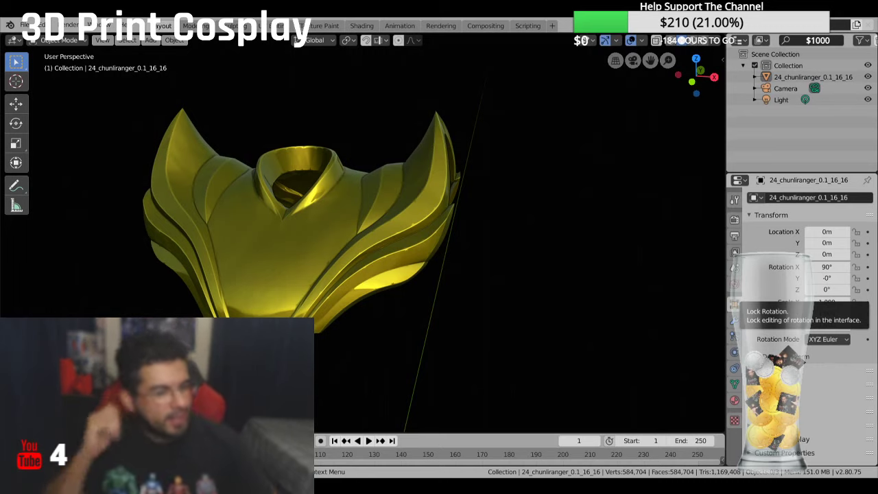
# Step: Orbit to a near-front view of the yellow armor and bring up the File > New choices
pyautogui.moveTo(604, 199); pyautogui.dragTo(416, 199, button='middle')
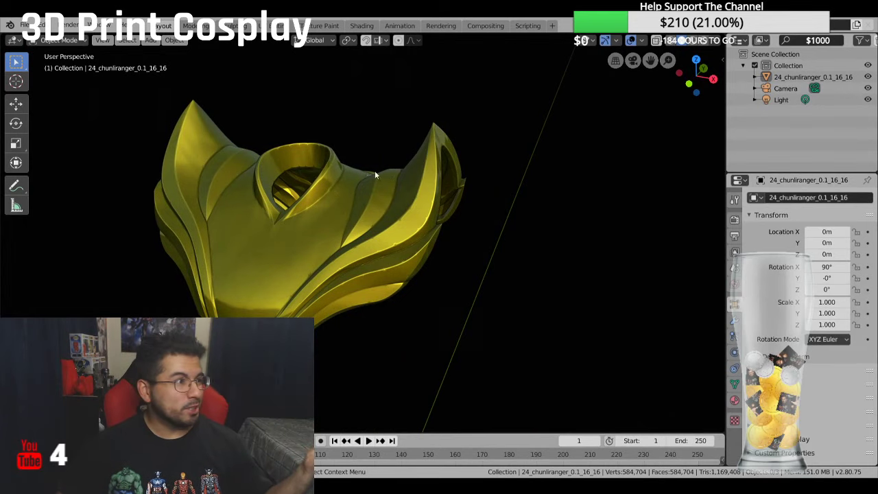
pyautogui.moveTo(374, 171); pyautogui.dragTo(437, 177, button='middle')
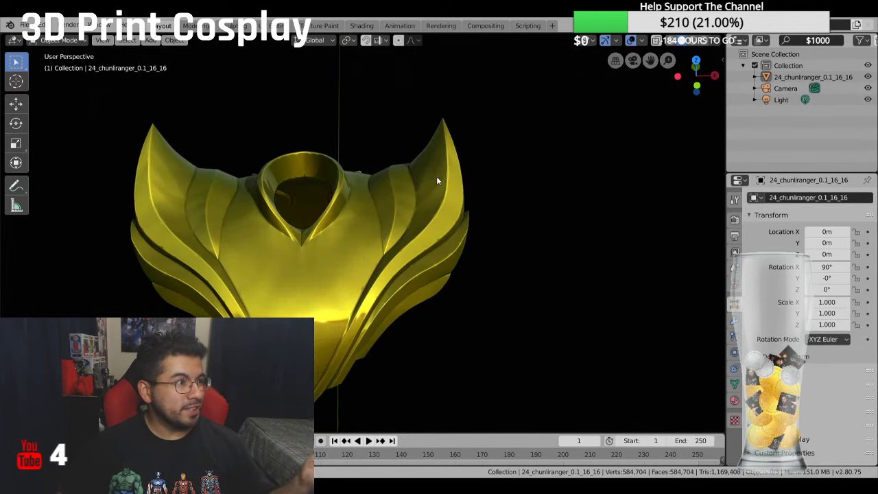
pyautogui.click(24, 25)
pyautogui.moveTo(50, 64)
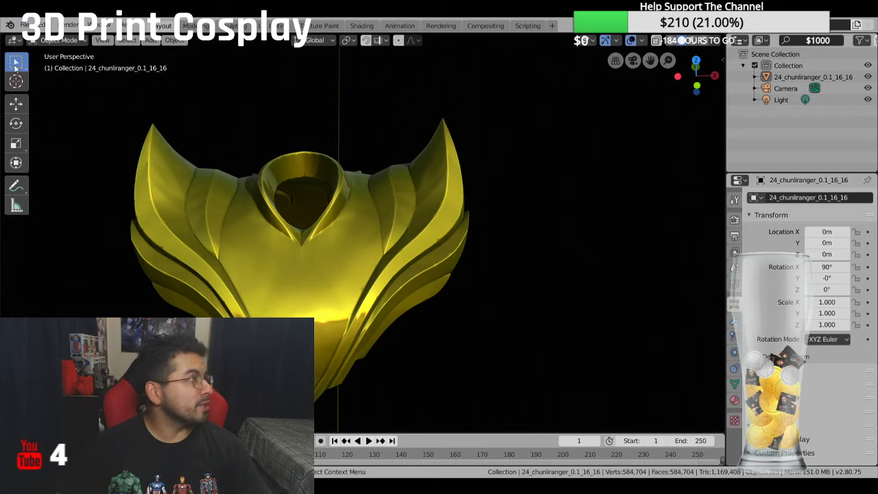
pyautogui.click(25, 25)
pyautogui.moveTo(42, 25)
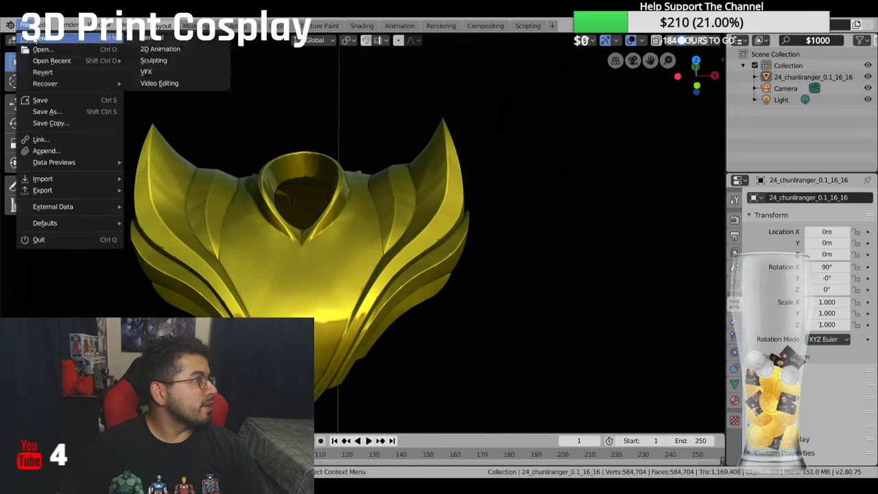
# Step: Start a new General file, discarding the armor file's changes, and delete the default cube
pyautogui.click(142, 42)
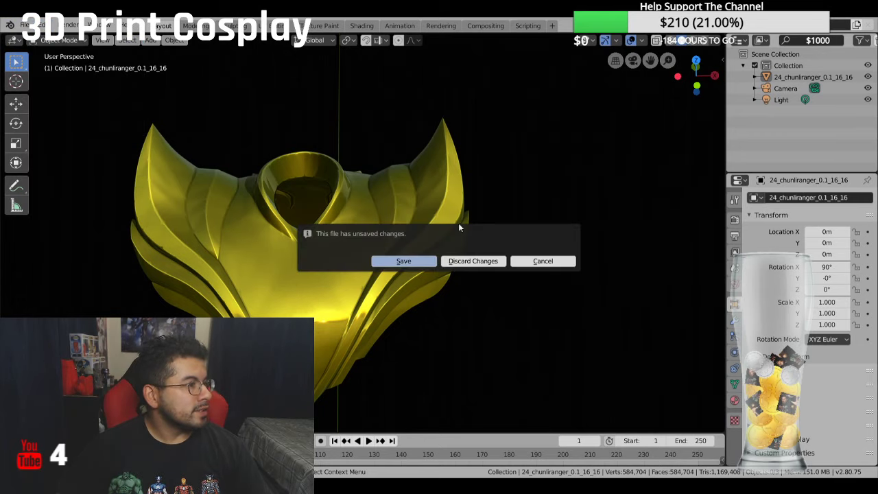
pyautogui.click(474, 261)
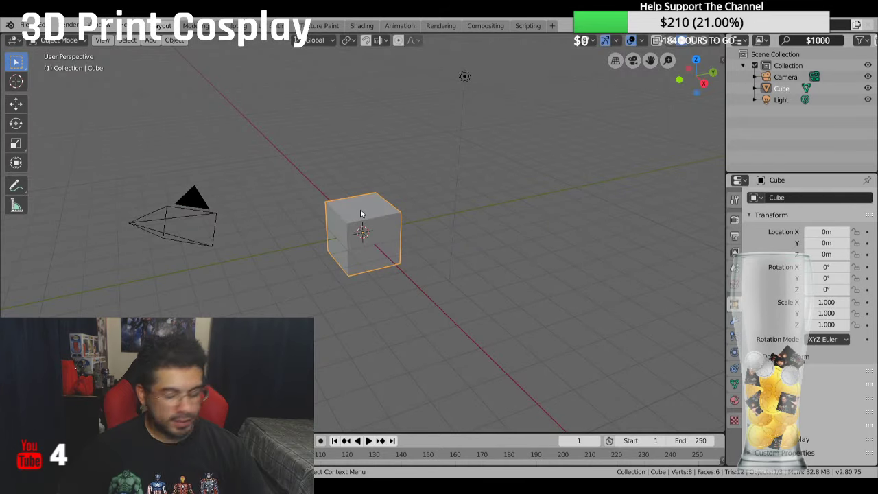
pyautogui.press('Delete')
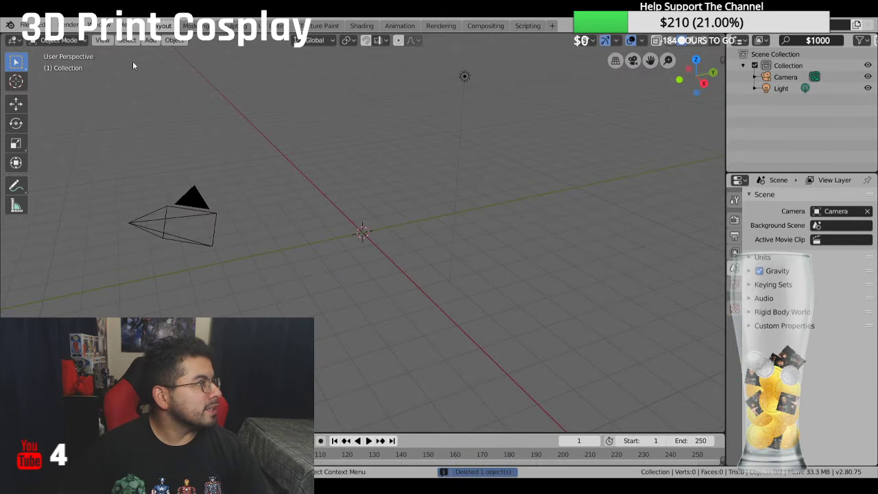
pyautogui.click(27, 26)
pyautogui.moveTo(42, 25)
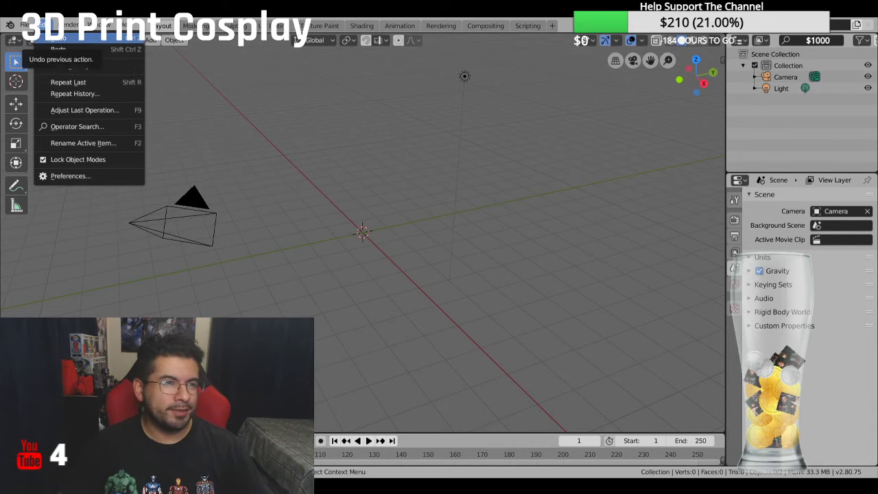
# Step: Import ChunliChestPieceblend.stl from Desktop > Sell STL made by me as an STL
pyautogui.click(56, 37)
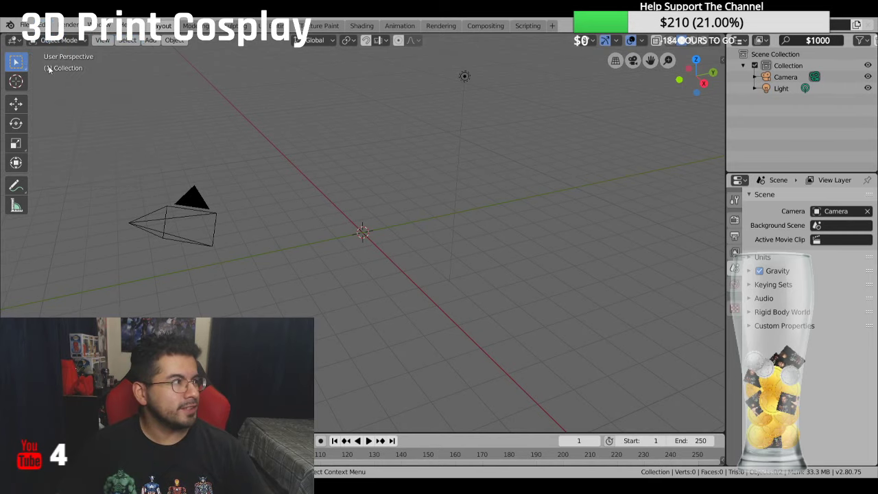
pyautogui.click(24, 26)
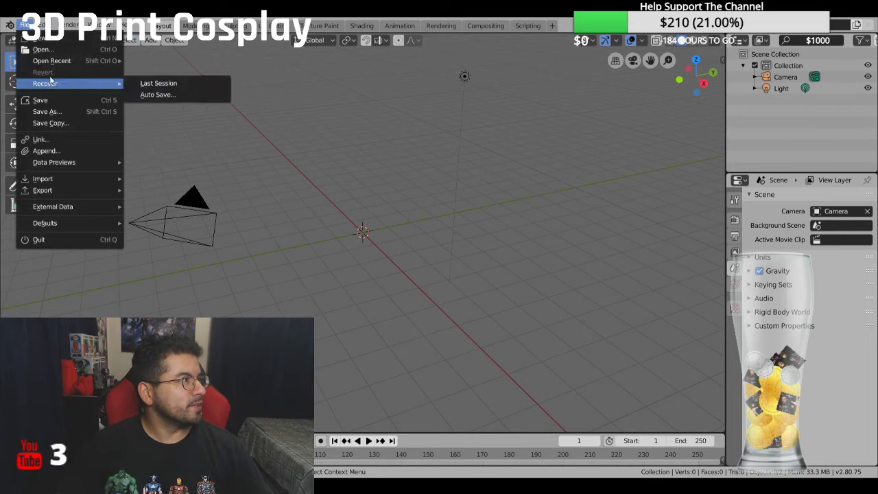
pyautogui.moveTo(54, 66)
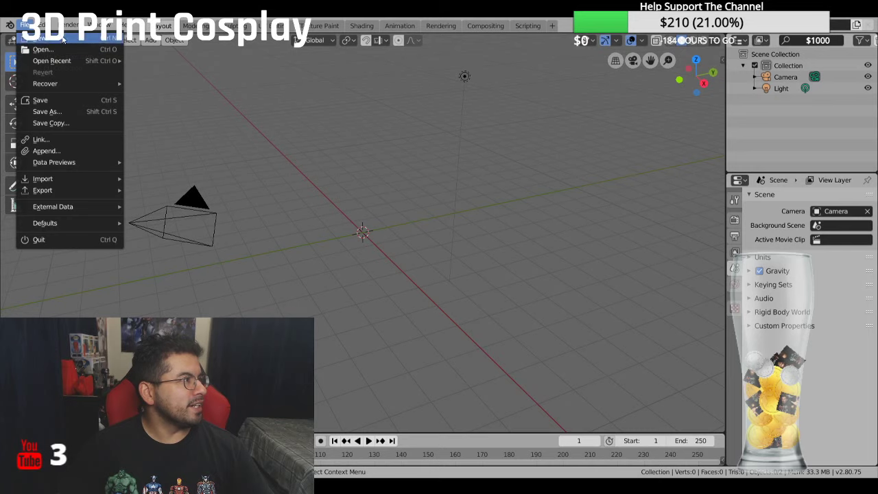
pyautogui.moveTo(72, 194)
pyautogui.moveTo(72, 179)
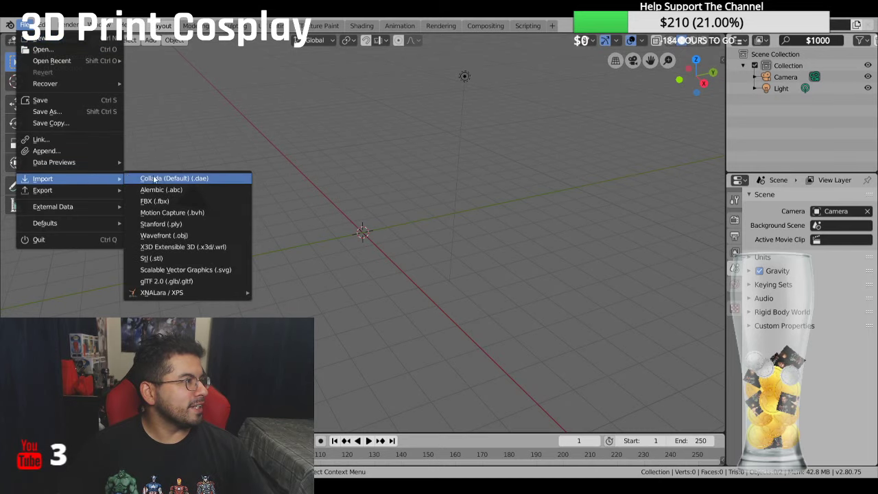
pyautogui.click(181, 259)
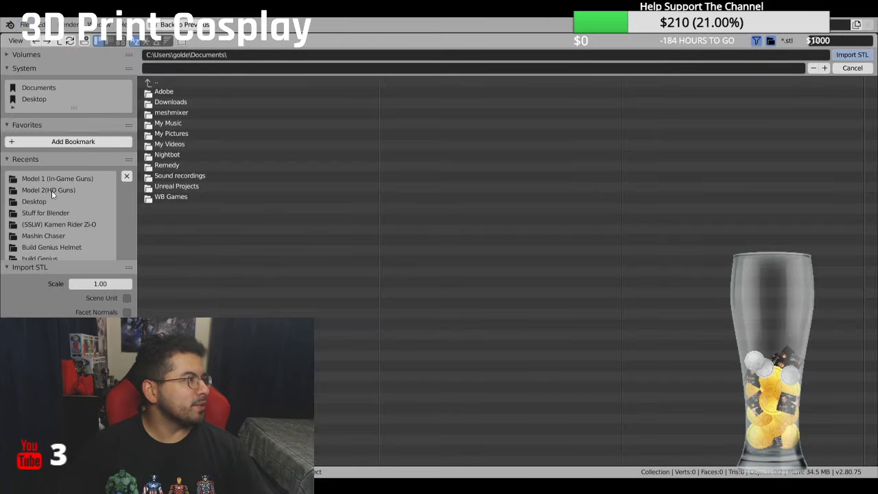
pyautogui.click(37, 204)
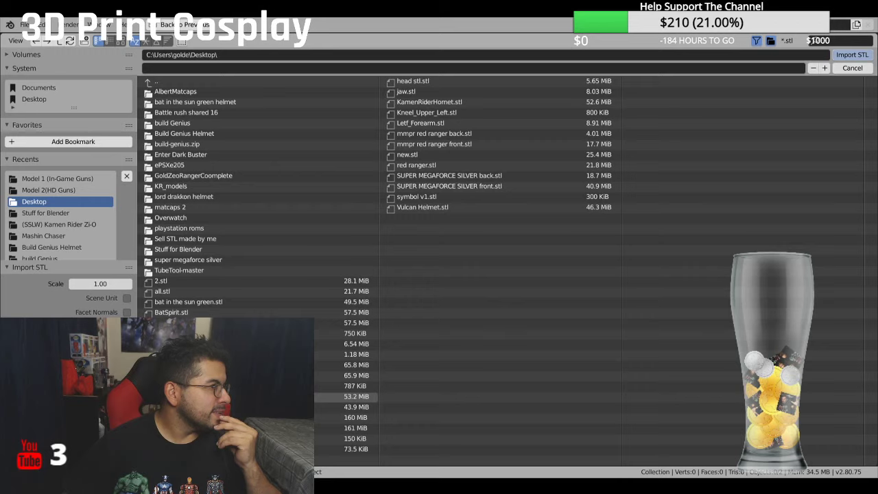
pyautogui.click(288, 396)
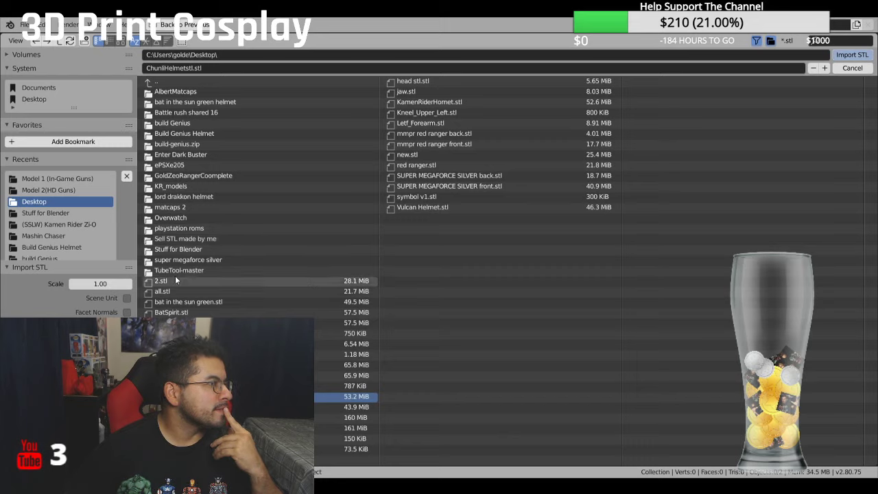
pyautogui.click(168, 239)
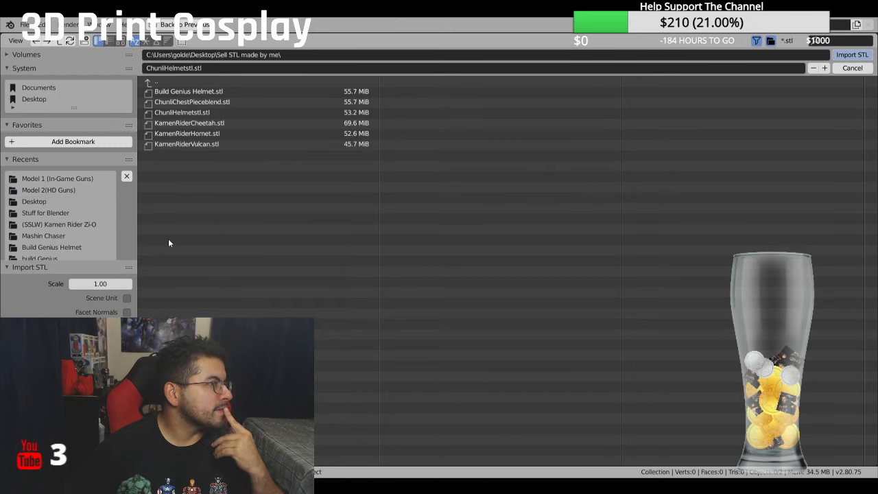
pyautogui.click(184, 102)
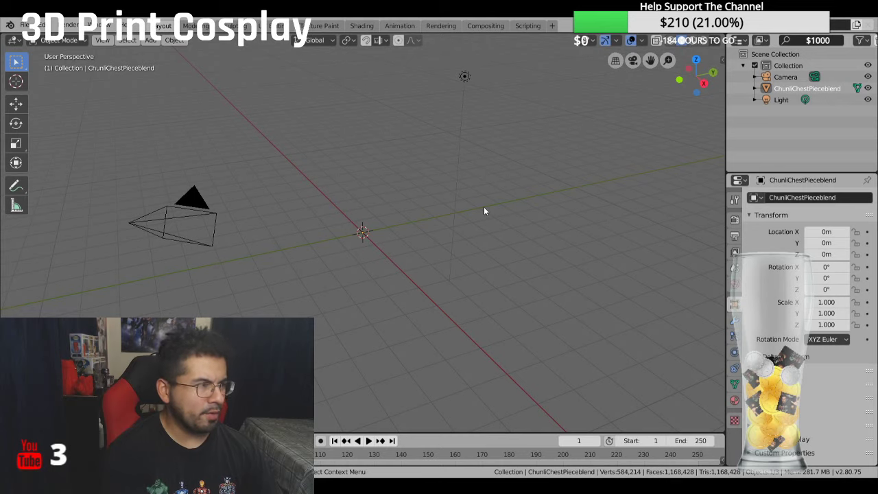
# Step: Frame the chest piece and shade it with the gold MatCap
pyautogui.press('a')
pyautogui.hotkey('alt', 'g')
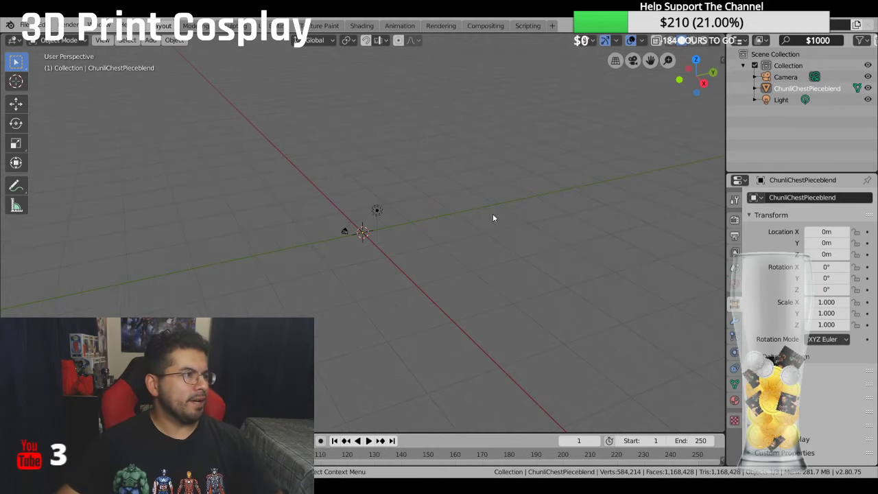
pyautogui.moveTo(491, 226); pyautogui.dragTo(48, 182, button='middle')
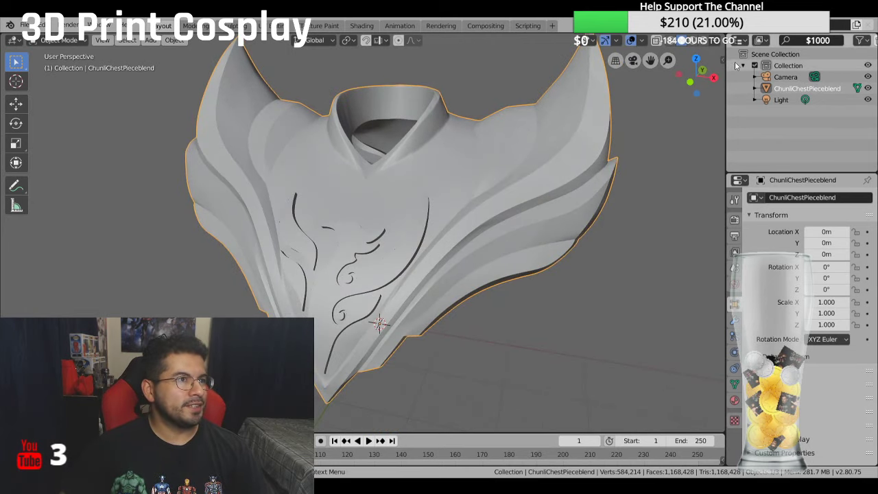
pyautogui.click(716, 42)
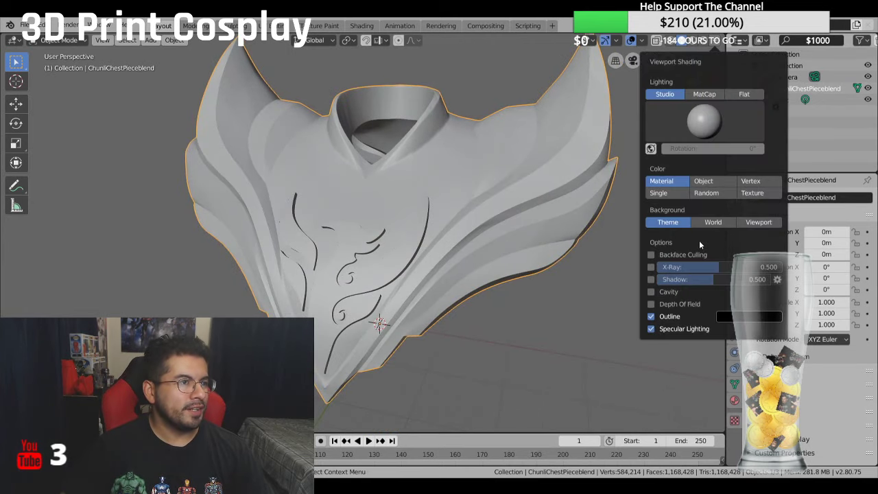
pyautogui.click(710, 120)
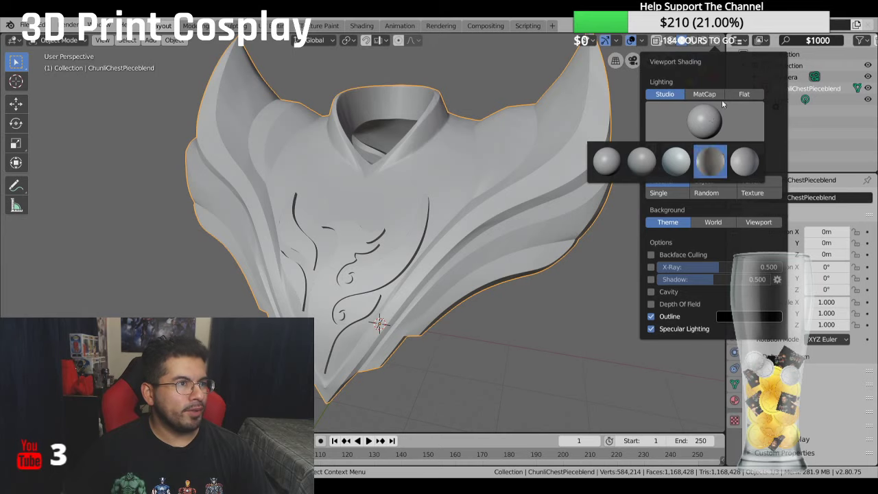
pyautogui.click(719, 96)
pyautogui.click(702, 182)
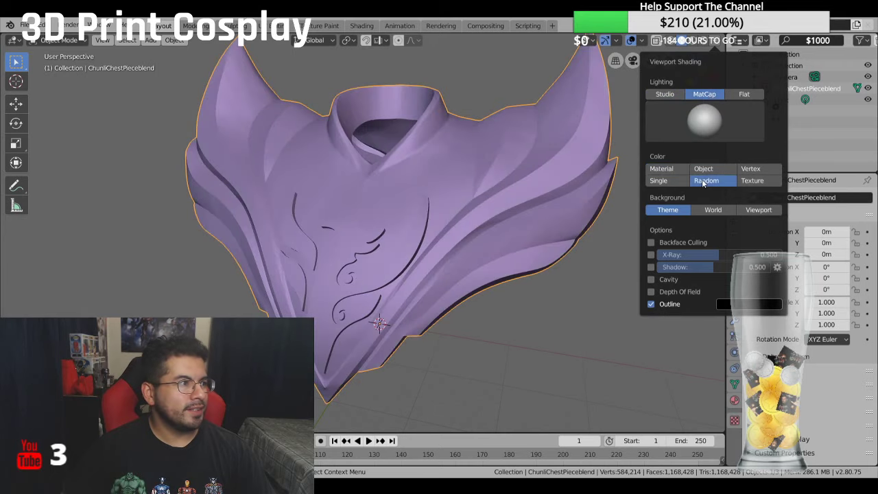
pyautogui.click(718, 117)
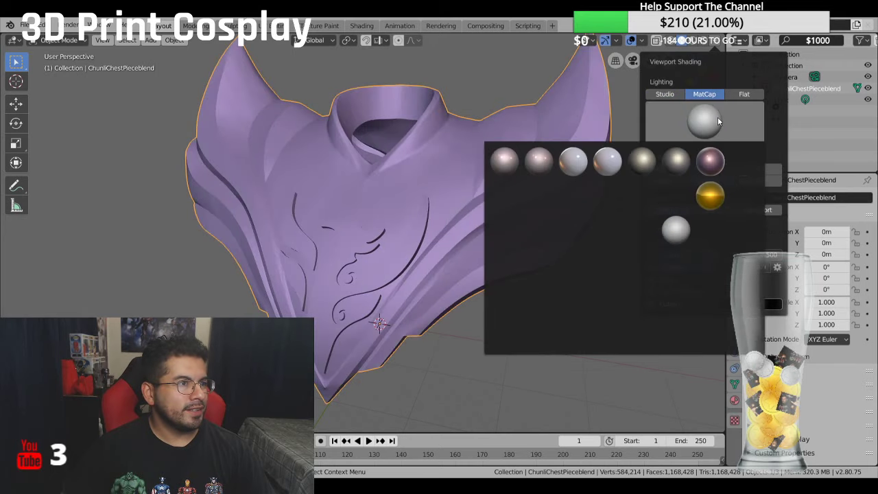
pyautogui.click(711, 197)
pyautogui.moveTo(505, 211)
pyautogui.mouseDown(button='middle')
pyautogui.moveTo(466, 211)
pyautogui.moveTo(499, 206)
pyautogui.mouseUp(button='middle')
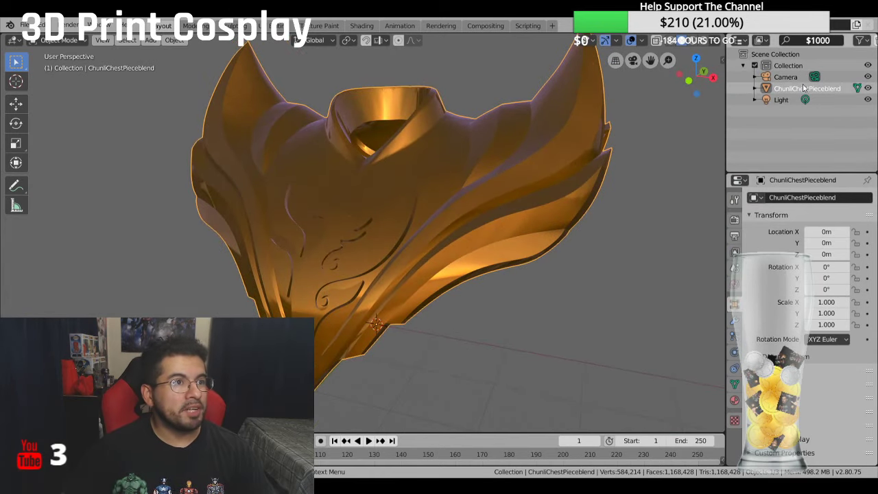
# Step: Set viewport colour to Texture and use a custom dark purple-blue Viewport background
pyautogui.click(716, 41)
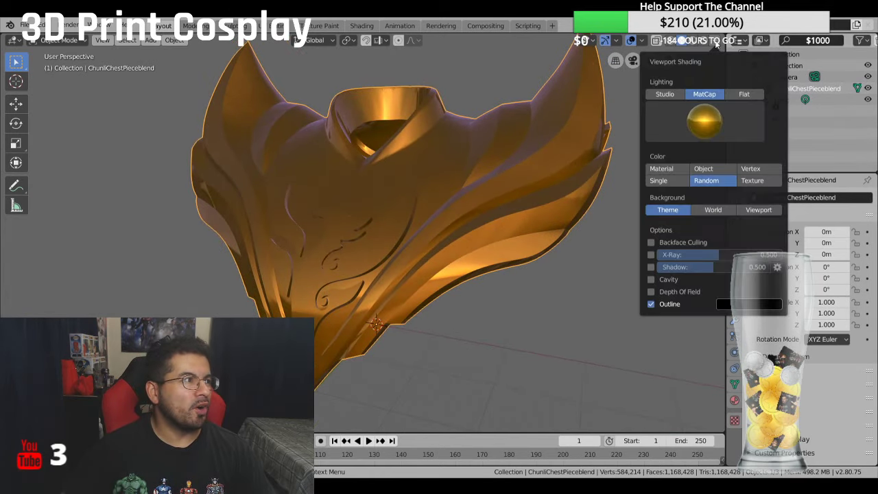
pyautogui.click(726, 132)
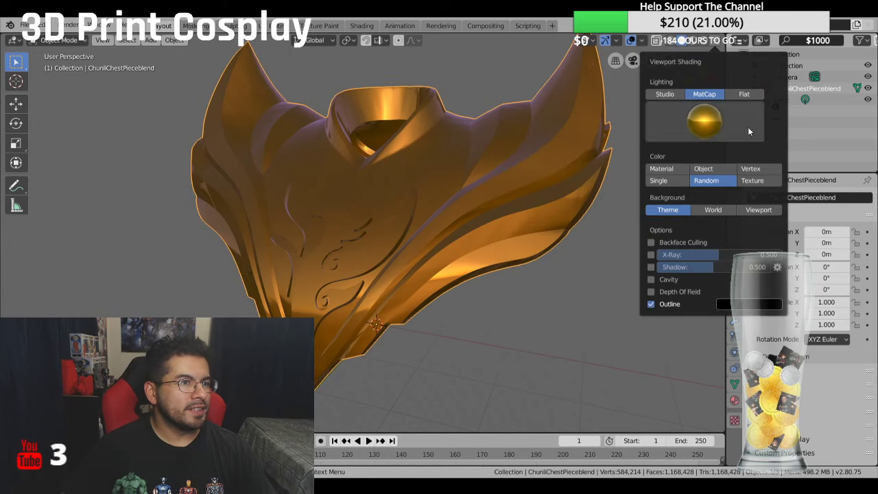
pyautogui.click(663, 169)
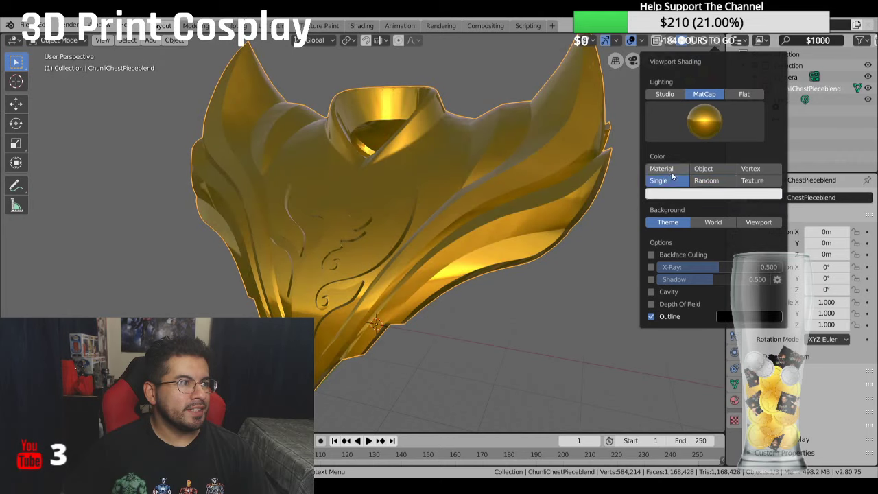
pyautogui.click(706, 169)
pyautogui.click(743, 170)
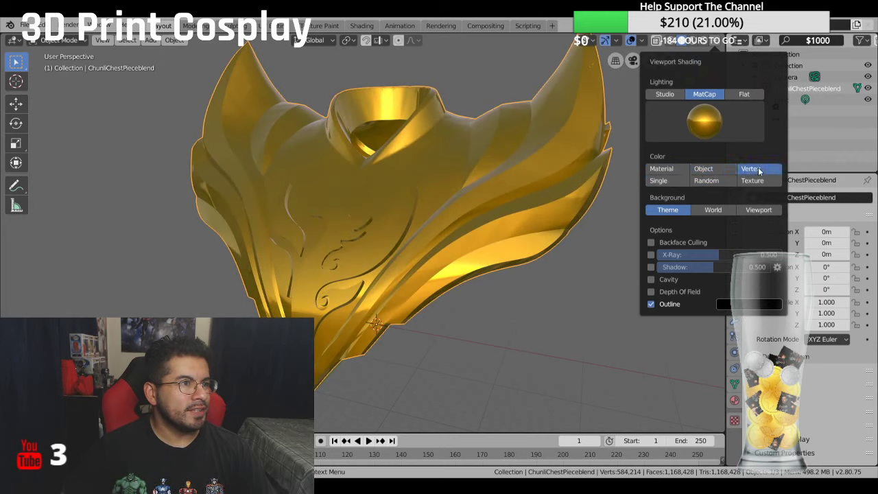
pyautogui.click(752, 180)
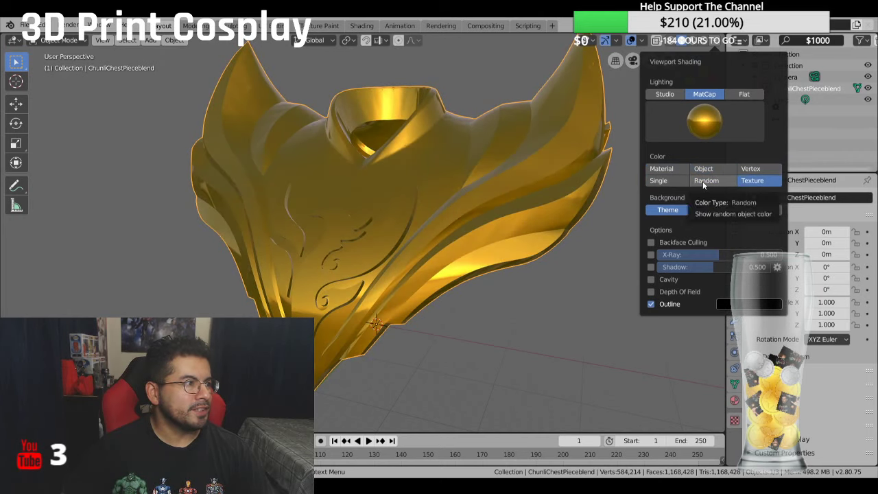
pyautogui.click(743, 212)
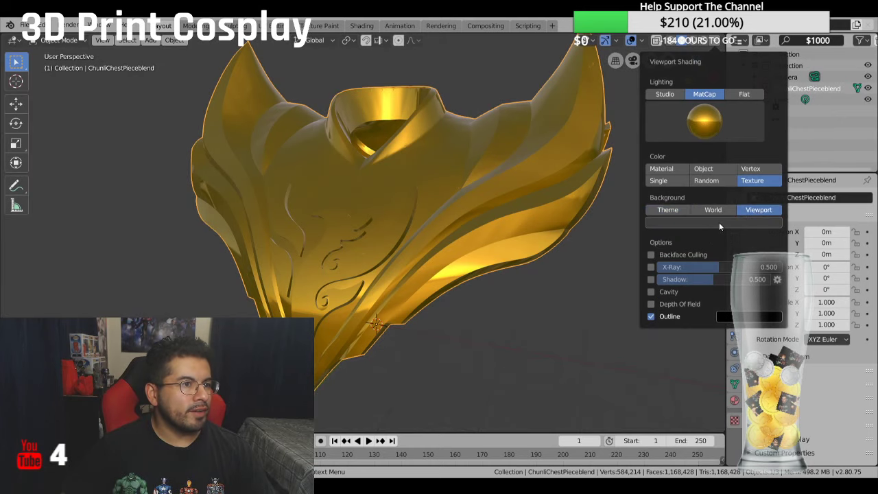
pyautogui.click(719, 223)
pyautogui.moveTo(717, 133)
pyautogui.mouseDown()
pyautogui.moveTo(765, 105)
pyautogui.moveTo(774, 152)
pyautogui.mouseUp()
# Step: Turn the viewport background black and zoom in on the chest piece
pyautogui.moveTo(500, 163)
pyautogui.mouseDown(button='middle')
pyautogui.moveTo(395, 168)
pyautogui.moveTo(474, 160)
pyautogui.moveTo(437, 157)
pyautogui.moveTo(415, 177)
pyautogui.moveTo(440, 177)
pyautogui.moveTo(418, 178)
pyautogui.moveTo(378, 160)
pyautogui.moveTo(465, 140)
pyautogui.moveTo(484, 146)
pyautogui.moveTo(467, 160)
pyautogui.moveTo(426, 160)
pyautogui.moveTo(421, 176)
pyautogui.moveTo(597, 182)
pyautogui.moveTo(655, 157)
pyautogui.moveTo(670, 138)
pyautogui.moveTo(39, 138)
pyautogui.moveTo(125, 139)
pyautogui.moveTo(109, 137)
pyautogui.mouseUp(button='middle')
pyautogui.scroll(5, 402, 164)
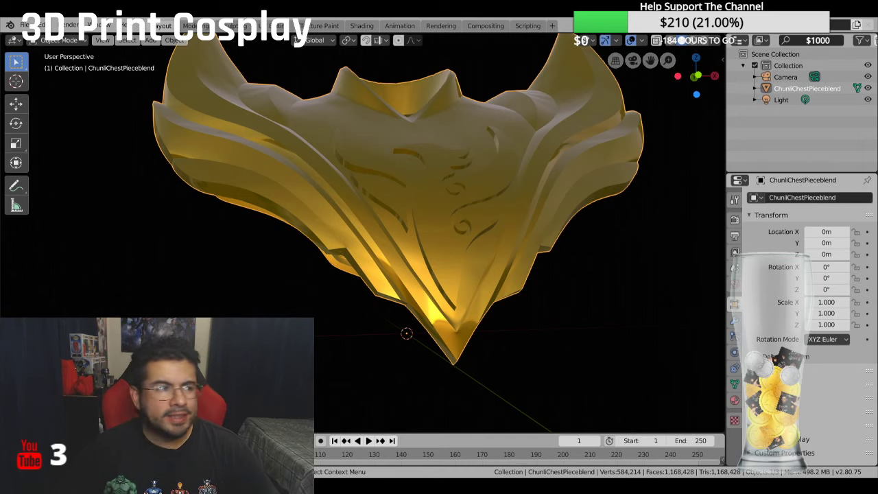
# Step: Inspect the chest piece from several angles, then scale it uniformly to 0.458 and re-frame it
pyautogui.moveTo(481, 281); pyautogui.dragTo(538, 305, button='middle')
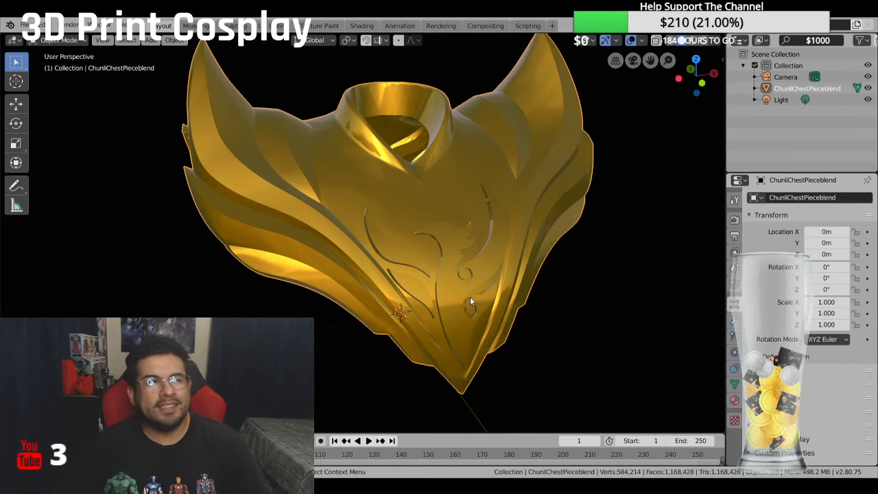
pyautogui.moveTo(368, 201); pyautogui.dragTo(546, 213, button='middle')
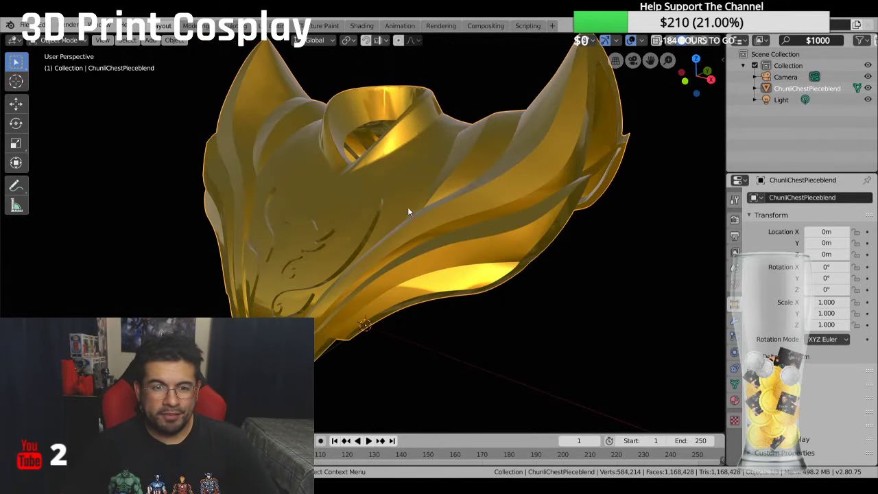
pyautogui.moveTo(408, 211); pyautogui.dragTo(324, 138, button='middle')
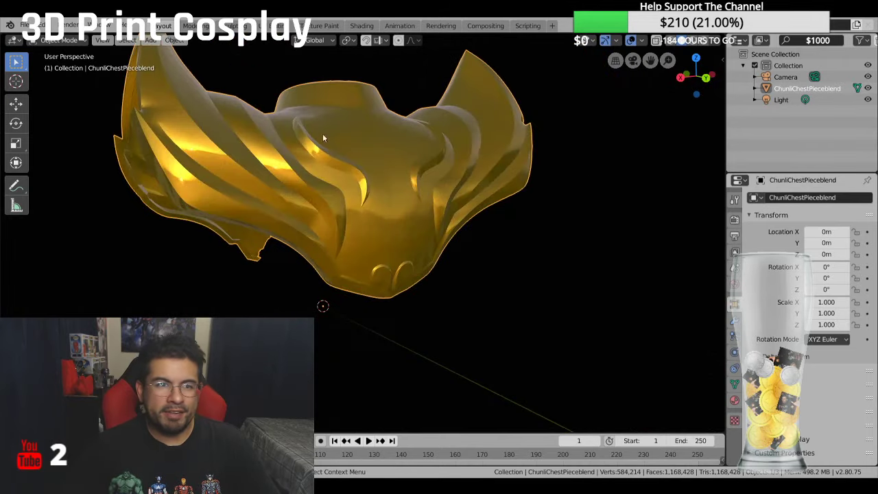
pyautogui.moveTo(106, 155); pyautogui.dragTo(401, 199, button='middle')
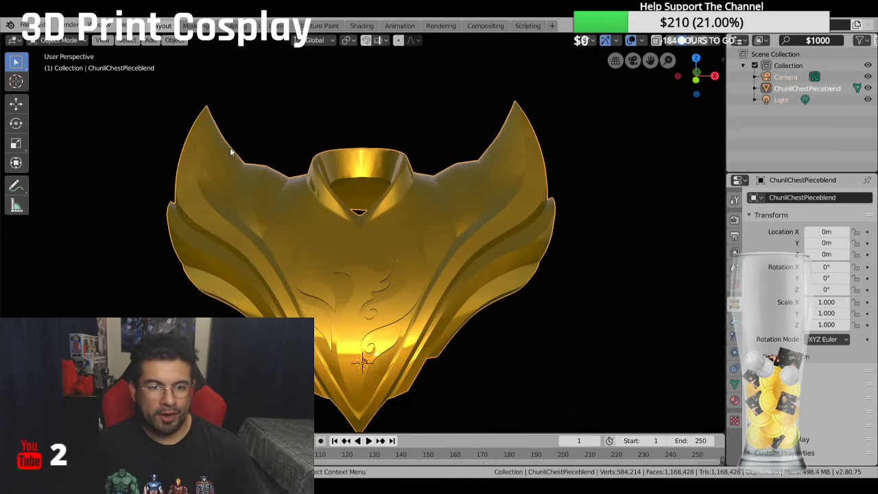
pyautogui.click(16, 143)
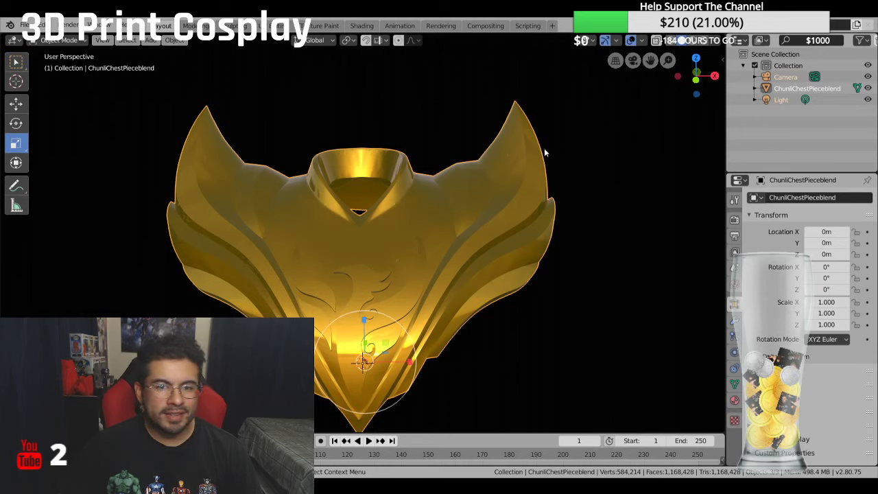
pyautogui.press('s')
pyautogui.click(441, 236)
pyautogui.scroll(2, 441, 236)
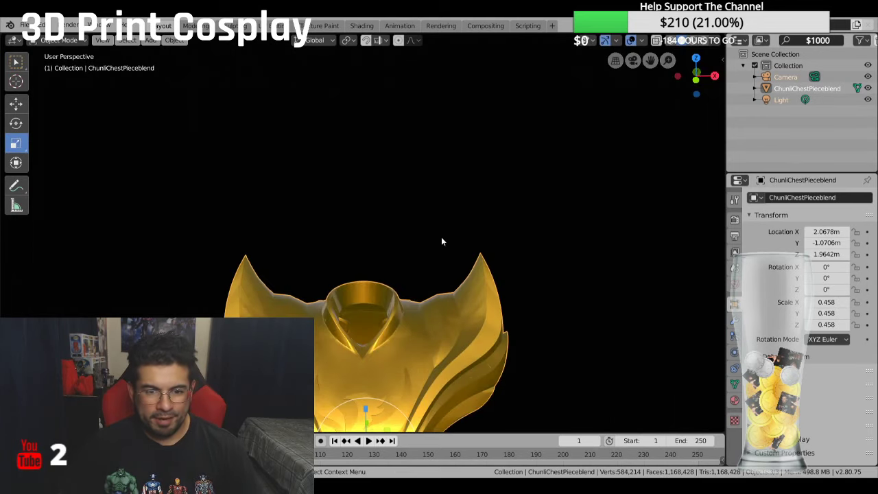
pyautogui.keyDown('shift'); pyautogui.moveTo(454, 234); pyautogui.dragTo(473, 121, button='middle'); pyautogui.keyUp('shift')
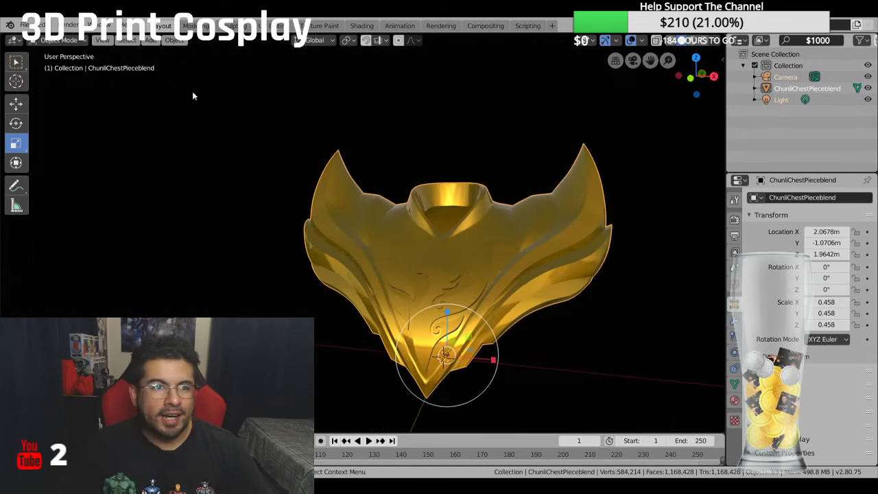
# Step: Import ChunliHelmetstl.stl and orbit to frame the helmet
pyautogui.click(25, 25)
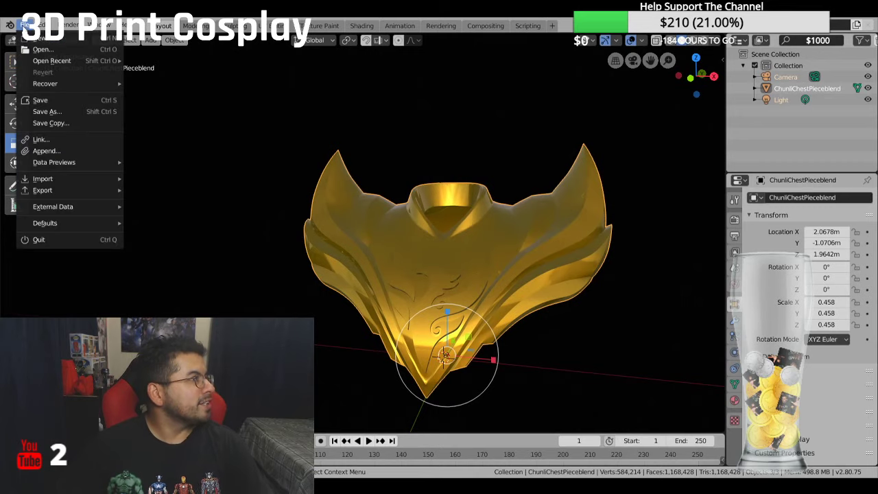
pyautogui.moveTo(87, 185)
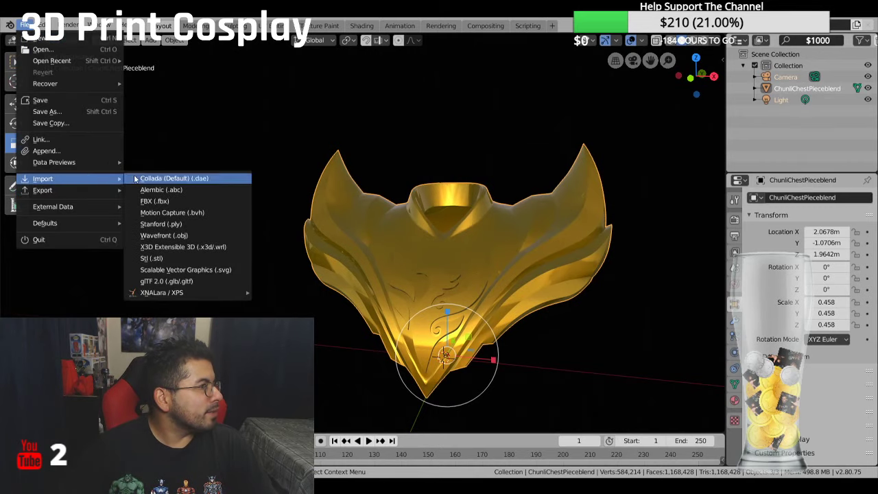
pyautogui.click(184, 260)
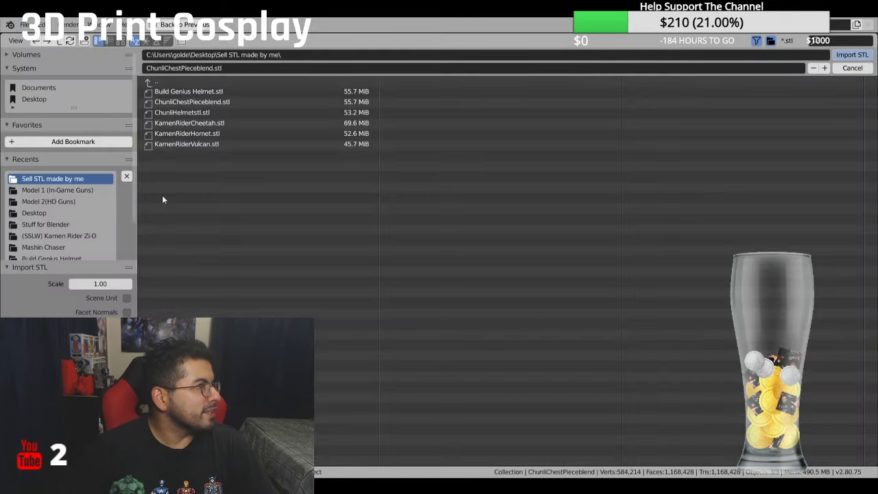
pyautogui.click(194, 114)
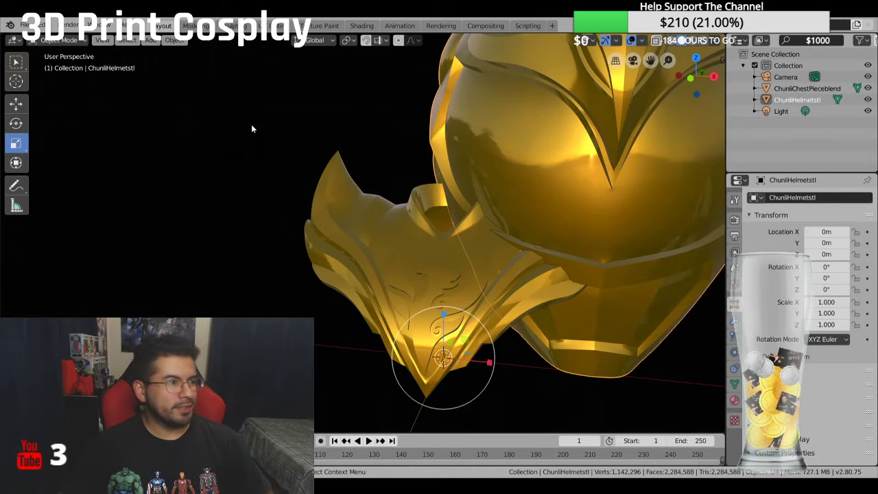
pyautogui.moveTo(251, 124); pyautogui.dragTo(473, 151, button='middle')
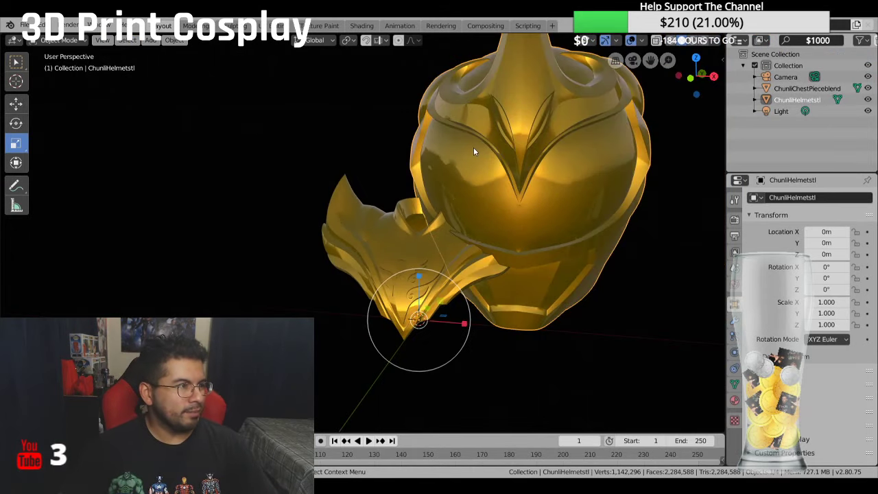
pyautogui.moveTo(547, 128); pyautogui.dragTo(554, 132, button='middle')
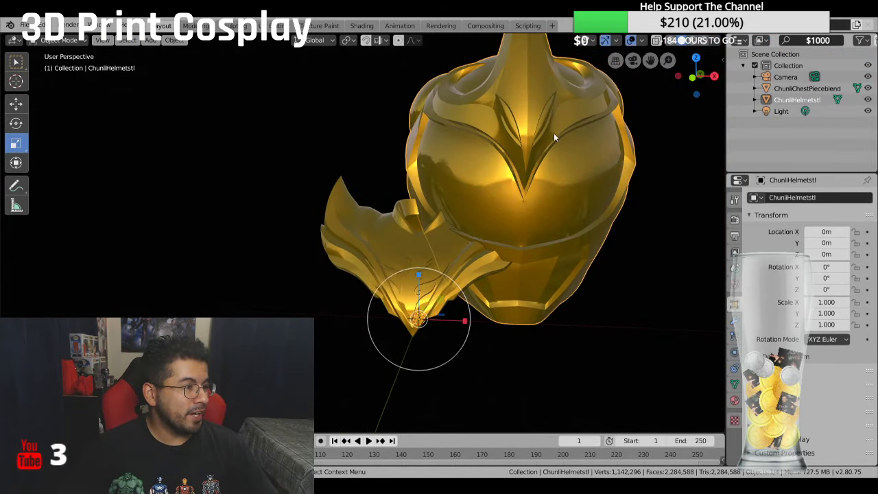
# Step: Shrink the helmet to 0.296 and move it above the chest piece, back to Y −13.02 m
pyautogui.press('s')
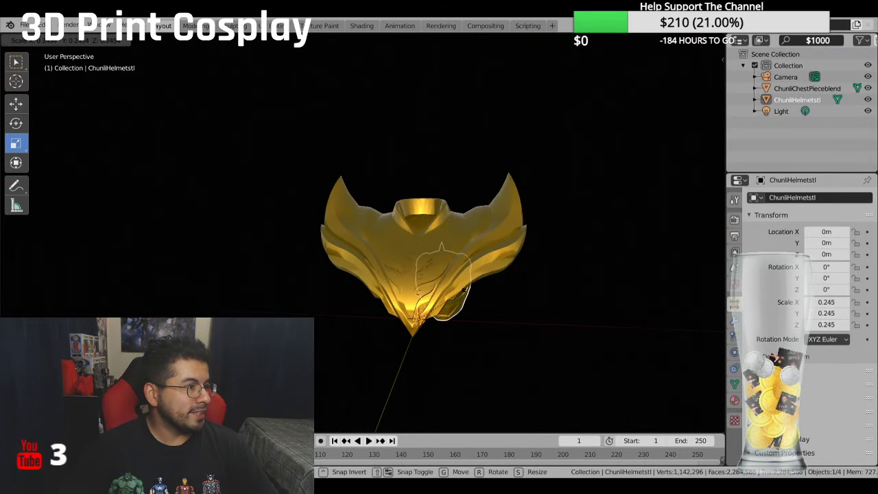
pyautogui.click(386, 352)
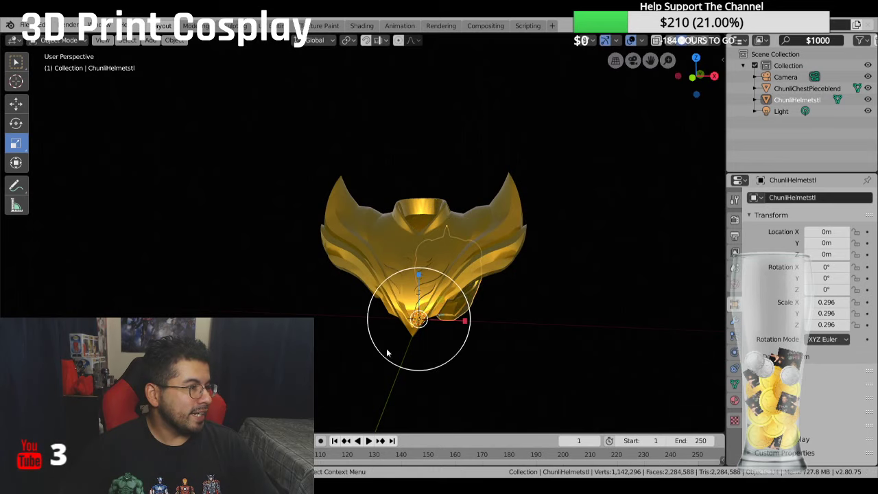
pyautogui.click(16, 103)
pyautogui.moveTo(420, 278); pyautogui.dragTo(425, 194)
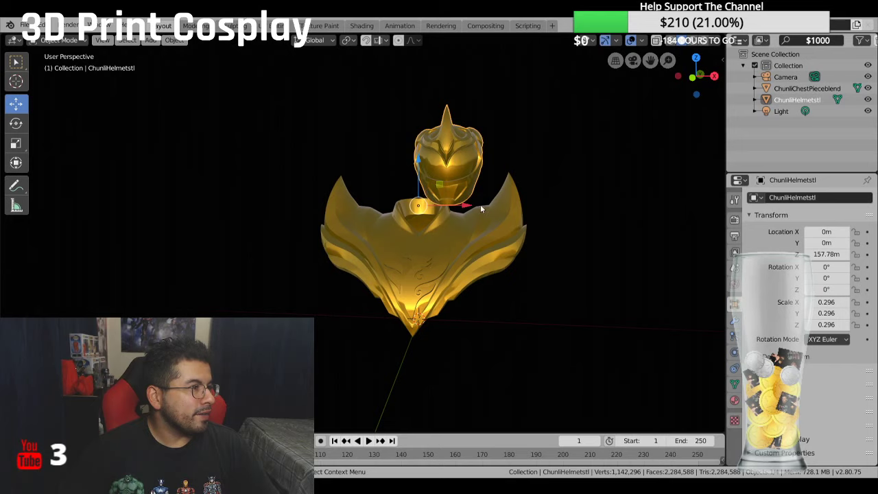
pyautogui.moveTo(480, 204); pyautogui.dragTo(439, 206)
pyautogui.moveTo(217, 299); pyautogui.dragTo(328, 322, button='middle')
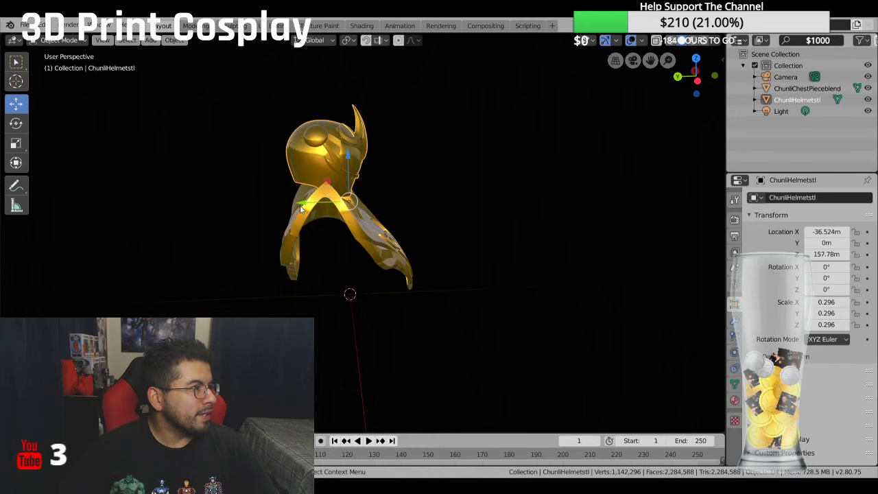
pyautogui.moveTo(300, 209); pyautogui.dragTo(271, 214)
pyautogui.moveTo(179, 157); pyautogui.dragTo(169, 144, button='middle')
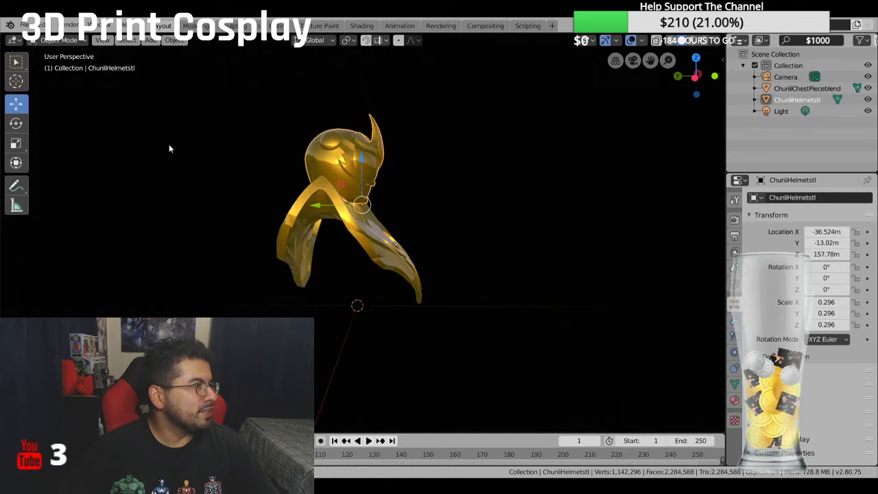
# Step: Enlarge the helmet to 0.370 scale and re-centre the front view on both models
pyautogui.click(22, 146)
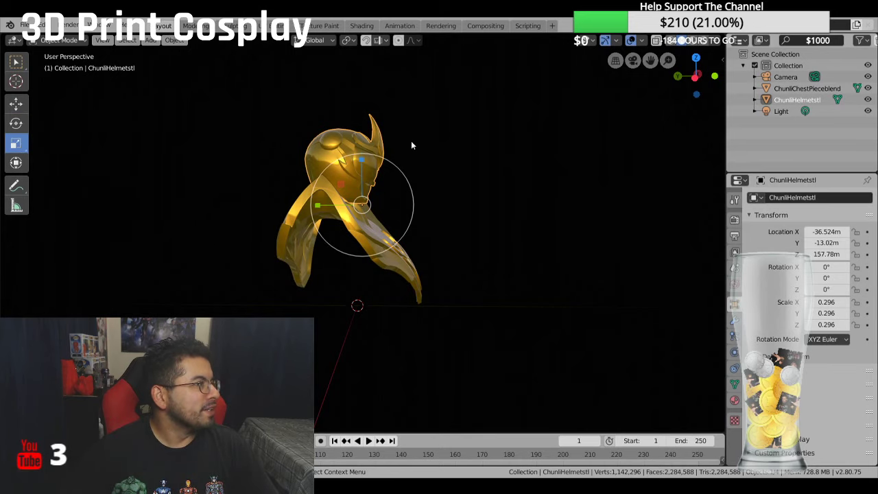
pyautogui.moveTo(411, 141); pyautogui.dragTo(424, 127)
pyautogui.moveTo(467, 131); pyautogui.dragTo(495, 119, button='middle')
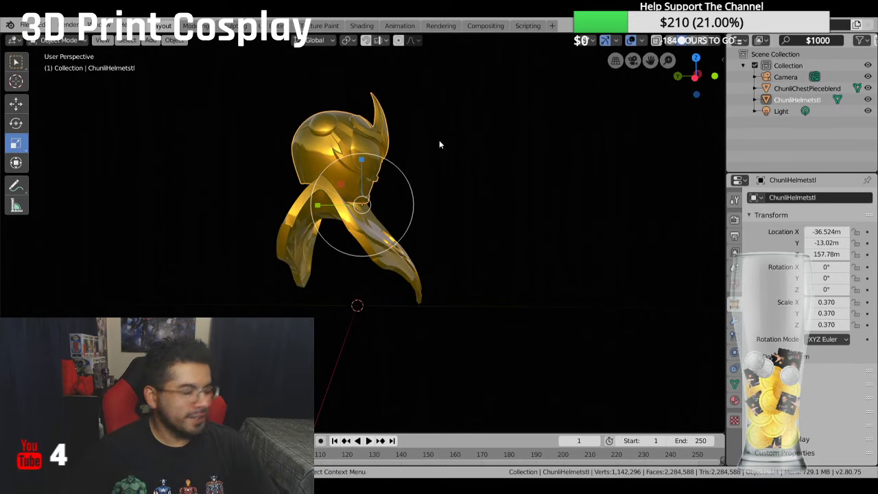
pyautogui.press('KP_1')
pyautogui.scroll(2, 422, 141)
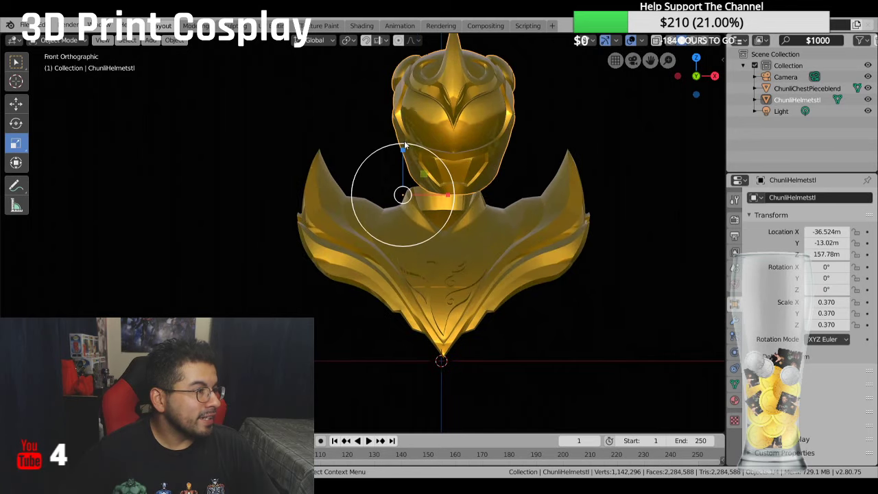
pyautogui.keyDown('shift'); pyautogui.moveTo(412, 143); pyautogui.dragTo(359, 185, button='middle'); pyautogui.keyUp('shift')
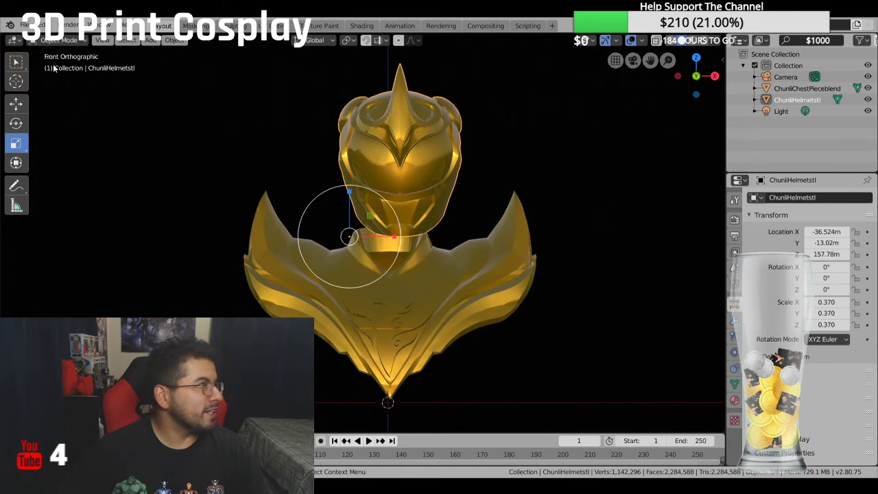
# Step: Move the helmet to X −46.958 m, lower it onto the chest, and set Y to −41.339 m
pyautogui.click(16, 123)
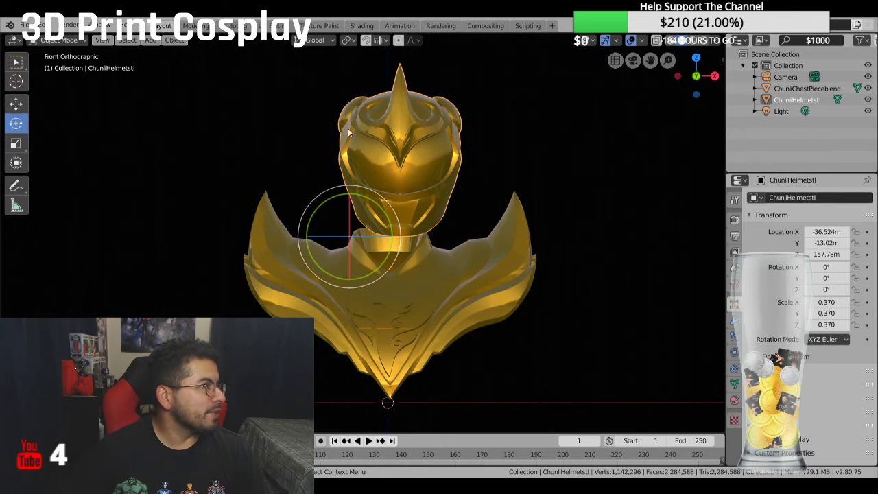
pyautogui.click(16, 103)
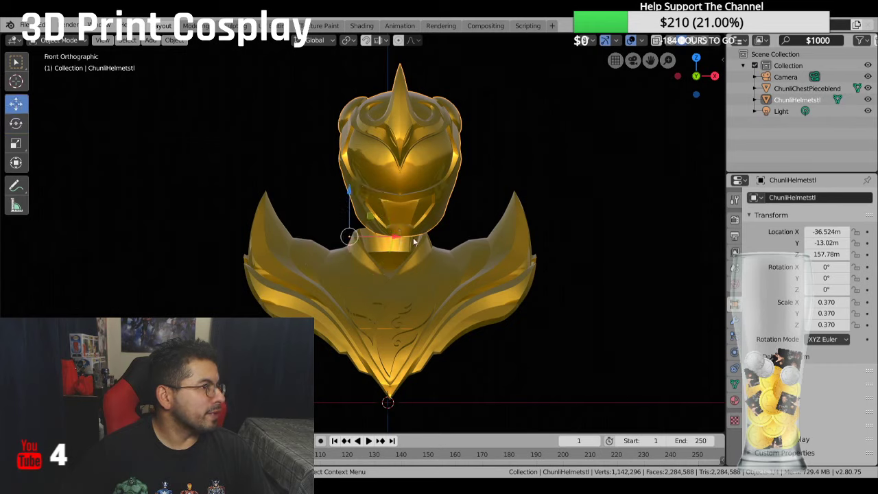
pyautogui.moveTo(393, 238); pyautogui.dragTo(382, 238)
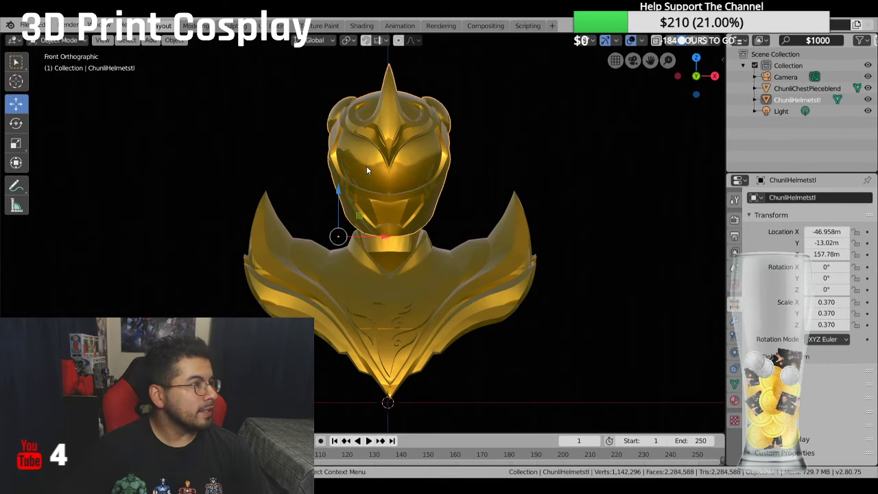
pyautogui.scroll(-1, 389, 190)
pyautogui.moveTo(342, 189); pyautogui.dragTo(338, 203)
pyautogui.moveTo(338, 203)
pyautogui.mouseDown(button='middle')
pyautogui.moveTo(429, 202)
pyautogui.moveTo(346, 218)
pyautogui.mouseUp(button='middle')
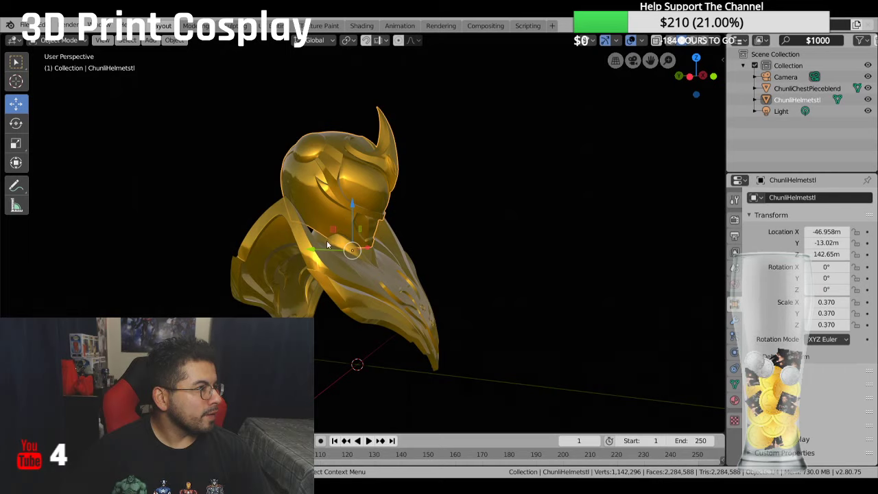
pyautogui.moveTo(316, 255); pyautogui.dragTo(487, 258)
pyautogui.press('KP_1')
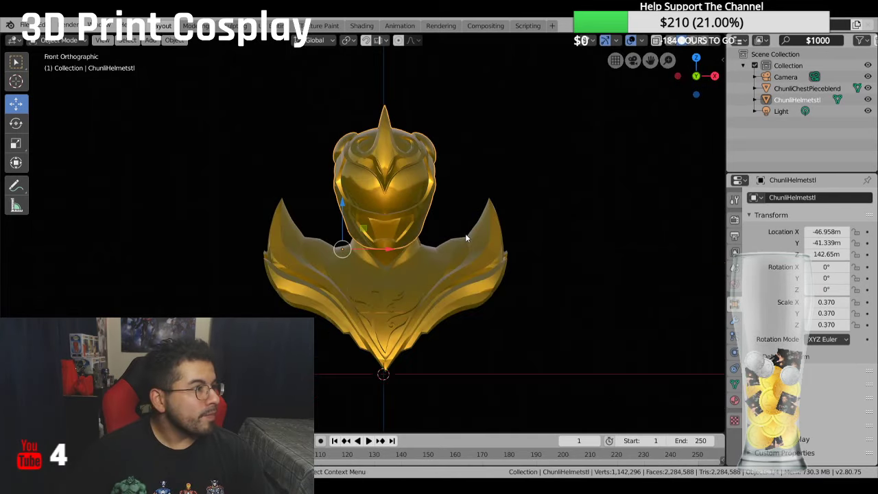
pyautogui.scroll(-1, 465, 238)
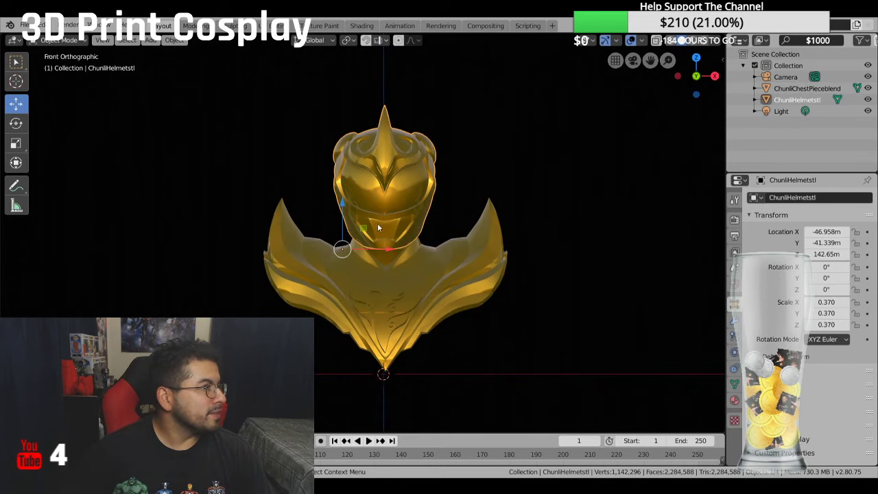
# Step: Shrink the helmet to 0.333 scale and slide it slightly along X
pyautogui.click(15, 123)
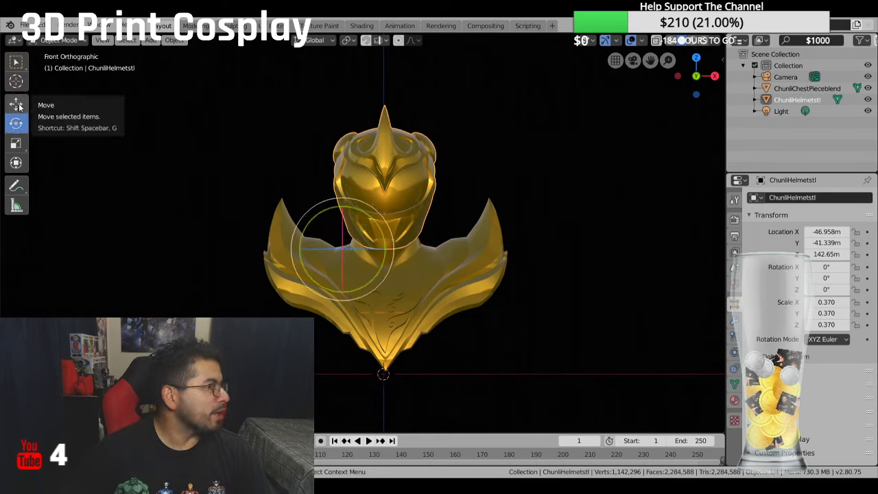
pyautogui.click(16, 143)
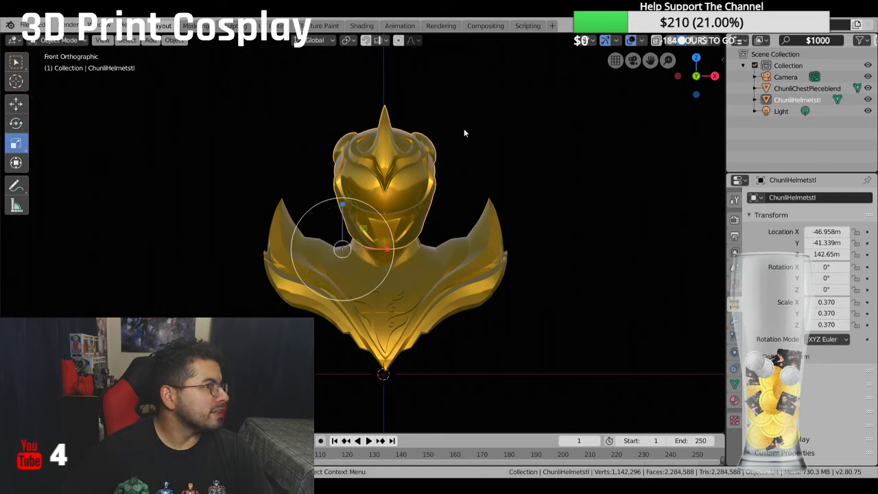
pyautogui.press('s')
pyautogui.click(422, 189)
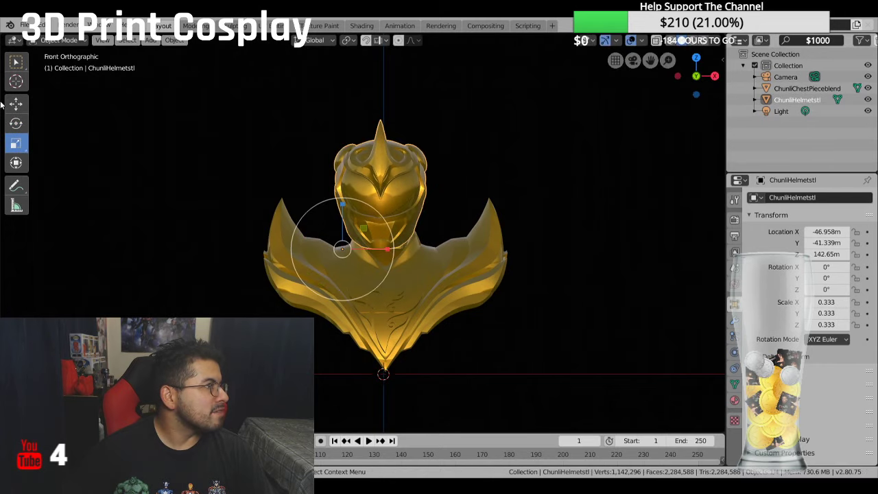
pyautogui.click(16, 104)
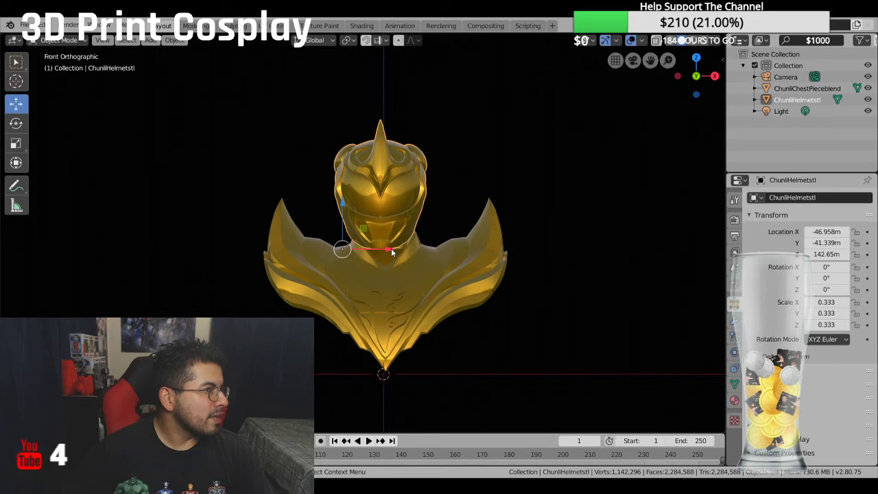
pyautogui.moveTo(391, 248); pyautogui.dragTo(397, 249)
pyautogui.moveTo(397, 249); pyautogui.dragTo(479, 221, button='middle')
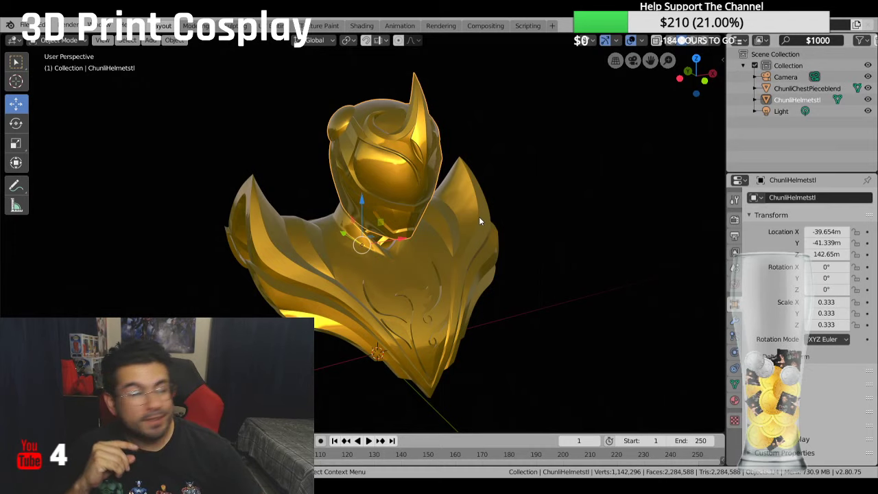
# Step: Move the helmet back along X to −42.842 m
pyautogui.scroll(2, 428, 176)
pyautogui.moveTo(428, 180)
pyautogui.mouseDown(button='middle')
pyautogui.moveTo(630, 161)
pyautogui.moveTo(595, 169)
pyautogui.mouseUp(button='middle')
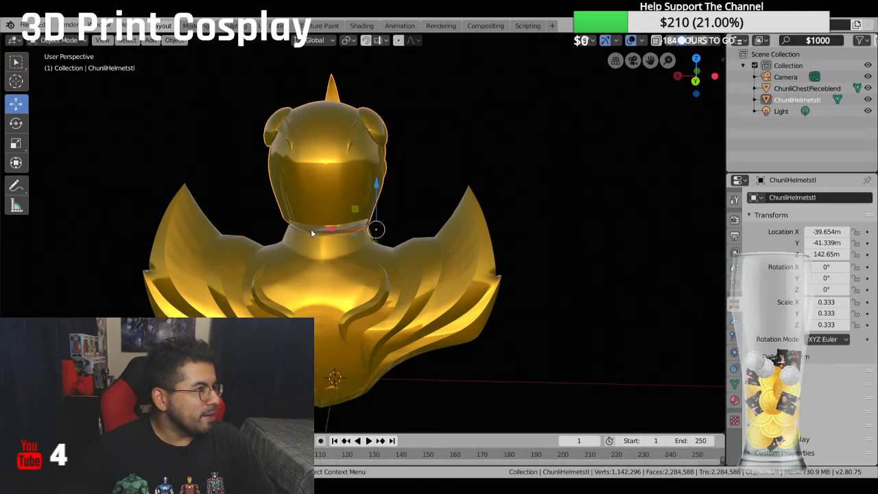
pyautogui.moveTo(326, 230); pyautogui.dragTo(327, 227)
pyautogui.moveTo(172, 250); pyautogui.dragTo(319, 259, button='middle')
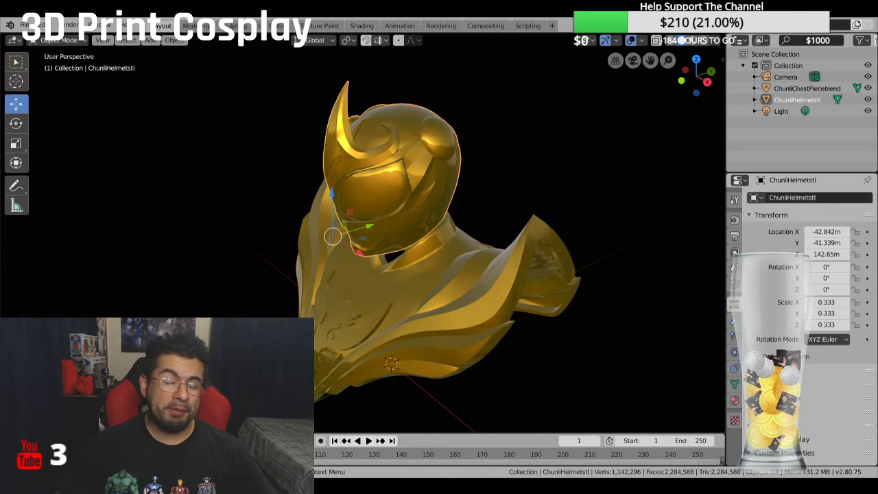
# Step: Orbit around the helmet from front, side and back to check alignment, ending in front orthographic view
pyautogui.moveTo(522, 216)
pyautogui.mouseDown(button='middle')
pyautogui.moveTo(551, 218)
pyautogui.moveTo(536, 212)
pyautogui.mouseUp(button='middle')
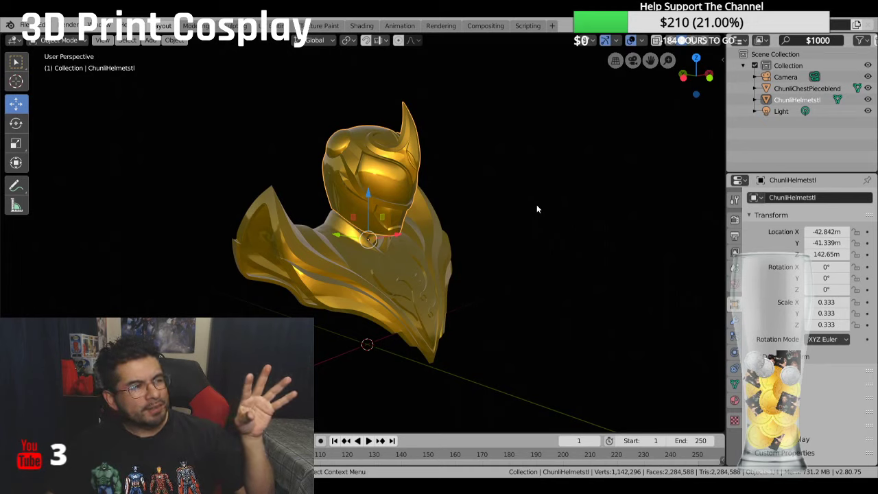
pyautogui.moveTo(536, 210); pyautogui.dragTo(493, 217, button='middle')
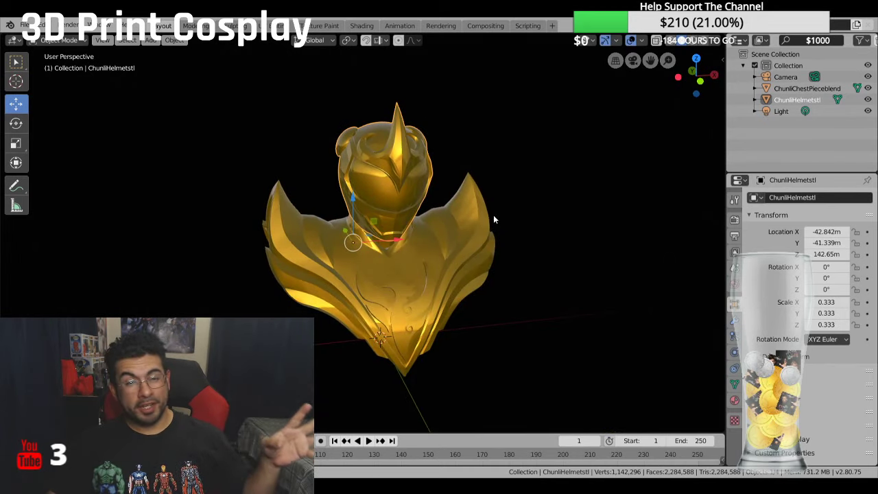
pyautogui.moveTo(493, 217); pyautogui.dragTo(149, 215, button='middle')
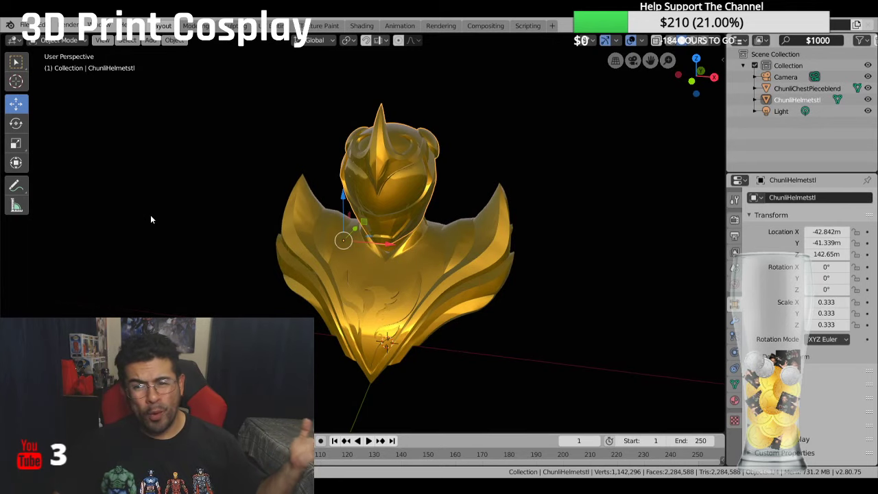
pyautogui.moveTo(151, 215)
pyautogui.mouseDown(button='middle')
pyautogui.moveTo(398, 233)
pyautogui.moveTo(622, 215)
pyautogui.moveTo(604, 217)
pyautogui.mouseUp(button='middle')
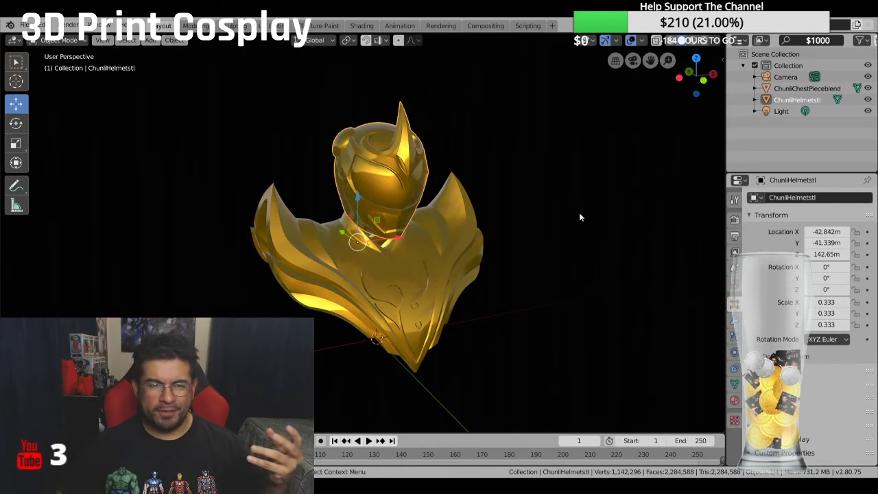
pyautogui.moveTo(432, 174); pyautogui.dragTo(439, 178, button='middle')
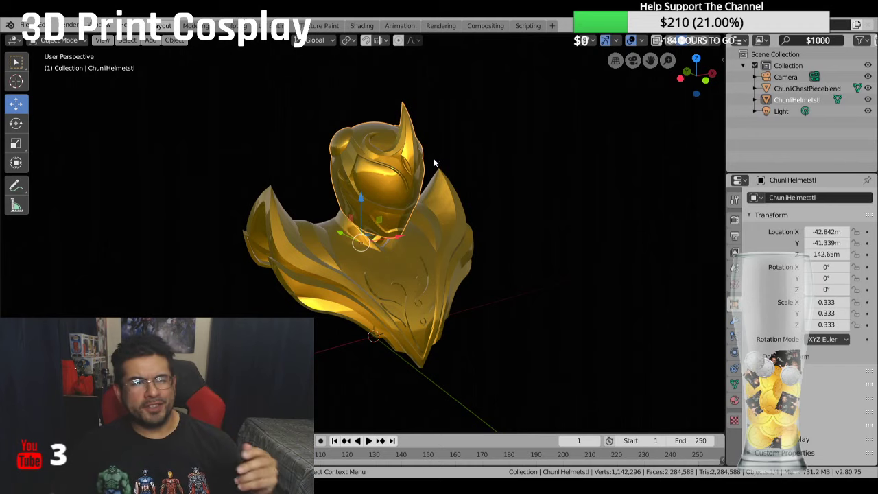
pyautogui.moveTo(357, 156); pyautogui.dragTo(311, 171, button='middle')
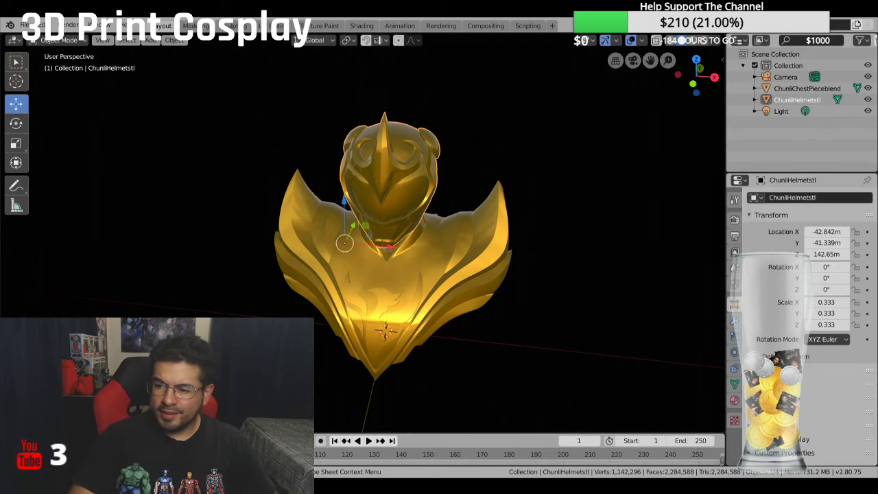
pyautogui.moveTo(330, 264); pyautogui.dragTo(599, 279, button='middle')
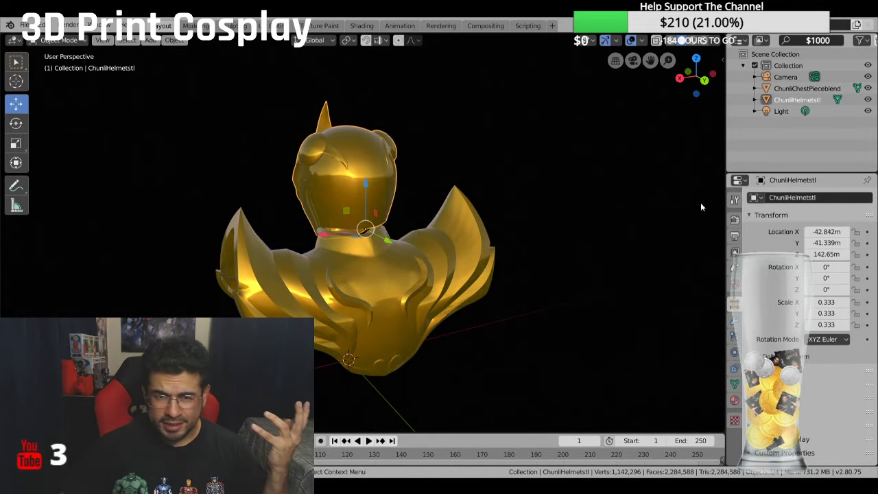
pyautogui.moveTo(700, 206); pyautogui.dragTo(350, 234, button='middle')
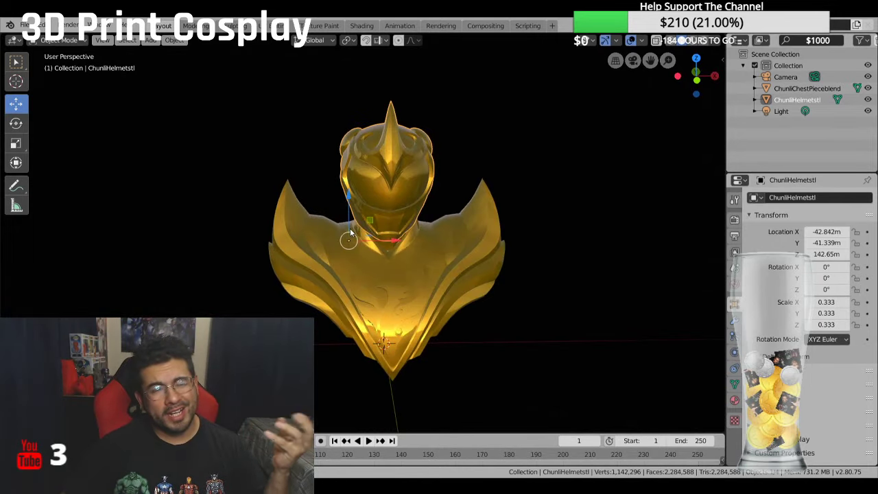
pyautogui.press('KP_1')
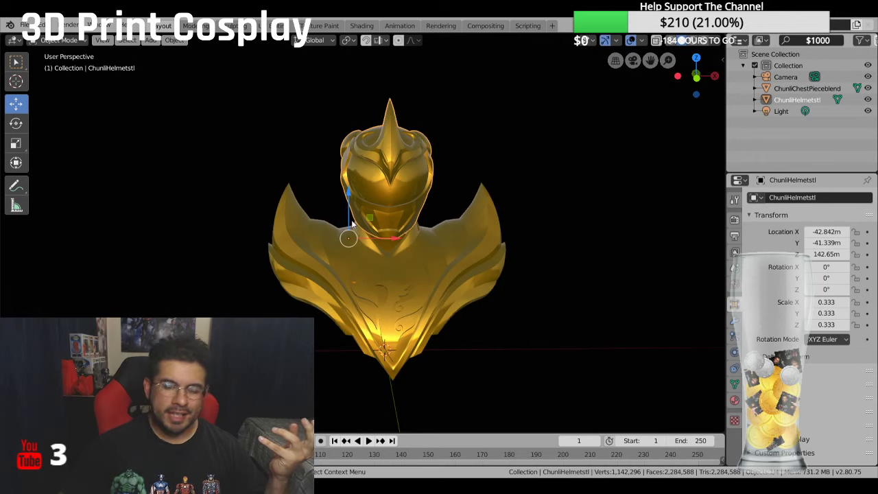
pyautogui.scroll(2, 352, 220)
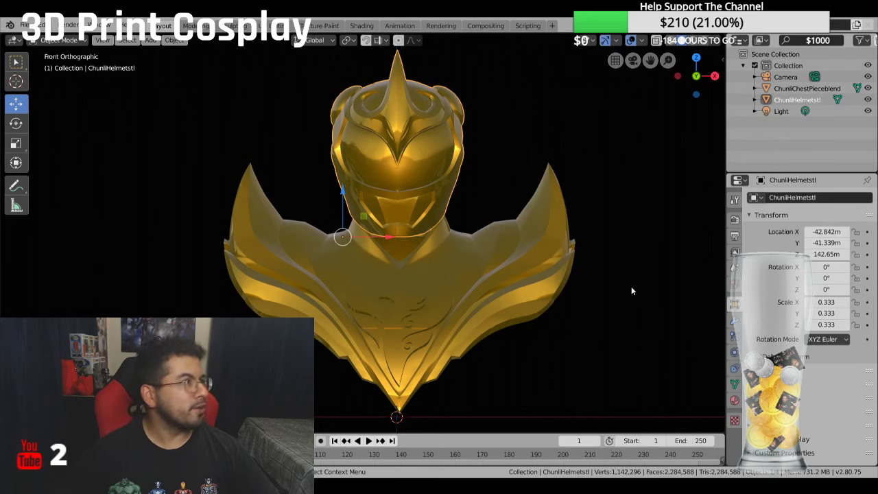
# Step: Start a new General scene, discarding unsaved changes, and delete the default cube
pyautogui.click(24, 25)
pyautogui.moveTo(39, 37)
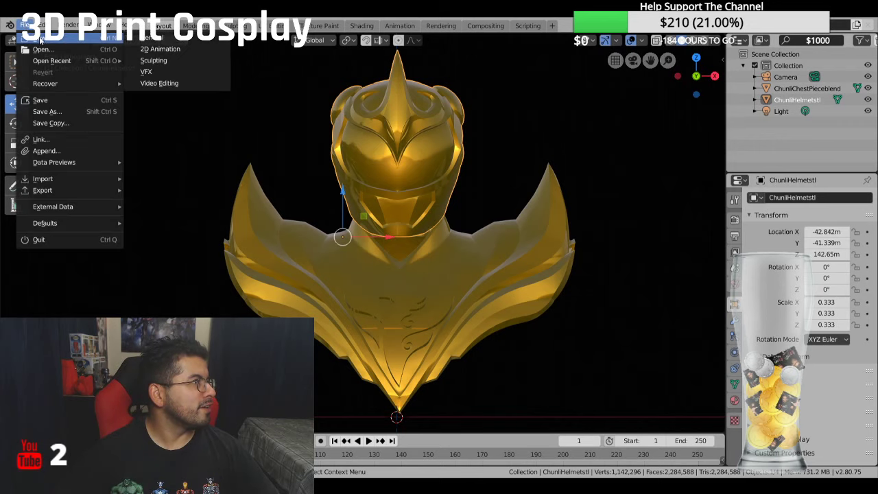
pyautogui.click(171, 47)
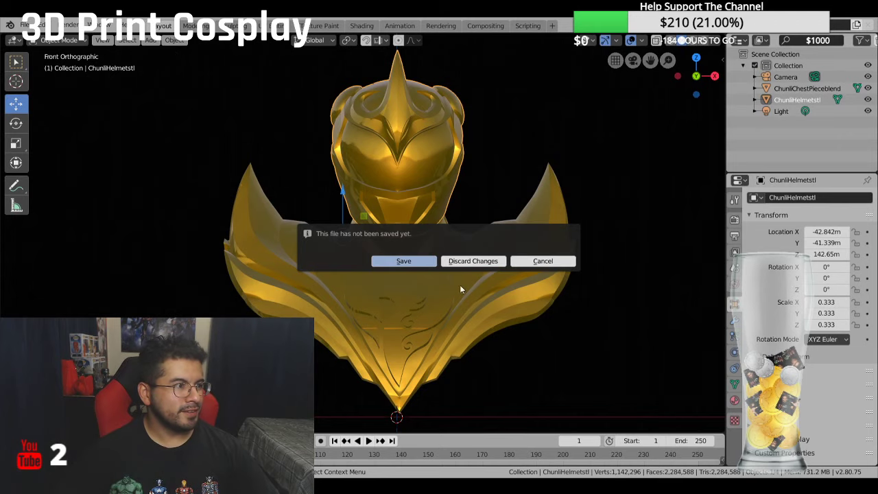
pyautogui.click(471, 262)
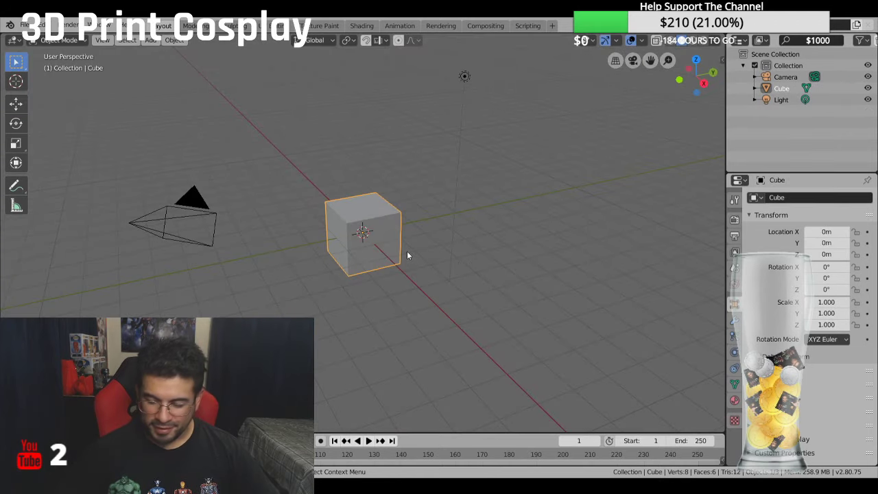
pyautogui.press('Delete')
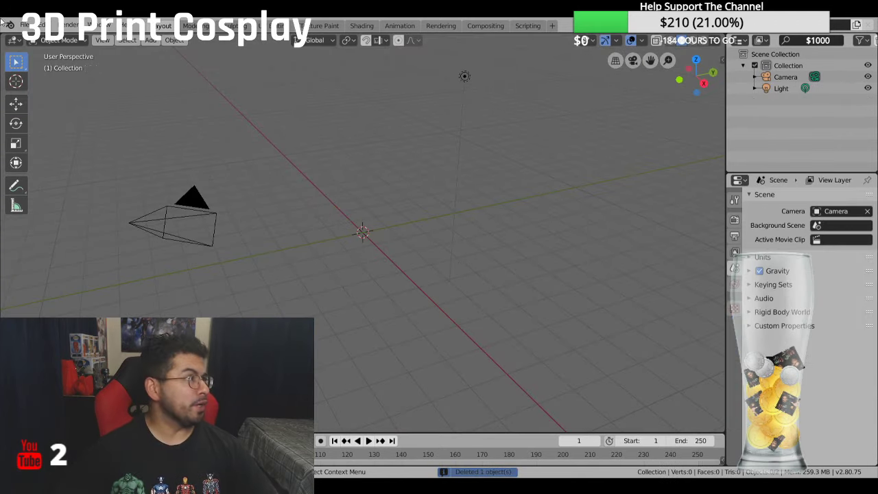
# Step: Delete the camera and the light, then switch to the front orthographic view
pyautogui.click(26, 25)
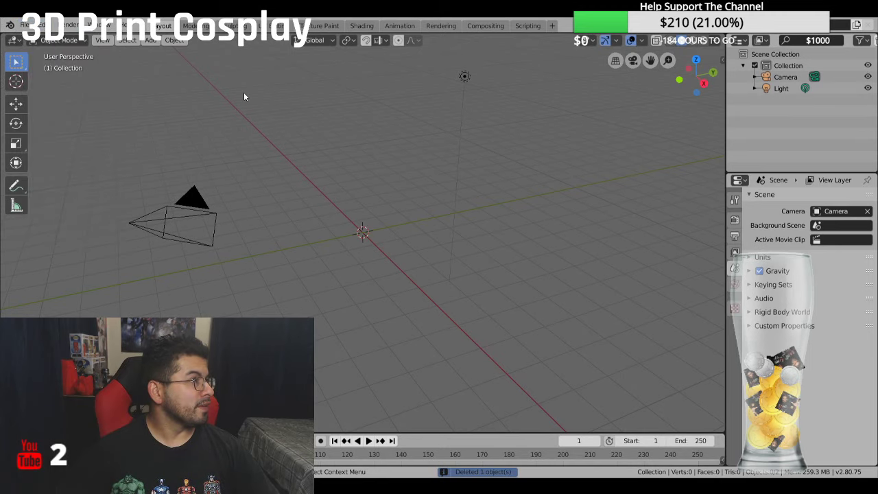
pyautogui.click(215, 219)
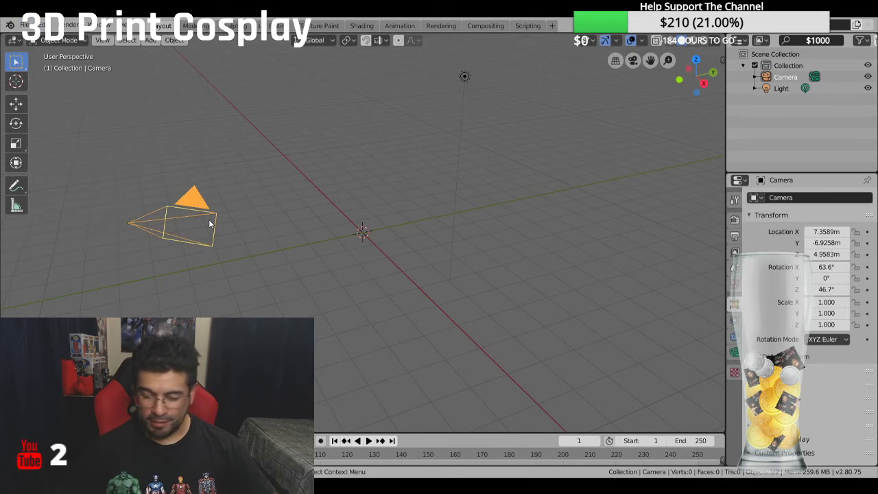
pyautogui.press('Delete')
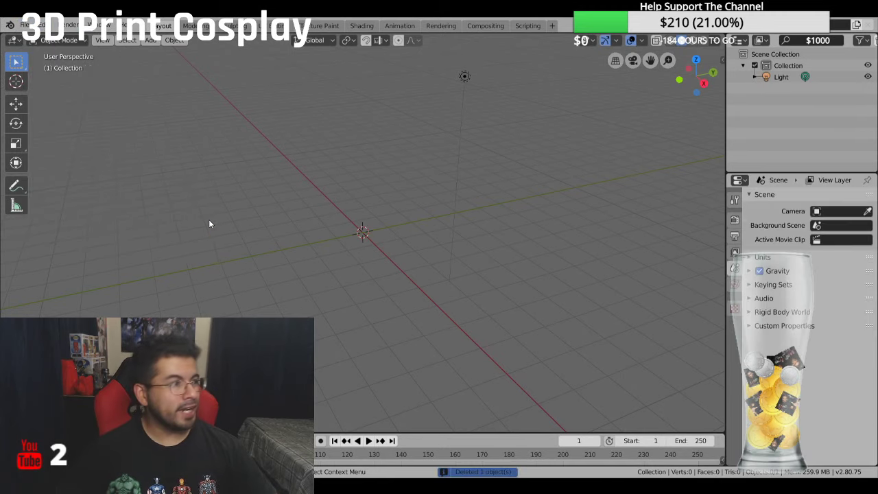
pyautogui.click(466, 77)
pyautogui.press('Delete')
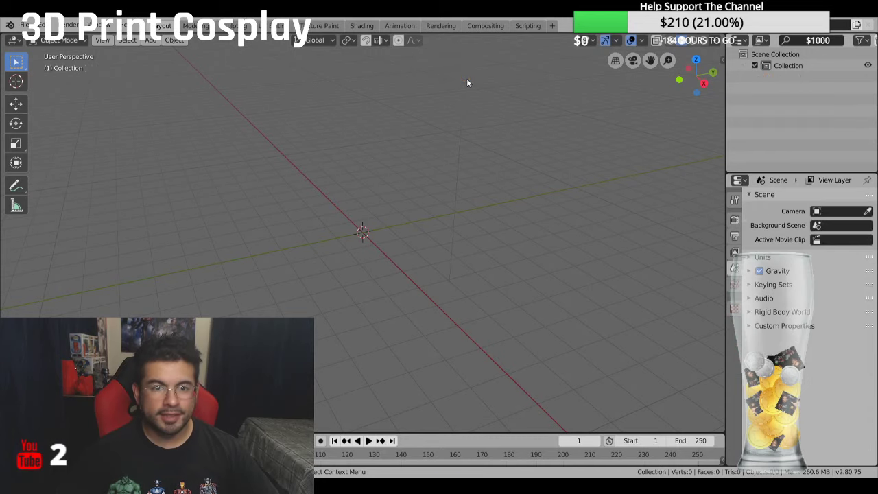
pyautogui.press('KP_1')
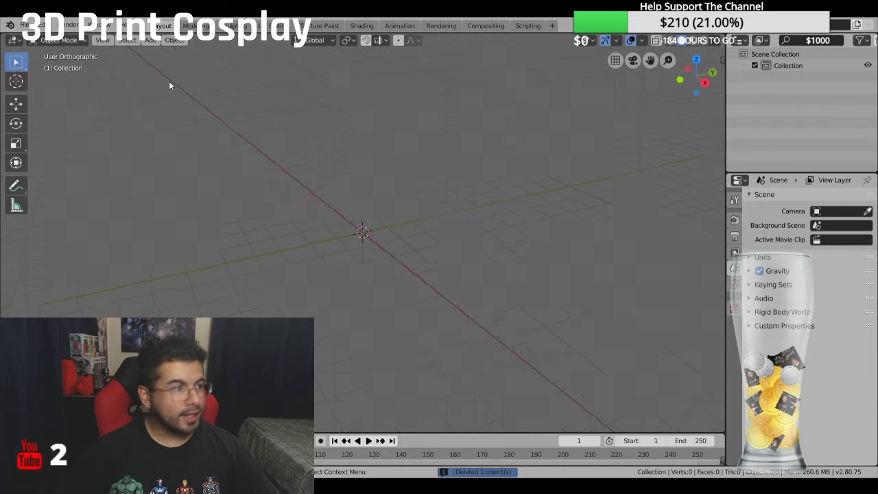
# Step: Add shinning hopper.jpg from the Desktop as a reference image and zoom in on it
pyautogui.click(156, 40)
pyautogui.click(152, 39)
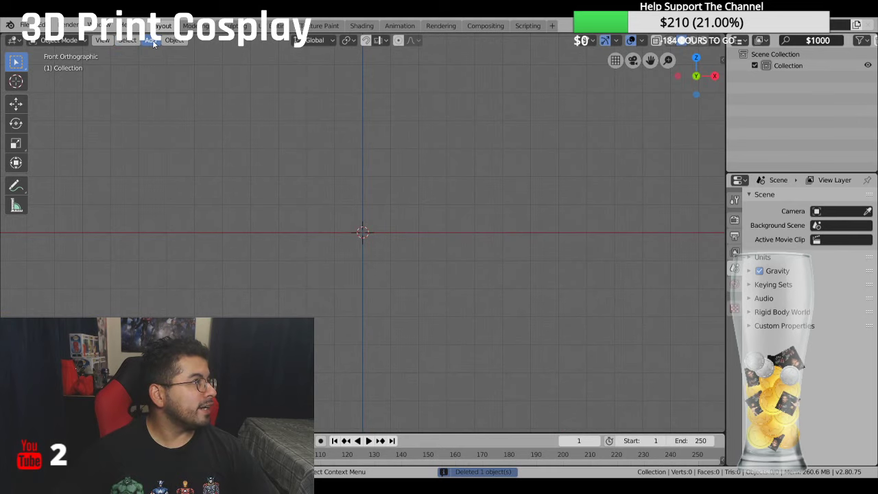
pyautogui.click(153, 40)
pyautogui.moveTo(191, 157)
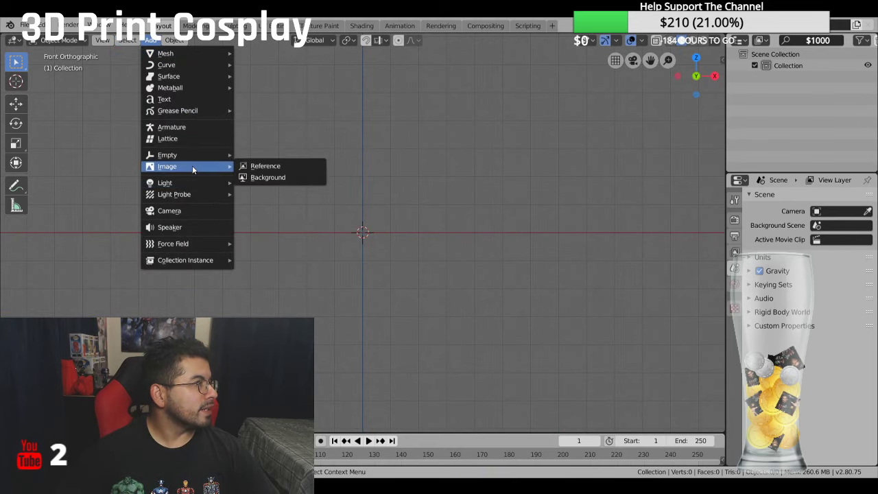
pyautogui.click(272, 167)
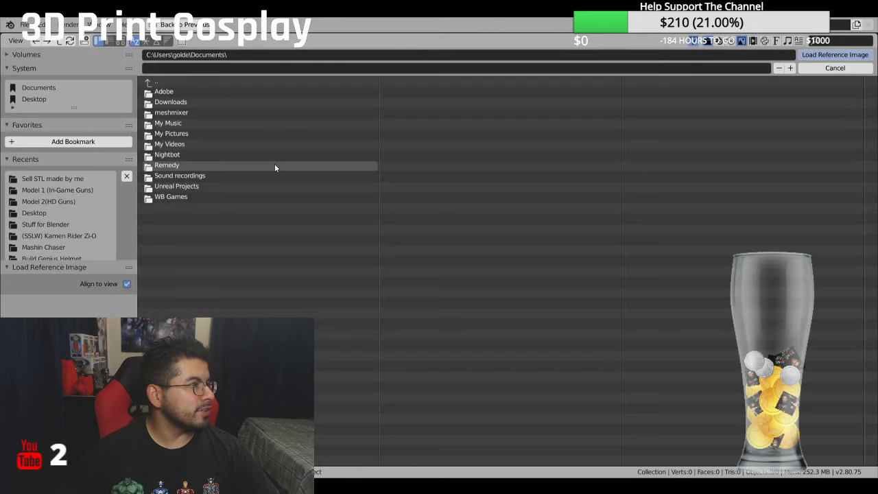
pyautogui.click(34, 100)
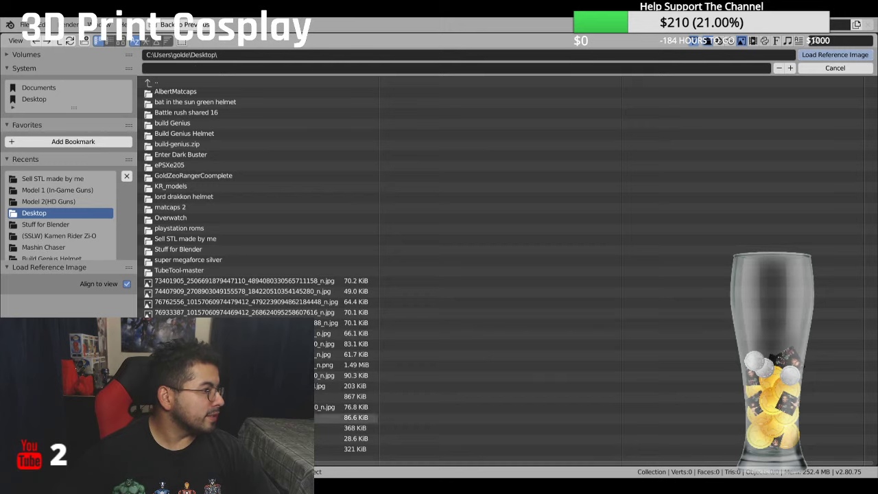
pyautogui.click(274, 418)
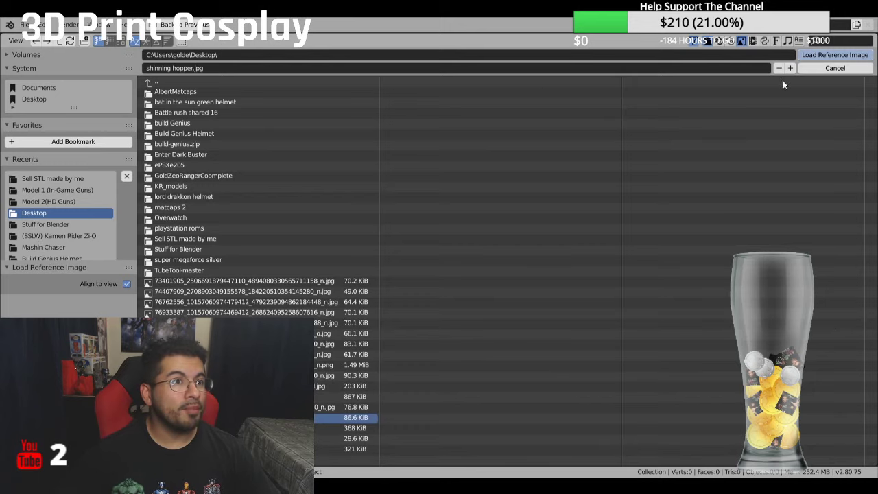
pyautogui.click(823, 56)
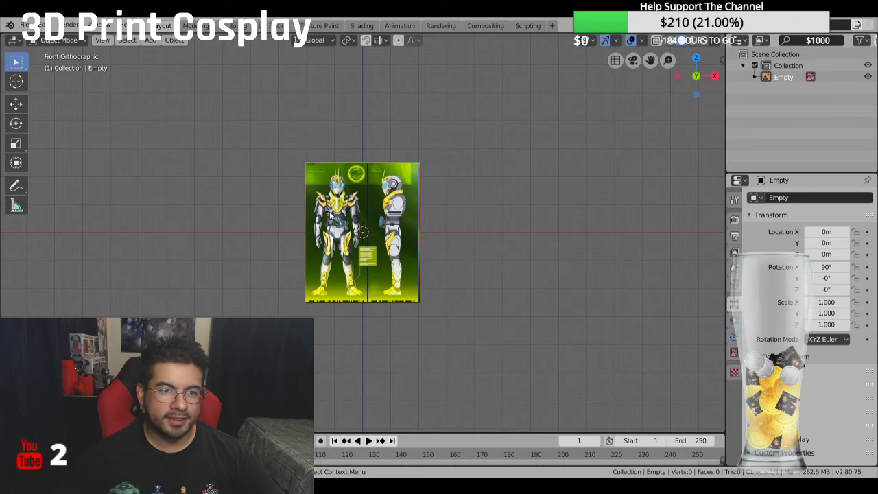
pyautogui.scroll(5, 335, 210)
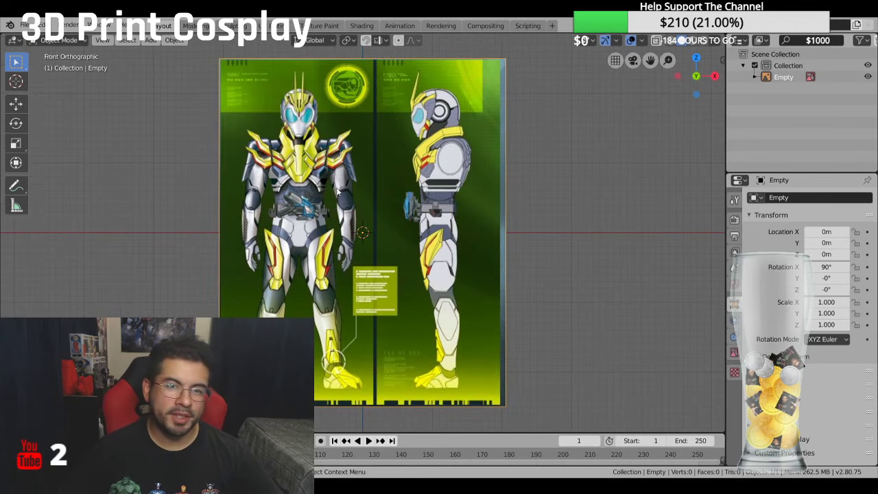
# Step: Move the reference image to X 0.92932 m and Z -1.5987 m using the Move gizmo arrows
pyautogui.keyDown('shift'); pyautogui.moveTo(354, 187); pyautogui.dragTo(407, 265, button='middle'); pyautogui.keyUp('shift')
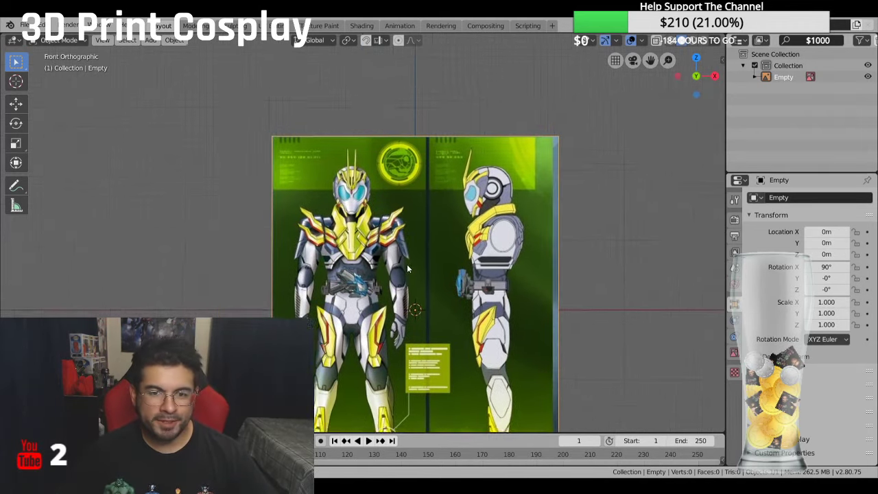
pyautogui.scroll(2, 412, 266)
pyautogui.scroll(-2, 420, 267)
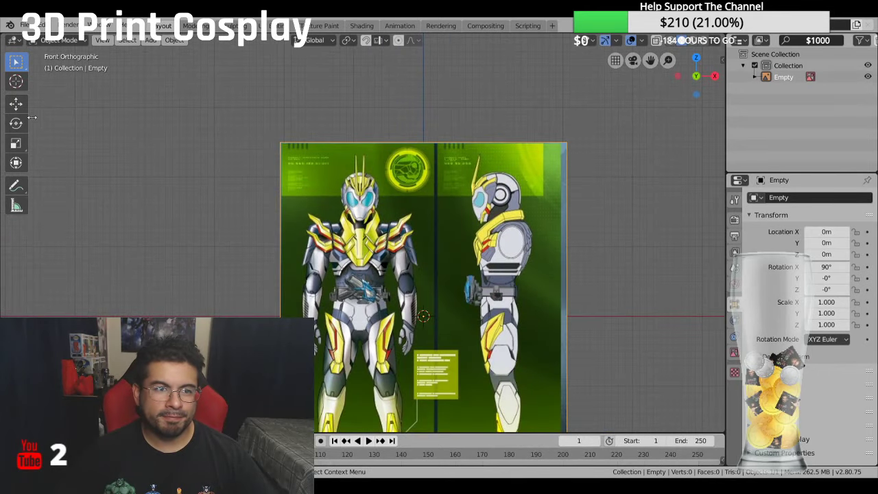
pyautogui.click(15, 103)
pyautogui.scroll(-1, 479, 309)
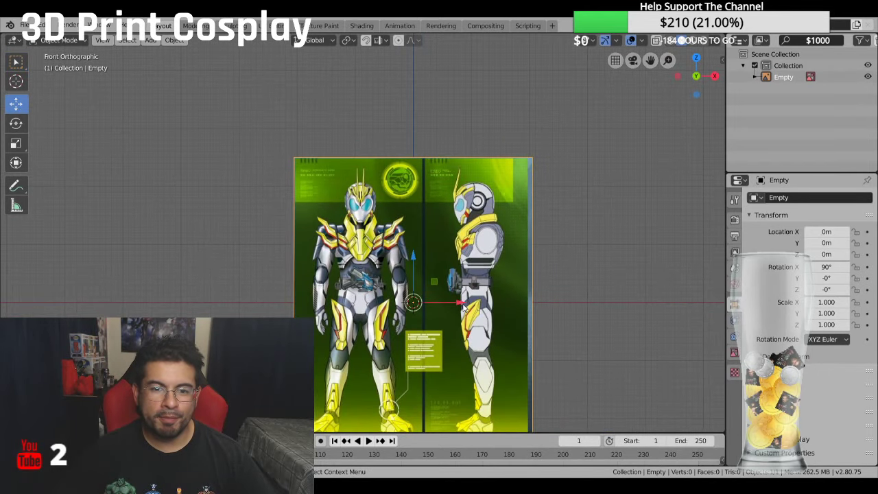
pyautogui.moveTo(460, 303); pyautogui.dragTo(517, 314)
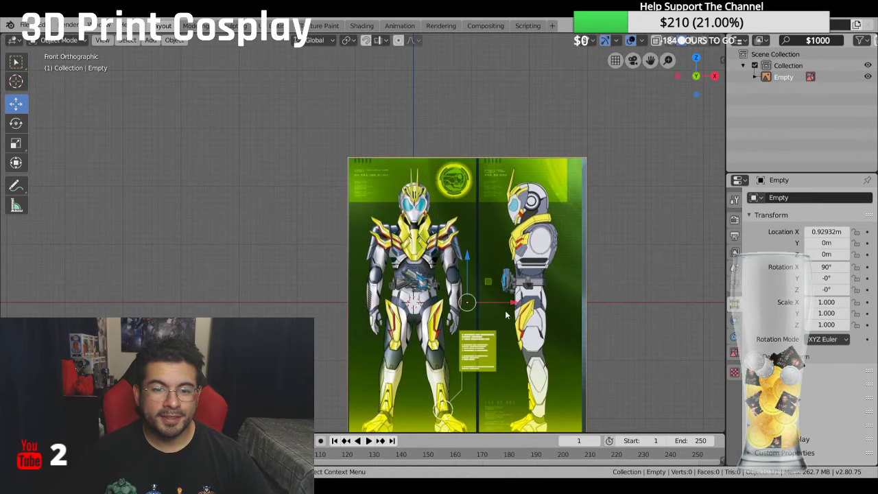
pyautogui.moveTo(470, 256); pyautogui.dragTo(478, 348)
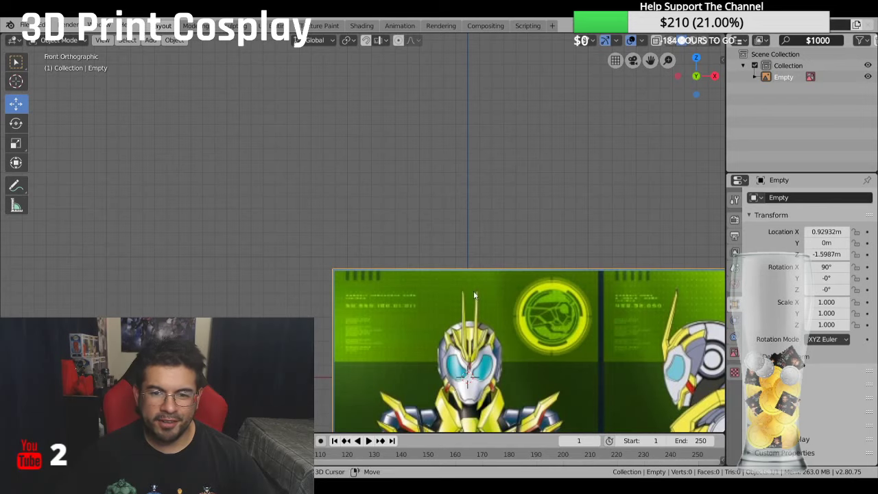
pyautogui.keyDown('shift'); pyautogui.moveTo(474, 291); pyautogui.dragTo(420, 168, button='middle'); pyautogui.keyUp('shift')
# Step: Check the reference image's object context menu, selecting and deselecting the image
pyautogui.rightClick(406, 220)
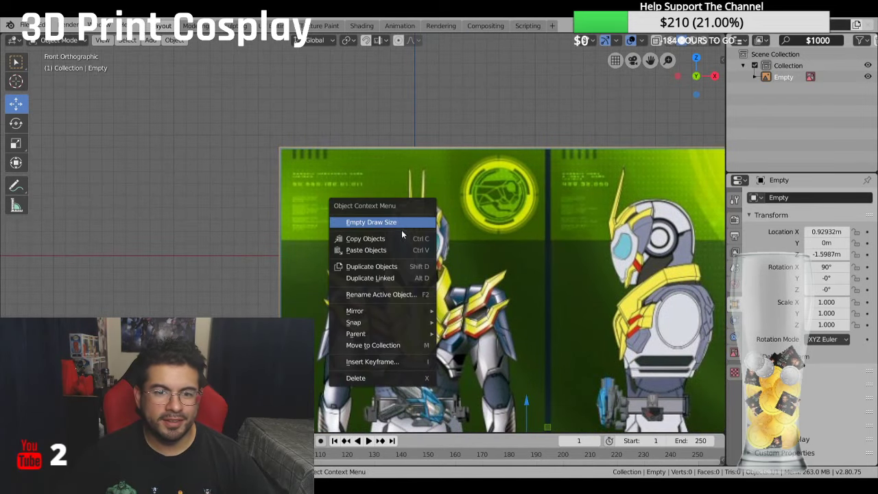
pyautogui.rightClick(186, 191)
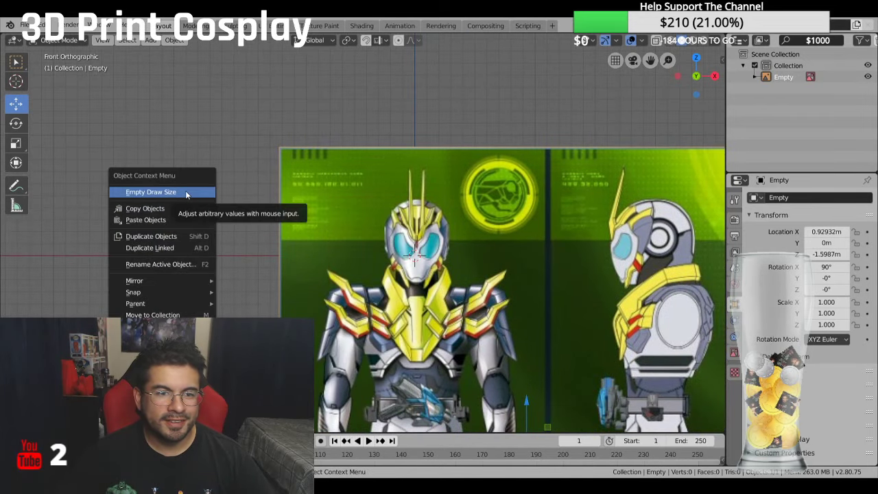
pyautogui.scroll(-2, 178, 182)
pyautogui.rightClick(178, 182)
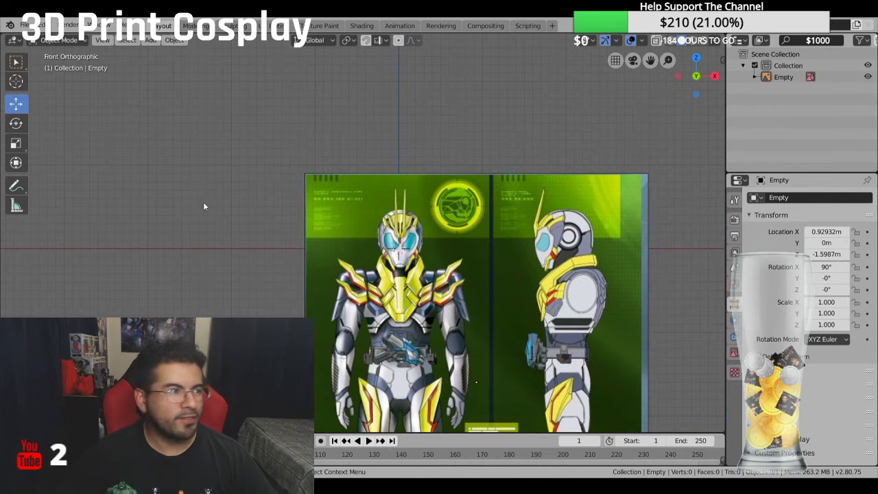
pyautogui.rightClick(208, 171)
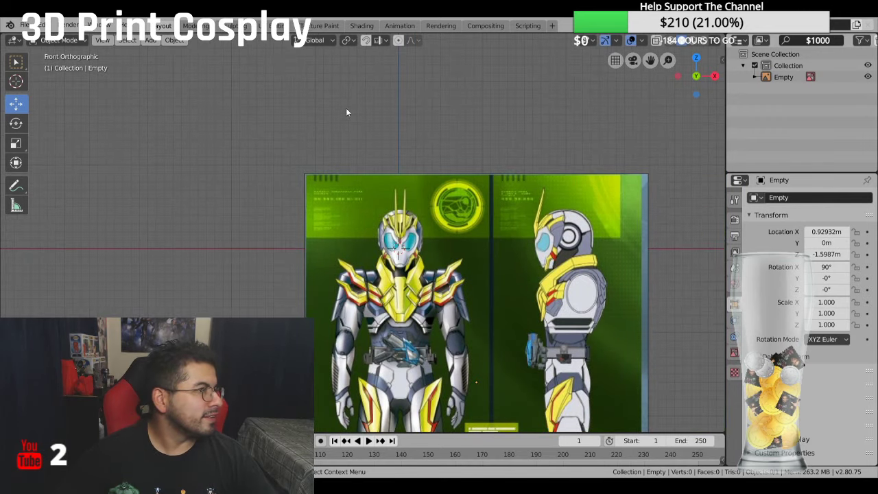
pyautogui.scroll(-2, 346, 107)
pyautogui.click(440, 338)
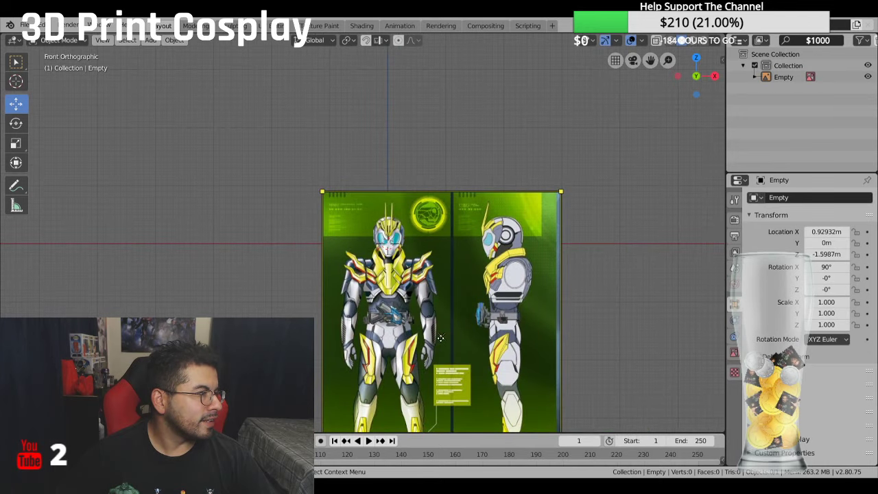
pyautogui.hotkey('alt', 'a')
pyautogui.rightClick(621, 275)
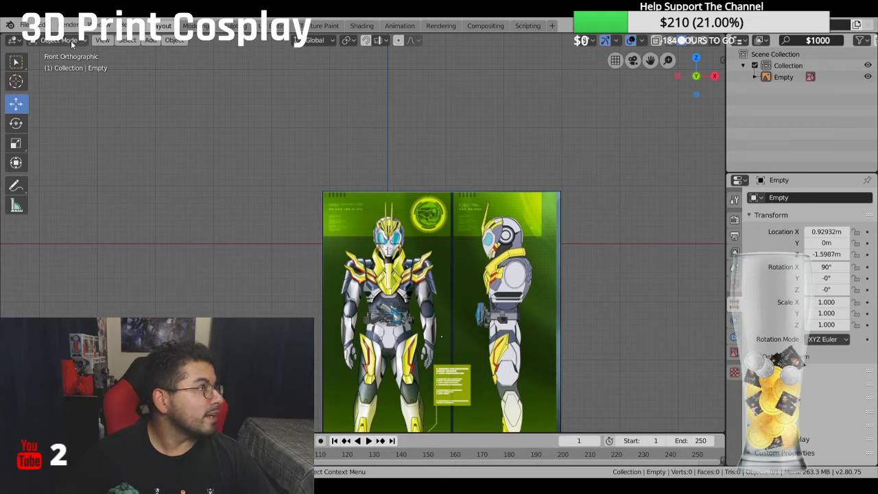
pyautogui.click(322, 194)
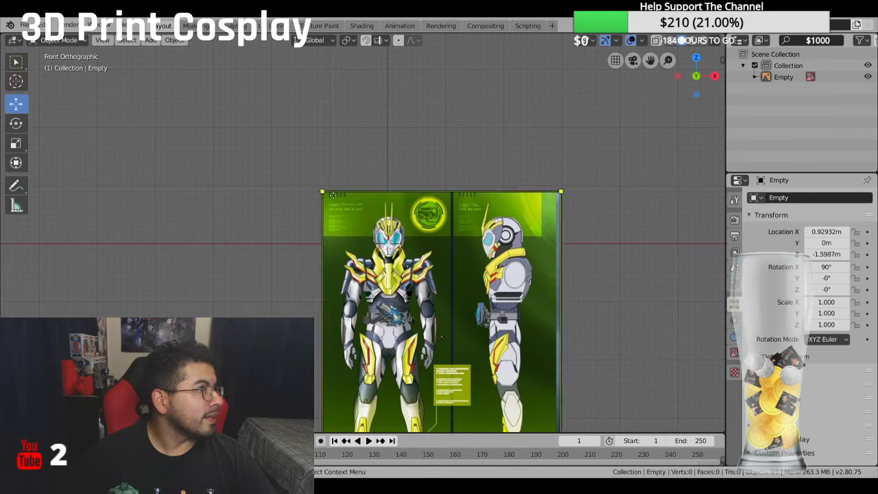
pyautogui.rightClick(205, 158)
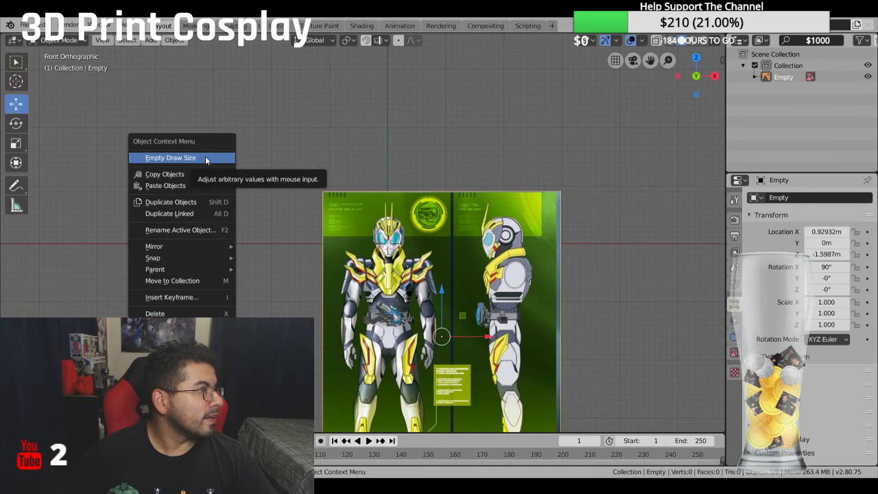
pyautogui.click(381, 122)
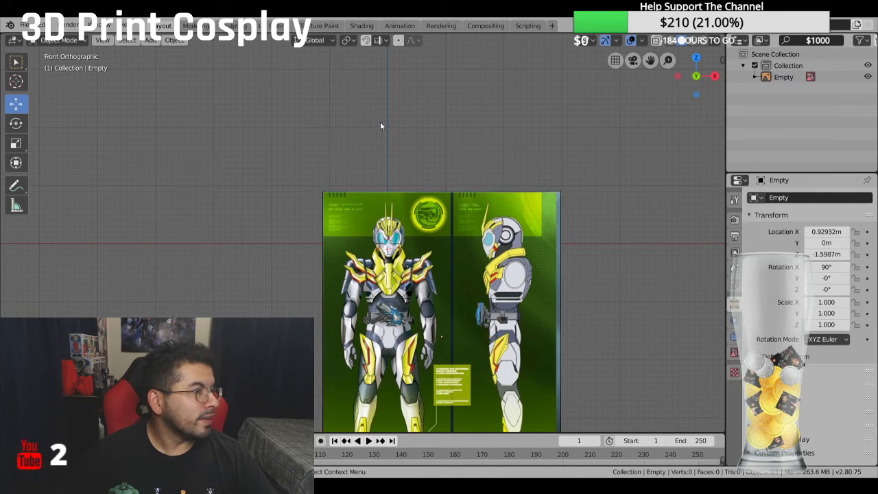
# Step: In Right view, add a second shinning hopper.jpg reference image, Empty.001, via Add > Image > Reference
pyautogui.press('KP_3')
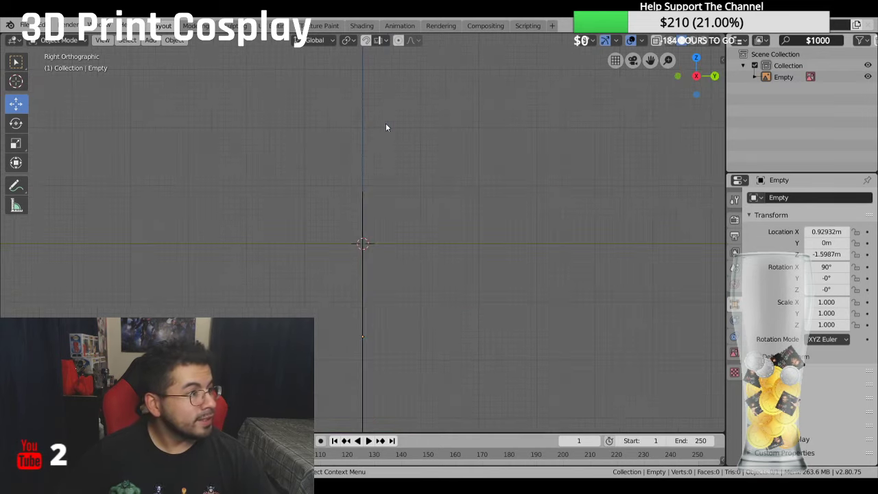
pyautogui.click(25, 26)
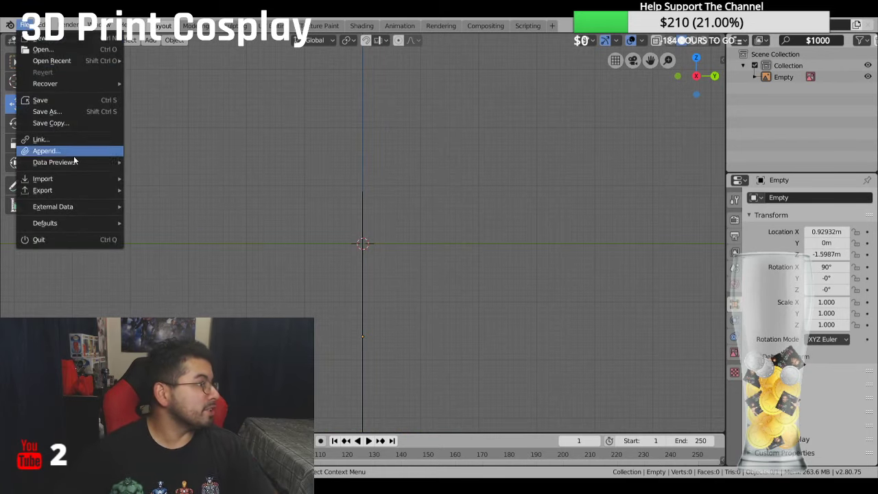
pyautogui.moveTo(77, 182)
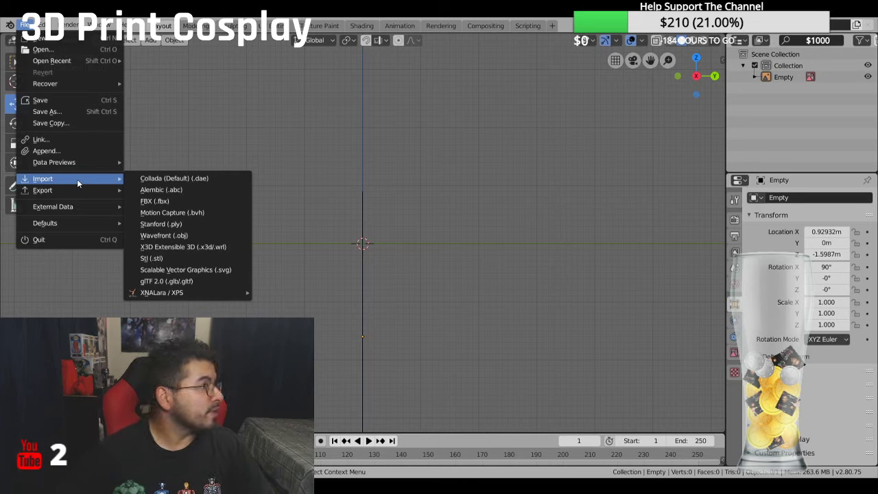
pyautogui.click(150, 40)
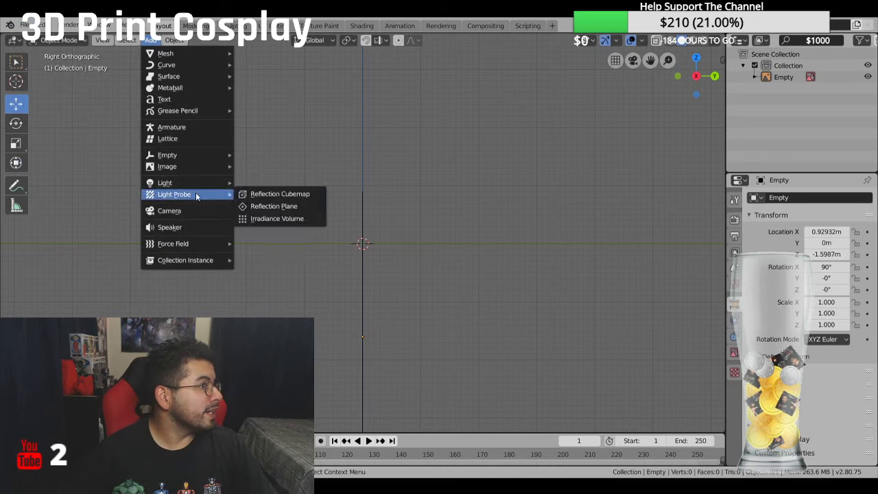
pyautogui.moveTo(200, 166)
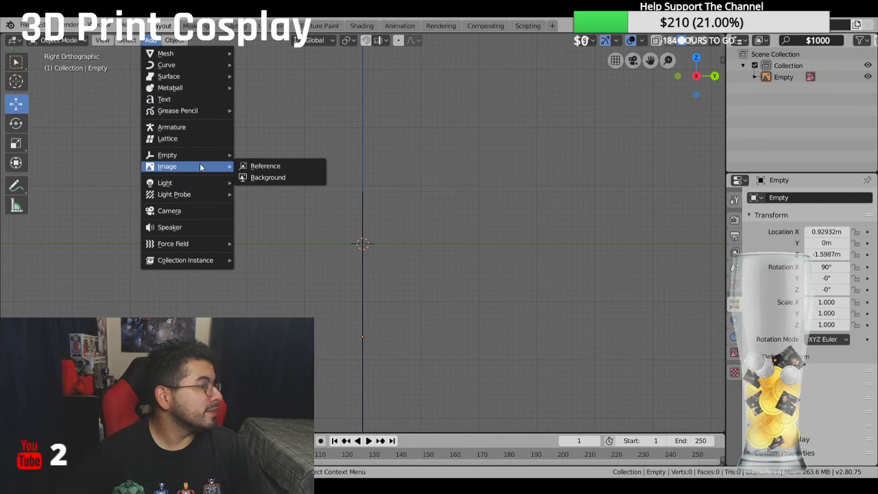
pyautogui.click(259, 166)
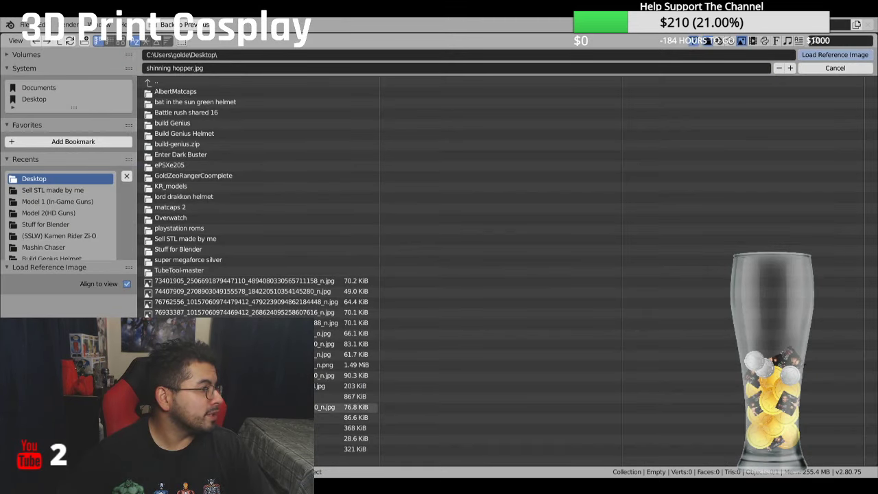
pyautogui.doubleClick(330, 418)
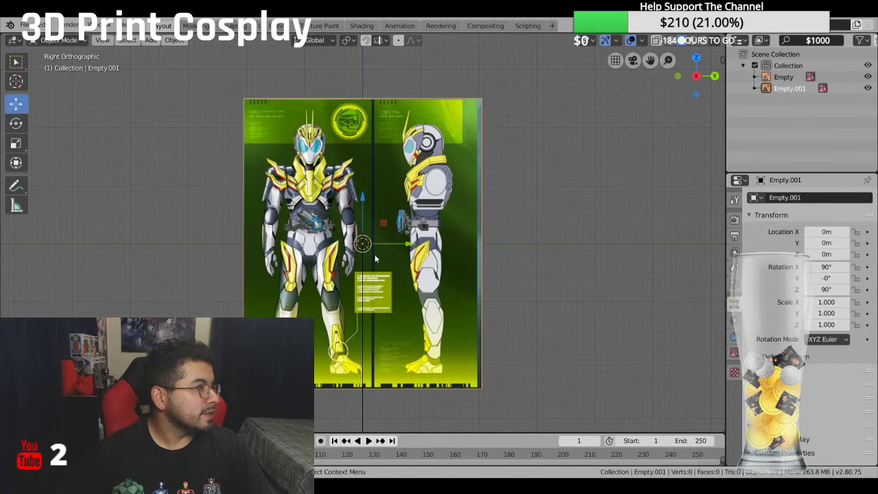
# Step: Shift the new side reference image along Y and lower it along Z
pyautogui.moveTo(406, 243); pyautogui.dragTo(371, 243)
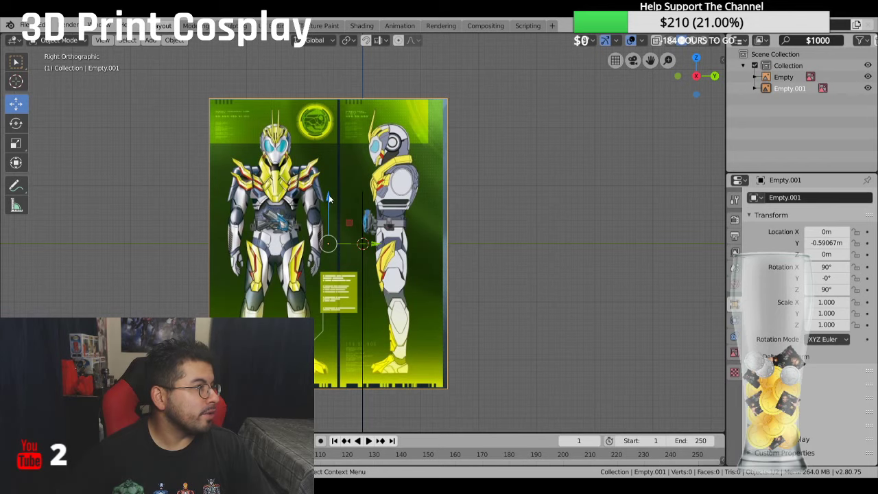
pyautogui.moveTo(329, 195); pyautogui.dragTo(320, 287)
pyautogui.scroll(5, 333, 281)
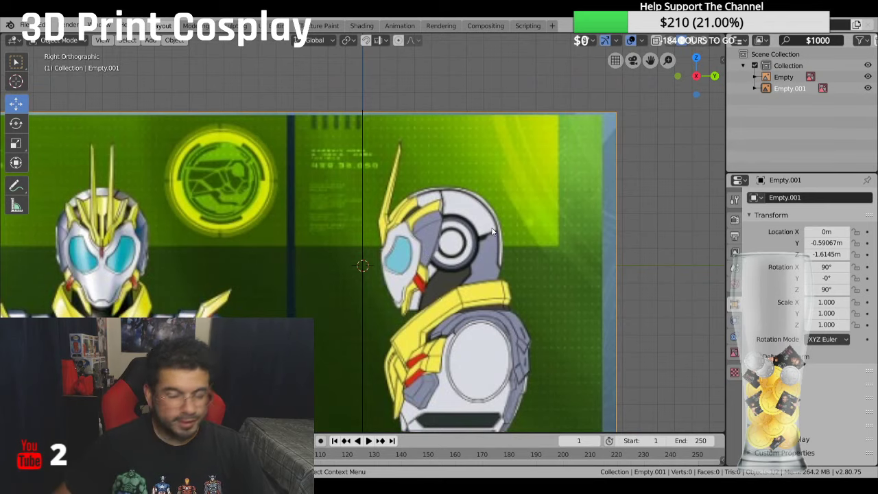
pyautogui.press('KP_1')
pyautogui.press('KP_3')
pyautogui.press('KP_1')
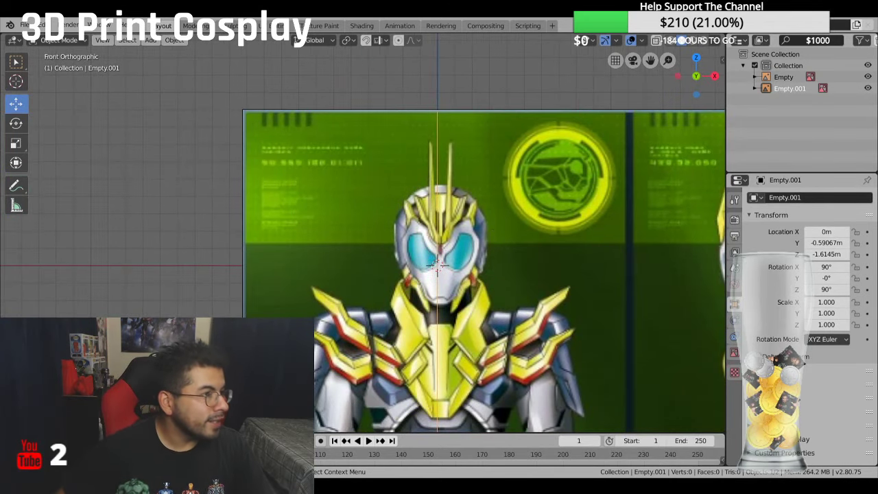
pyautogui.scroll(-2, 498, 284)
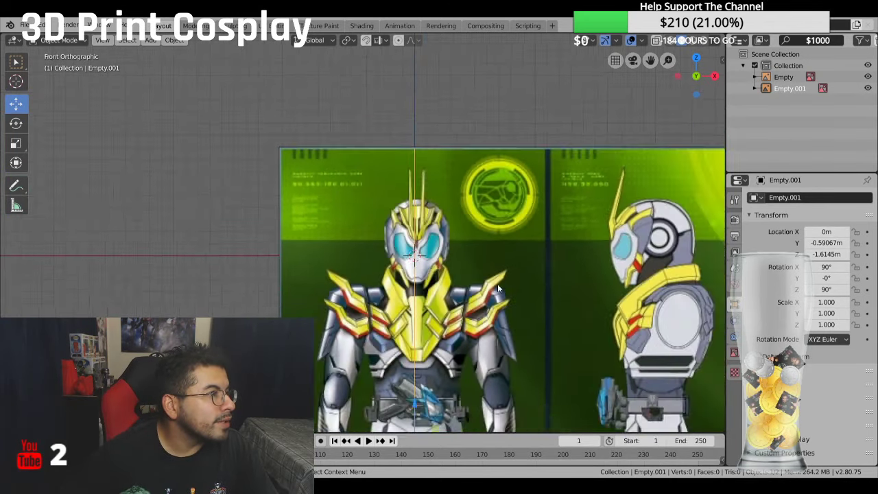
pyautogui.keyDown('shift'); pyautogui.moveTo(438, 378); pyautogui.dragTo(446, 281, button='middle'); pyautogui.keyUp('shift')
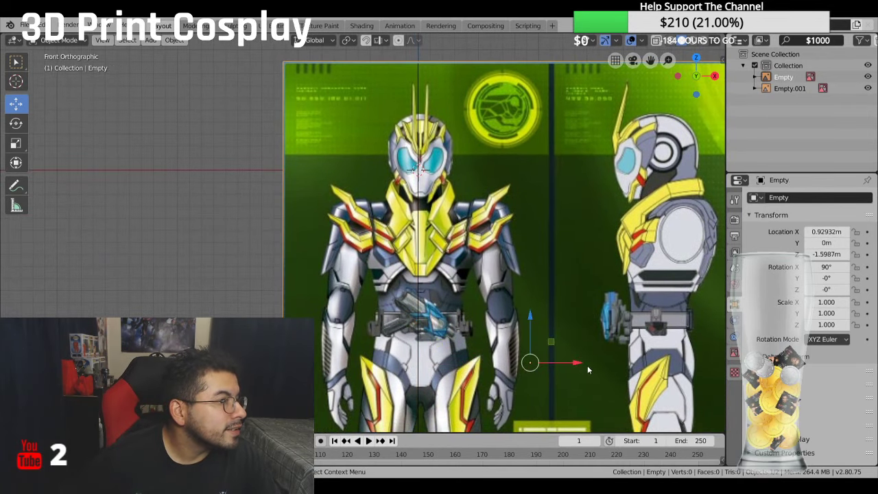
# Step: Move the front reference image along X to 0.91033 m, centring the character on the Z axis
pyautogui.click(578, 361)
pyautogui.press('g')
pyautogui.press('x')
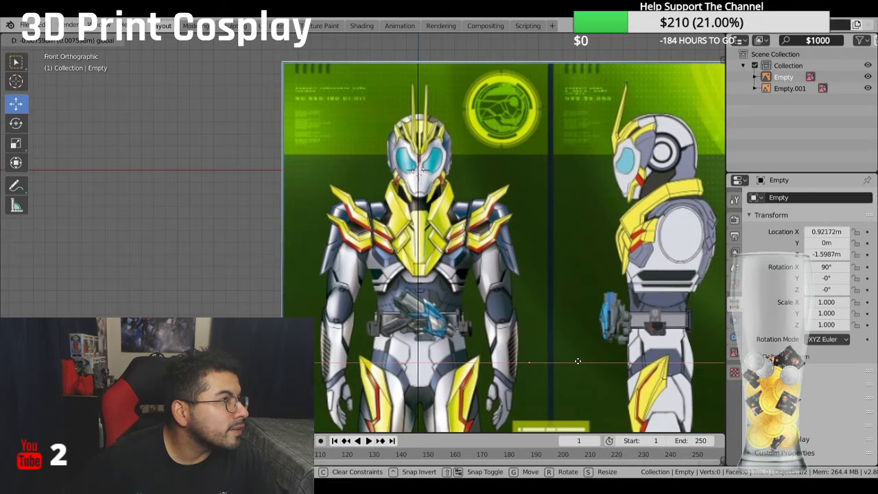
pyautogui.click(577, 361)
pyautogui.scroll(3, 526, 359)
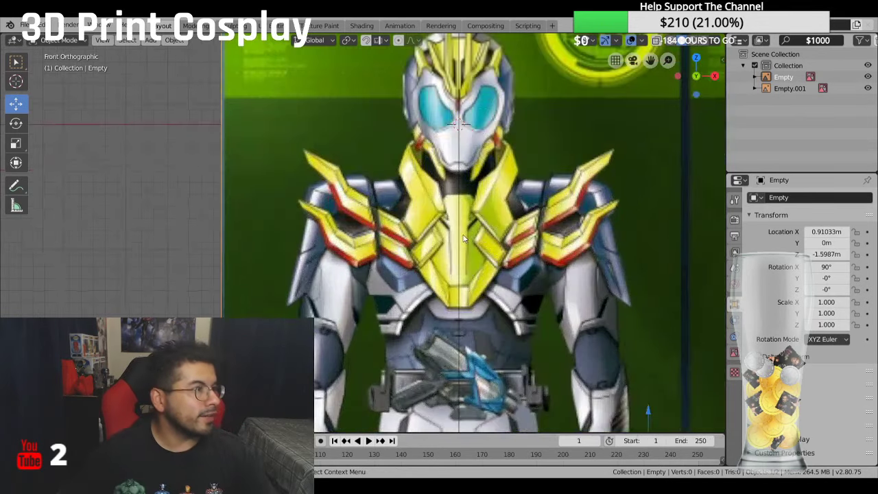
pyautogui.keyDown('shift'); pyautogui.moveTo(461, 209); pyautogui.dragTo(478, 350, button='middle'); pyautogui.keyUp('shift')
pyautogui.scroll(1, 475, 330)
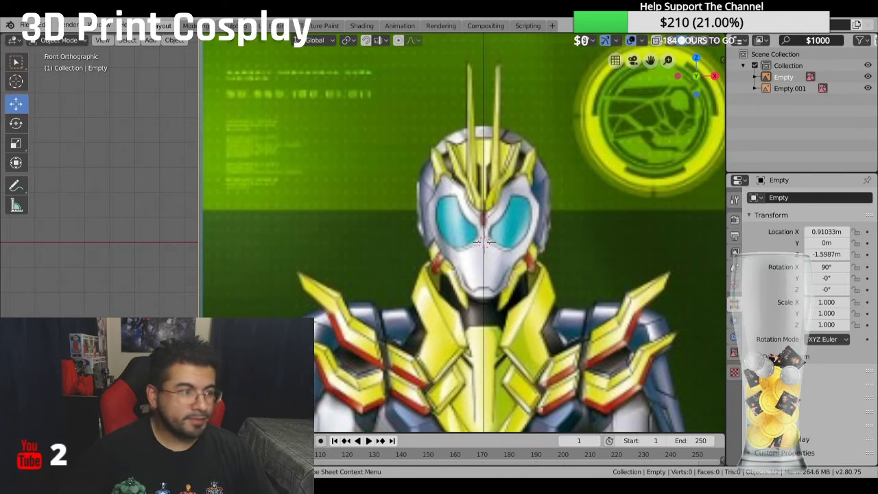
pyautogui.scroll(-1, 429, 247)
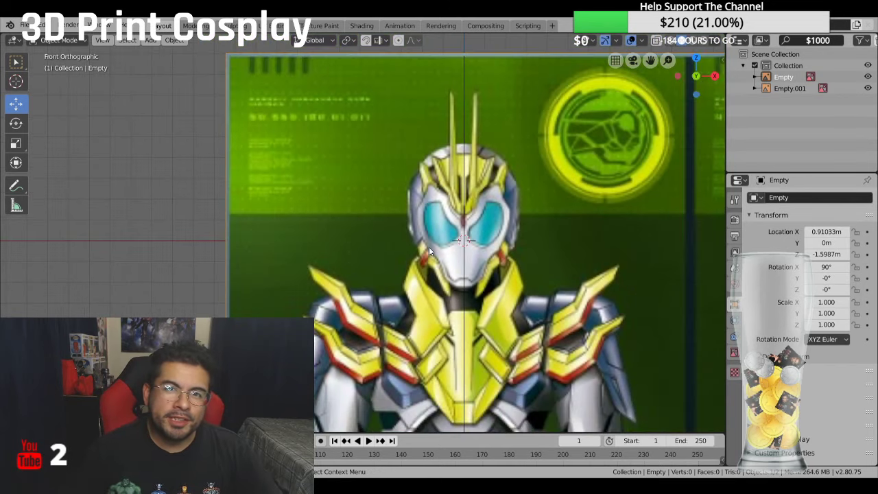
pyautogui.scroll(-1, 555, 287)
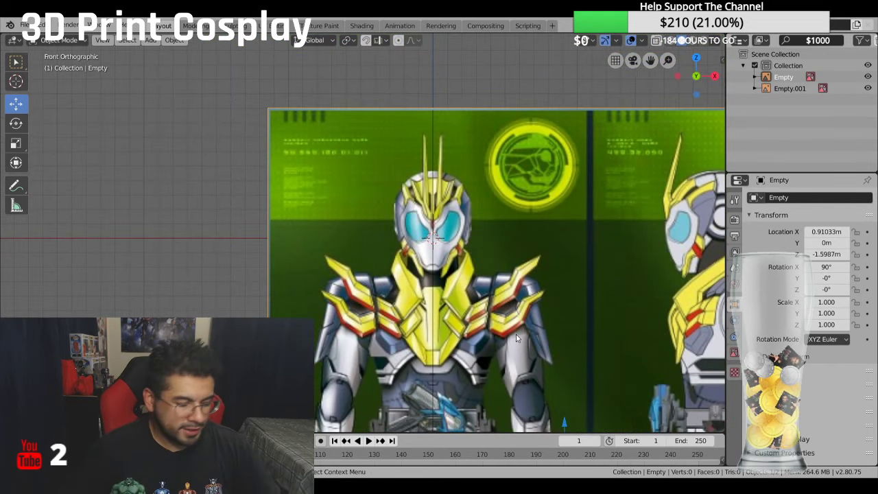
pyautogui.keyDown('shift'); pyautogui.scroll(-3, 518, 331); pyautogui.keyUp('shift')
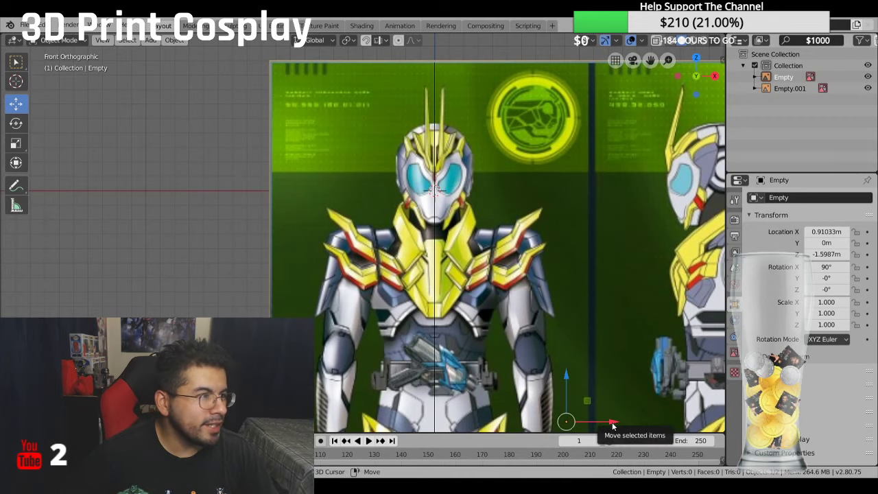
pyautogui.moveTo(613, 427); pyautogui.dragTo(614, 422)
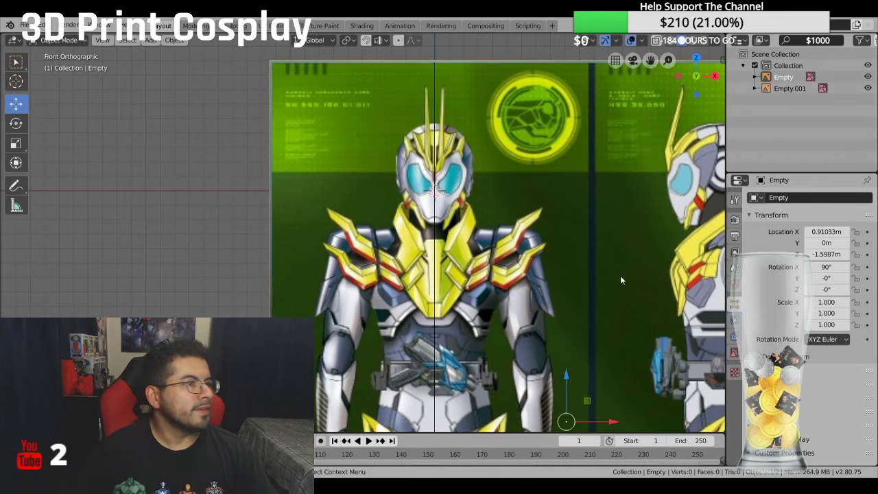
# Step: In Right view, move Empty.001 to Y −0.638 m, then frame the helmet in Front view
pyautogui.press('KP_3')
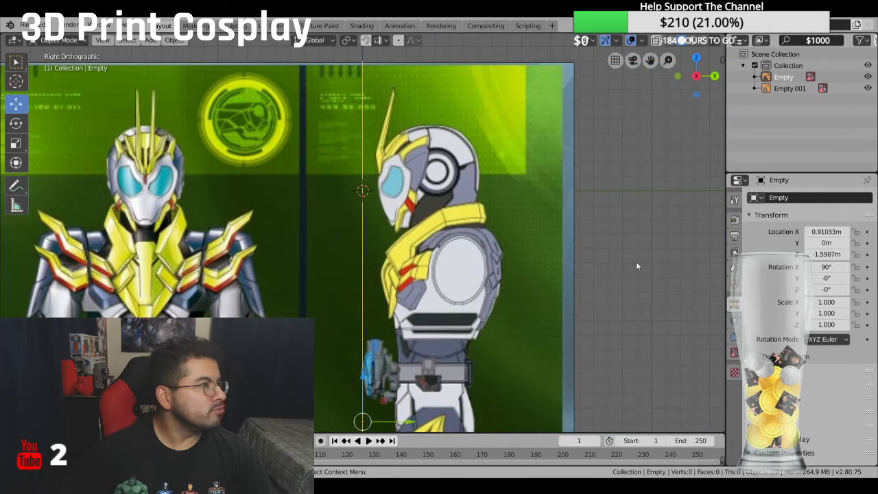
pyautogui.click(437, 300)
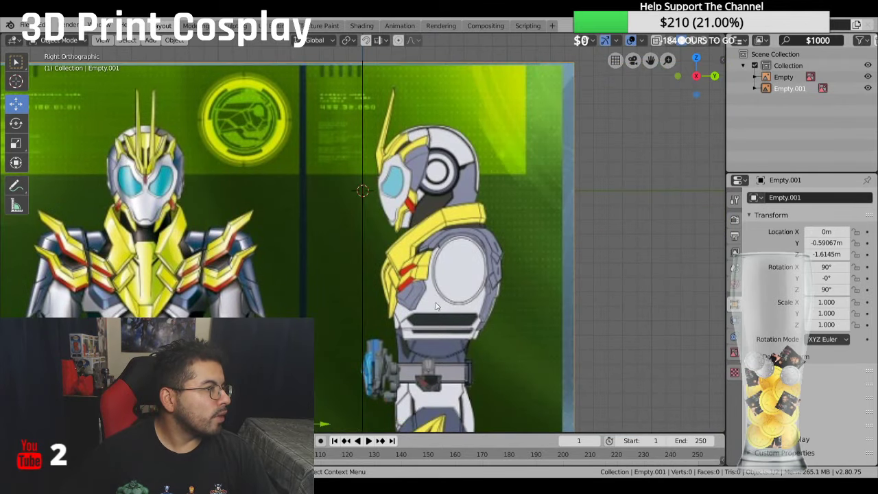
pyautogui.press('g')
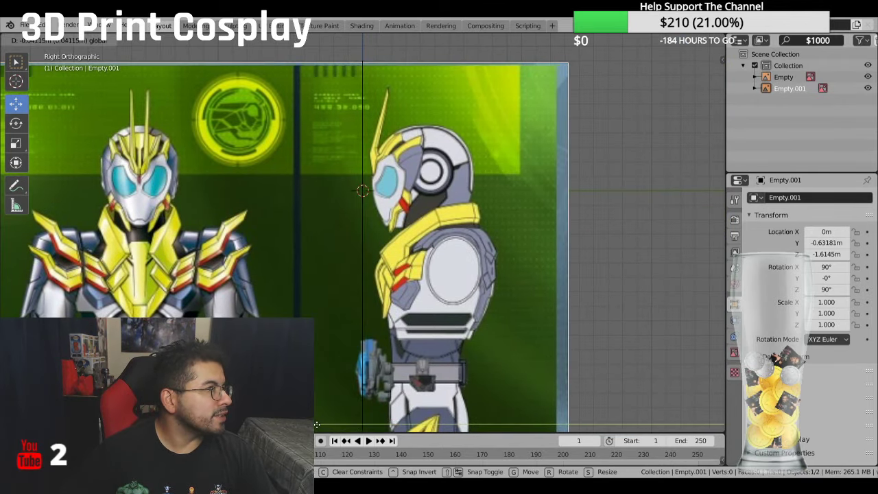
pyautogui.click(317, 424)
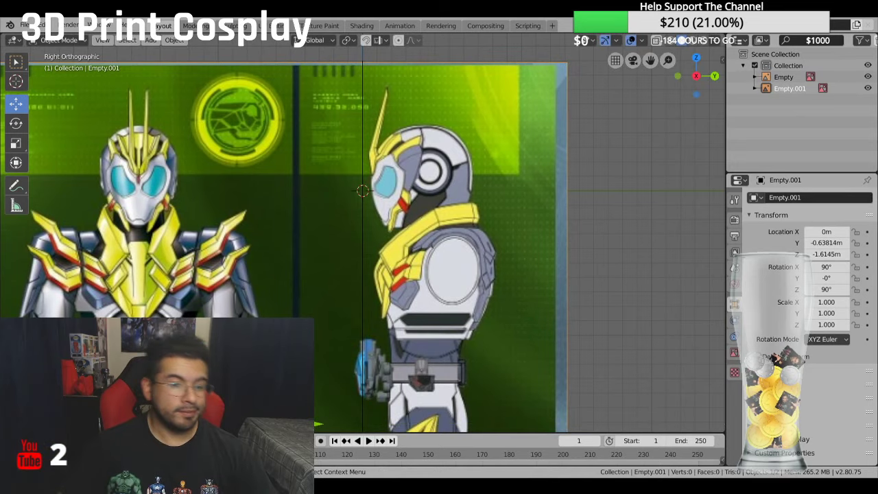
pyautogui.press('KP_1')
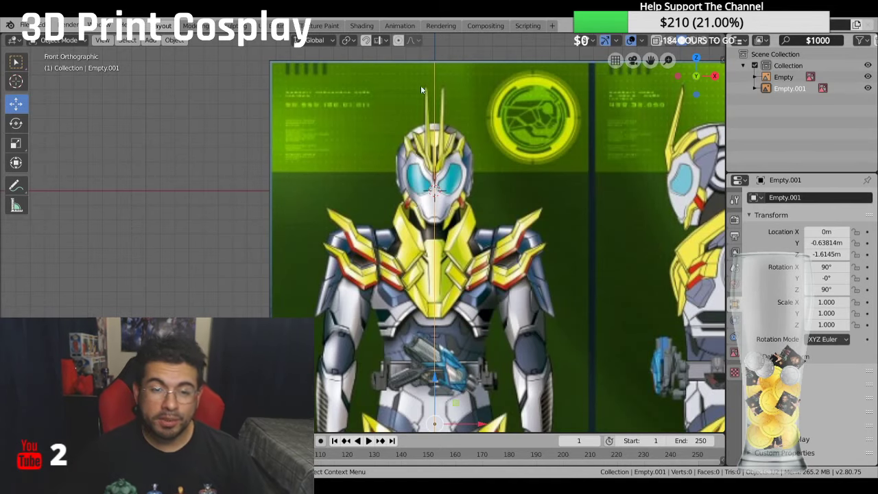
pyautogui.scroll(4, 421, 85)
pyautogui.keyDown('shift'); pyautogui.moveTo(448, 131); pyautogui.dragTo(381, 227, button='middle'); pyautogui.keyUp('shift')
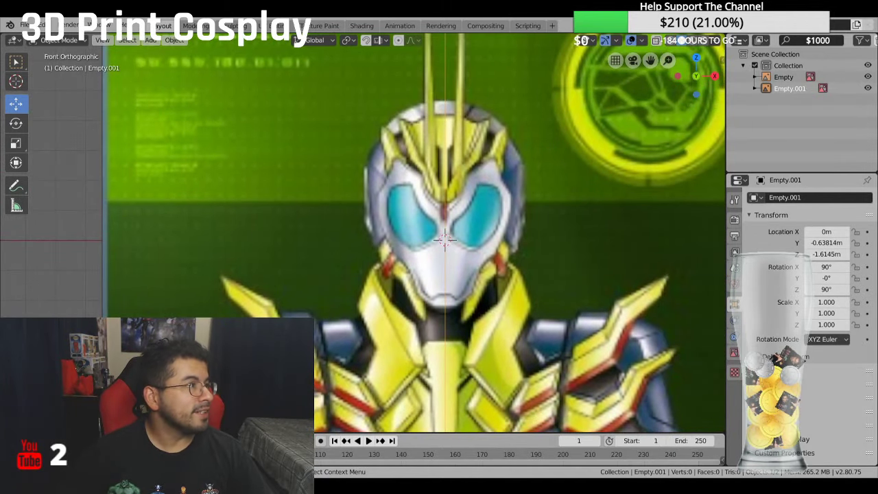
pyautogui.scroll(-4, 192, 144)
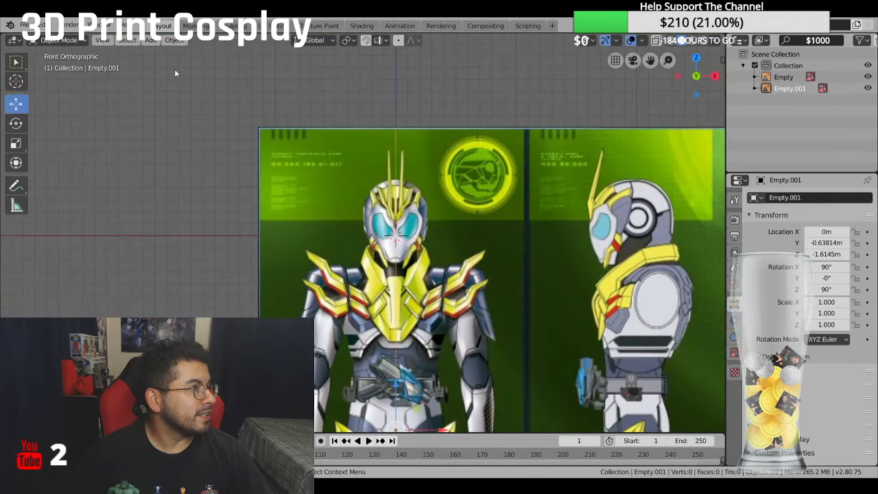
# Step: Add a Single Arrow empty, Empty.002, at the scene origin and deselect it
pyautogui.click(151, 41)
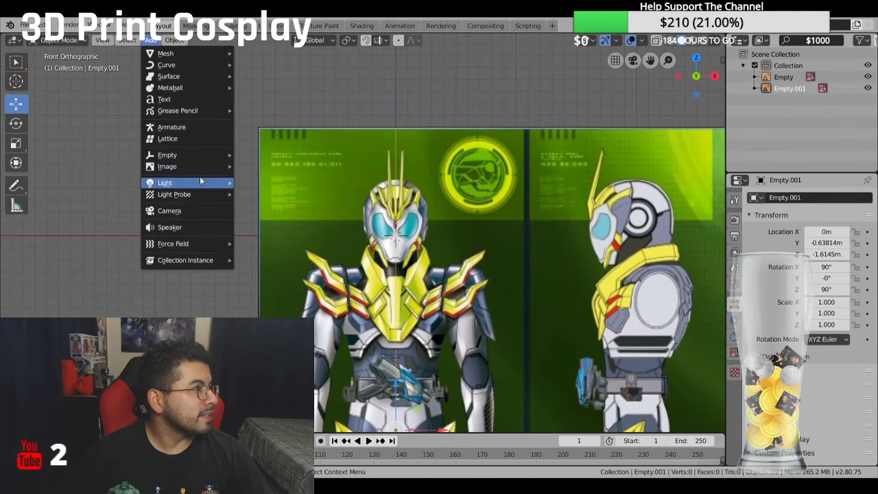
pyautogui.moveTo(202, 153)
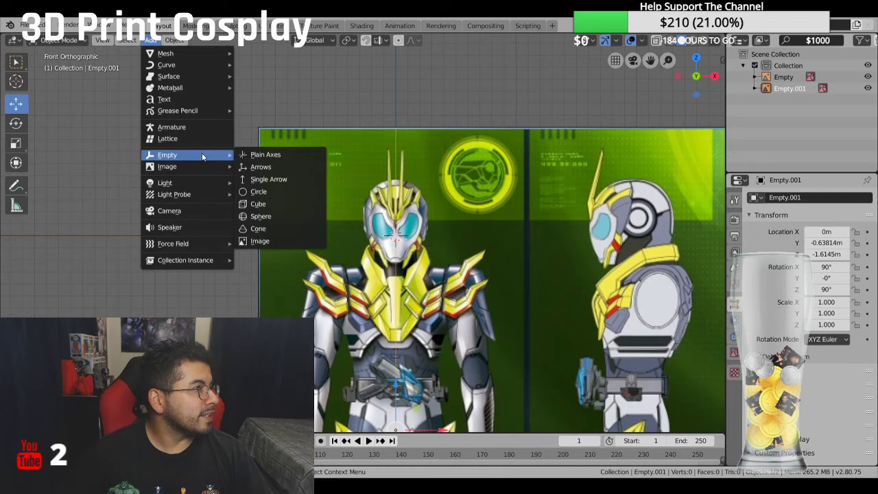
pyautogui.click(269, 179)
pyautogui.scroll(-3, 268, 180)
pyautogui.scroll(6, 268, 180)
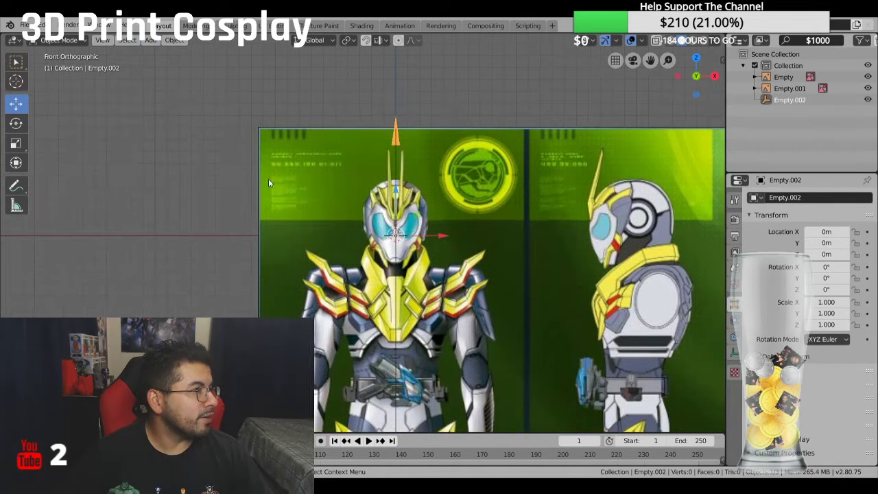
pyautogui.scroll(-2, 269, 182)
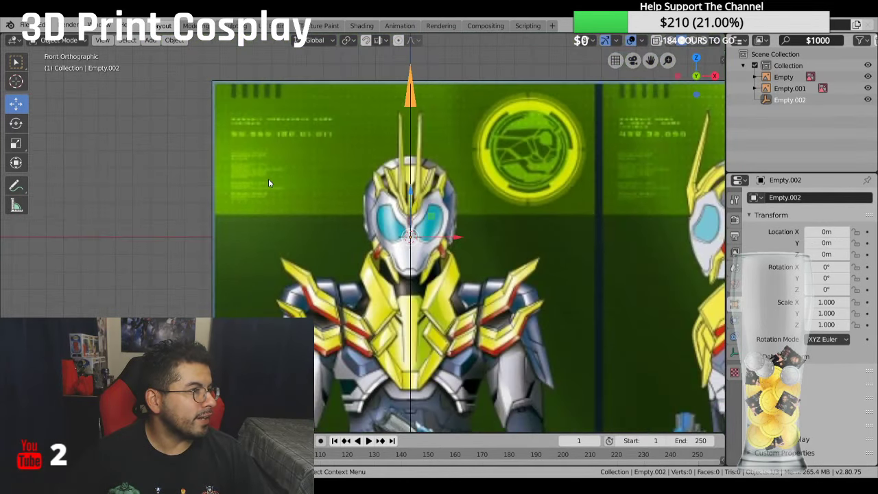
pyautogui.click(147, 140)
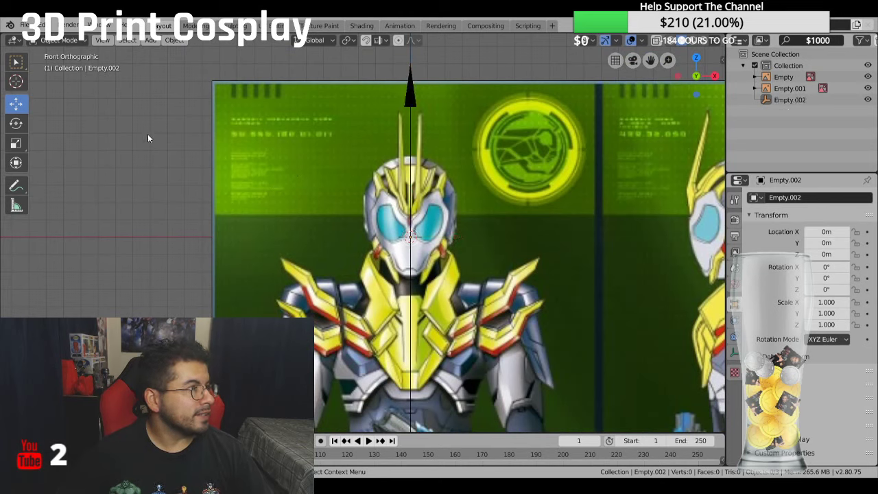
# Step: Add a Plane mesh at the origin and orbit to view it in perspective
pyautogui.click(151, 40)
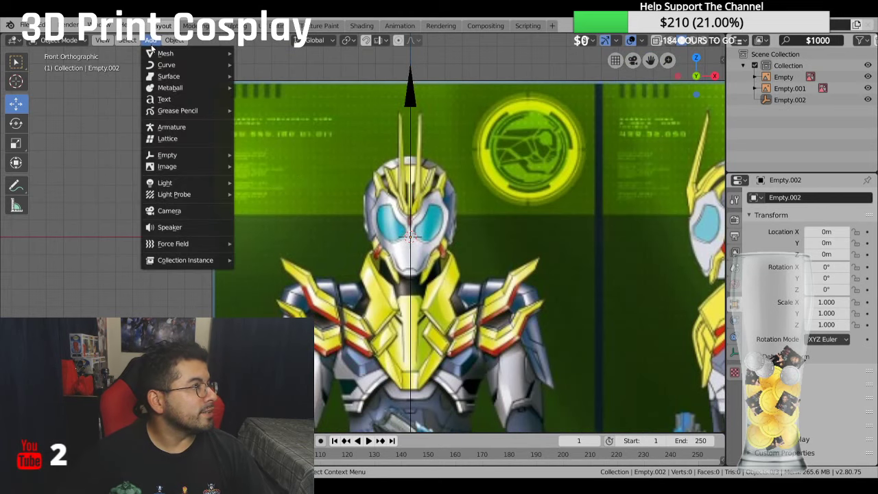
pyautogui.moveTo(156, 53)
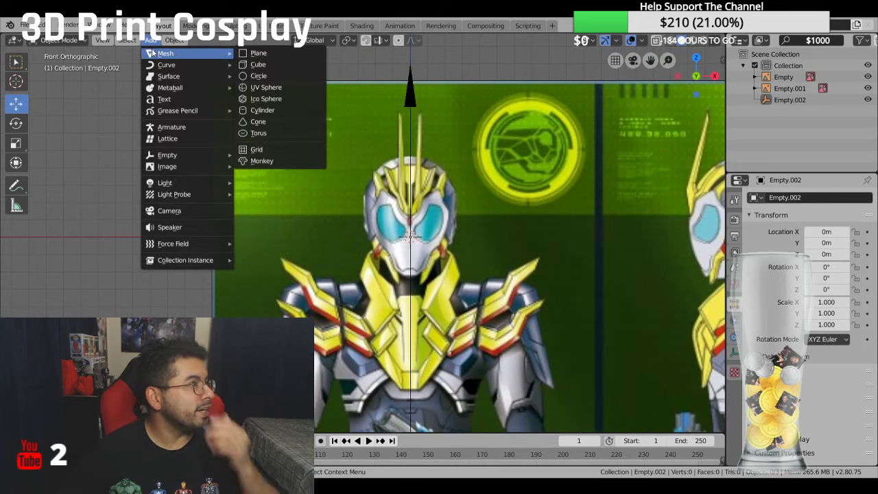
pyautogui.click(256, 52)
pyautogui.moveTo(362, 157); pyautogui.dragTo(311, 206, button='middle')
pyautogui.scroll(-6, 336, 180)
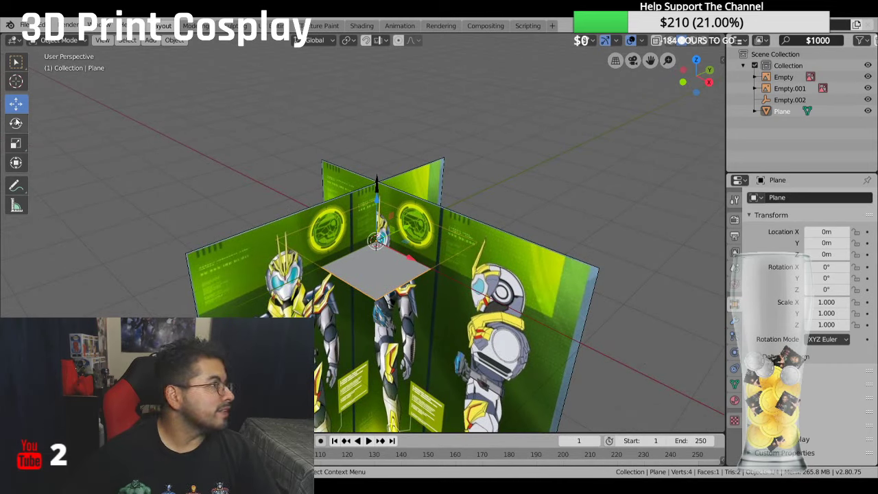
pyautogui.click(16, 123)
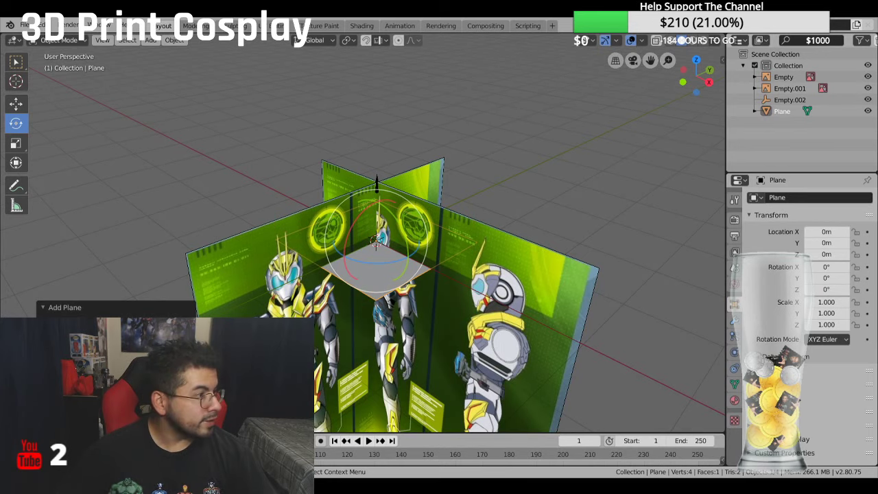
# Step: Rotate the plane 90° on Y and try tilting and turning it
pyautogui.press('r')
pyautogui.press('y')
pyautogui.press('9')
pyautogui.press('0')
pyautogui.press('Return')
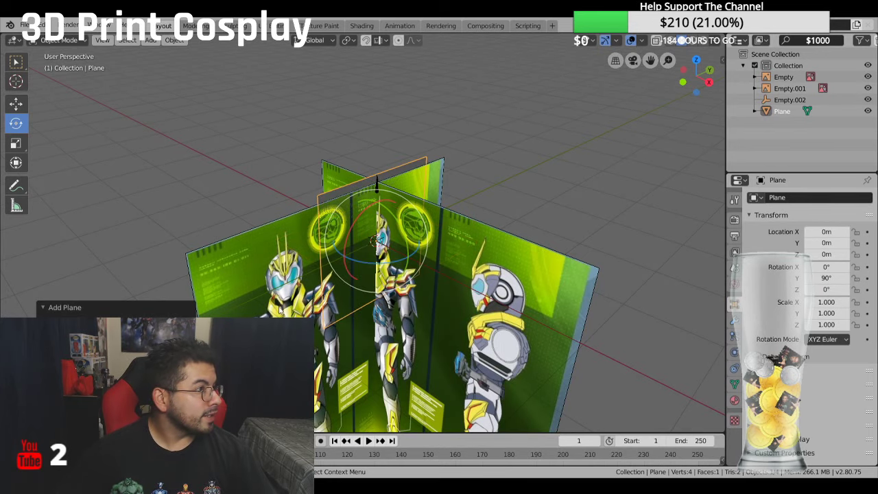
pyautogui.moveTo(280, 310); pyautogui.dragTo(335, 280, button='middle')
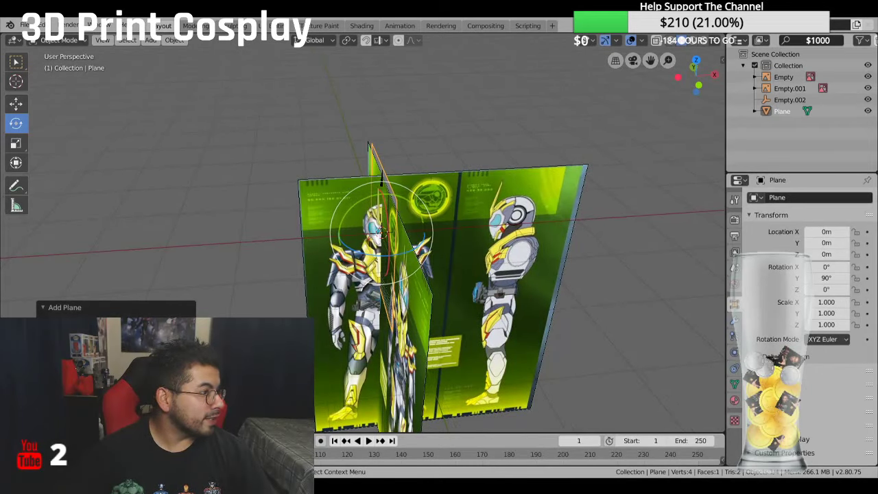
pyautogui.moveTo(381, 180); pyautogui.dragTo(383, 176)
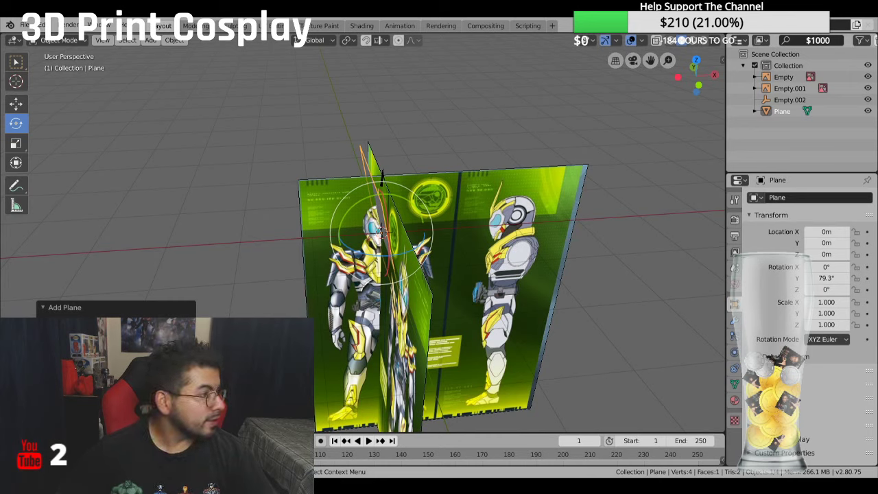
pyautogui.rightClick(382, 177)
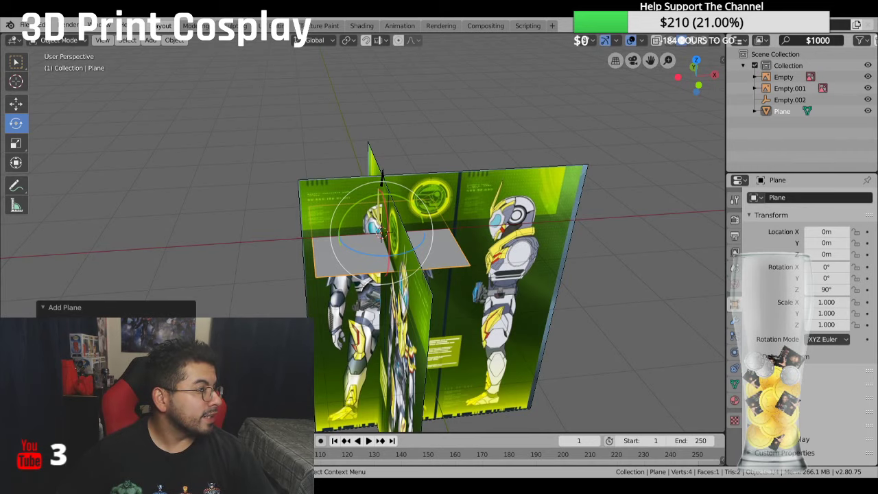
pyautogui.moveTo(385, 330); pyautogui.dragTo(353, 329, button='middle')
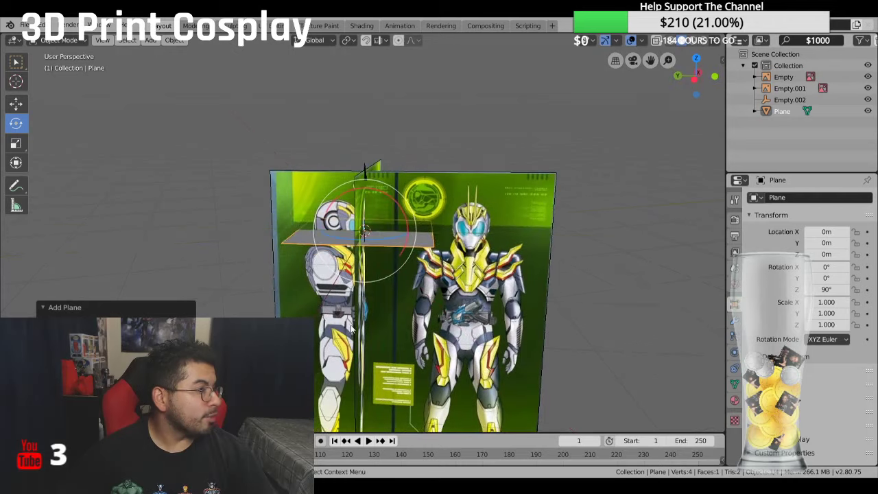
pyautogui.moveTo(384, 238); pyautogui.dragTo(390, 127)
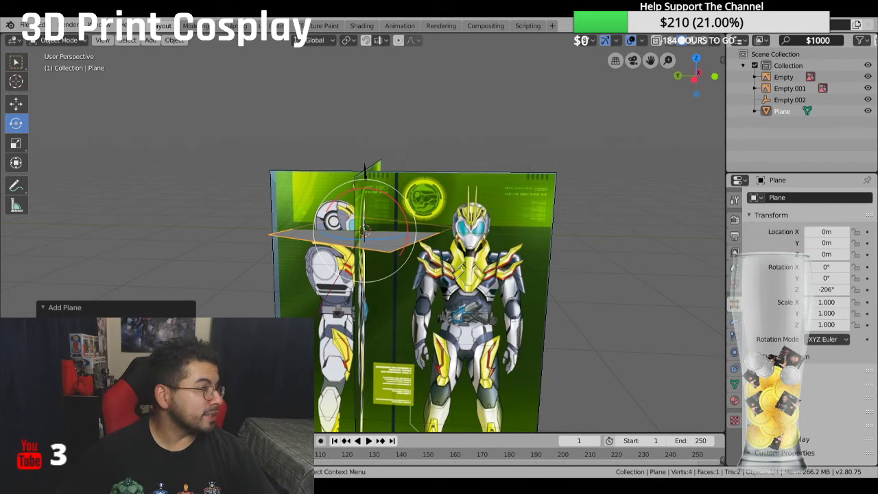
# Step: Reset the plane's rotation and stand it upright at 90° on X
pyautogui.hotkey('alt', 'r')
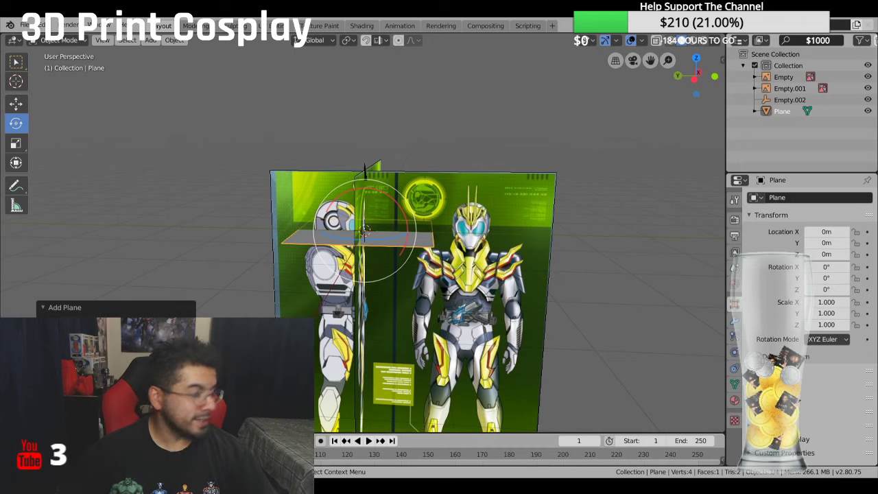
pyautogui.write('rx90')
pyautogui.press('Return')
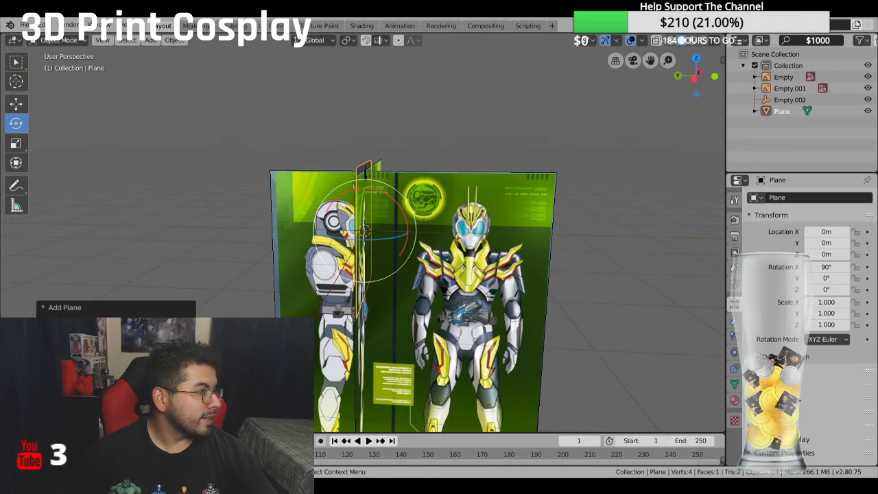
pyautogui.moveTo(264, 265); pyautogui.dragTo(323, 250, button='middle')
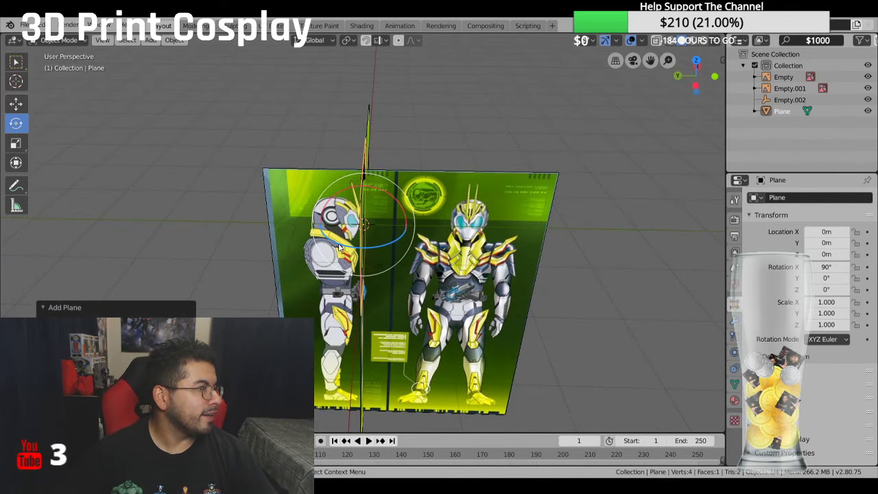
# Step: Turn the plane about 90° around global Z and view it from the front
pyautogui.press('r')
pyautogui.press('z')
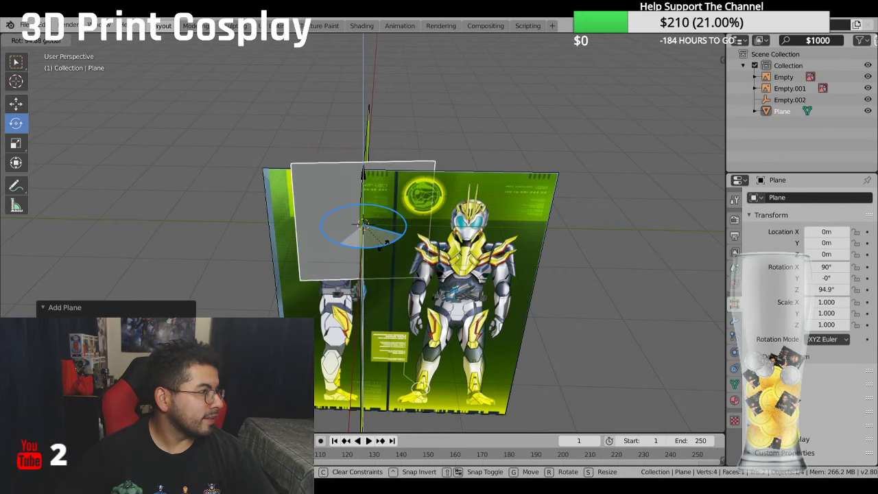
pyautogui.click(371, 261)
pyautogui.moveTo(385, 271); pyautogui.dragTo(392, 290, button='middle')
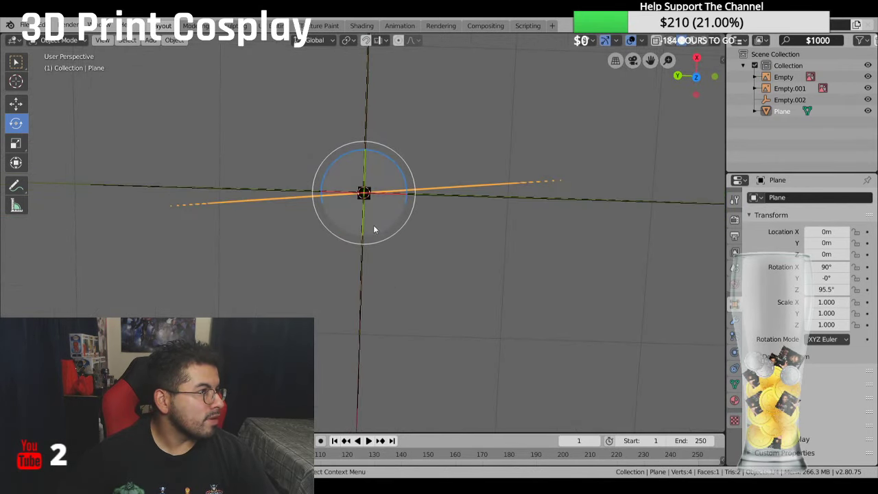
pyautogui.moveTo(405, 194)
pyautogui.mouseDown()
pyautogui.moveTo(424, 194)
pyautogui.moveTo(380, 193)
pyautogui.moveTo(376, 201)
pyautogui.moveTo(406, 180)
pyautogui.mouseUp()
pyautogui.moveTo(504, 266); pyautogui.dragTo(492, 188, button='middle')
pyautogui.scroll(-2, 494, 199)
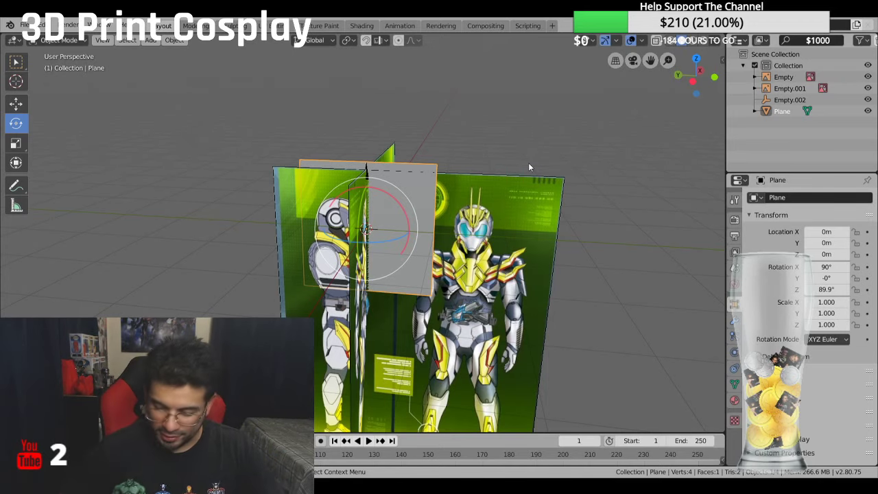
pyautogui.press('KP_1')
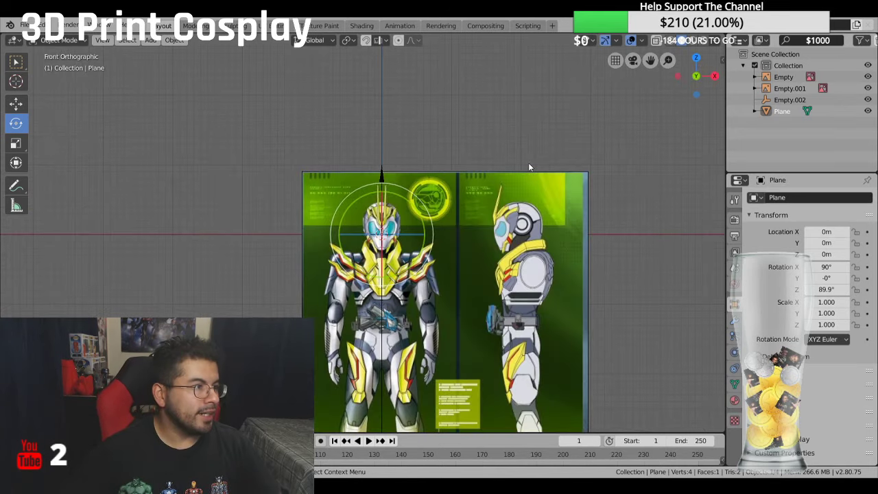
# Step: Rotate the plane to 180° on Z, checking it from front and top views
pyautogui.moveTo(455, 140); pyautogui.dragTo(365, 279, button='middle')
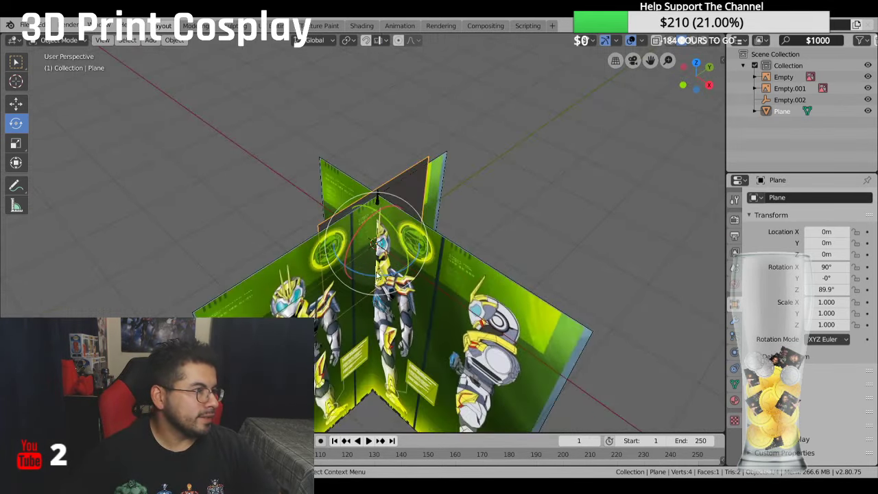
pyautogui.moveTo(365, 279); pyautogui.dragTo(439, 262)
pyautogui.moveTo(440, 262); pyautogui.dragTo(473, 267, button='middle')
pyautogui.press('KP_1')
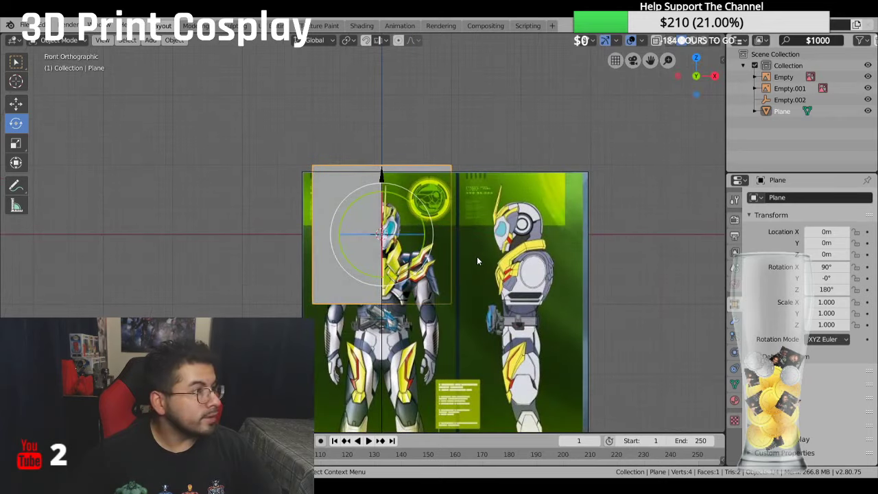
pyautogui.press('KP_7')
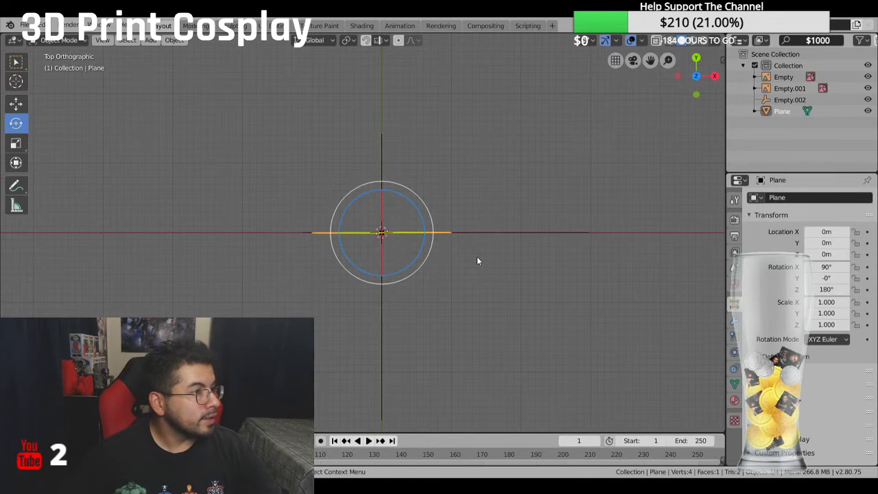
pyautogui.scroll(2, 462, 249)
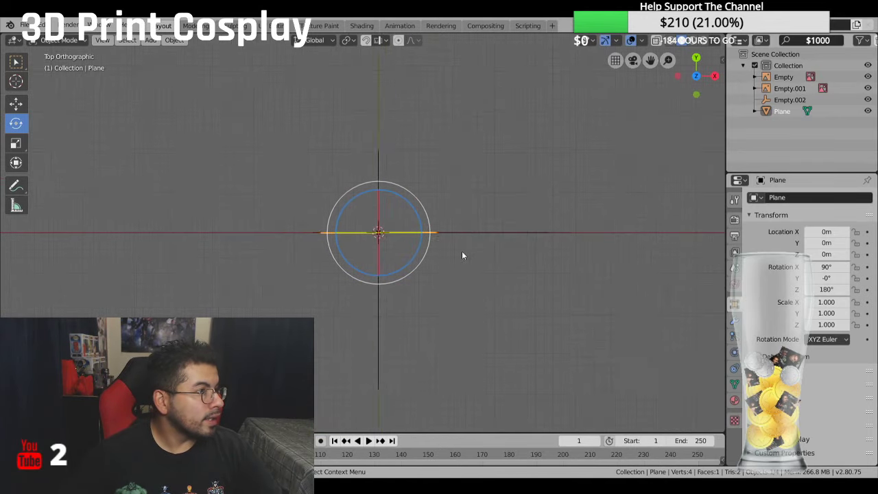
pyautogui.moveTo(479, 247); pyautogui.dragTo(442, 158, button='middle')
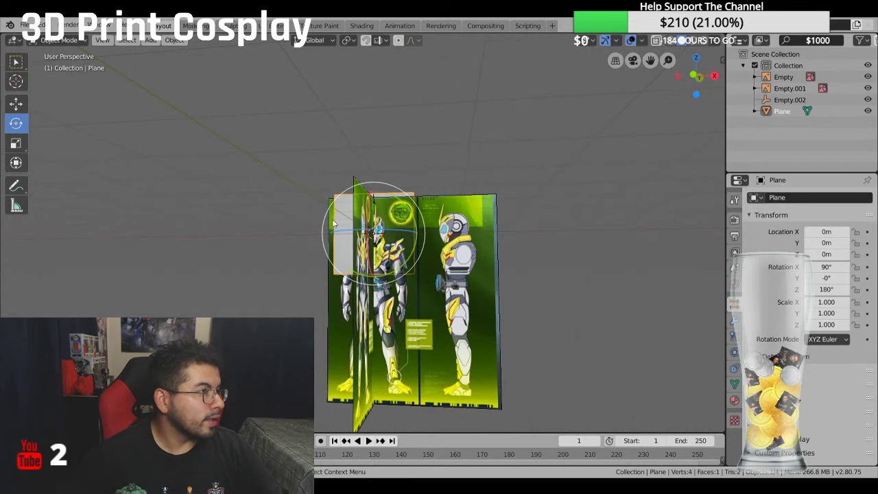
# Step: Push the plane forward along Y to about −0.713 m in front of the reference images
pyautogui.click(16, 103)
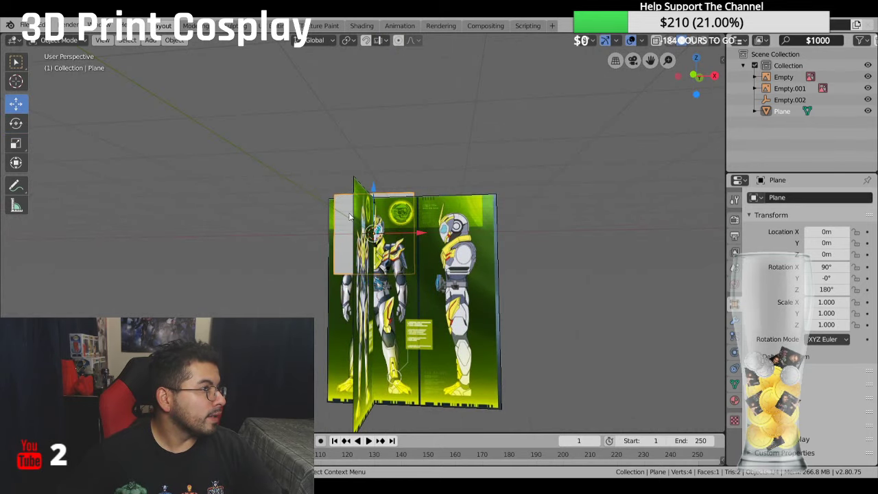
pyautogui.moveTo(510, 264); pyautogui.dragTo(451, 302, button='middle')
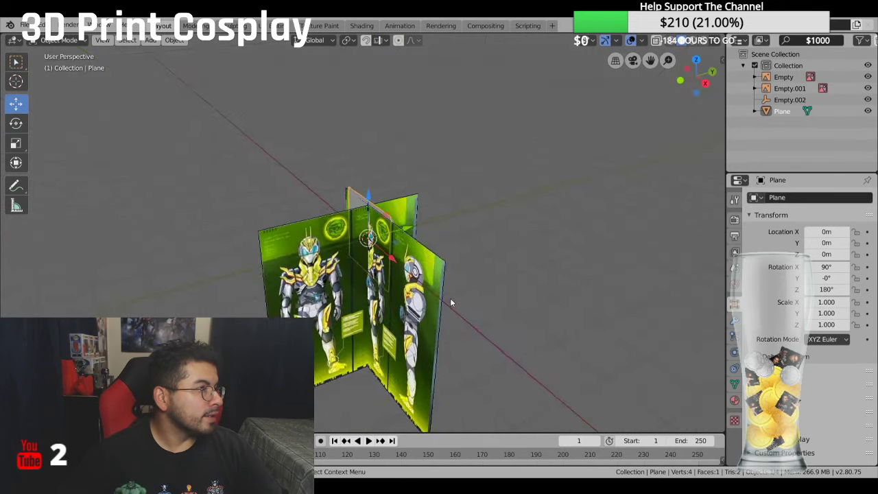
pyautogui.moveTo(410, 231); pyautogui.dragTo(378, 239)
pyautogui.moveTo(378, 239); pyautogui.dragTo(478, 264, button='middle')
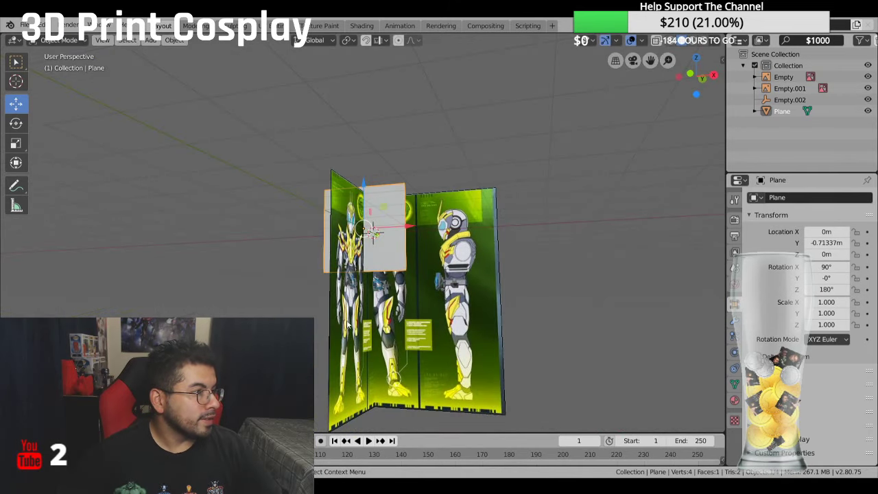
pyautogui.click(410, 297)
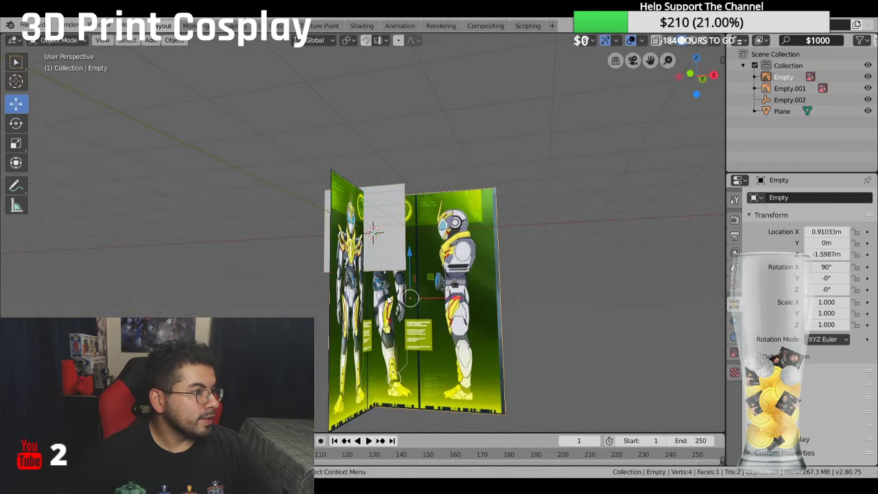
# Step: Set the front reference image's transparency to 0.572 and enable Use Alpha
pyautogui.click(734, 352)
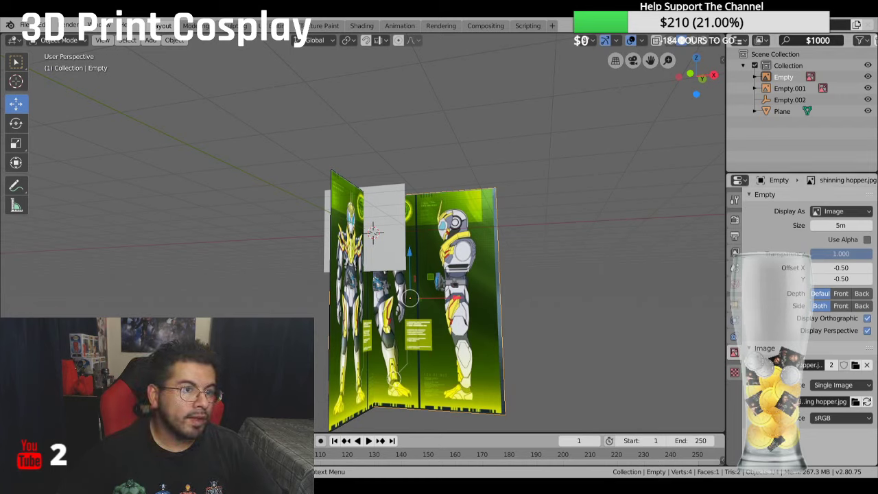
pyautogui.click(834, 254)
pyautogui.press('Escape')
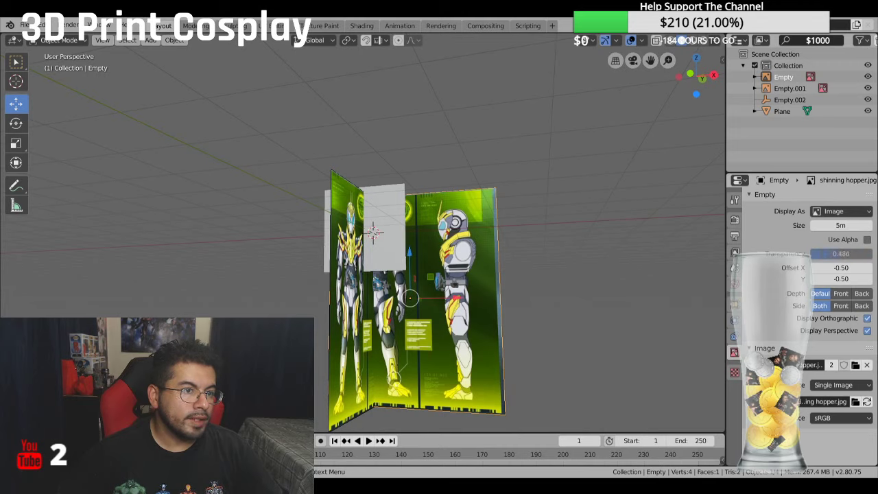
pyautogui.moveTo(851, 254); pyautogui.dragTo(847, 256)
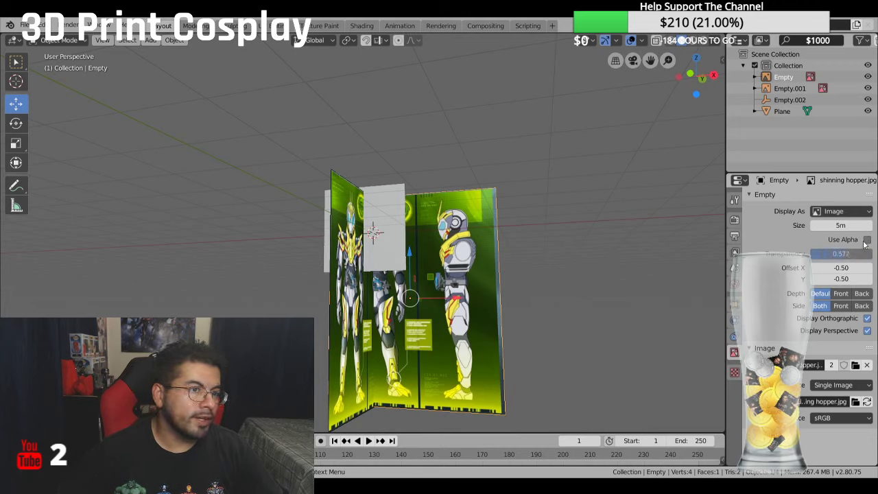
pyautogui.click(867, 241)
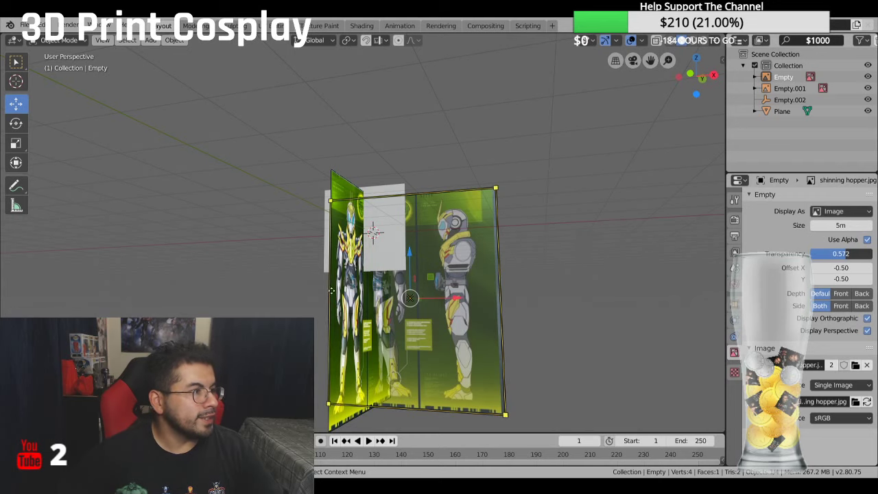
# Step: Give the other reference image 0.400 transparency with Use Alpha enabled, then select the plane
pyautogui.click(347, 195)
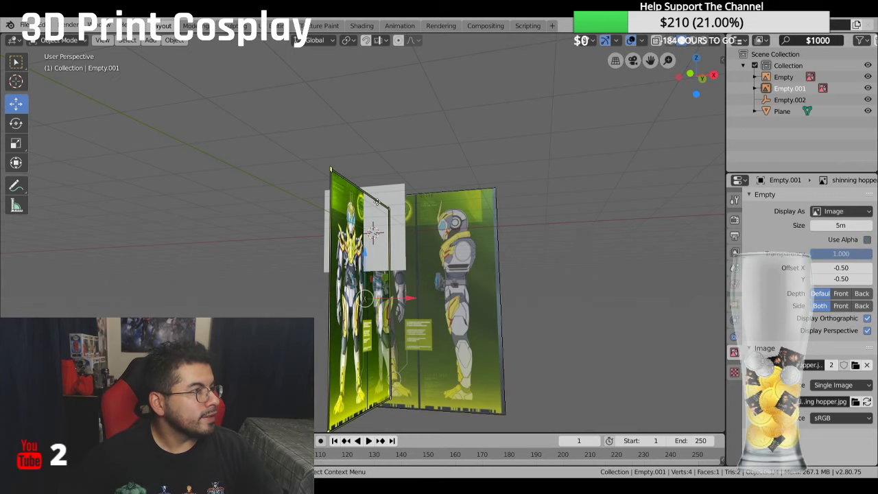
pyautogui.click(849, 254)
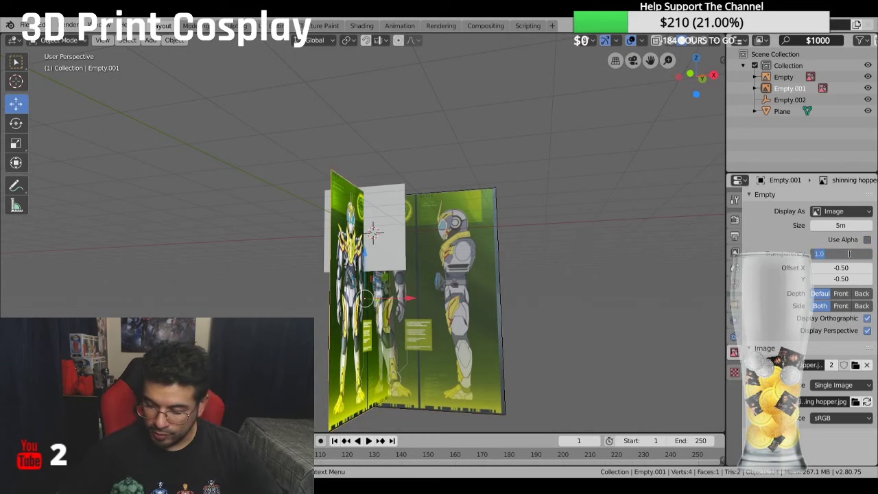
pyautogui.press('BackSpace')
pyautogui.write('.40')
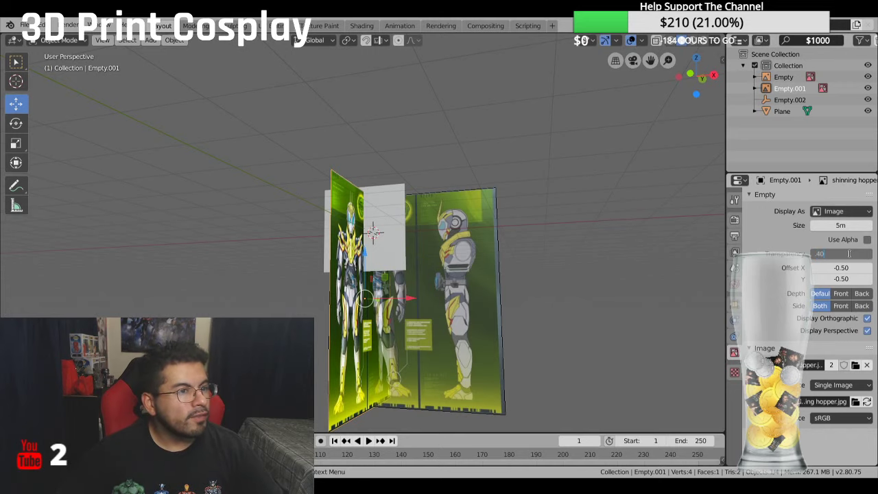
pyautogui.press('Return')
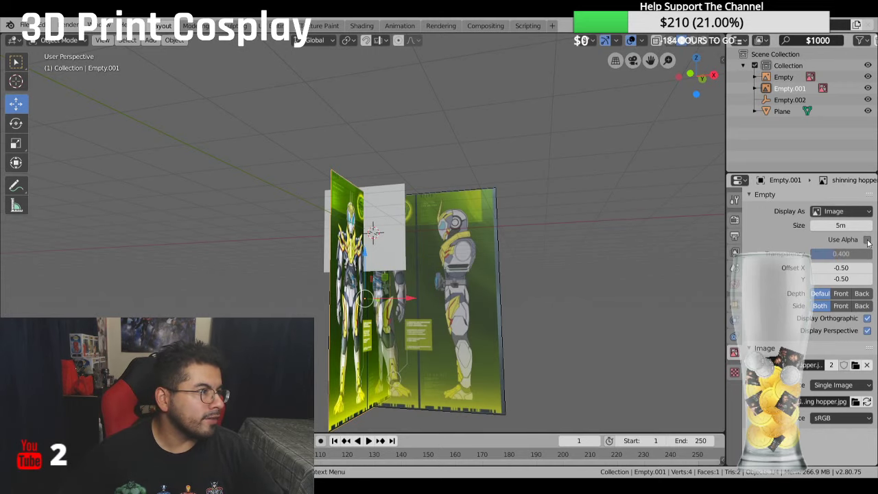
pyautogui.click(867, 240)
pyautogui.press('KP_1')
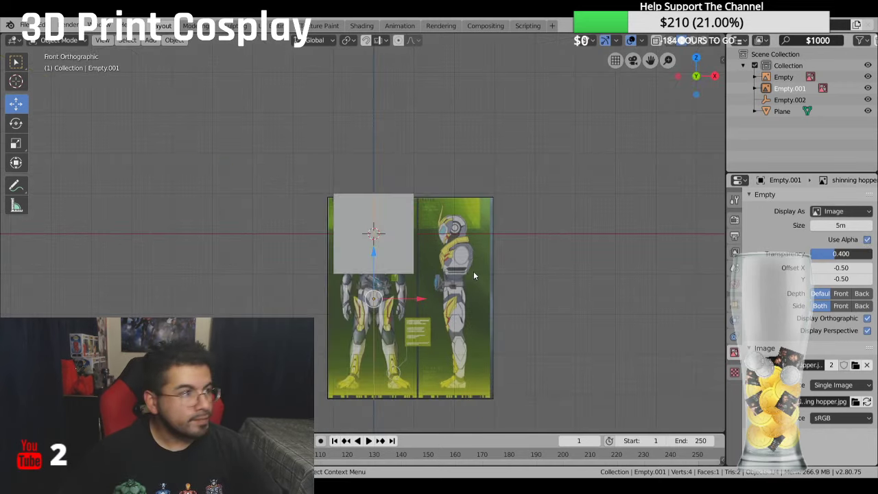
pyautogui.scroll(5, 420, 211)
pyautogui.click(431, 209)
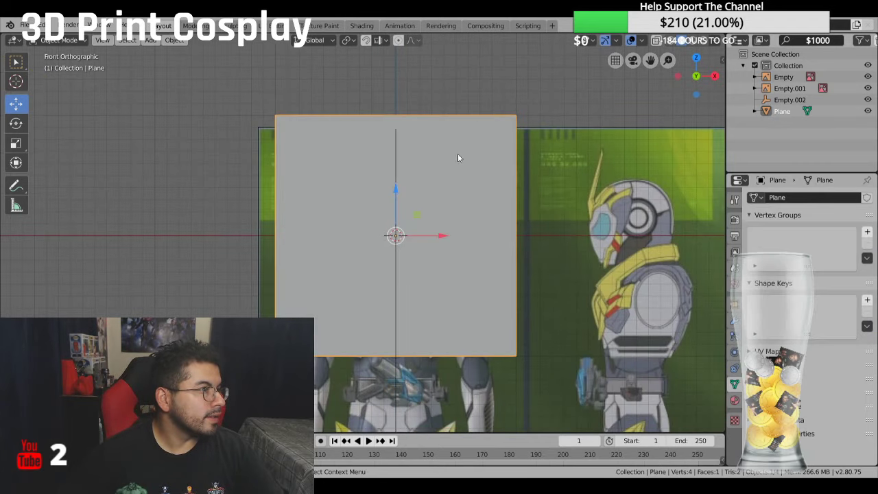
# Step: Scale the plane down to a small square over the character's face
pyautogui.click(16, 123)
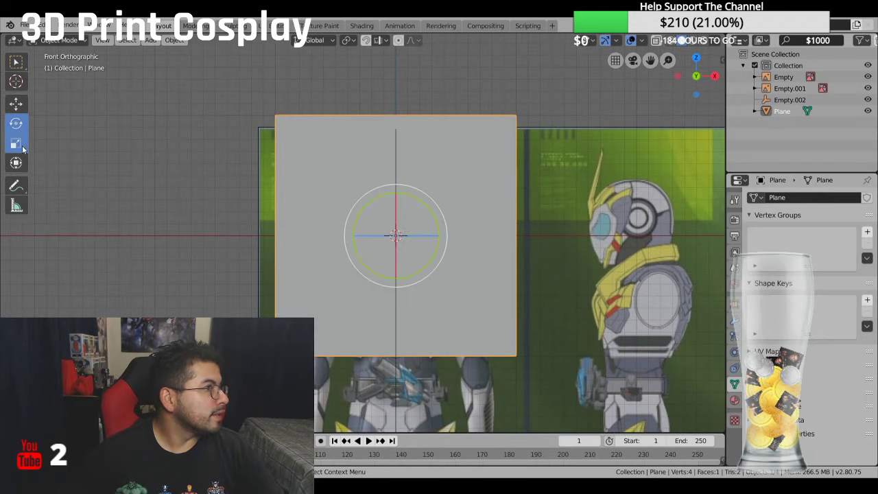
pyautogui.click(16, 143)
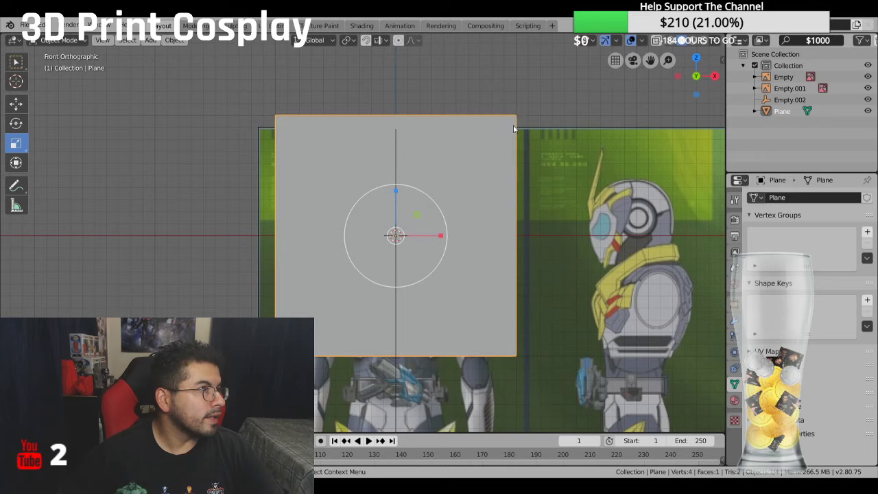
pyautogui.press('s')
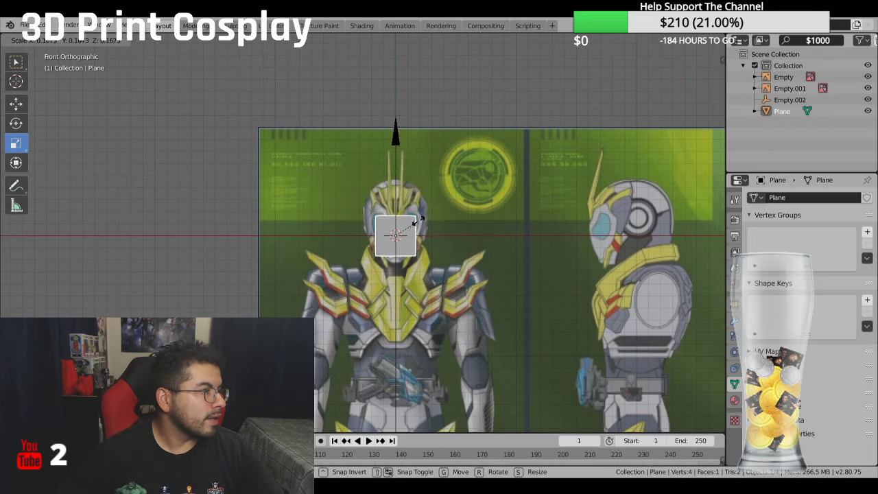
pyautogui.scroll(6, 414, 217)
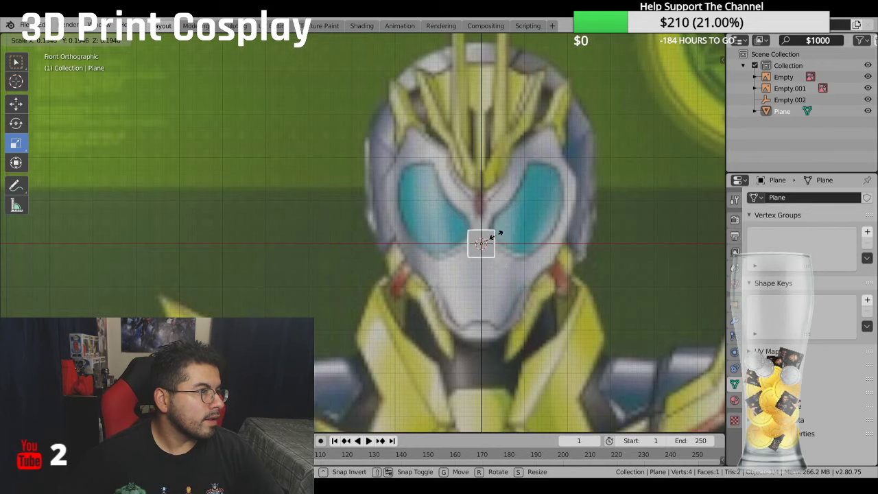
pyautogui.click(499, 234)
pyautogui.scroll(4, 498, 229)
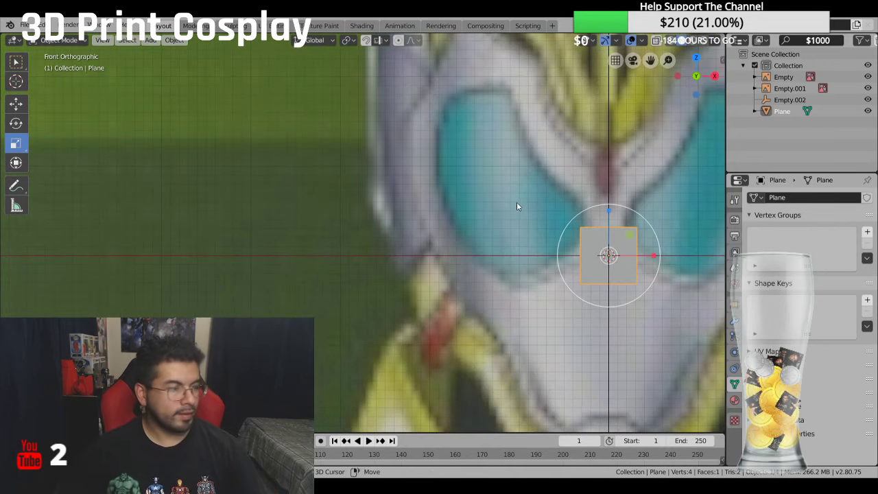
pyautogui.keyDown('shift'); pyautogui.moveTo(517, 206); pyautogui.dragTo(320, 199, button='middle'); pyautogui.keyUp('shift')
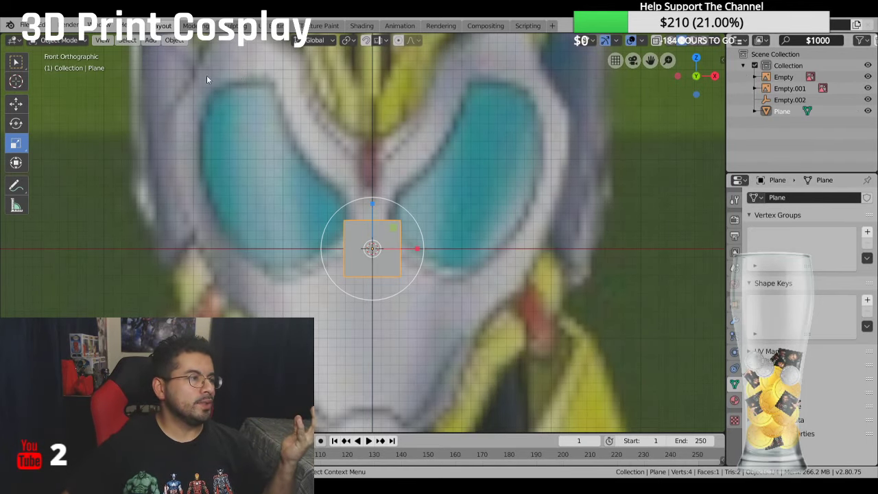
# Step: Slide the plane right onto the character's right eye
pyautogui.click(17, 103)
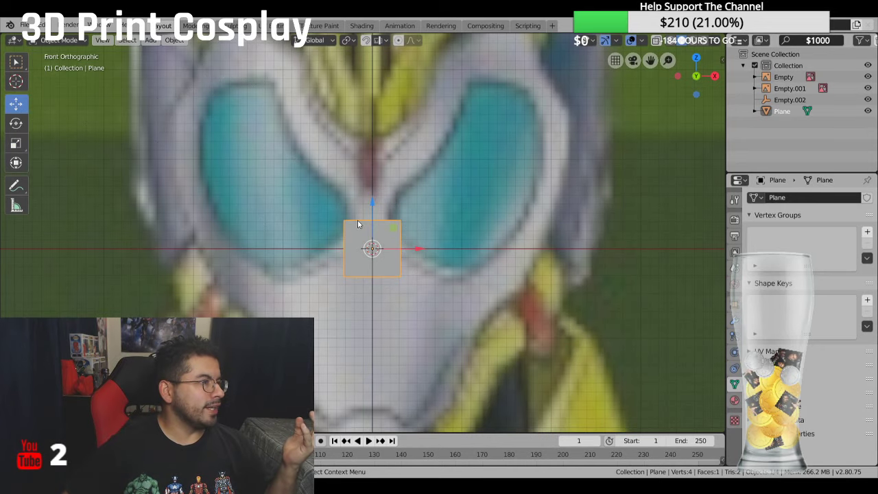
pyautogui.moveTo(416, 248); pyautogui.dragTo(481, 249)
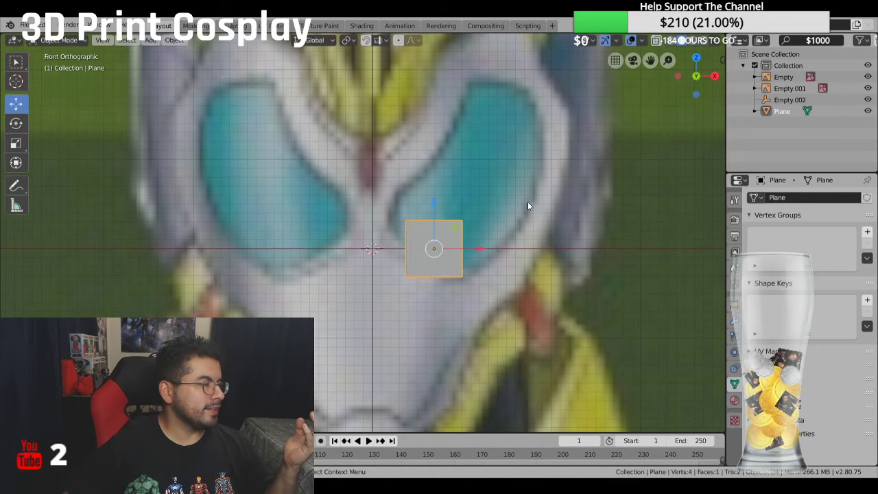
pyautogui.scroll(-3, 528, 199)
pyautogui.scroll(-1, 521, 198)
pyautogui.scroll(4, 493, 192)
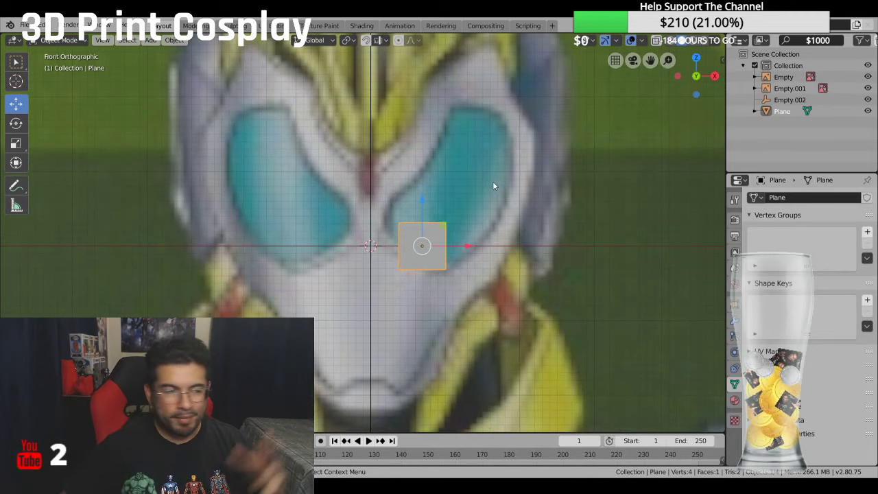
# Step: Add an X-axis Mirror modifier to the plane and zoom in on it in Front view
pyautogui.click(735, 319)
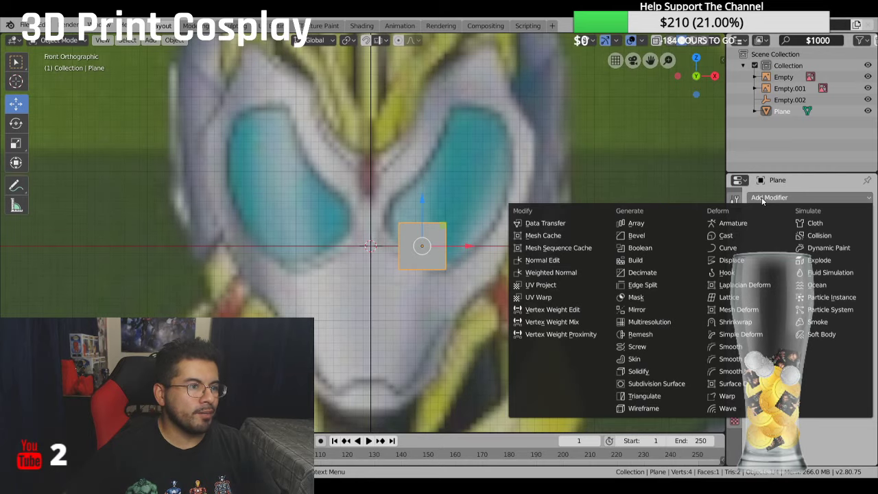
pyautogui.click(638, 310)
pyautogui.scroll(-10, 469, 278)
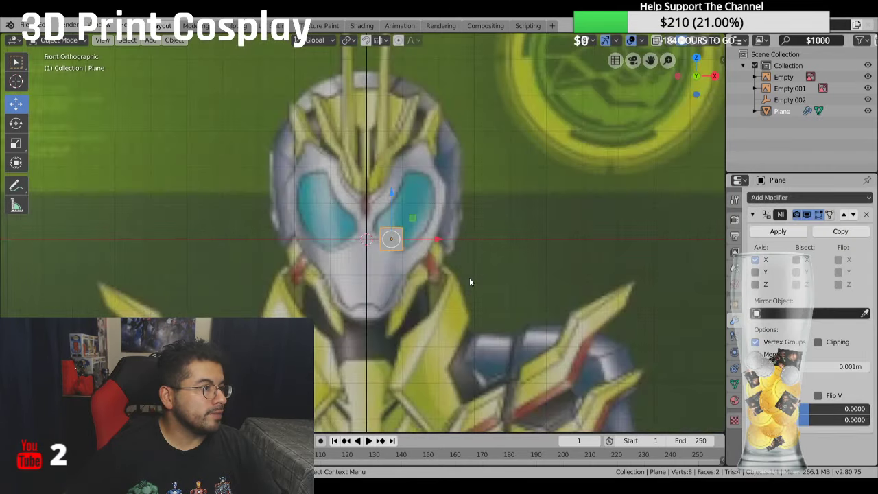
pyautogui.scroll(5, 470, 277)
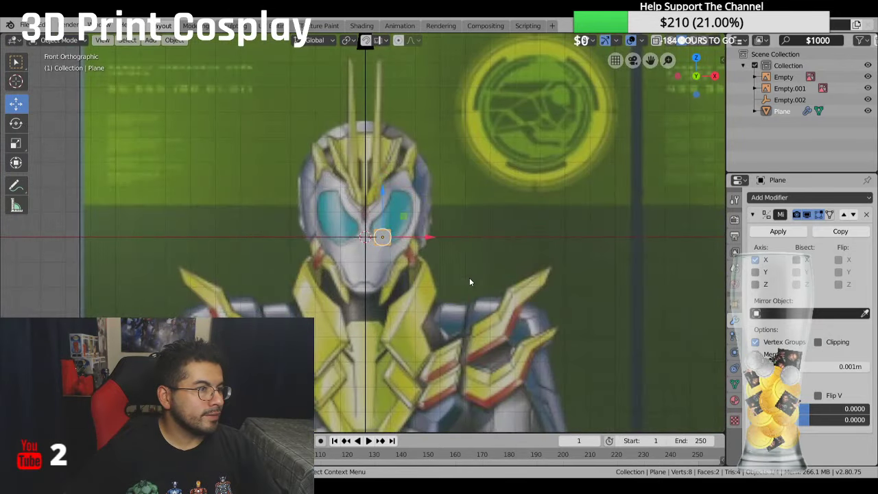
pyautogui.scroll(-5, 467, 273)
pyautogui.moveTo(465, 275); pyautogui.dragTo(548, 351, button='middle')
pyautogui.press('KP_1')
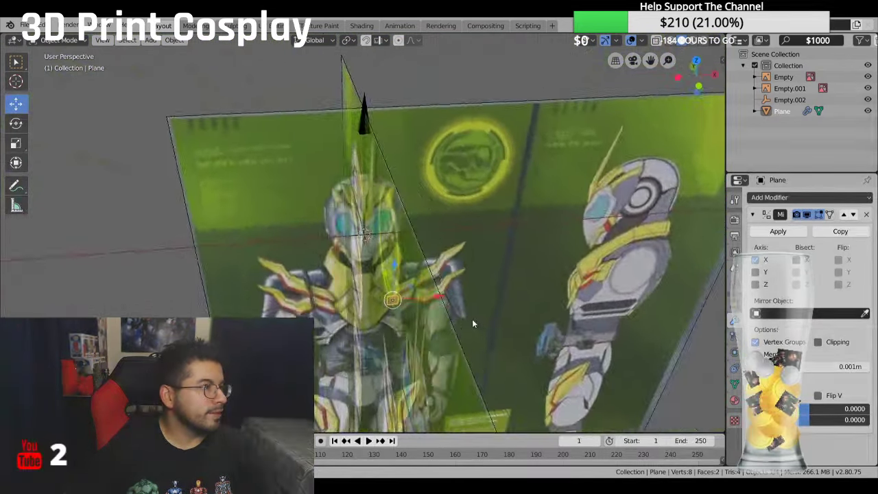
pyautogui.scroll(2, 424, 314)
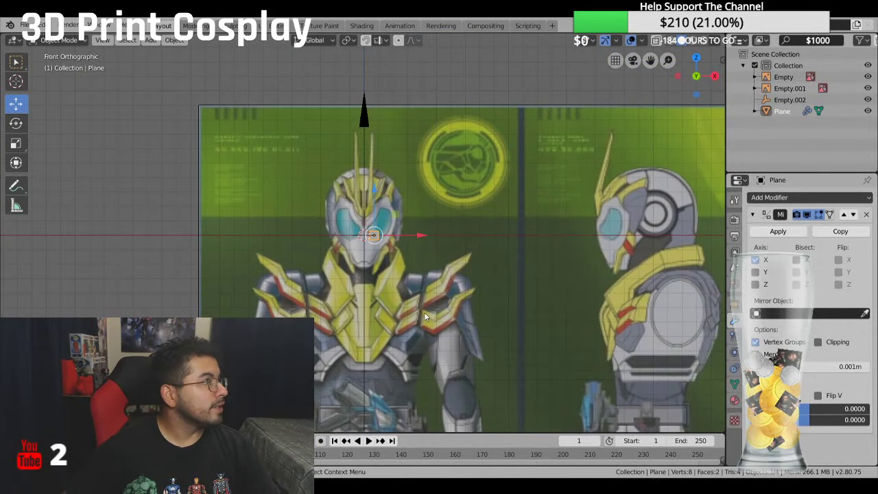
pyautogui.scroll(4, 377, 184)
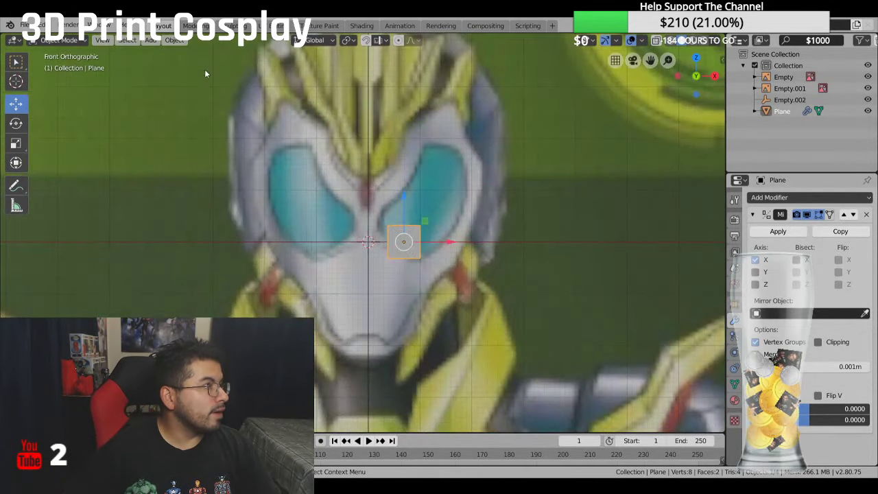
pyautogui.click(55, 42)
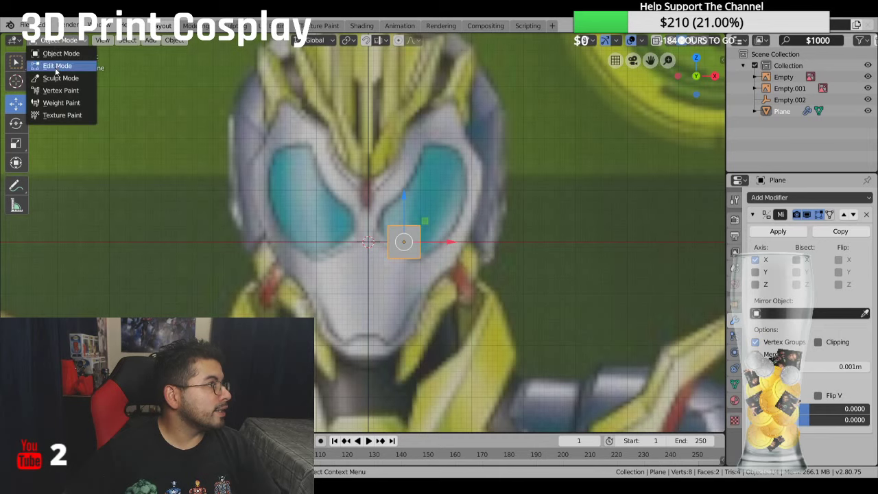
# Step: In Edit Mode, remove the plane's Mirror modifier and add a fresh Mirror modifier
pyautogui.click(61, 61)
pyautogui.click(416, 233)
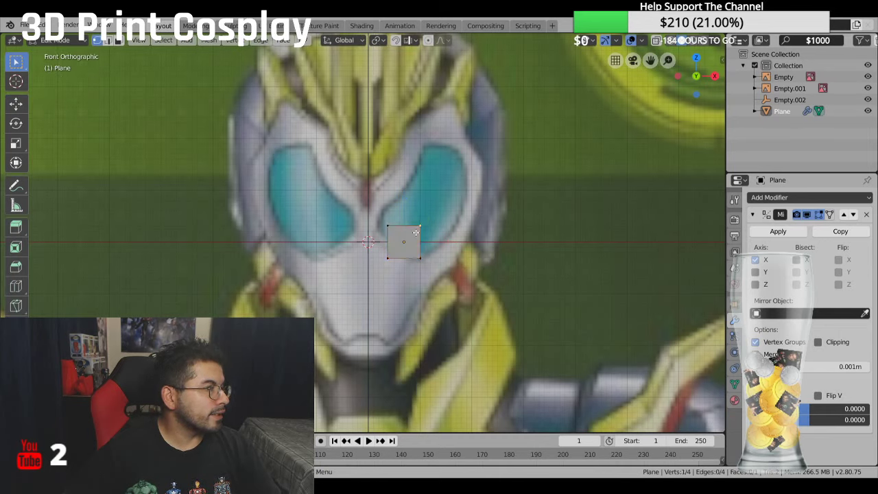
pyautogui.click(866, 215)
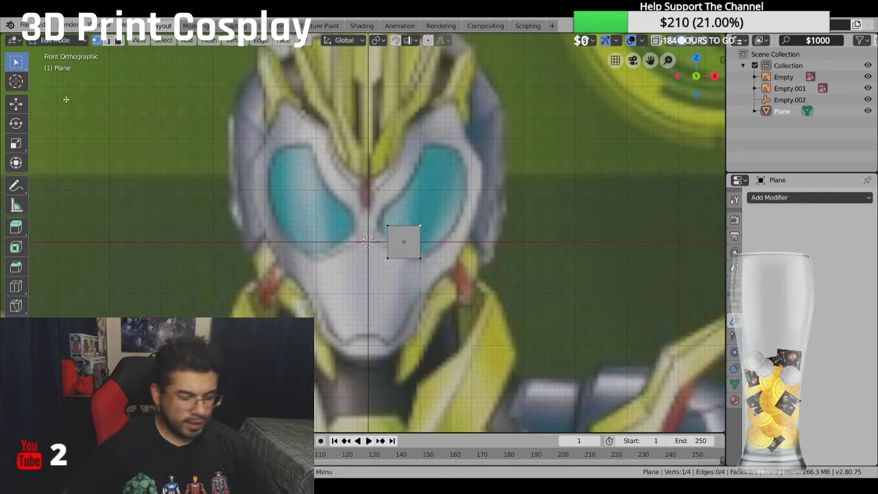
pyautogui.press('a')
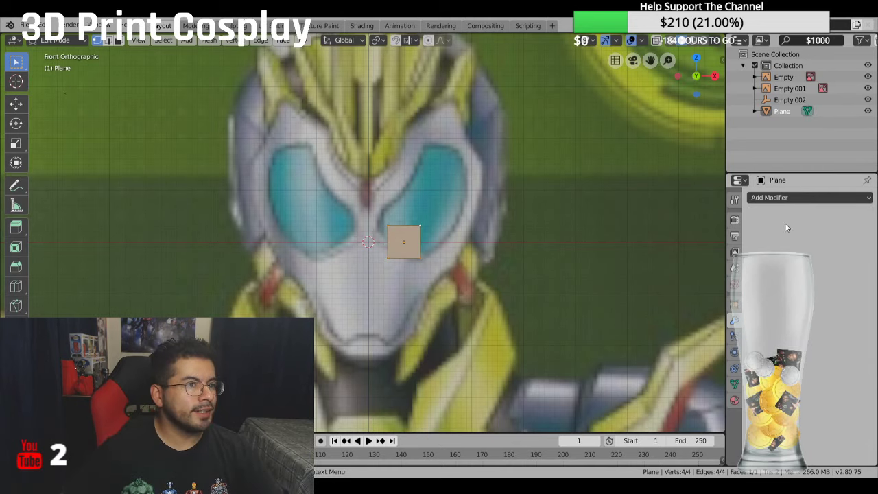
pyautogui.click(790, 198)
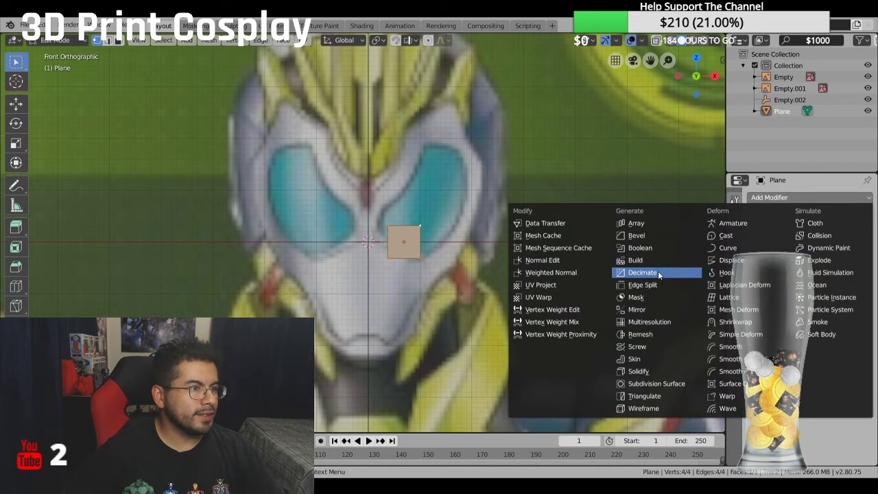
pyautogui.click(647, 308)
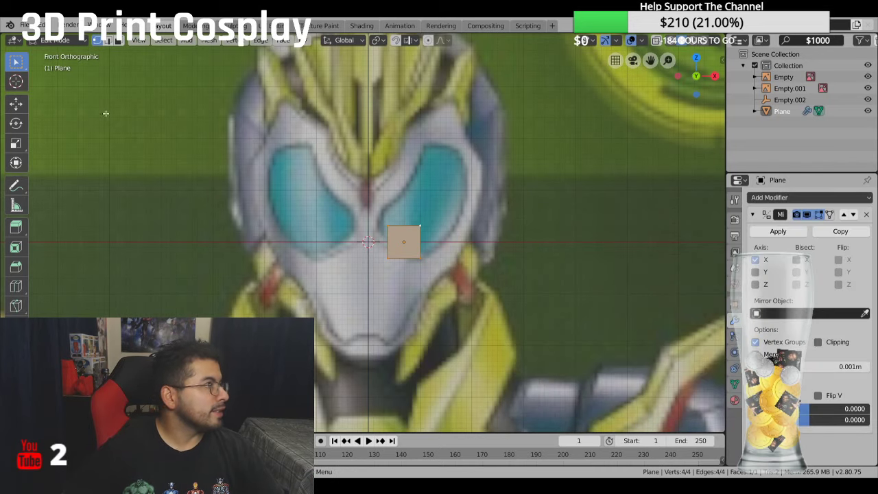
# Step: Slide the plane right along X, off the centre line between the eyes
pyautogui.click(16, 103)
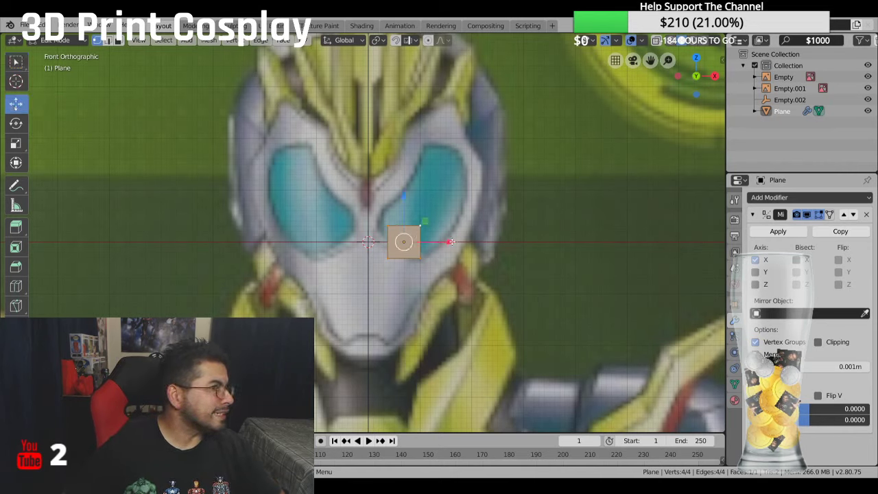
pyautogui.moveTo(452, 242); pyautogui.dragTo(468, 238)
pyautogui.scroll(-8, 468, 238)
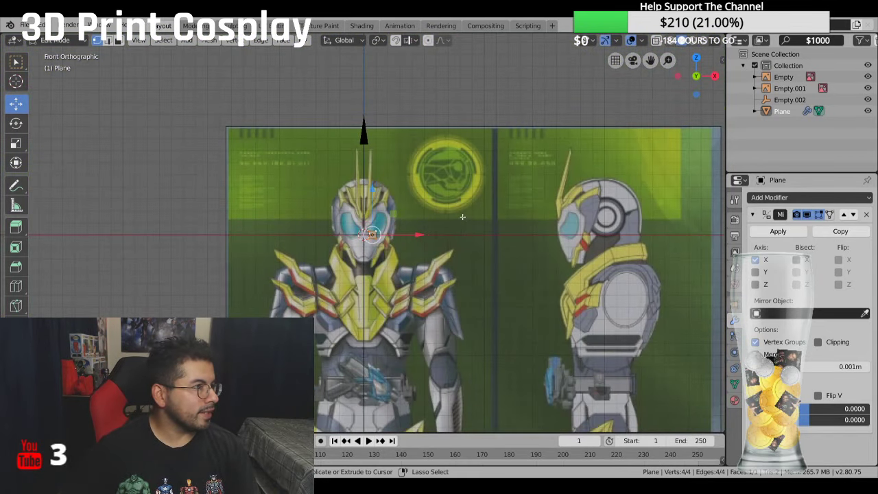
pyautogui.click(463, 216)
pyautogui.scroll(3, 370, 227)
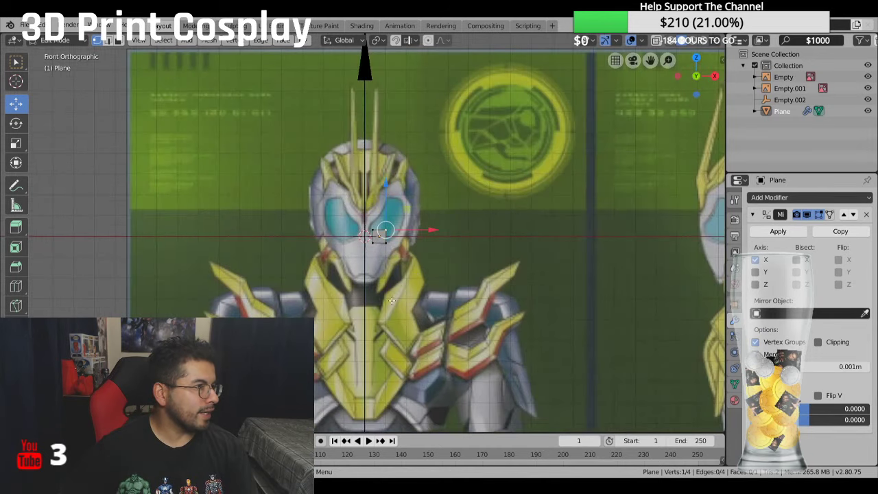
# Step: Return the plane to Object Mode from the interaction mode list
pyautogui.rightClick(388, 302)
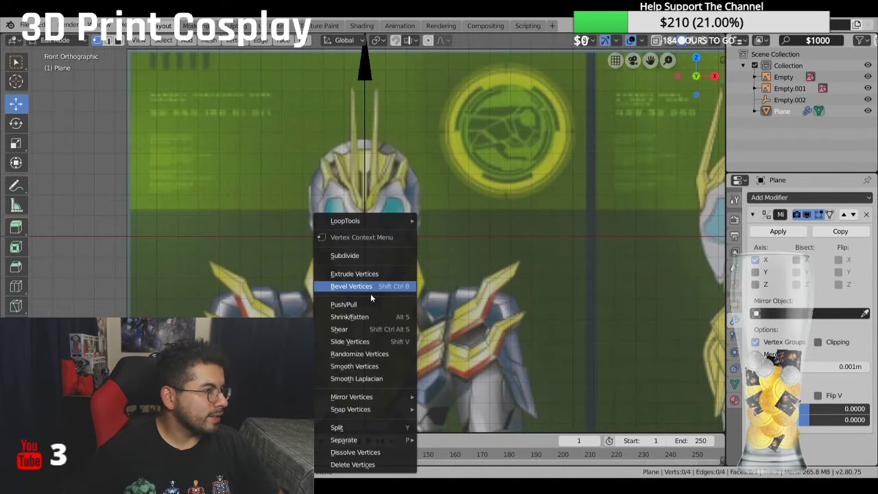
pyautogui.rightClick(71, 264)
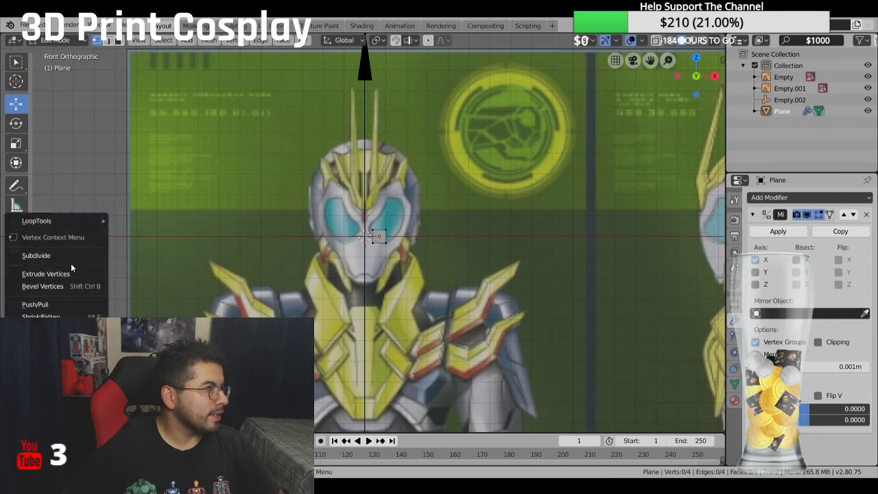
pyautogui.click(66, 39)
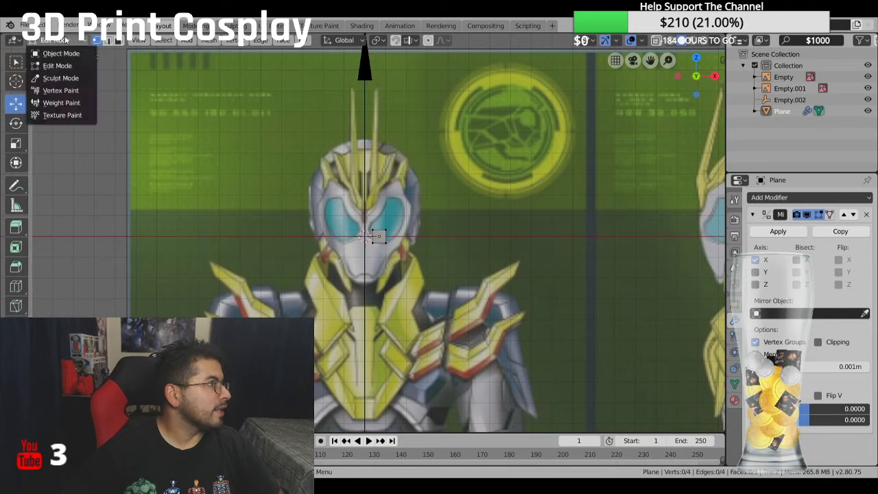
pyautogui.press('Escape')
pyautogui.click(58, 40)
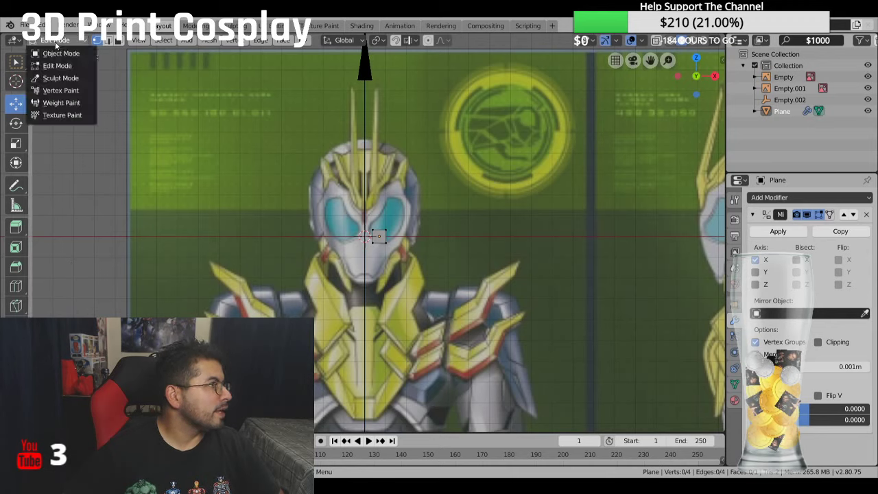
pyautogui.click(59, 55)
# Step: Set the plane's origin to the 3D cursor, then move the plane with G to centre it there
pyautogui.click(71, 165)
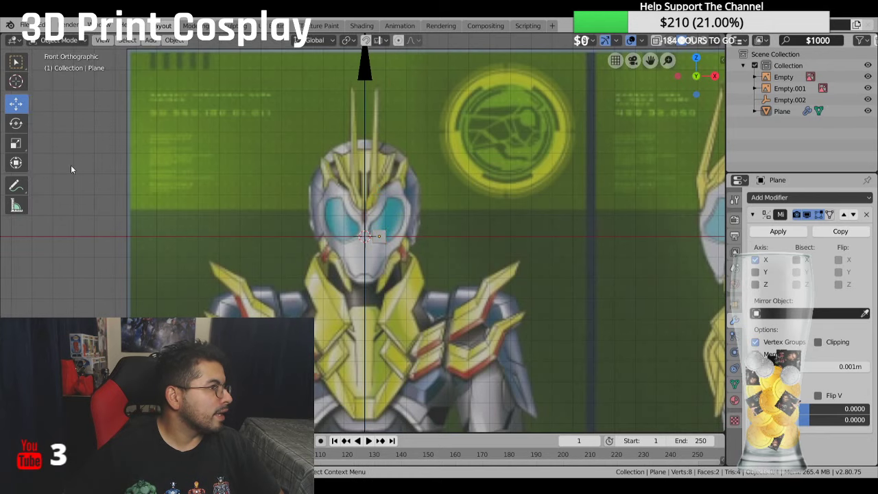
pyautogui.rightClick(70, 165)
pyautogui.moveTo(71, 195)
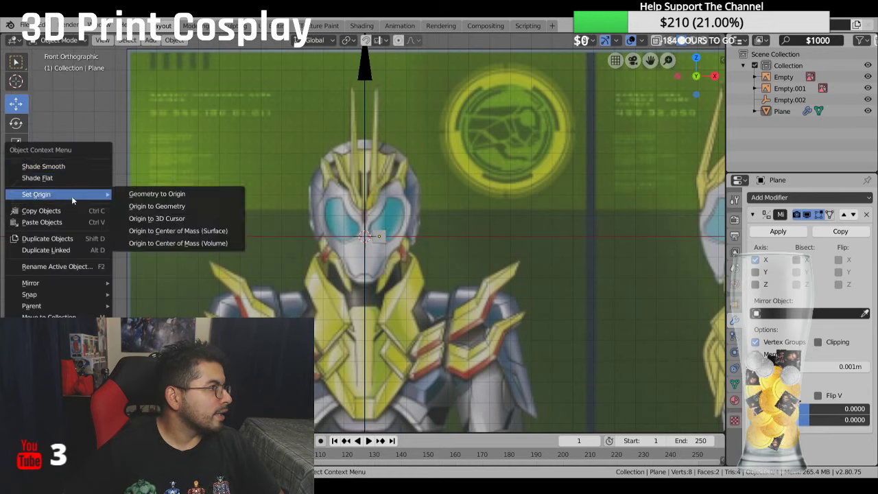
pyautogui.click(179, 216)
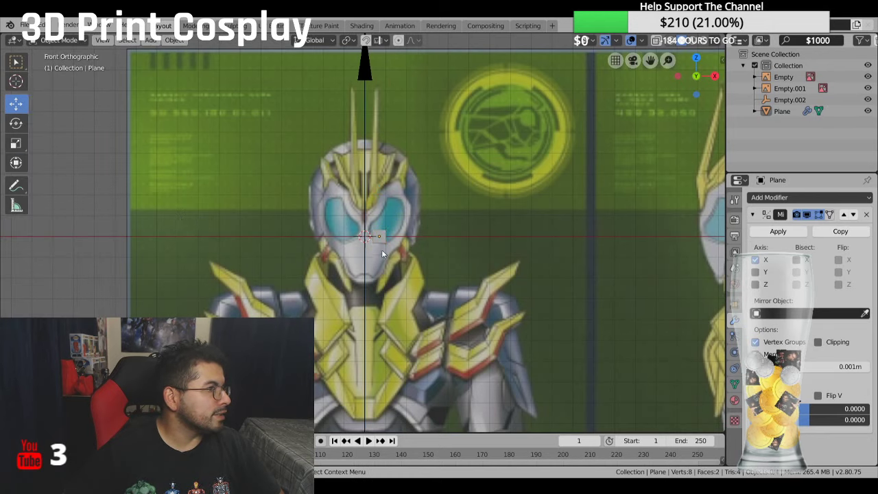
pyautogui.scroll(8, 388, 243)
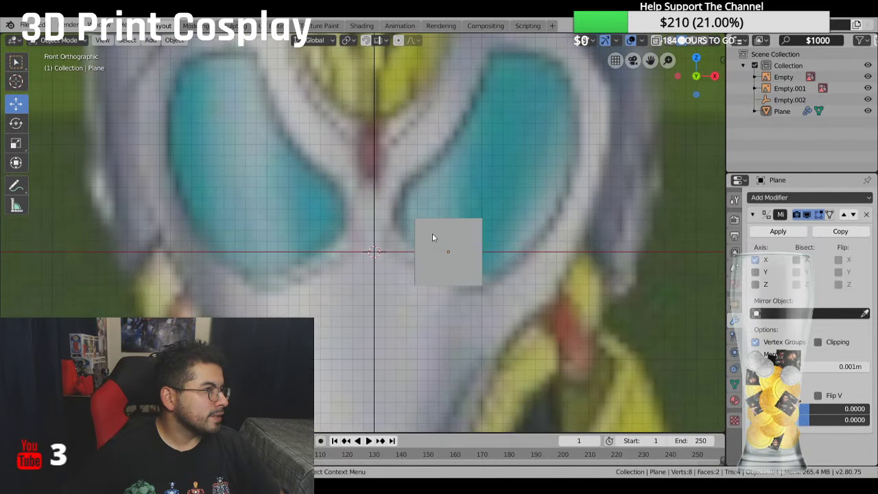
pyautogui.click(432, 235)
pyautogui.press('g')
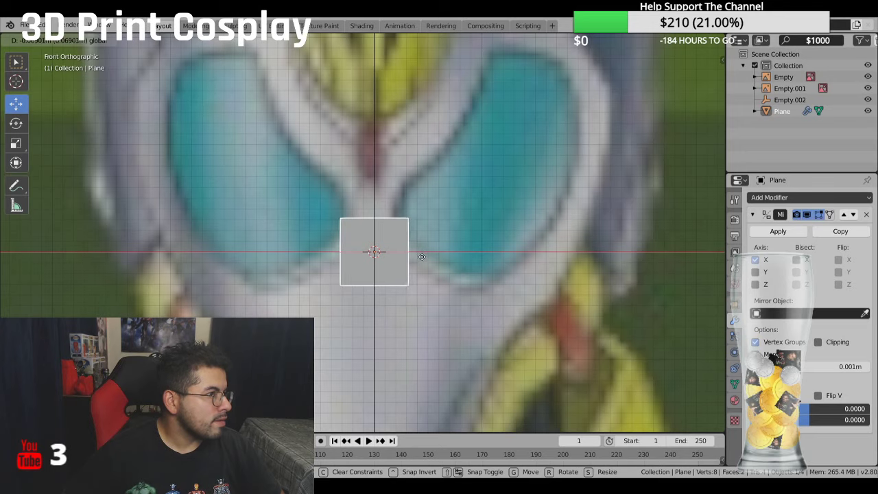
pyautogui.click(423, 256)
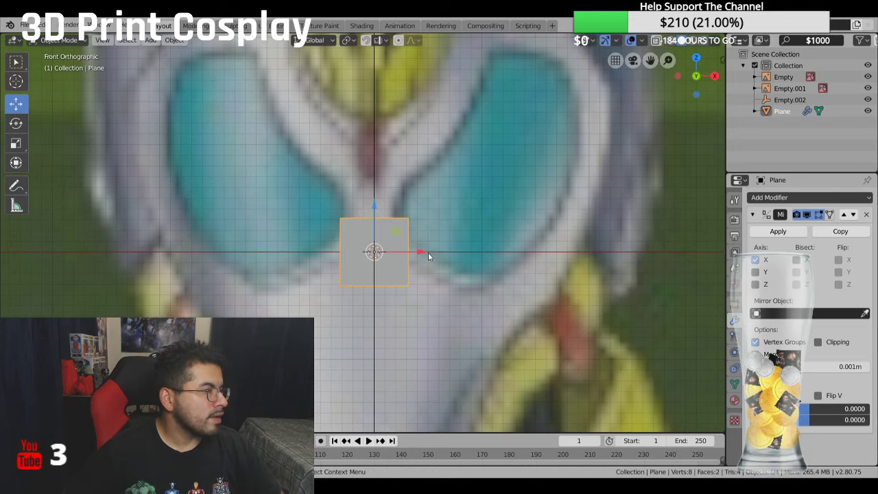
# Step: Delete the plane's Mirror modifier and switch to the Modeling workspace
pyautogui.click(866, 216)
pyautogui.click(755, 200)
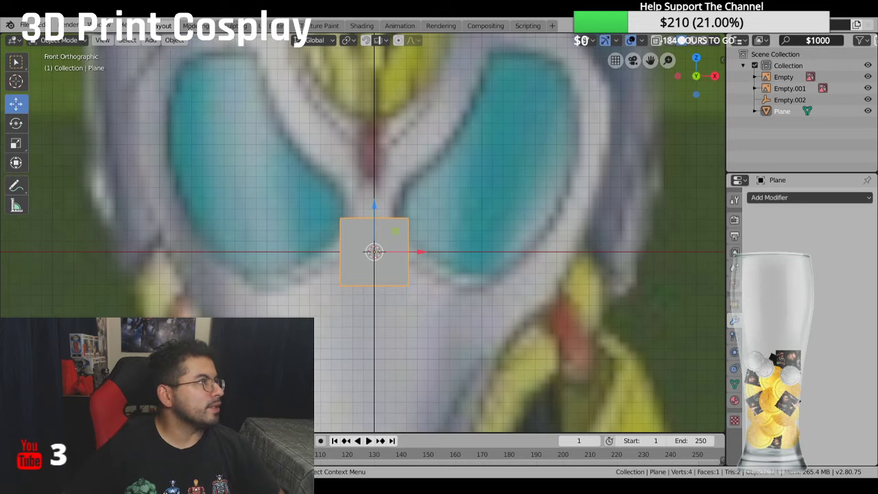
pyautogui.click(195, 26)
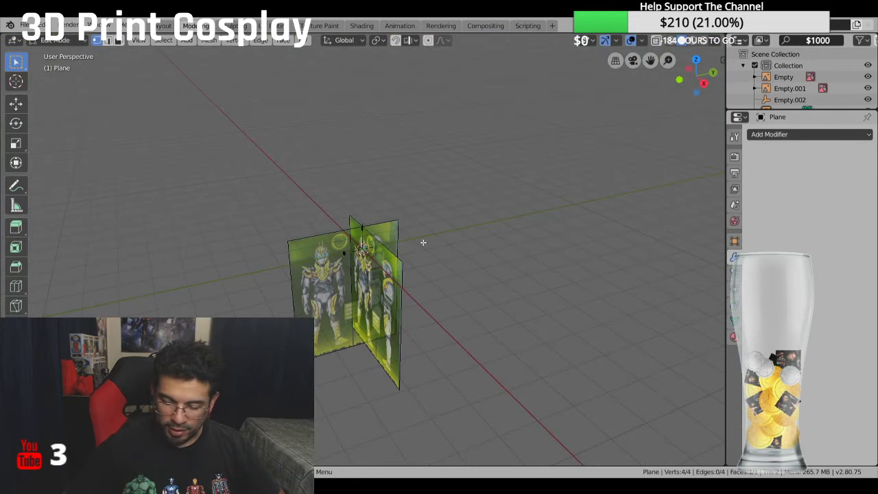
# Step: In front view, add a new Mirror modifier to the plane
pyautogui.press('KP_1')
pyautogui.scroll(-5, 306, 278)
pyautogui.scroll(20, 308, 274)
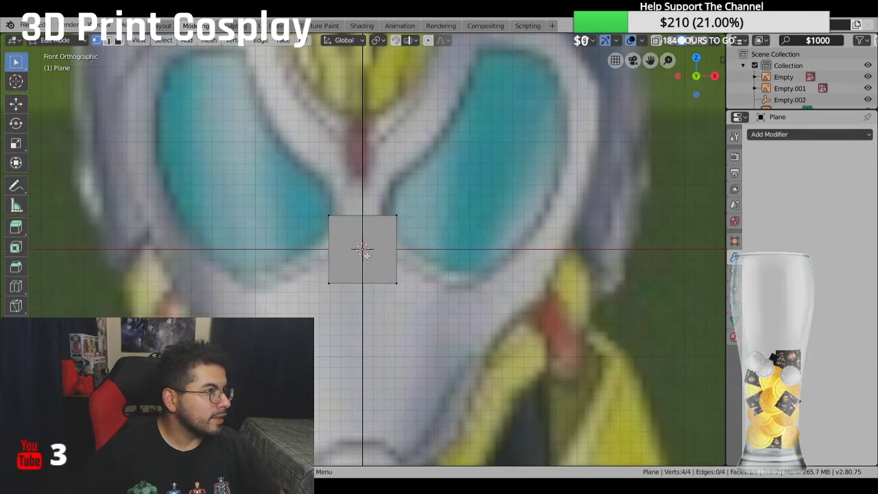
pyautogui.rightClick(366, 254)
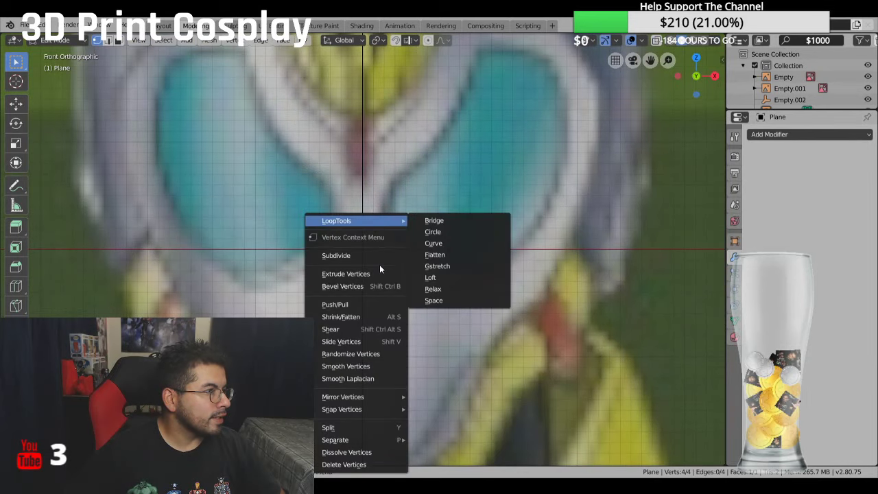
pyautogui.click(779, 135)
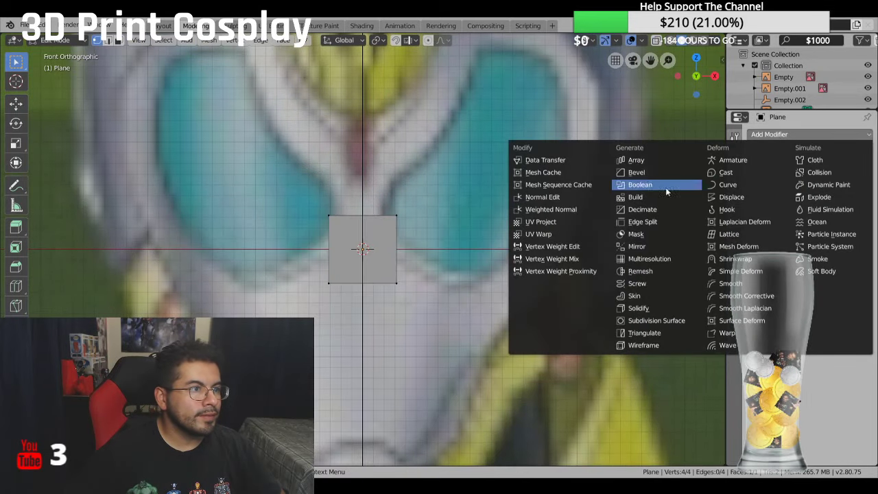
pyautogui.click(623, 247)
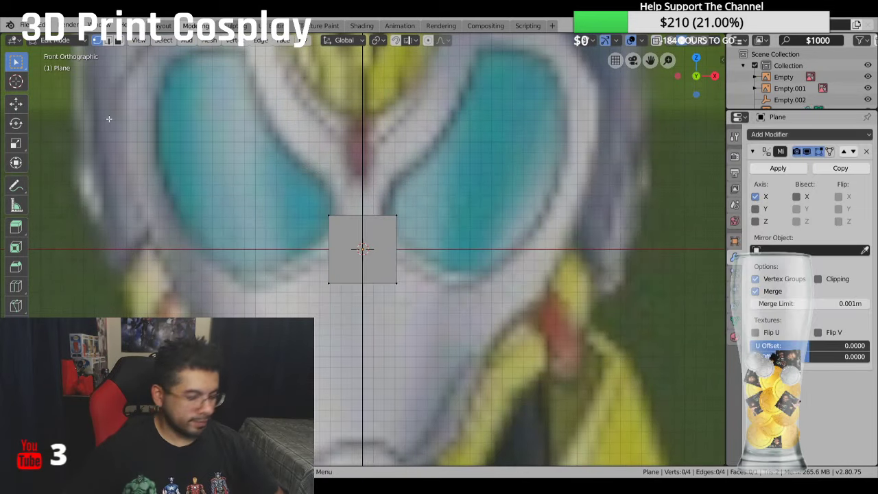
# Step: Shift the plane right, enable mirror Clipping, and drag it left into a narrow strip
pyautogui.press('a')
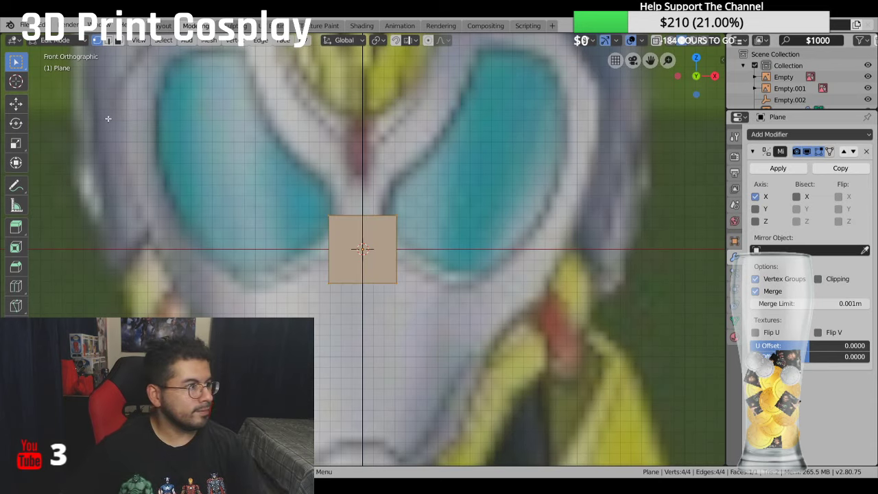
pyautogui.click(15, 103)
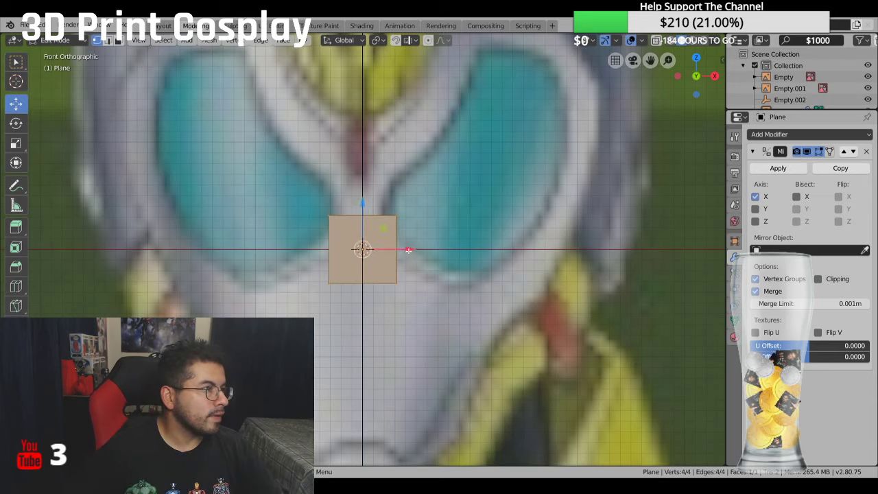
pyautogui.moveTo(408, 250); pyautogui.dragTo(446, 250)
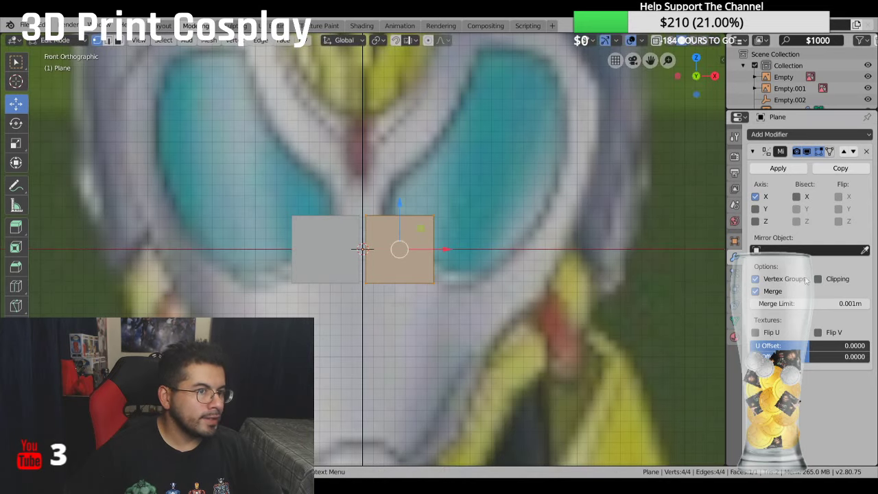
pyautogui.click(818, 279)
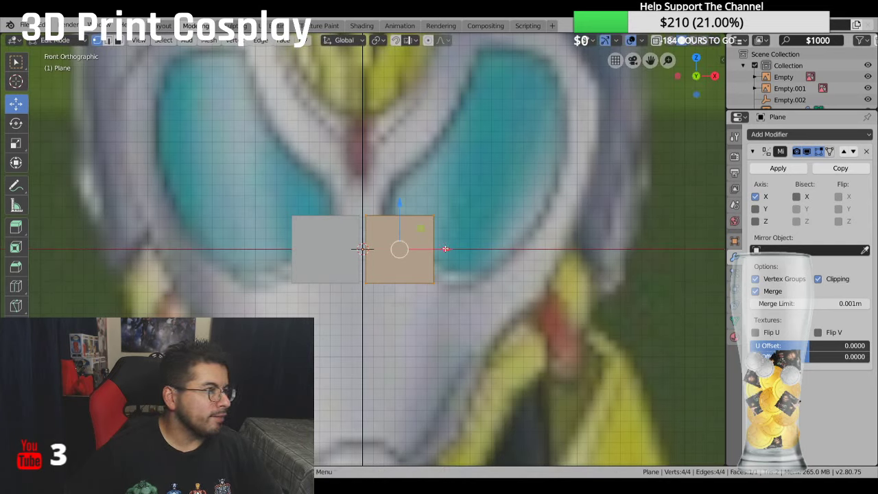
pyautogui.moveTo(445, 248); pyautogui.dragTo(391, 213)
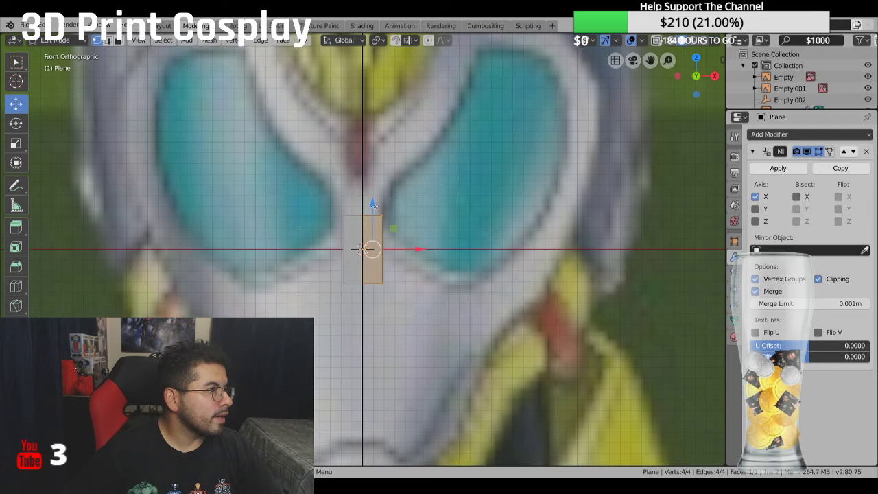
# Step: Drag the strip up on Z between the reference eyes and narrow it slightly on X
pyautogui.moveTo(374, 205); pyautogui.dragTo(376, 173)
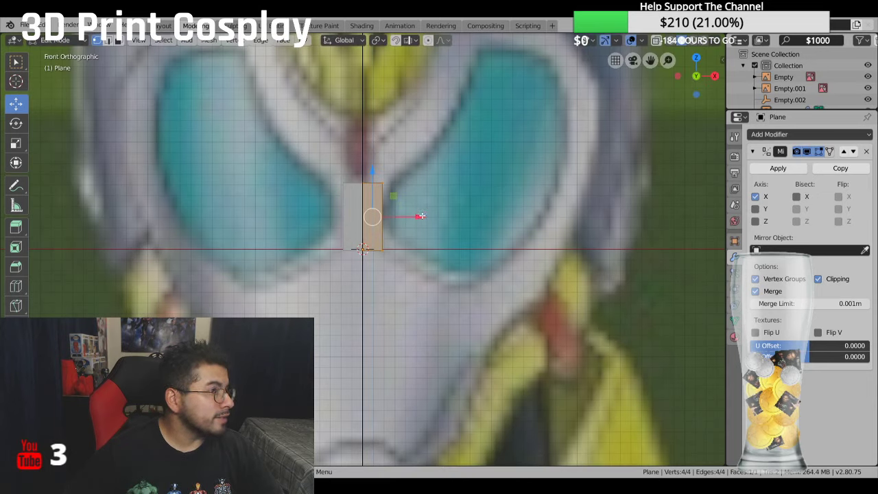
pyautogui.moveTo(421, 216); pyautogui.dragTo(409, 219)
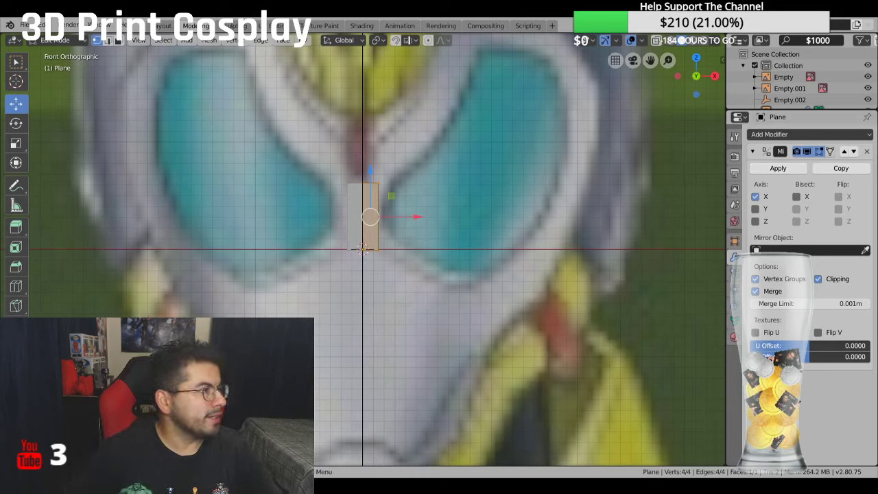
# Step: Knife-cut the strip across the middle into two faces, then select its top-right vertex
pyautogui.hotkey('alt', 'a')
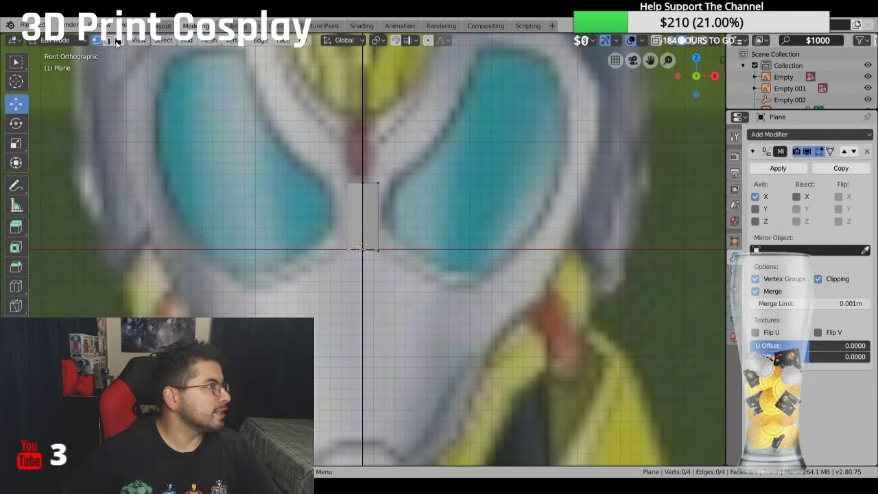
pyautogui.click(370, 221)
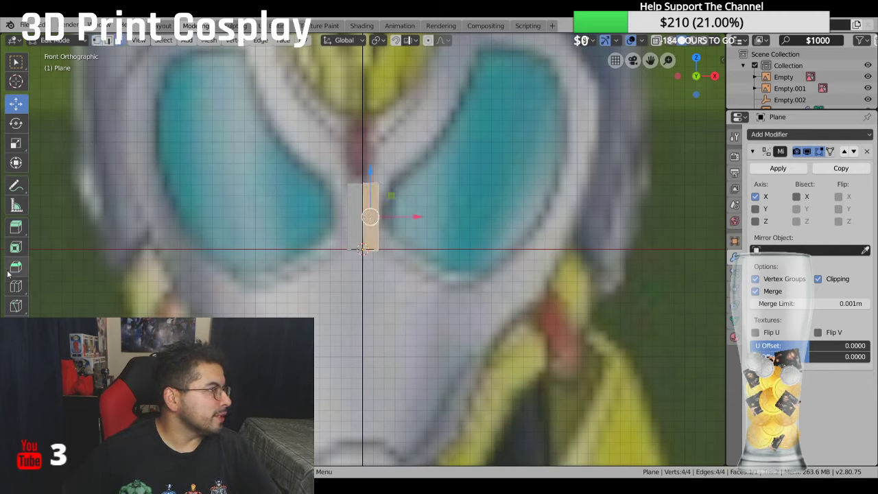
pyautogui.click(16, 307)
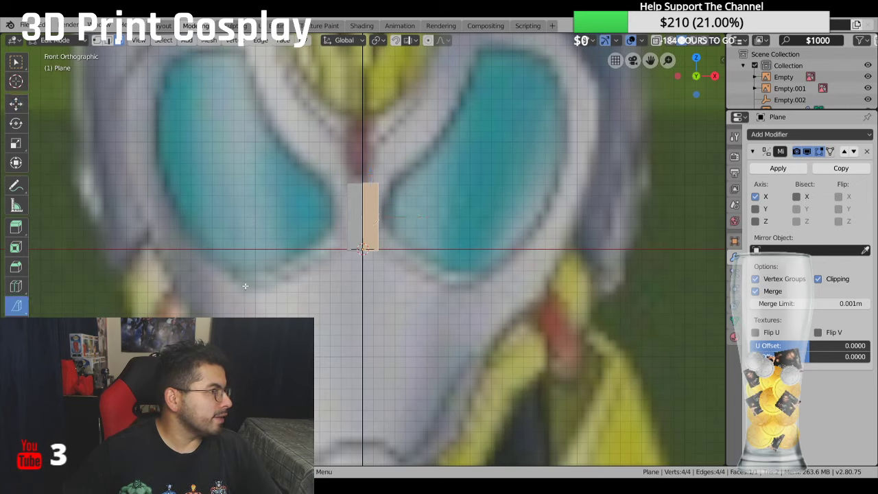
pyautogui.click(342, 218)
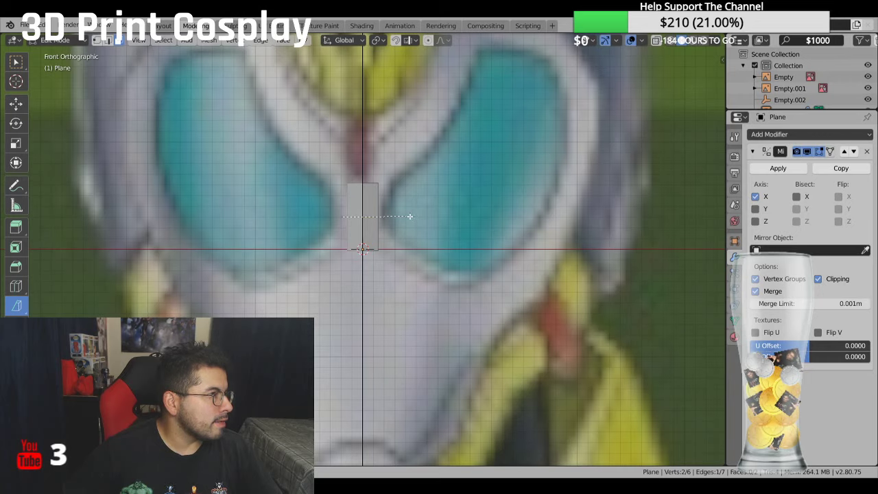
pyautogui.press('Escape')
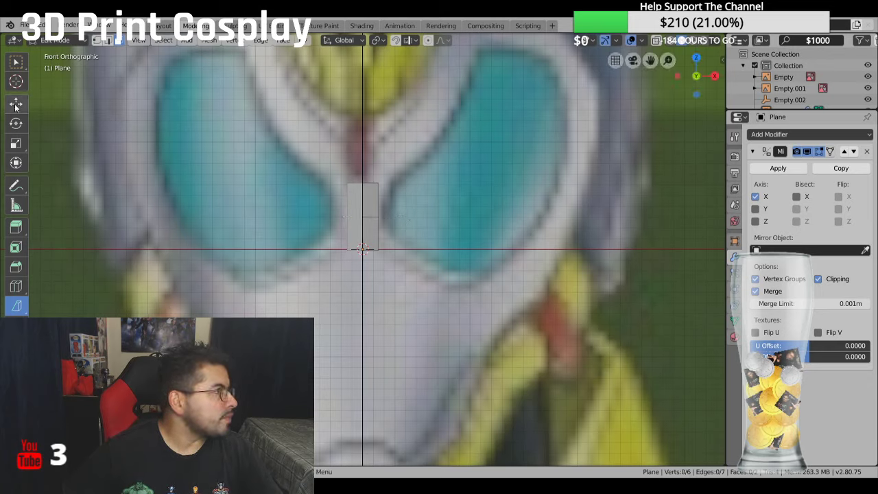
pyautogui.click(96, 40)
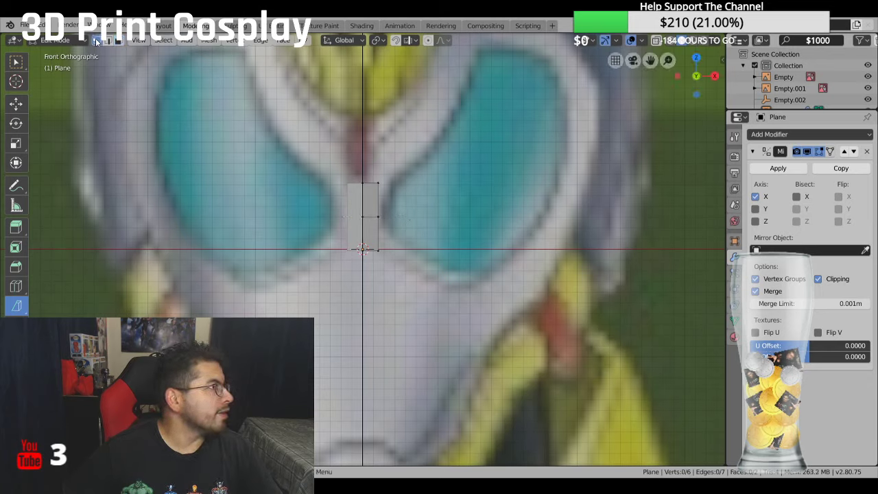
pyautogui.click(363, 184)
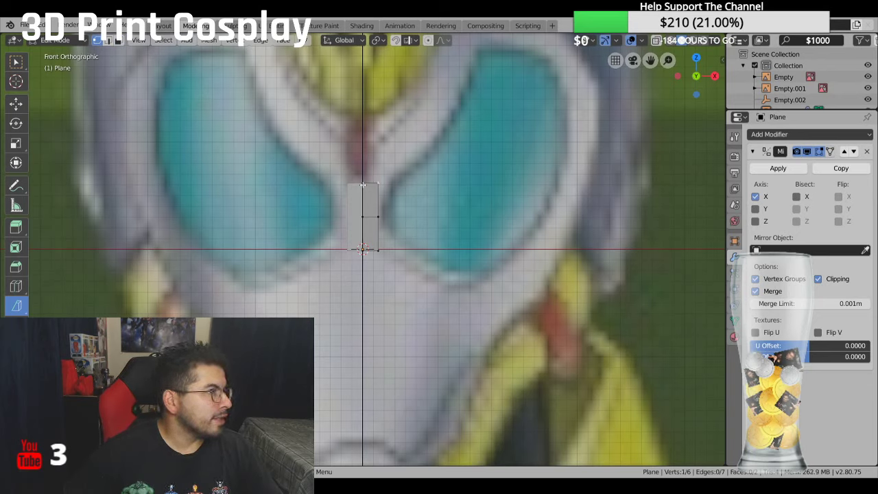
# Step: Pull the strip's top-right corner vertex outward to the right toward the eye's inner edge
pyautogui.click(16, 103)
pyautogui.moveTo(423, 183); pyautogui.dragTo(435, 181)
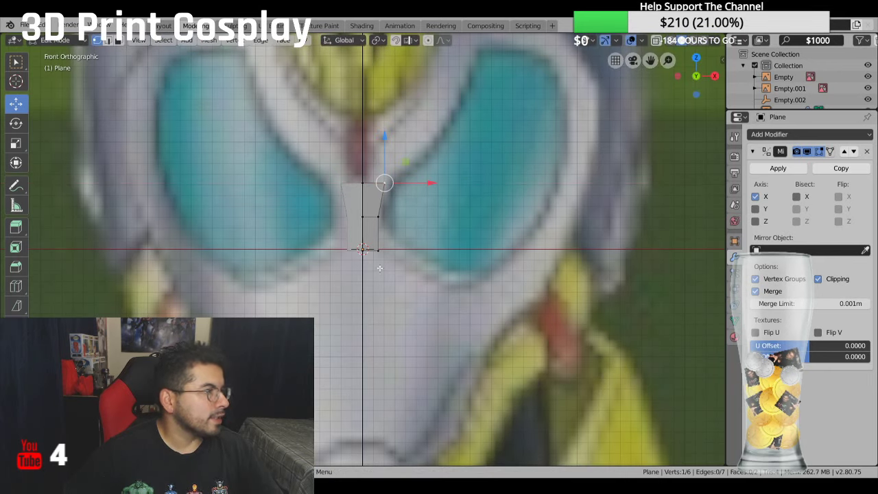
pyautogui.click(384, 184)
pyautogui.moveTo(410, 183); pyautogui.dragTo(412, 183)
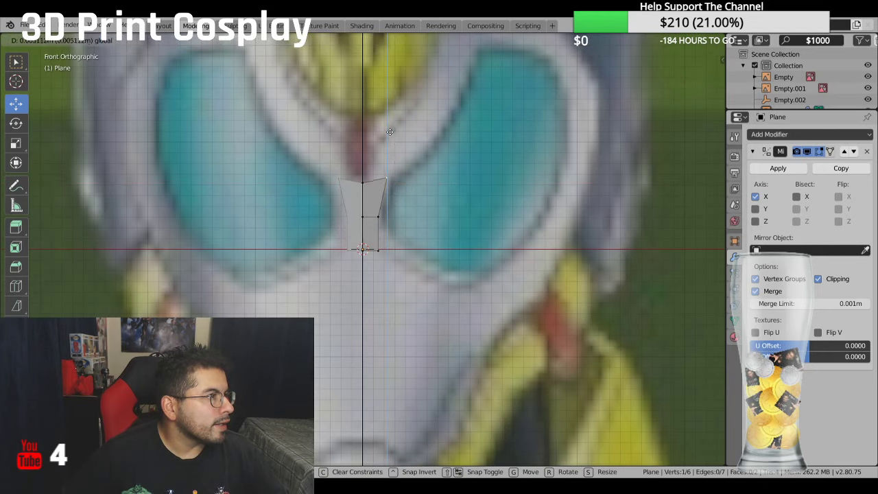
pyautogui.click(402, 154)
pyautogui.moveTo(429, 177); pyautogui.dragTo(433, 177)
# Step: Nudge the middle and bottom right vertices slightly right, then deselect and orbit to inspect
pyautogui.click(376, 218)
pyautogui.press('g')
pyautogui.press('x')
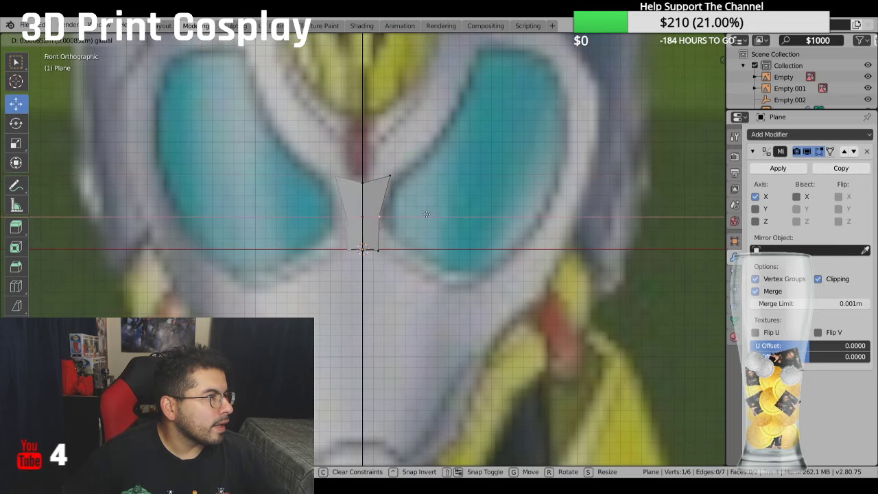
pyautogui.click(383, 251)
pyautogui.click(379, 249)
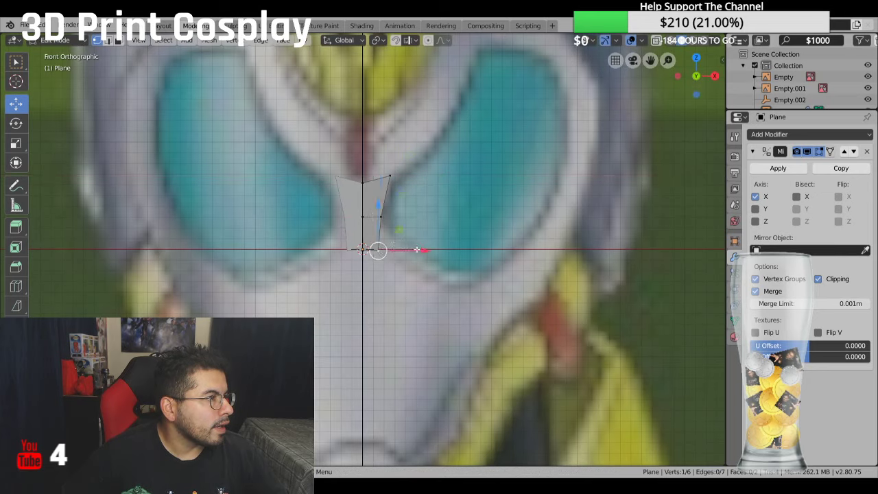
pyautogui.moveTo(416, 249); pyautogui.dragTo(435, 251)
pyautogui.click(431, 199)
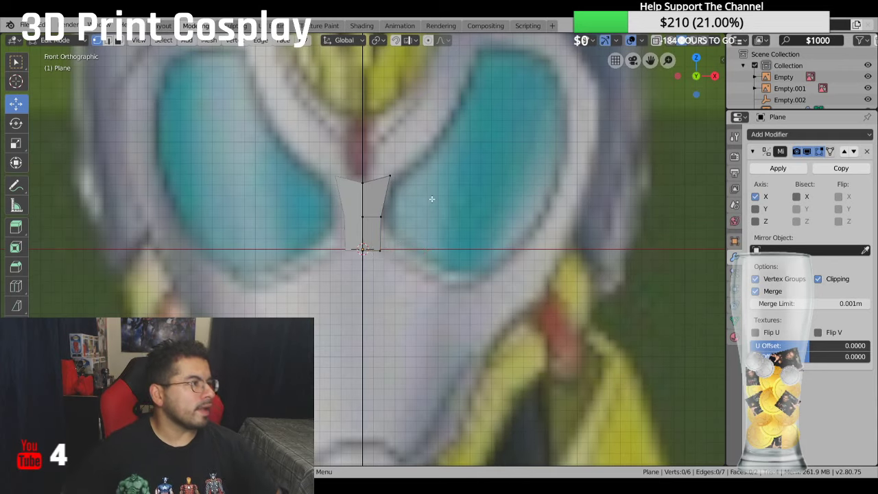
pyautogui.scroll(-5, 431, 199)
pyautogui.moveTo(431, 199); pyautogui.dragTo(379, 198, button='middle')
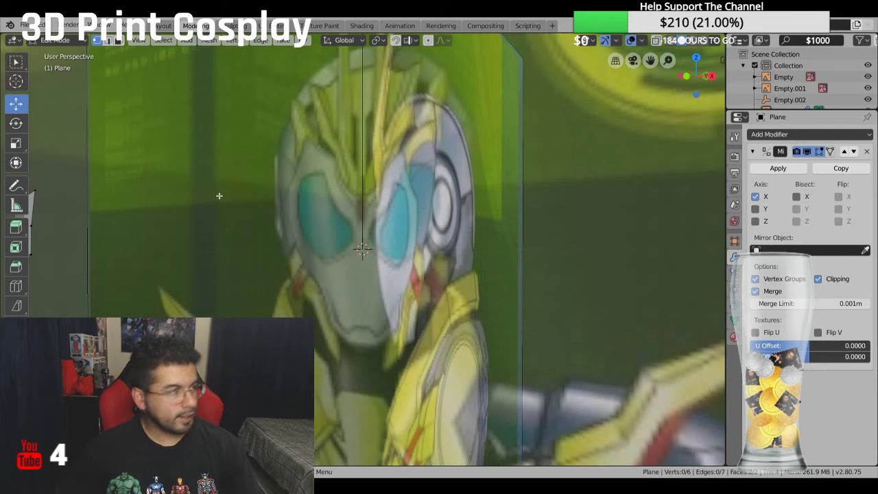
# Step: In right side view, move the whole strip forward along Y to the helmet face
pyautogui.press('a')
pyautogui.press('KP_3')
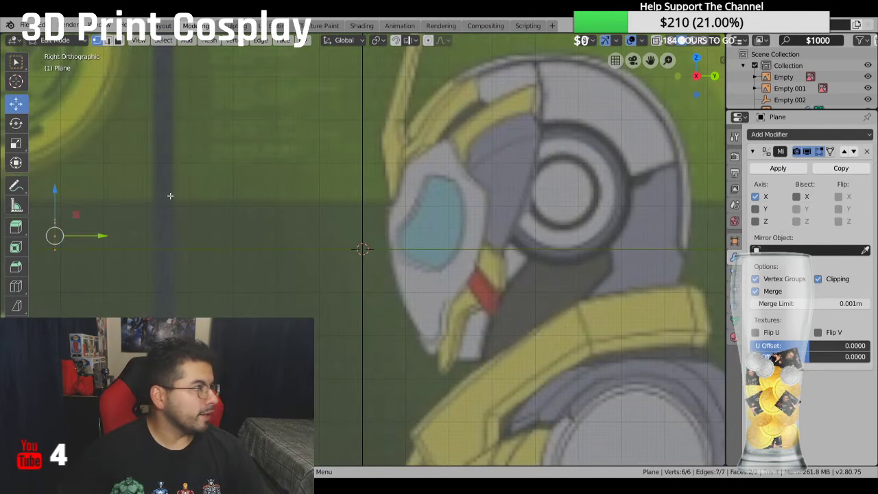
pyautogui.moveTo(103, 236); pyautogui.dragTo(189, 236)
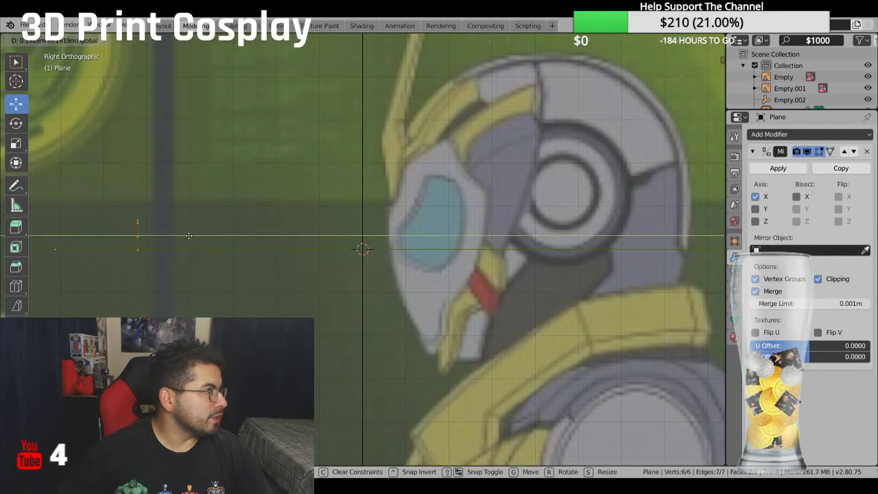
pyautogui.moveTo(435, 235); pyautogui.dragTo(435, 236)
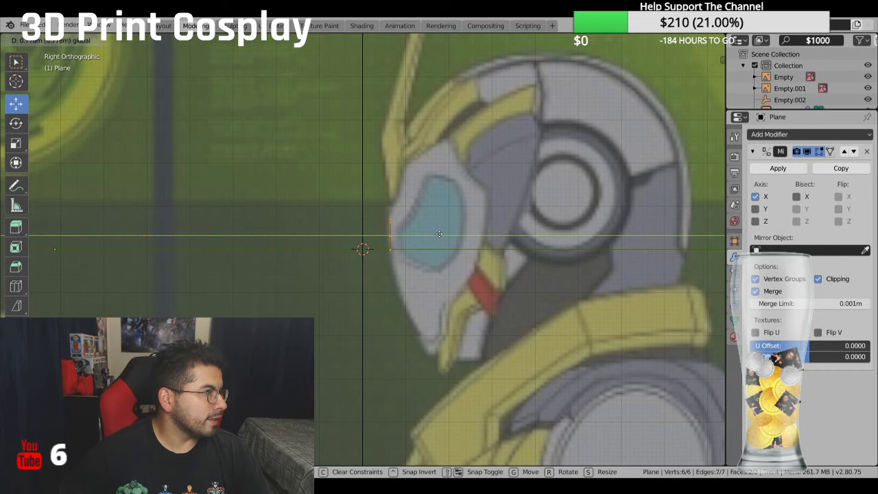
pyautogui.scroll(5, 383, 248)
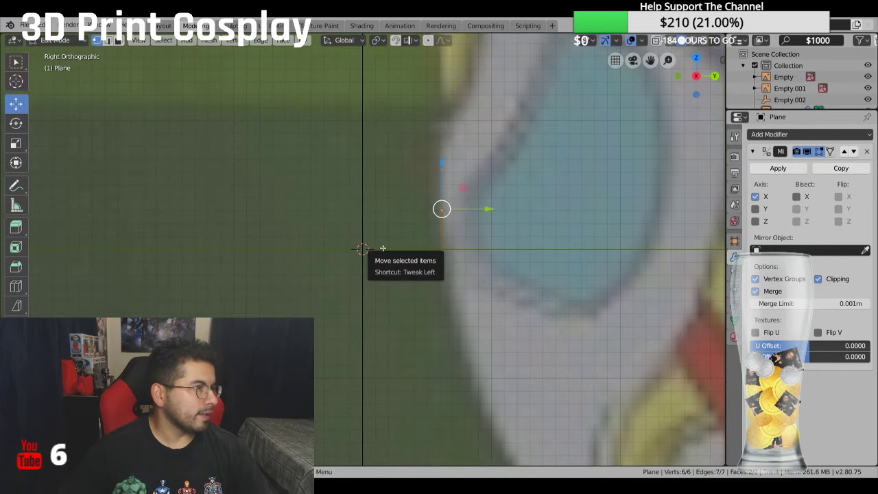
pyautogui.scroll(-1, 383, 248)
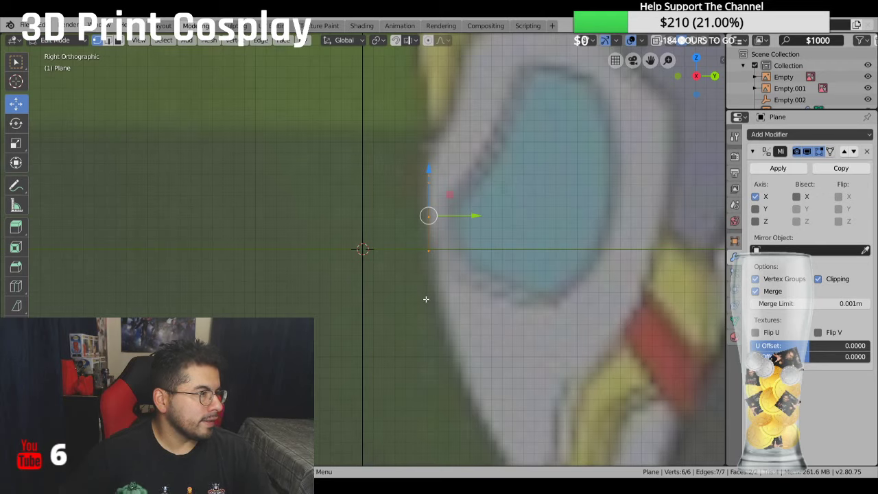
# Step: Select the three outer-edge vertices and push them about 0.006 m deeper along the helmet curve
pyautogui.click(424, 292)
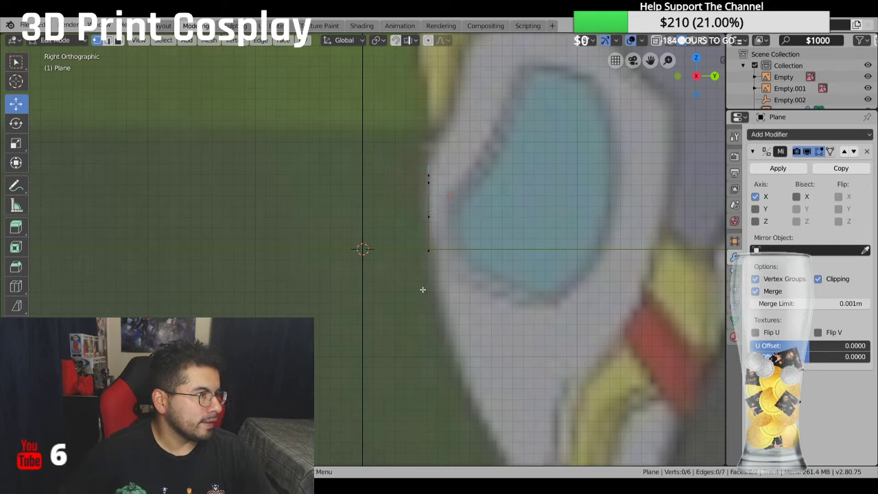
pyautogui.click(433, 253)
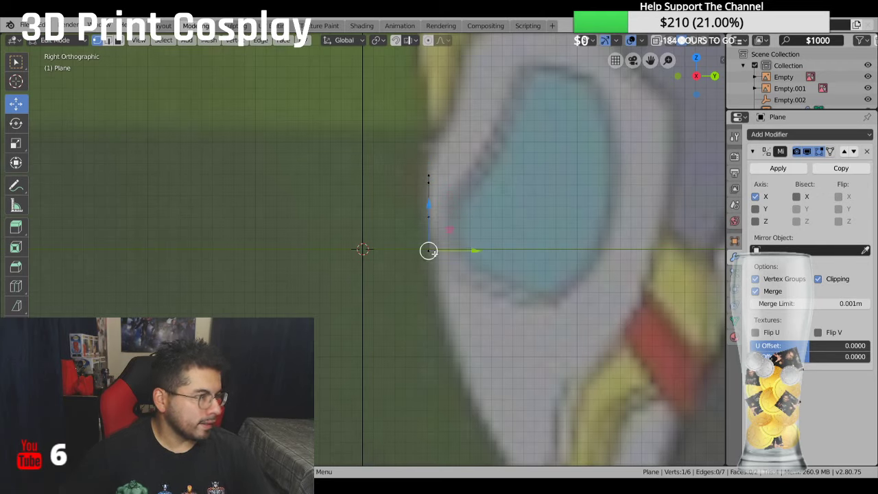
pyautogui.keyDown('shift'); pyautogui.click(443, 212); pyautogui.keyUp('shift')
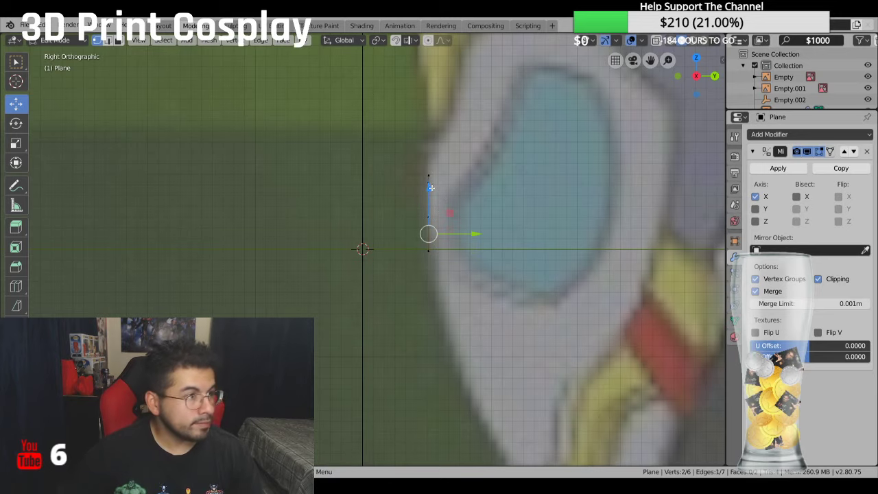
pyautogui.moveTo(431, 187); pyautogui.dragTo(478, 201, button='middle')
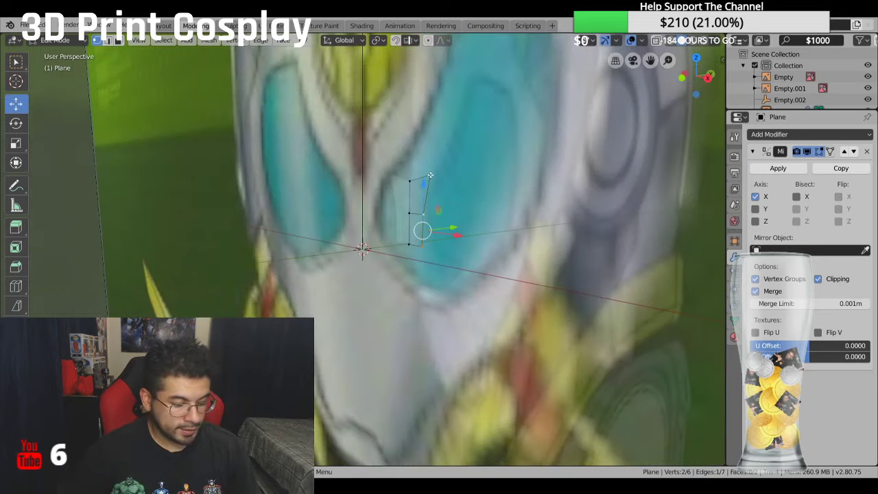
pyautogui.keyDown('shift'); pyautogui.click(433, 171); pyautogui.keyUp('shift')
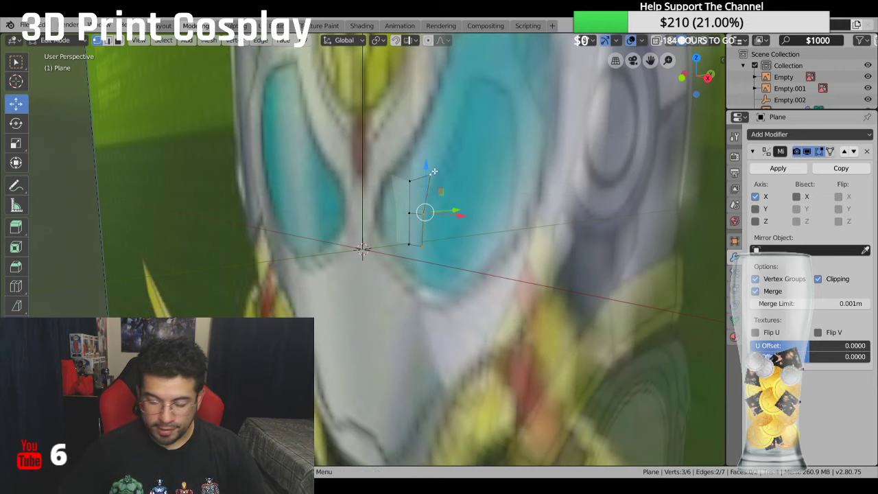
pyautogui.press('KP_3')
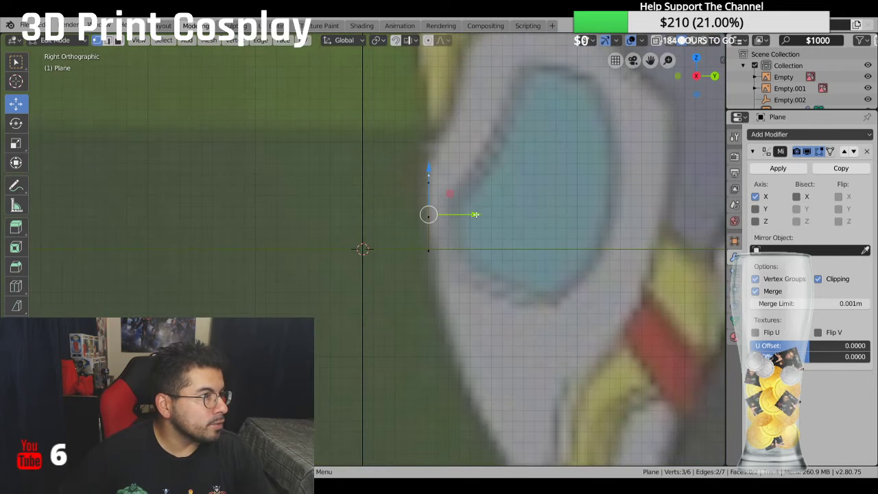
pyautogui.moveTo(475, 215); pyautogui.dragTo(484, 214)
pyautogui.moveTo(483, 214); pyautogui.dragTo(539, 254, button='middle')
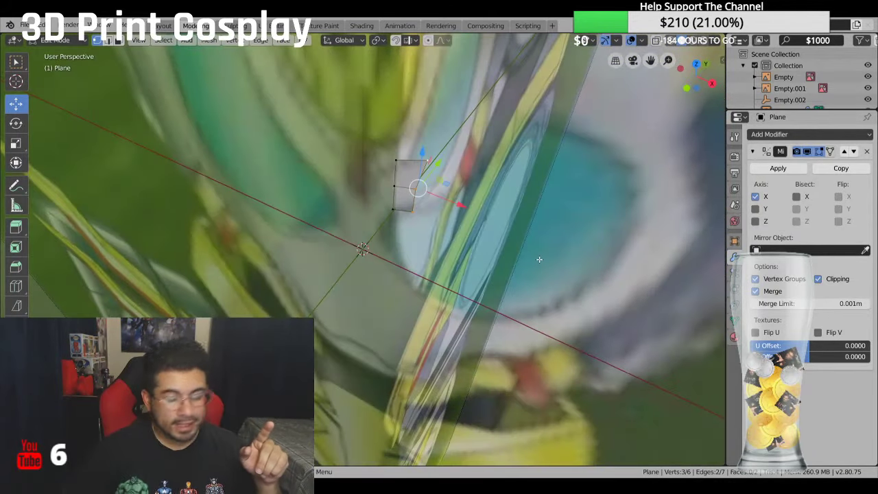
# Step: Back in front view, deselect all vertices and switch to the Layout workspace in Object Mode
pyautogui.press('KP_1')
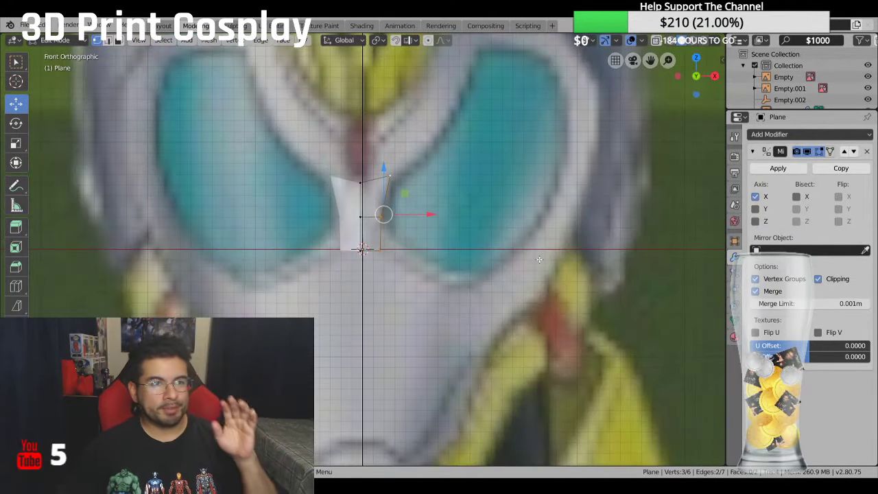
pyautogui.scroll(4, 332, 278)
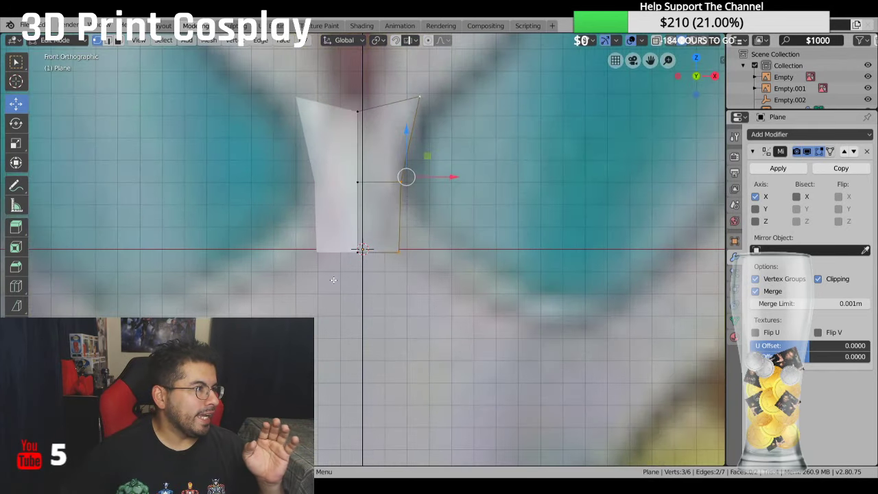
pyautogui.scroll(-2, 333, 277)
pyautogui.scroll(-1, 334, 276)
pyautogui.scroll(-2, 334, 277)
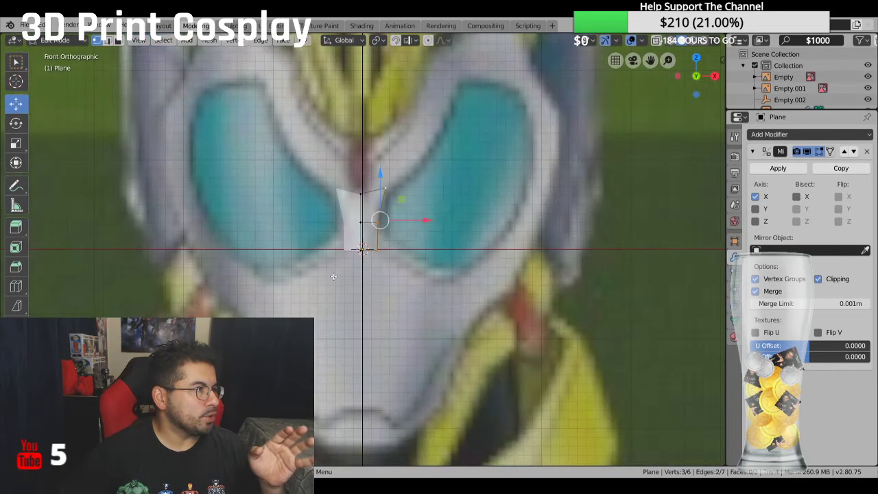
pyautogui.click(212, 212)
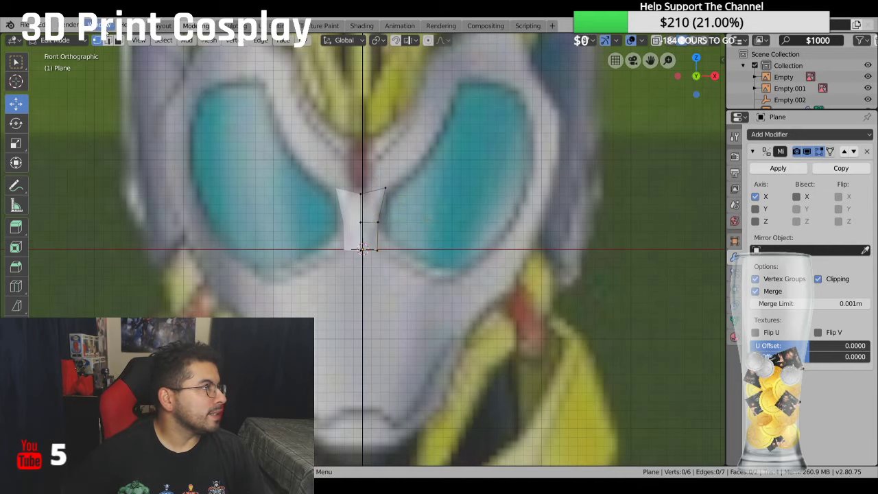
pyautogui.click(164, 25)
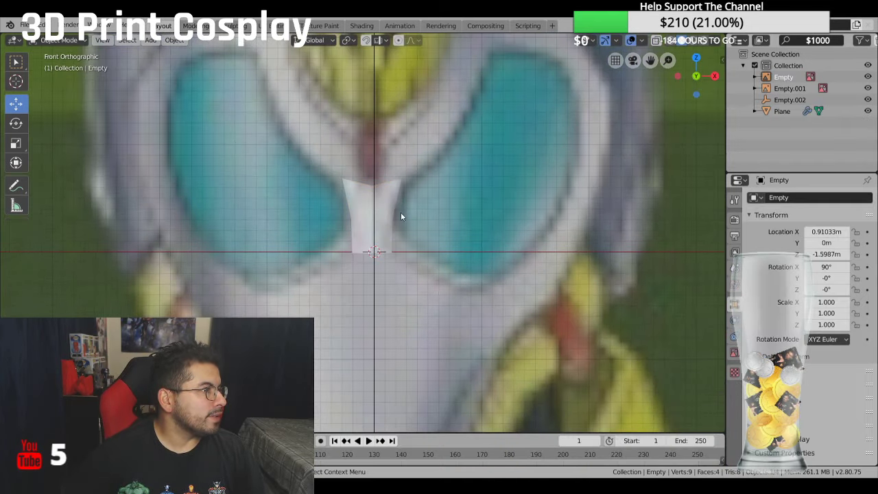
pyautogui.scroll(-8, 401, 216)
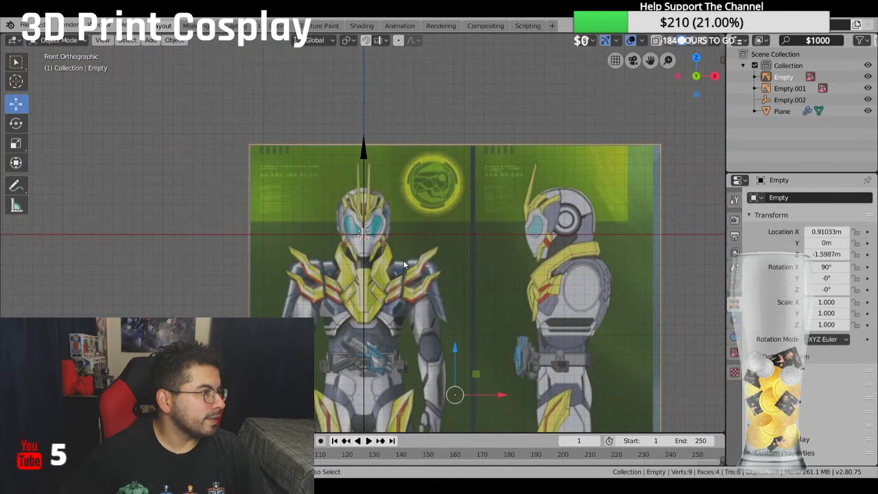
pyautogui.scroll(3, 466, 327)
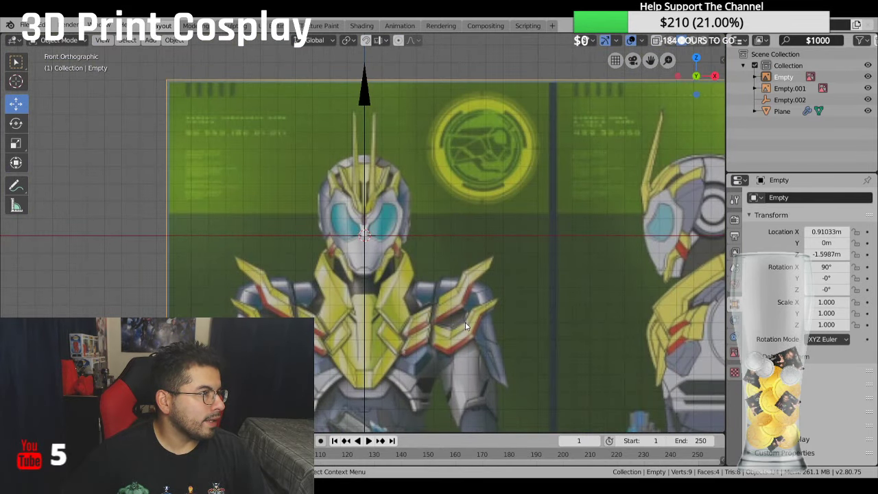
pyautogui.scroll(2, 464, 323)
pyautogui.rightClick(368, 238)
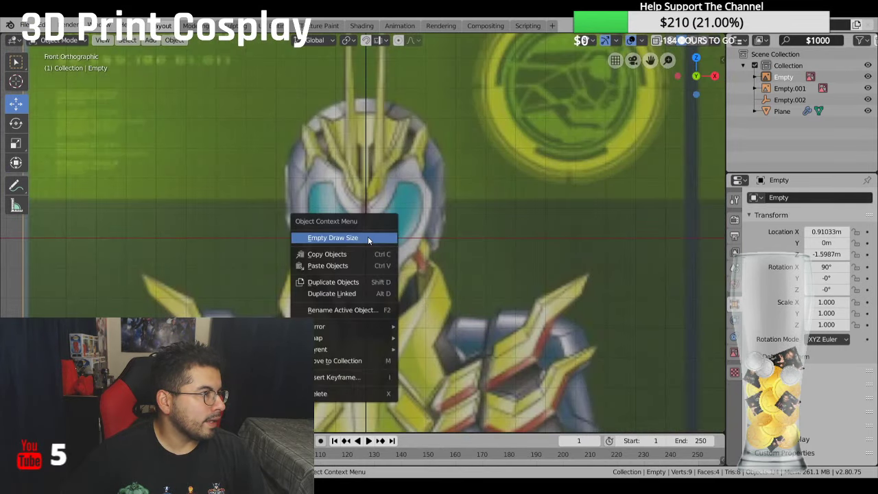
pyautogui.scroll(-6, 502, 295)
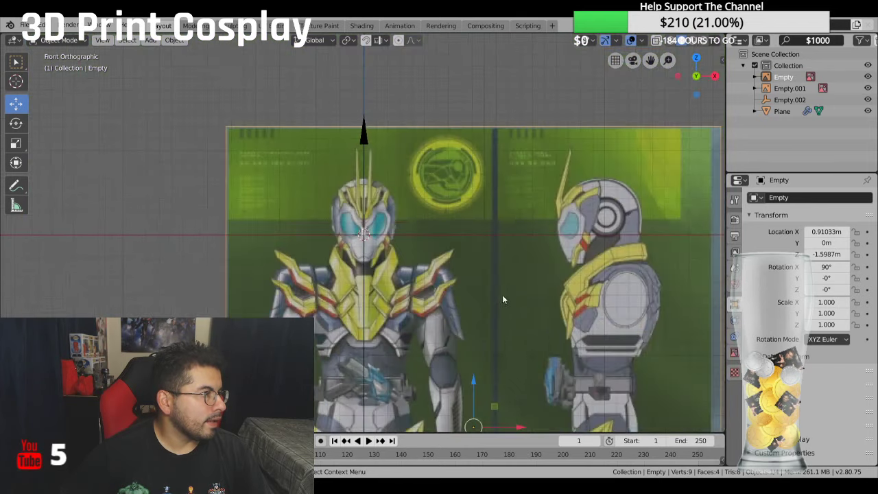
pyautogui.scroll(1, 490, 265)
pyautogui.scroll(5, 493, 181)
pyautogui.scroll(-2, 505, 189)
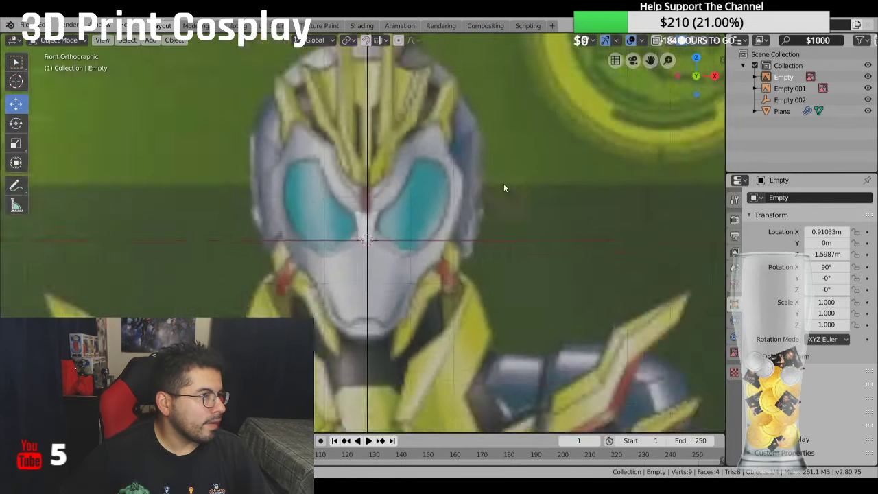
pyautogui.scroll(6, 503, 179)
pyautogui.scroll(-5, 503, 171)
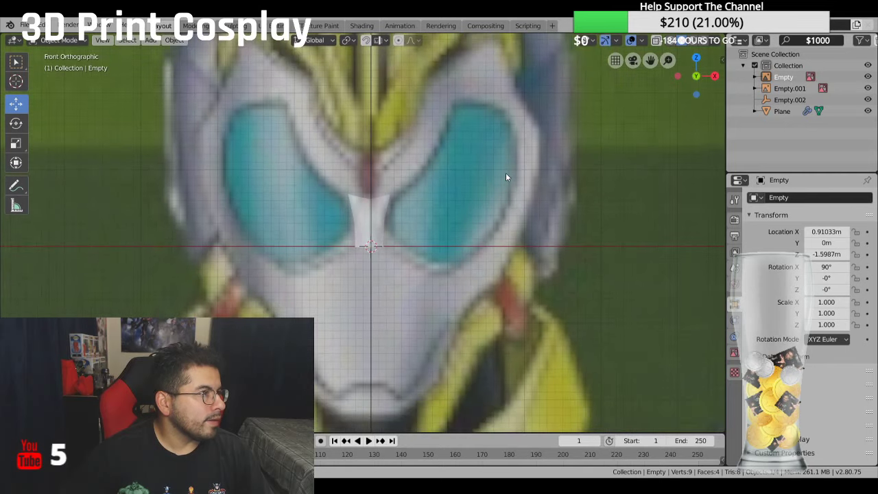
pyautogui.scroll(1, 343, 213)
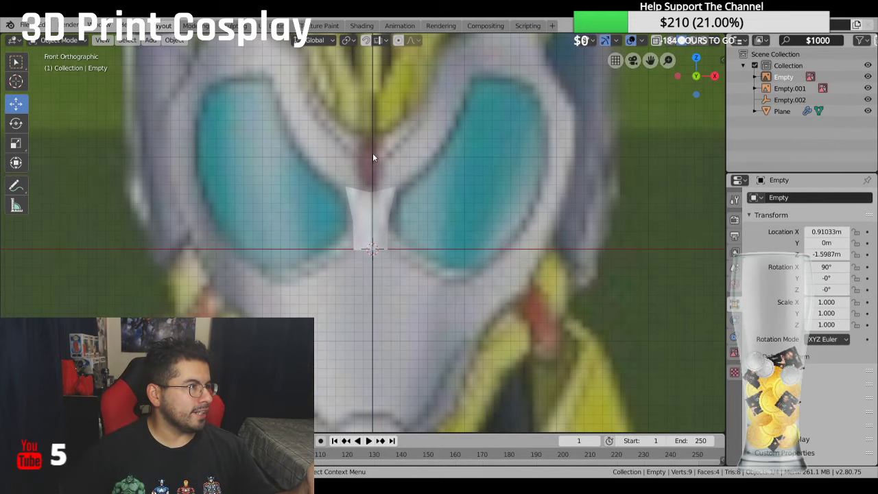
pyautogui.scroll(-3, 373, 170)
pyautogui.scroll(-2, 384, 190)
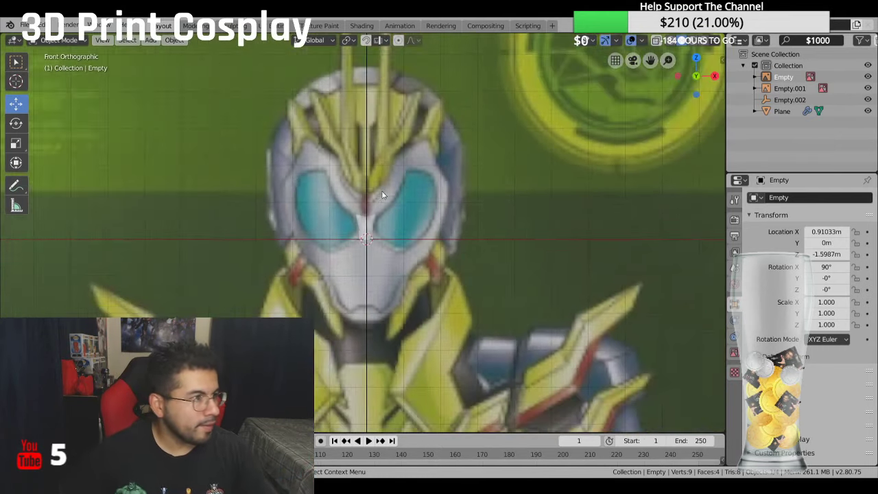
pyautogui.keyDown('shift'); pyautogui.moveTo(491, 232); pyautogui.dragTo(481, 146, button='middle'); pyautogui.keyUp('shift')
pyautogui.scroll(-3, 484, 172)
pyautogui.keyDown('shift'); pyautogui.scroll(-5, 528, 288); pyautogui.keyUp('shift')
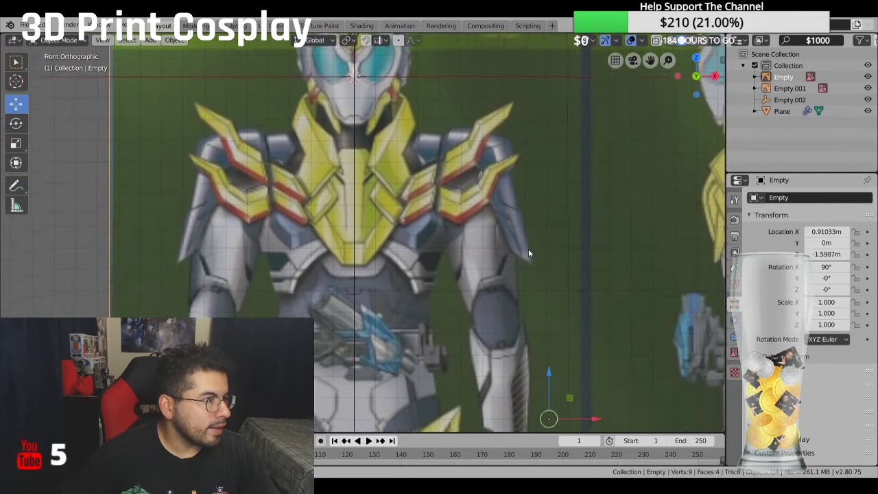
pyautogui.keyDown('shift'); pyautogui.scroll(2, 580, 364); pyautogui.keyUp('shift')
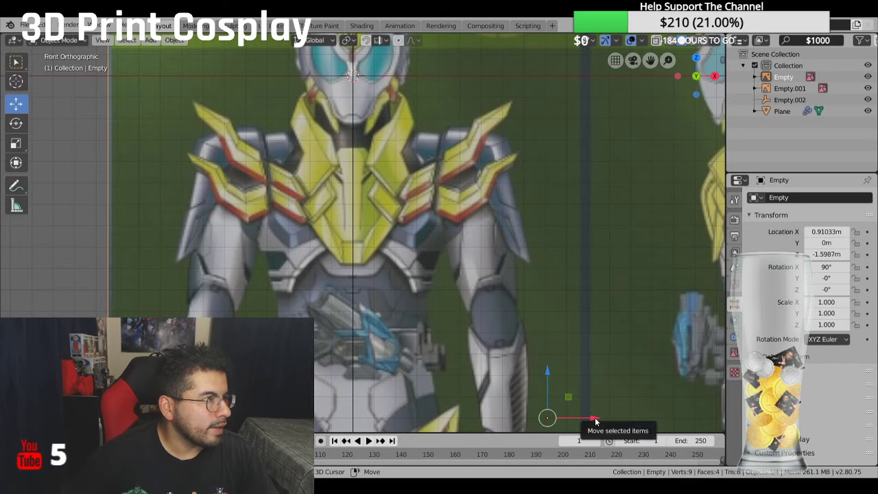
pyautogui.moveTo(595, 417); pyautogui.dragTo(595, 418)
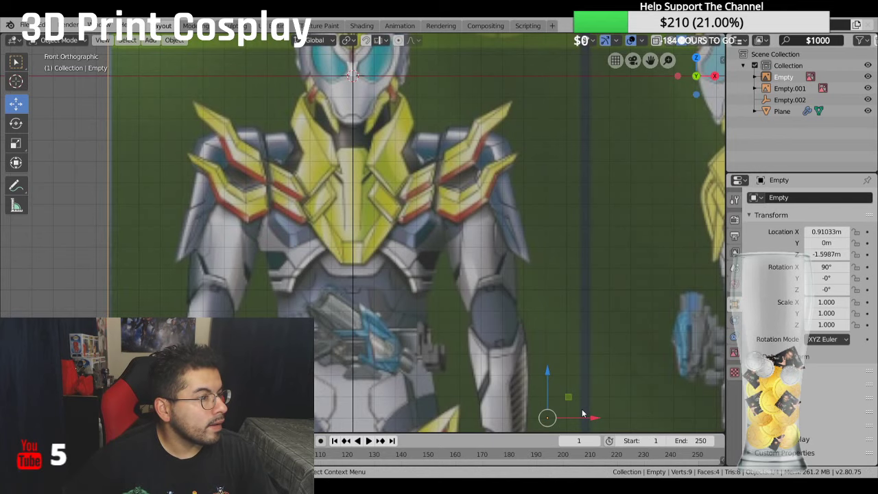
pyautogui.moveTo(588, 416); pyautogui.dragTo(594, 419)
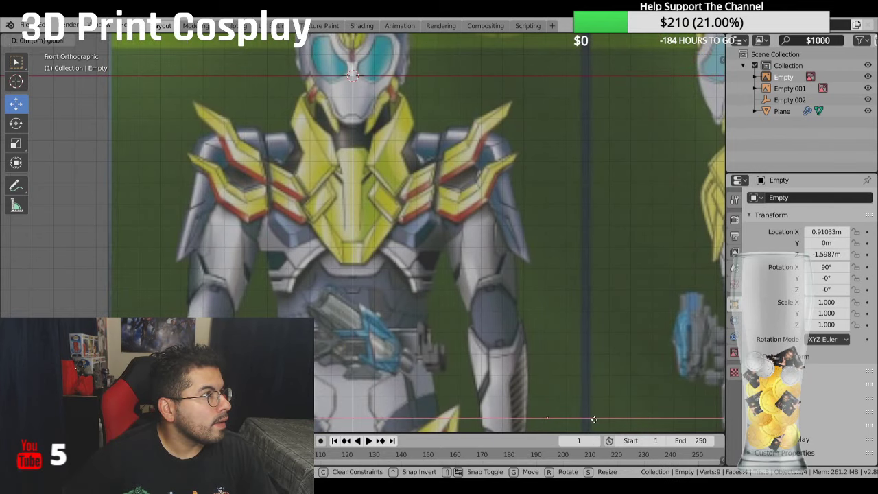
pyautogui.press('z')
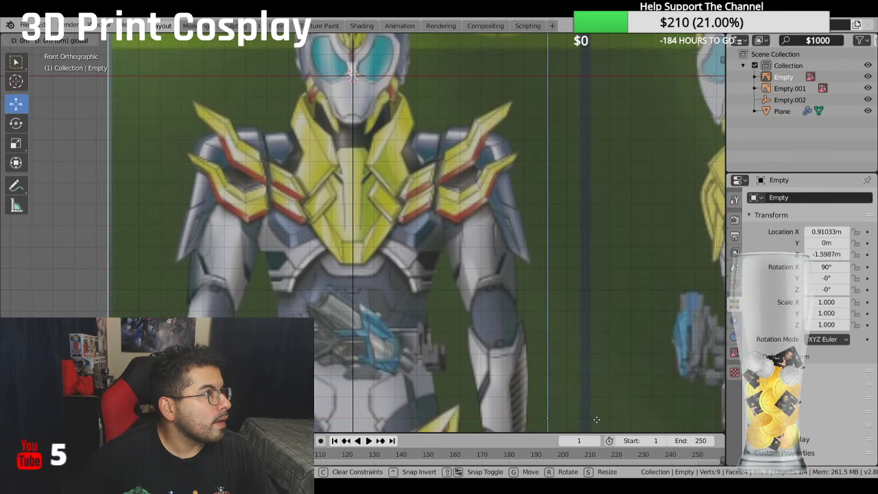
pyautogui.moveTo(597, 419); pyautogui.dragTo(590, 414)
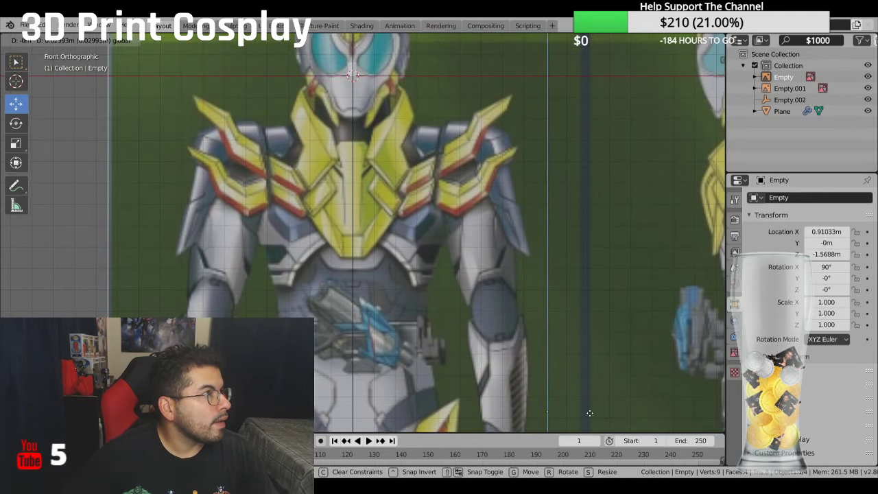
pyautogui.click(590, 414)
pyautogui.hotkey('ctrl', 'z')
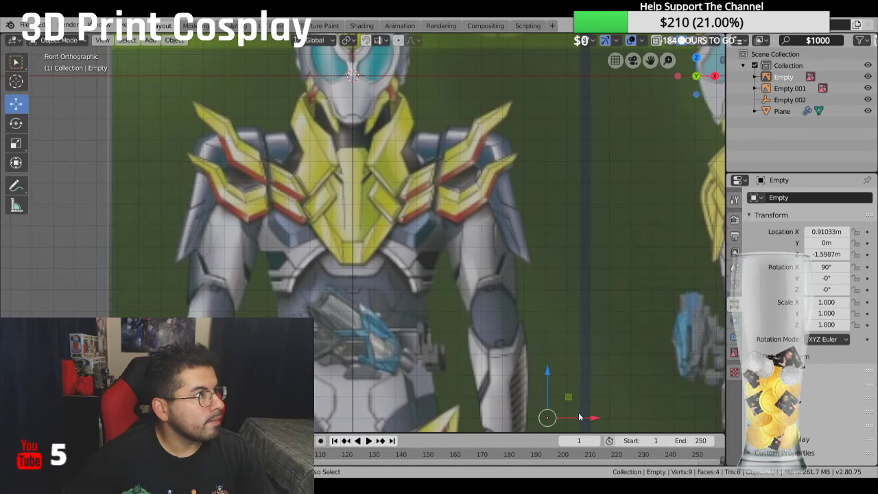
pyautogui.scroll(4, 412, 206)
pyautogui.keyDown('shift'); pyautogui.scroll(2, 351, 52); pyautogui.keyUp('shift')
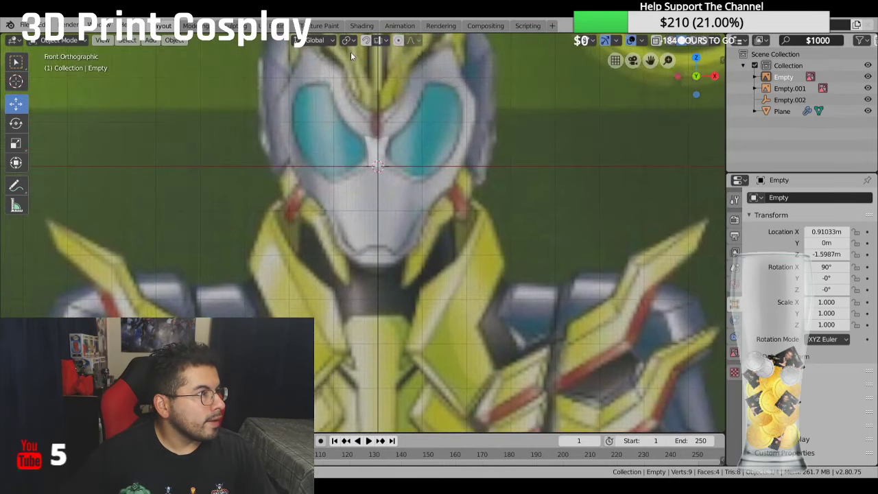
pyautogui.keyDown('shift'); pyautogui.scroll(2, 342, 151); pyautogui.keyUp('shift')
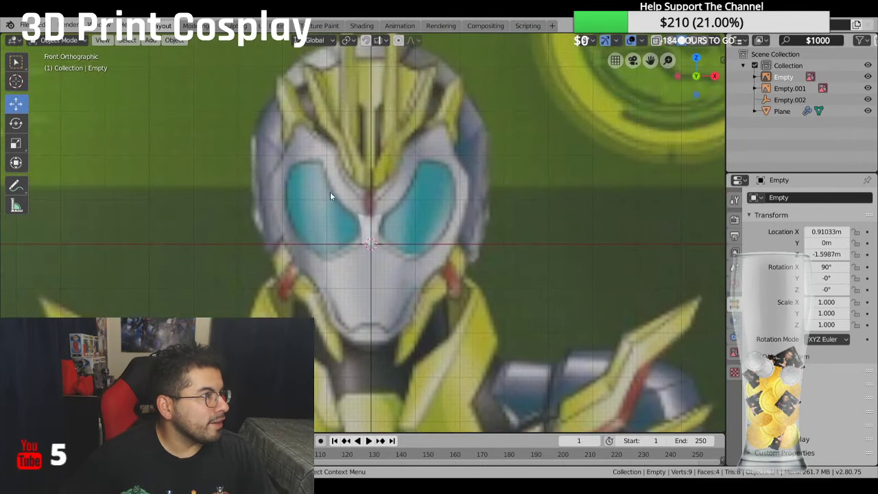
pyautogui.scroll(3, 330, 197)
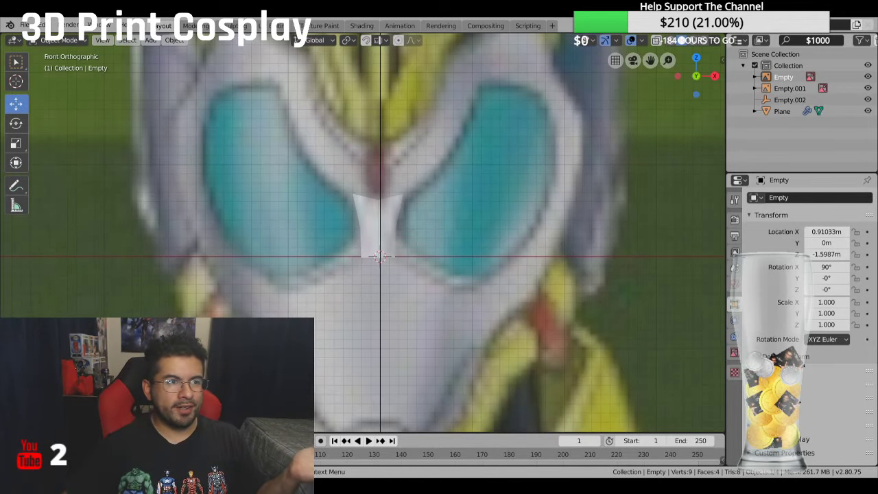
# Step: Select the reference empty's name field, zoom out, and switch to Right Orthographic view
pyautogui.click(797, 197)
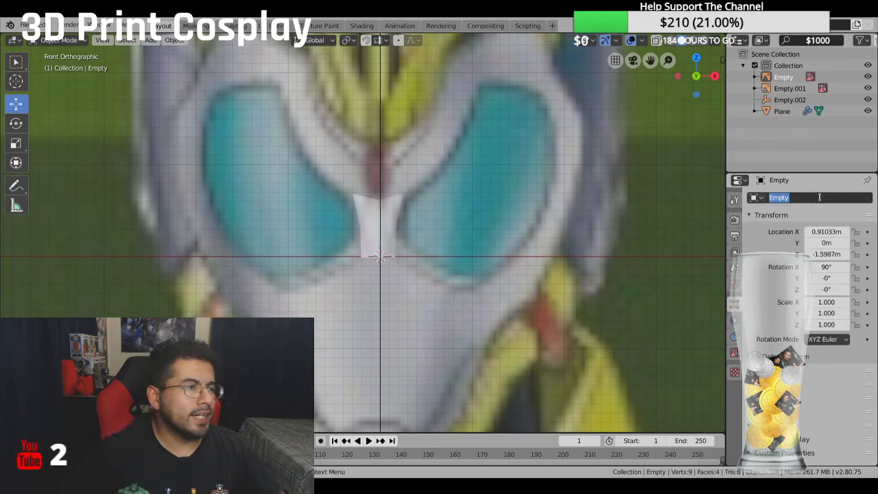
pyautogui.scroll(-4, 603, 215)
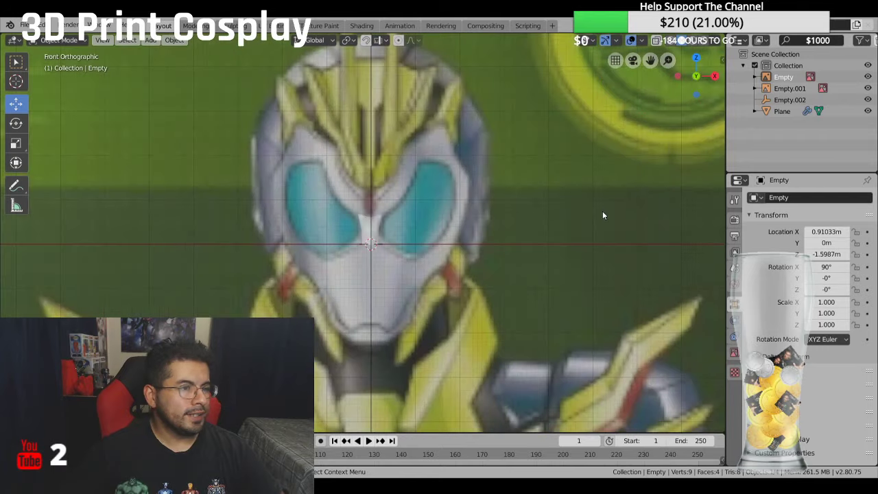
pyautogui.press('KP_3')
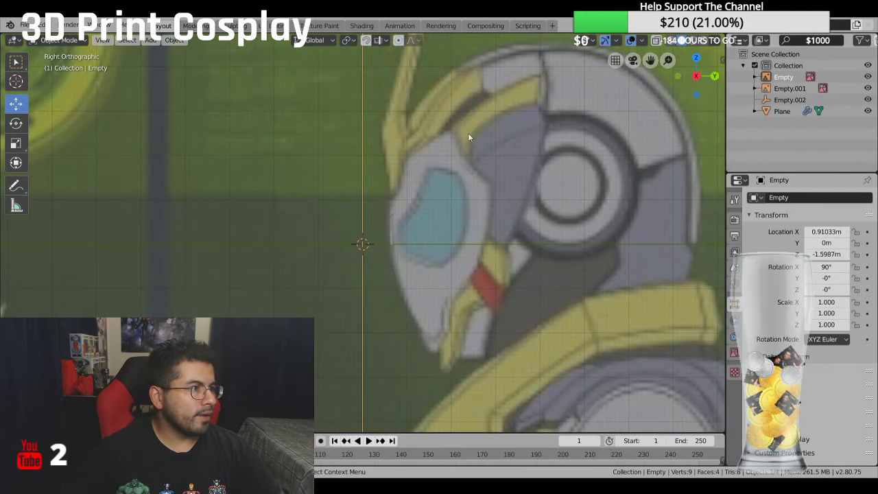
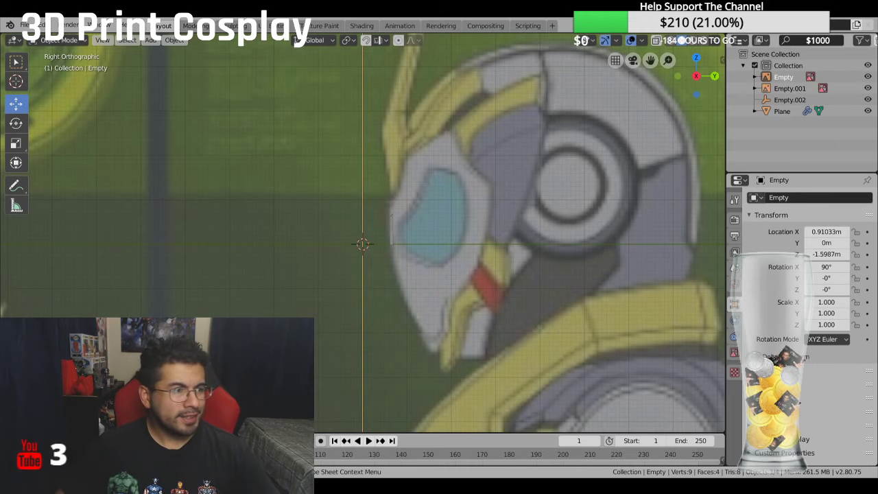
# Step: Frame the front reference on the helmet face and place the 3D cursor between the eyes
pyautogui.click(560, 195)
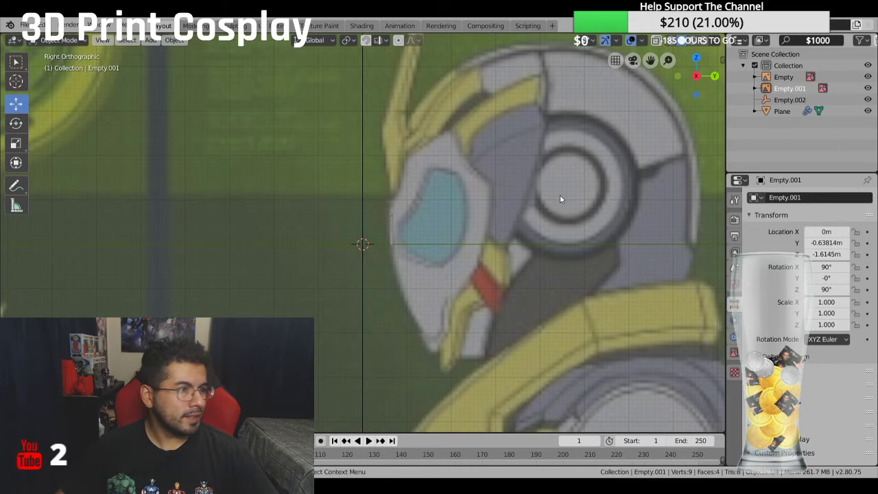
pyautogui.press('KP_1')
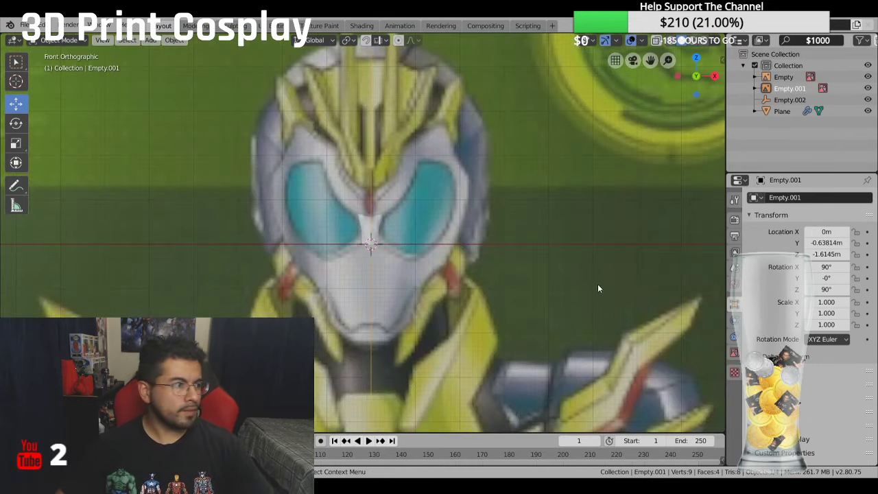
pyautogui.keyDown('shift'); pyautogui.moveTo(366, 245); pyautogui.dragTo(447, 253, button='middle'); pyautogui.keyUp('shift')
pyautogui.scroll(5, 448, 253)
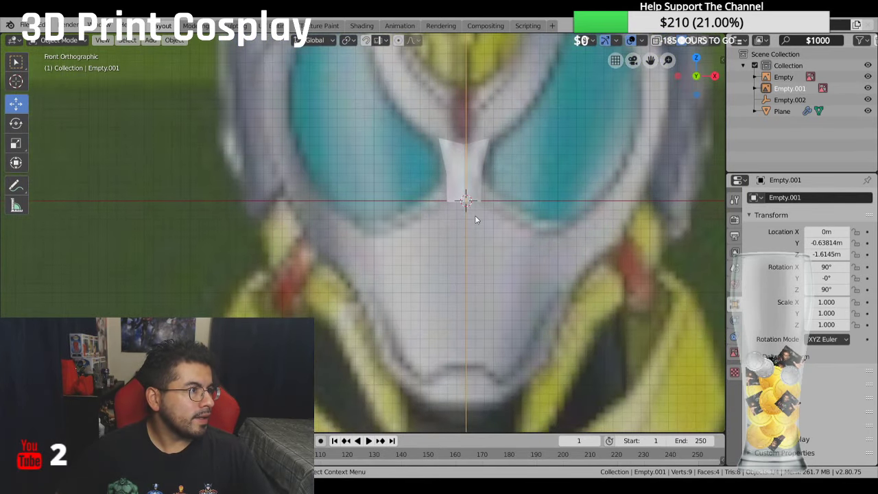
pyautogui.click(16, 82)
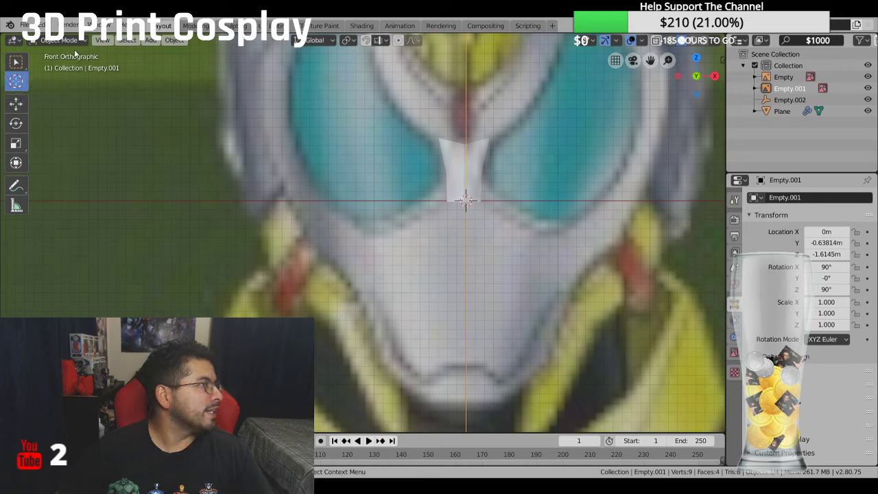
pyautogui.click(150, 40)
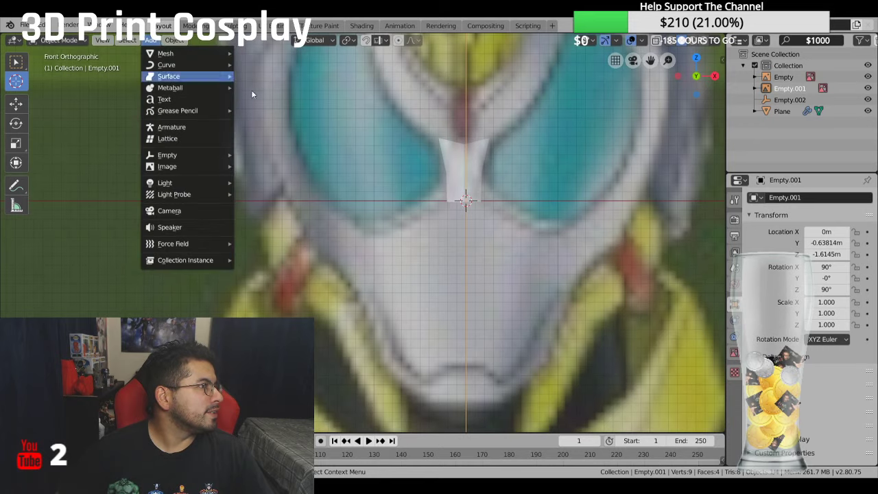
pyautogui.click(482, 147)
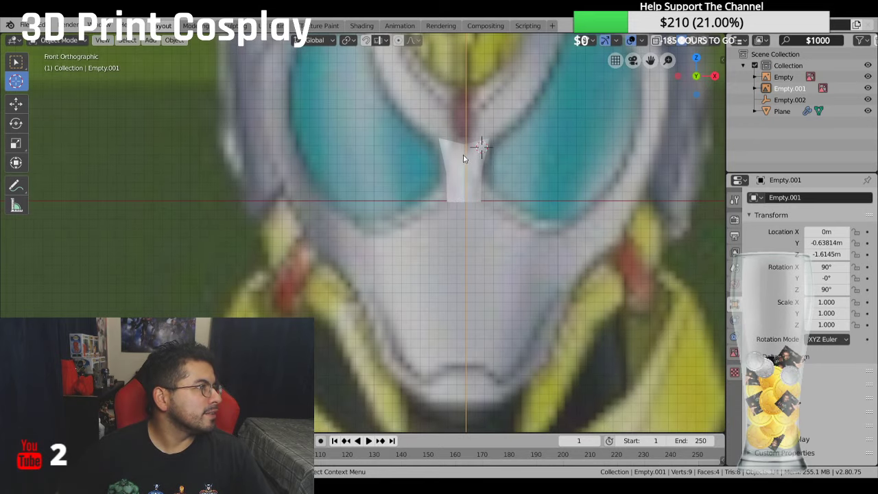
# Step: Switch to the Modeling workspace and pick between the reference images and the mirrored plane
pyautogui.click(195, 26)
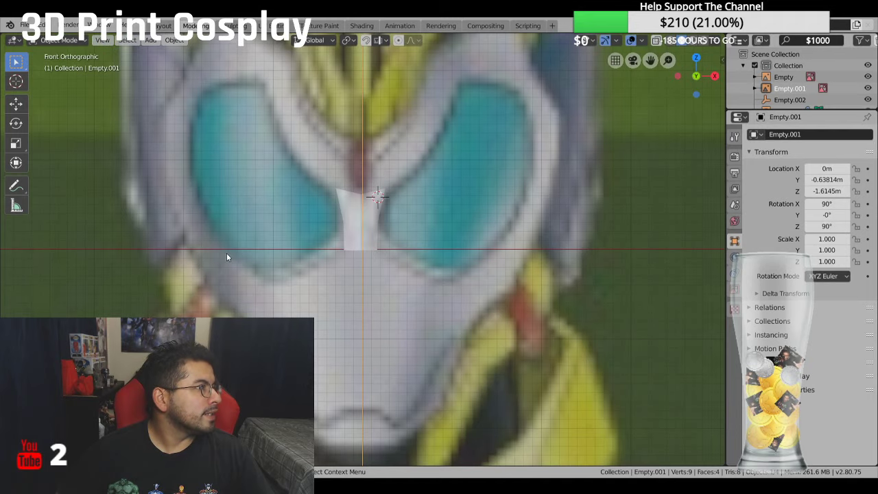
pyautogui.click(427, 289)
pyautogui.click(364, 240)
pyautogui.click(382, 237)
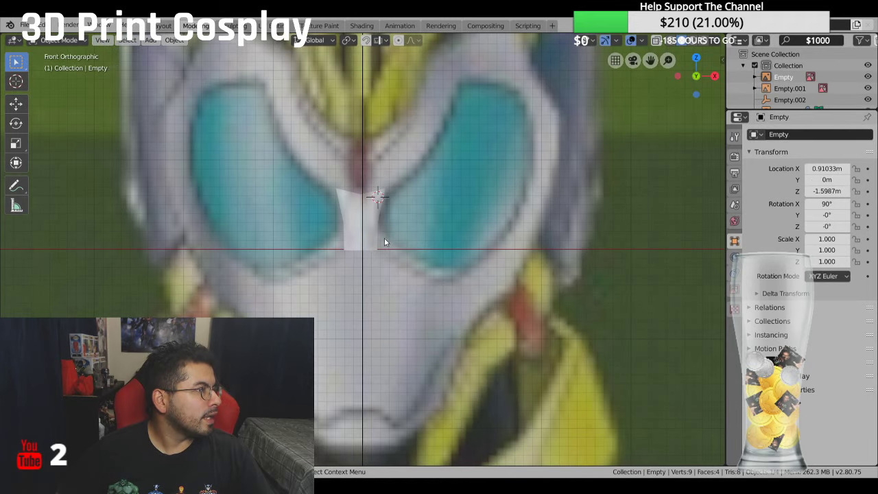
pyautogui.moveTo(385, 237); pyautogui.dragTo(364, 154, button='middle')
pyautogui.click(415, 223)
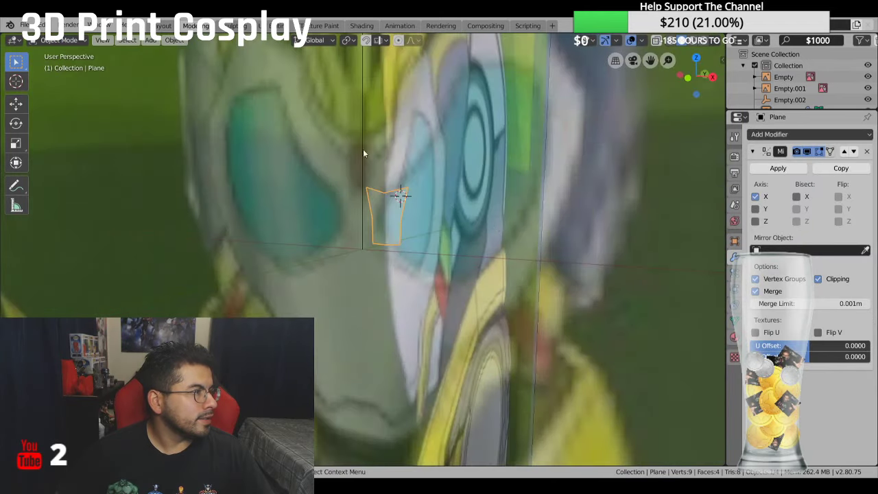
pyautogui.click(70, 52)
# Step: Select only the mirrored plane and bring up the interaction mode list
pyautogui.click(61, 39)
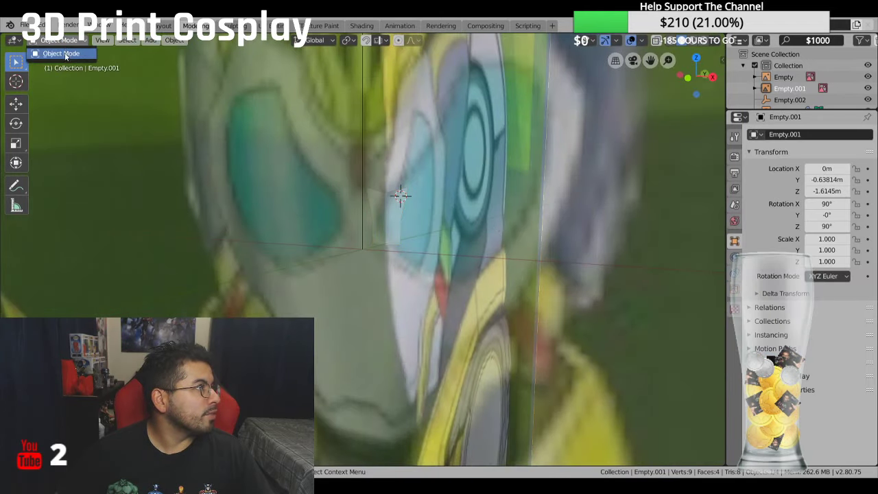
pyautogui.click(78, 53)
pyautogui.moveTo(343, 198); pyautogui.dragTo(339, 199, button='middle')
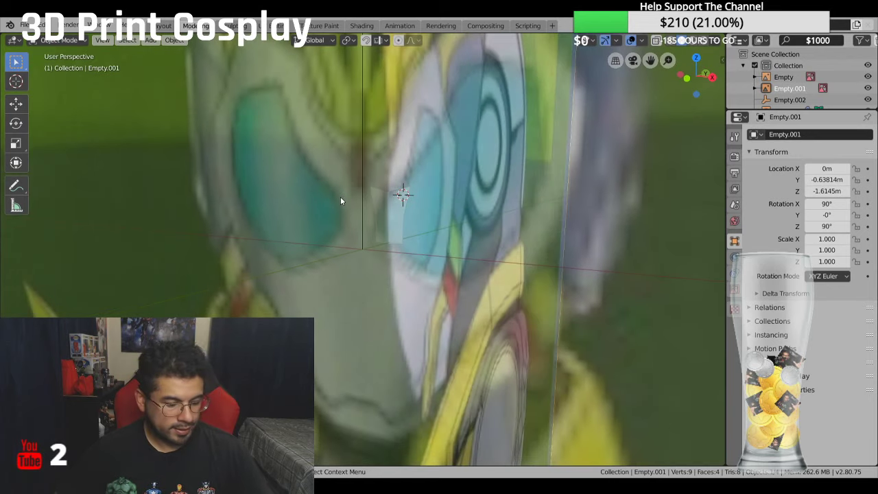
pyautogui.press('a')
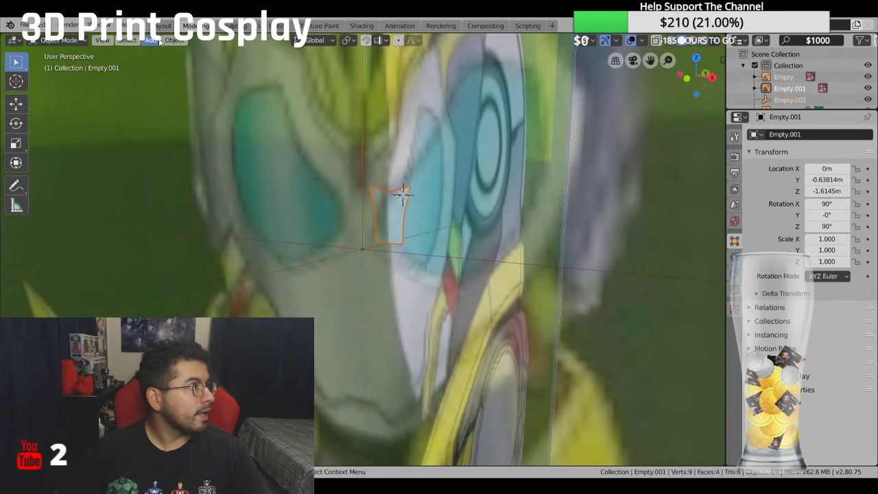
pyautogui.moveTo(347, 166); pyautogui.dragTo(403, 228, button='middle')
pyautogui.click(403, 230)
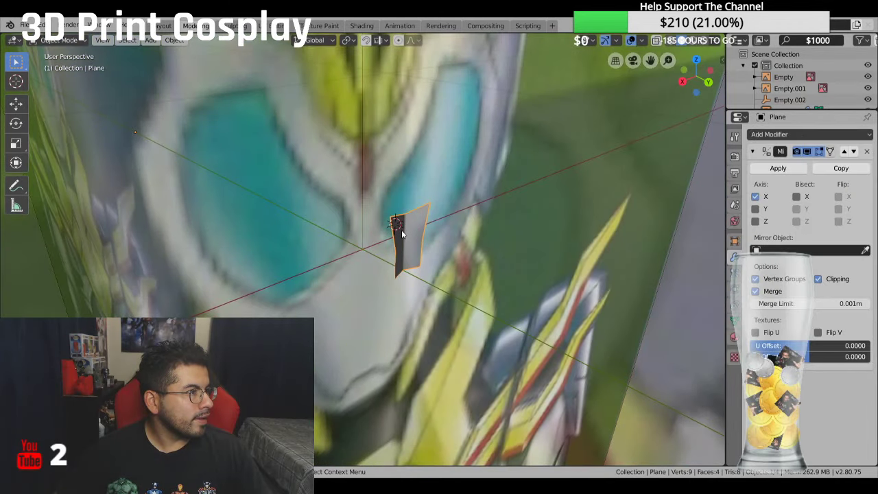
pyautogui.click(72, 41)
# Step: Put the plane into Edit Mode in front view with vertex selection
pyautogui.click(68, 62)
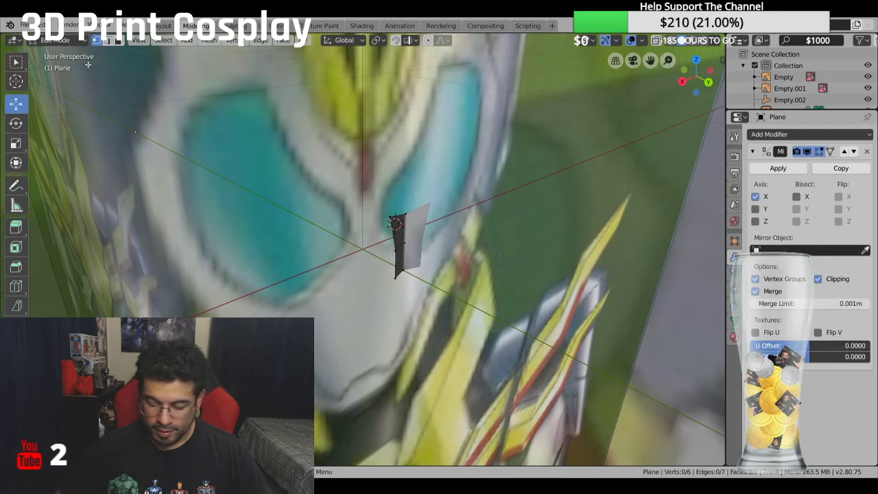
pyautogui.press('KP_1')
pyautogui.scroll(5, 90, 64)
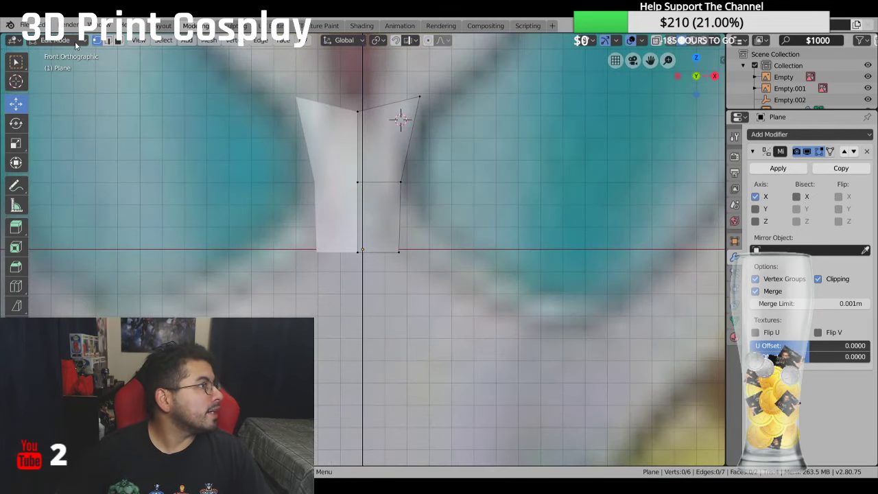
pyautogui.click(108, 40)
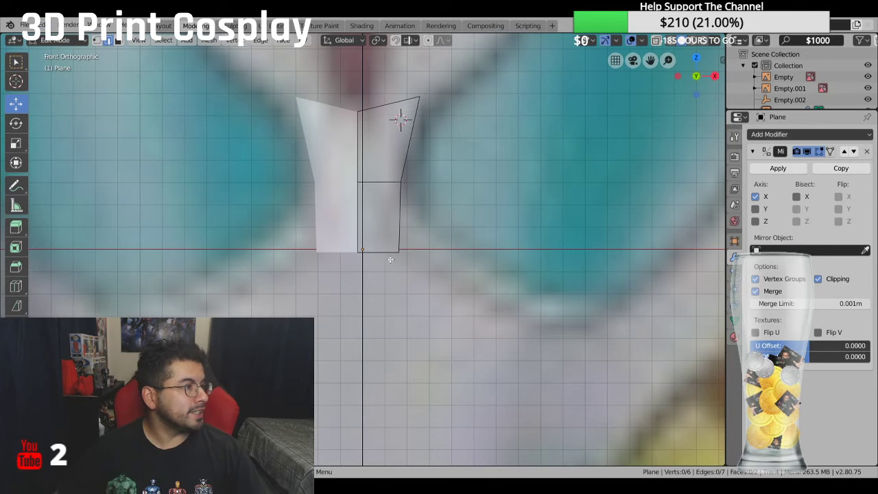
pyautogui.scroll(-3, 376, 254)
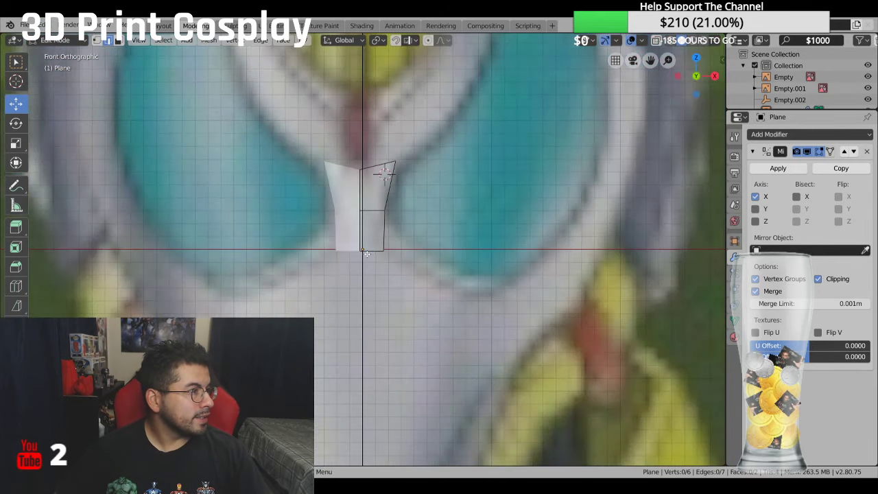
pyautogui.click(96, 40)
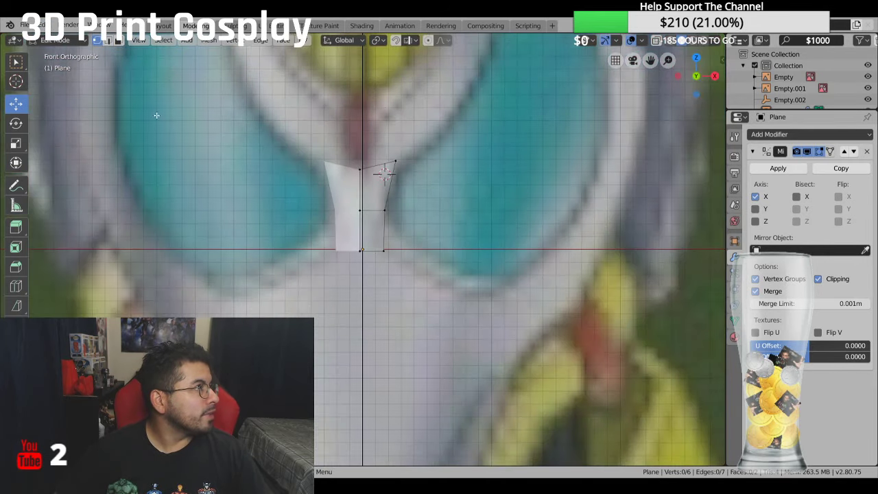
# Step: Extrude the plane's bottom centre vertex down four times along the centre line toward the mouth
pyautogui.click(359, 252)
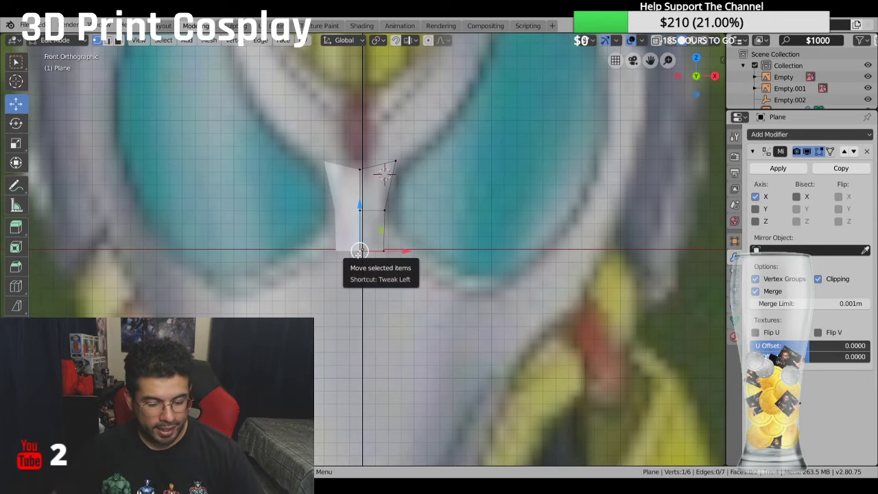
pyautogui.press('e')
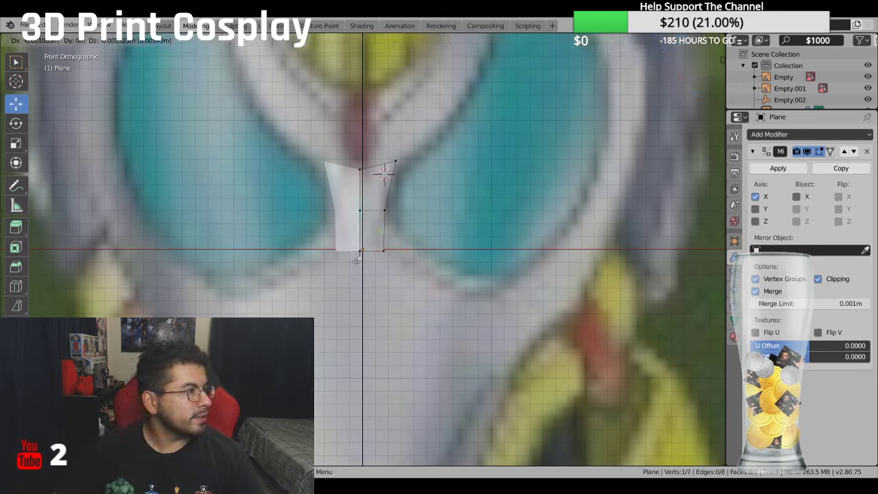
pyautogui.click(359, 313)
pyautogui.press('e')
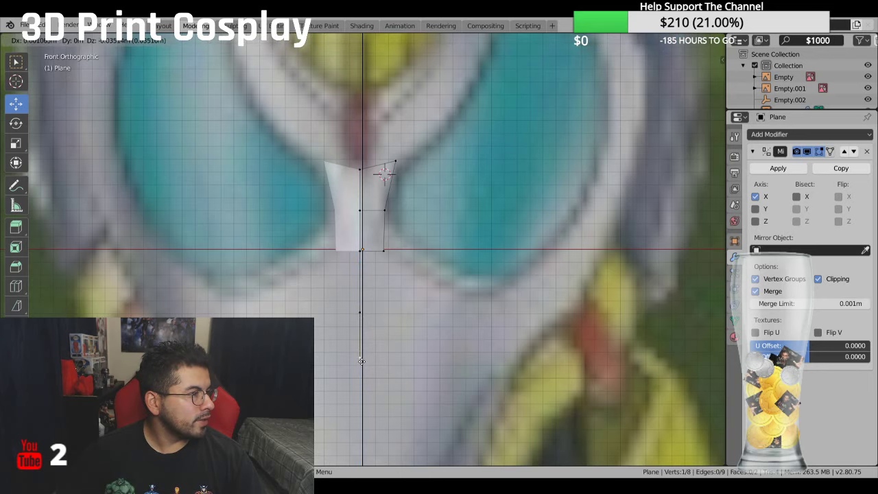
pyautogui.click(362, 361)
pyautogui.scroll(-1, 361, 361)
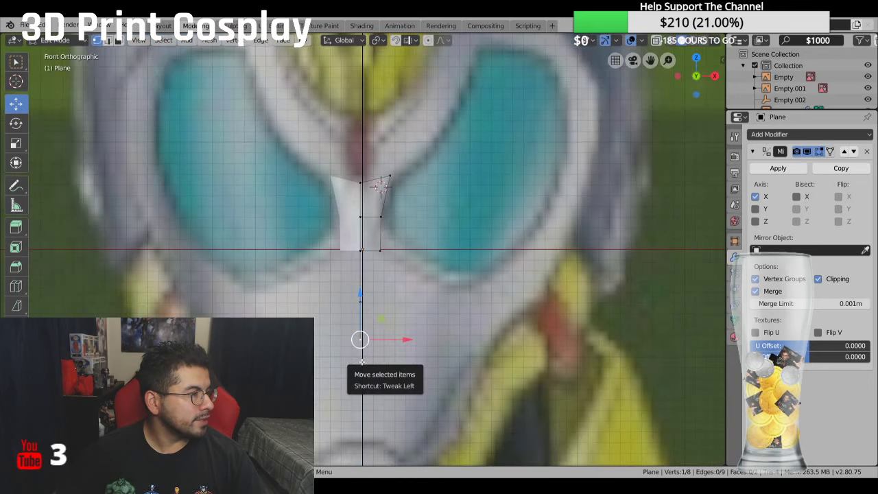
pyautogui.press('e')
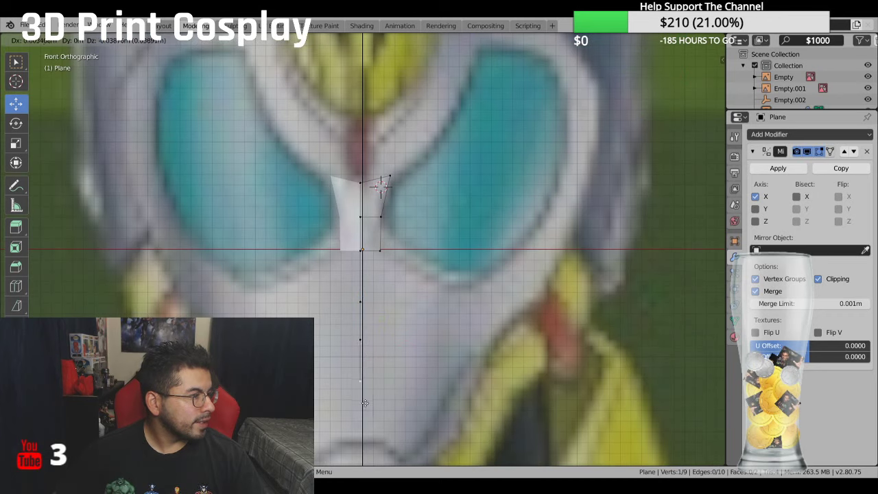
pyautogui.click(366, 415)
pyautogui.press('e')
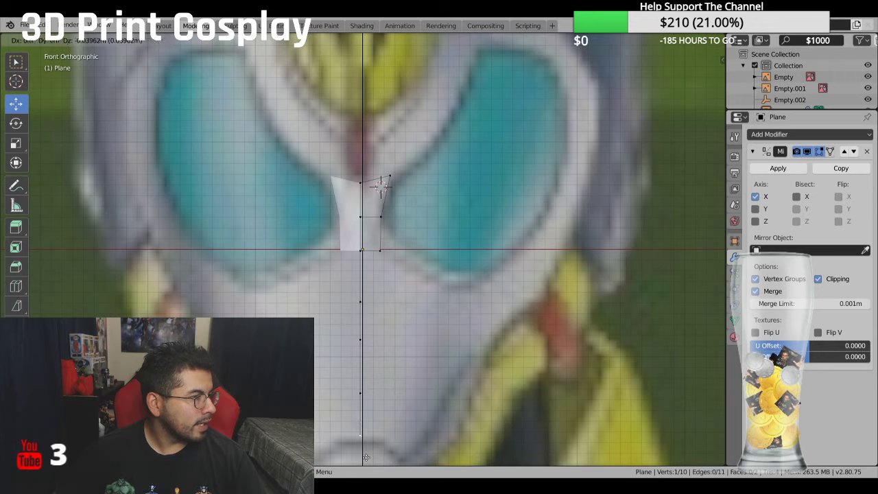
pyautogui.click(365, 458)
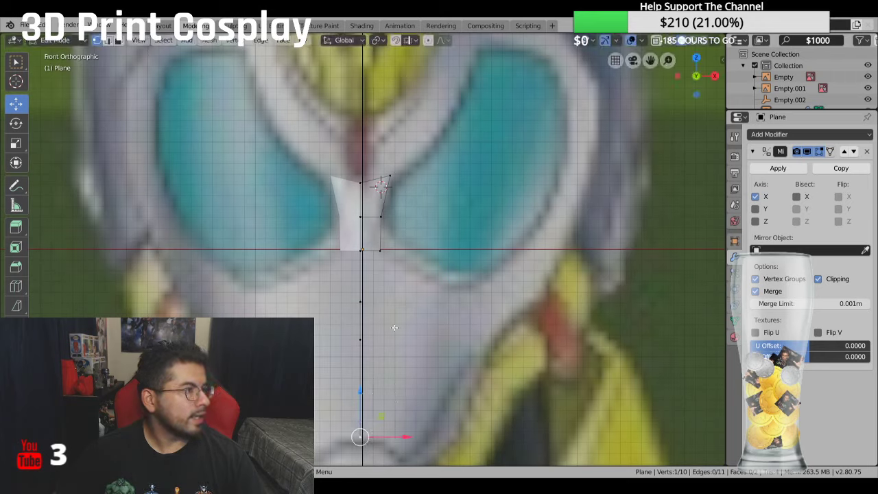
# Step: Extrude the four centre-line vertices, then undo that extrusion
pyautogui.click(361, 301)
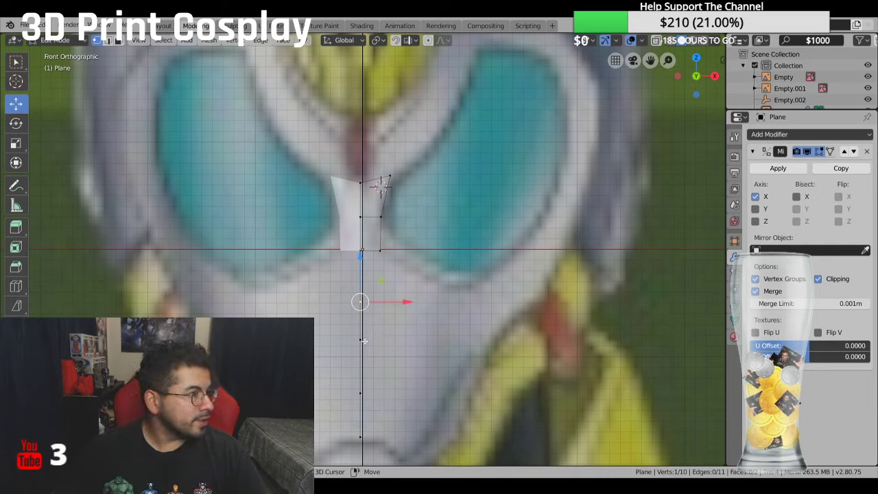
pyautogui.keyDown('shift'); pyautogui.click(371, 342); pyautogui.keyUp('shift')
pyautogui.keyDown('shift'); pyautogui.click(371, 389); pyautogui.keyUp('shift')
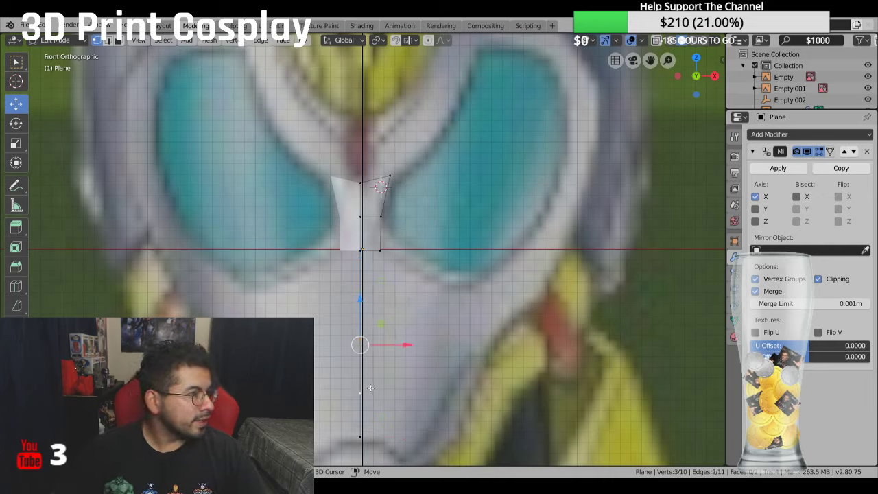
pyautogui.keyDown('shift'); pyautogui.click(370, 435); pyautogui.keyUp('shift')
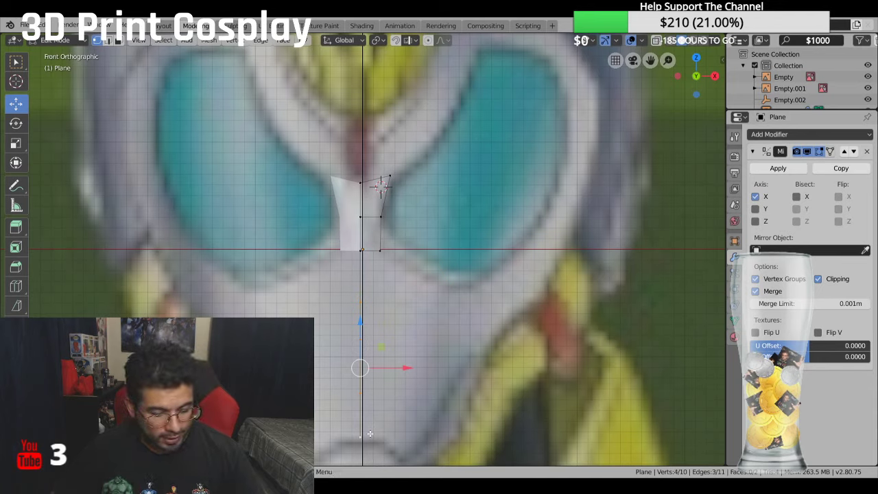
pyautogui.press('e')
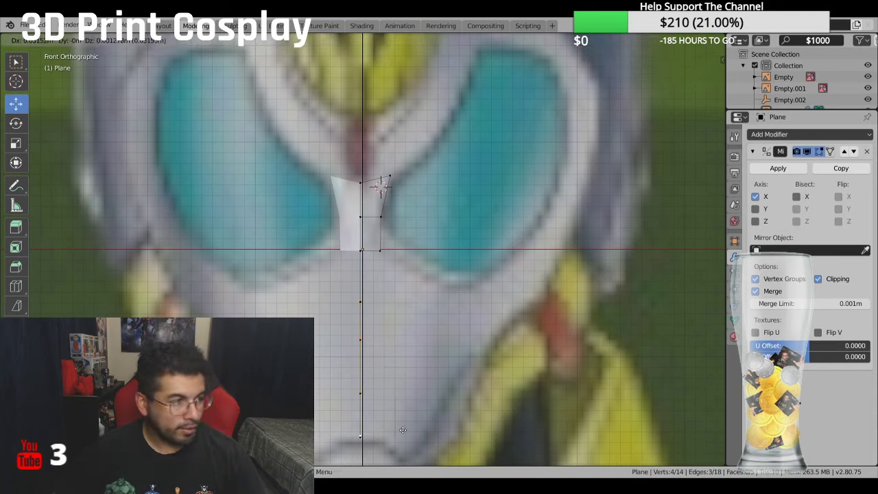
pyautogui.click(402, 430)
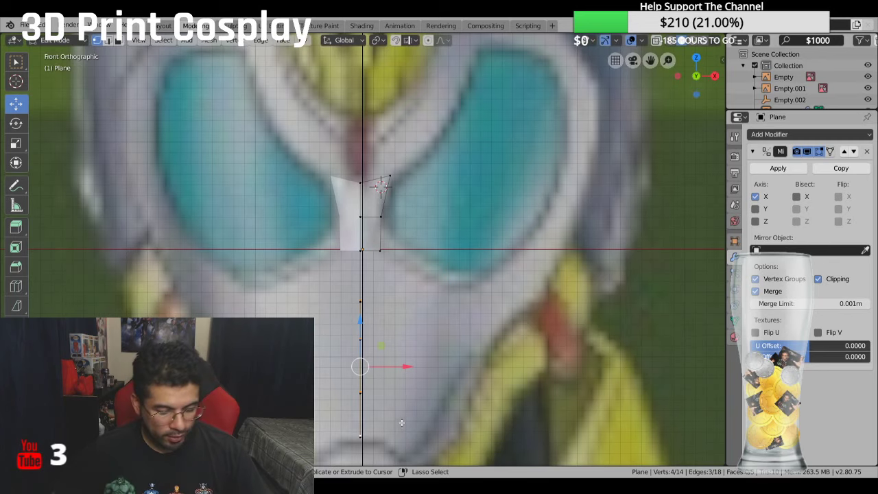
pyautogui.press('g')
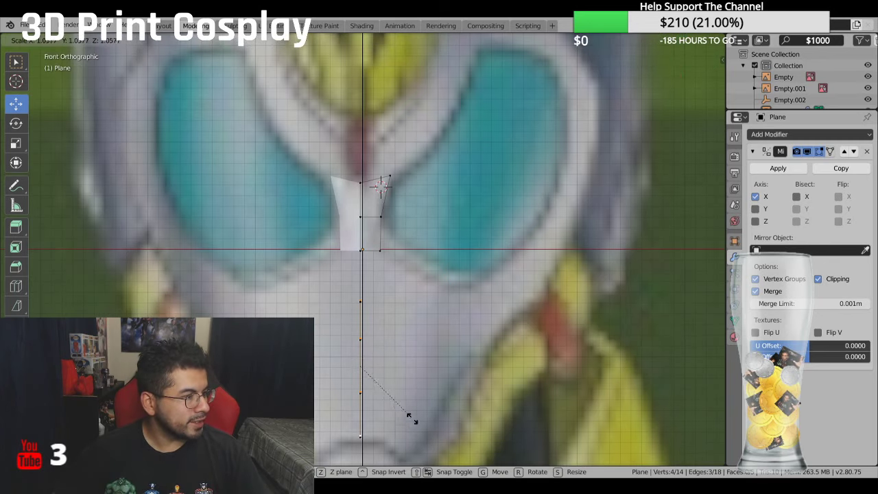
pyautogui.click(412, 416)
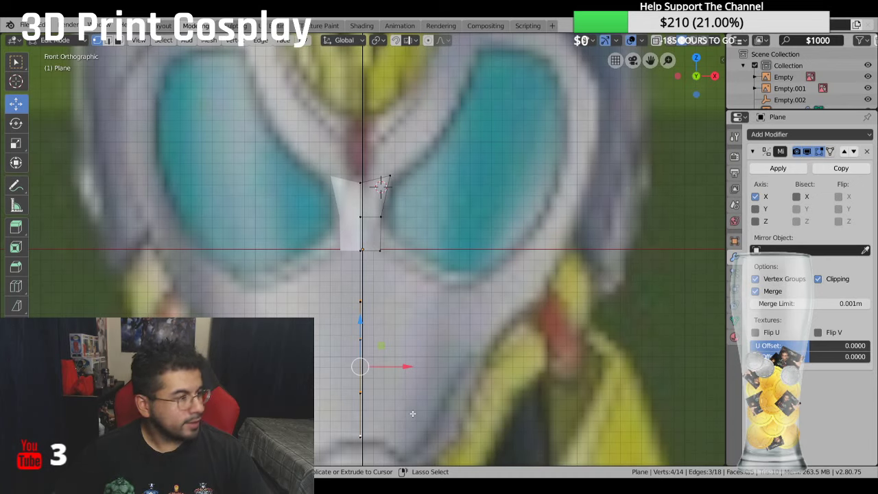
pyautogui.hotkey('ctrl', 'z')
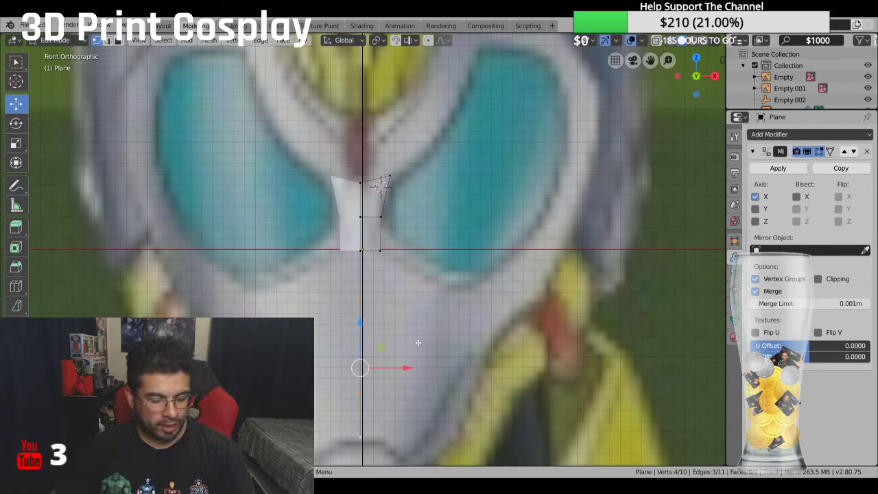
# Step: Extrude the vertical edge column into faces and turn on the Mirror modifier's clipping
pyautogui.press('e')
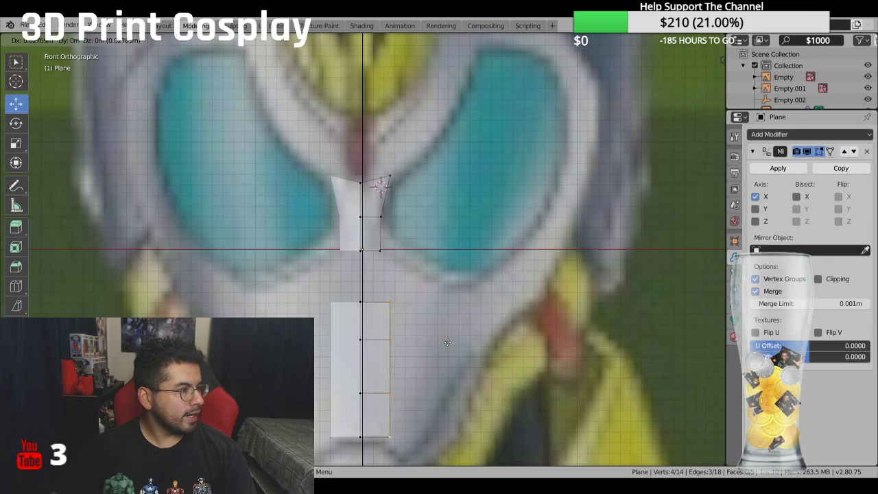
pyautogui.click(445, 343)
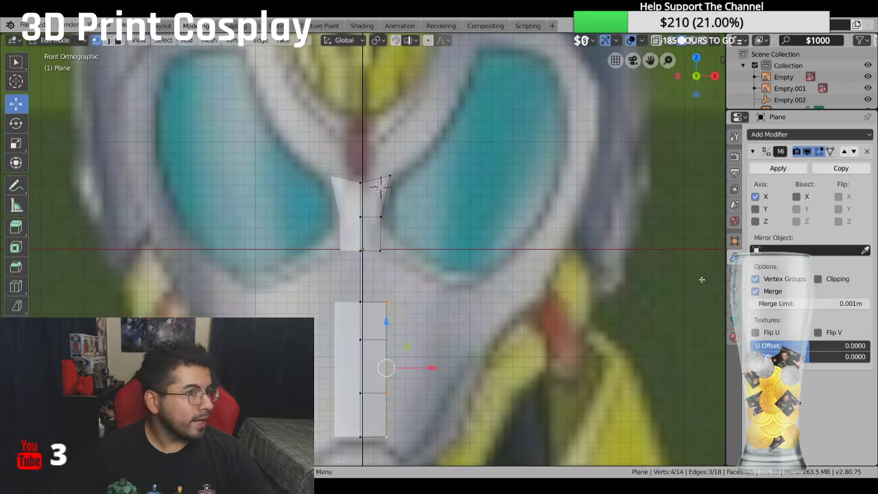
pyautogui.click(818, 278)
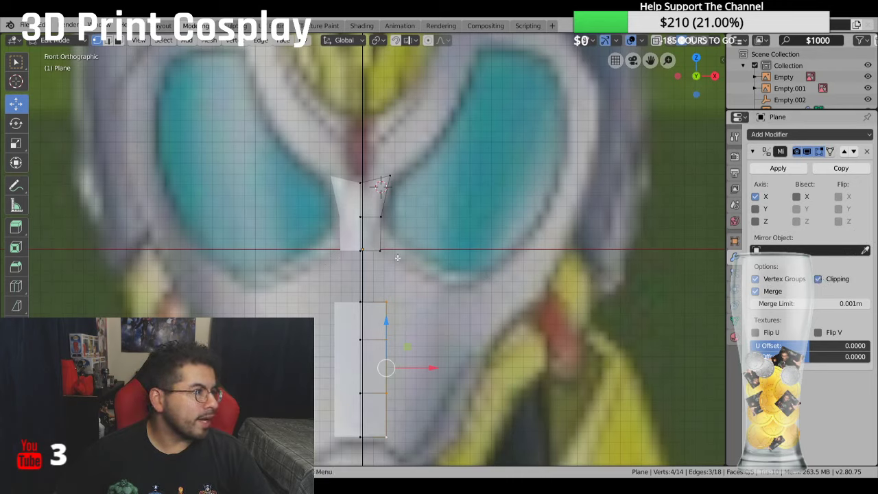
# Step: Fill a face between the strip's top vertices and the nose piece
pyautogui.click(357, 255)
pyautogui.keyDown('shift'); pyautogui.click(376, 309); pyautogui.keyUp('shift')
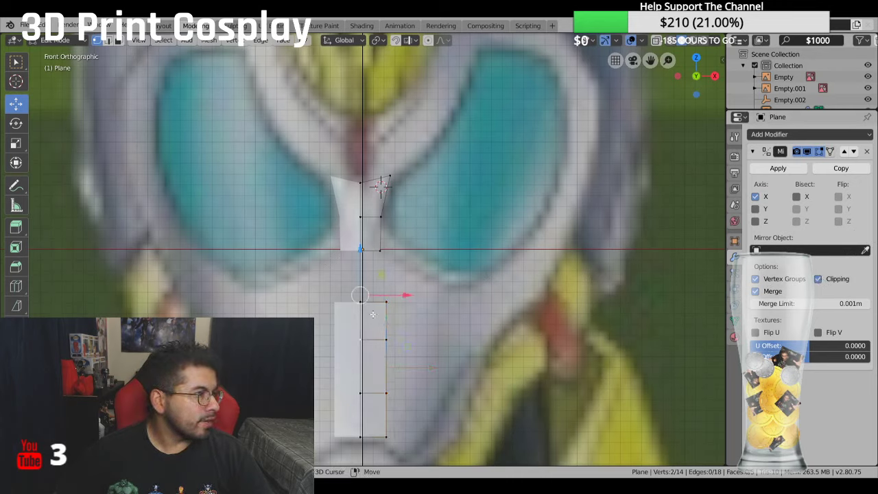
pyautogui.keyDown('shift'); pyautogui.click(379, 248); pyautogui.keyUp('shift')
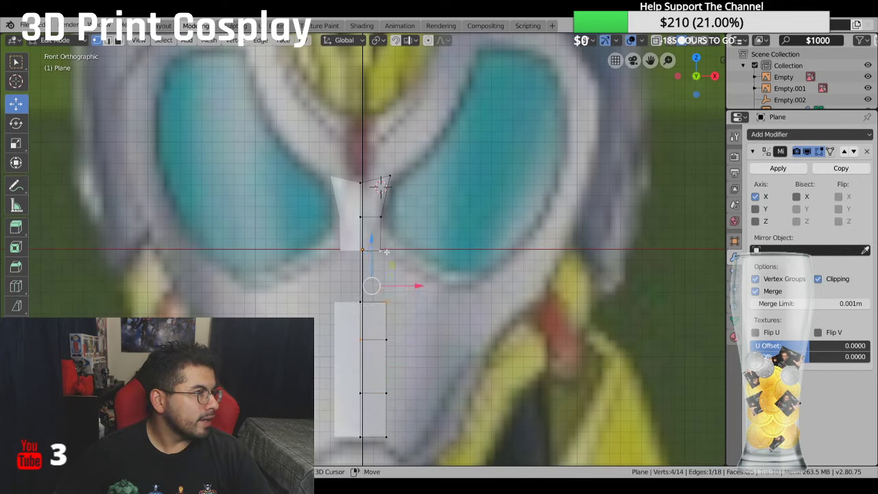
pyautogui.moveTo(437, 273); pyautogui.dragTo(433, 278, button='middle')
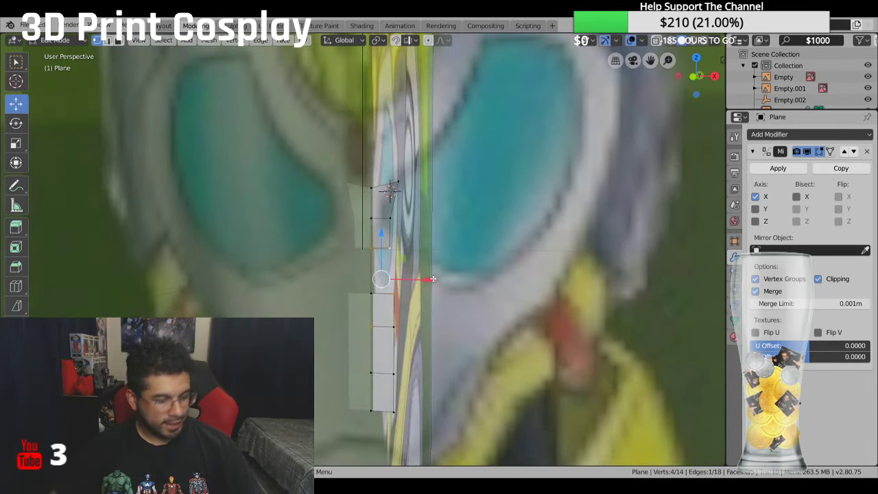
pyautogui.press('f')
pyautogui.press('KP_1')
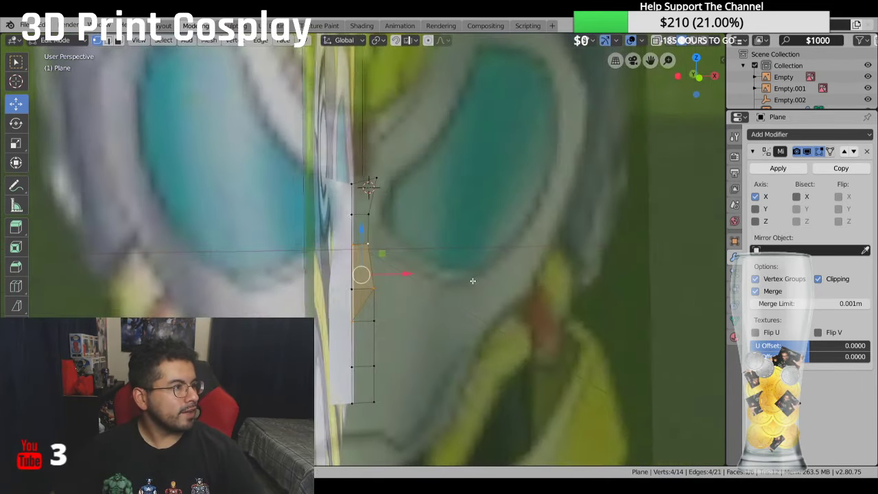
pyautogui.scroll(2, 467, 279)
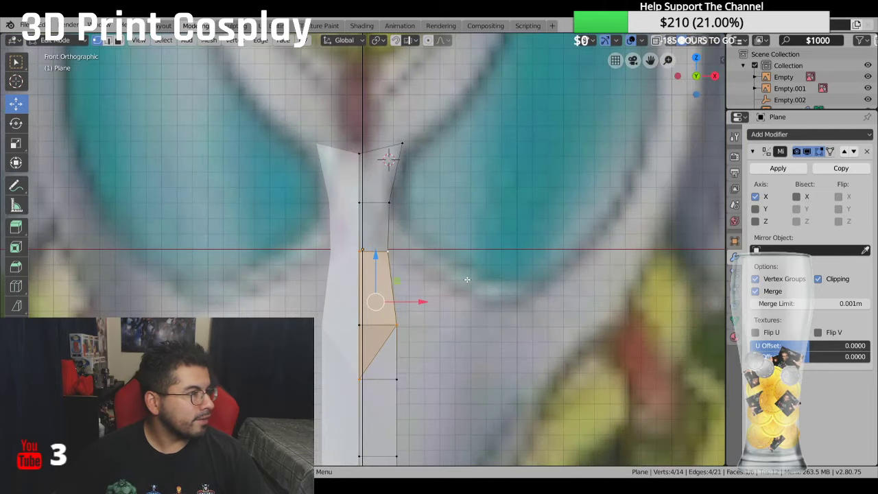
# Step: Delete the extra surrounding faces and refill a single face across the gap
pyautogui.click(420, 317)
pyautogui.click(371, 344)
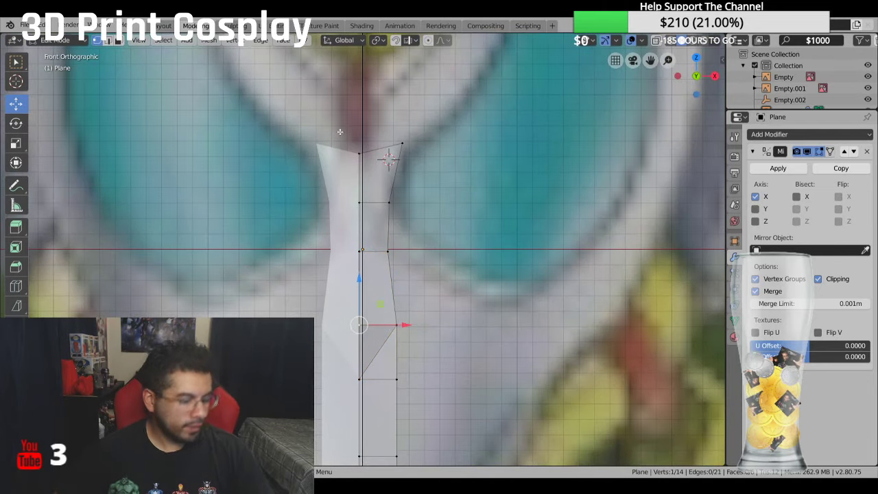
pyautogui.press('ctrl+KP_Add')
pyautogui.press('x')
pyautogui.click(302, 167)
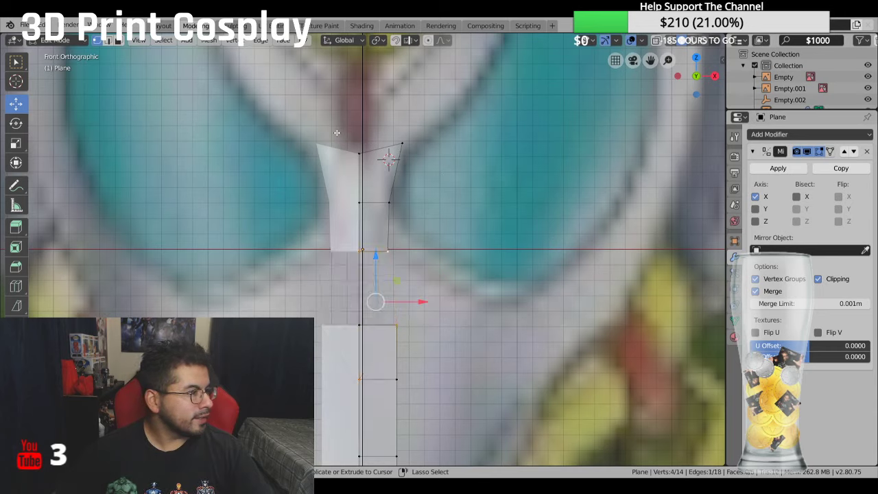
pyautogui.keyDown('shift'); pyautogui.click(354, 386); pyautogui.keyUp('shift')
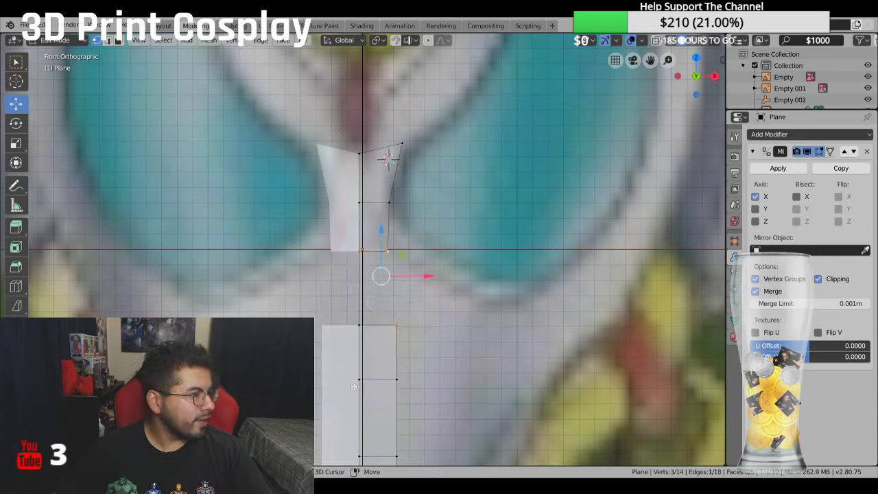
pyautogui.keyDown('shift'); pyautogui.click(358, 326); pyautogui.keyUp('shift')
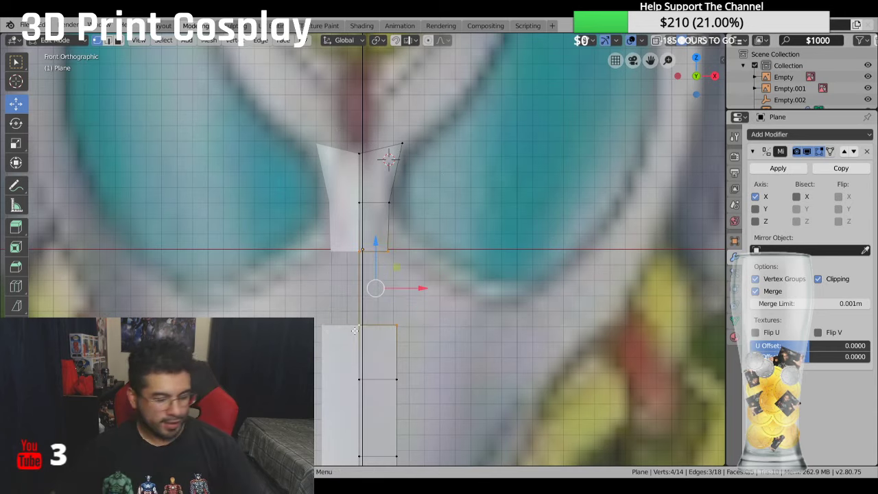
pyautogui.press('f')
pyautogui.hotkey('alt', 'a')
# Step: Select the centre strip's vertices and turn to the side view
pyautogui.press('KP_4')
pyautogui.press('KP_4')
pyautogui.press('KP_4')
pyautogui.press('KP_4')
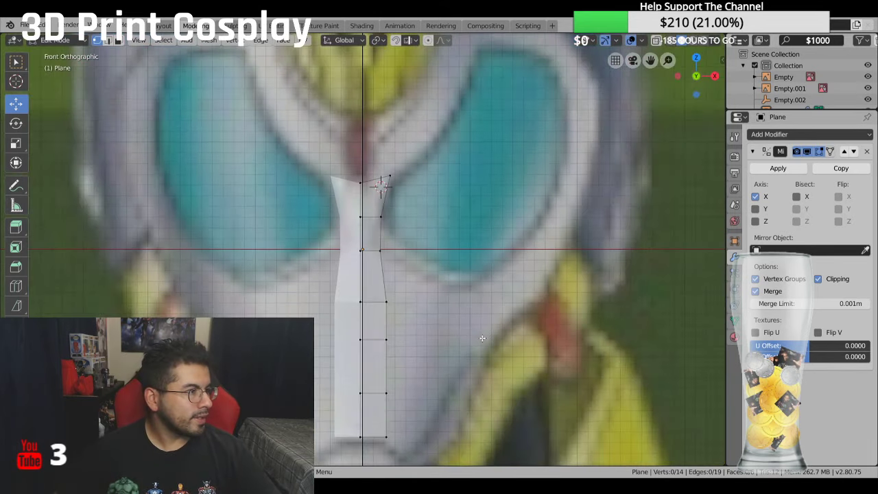
pyautogui.press('KP_4')
pyautogui.press('KP_4')
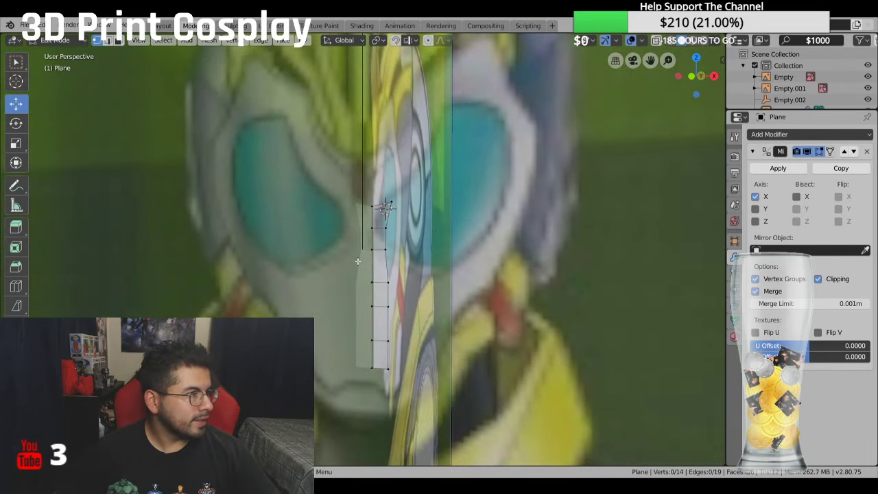
pyautogui.click(387, 280)
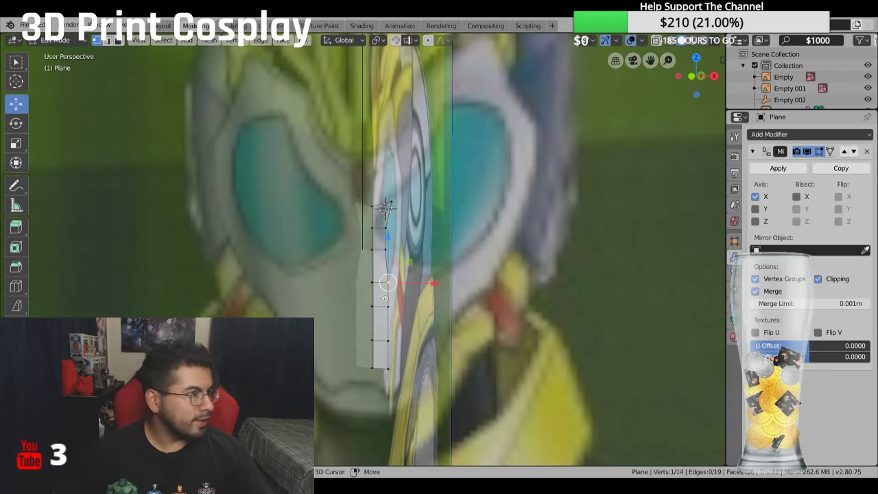
pyautogui.keyDown('shift'); pyautogui.click(388, 322); pyautogui.keyUp('shift')
pyautogui.keyDown('shift'); pyautogui.click(388, 338); pyautogui.keyUp('shift')
pyautogui.keyDown('shift'); pyautogui.click(388, 353); pyautogui.keyUp('shift')
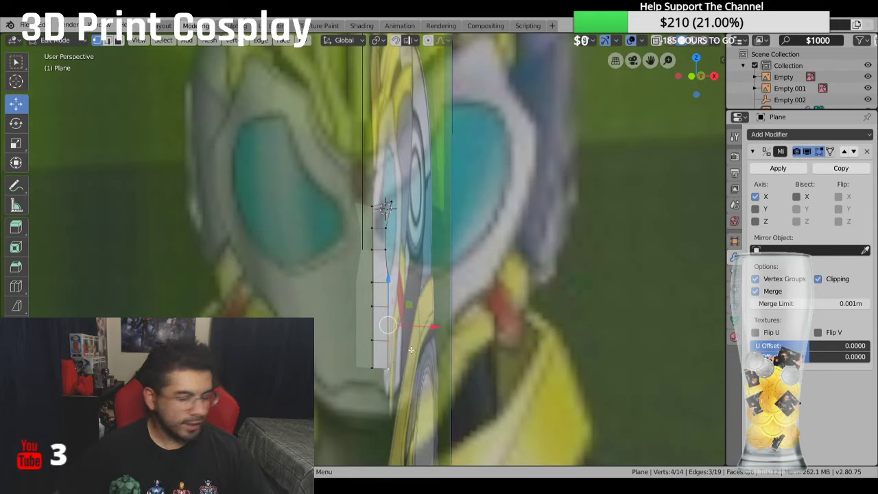
pyautogui.press('KP_5')
pyautogui.press('KP_6')
pyautogui.press('KP_6')
# Step: Select the lower strip vertices and nudge them slightly in the right side view
pyautogui.press('KP_4')
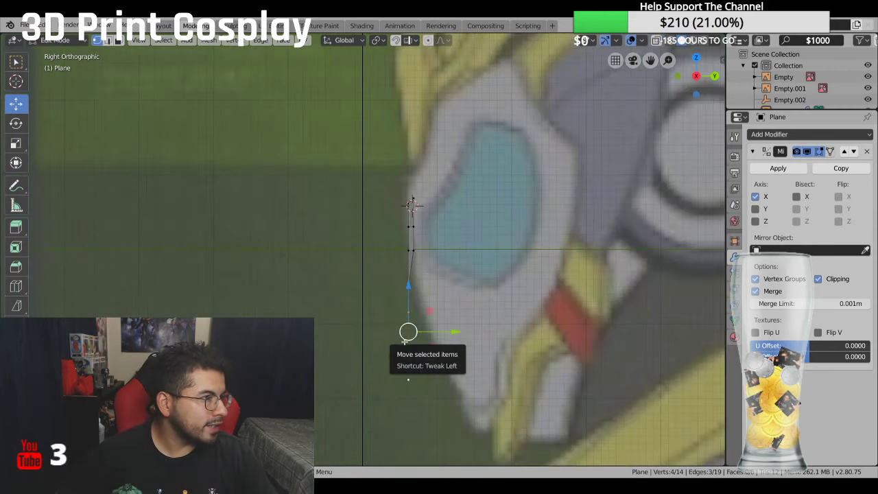
pyautogui.press('KP_6')
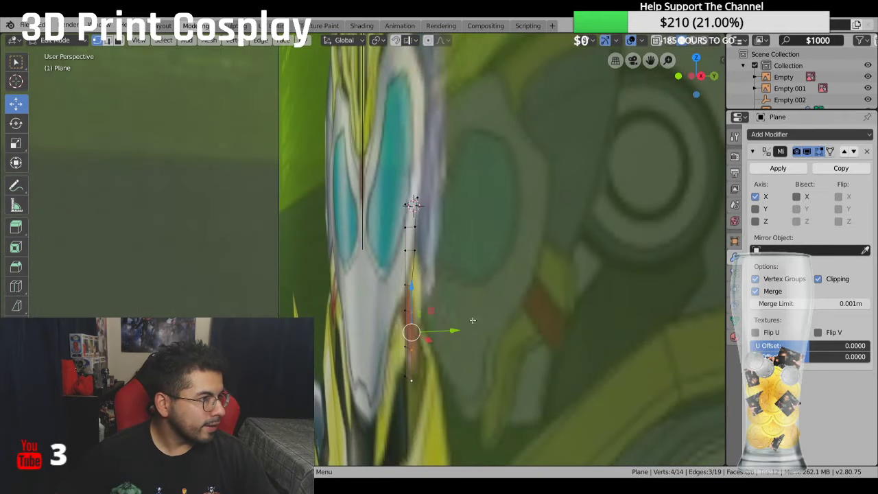
pyautogui.press('KP_4')
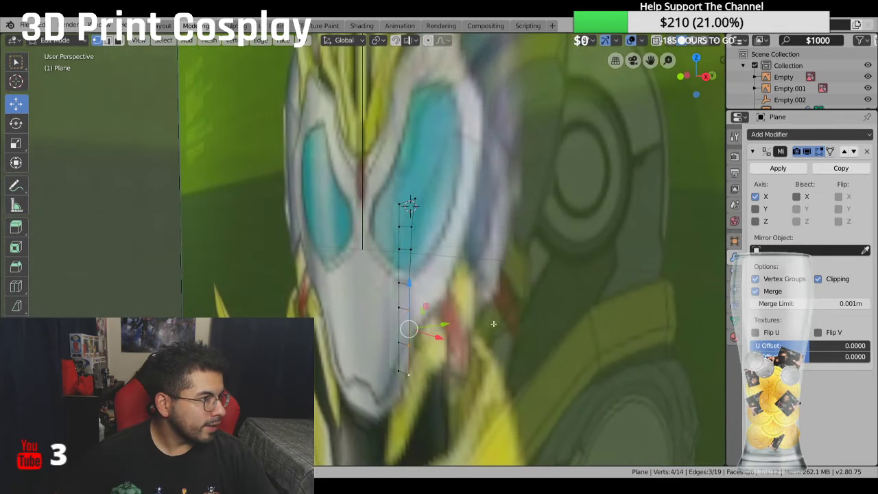
pyautogui.keyDown('shift'); pyautogui.click(399, 301); pyautogui.keyUp('shift')
pyautogui.keyDown('shift'); pyautogui.click(398, 322); pyautogui.keyUp('shift')
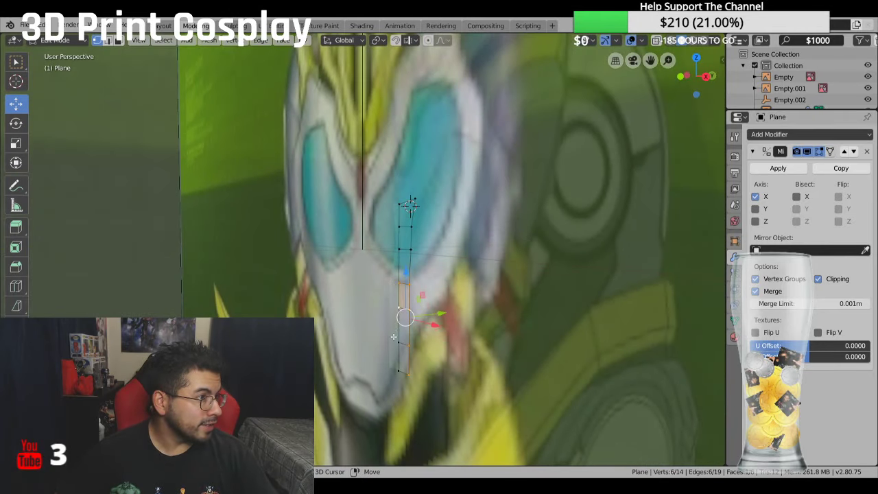
pyautogui.keyDown('shift'); pyautogui.click(397, 343); pyautogui.keyUp('shift')
pyautogui.keyDown('shift'); pyautogui.click(398, 367); pyautogui.keyUp('shift')
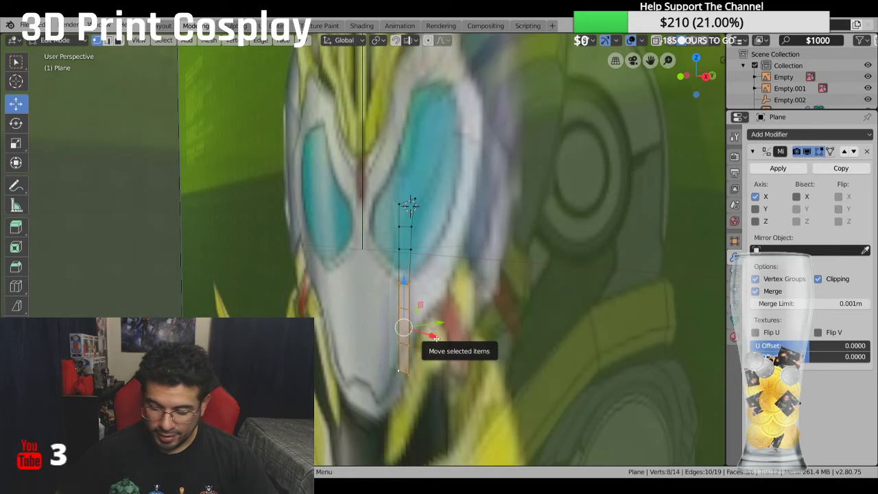
pyautogui.press('KP_3')
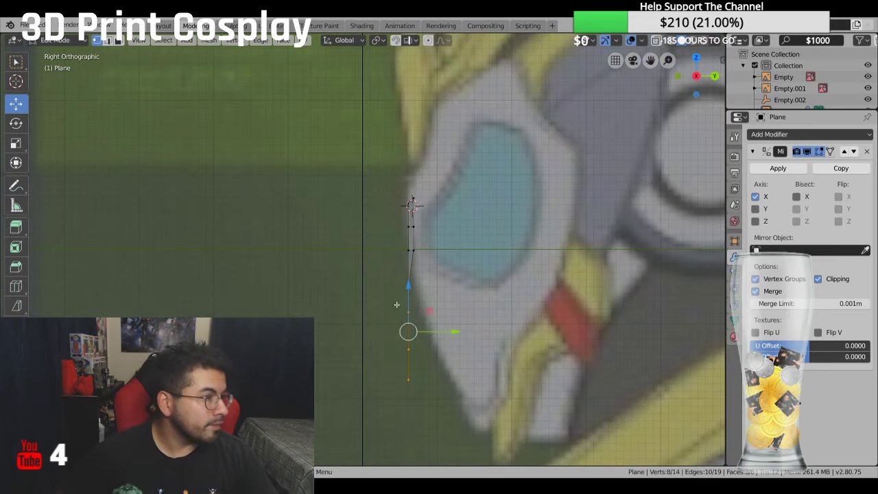
pyautogui.moveTo(469, 335); pyautogui.dragTo(464, 332)
# Step: Box-select the lower part of the vertex chain and shift it right to follow the side profile
pyautogui.click(440, 300)
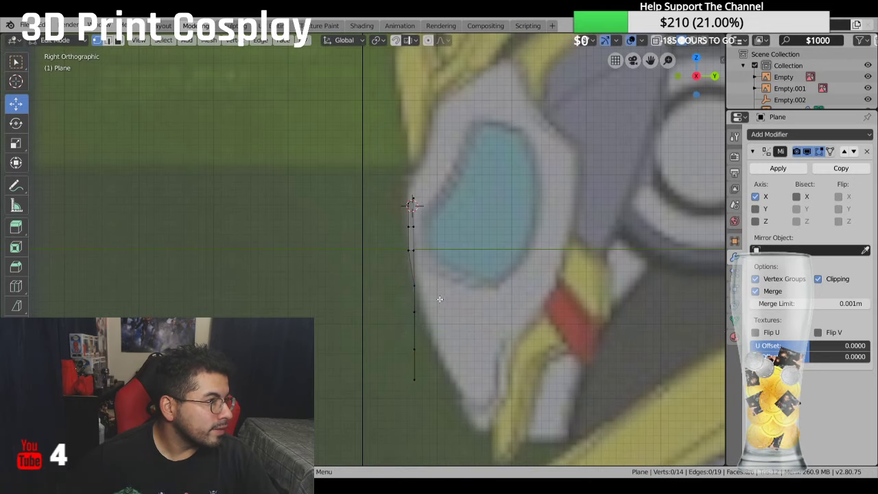
pyautogui.moveTo(384, 287); pyautogui.dragTo(426, 314, button='middle')
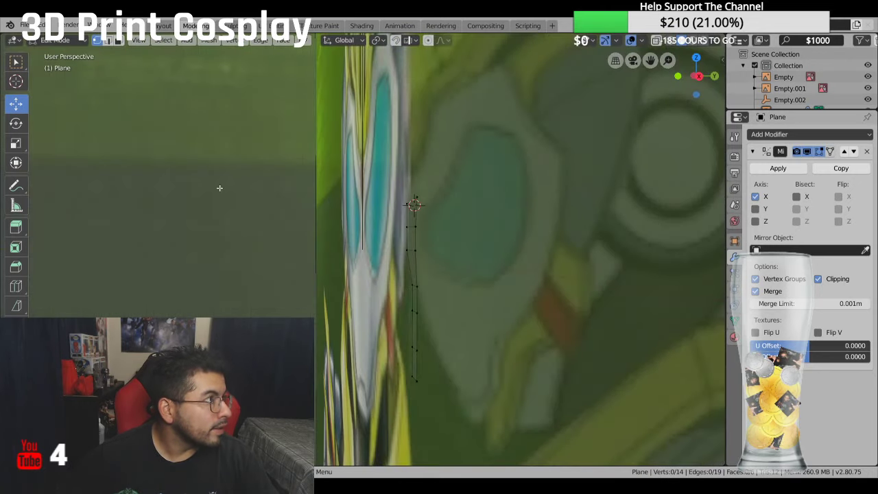
pyautogui.click(16, 62)
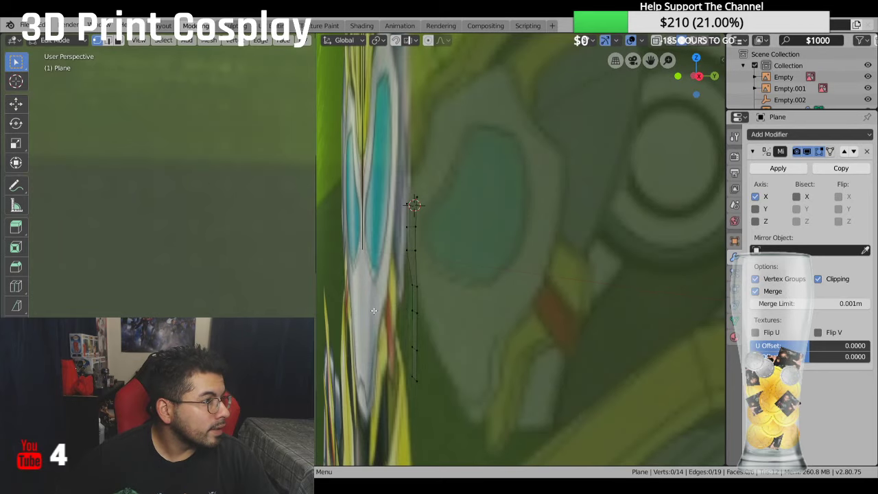
pyautogui.moveTo(401, 304); pyautogui.dragTo(451, 386)
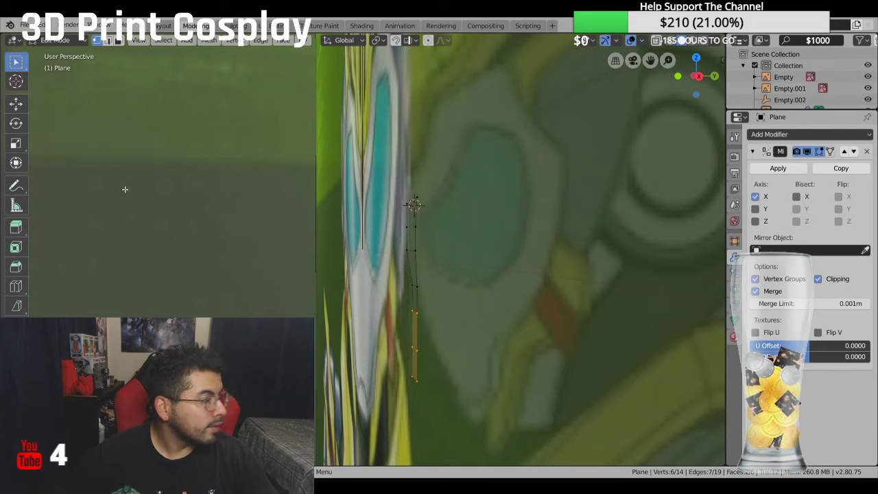
pyautogui.press('KP_3')
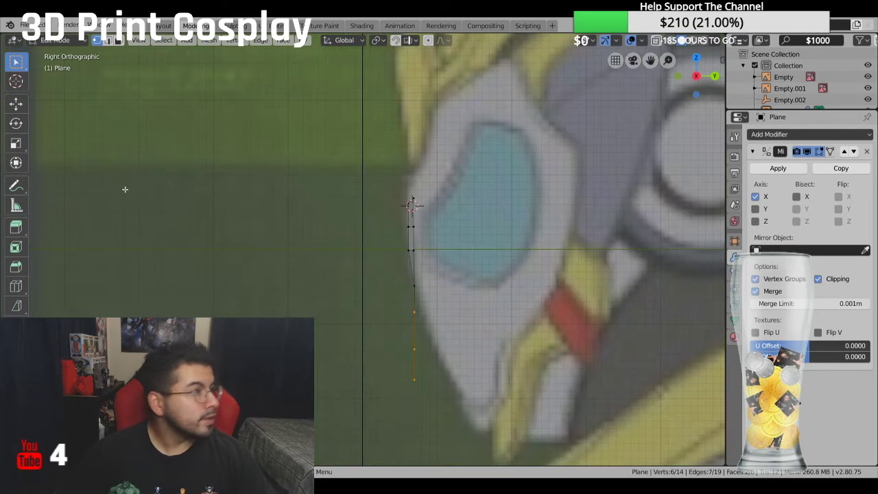
pyautogui.click(25, 105)
pyautogui.moveTo(463, 348); pyautogui.dragTo(470, 349)
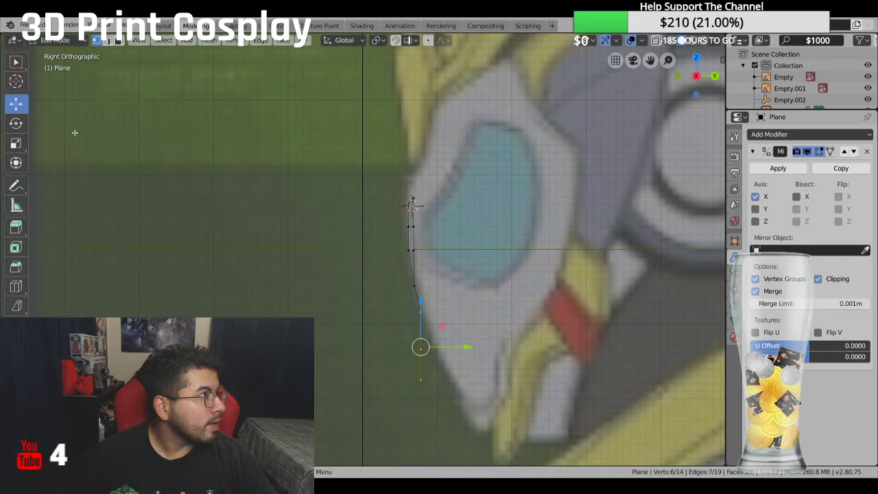
# Step: Box-select only the bottom vertices and move them right onto the jaw outline
pyautogui.click(16, 62)
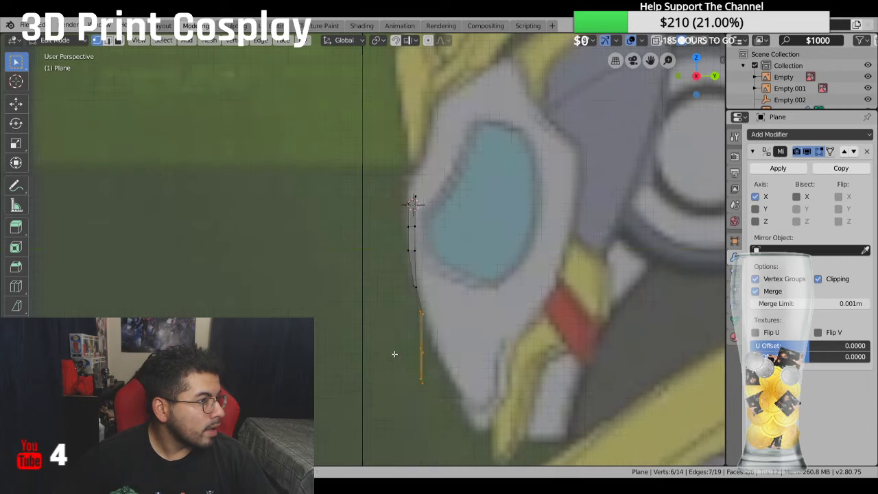
pyautogui.moveTo(399, 345); pyautogui.dragTo(413, 350, button='middle')
pyautogui.moveTo(405, 337); pyautogui.dragTo(457, 401)
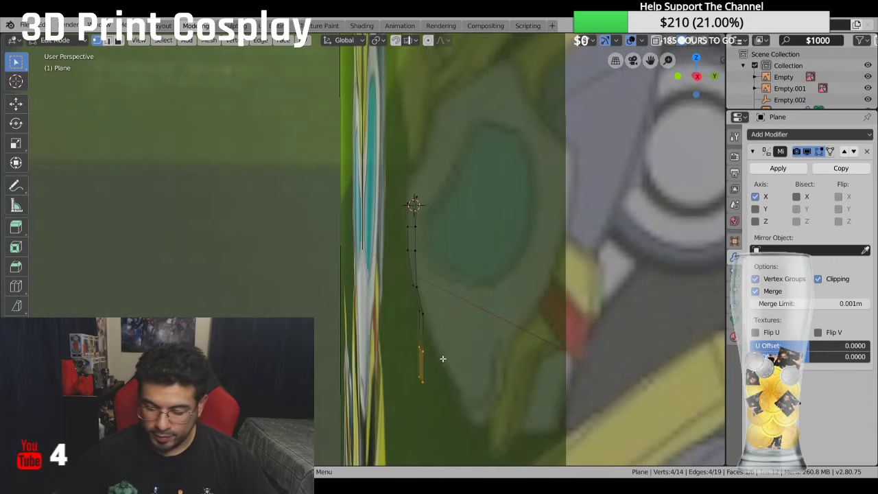
pyautogui.press('KP_3')
pyautogui.click(15, 103)
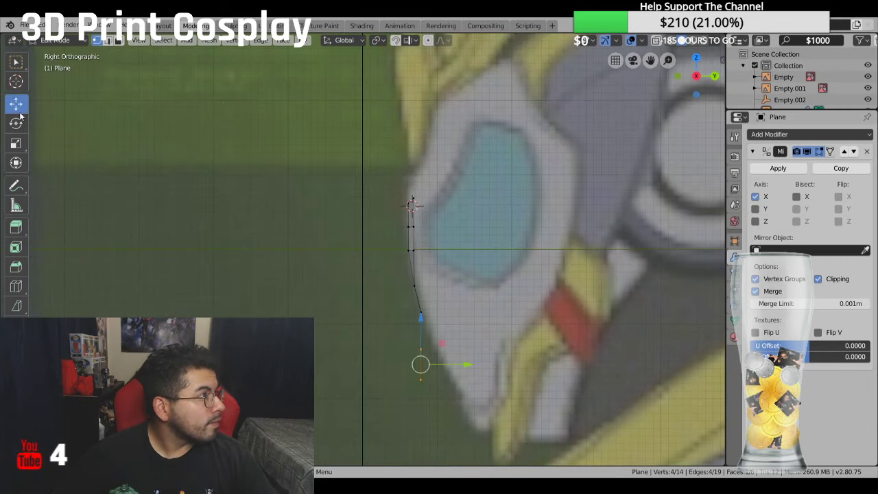
pyautogui.moveTo(466, 366); pyautogui.dragTo(477, 368)
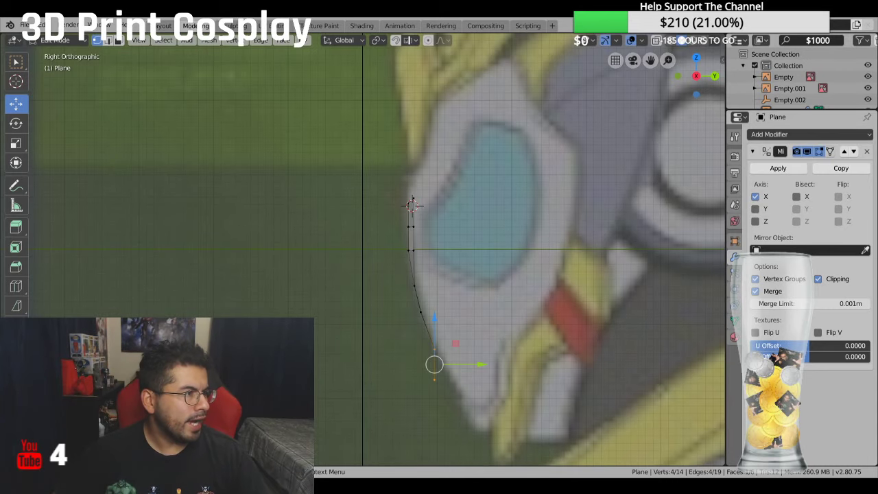
# Step: Box-select the bottom two vertices and move them right along the reference outline
pyautogui.moveTo(549, 233)
pyautogui.mouseDown(button='middle')
pyautogui.moveTo(535, 233)
pyautogui.moveTo(569, 232)
pyautogui.moveTo(559, 231)
pyautogui.mouseUp(button='middle')
pyautogui.moveTo(521, 325); pyautogui.dragTo(542, 329, button='middle')
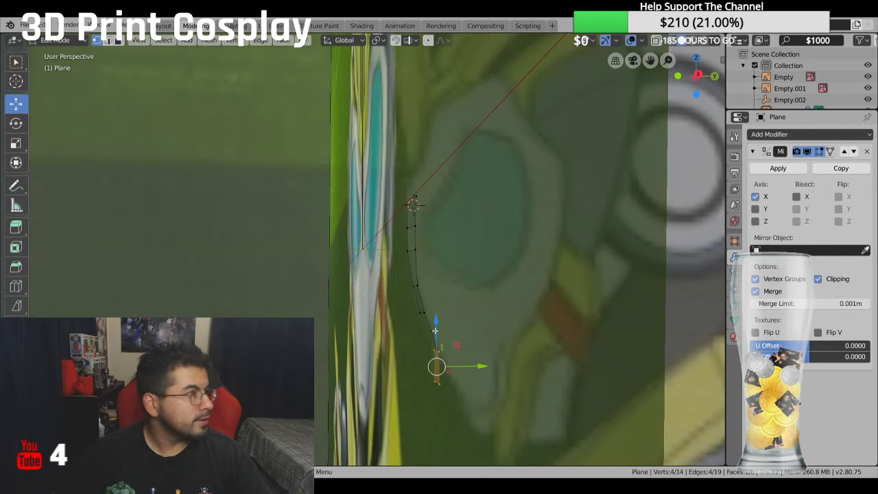
pyautogui.click(16, 62)
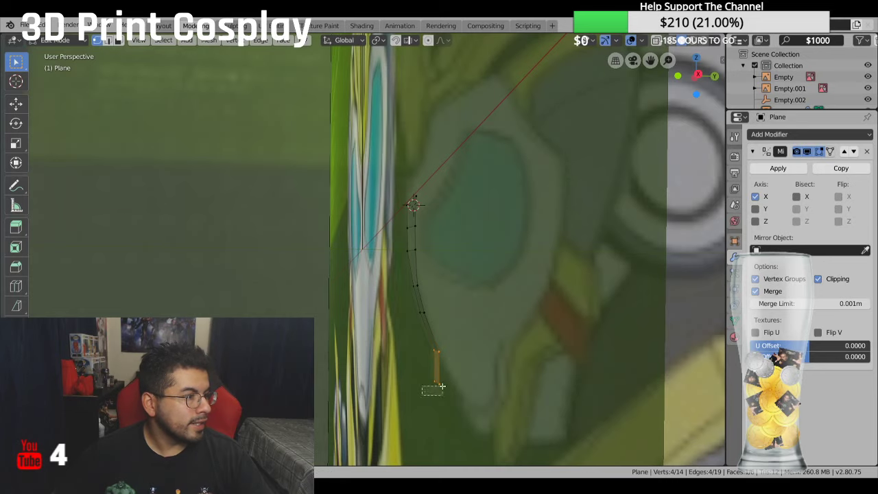
pyautogui.moveTo(422, 395); pyautogui.dragTo(453, 375)
pyautogui.press('KP_3')
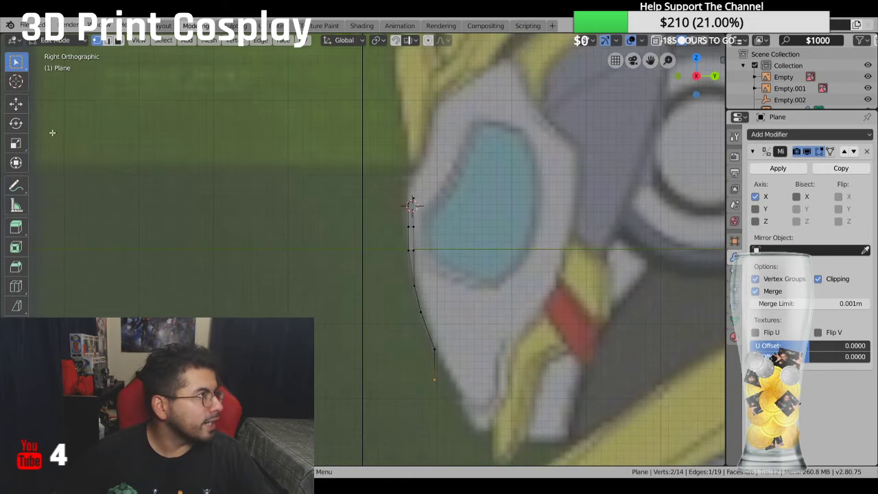
pyautogui.click(16, 105)
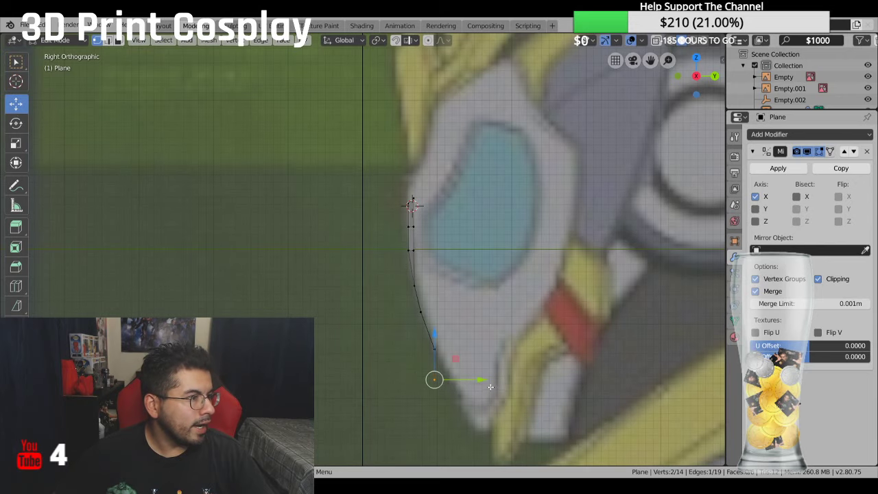
pyautogui.moveTo(483, 380); pyautogui.dragTo(496, 380)
# Step: Select four lower edge vertices and bend them right onto the chin curve
pyautogui.moveTo(420, 315); pyautogui.dragTo(426, 297, button='middle')
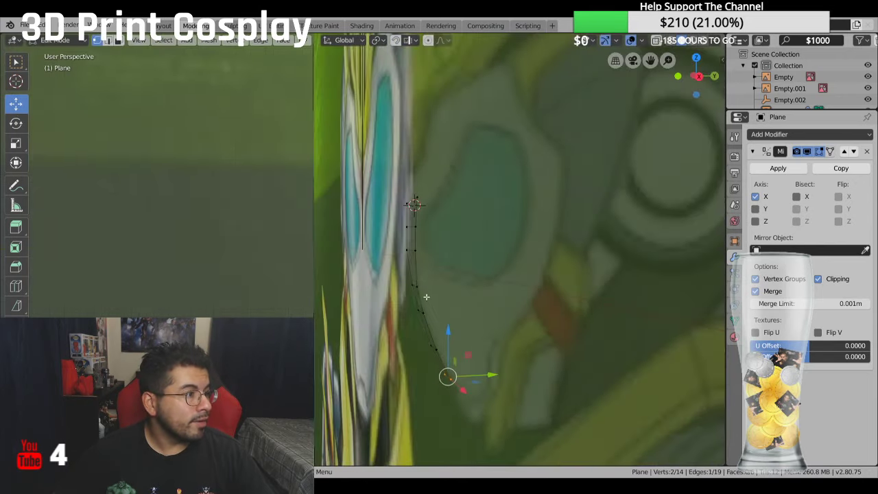
pyautogui.click(417, 284)
pyautogui.keyDown('shift'); pyautogui.click(438, 307); pyautogui.keyUp('shift')
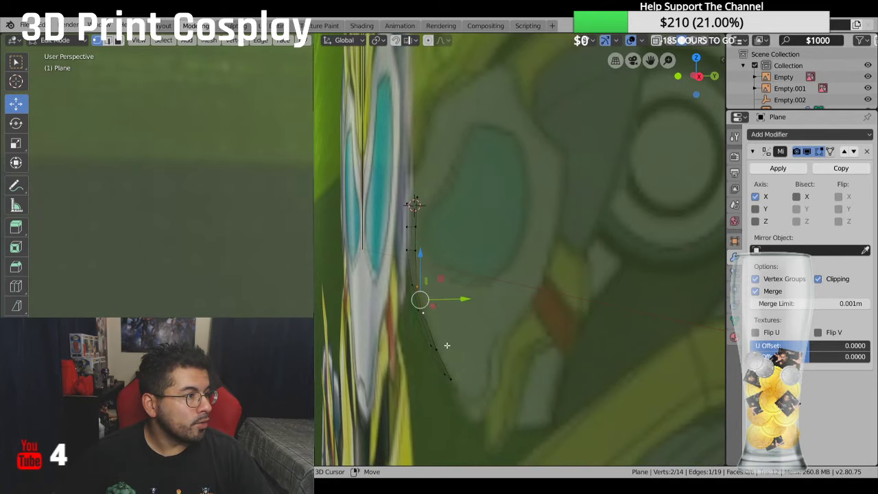
pyautogui.keyDown('shift'); pyautogui.click(447, 345); pyautogui.keyUp('shift')
pyautogui.keyDown('shift'); pyautogui.click(455, 372); pyautogui.keyUp('shift')
pyautogui.press('KP_3')
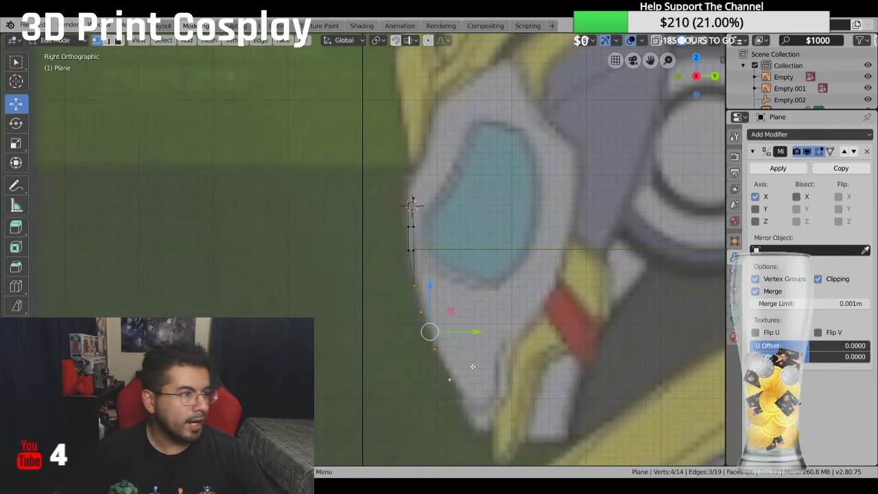
pyautogui.moveTo(473, 336); pyautogui.dragTo(482, 331)
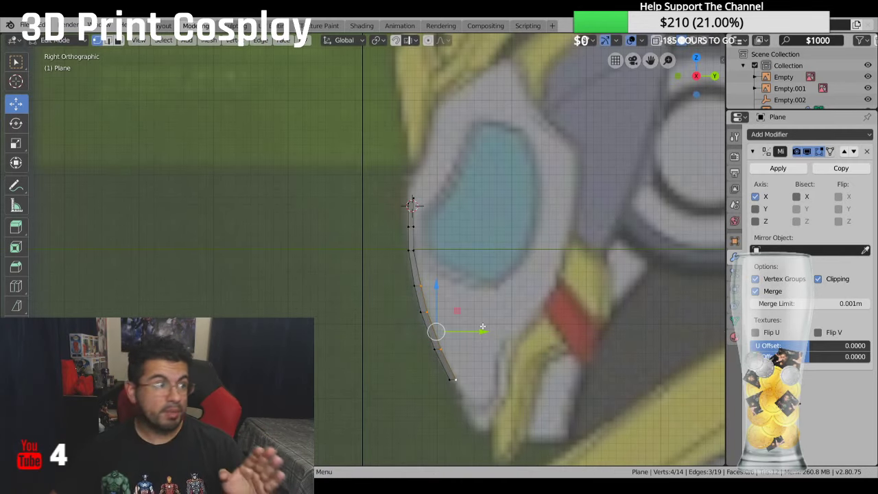
pyautogui.scroll(-3, 488, 318)
pyautogui.scroll(-4, 488, 317)
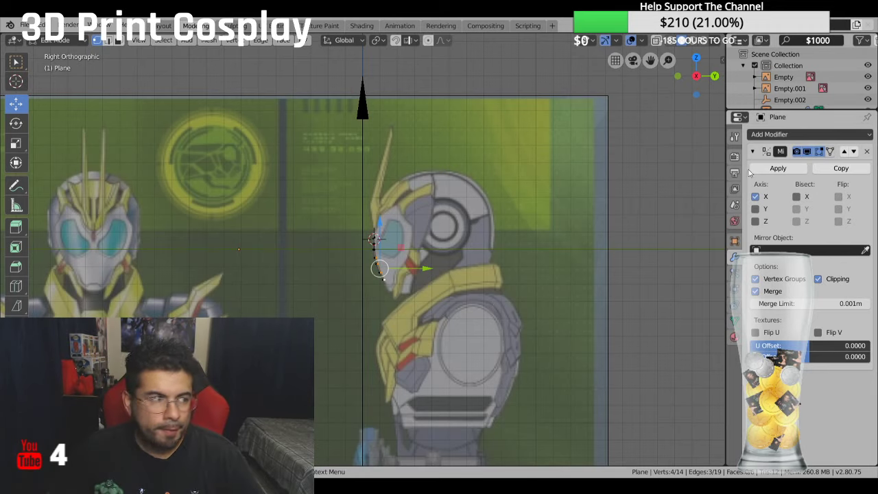
# Step: In front view, extrude the three lower edge vertices of the strip sideways
pyautogui.moveTo(545, 191); pyautogui.dragTo(470, 235, button='middle')
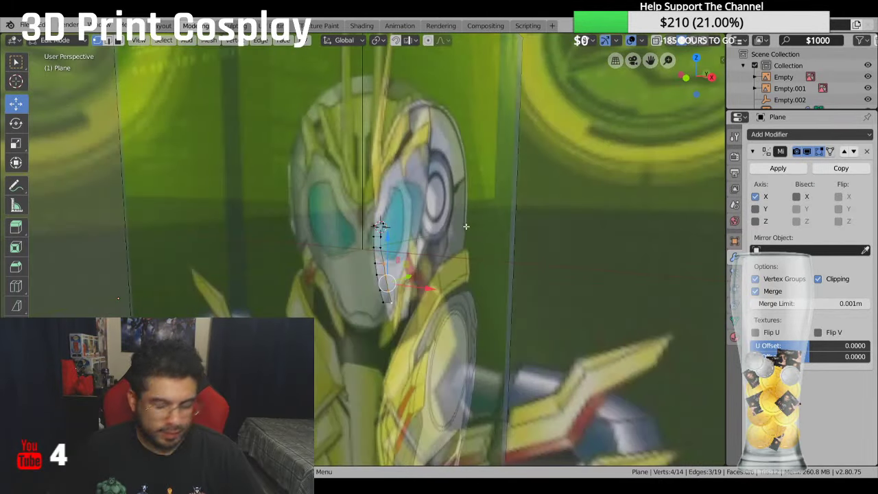
pyautogui.press('KP_1')
pyautogui.scroll(6, 466, 226)
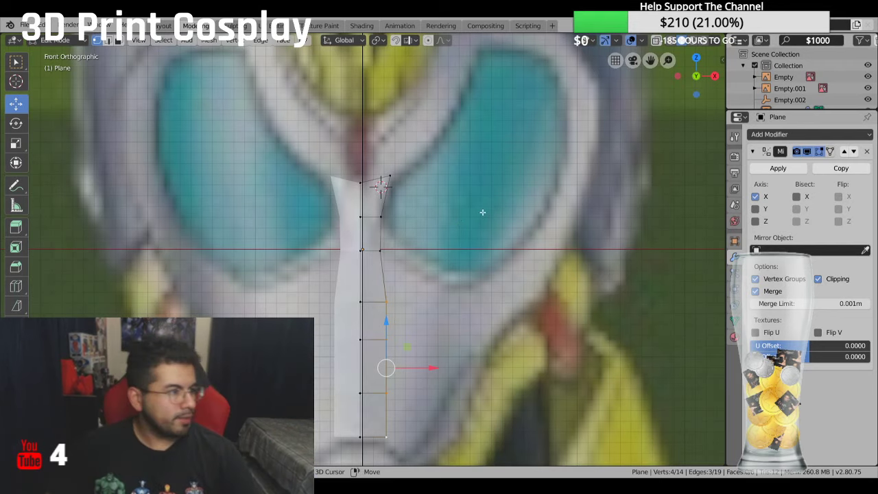
pyautogui.keyDown('shift'); pyautogui.moveTo(499, 290); pyautogui.dragTo(483, 213, button='middle'); pyautogui.keyUp('shift')
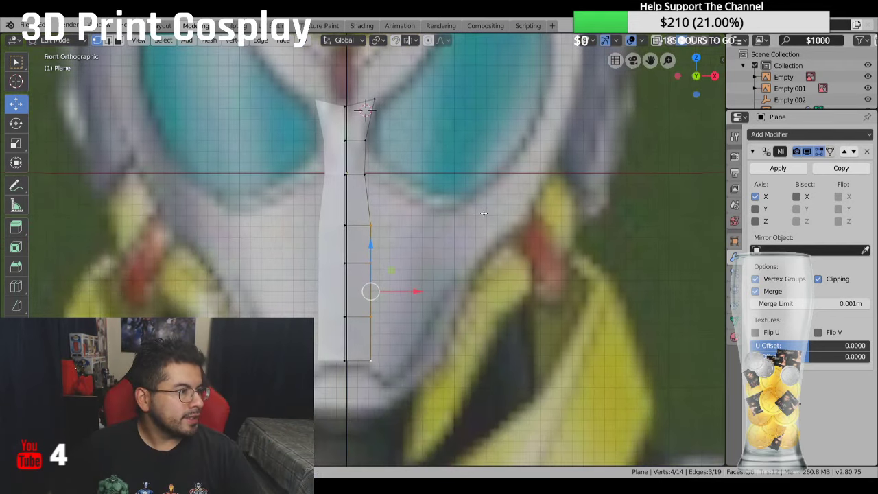
pyautogui.click(371, 225)
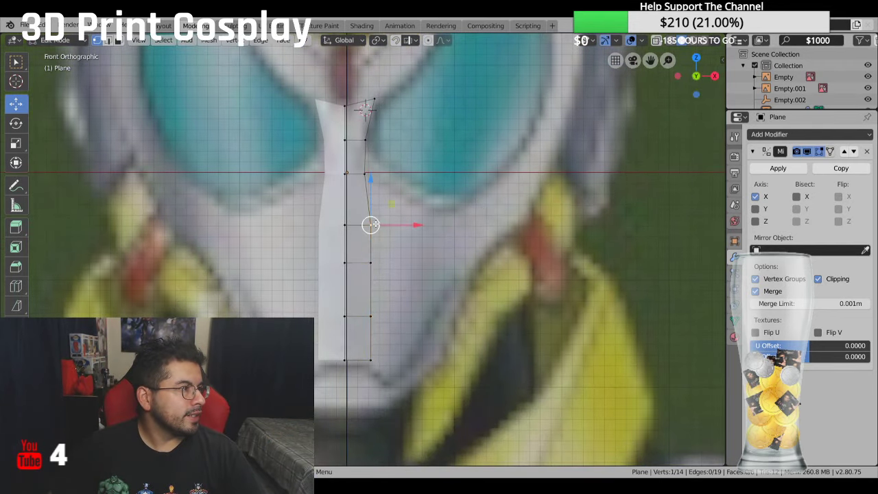
pyautogui.keyDown('shift'); pyautogui.click(376, 321); pyautogui.keyUp('shift')
pyautogui.keyDown('shift'); pyautogui.click(379, 362); pyautogui.keyUp('shift')
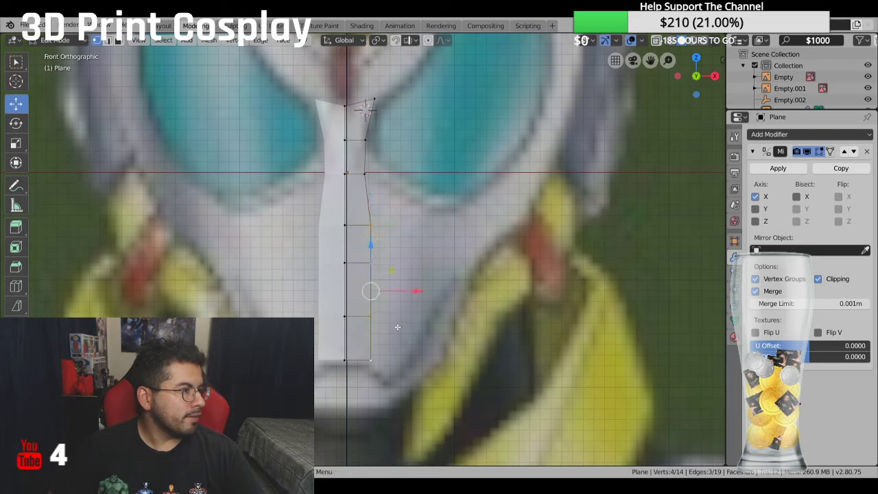
pyautogui.press('e')
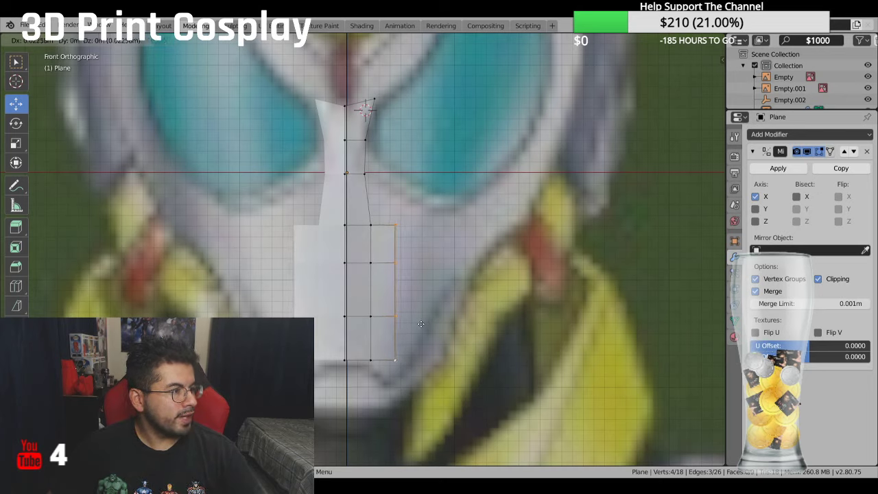
# Step: Place the extruded column and move its bottom-right corner vertex into a point
pyautogui.click(421, 325)
pyautogui.click(419, 335)
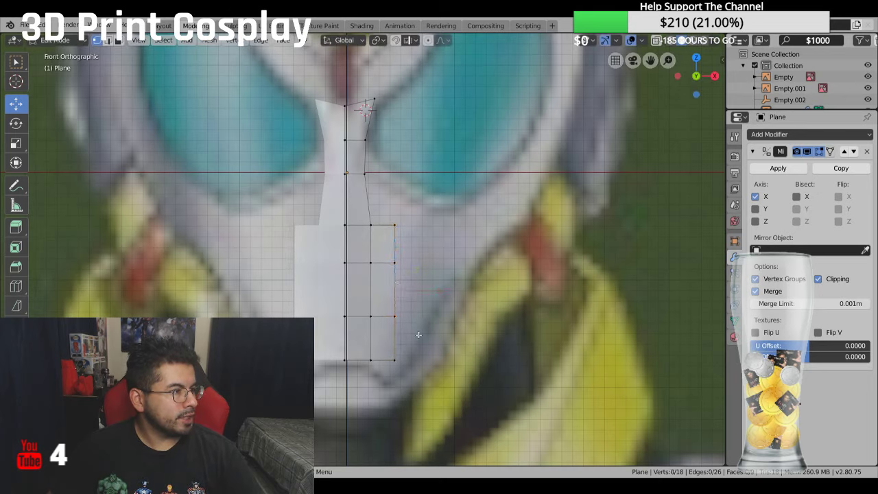
pyautogui.click(395, 359)
pyautogui.press('g')
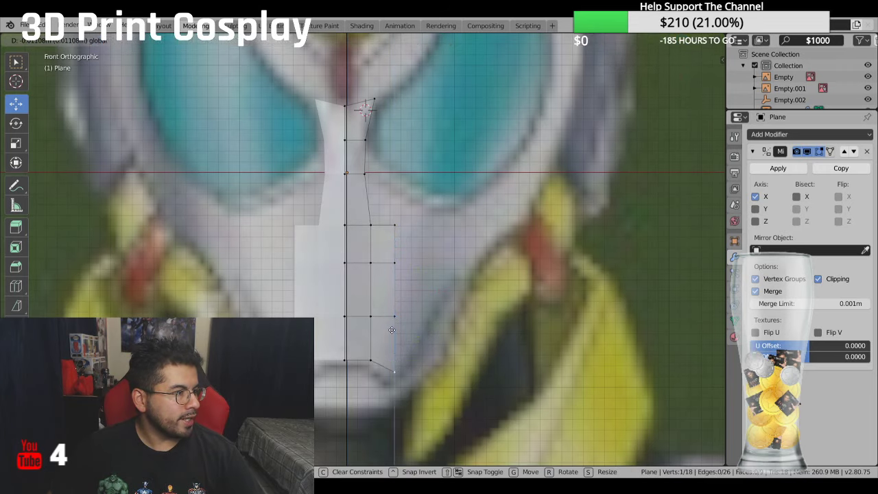
pyautogui.click(389, 339)
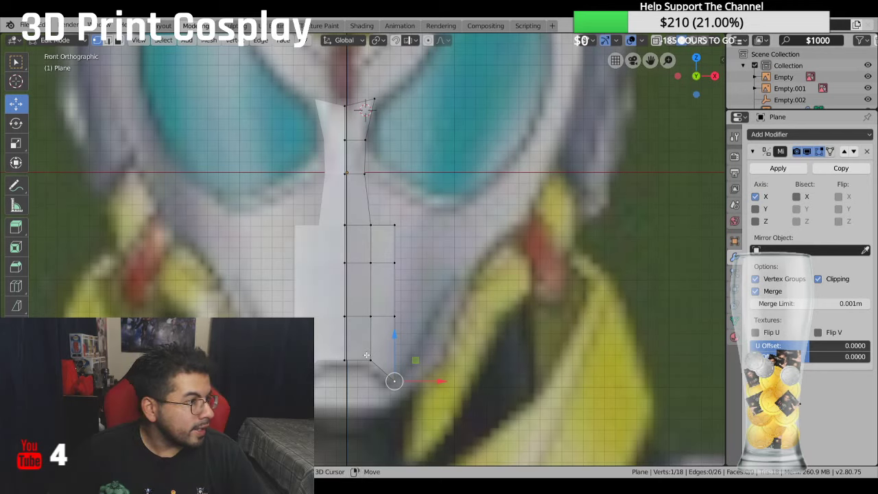
# Step: Select all vertices of the new column and nudge it slightly inward over the front reference
pyautogui.keyDown('shift'); pyautogui.click(369, 337); pyautogui.keyUp('shift')
pyautogui.keyDown('shift'); pyautogui.click(369, 318); pyautogui.keyUp('shift')
pyautogui.keyDown('shift'); pyautogui.click(392, 314); pyautogui.keyUp('shift')
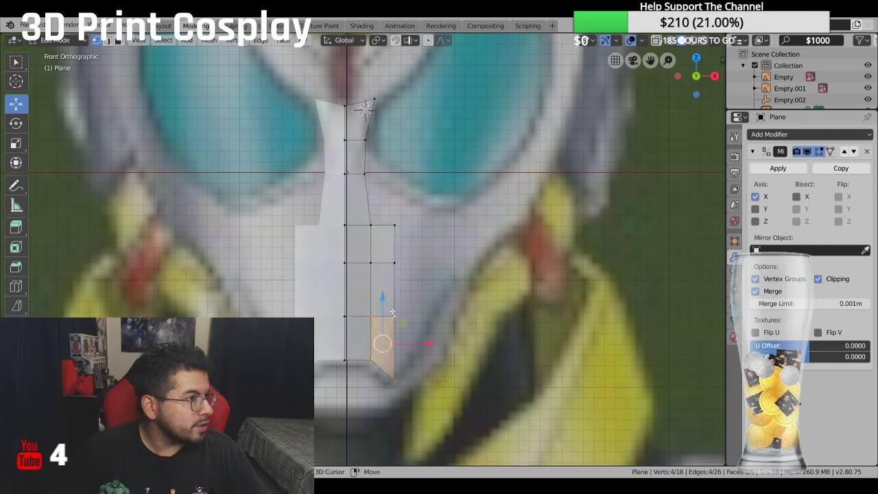
pyautogui.keyDown('shift'); pyautogui.click(368, 259); pyautogui.keyUp('shift')
pyautogui.keyDown('shift'); pyautogui.click(388, 260); pyautogui.keyUp('shift')
pyautogui.keyDown('shift'); pyautogui.click(376, 225); pyautogui.keyUp('shift')
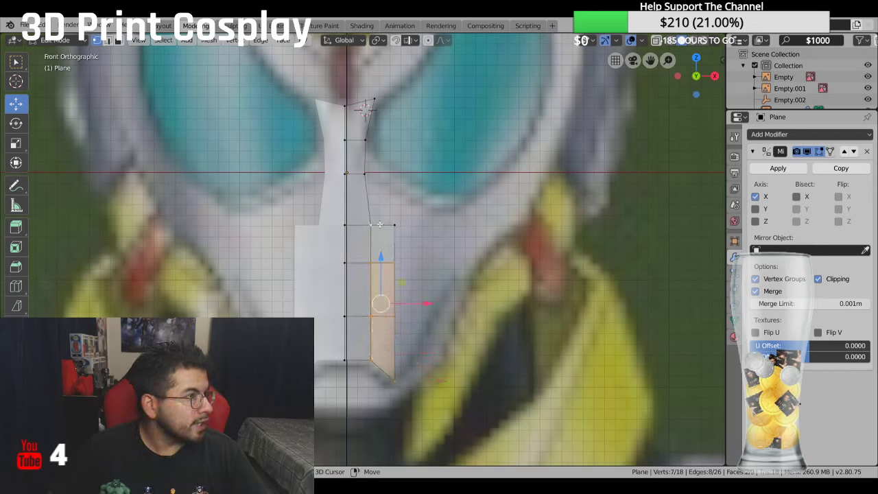
pyautogui.keyDown('shift'); pyautogui.click(391, 225); pyautogui.keyUp('shift')
pyautogui.press('g')
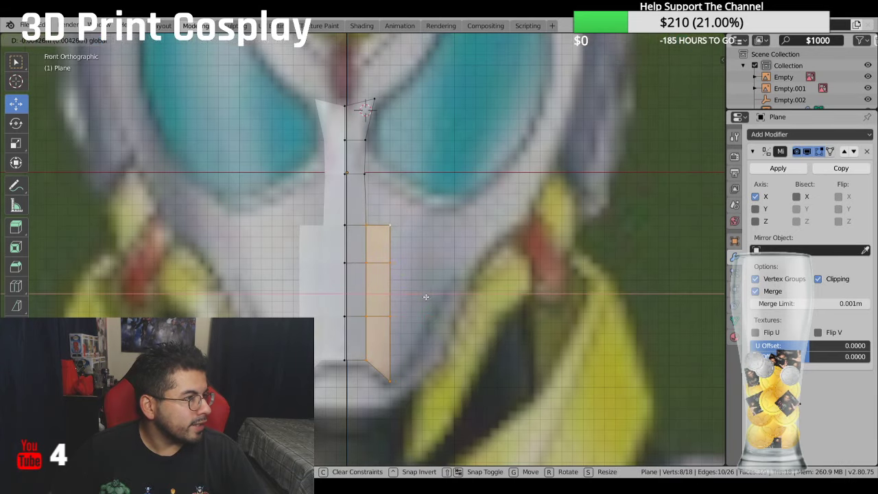
pyautogui.click(425, 302)
pyautogui.click(423, 330)
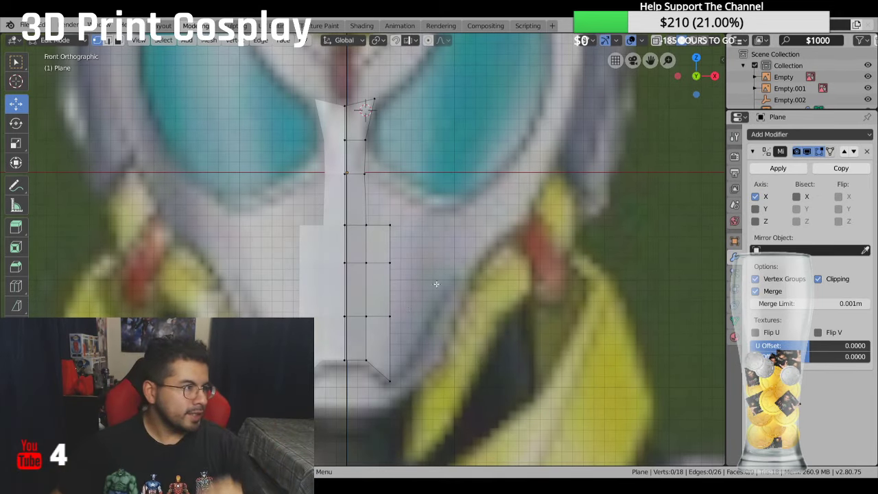
# Step: Select the column's four outer vertices and check them in the right side view
pyautogui.moveTo(437, 284); pyautogui.dragTo(463, 255, button='middle')
pyautogui.click(389, 231)
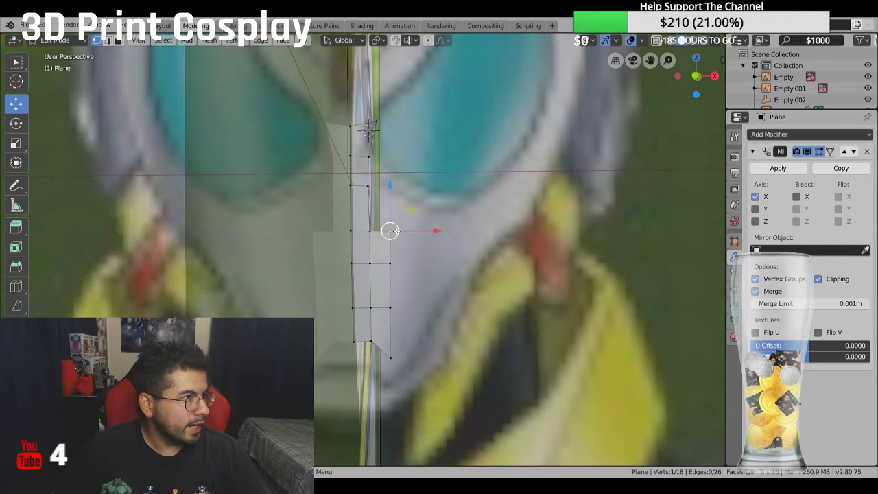
pyautogui.keyDown('shift'); pyautogui.click(403, 265); pyautogui.keyUp('shift')
pyautogui.keyDown('shift'); pyautogui.click(401, 305); pyautogui.keyUp('shift')
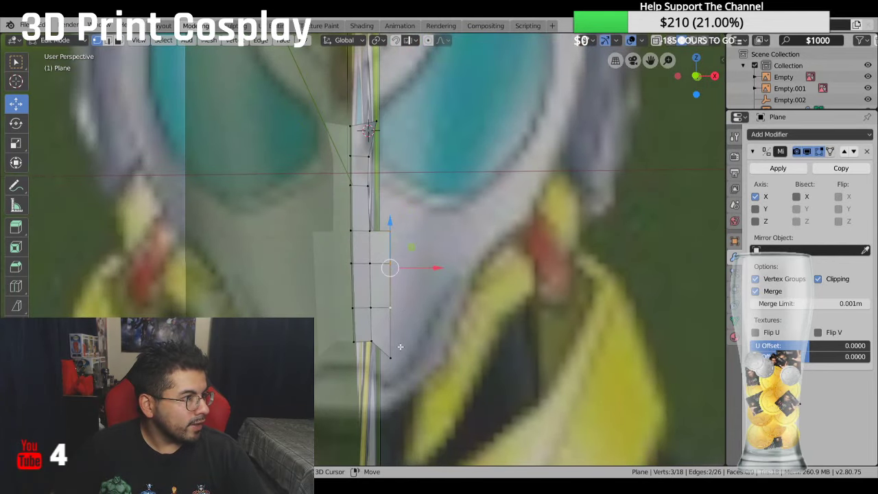
pyautogui.keyDown('shift'); pyautogui.click(402, 347); pyautogui.keyUp('shift')
pyautogui.press('KP_3')
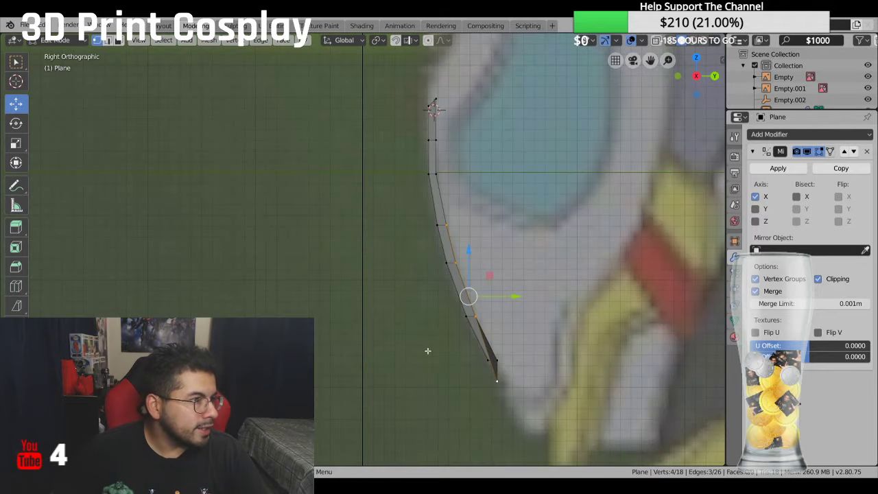
# Step: Move the outer vertices and the bottom vertex back along Y to follow the side profile
pyautogui.moveTo(514, 297); pyautogui.dragTo(523, 319)
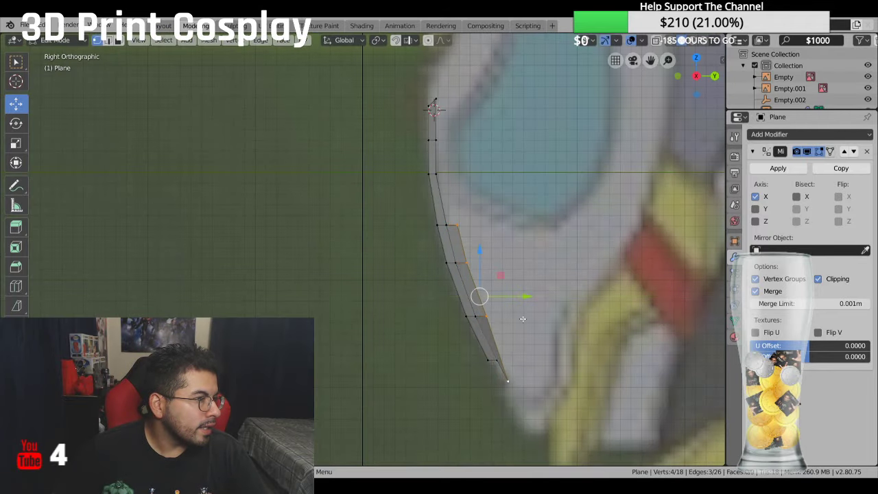
pyautogui.click(519, 379)
pyautogui.press('g')
pyautogui.press('y')
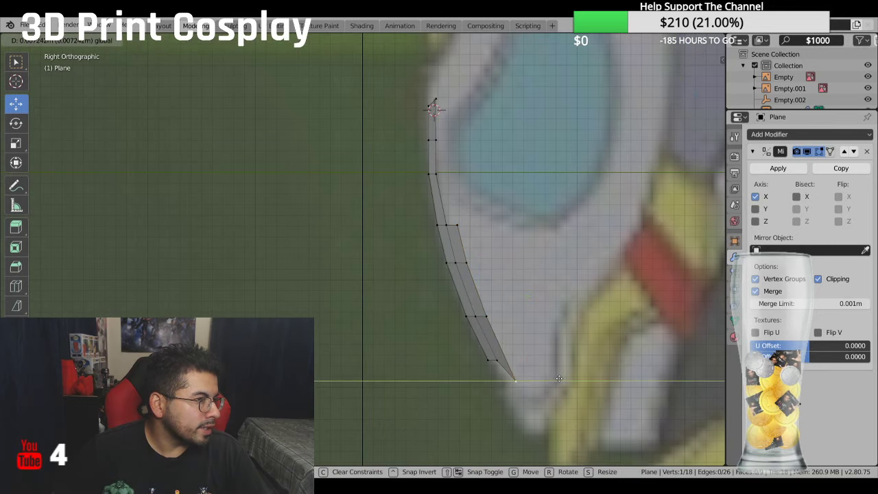
pyautogui.click(542, 337)
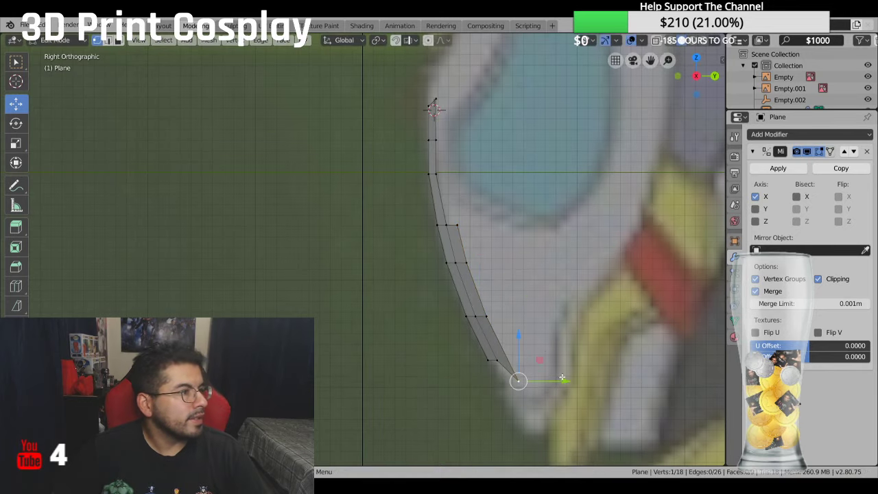
pyautogui.moveTo(542, 337); pyautogui.dragTo(427, 360, button='middle')
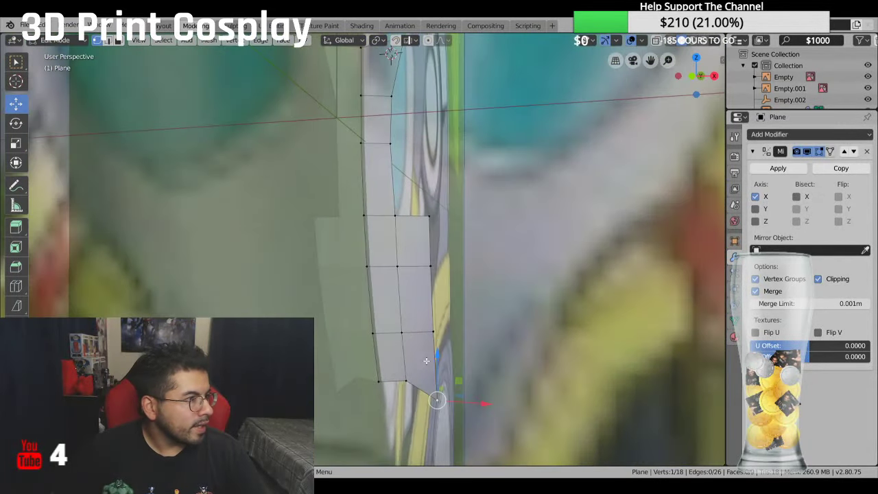
pyautogui.moveTo(376, 378); pyautogui.dragTo(282, 209, button='middle')
# Step: In Right view, shift the strip-edge vertices and top vertex along the depth axis to match the outline
pyautogui.keyDown('ctrl'); pyautogui.click(362, 142); pyautogui.keyUp('ctrl')
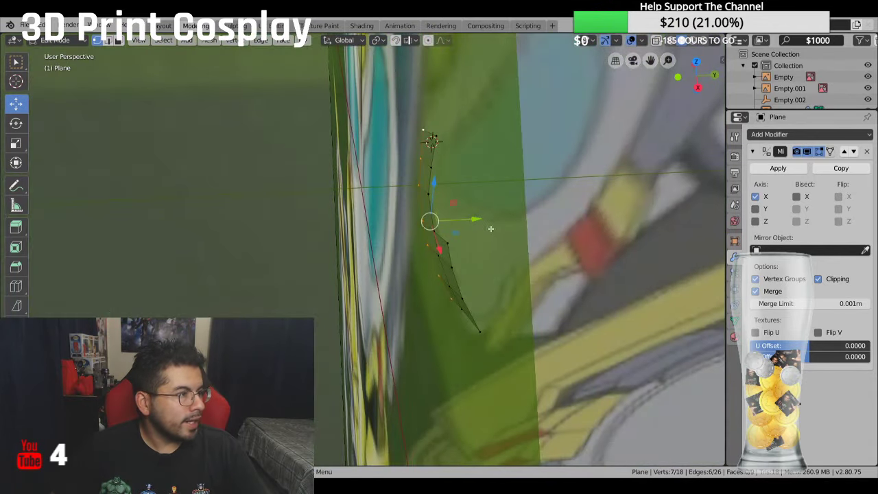
pyautogui.press('KP_3')
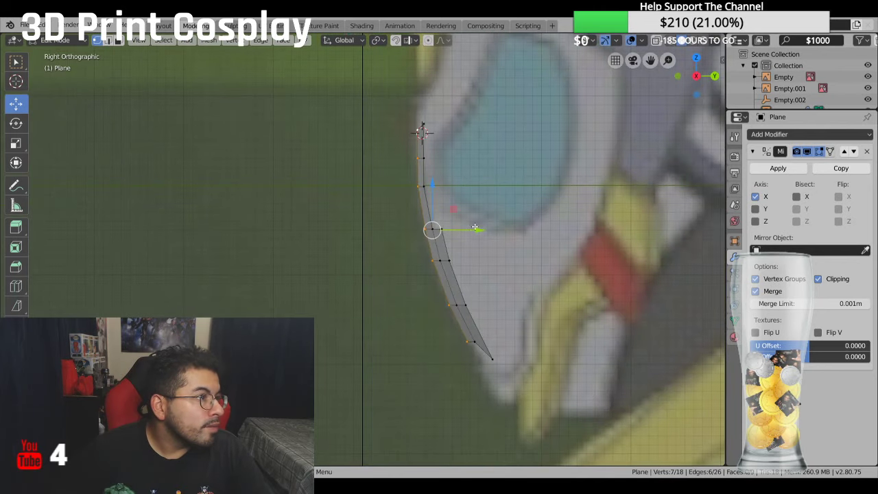
pyautogui.moveTo(475, 227); pyautogui.dragTo(480, 232)
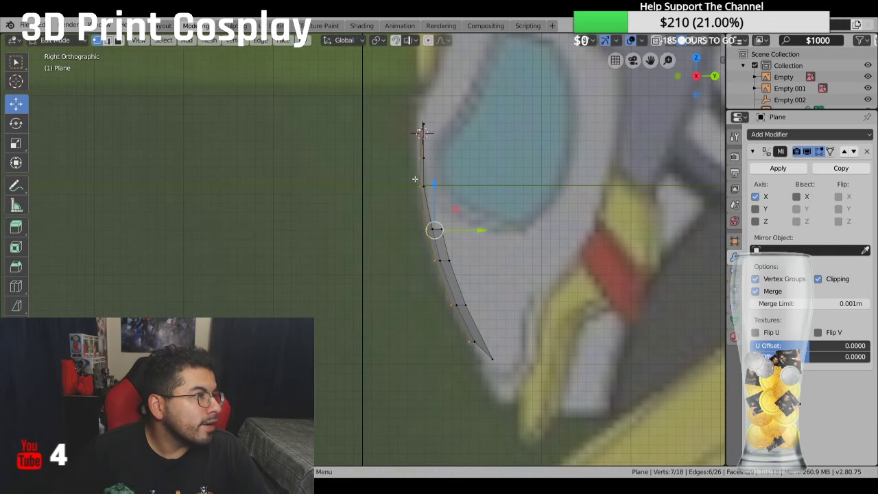
pyautogui.click(413, 158)
pyautogui.moveTo(444, 159); pyautogui.dragTo(458, 160)
pyautogui.click(380, 139)
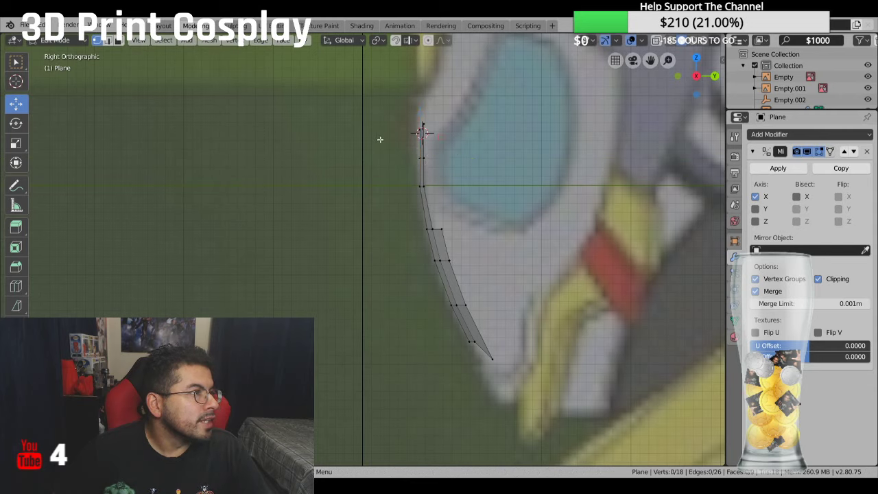
pyautogui.click(421, 131)
pyautogui.moveTo(475, 128); pyautogui.dragTo(459, 158)
pyautogui.click(418, 158)
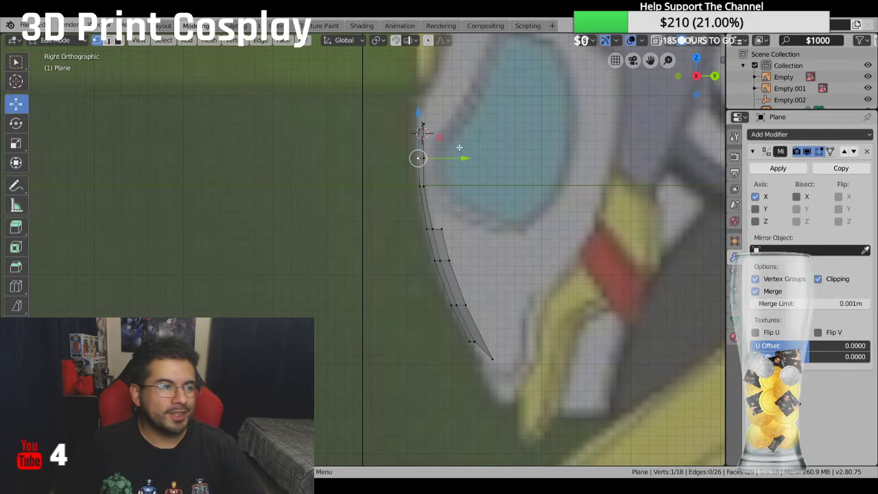
# Step: In front view, move the upper inner vertex sideways toward the nose bridge
pyautogui.moveTo(459, 148); pyautogui.dragTo(524, 171, button='middle')
pyautogui.press('KP_3')
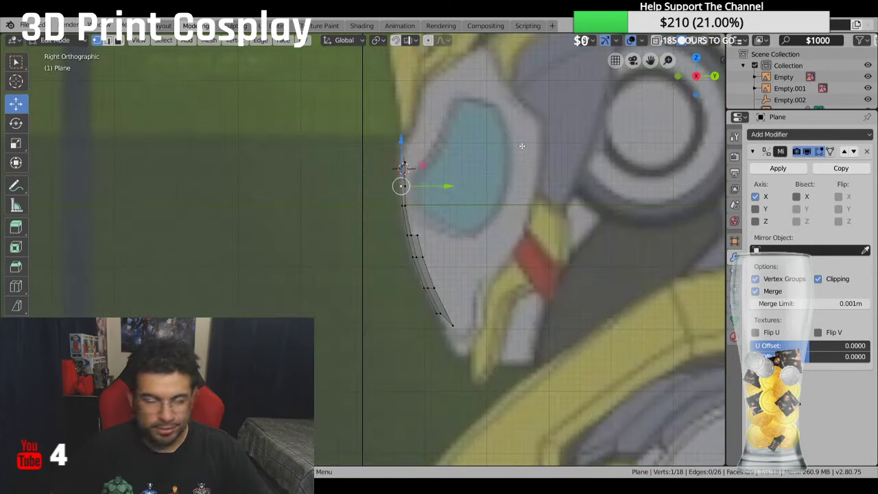
pyautogui.press('KP_1')
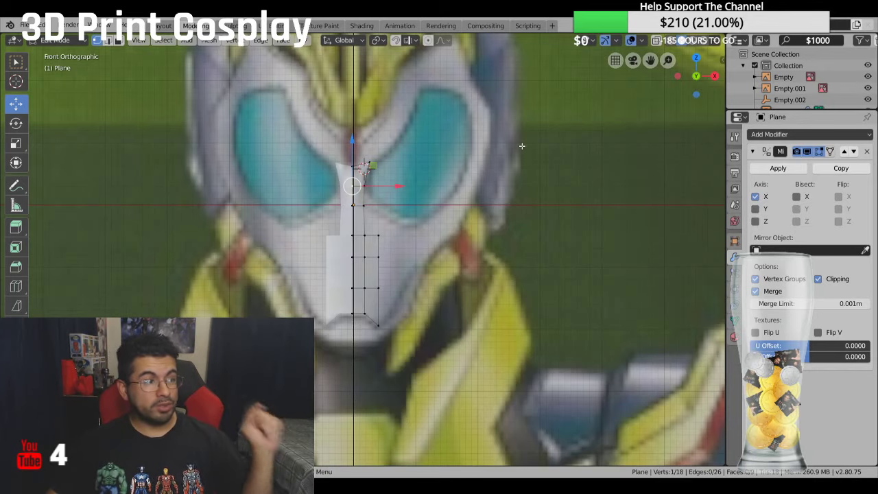
pyautogui.scroll(3, 518, 145)
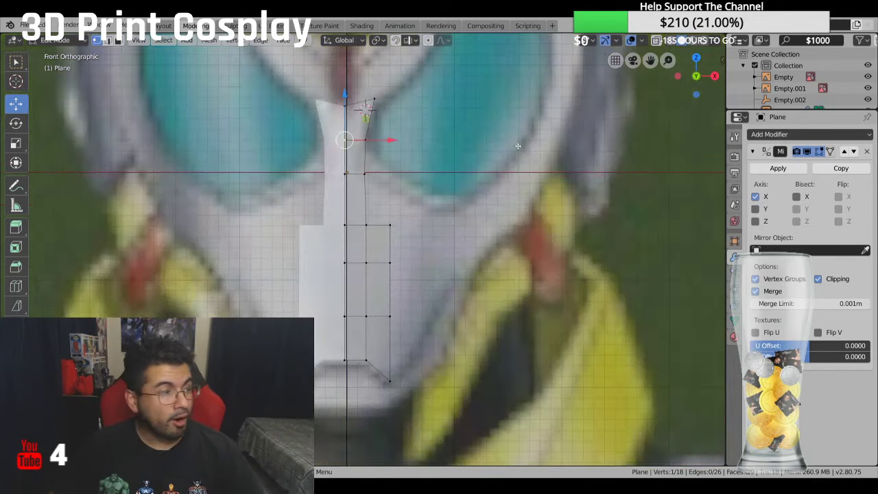
pyautogui.scroll(1, 439, 166)
pyautogui.scroll(1, 398, 168)
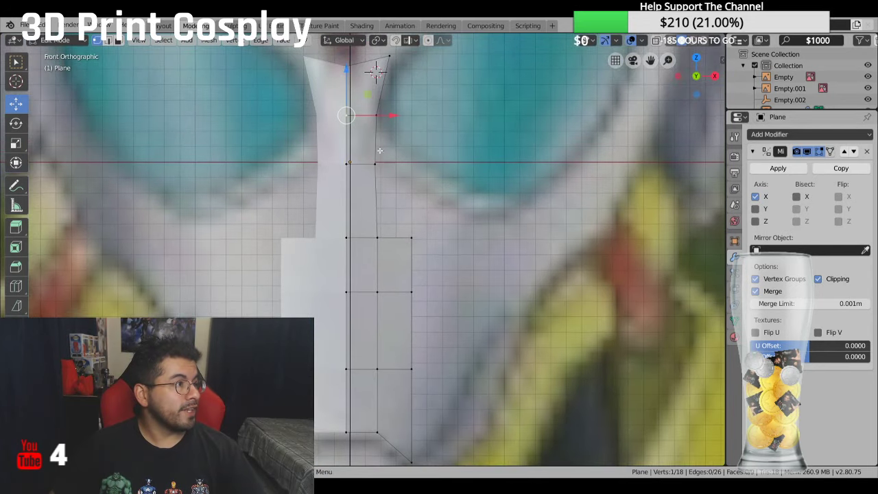
pyautogui.click(377, 162)
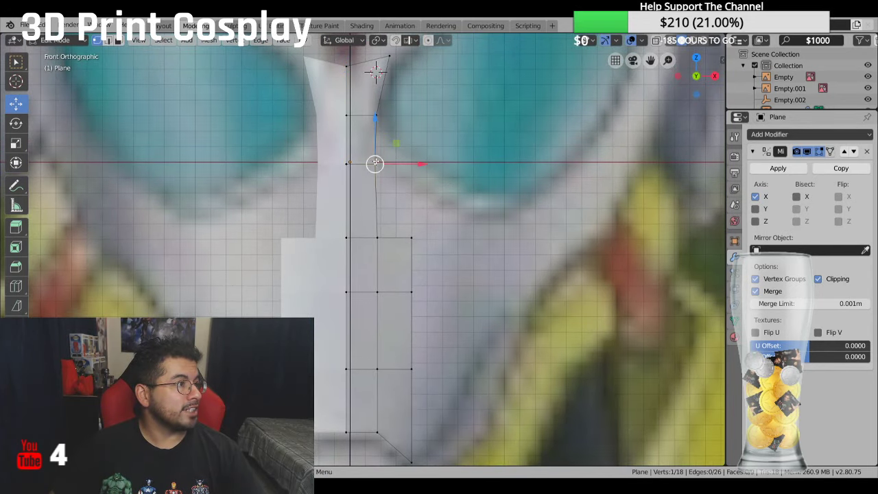
pyautogui.click(421, 166)
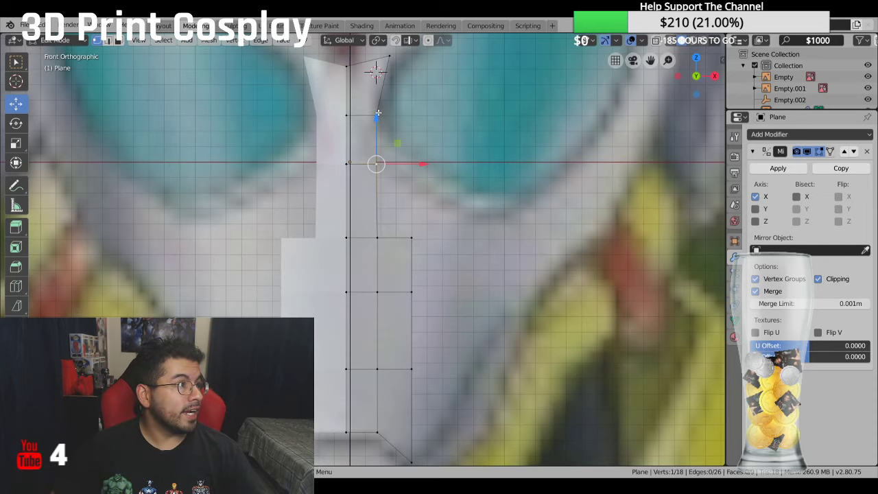
pyautogui.click(376, 110)
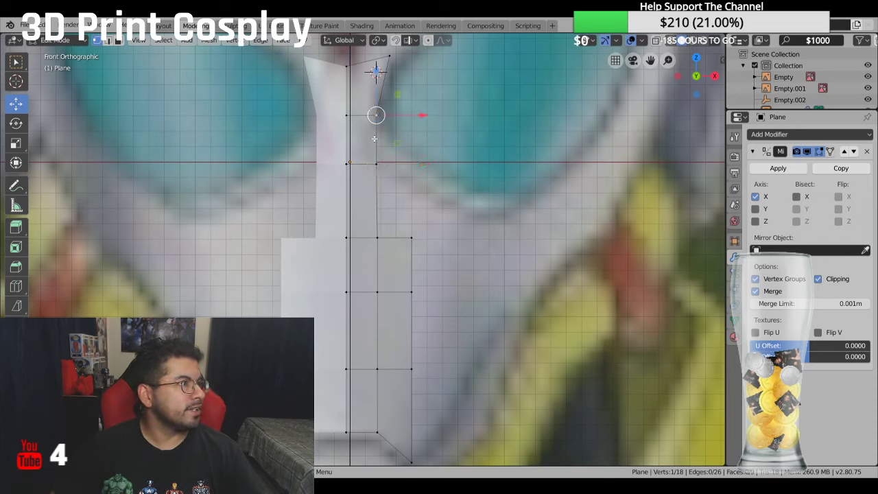
pyautogui.moveTo(423, 118); pyautogui.dragTo(424, 115)
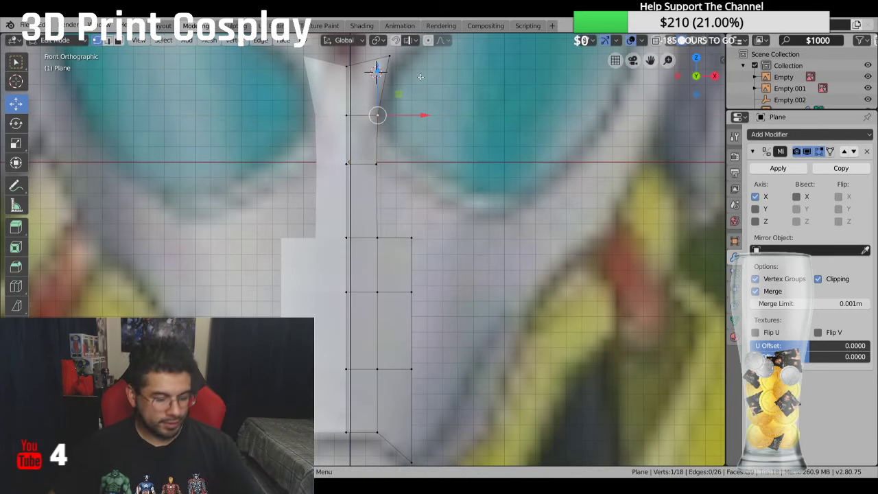
# Step: Slide the strip's top outer vertex sideways to fit between the reference eyes
pyautogui.keyDown('shift'); pyautogui.scroll(4, 375, 147); pyautogui.keyUp('shift')
pyautogui.click(373, 150)
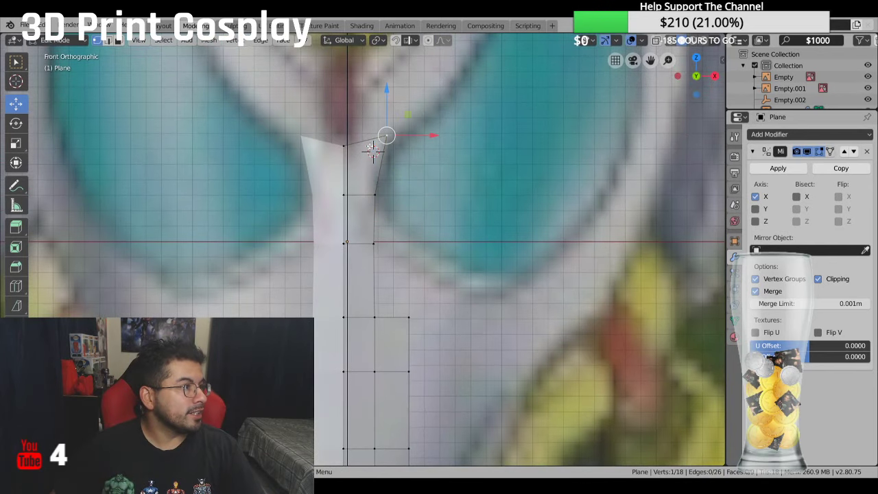
pyautogui.press('g')
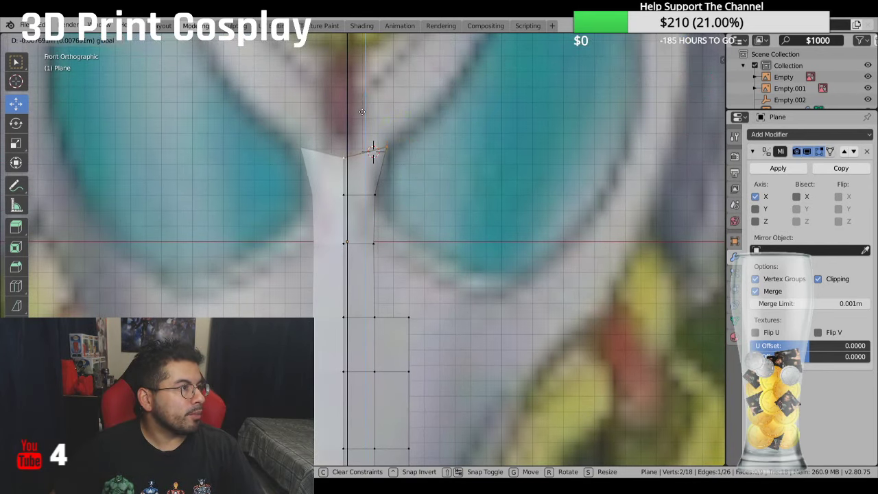
pyautogui.click(362, 111)
pyautogui.moveTo(413, 152); pyautogui.dragTo(407, 153)
pyautogui.scroll(-1, 446, 199)
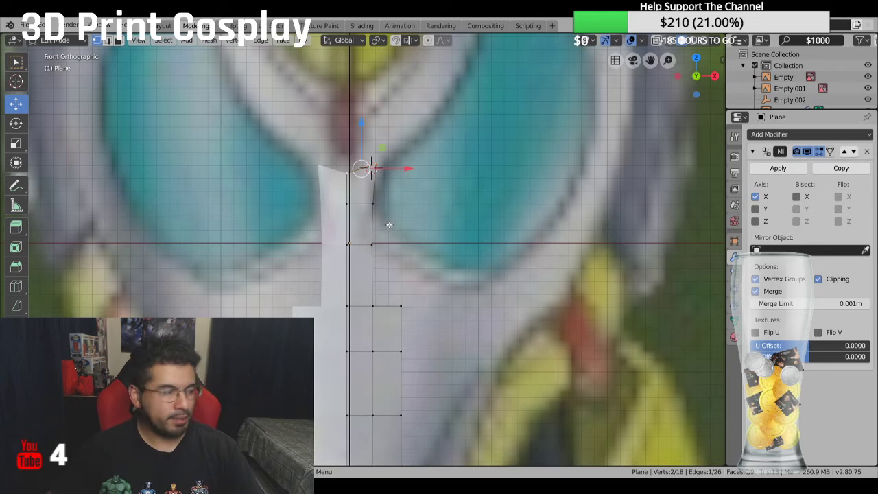
pyautogui.keyDown('shift'); pyautogui.scroll(-3, 426, 193); pyautogui.keyUp('shift')
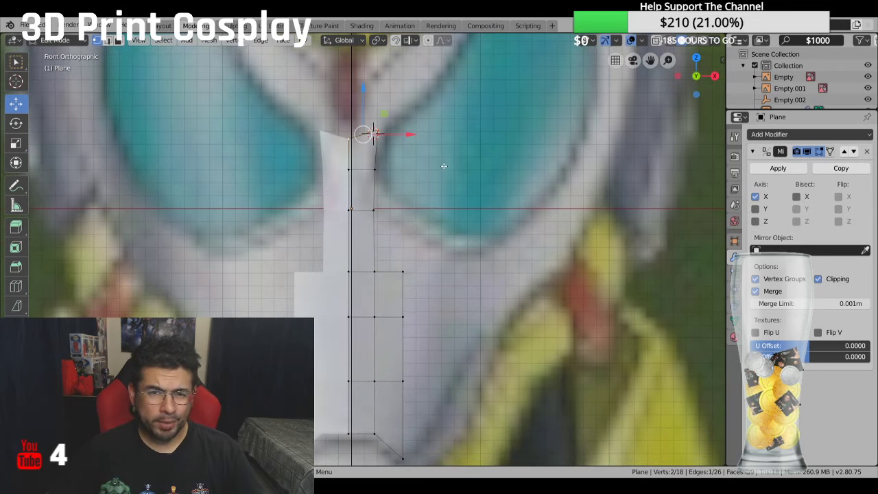
# Step: Extrude the wider section's outer corner vertex up along Z and fill a quad face with its neighbours
pyautogui.click(403, 270)
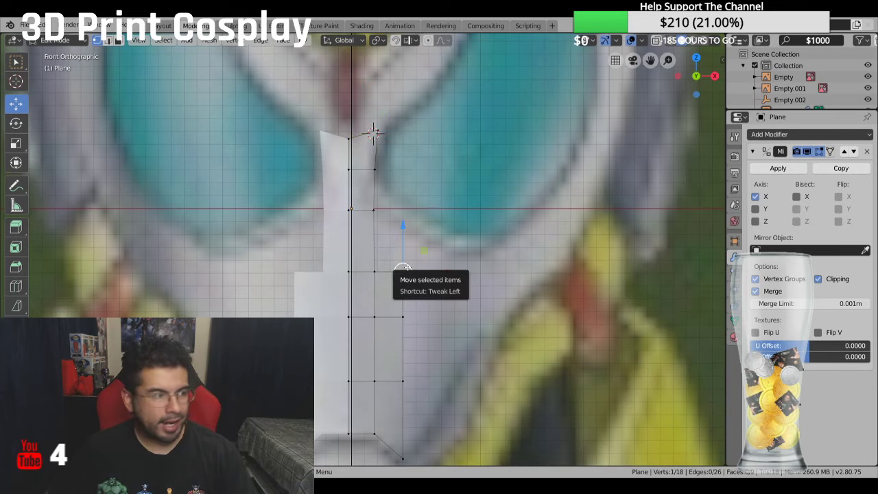
pyautogui.press('e')
pyautogui.press('z')
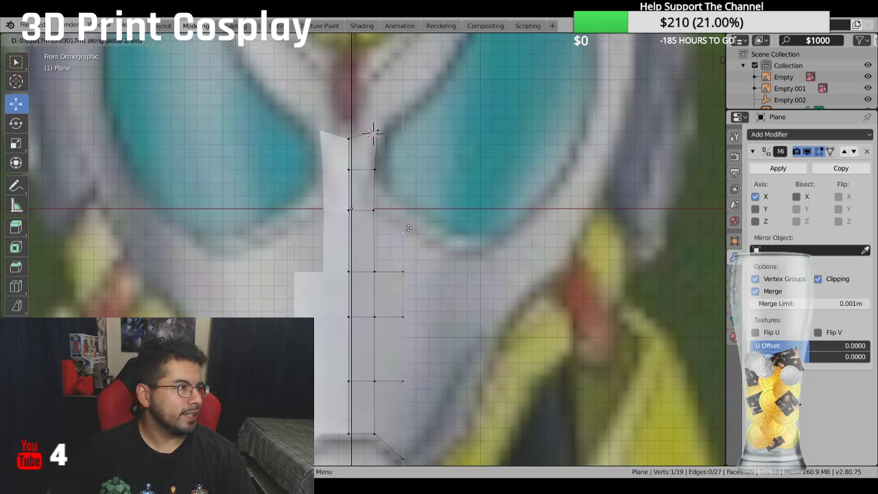
pyautogui.click(402, 228)
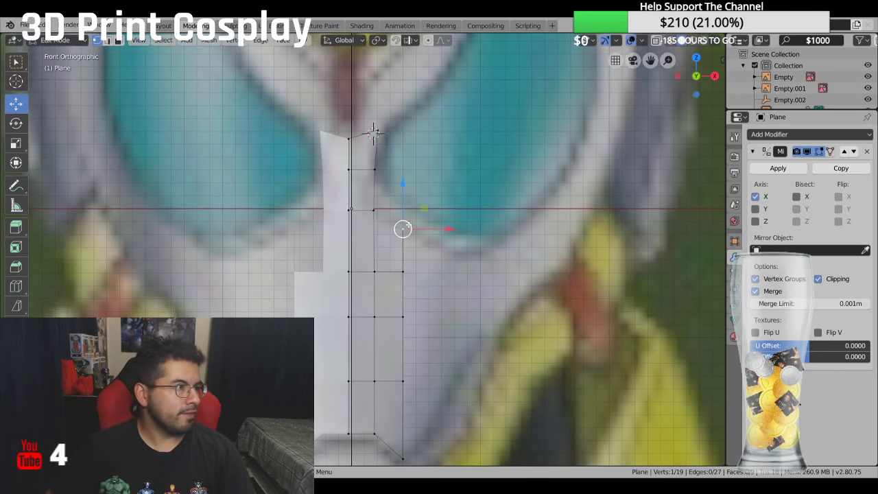
pyautogui.keyDown('shift'); pyautogui.click(375, 210); pyautogui.keyUp('shift')
pyautogui.keyDown('shift'); pyautogui.click(375, 273); pyautogui.keyUp('shift')
pyautogui.keyDown('shift'); pyautogui.click(396, 275); pyautogui.keyUp('shift')
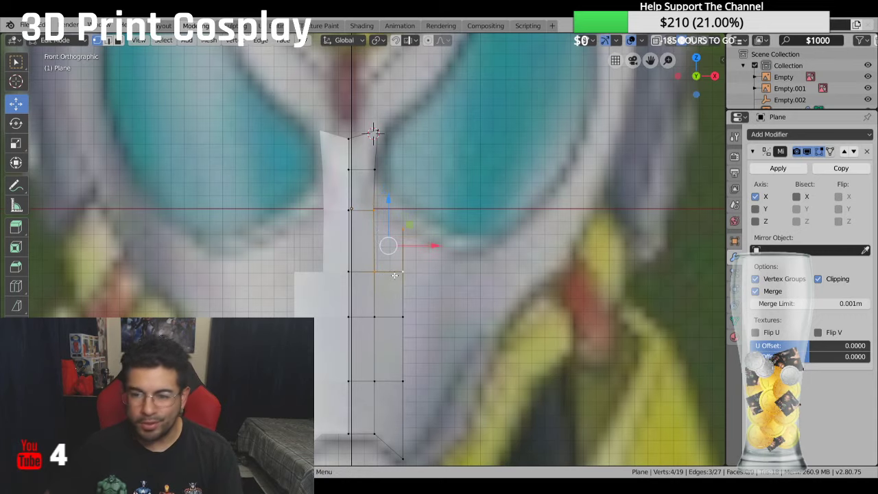
pyautogui.press('f')
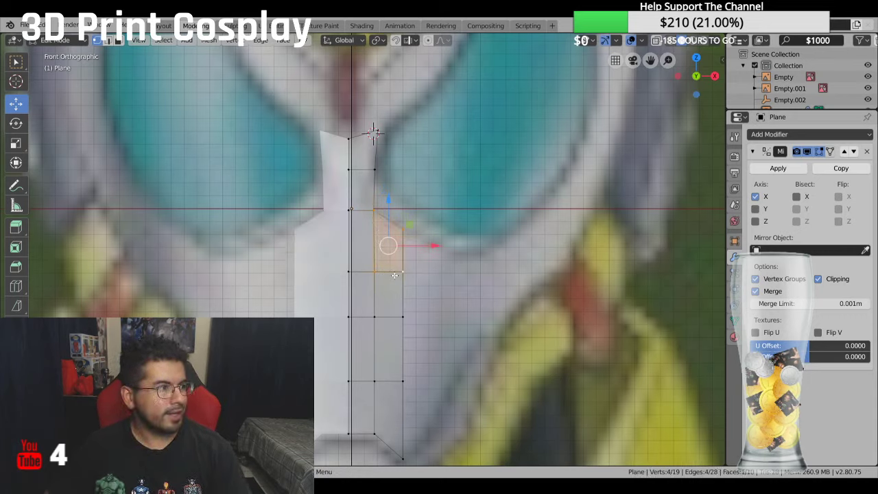
pyautogui.click(438, 225)
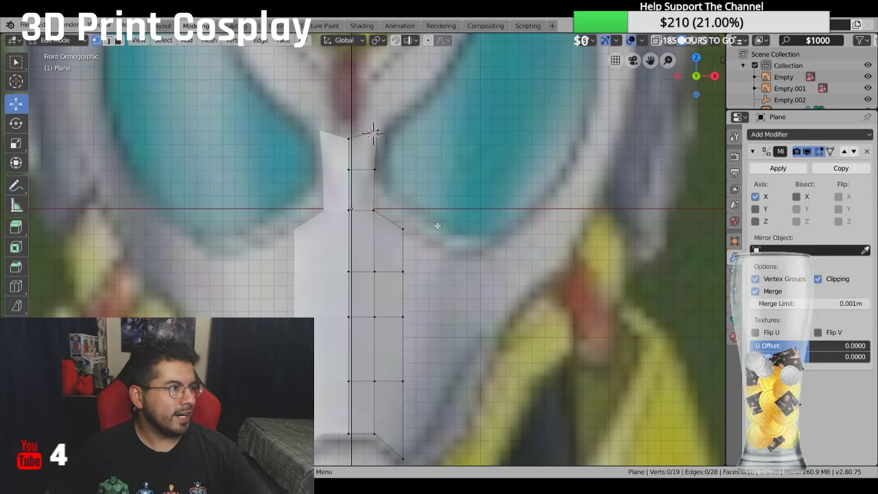
# Step: Move the newly extruded vertex onto the side profile in Right view
pyautogui.click(419, 231)
pyautogui.press('KP_3')
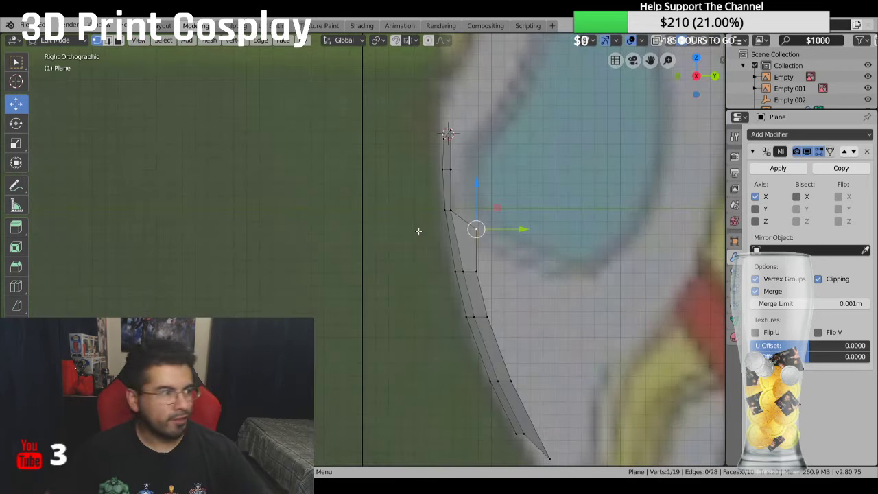
pyautogui.moveTo(520, 229); pyautogui.dragTo(509, 229)
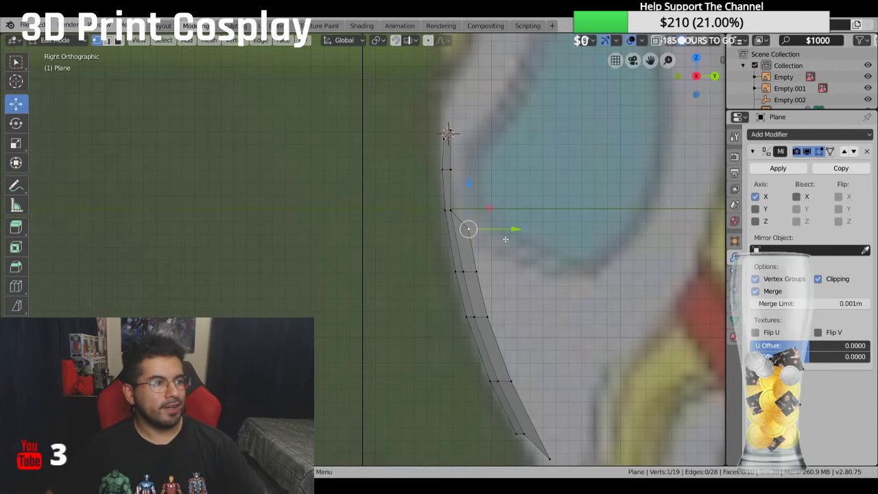
pyautogui.scroll(-2, 511, 288)
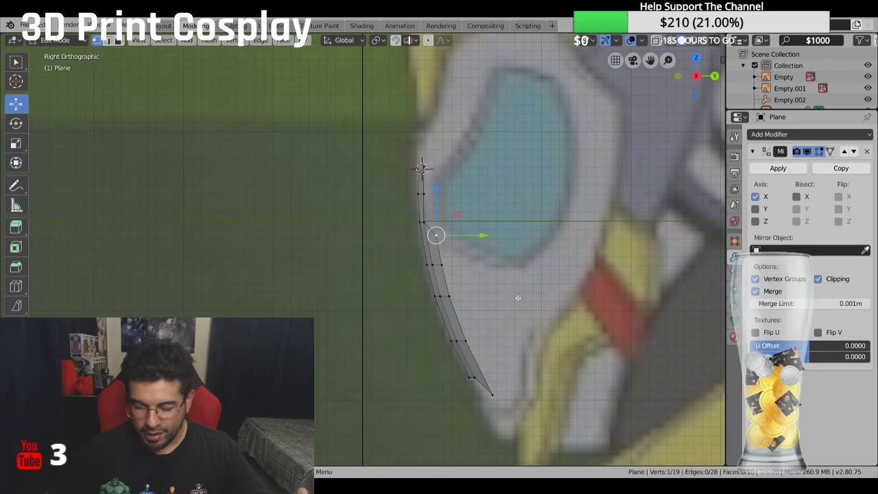
pyautogui.press('KP_1')
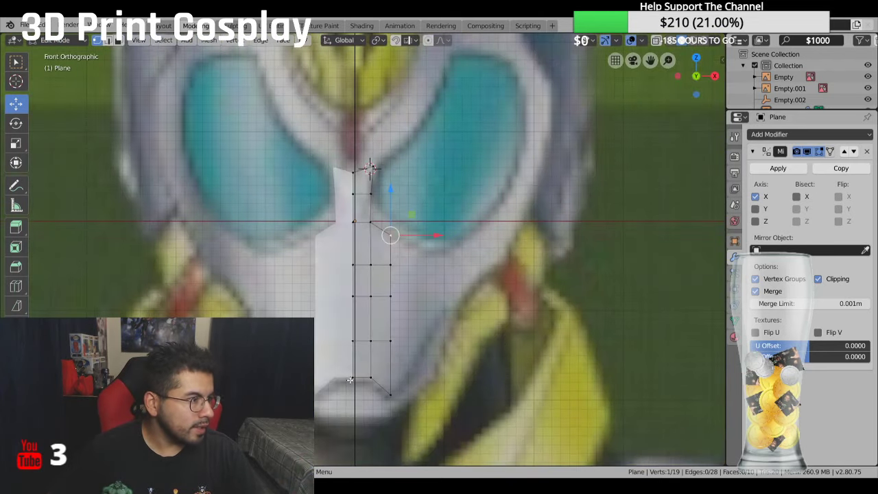
# Step: Select the three bottom vertices and nudge them slightly along the side profile
pyautogui.click(350, 379)
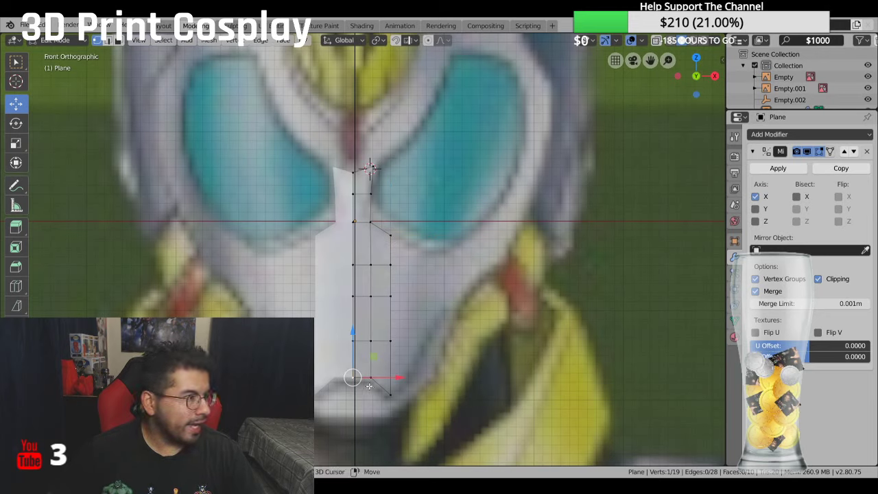
pyautogui.keyDown('shift'); pyautogui.click(369, 386); pyautogui.keyUp('shift')
pyautogui.keyDown('shift'); pyautogui.click(390, 393); pyautogui.keyUp('shift')
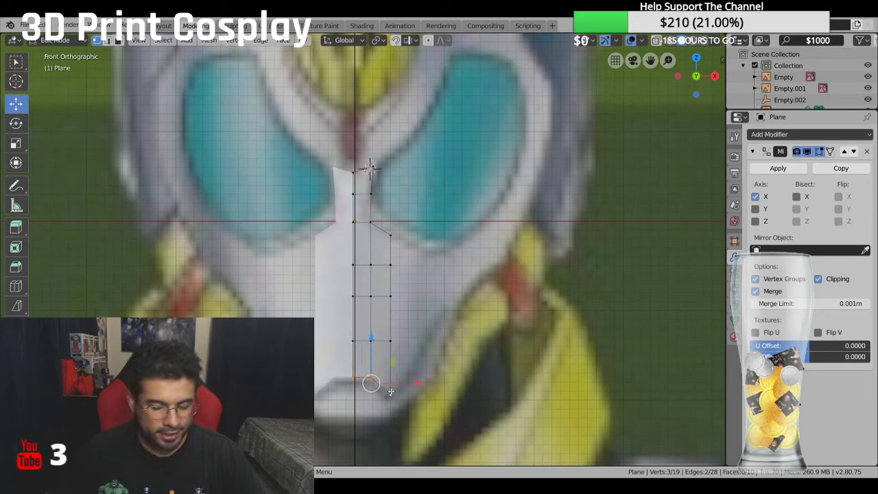
pyautogui.press('KP_3')
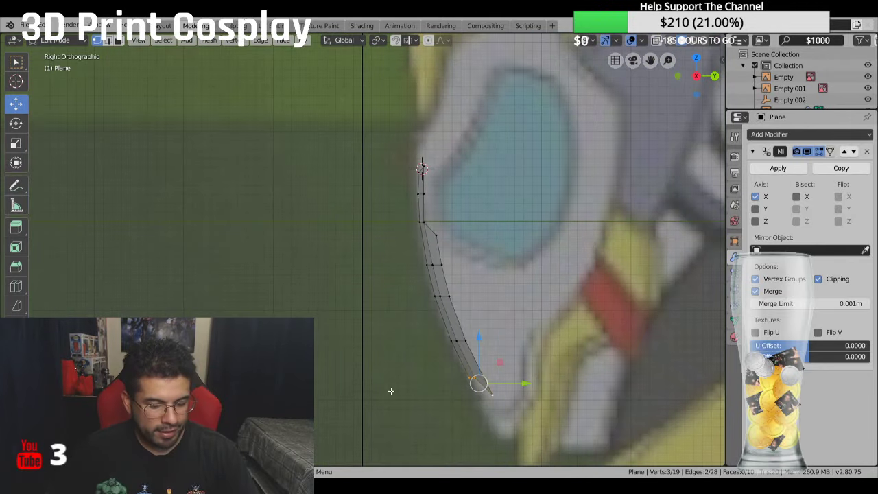
pyautogui.press('w')
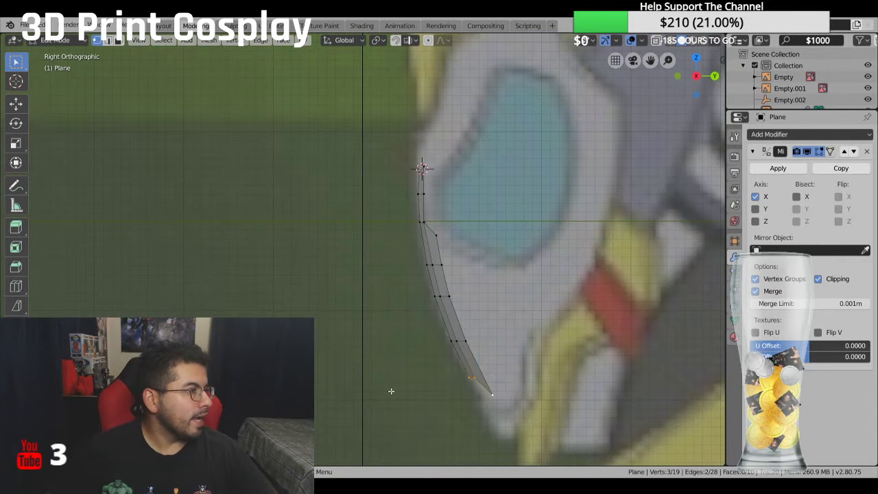
pyautogui.click(16, 104)
pyautogui.moveTo(524, 384); pyautogui.dragTo(521, 382)
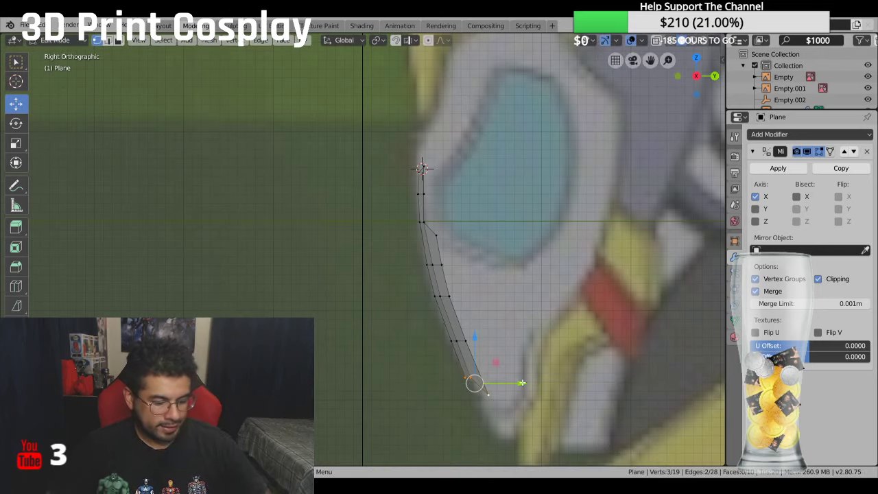
pyautogui.press('x')
pyautogui.click(519, 375)
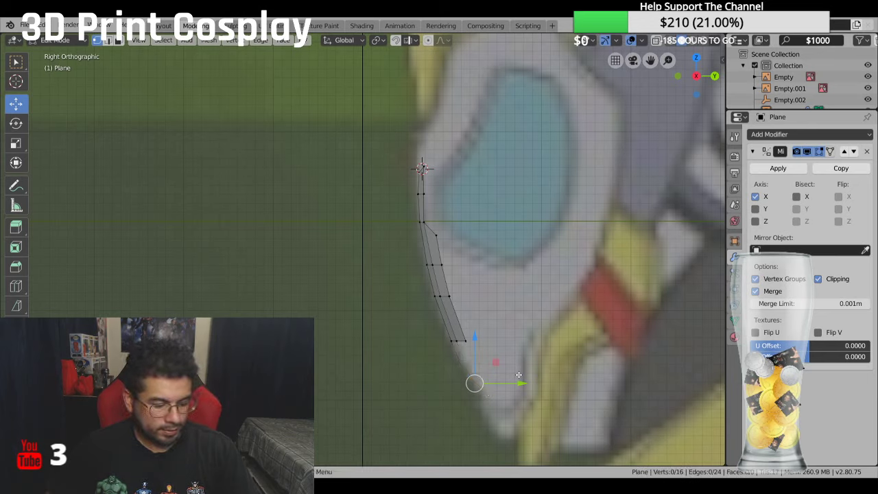
pyautogui.hotkey('ctrl', 'z')
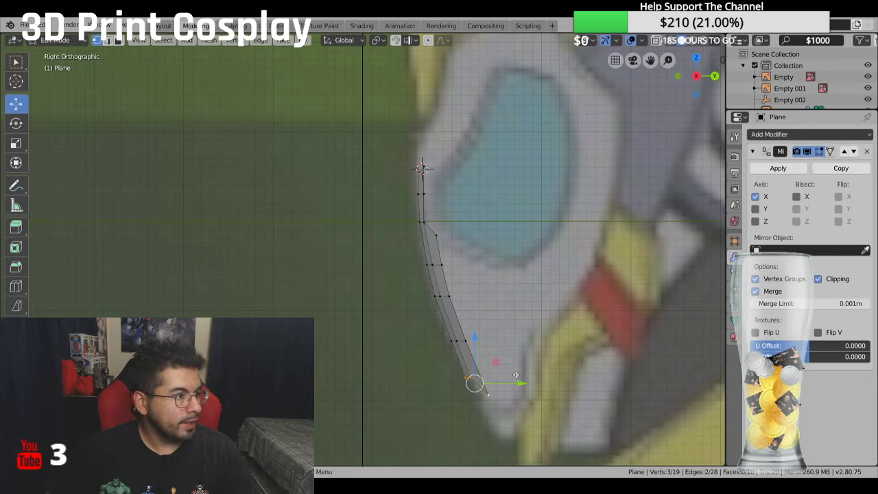
# Step: Extrude the three bottom vertices into new faces and slide them along the profile
pyautogui.press('e')
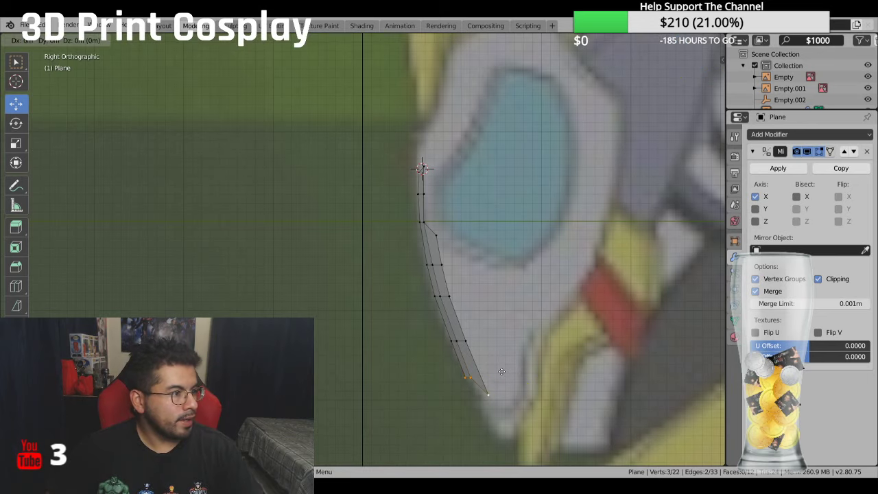
pyautogui.press('Escape')
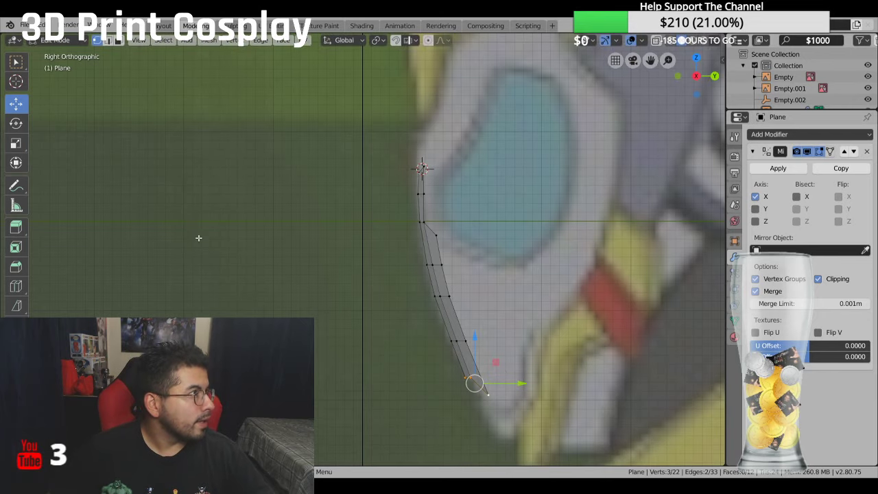
pyautogui.moveTo(519, 385); pyautogui.dragTo(514, 386)
pyautogui.moveTo(514, 385); pyautogui.dragTo(566, 414, button='middle')
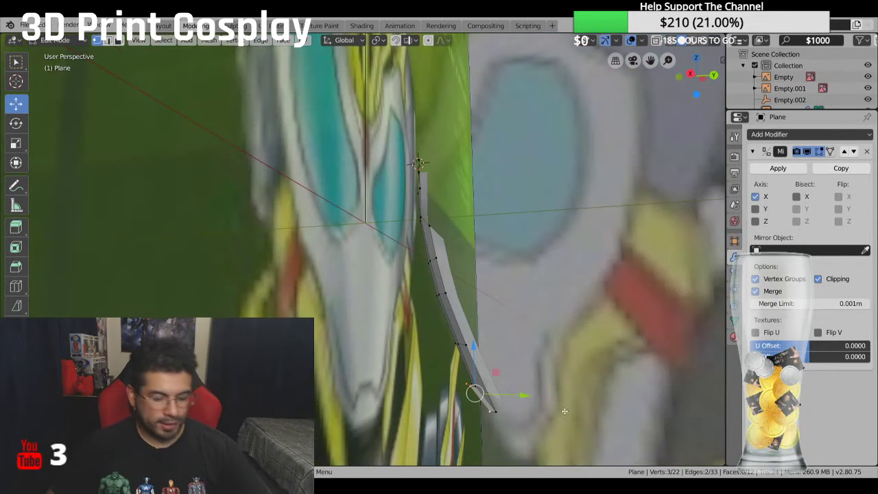
pyautogui.press('KP_3')
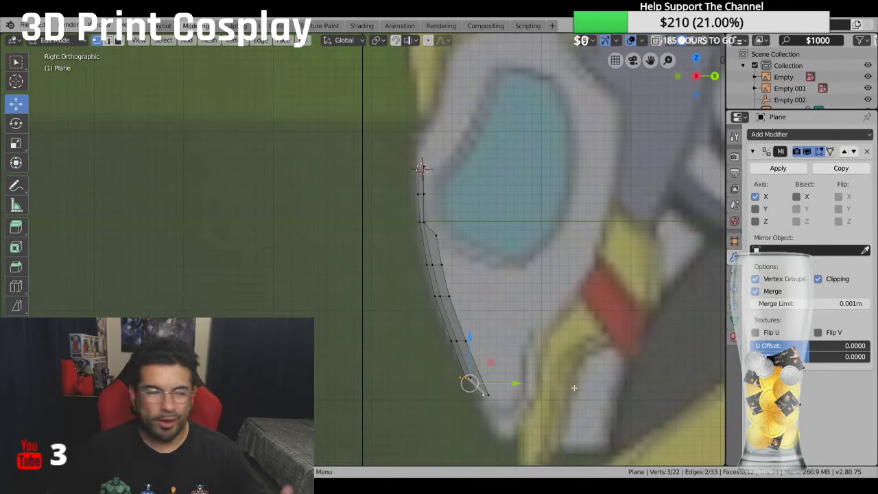
# Step: Pull the new bottom vertices down along the chin in the side reference
pyautogui.keyDown('shift'); pyautogui.moveTo(589, 391); pyautogui.dragTo(495, 251, button='middle'); pyautogui.keyUp('shift')
pyautogui.scroll(5, 567, 262)
pyautogui.scroll(1, 495, 252)
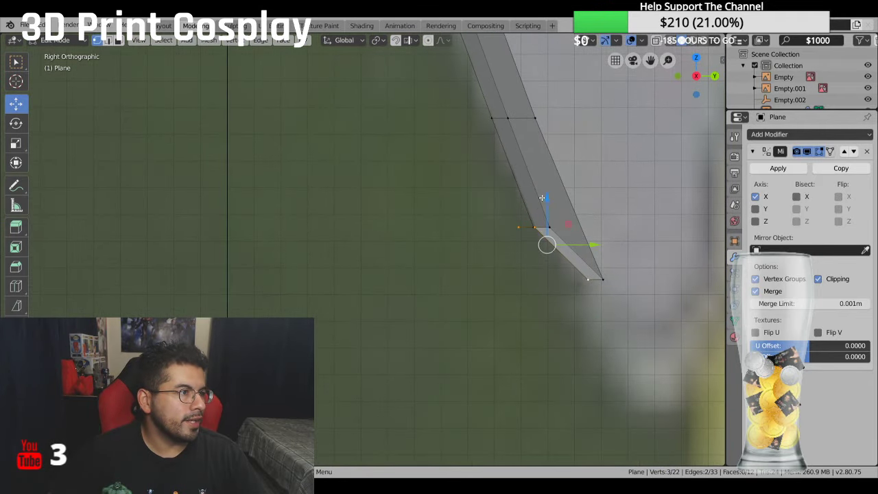
pyautogui.moveTo(542, 198); pyautogui.dragTo(547, 201)
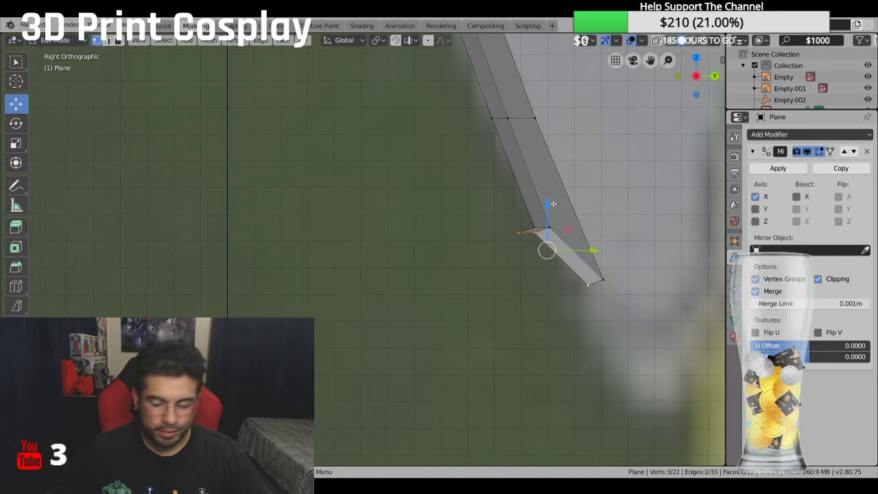
pyautogui.press('KP_1')
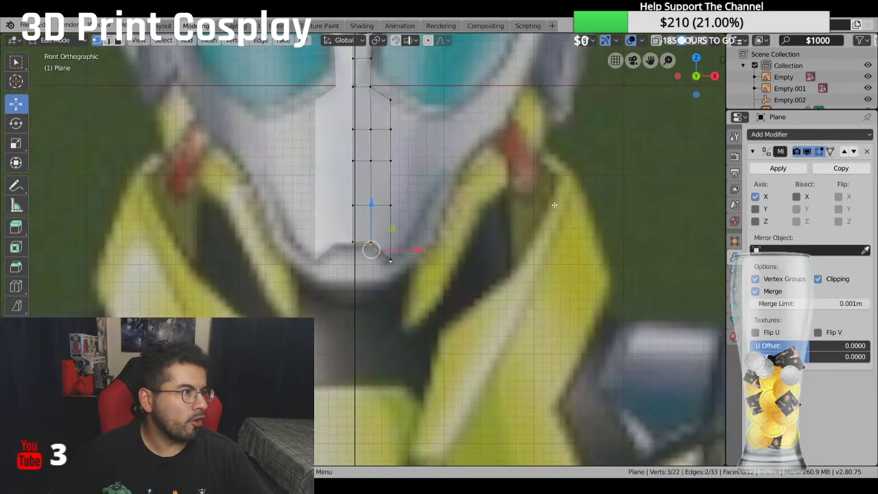
pyautogui.scroll(2, 461, 215)
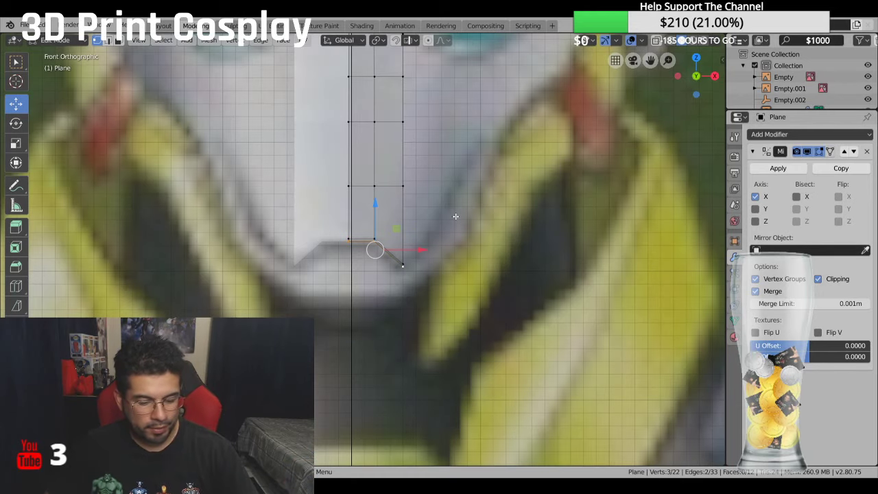
pyautogui.moveTo(456, 216); pyautogui.dragTo(422, 242, button='middle')
pyautogui.moveTo(449, 208); pyautogui.dragTo(447, 211, button='middle')
# Step: In side view, extrude the bottom edge into a new face and shift it to match the profile
pyautogui.press('KP_3')
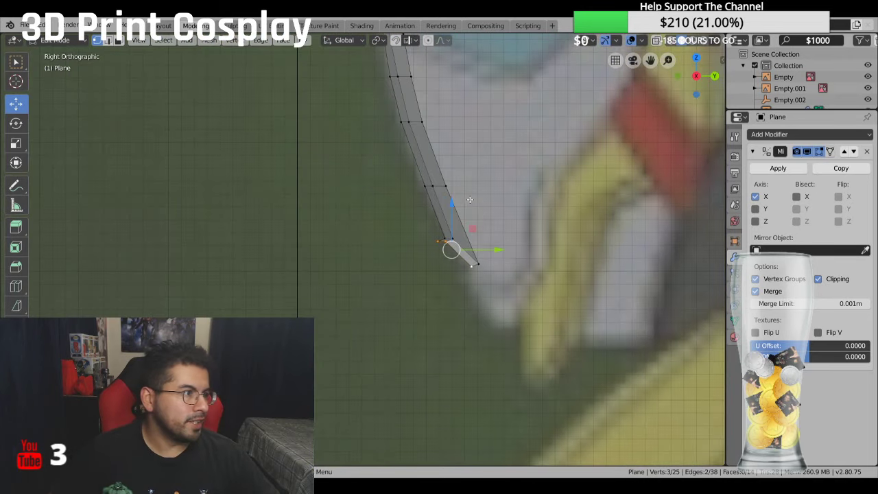
pyautogui.press('e')
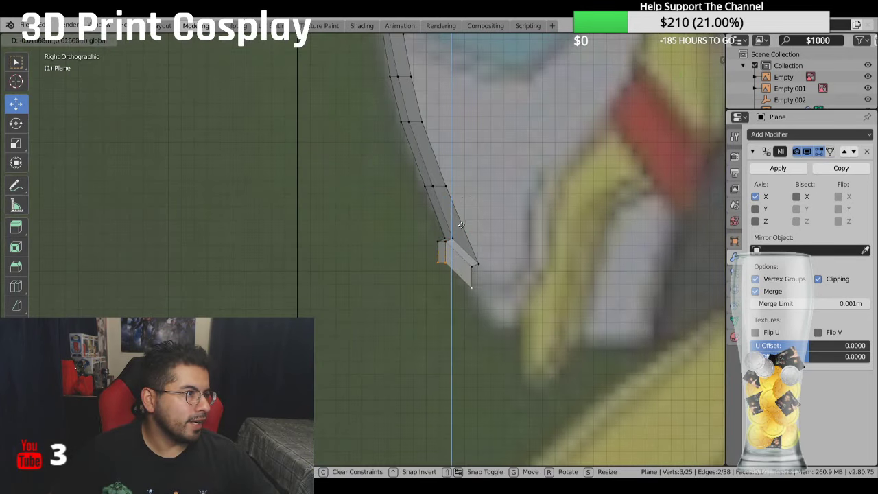
pyautogui.click(468, 238)
pyautogui.moveTo(498, 287); pyautogui.dragTo(506, 292)
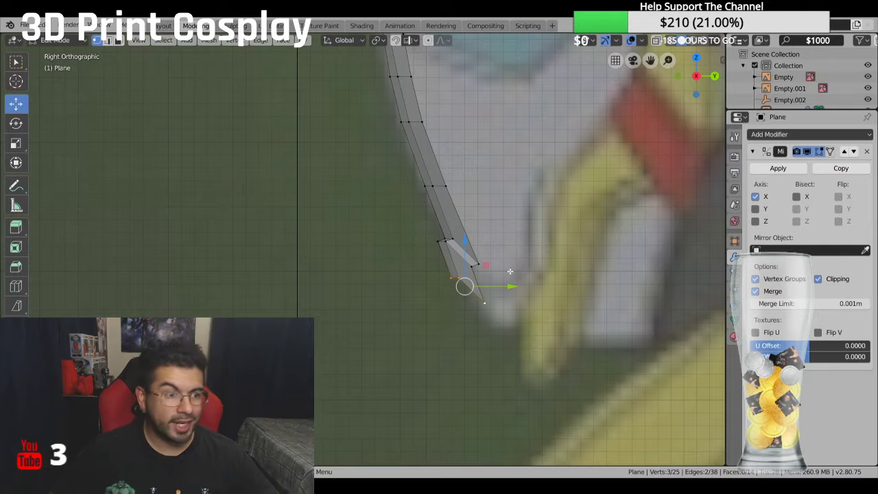
# Step: In front view, reposition the bottom edge and chin-tip vertices to shape the chin
pyautogui.press('KP_1')
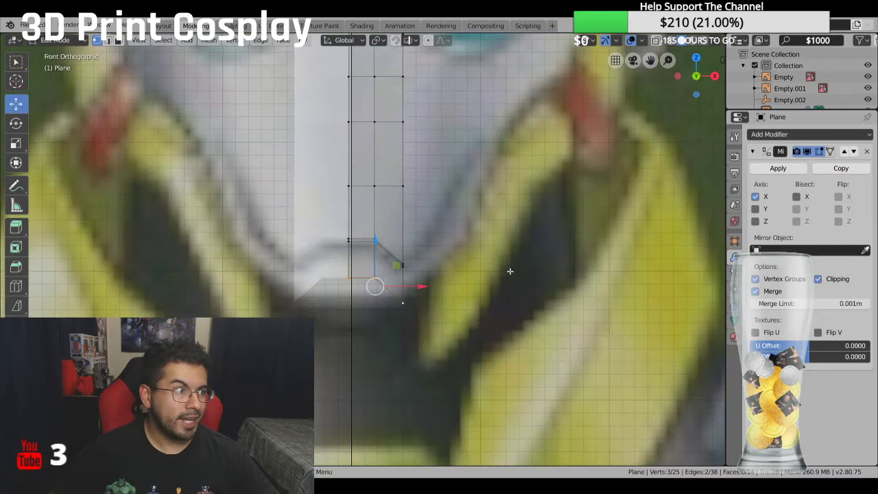
pyautogui.click(348, 275)
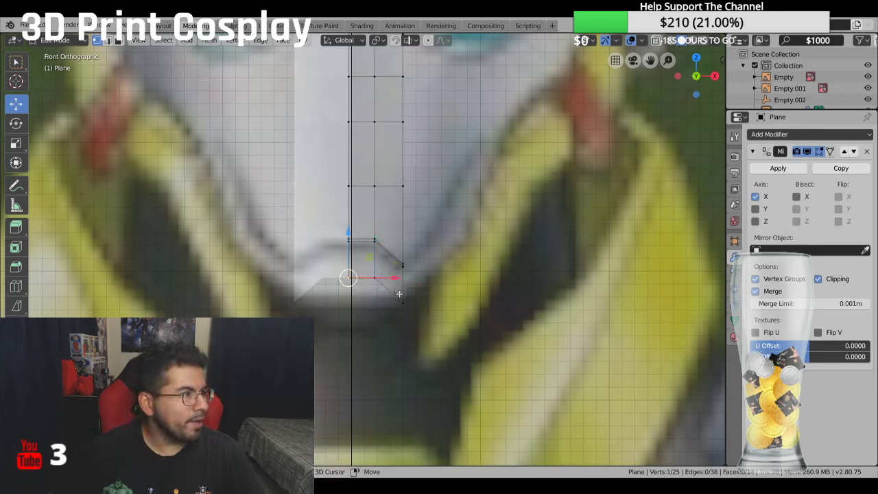
pyautogui.keyDown('shift'); pyautogui.click(381, 287); pyautogui.keyUp('shift')
pyautogui.press('g')
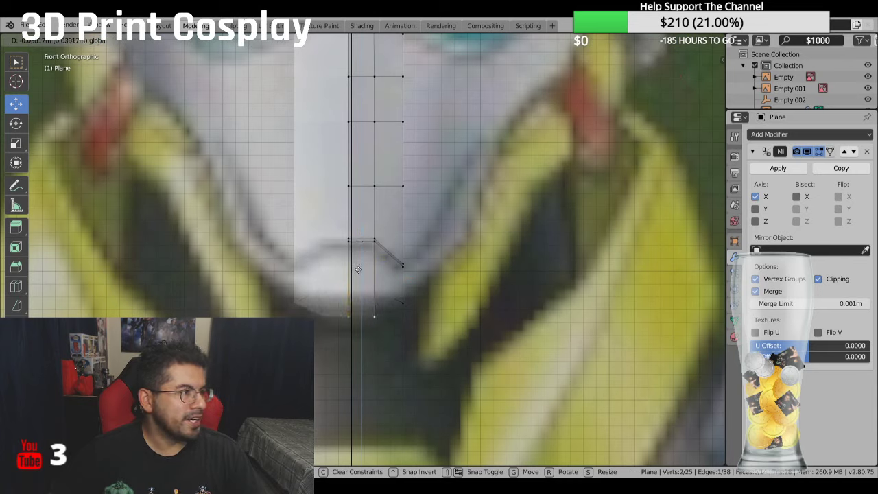
pyautogui.click(358, 270)
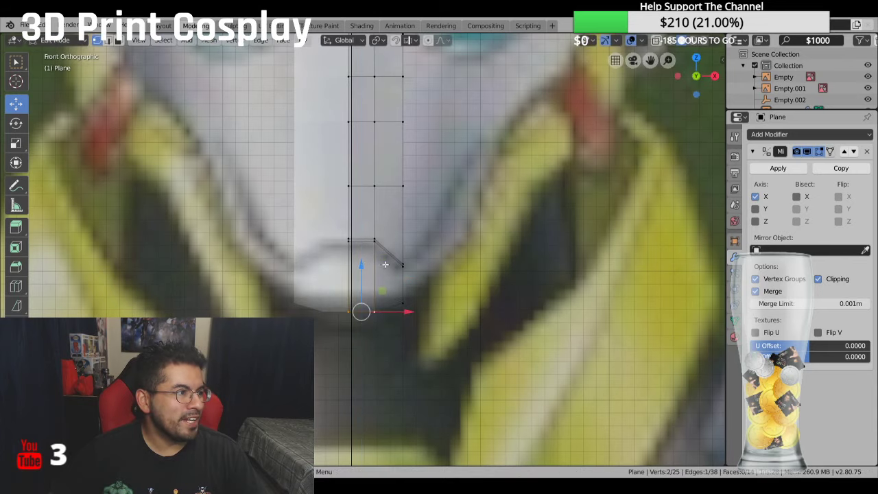
pyautogui.click(409, 290)
pyautogui.press('g')
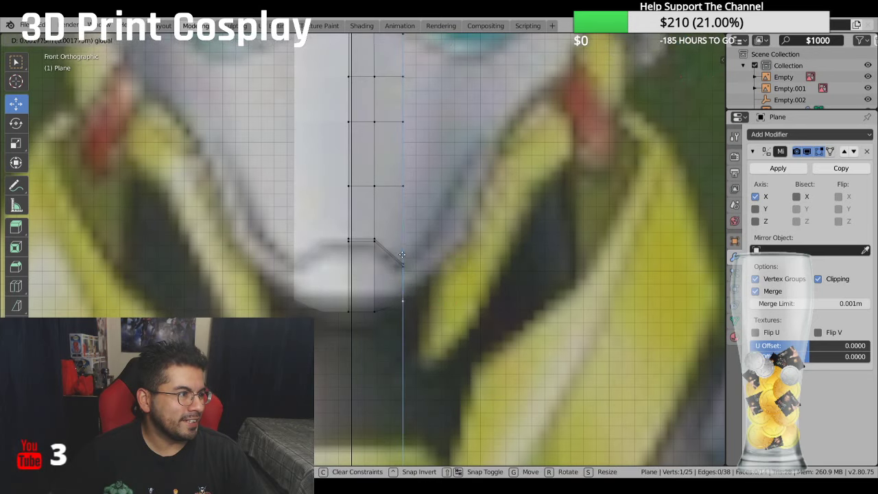
pyautogui.click(382, 298)
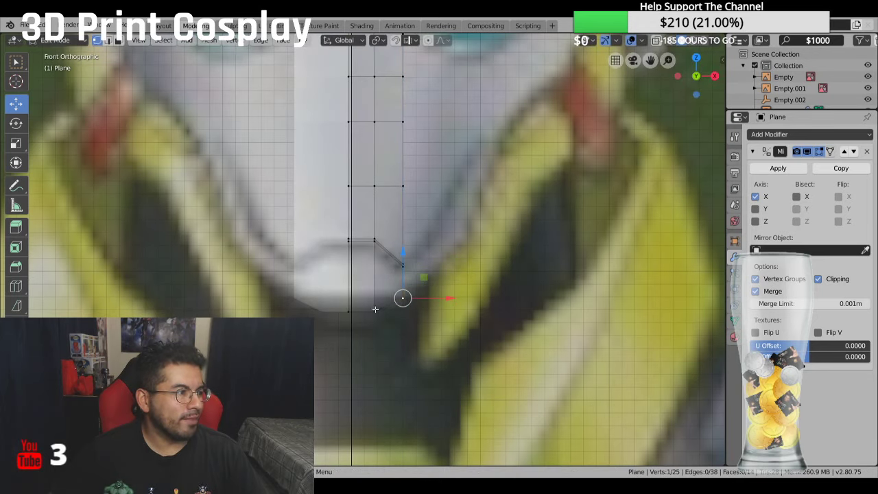
pyautogui.click(374, 310)
pyautogui.keyDown('shift'); pyautogui.click(348, 310); pyautogui.keyUp('shift')
pyautogui.press('g')
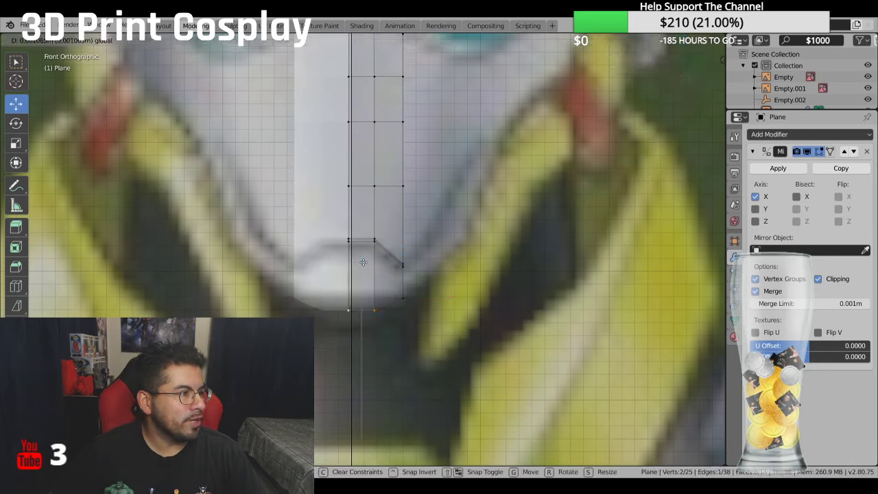
pyautogui.click(364, 262)
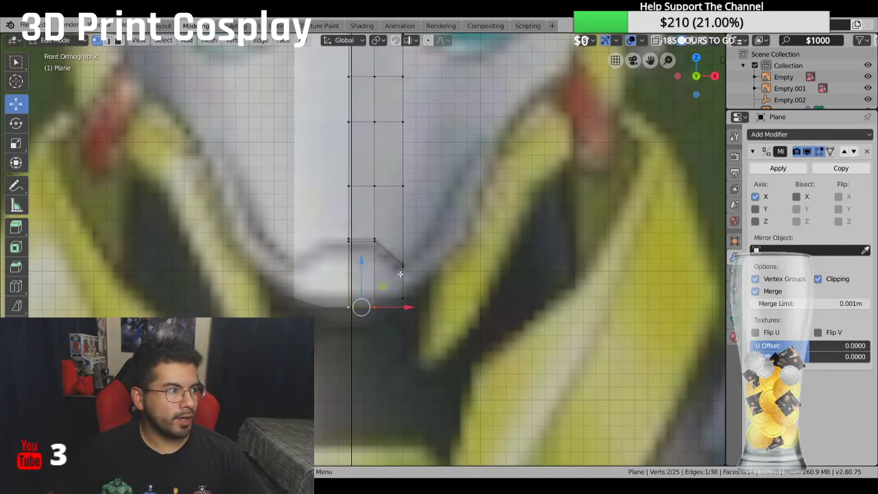
# Step: In side view, slide the lowest vertices along Y to square off the chin tip
pyautogui.press('KP_3')
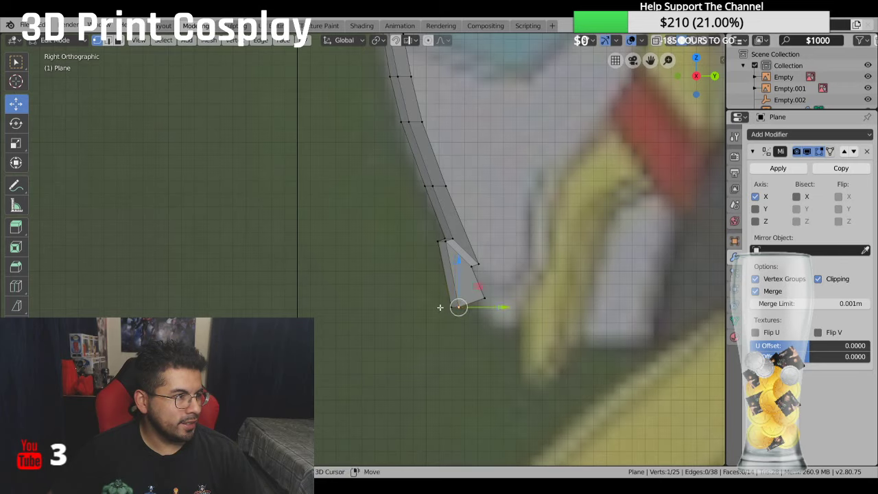
pyautogui.click(447, 309)
pyautogui.keyDown('shift'); pyautogui.click(483, 299); pyautogui.keyUp('shift')
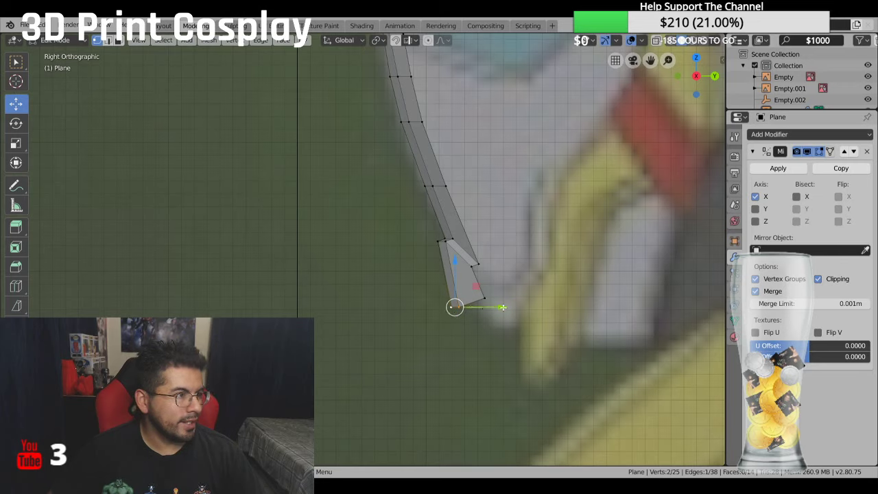
pyautogui.press('g')
pyautogui.press('y')
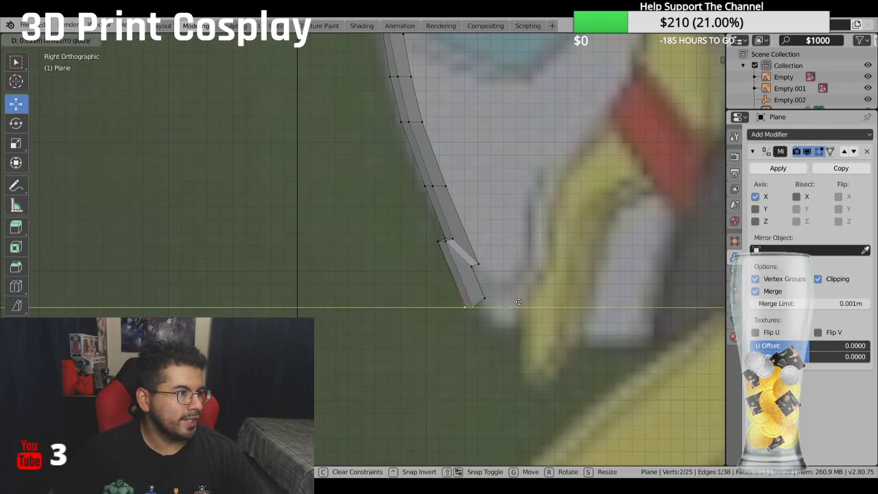
pyautogui.click(516, 304)
pyautogui.click(485, 299)
pyautogui.press('g')
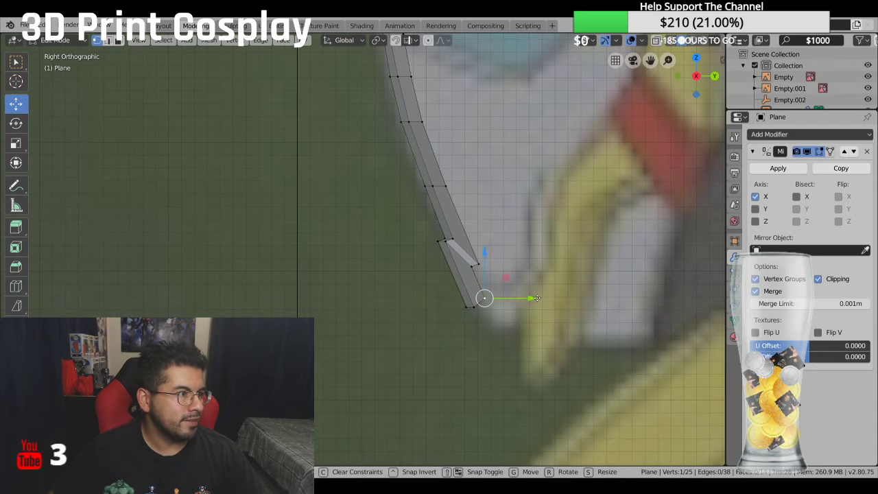
pyautogui.press('y')
pyautogui.click(545, 295)
pyautogui.moveTo(545, 295); pyautogui.dragTo(405, 255, button='middle')
pyautogui.press('KP_1')
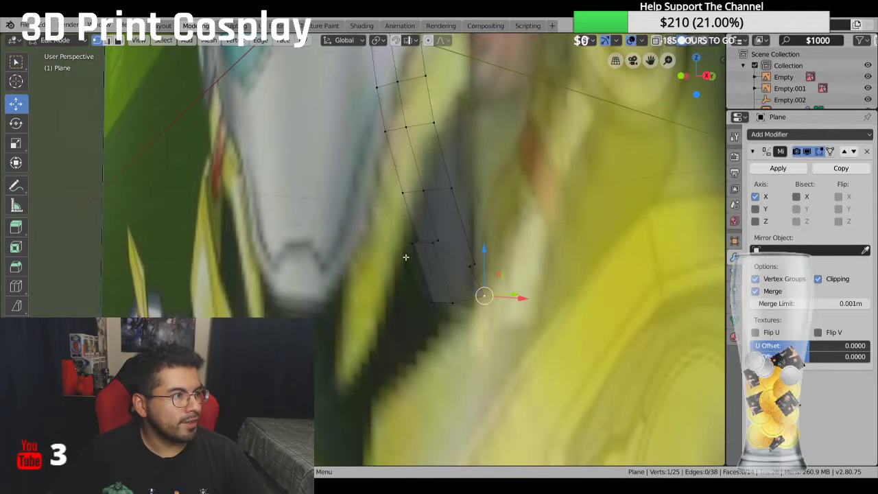
pyautogui.press('KP_1')
pyautogui.scroll(-1, 415, 242)
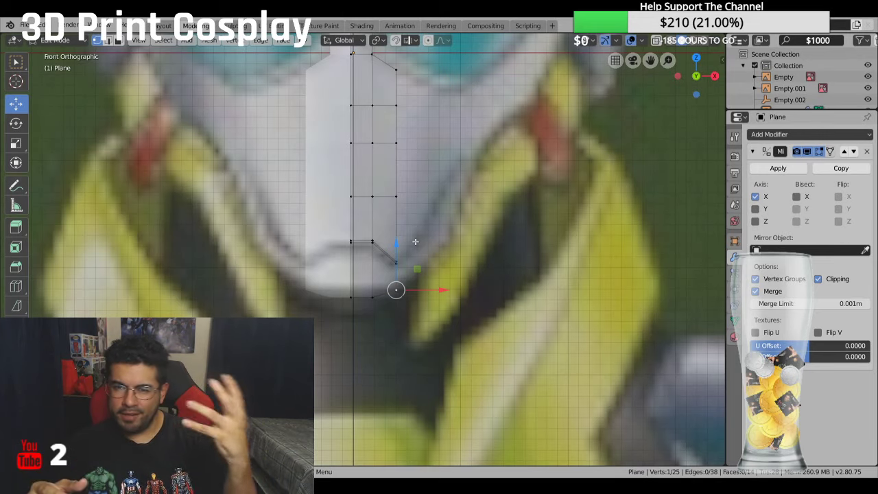
pyautogui.scroll(-10, 415, 241)
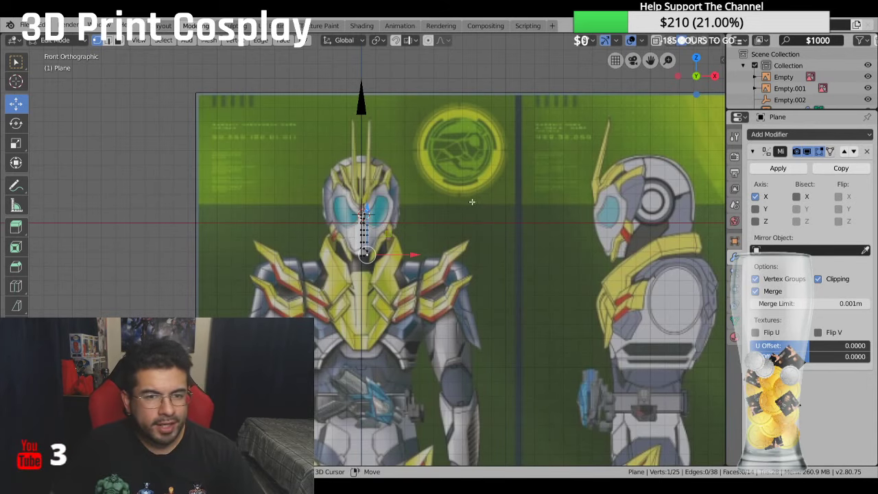
# Step: Zoom in on the mesh and raise its top vertex along Z
pyautogui.scroll(4, 461, 199)
pyautogui.keyDown('shift'); pyautogui.moveTo(462, 199); pyautogui.dragTo(565, 244, button='middle'); pyautogui.keyUp('shift')
pyautogui.scroll(2, 564, 243)
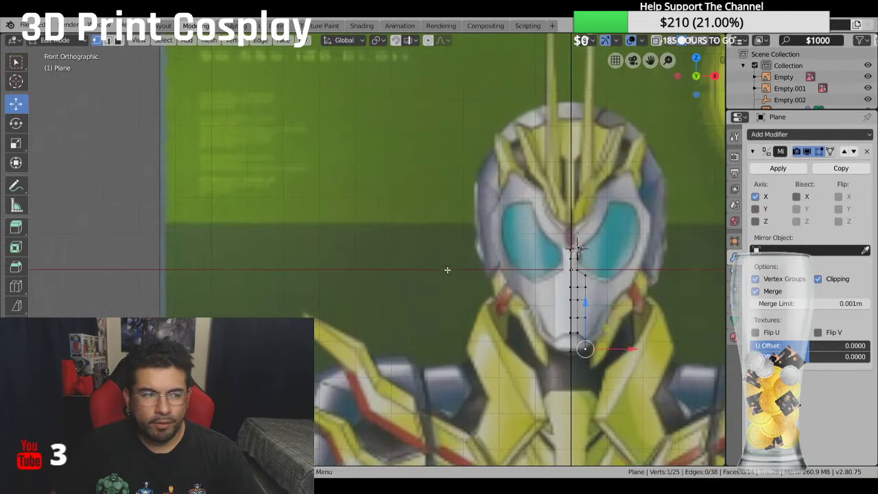
pyautogui.keyDown('shift'); pyautogui.moveTo(249, 247); pyautogui.dragTo(70, 254, button='middle'); pyautogui.keyUp('shift')
pyautogui.scroll(4, 112, 254)
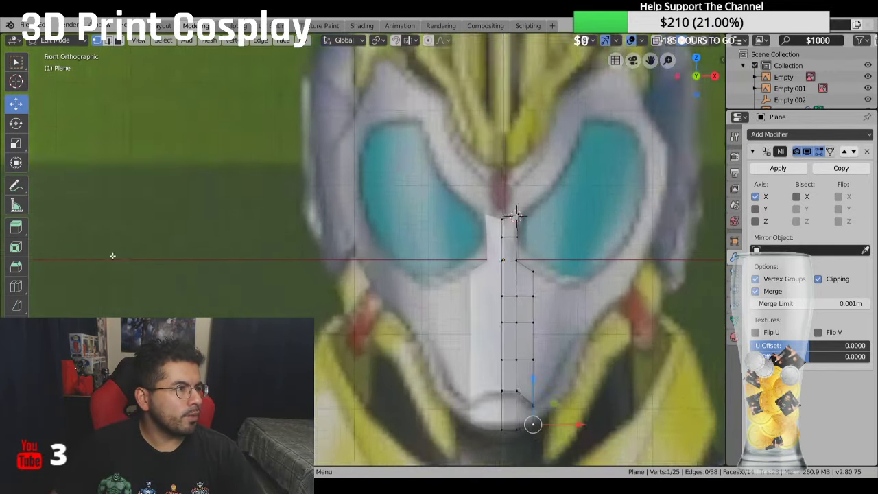
pyautogui.keyDown('shift'); pyautogui.moveTo(188, 252); pyautogui.dragTo(94, 298, button='middle'); pyautogui.keyUp('shift')
pyautogui.scroll(2, 94, 298)
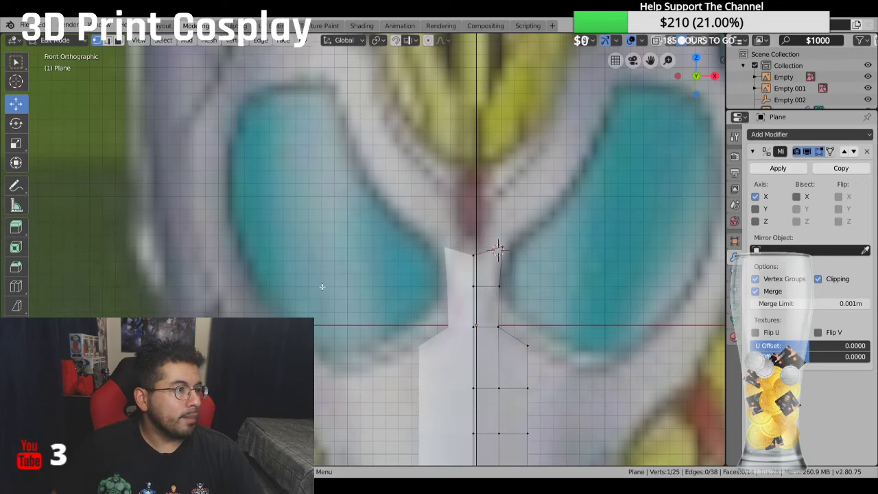
pyautogui.click(508, 242)
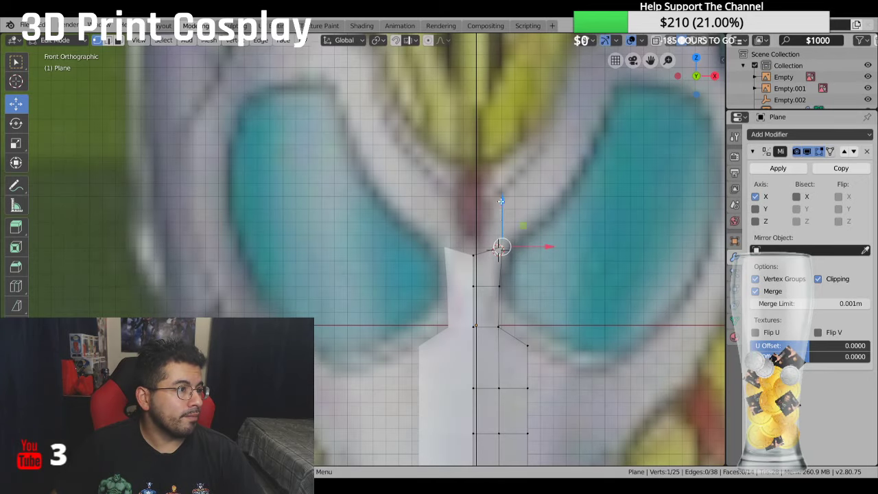
pyautogui.press('g')
pyautogui.press('z')
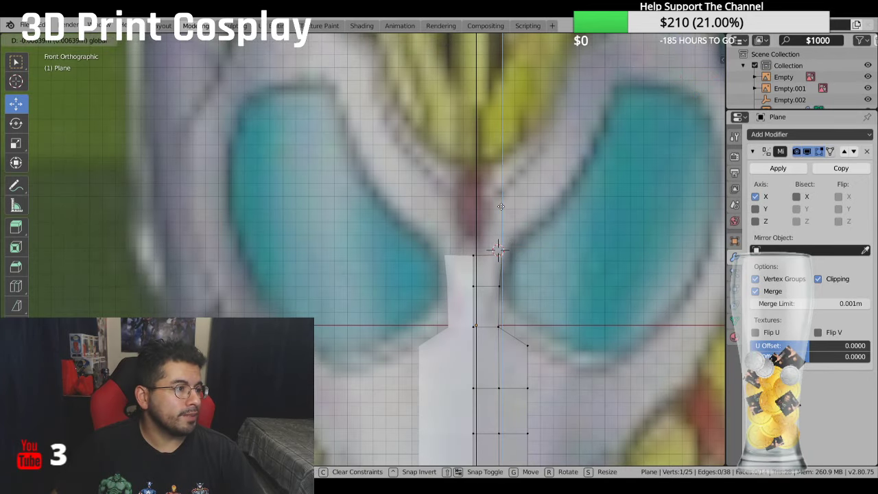
pyautogui.click(501, 207)
# Step: Move the top centre-line vertex sideways to a new position
pyautogui.scroll(2, 501, 227)
pyautogui.keyDown('shift'); pyautogui.moveTo(497, 237); pyautogui.dragTo(461, 192, button='middle'); pyautogui.keyUp('shift')
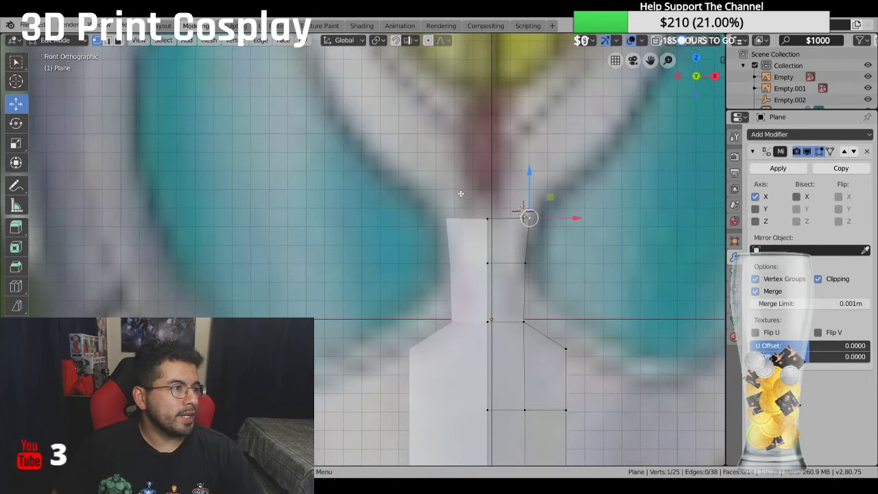
pyautogui.click(490, 218)
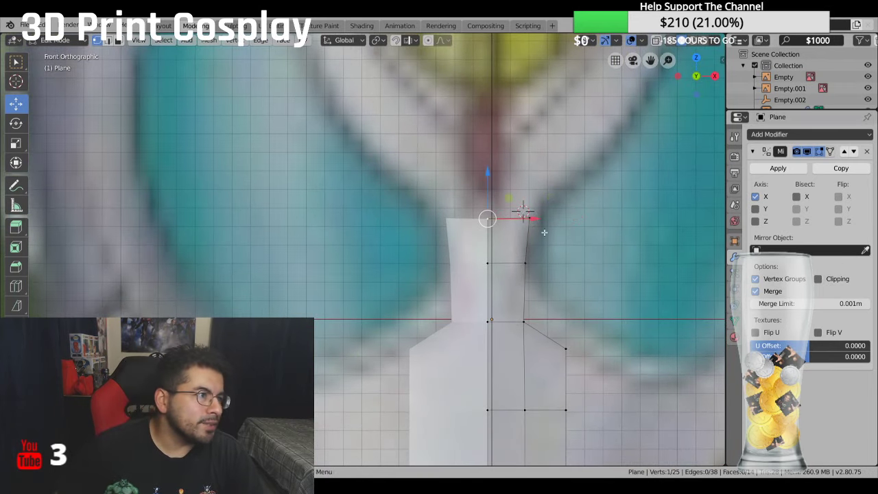
pyautogui.press('g')
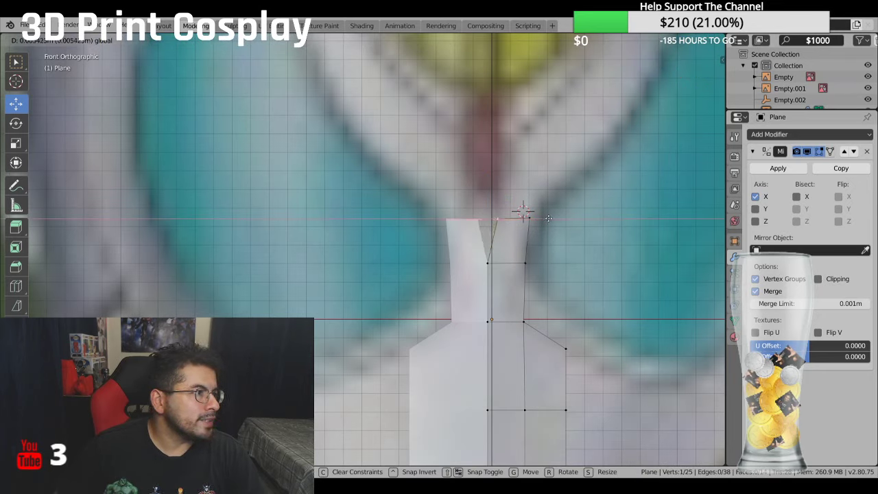
pyautogui.click(548, 218)
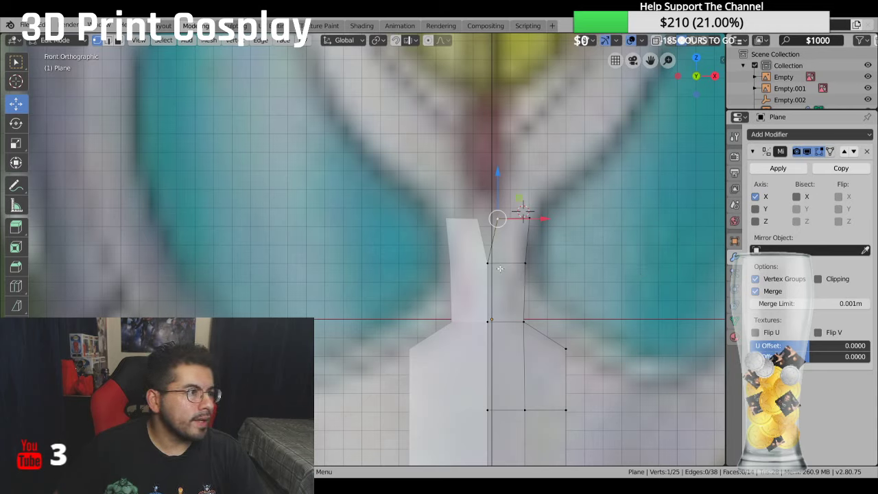
# Step: Re-enable Mirror Clipping and extrude a new vertex upward from the centre line
pyautogui.click(820, 280)
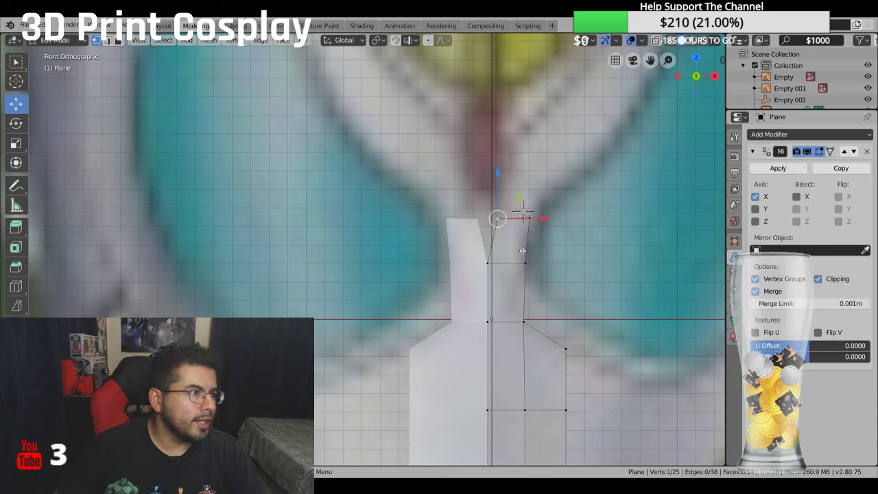
pyautogui.click(488, 262)
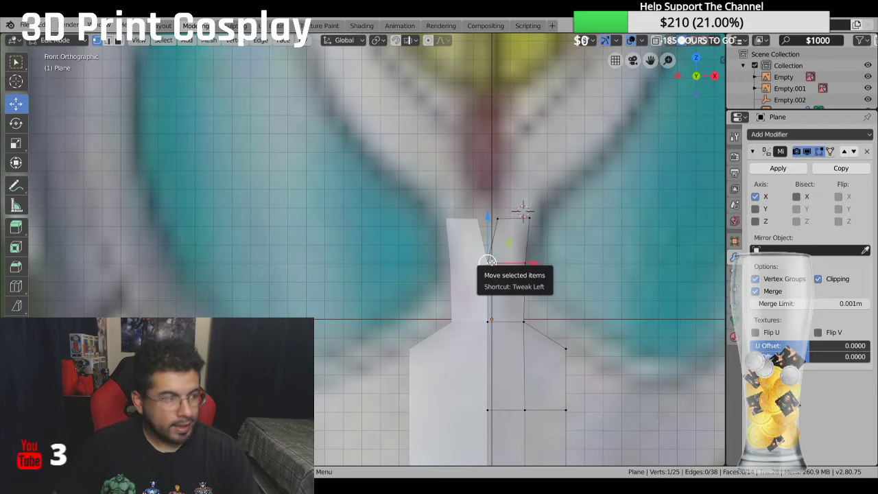
pyautogui.moveTo(488, 262); pyautogui.dragTo(488, 220)
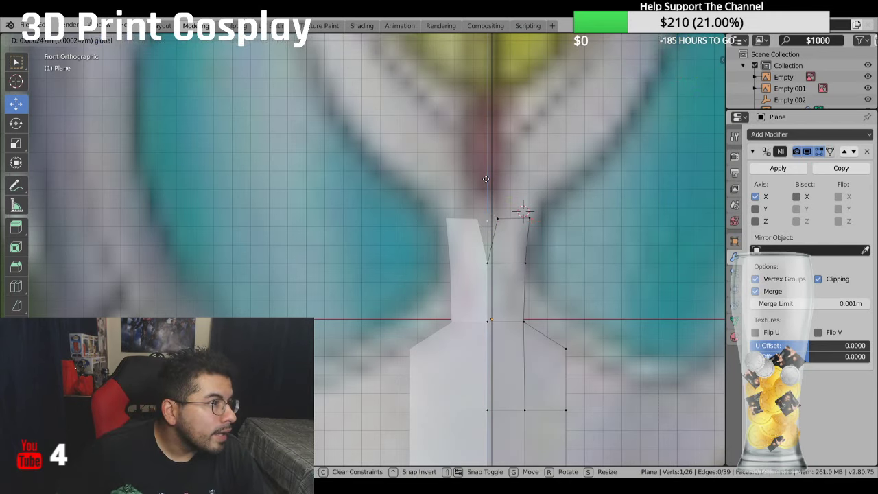
pyautogui.press('g')
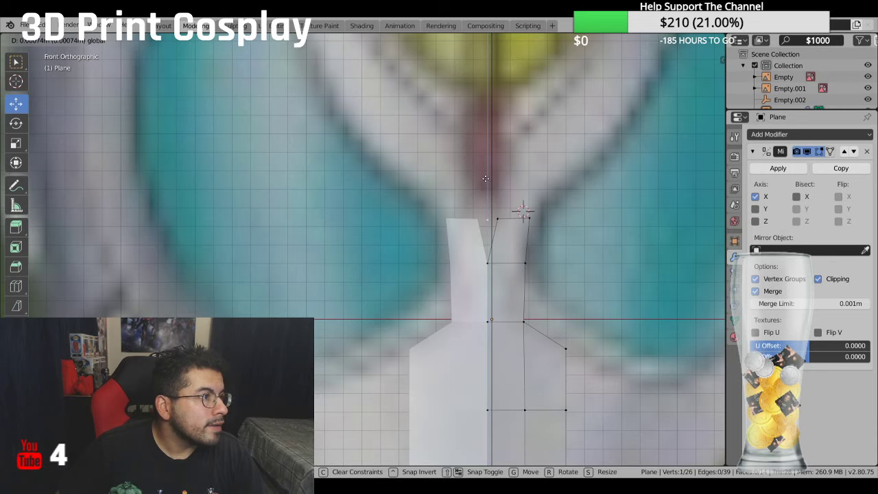
pyautogui.press('Escape')
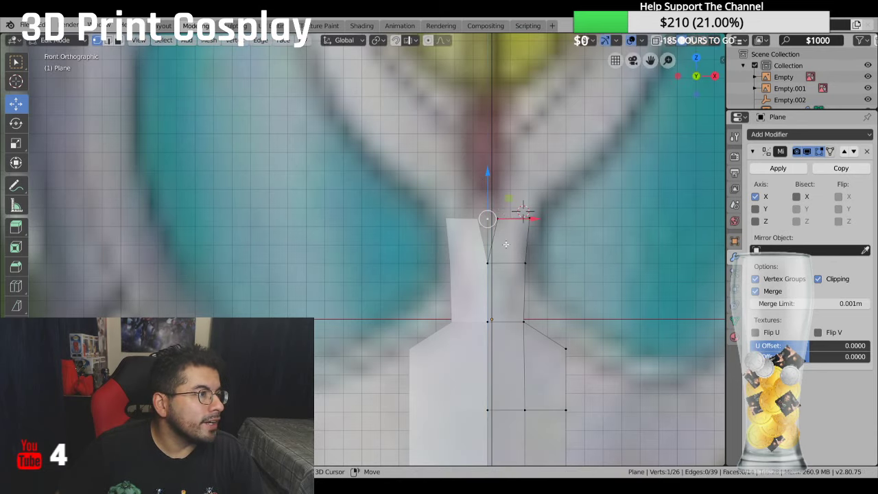
# Step: Fill a new face between the three top vertices, giving 26 vertices and 15 faces
pyautogui.keyDown('shift'); pyautogui.rightClick(497, 218); pyautogui.keyUp('shift')
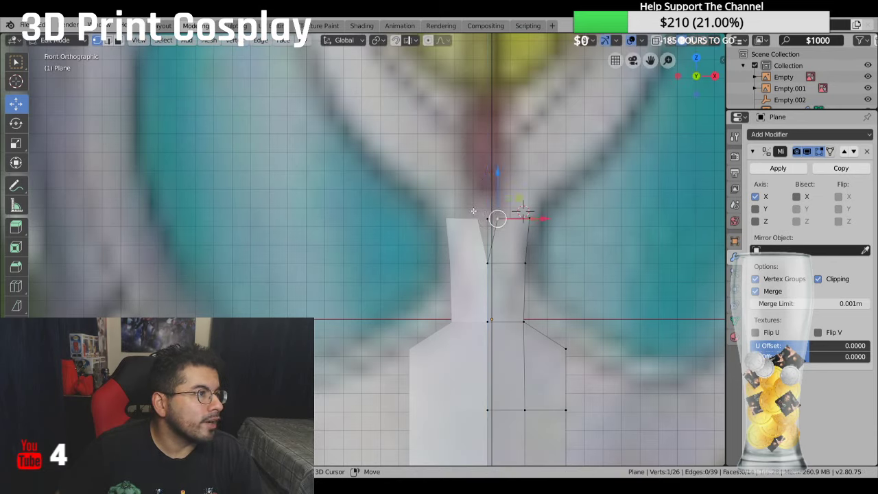
pyautogui.keyDown('shift'); pyautogui.moveTo(474, 211); pyautogui.dragTo(497, 276); pyautogui.keyUp('shift')
pyautogui.keyDown('shift'); pyautogui.rightClick(490, 233); pyautogui.keyUp('shift')
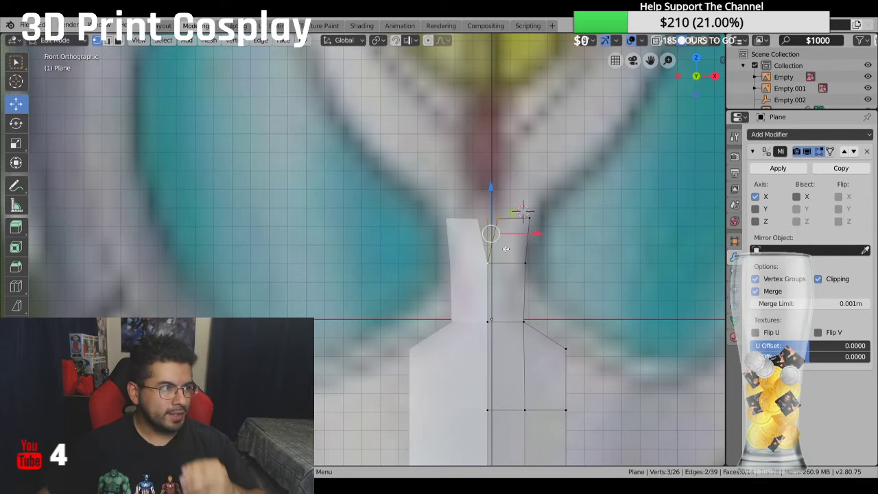
pyautogui.press('f')
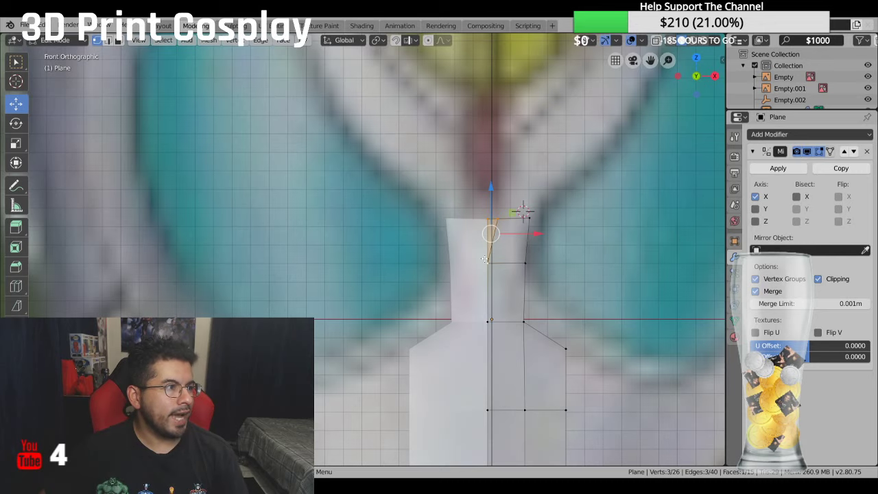
pyautogui.click(368, 255)
pyautogui.moveTo(366, 254); pyautogui.dragTo(295, 284, button='middle')
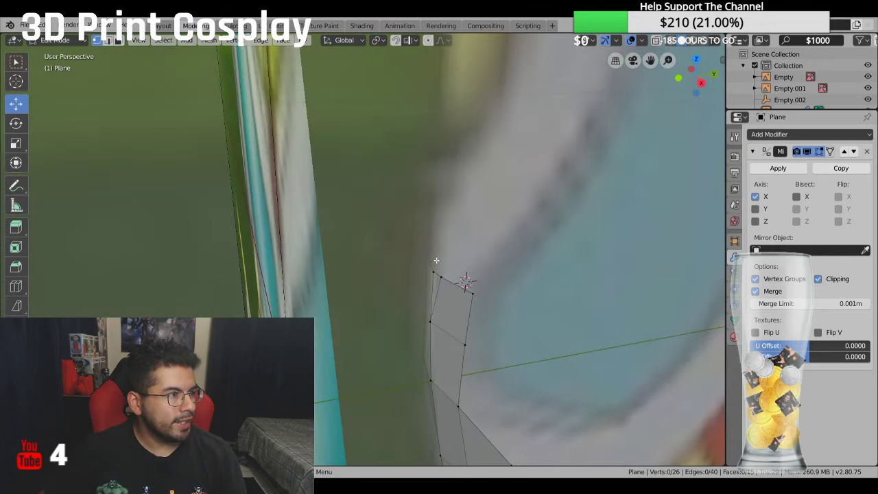
pyautogui.moveTo(433, 240); pyautogui.dragTo(422, 238, button='middle')
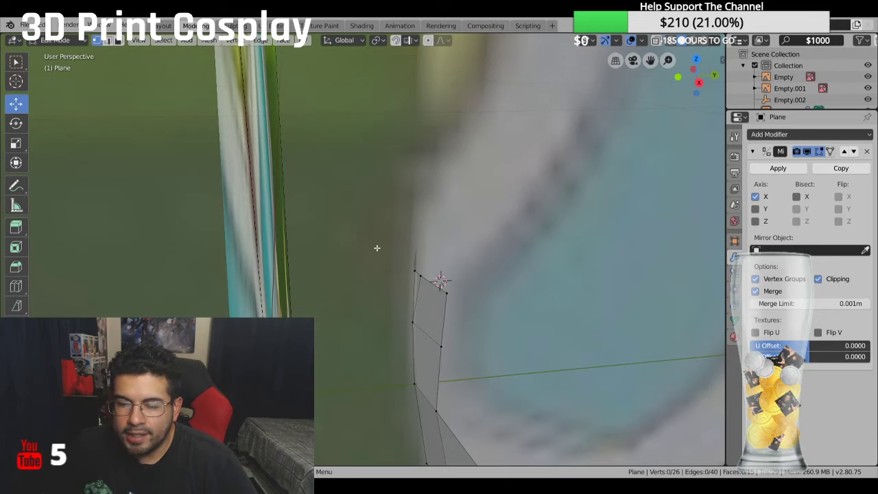
pyautogui.moveTo(377, 248); pyautogui.dragTo(469, 206, button='middle')
pyautogui.press('KP_1')
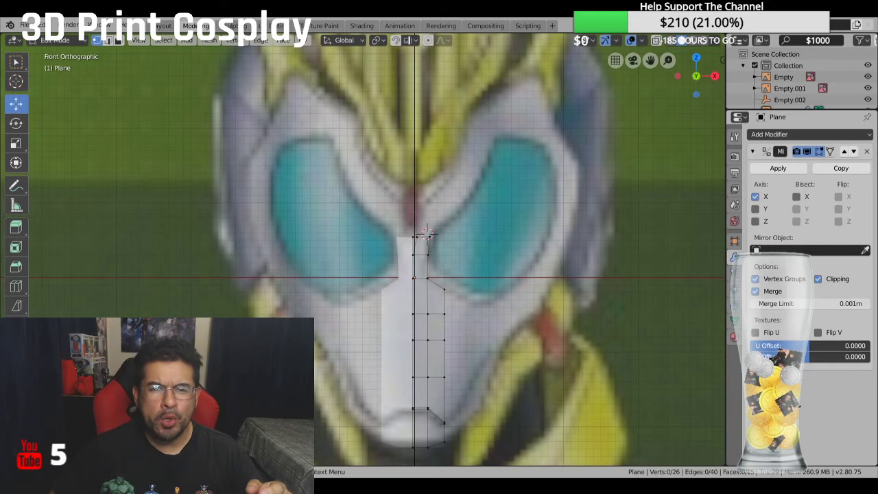
pyautogui.scroll(-6, 363, 250)
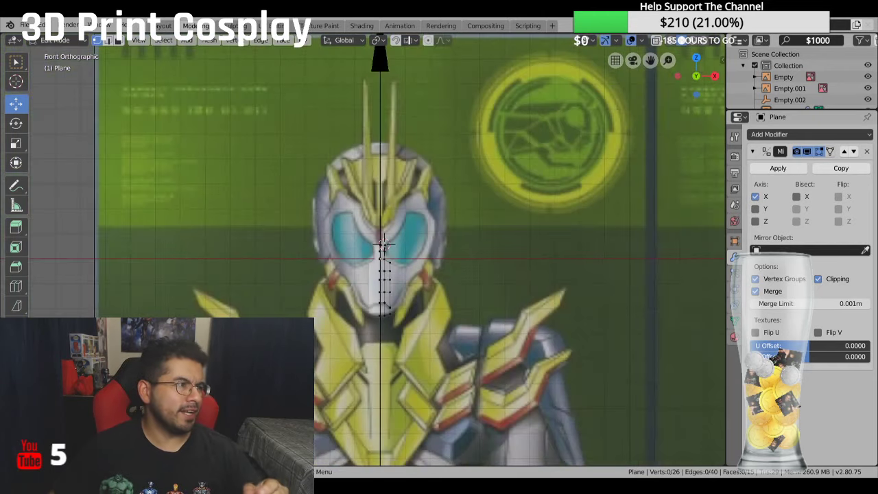
pyautogui.moveTo(384, 247); pyautogui.dragTo(610, 201, button='middle')
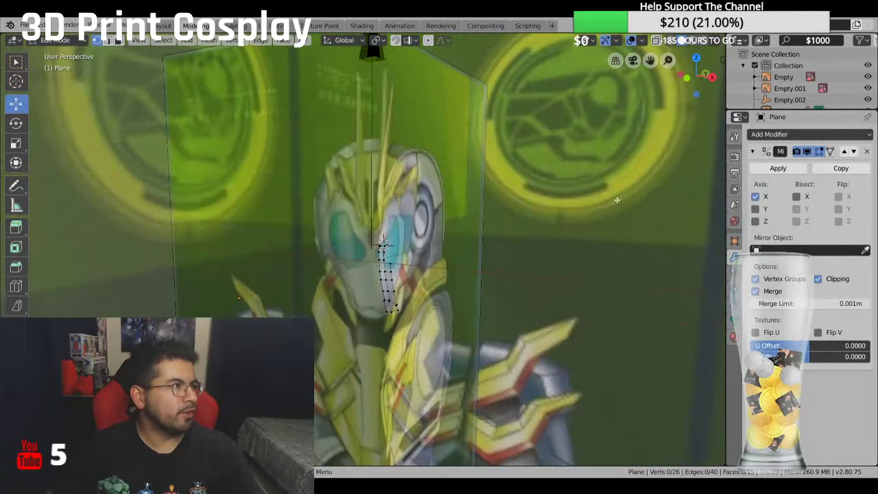
pyautogui.scroll(-2, 610, 201)
pyautogui.press('KP_1')
pyautogui.scroll(-3, 674, 254)
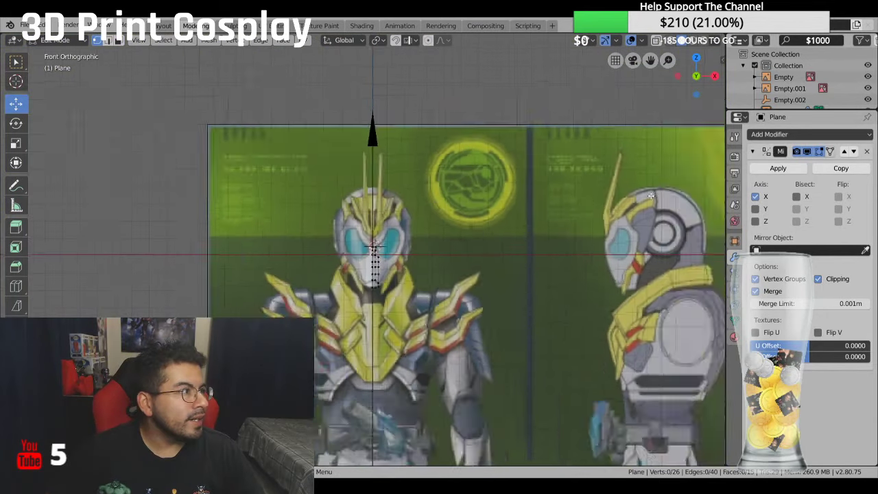
pyautogui.keyDown('shift'); pyautogui.moveTo(674, 254); pyautogui.dragTo(567, 152, button='middle'); pyautogui.keyUp('shift')
pyautogui.scroll(4, 522, 241)
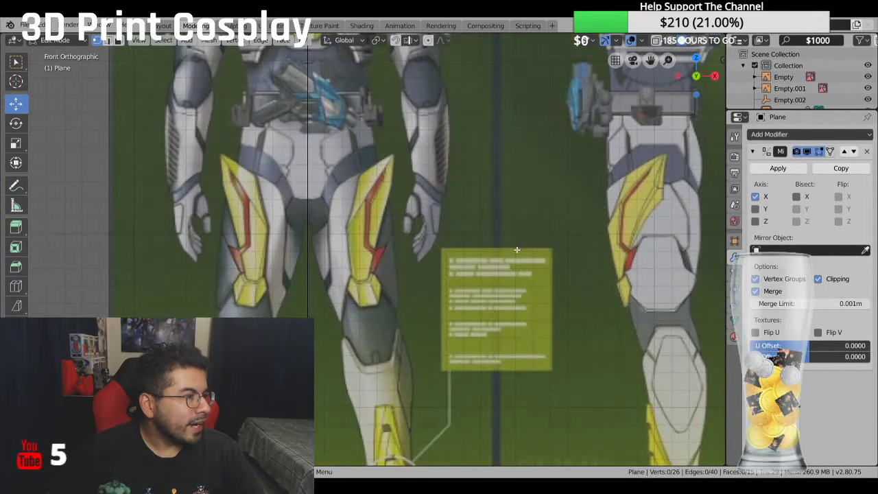
pyautogui.keyDown('shift'); pyautogui.moveTo(518, 249); pyautogui.dragTo(460, 151, button='middle'); pyautogui.keyUp('shift')
pyautogui.scroll(5, 459, 151)
pyautogui.scroll(-8, 460, 151)
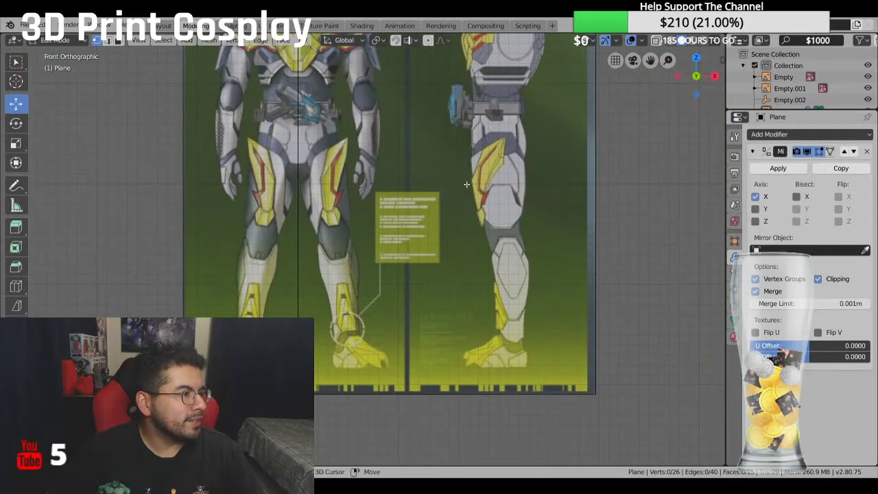
pyautogui.keyDown('shift'); pyautogui.moveTo(464, 188); pyautogui.dragTo(484, 328, button='middle'); pyautogui.keyUp('shift')
pyautogui.scroll(-2, 447, 255)
pyautogui.scroll(8, 449, 237)
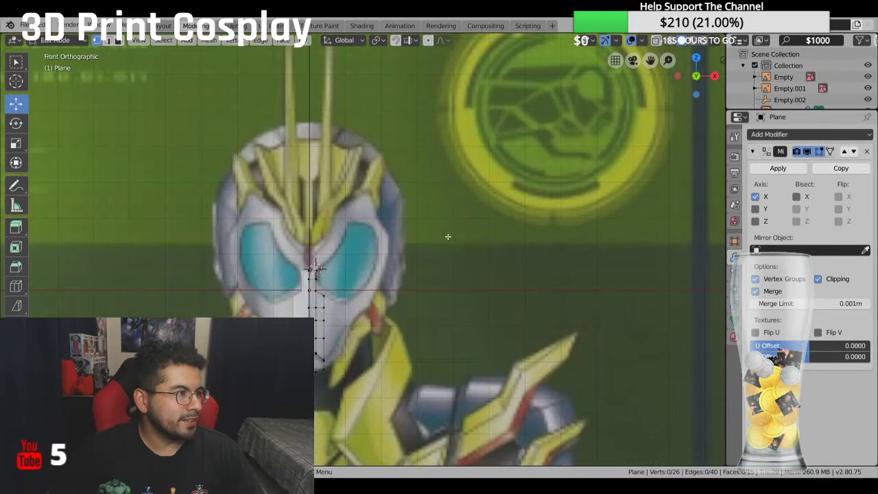
pyautogui.keyDown('shift'); pyautogui.moveTo(448, 237); pyautogui.dragTo(444, 309, button='middle'); pyautogui.keyUp('shift')
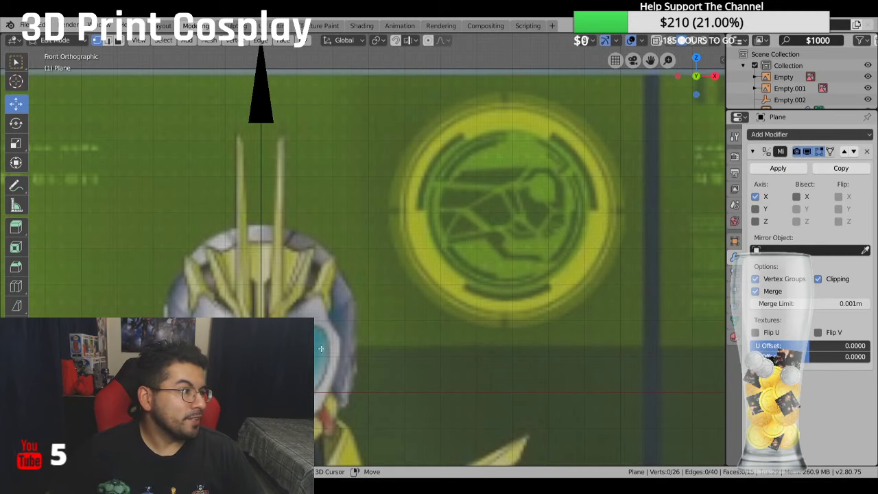
pyautogui.scroll(-1, 452, 233)
pyautogui.keyDown('shift'); pyautogui.moveTo(384, 220); pyautogui.dragTo(395, 187, button='middle'); pyautogui.keyUp('shift')
pyautogui.scroll(4, 402, 233)
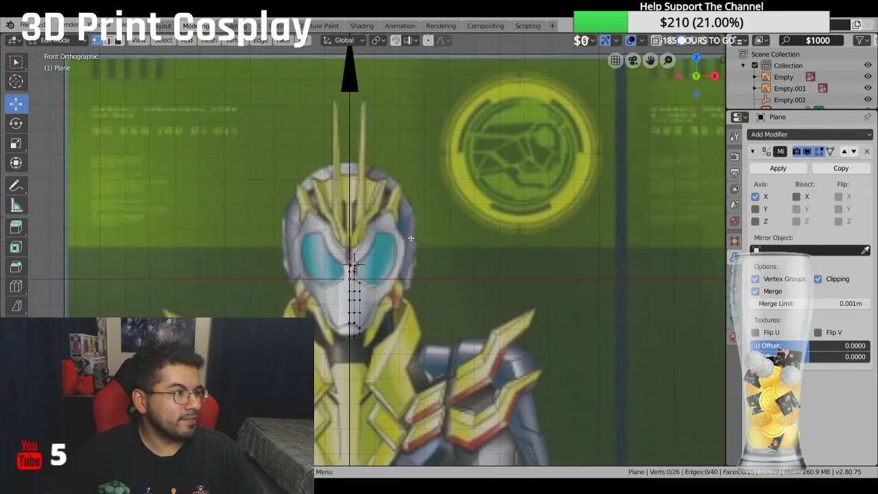
pyautogui.scroll(4, 403, 240)
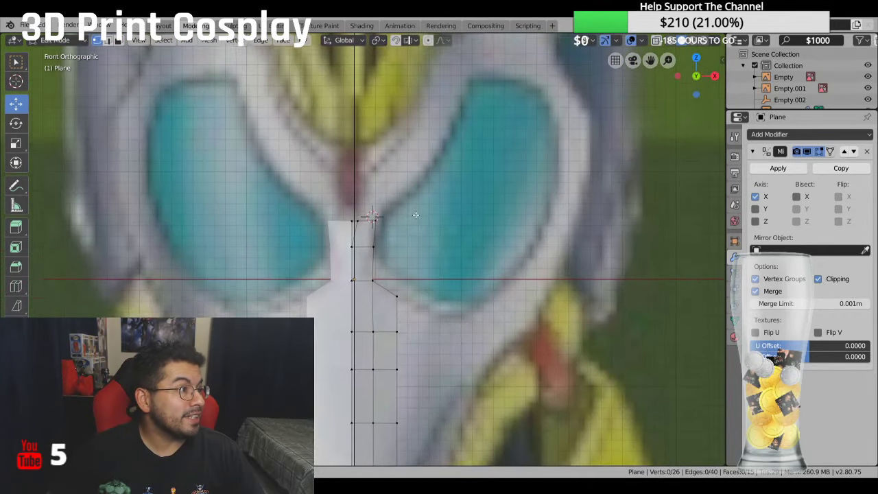
pyautogui.keyDown('shift'); pyautogui.moveTo(415, 215); pyautogui.dragTo(379, 260, button='middle'); pyautogui.keyUp('shift')
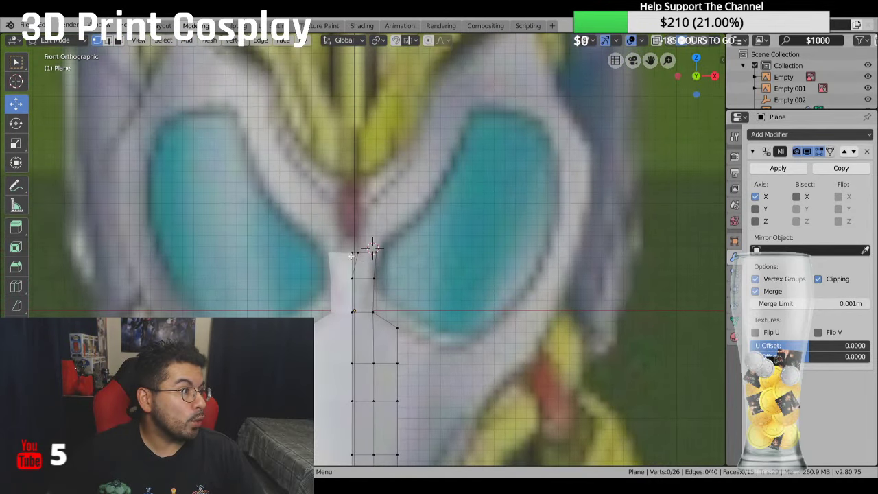
pyautogui.scroll(2, 334, 246)
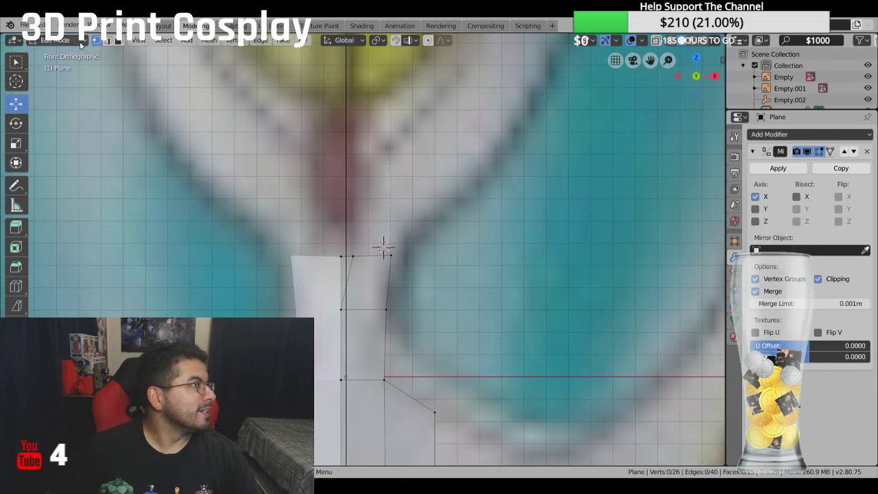
# Step: Extrude the top corner edge straight up along Z, making 28 vertices and 16 faces
pyautogui.click(110, 41)
pyautogui.click(346, 257)
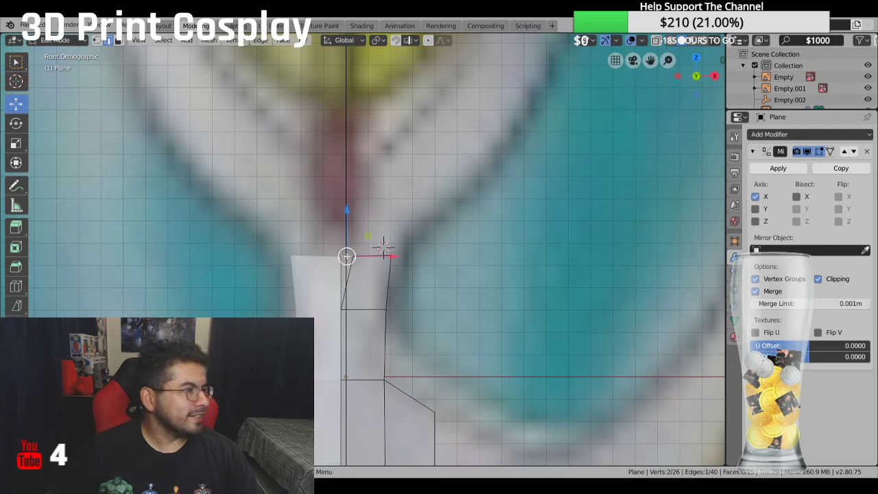
pyautogui.press('e')
pyautogui.press('z')
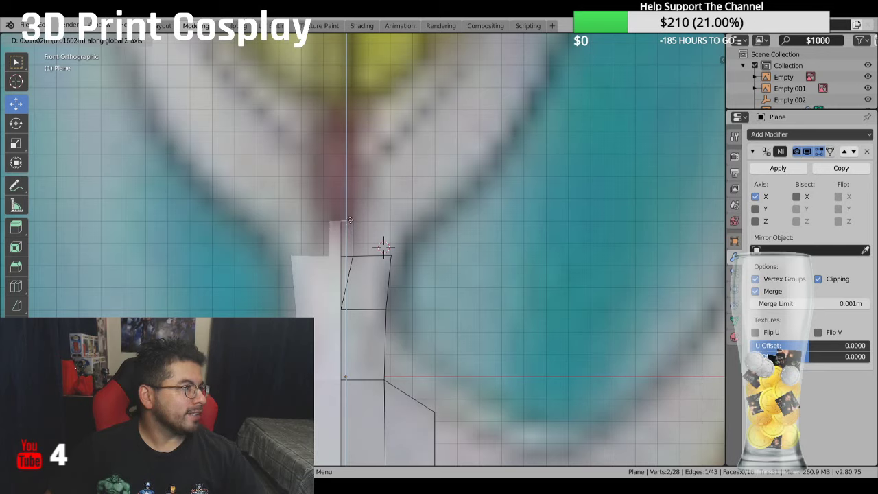
pyautogui.click(350, 220)
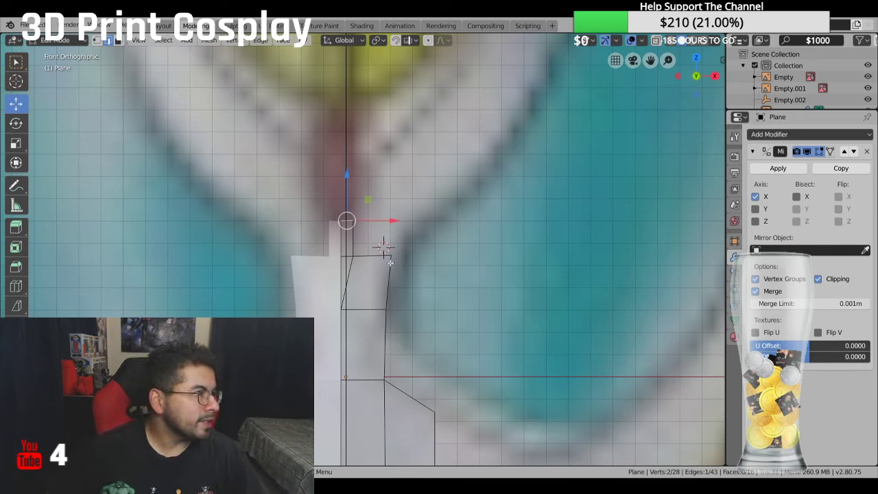
pyautogui.click(97, 40)
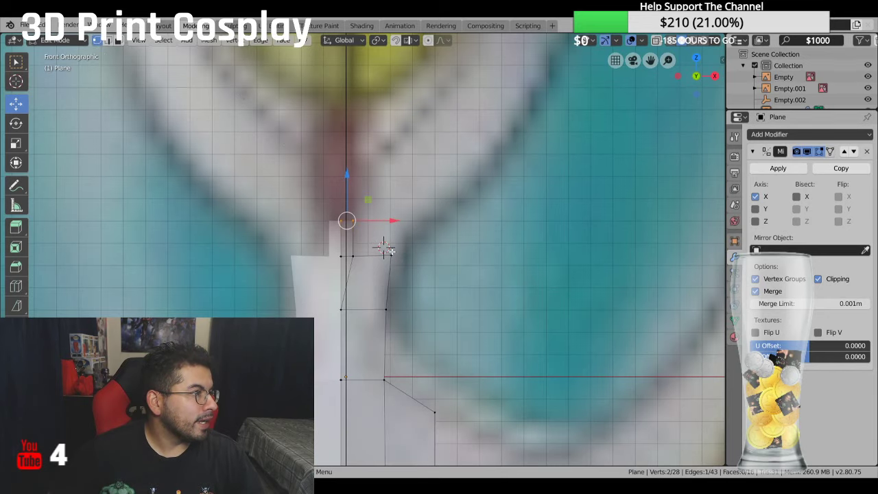
pyautogui.moveTo(391, 252); pyautogui.dragTo(362, 230, button='middle')
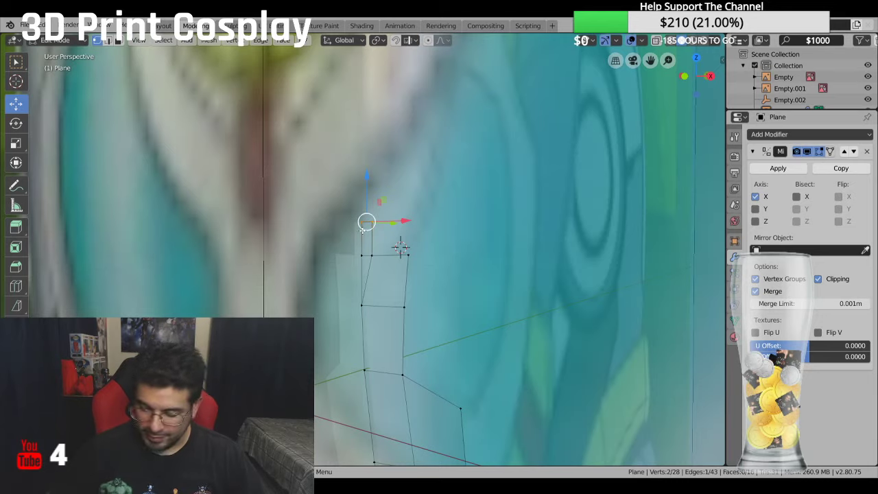
pyautogui.press('KP_3')
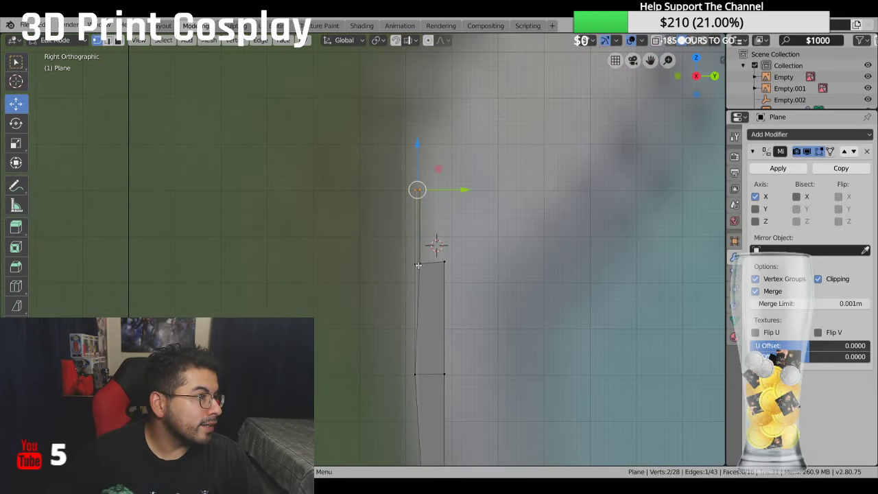
# Step: In Right view, slide the new left vertex and top vertex along Y to match the side profile
pyautogui.click(419, 261)
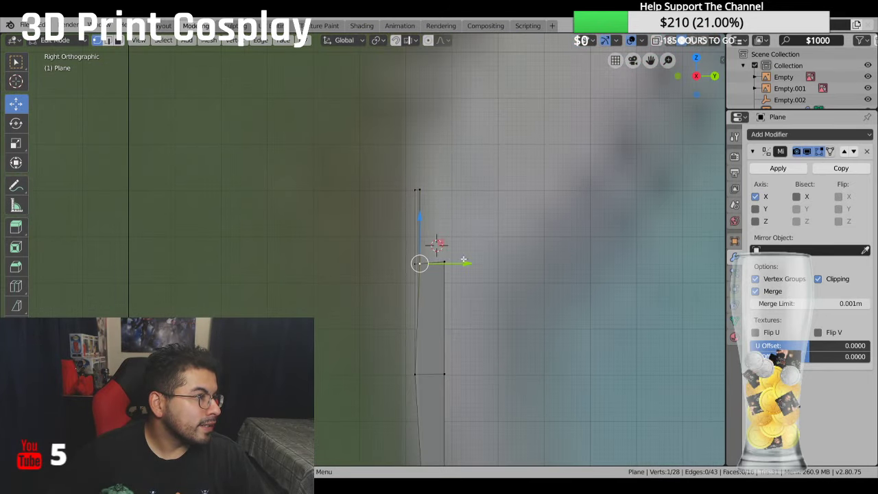
pyautogui.press('g')
pyautogui.press('y')
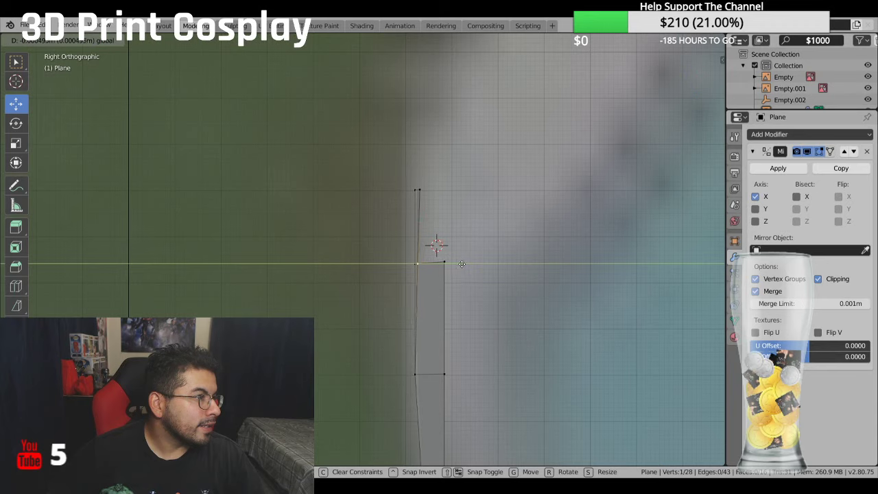
pyautogui.click(461, 265)
pyautogui.click(418, 190)
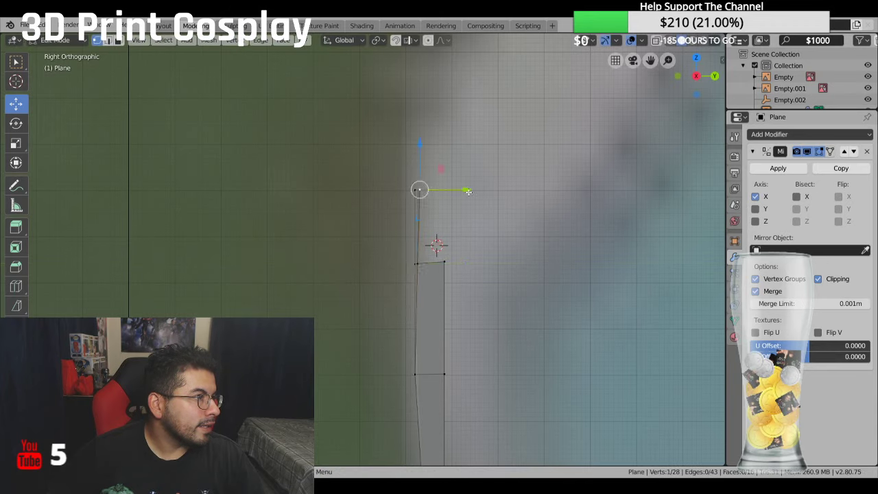
pyautogui.press('g')
pyautogui.press('y')
pyautogui.click(467, 190)
# Step: Cancel further moves of the lower and top vertices, check the mesh in perspective, and return to front view
pyautogui.click(427, 267)
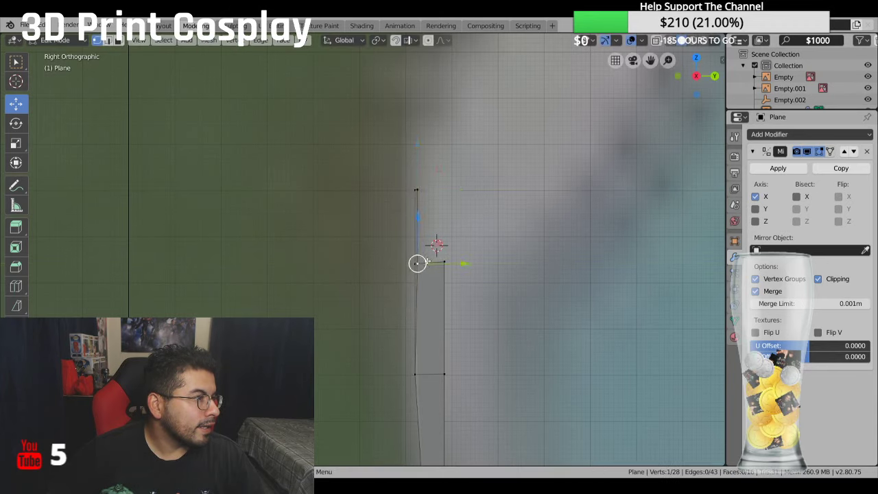
pyautogui.press('g')
pyautogui.rightClick(442, 210)
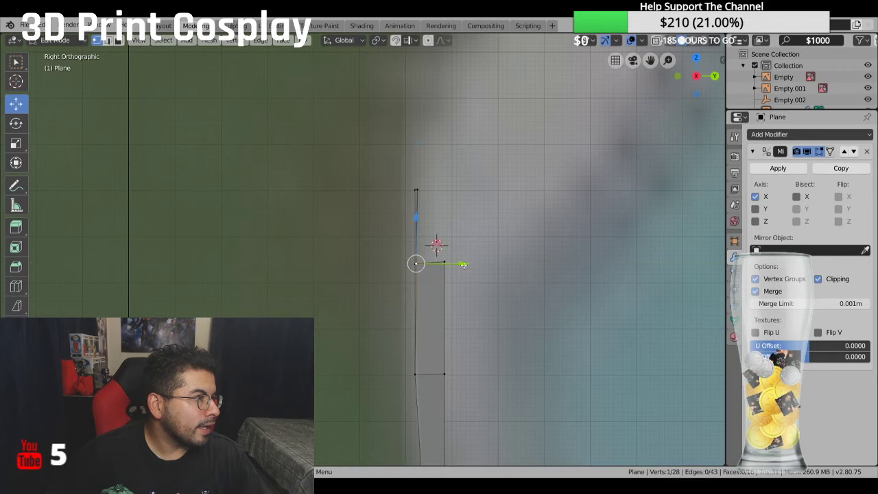
pyautogui.click(433, 190)
pyautogui.press('g')
pyautogui.press('y')
pyautogui.rightClick(466, 192)
pyautogui.moveTo(466, 192); pyautogui.dragTo(593, 169, button='middle')
pyautogui.press('KP_1')
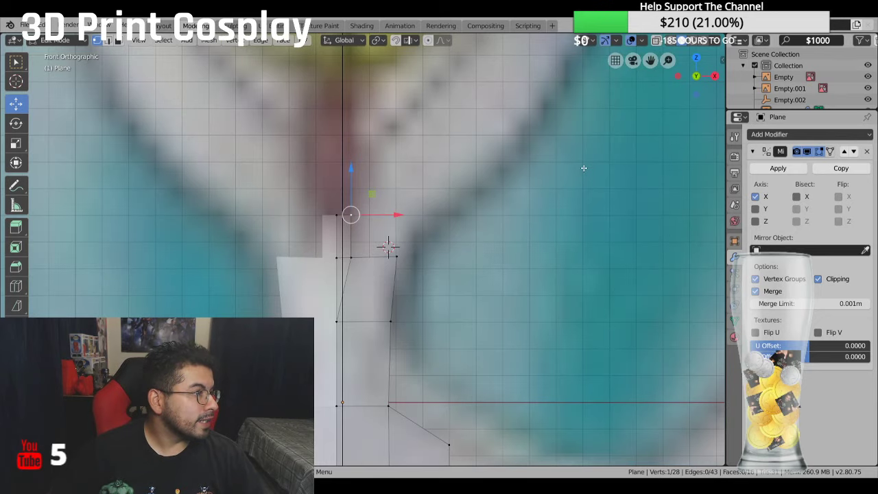
# Step: In Right side view, extrude a new tip vertex from the top vertex
pyautogui.moveTo(584, 168); pyautogui.dragTo(495, 207, button='middle')
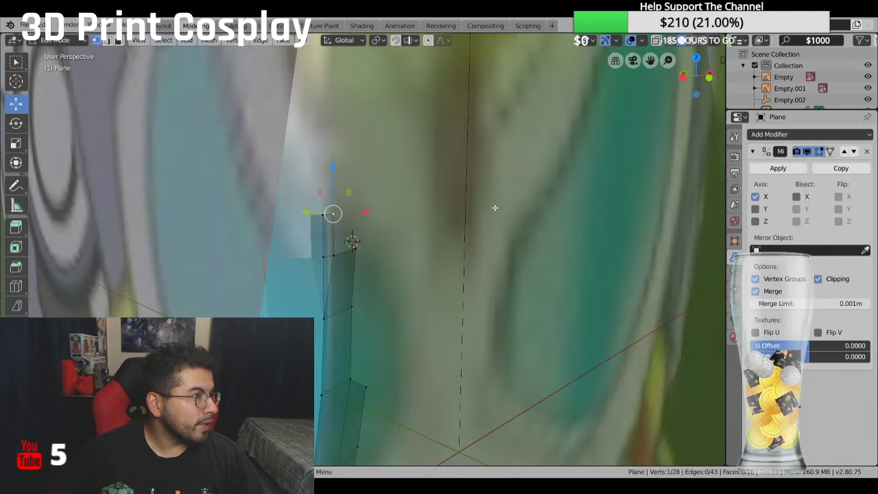
pyautogui.moveTo(356, 220); pyautogui.dragTo(346, 239, button='middle')
pyautogui.press('KP_3')
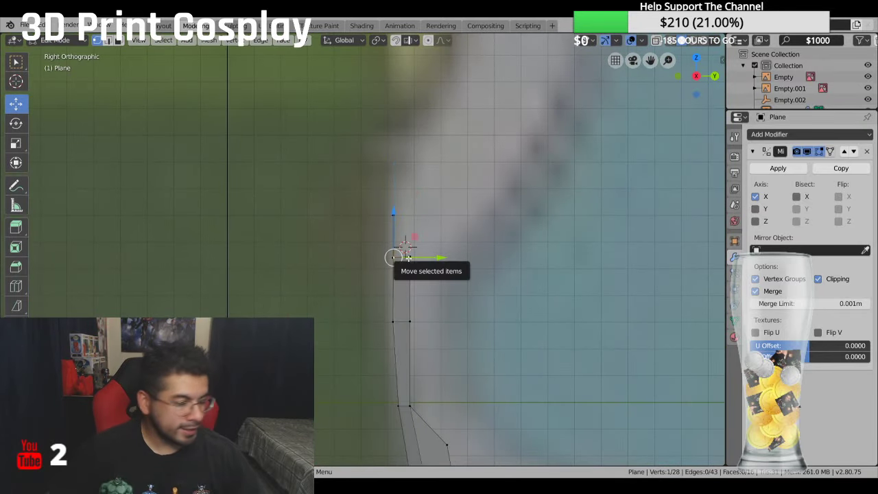
pyautogui.moveTo(395, 265); pyautogui.dragTo(411, 251, button='middle')
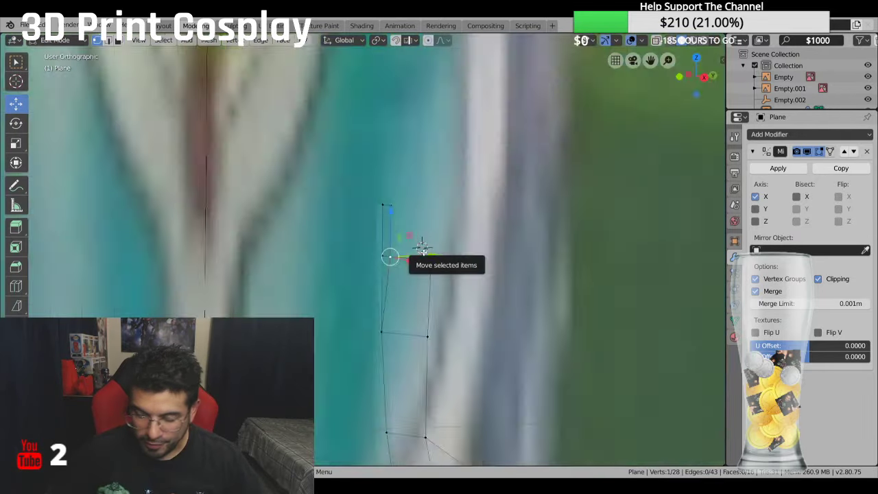
pyautogui.press('KP_1')
pyautogui.press('KP_3')
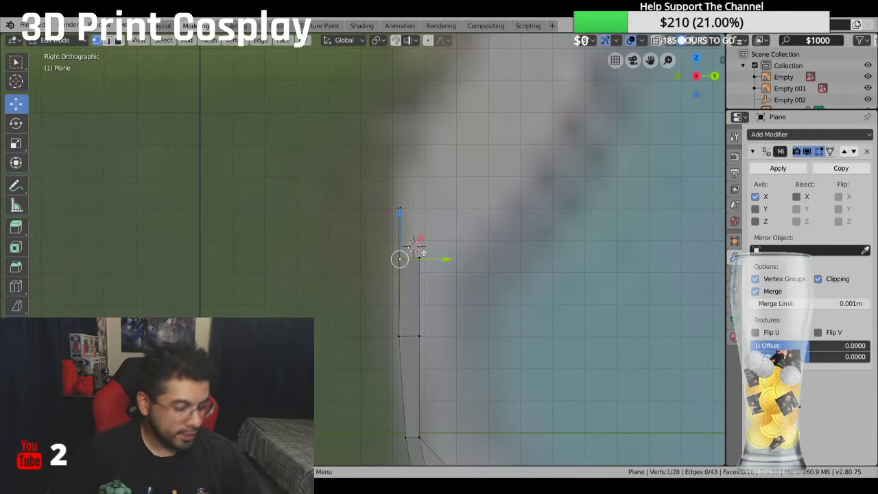
pyautogui.press('e')
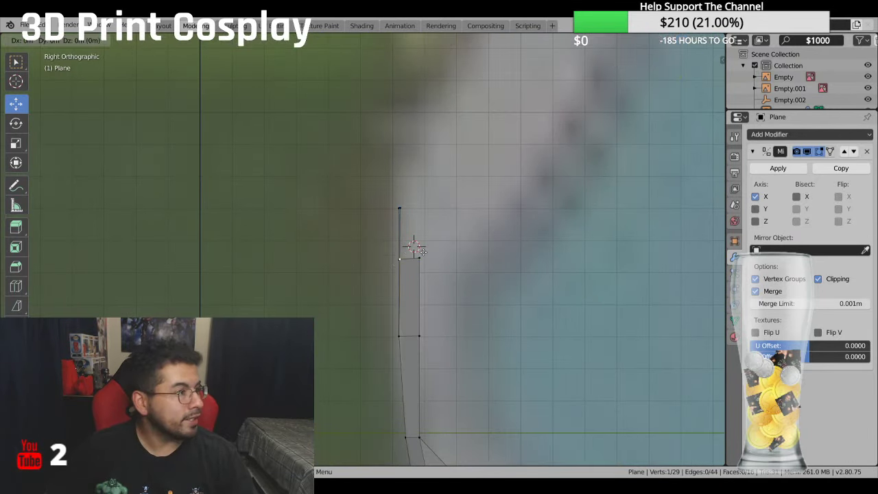
pyautogui.click(415, 201)
# Step: Add two more tip vertices to the selection alongside the new vertex
pyautogui.moveTo(415, 201); pyautogui.dragTo(410, 230, button='middle')
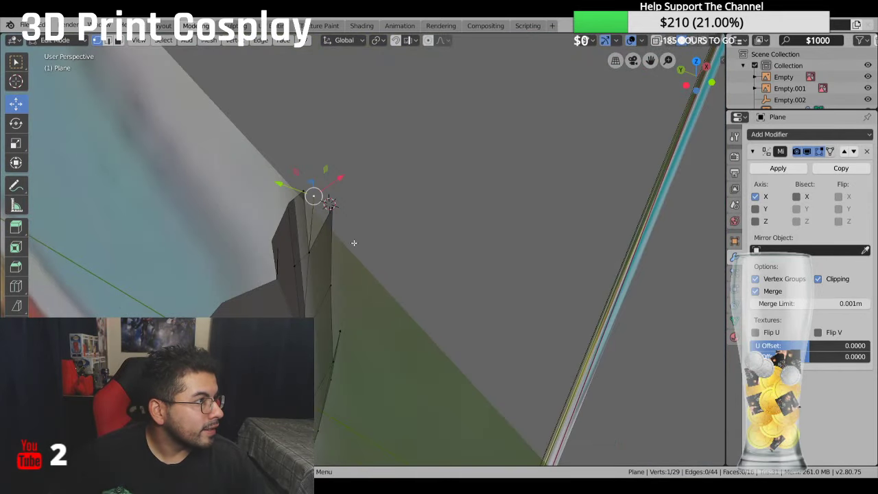
pyautogui.keyDown('shift'); pyautogui.click(304, 190); pyautogui.keyUp('shift')
pyautogui.moveTo(353, 251); pyautogui.dragTo(333, 243, button='middle')
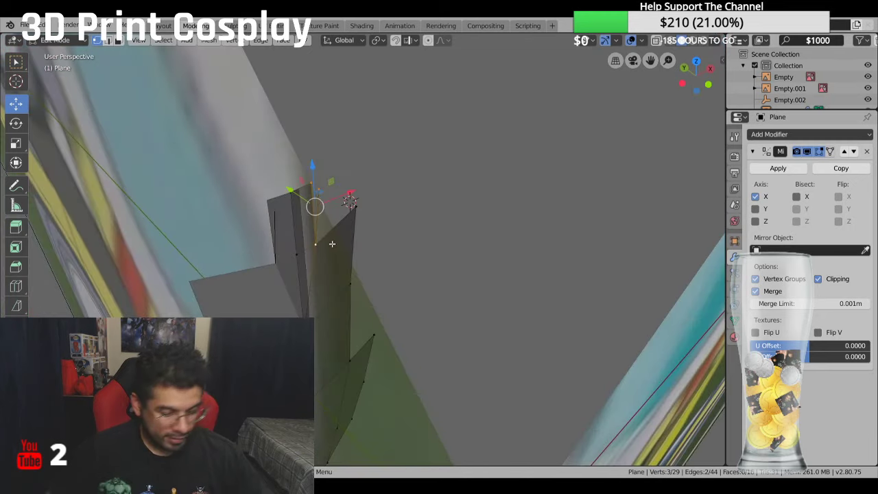
pyautogui.keyDown('shift'); pyautogui.click(336, 238); pyautogui.keyUp('shift')
pyautogui.moveTo(427, 212); pyautogui.dragTo(408, 185, button='middle')
# Step: Return to the front view and select the single vertex at the top corner
pyautogui.press('KP_1')
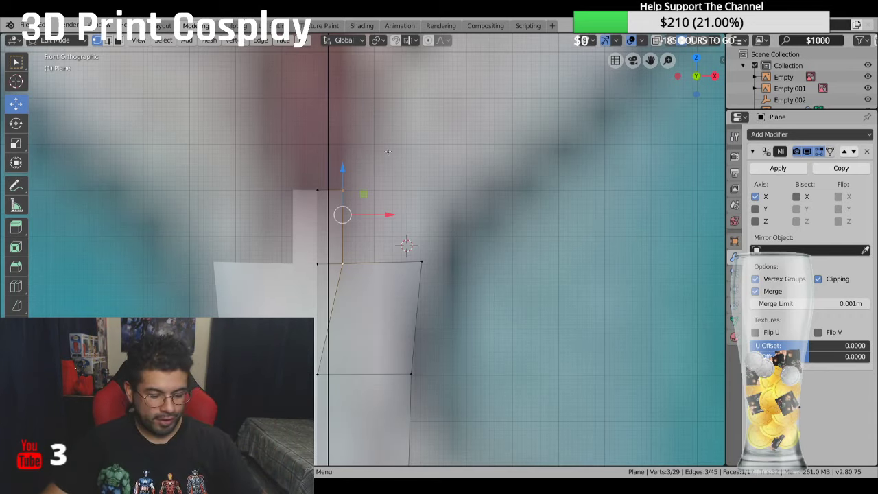
pyautogui.keyDown('shift'); pyautogui.moveTo(412, 167); pyautogui.dragTo(417, 198, button='middle'); pyautogui.keyUp('shift')
pyautogui.scroll(-3, 415, 186)
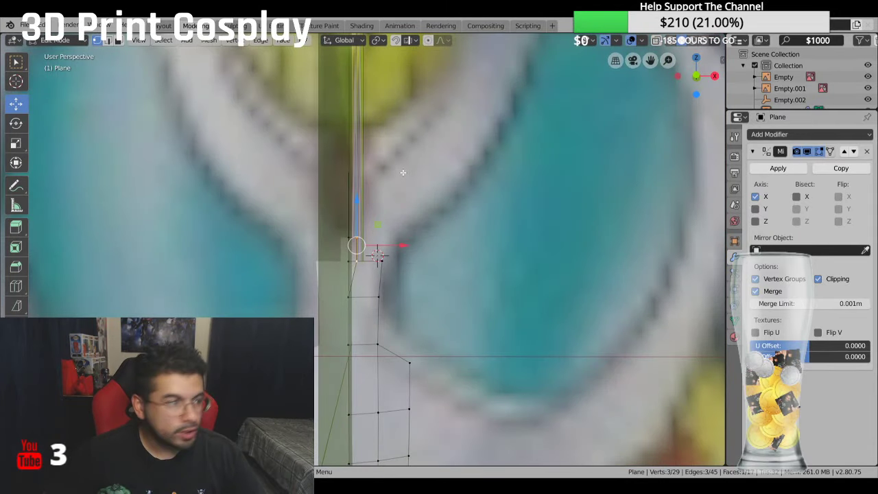
pyautogui.press('KP_1')
pyautogui.scroll(3, 405, 178)
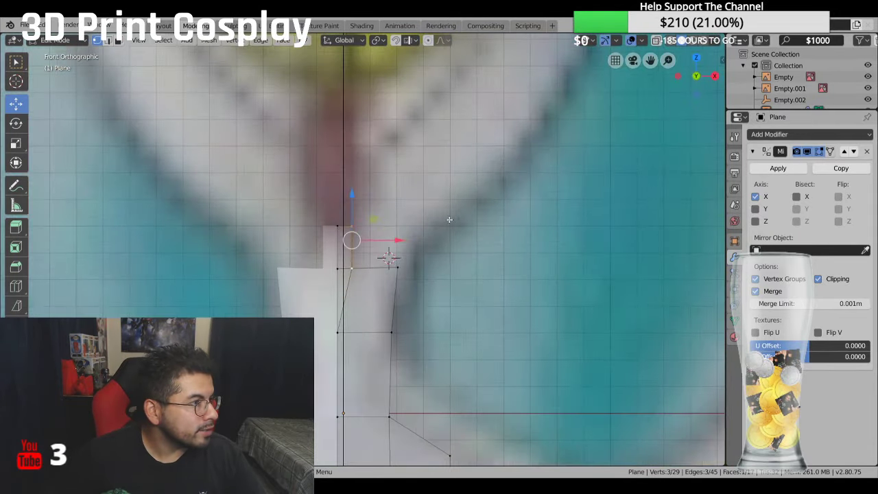
pyautogui.click(406, 266)
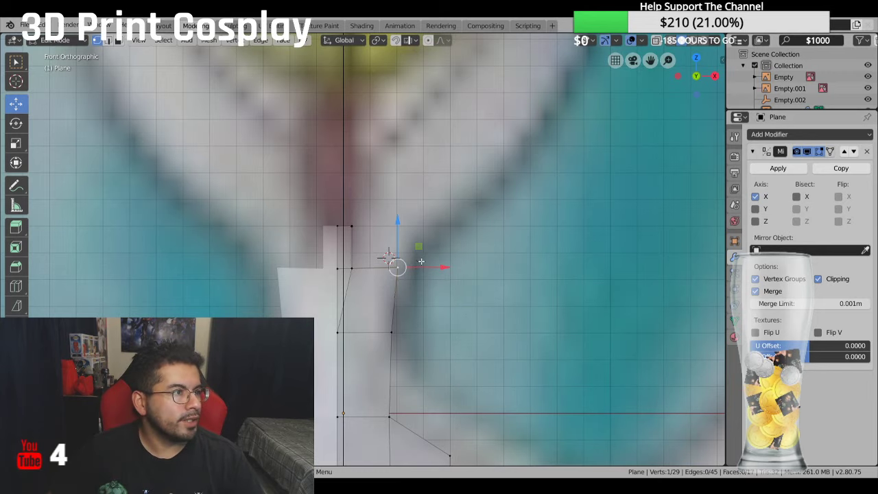
pyautogui.scroll(-8, 420, 262)
# Step: Orbit into a User Perspective view showing the face mesh against both reference images
pyautogui.moveTo(481, 258); pyautogui.dragTo(444, 255, button='middle')
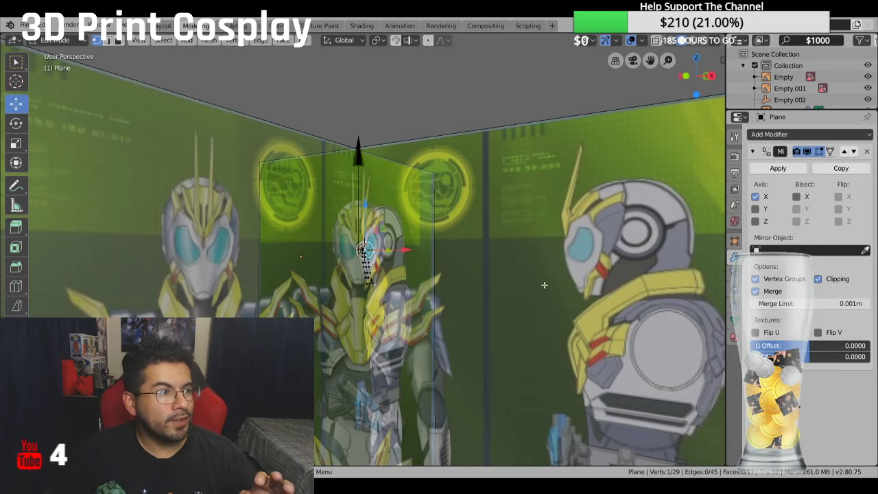
# Step: Adjust the zoom and orbit until the side reference wall faces the view with the mesh in front
pyautogui.scroll(-1, 549, 284)
pyautogui.scroll(1, 549, 284)
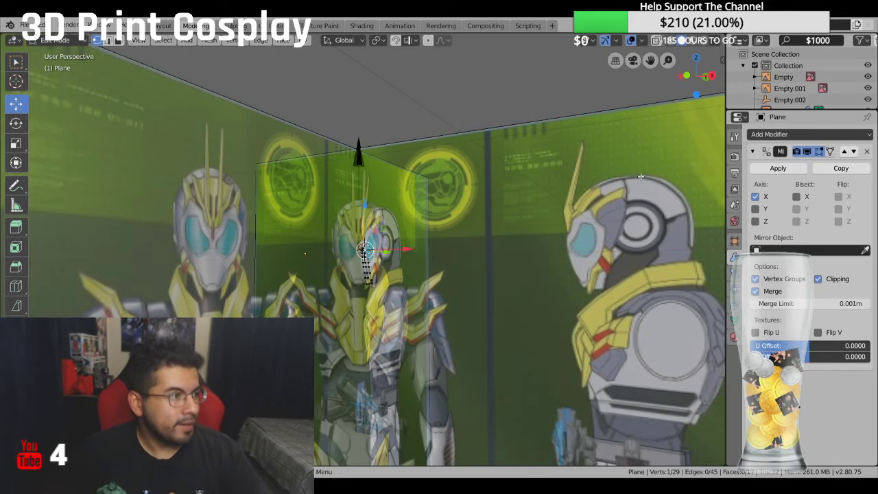
pyautogui.moveTo(435, 178); pyautogui.dragTo(467, 197, button='middle')
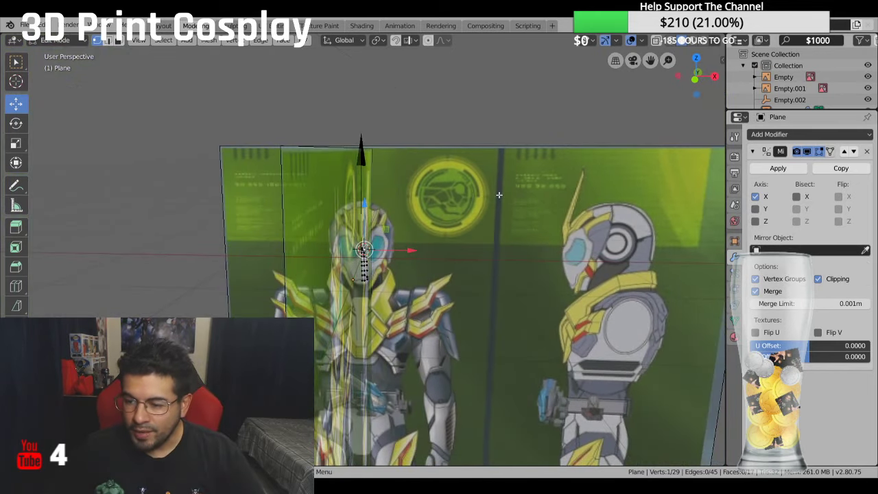
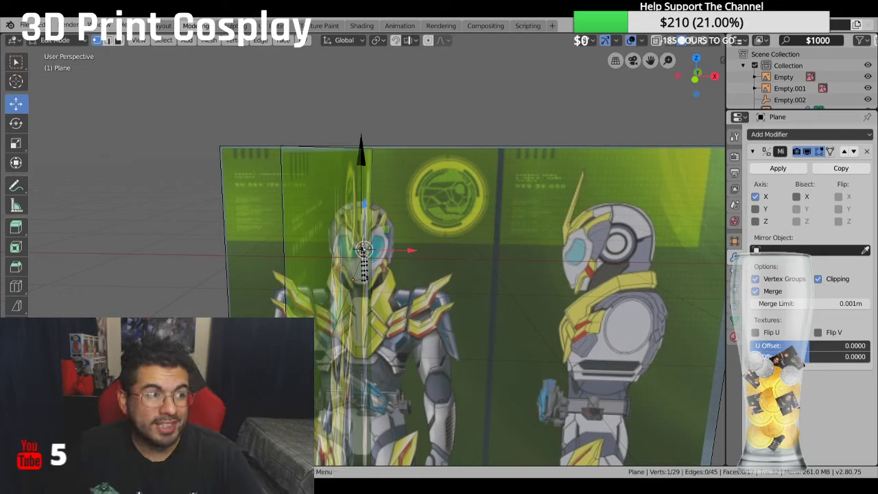
# Step: Zoom in on the strip's top vertices in Front Orthographic view over the helmet reference
pyautogui.moveTo(481, 178); pyautogui.dragTo(519, 171, button='middle')
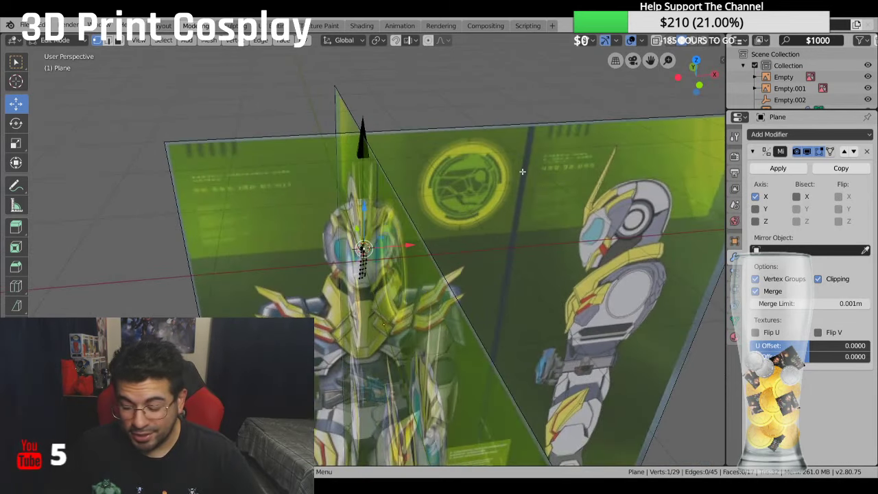
pyautogui.press('KP_1')
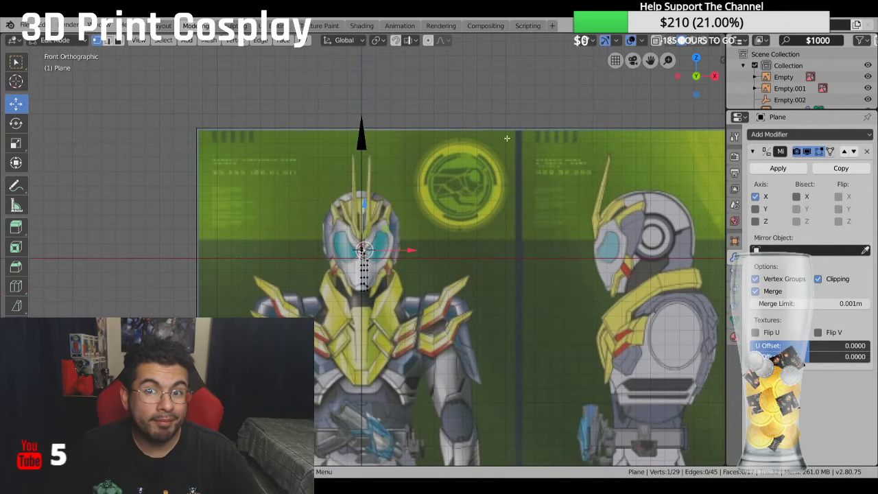
pyautogui.scroll(6, 347, 160)
pyautogui.scroll(2, 347, 160)
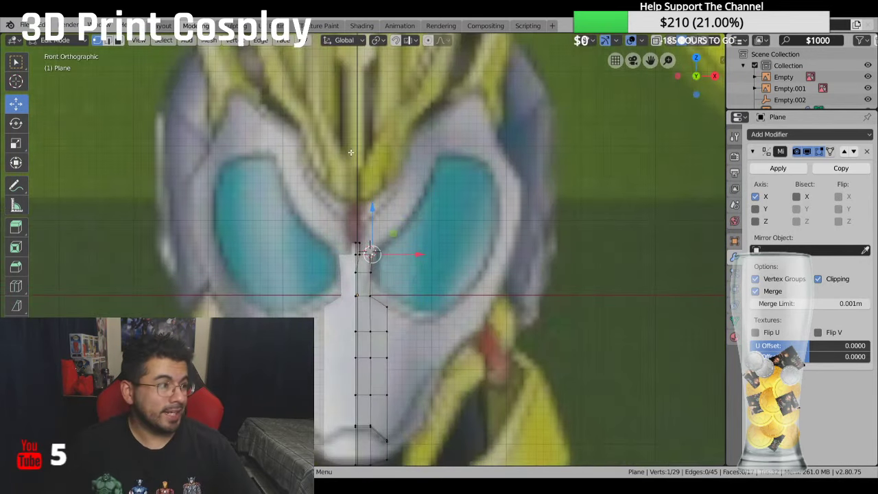
pyautogui.scroll(5, 381, 167)
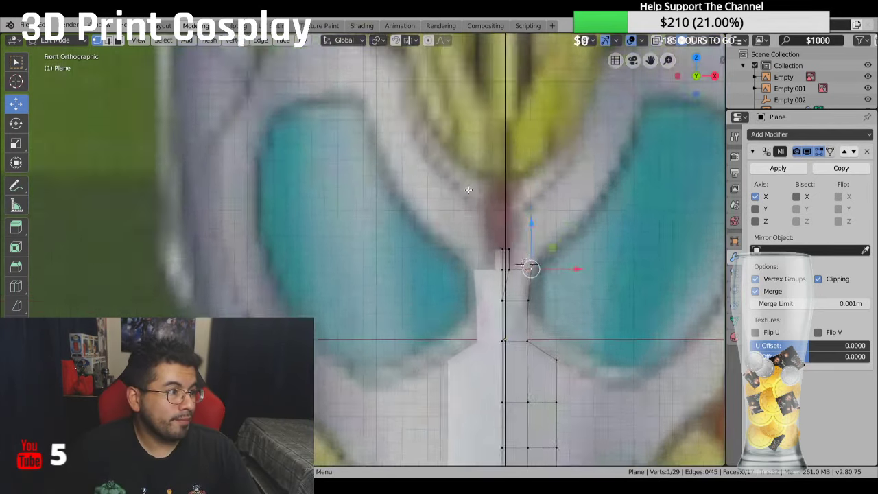
pyautogui.scroll(2, 373, 149)
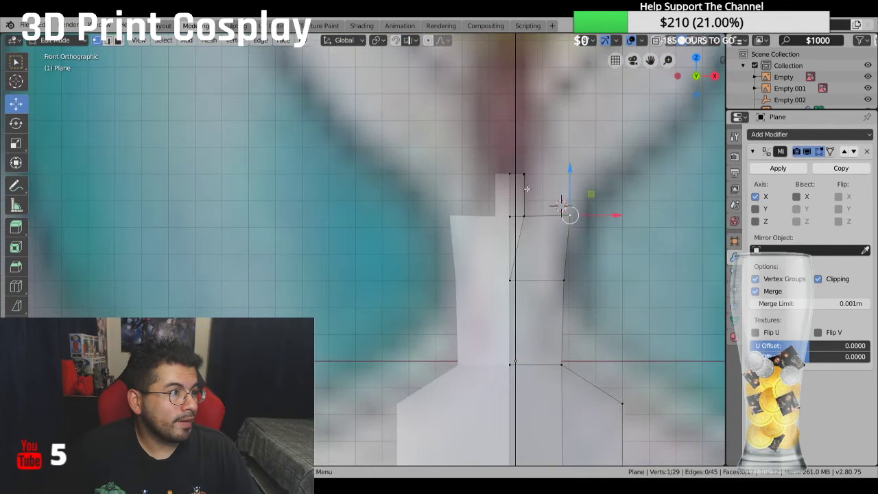
pyautogui.moveTo(453, 188); pyautogui.dragTo(474, 163, button='middle')
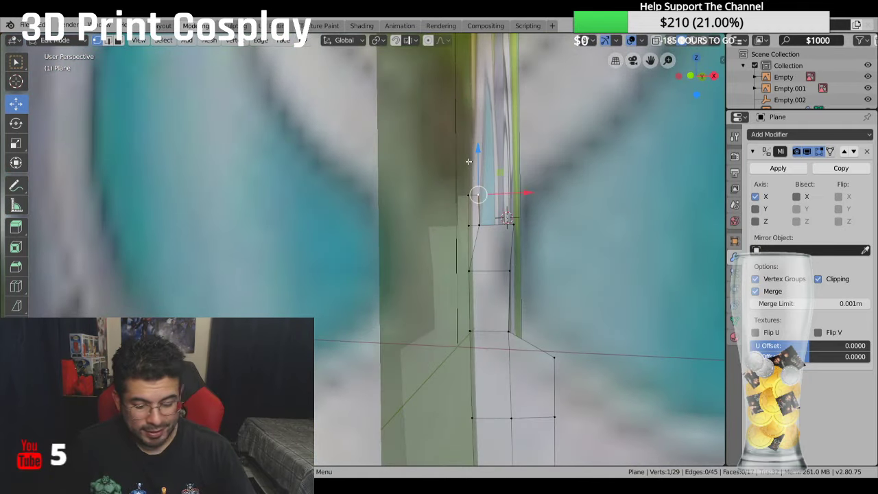
pyautogui.press('KP_1')
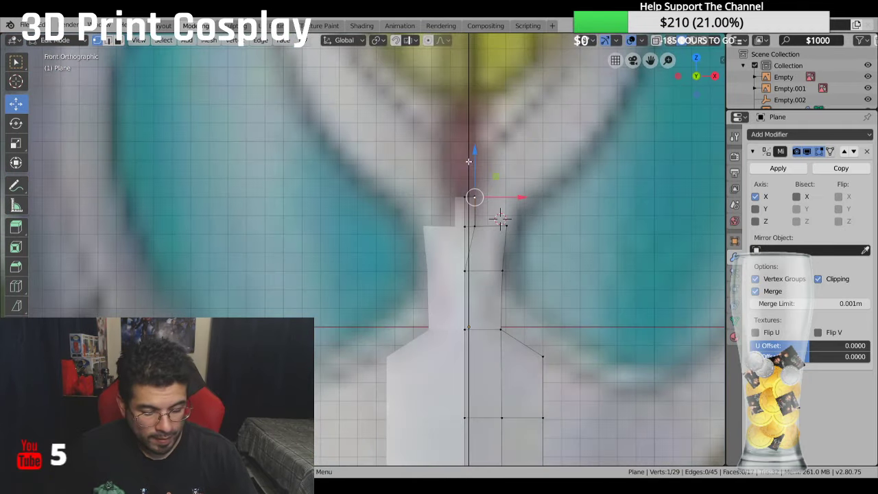
# Step: Extrude a new vertex sideways along X from the strip's top vertex
pyautogui.press('e')
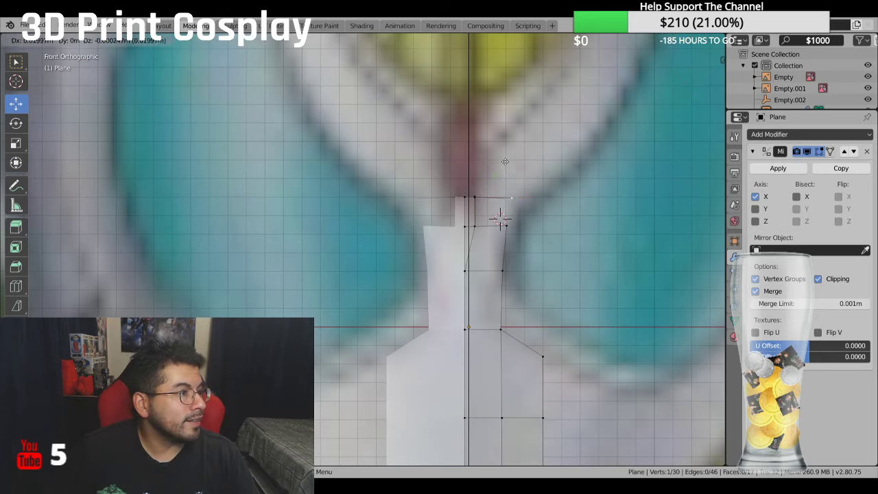
pyautogui.press('x')
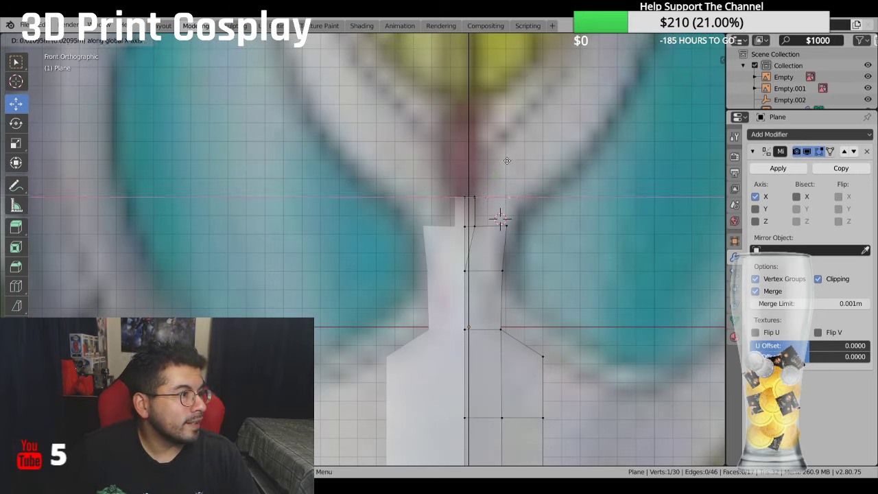
pyautogui.click(525, 160)
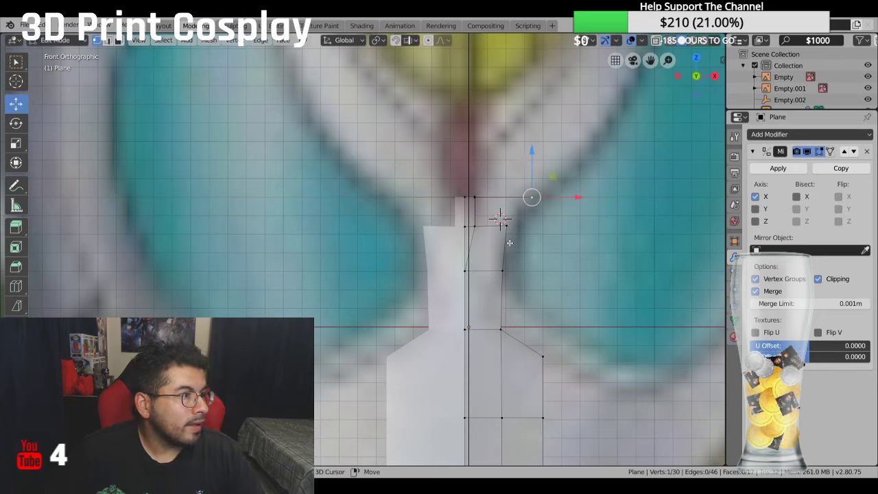
# Step: Select four top vertices and fill a new face between them
pyautogui.keyDown('shift'); pyautogui.click(505, 233); pyautogui.keyUp('shift')
pyautogui.keyDown('shift'); pyautogui.click(474, 225); pyautogui.keyUp('shift')
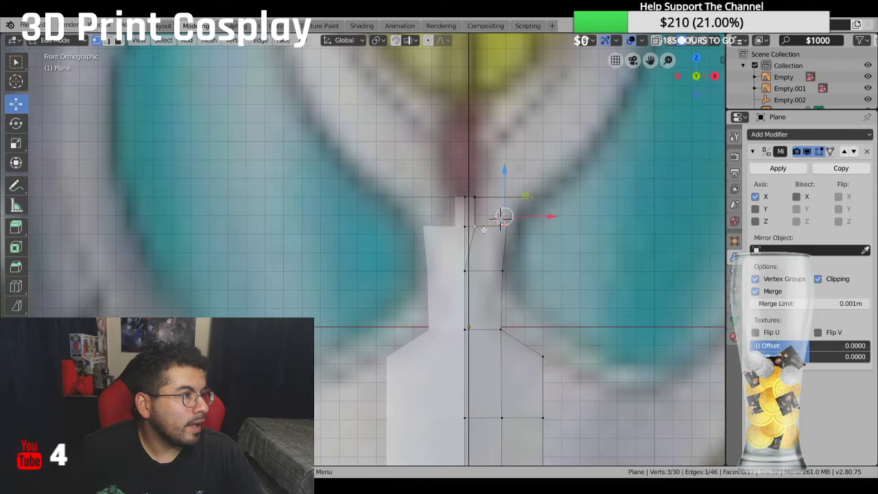
pyautogui.moveTo(474, 226); pyautogui.dragTo(459, 198, button='middle')
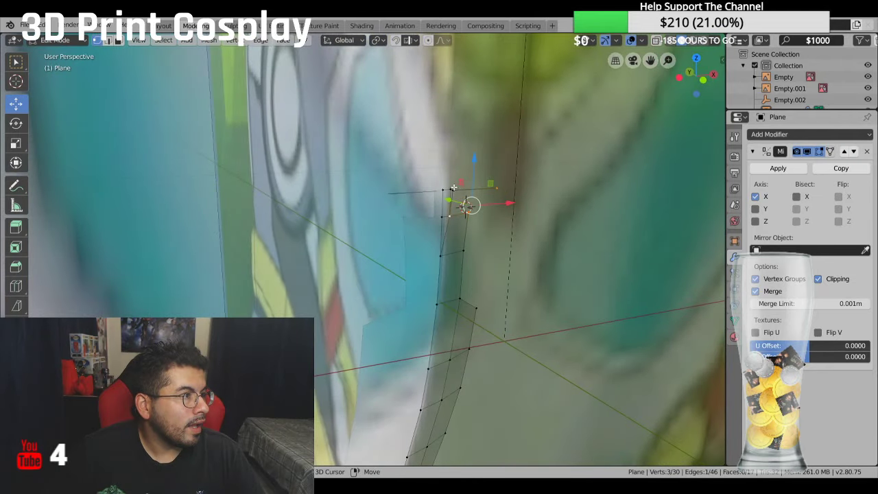
pyautogui.keyDown('shift'); pyautogui.click(456, 194); pyautogui.keyUp('shift')
pyautogui.keyDown('shift'); pyautogui.click(455, 198); pyautogui.keyUp('shift')
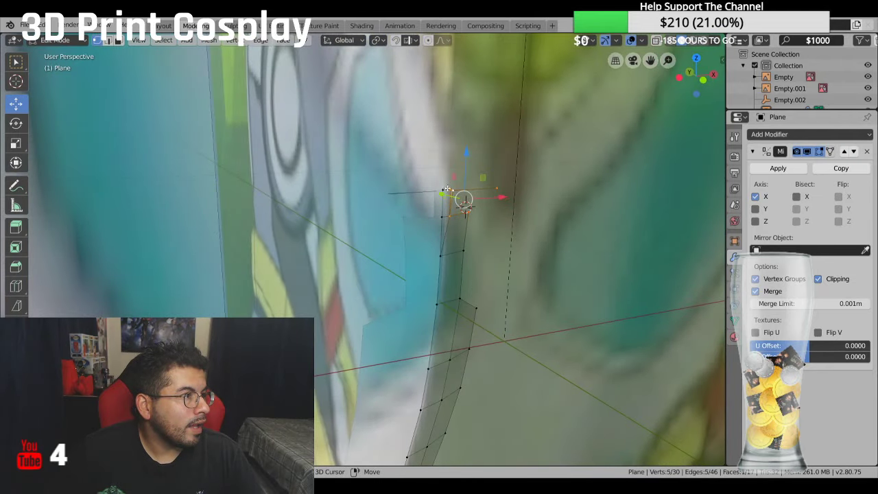
pyautogui.keyDown('shift'); pyautogui.click(442, 180); pyautogui.keyUp('shift')
pyautogui.press('f')
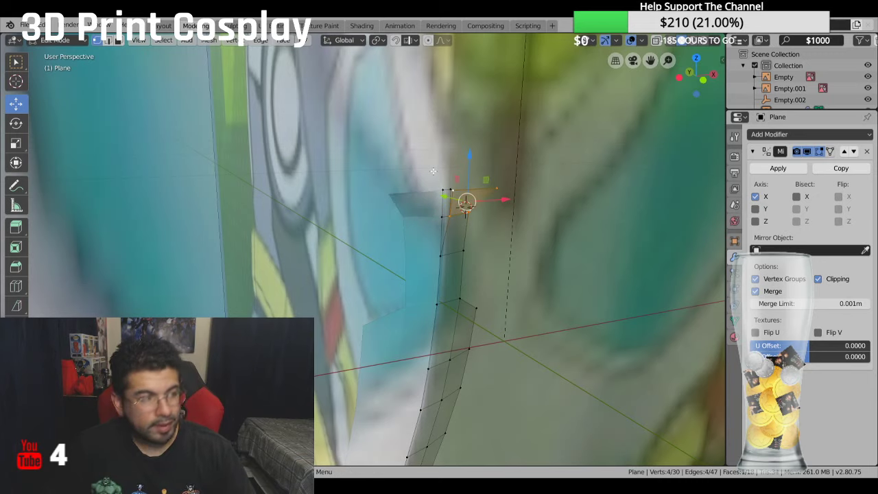
pyautogui.moveTo(442, 181); pyautogui.dragTo(454, 169, button='middle')
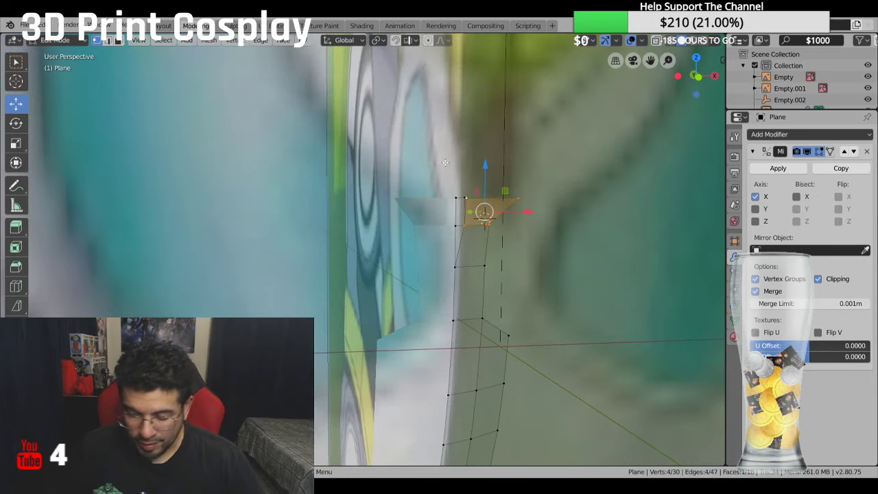
# Step: In right side view, push the single top vertex back in depth along Y
pyautogui.press('KP_3')
pyautogui.click(361, 195)
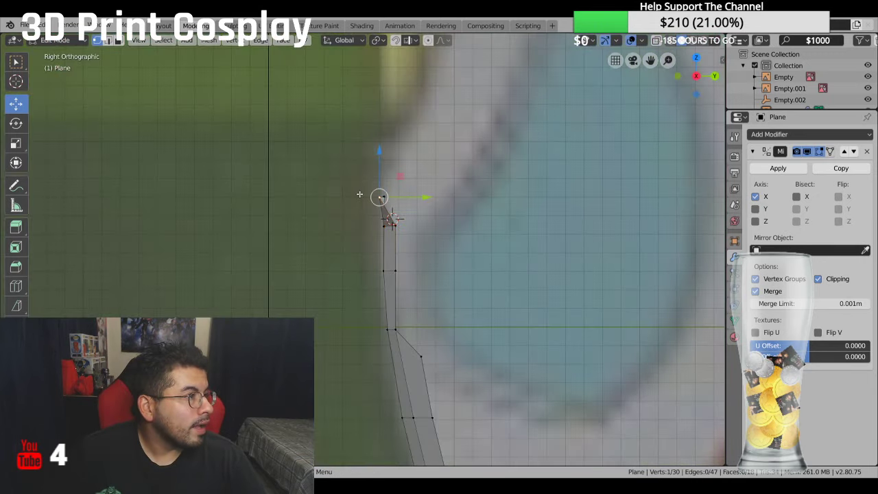
pyautogui.press('g')
pyautogui.press('y')
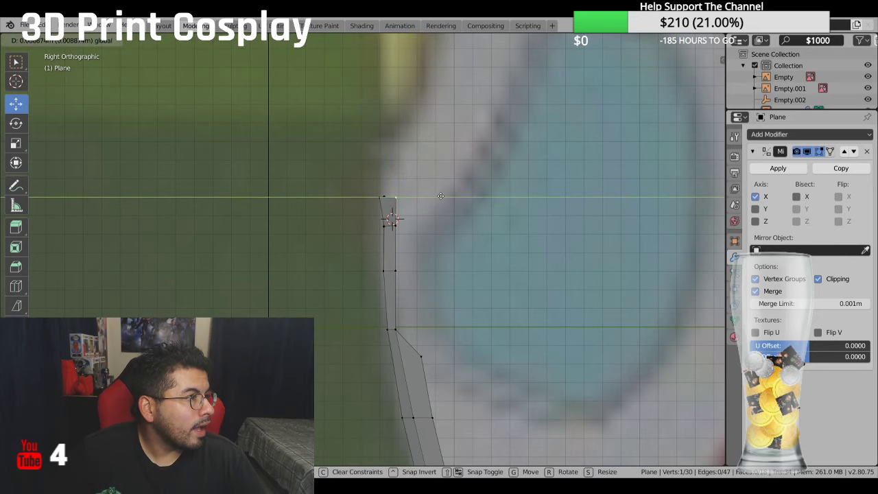
pyautogui.click(436, 197)
pyautogui.moveTo(436, 197); pyautogui.dragTo(445, 217, button='middle')
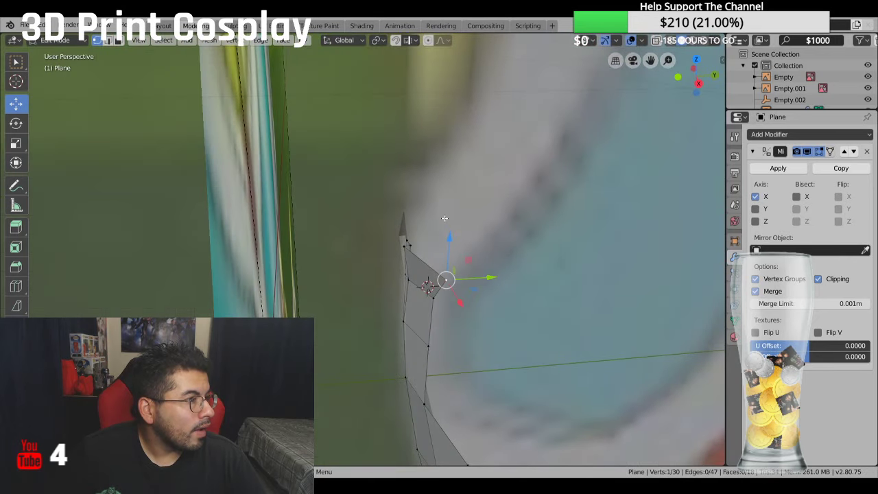
pyautogui.press('KP_1')
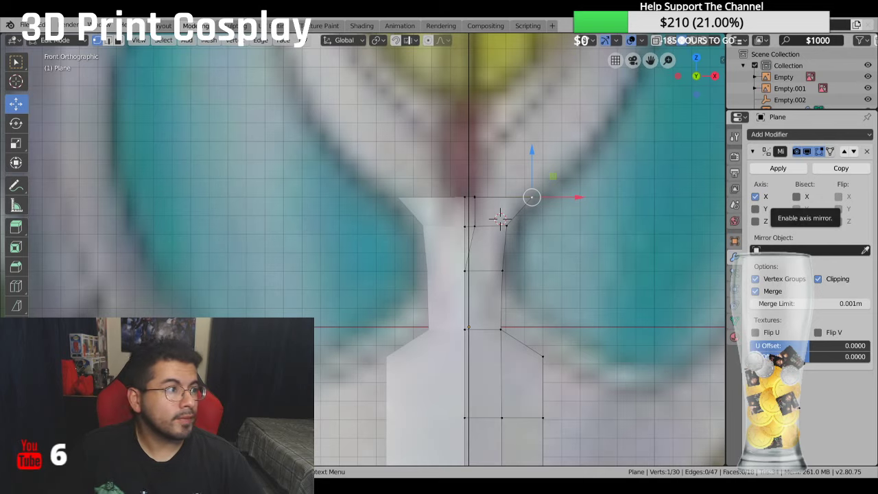
# Step: Extrude the strip's top edge straight up along Z into a new face between the eyes
pyautogui.moveTo(480, 219); pyautogui.dragTo(474, 212, button='middle')
pyautogui.click(463, 205)
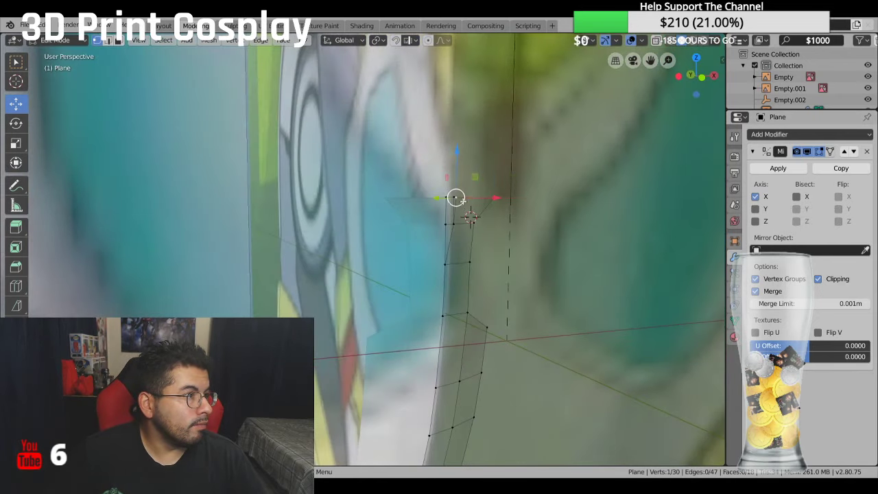
pyautogui.press('2')
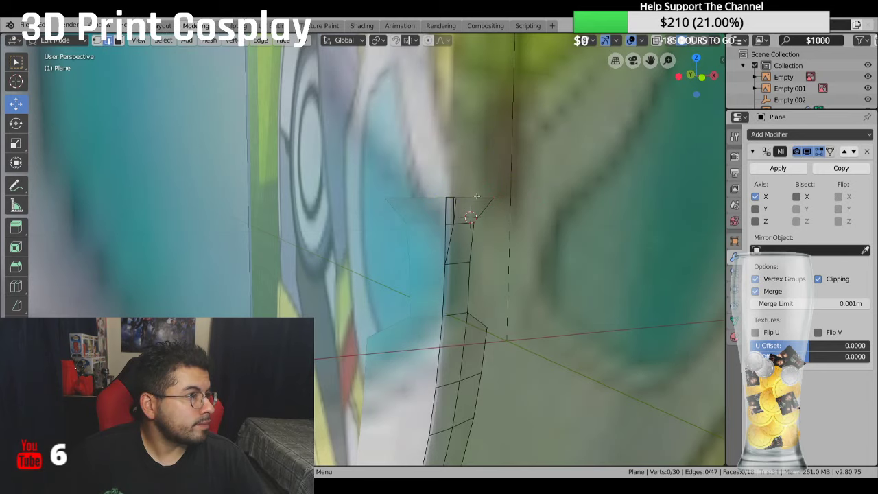
pyautogui.click(477, 196)
pyautogui.moveTo(477, 196); pyautogui.dragTo(494, 189, button='middle')
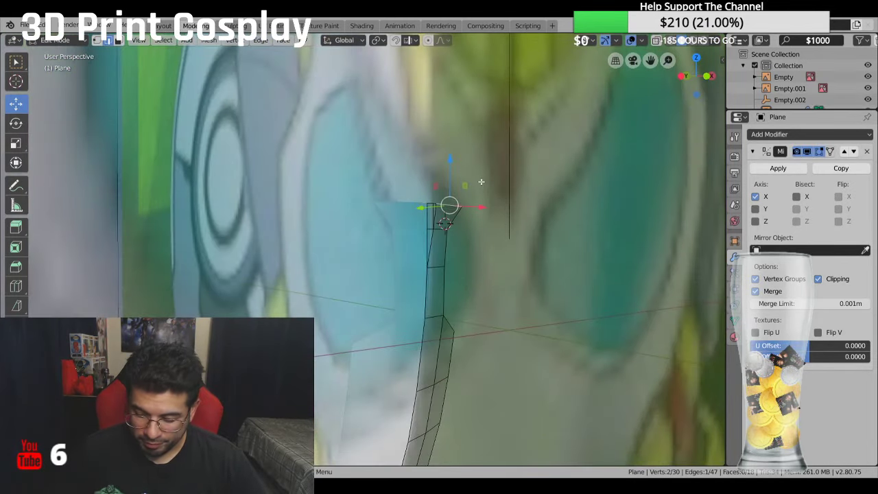
pyautogui.press('KP_1')
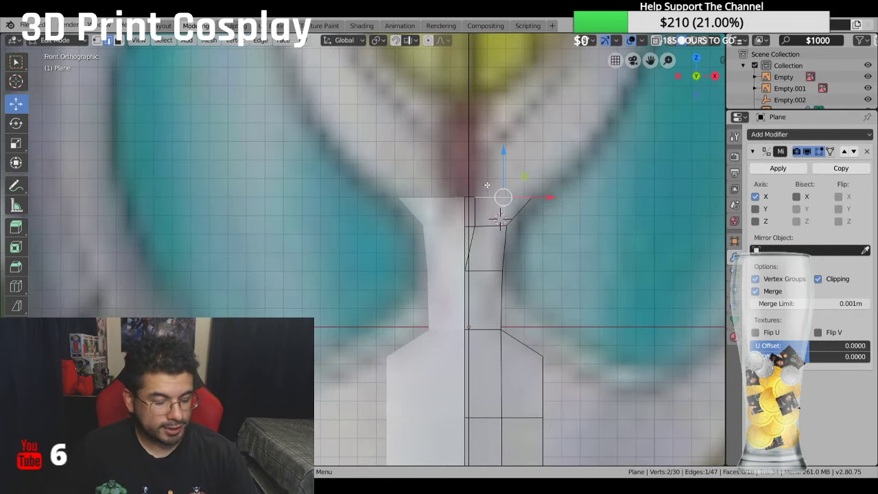
pyautogui.press('e')
pyautogui.press('z')
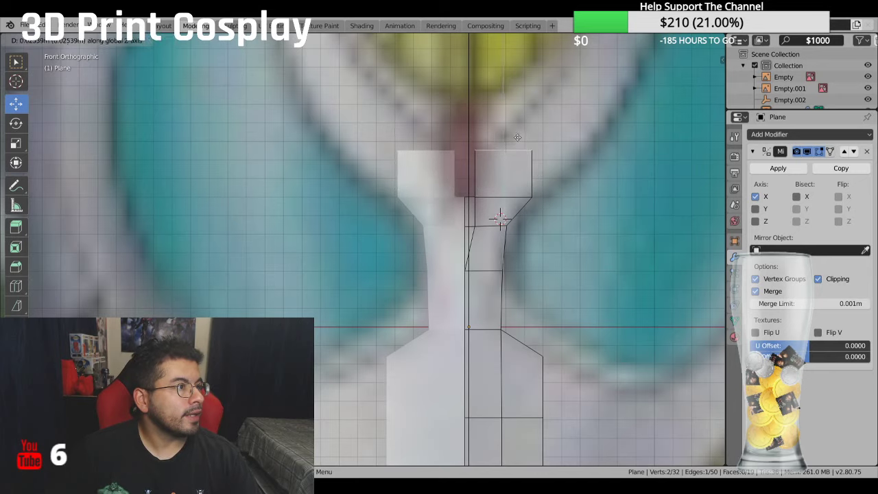
pyautogui.click(517, 137)
pyautogui.hotkey('alt', 'a')
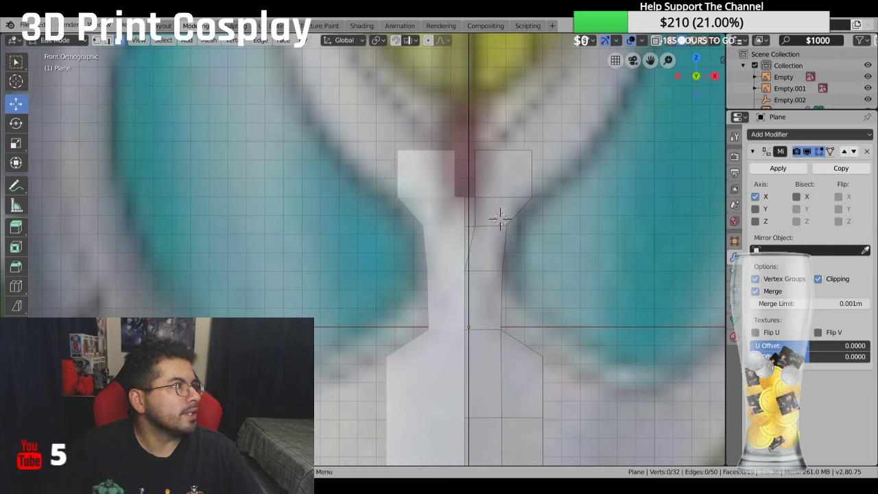
# Step: Knife a diagonal cut across the new upper-right face, corner to corner
pyautogui.click(504, 172)
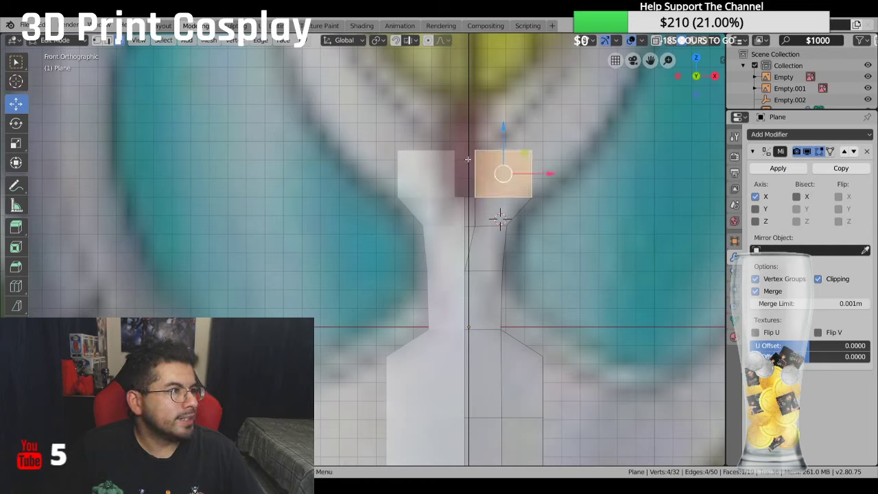
pyautogui.click(16, 306)
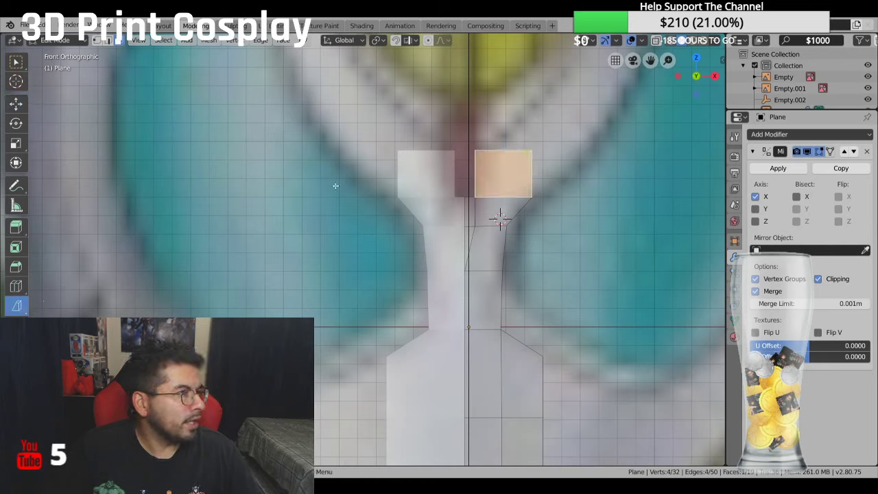
pyautogui.click(474, 151)
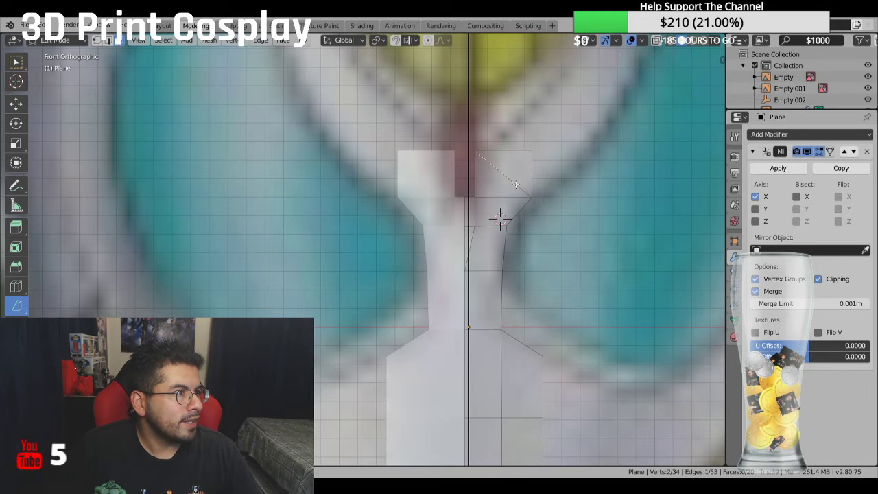
pyautogui.click(531, 196)
pyautogui.press('Return')
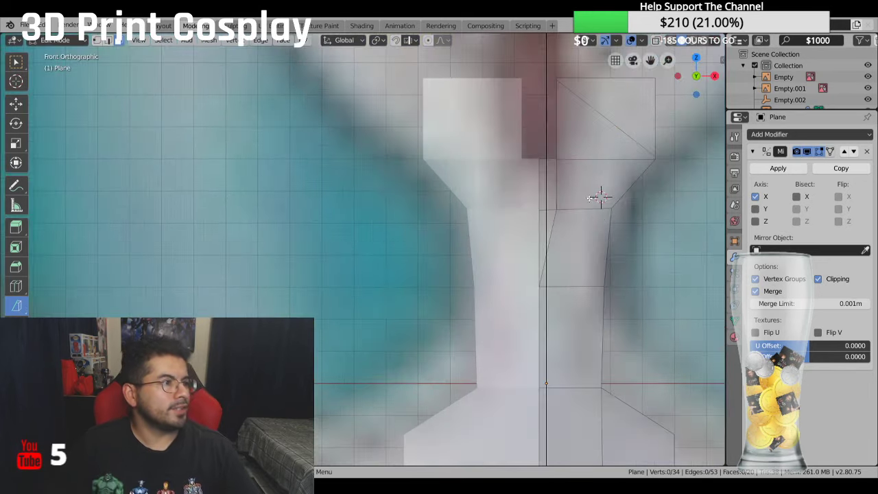
pyautogui.scroll(3, 581, 187)
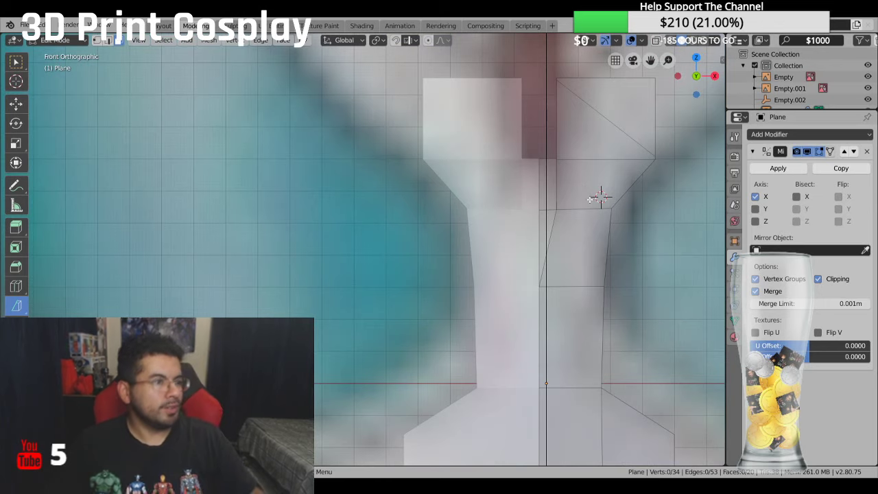
# Step: Merge two vertex pairs At Last, leaving 32 vertices, and select the upper-right triangular face
pyautogui.click(98, 39)
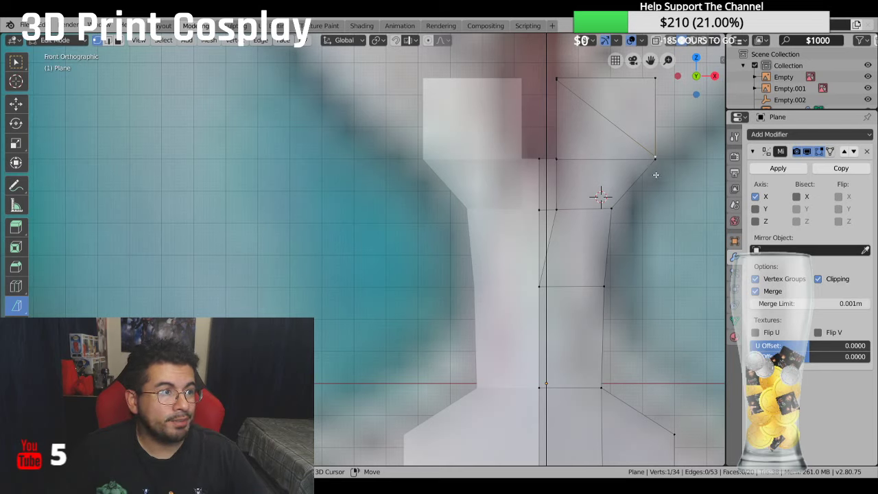
pyautogui.rightClick(672, 160)
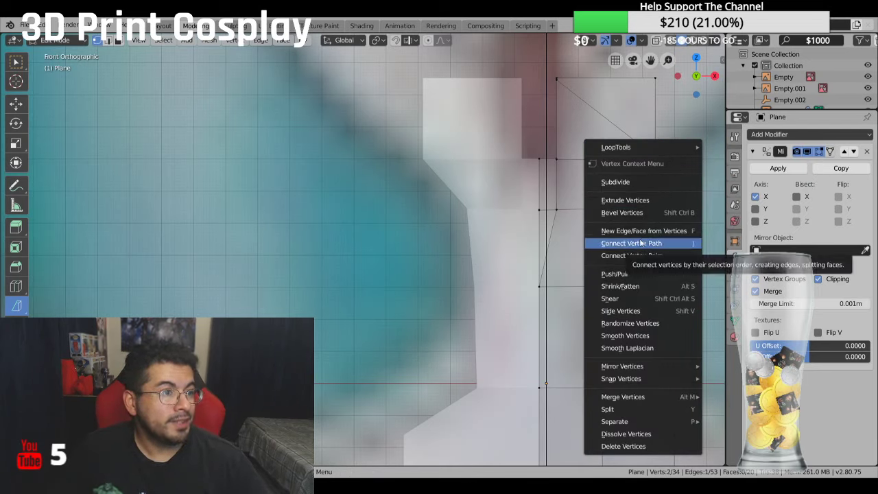
pyautogui.moveTo(649, 400)
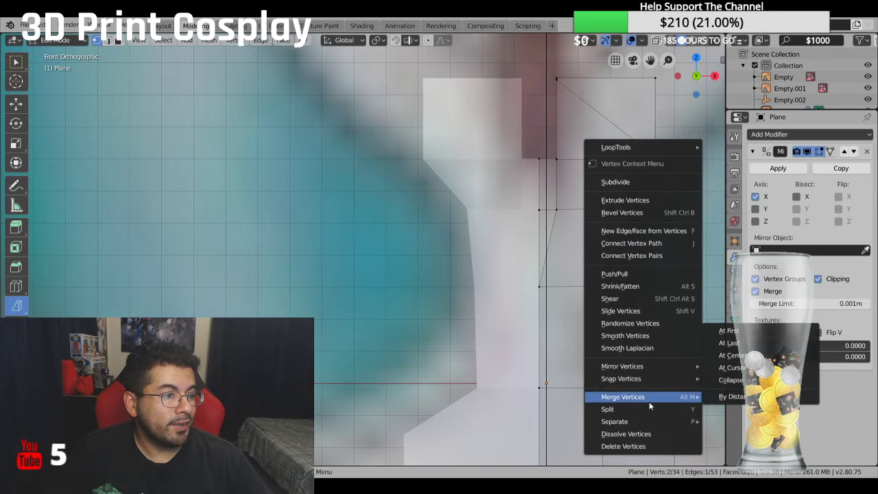
pyautogui.click(734, 343)
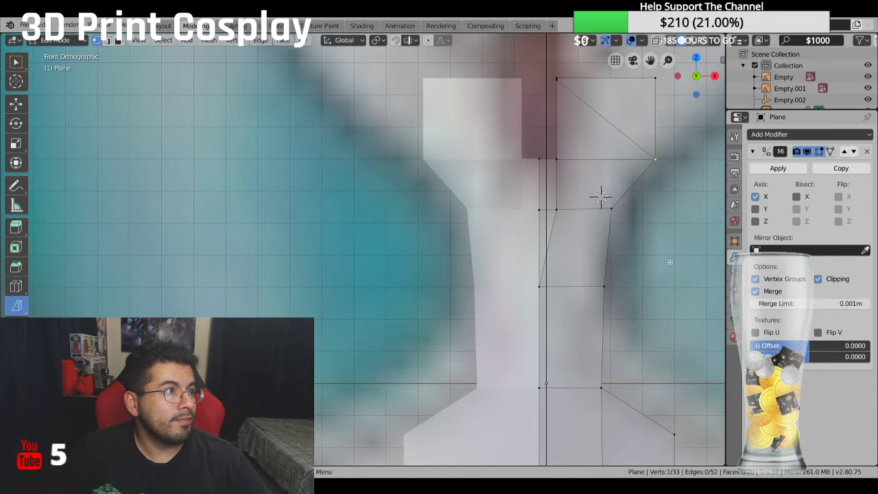
pyautogui.keyDown('shift'); pyautogui.click(561, 76); pyautogui.keyUp('shift')
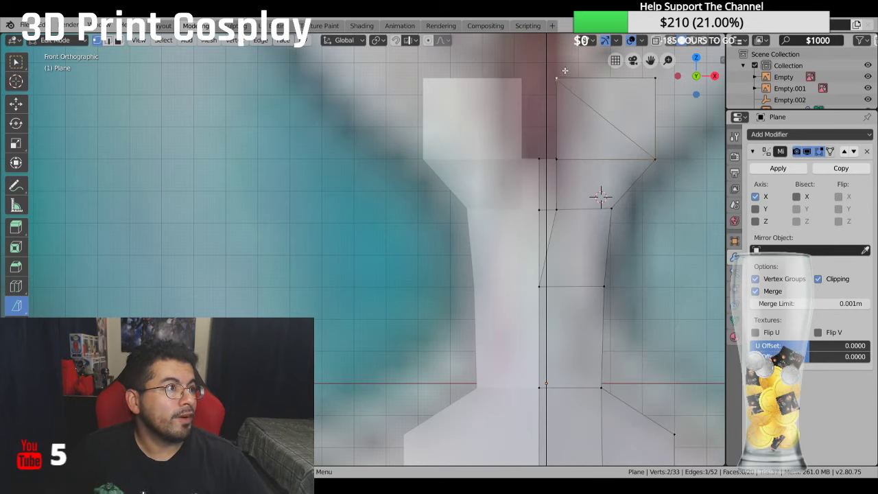
pyautogui.rightClick(566, 70)
pyautogui.click(647, 291)
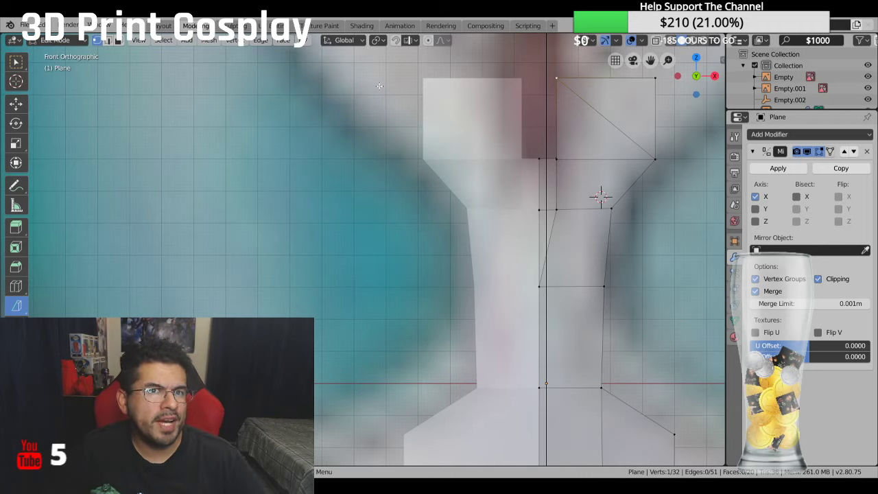
pyautogui.scroll(-4, 366, 78)
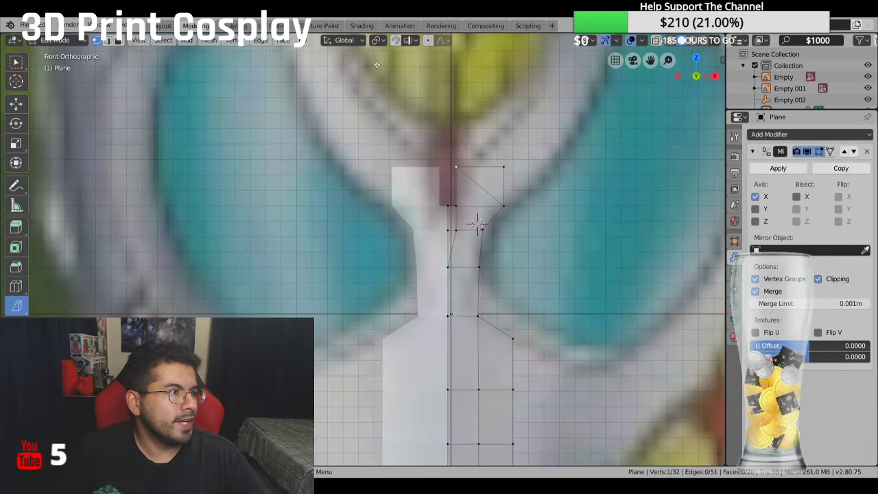
pyautogui.click(117, 41)
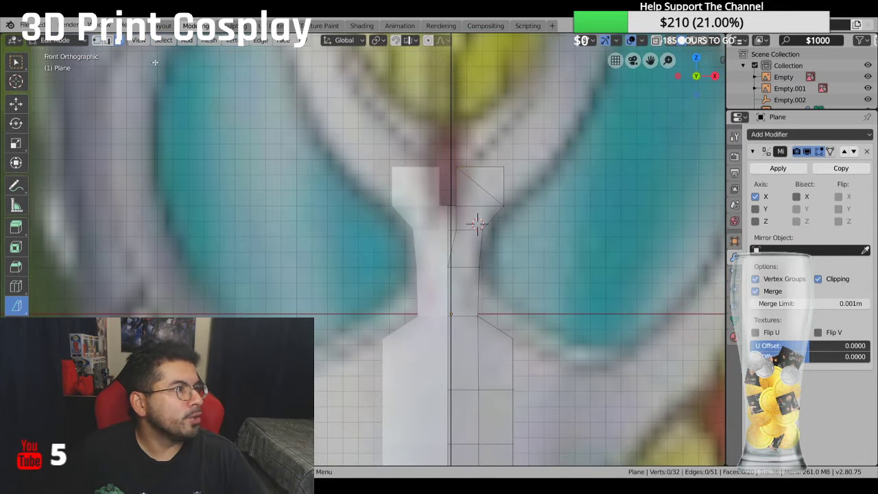
pyautogui.click(492, 182)
# Step: Delete the selected upper triangle with X > Faces and view the pointed top from the right
pyautogui.press('x')
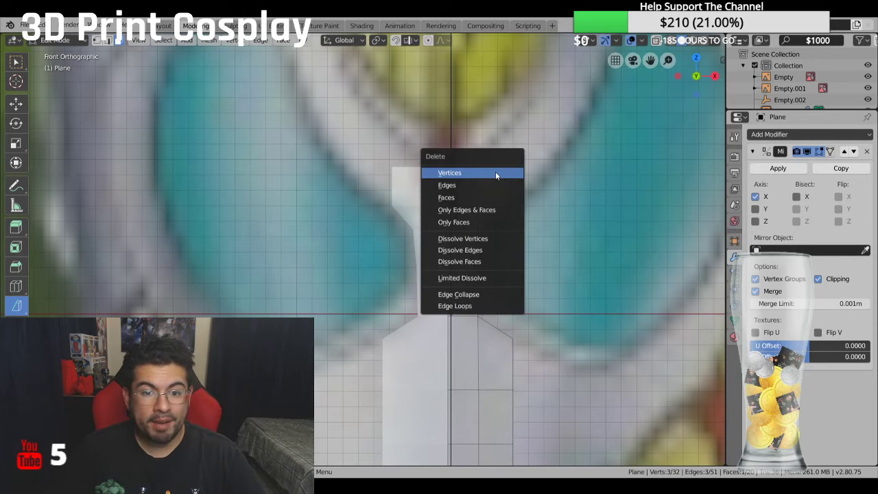
pyautogui.click(459, 198)
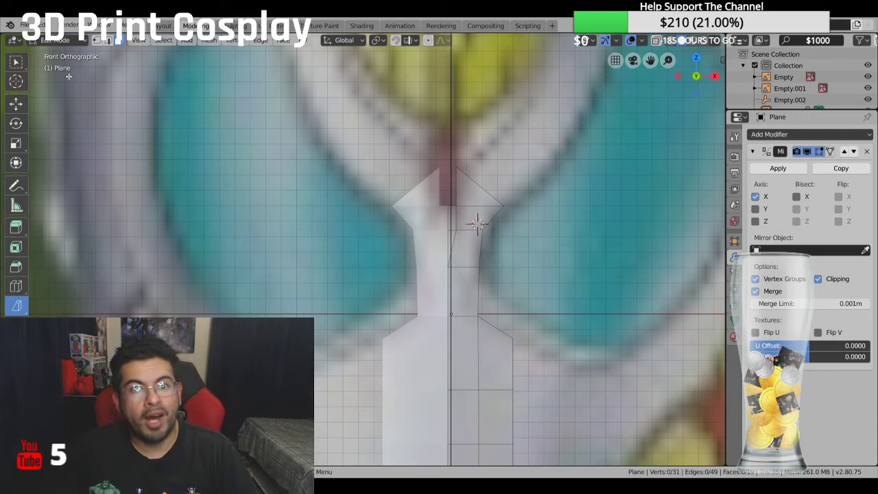
pyautogui.moveTo(397, 172); pyautogui.dragTo(305, 192, button='middle')
pyautogui.press('KP_3')
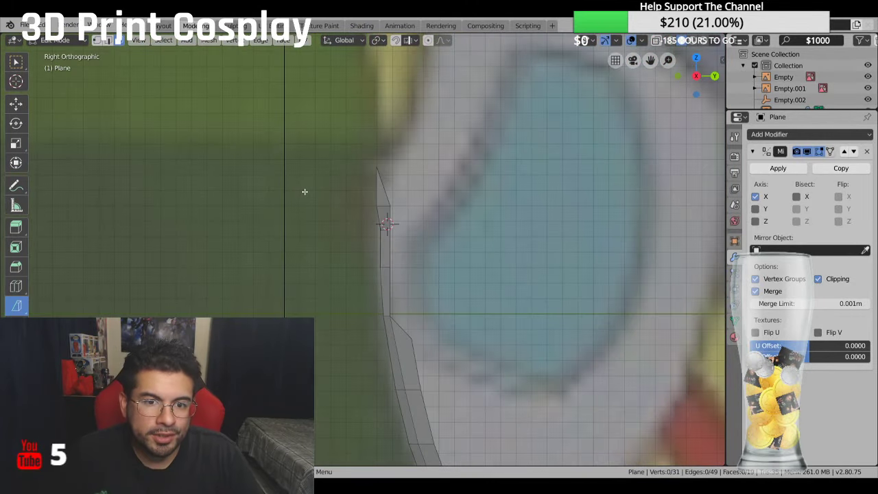
# Step: Zoom in, switch to vertex select, and orbit to an angled view of the strip's side
pyautogui.scroll(3, 305, 191)
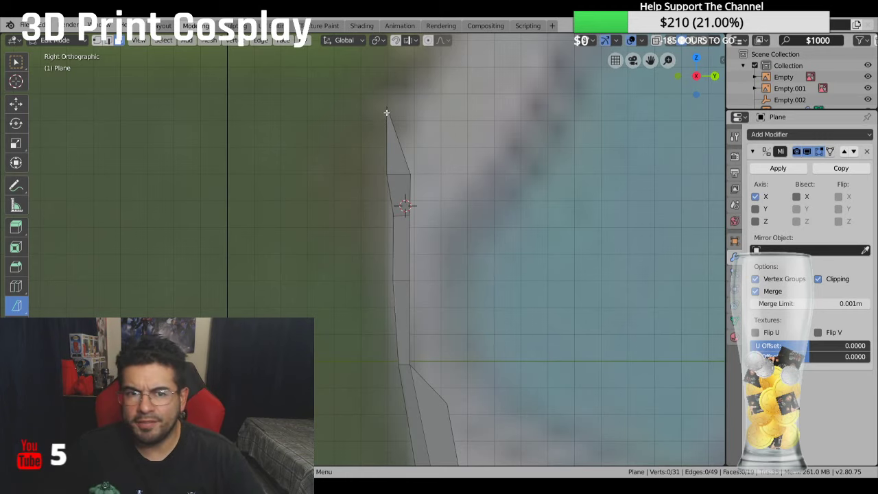
pyautogui.scroll(-5, 387, 113)
pyautogui.scroll(2, 387, 113)
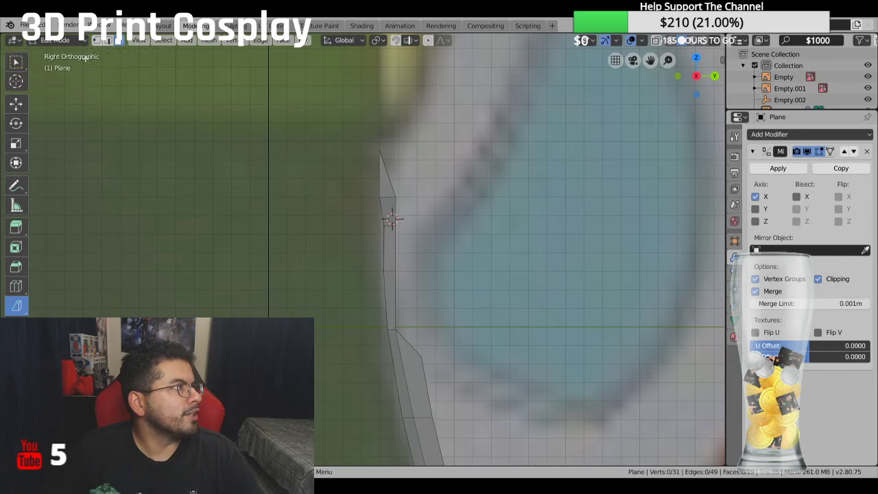
pyautogui.click(96, 40)
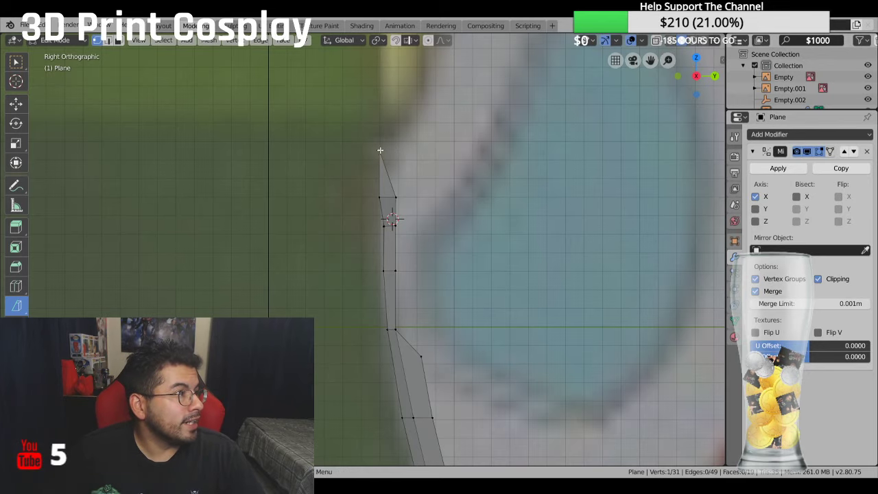
pyautogui.moveTo(360, 167); pyautogui.dragTo(371, 191, button='middle')
pyautogui.moveTo(452, 177); pyautogui.dragTo(435, 172, button='middle')
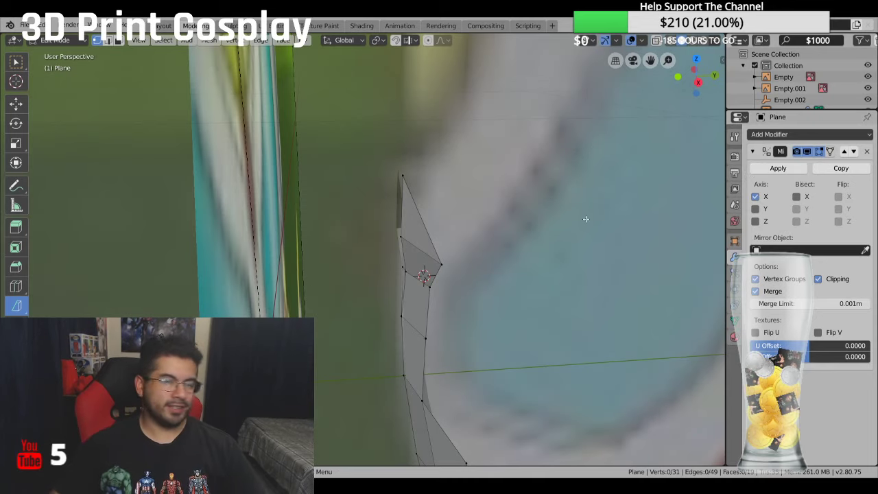
# Step: In front view, lower the strip's top vertex slightly with the Move tool
pyautogui.moveTo(608, 226); pyautogui.dragTo(557, 259, button='middle')
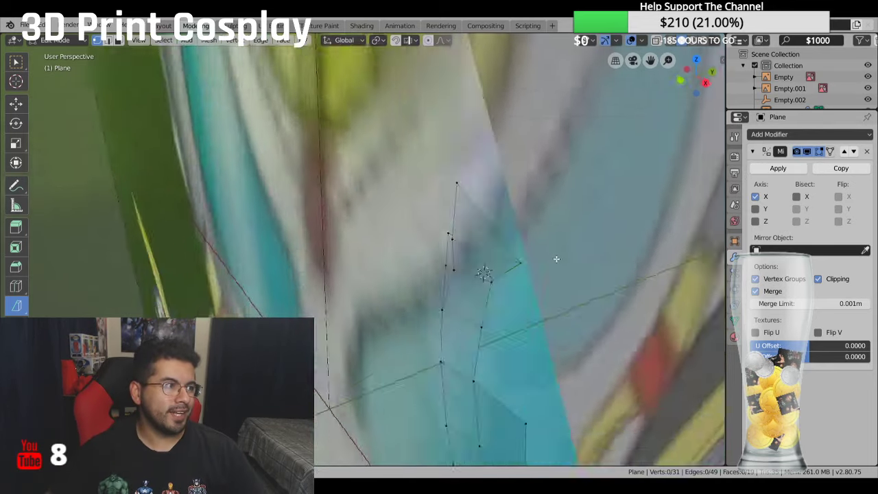
pyautogui.press('KP_1')
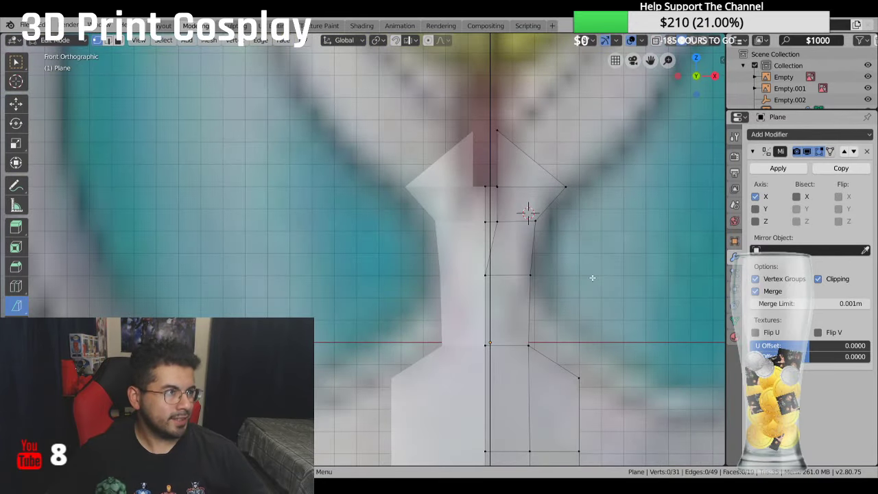
pyautogui.keyDown('shift'); pyautogui.moveTo(607, 300); pyautogui.dragTo(608, 320, button='middle'); pyautogui.keyUp('shift')
pyautogui.scroll(2, 590, 288)
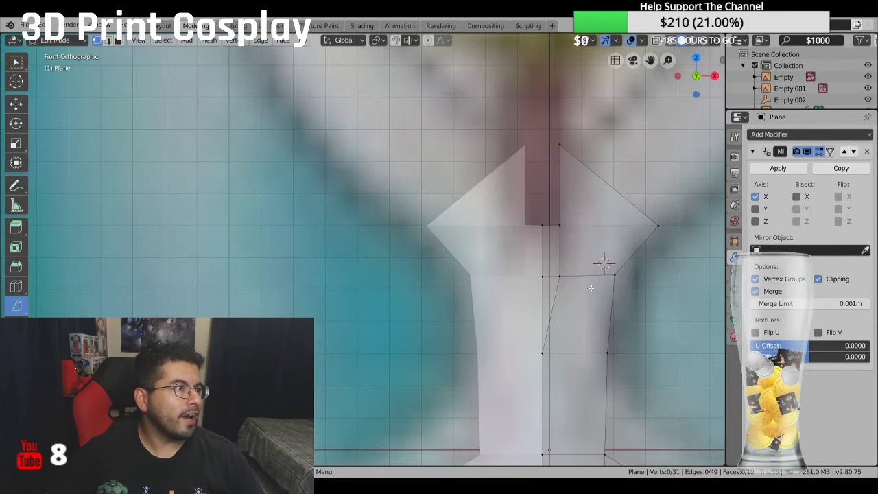
pyautogui.scroll(-1, 591, 288)
pyautogui.click(527, 159)
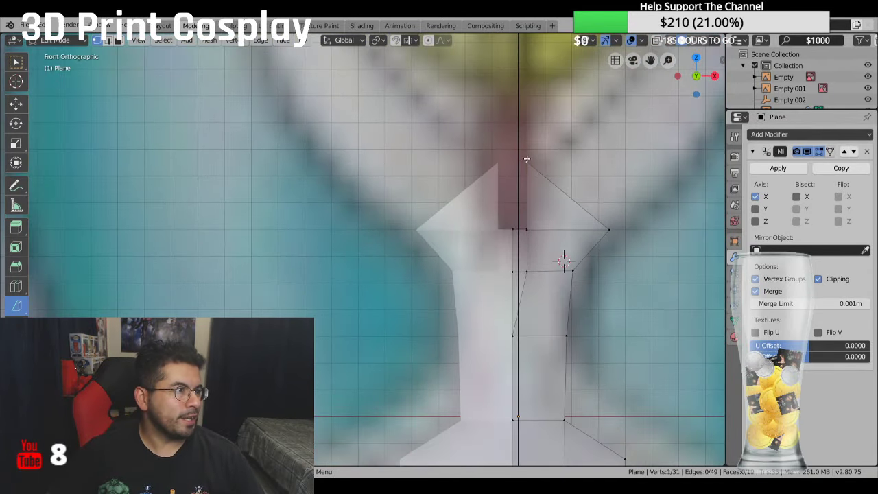
pyautogui.click(16, 103)
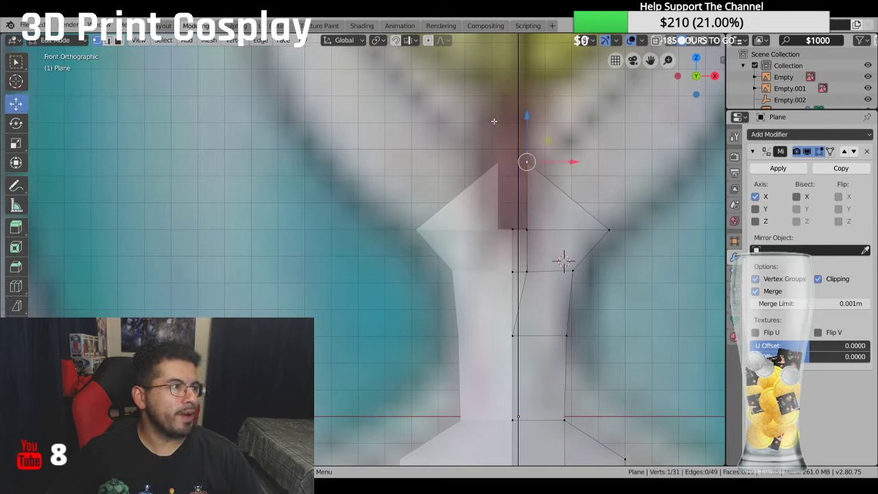
pyautogui.moveTo(527, 114); pyautogui.dragTo(528, 122)
# Step: Reframe the view and select the top vertex on the strip's outer edge
pyautogui.keyDown('shift'); pyautogui.moveTo(528, 123); pyautogui.dragTo(413, 171, button='middle'); pyautogui.keyUp('shift')
pyautogui.scroll(-3, 414, 171)
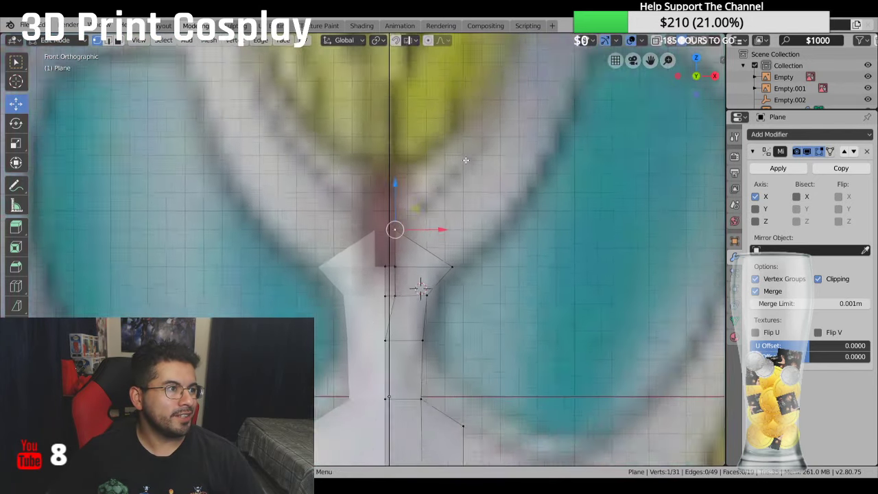
pyautogui.keyDown('shift'); pyautogui.moveTo(501, 182); pyautogui.dragTo(451, 0, button='middle'); pyautogui.keyUp('shift')
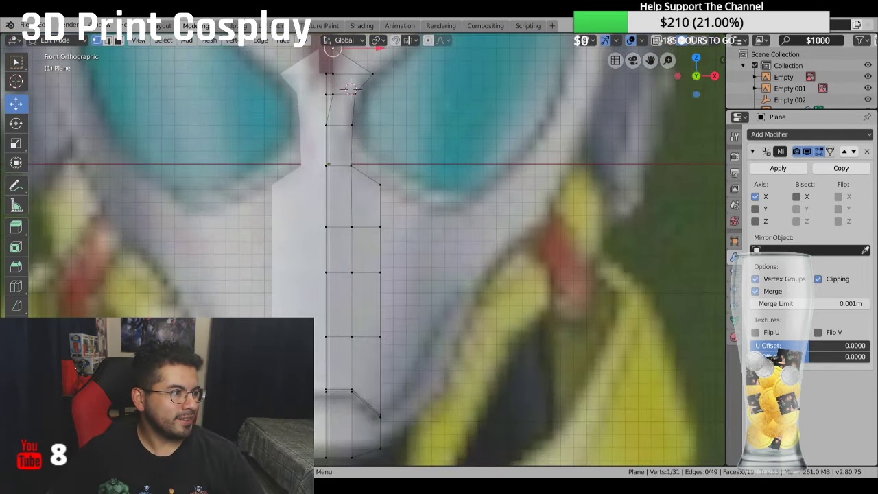
pyautogui.keyDown('shift'); pyautogui.moveTo(381, 412); pyautogui.dragTo(384, 328, button='middle'); pyautogui.keyUp('shift')
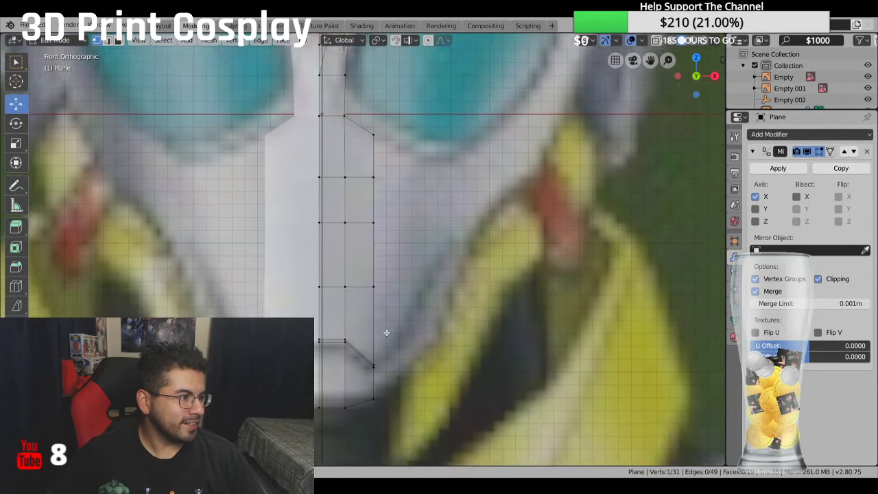
pyautogui.scroll(2, 377, 312)
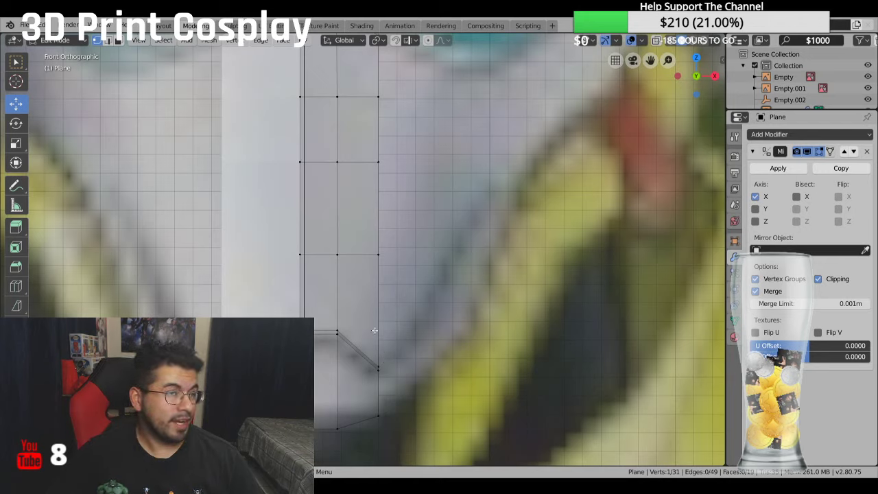
pyautogui.scroll(-1, 388, 320)
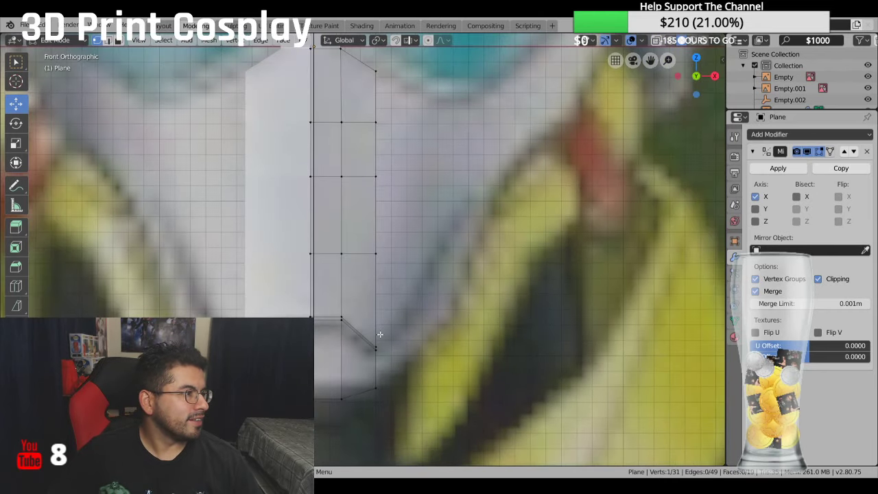
pyautogui.scroll(-1, 367, 307)
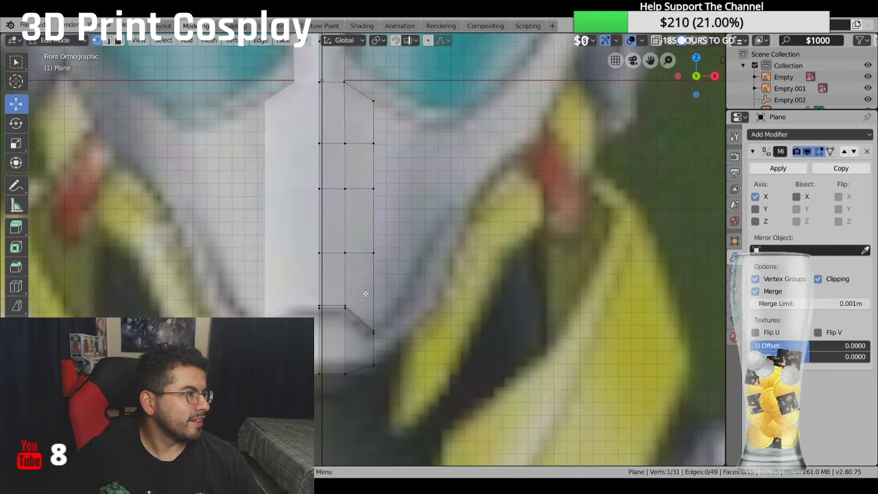
pyautogui.click(372, 144)
# Step: Select the outer-edge vertices and extrude them sideways along X into a new column of faces
pyautogui.keyDown('shift'); pyautogui.click(373, 188); pyautogui.keyUp('shift')
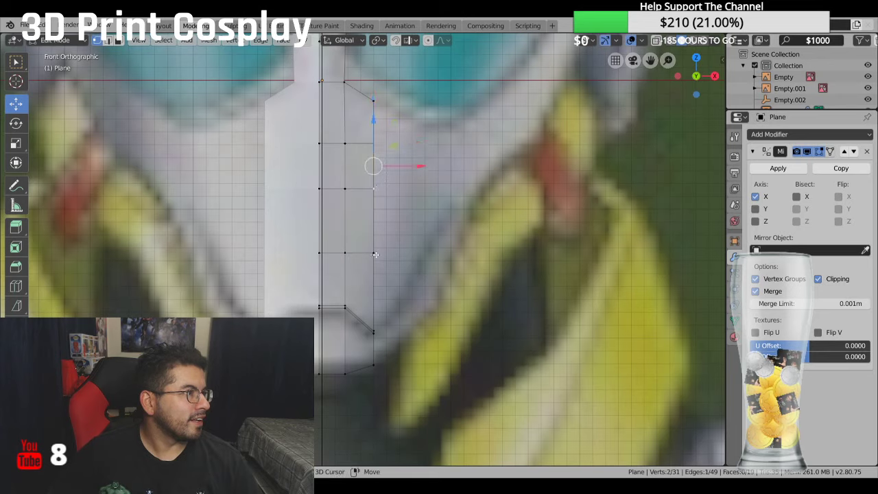
pyautogui.keyDown('shift'); pyautogui.click(374, 253); pyautogui.keyUp('shift')
pyautogui.press('e')
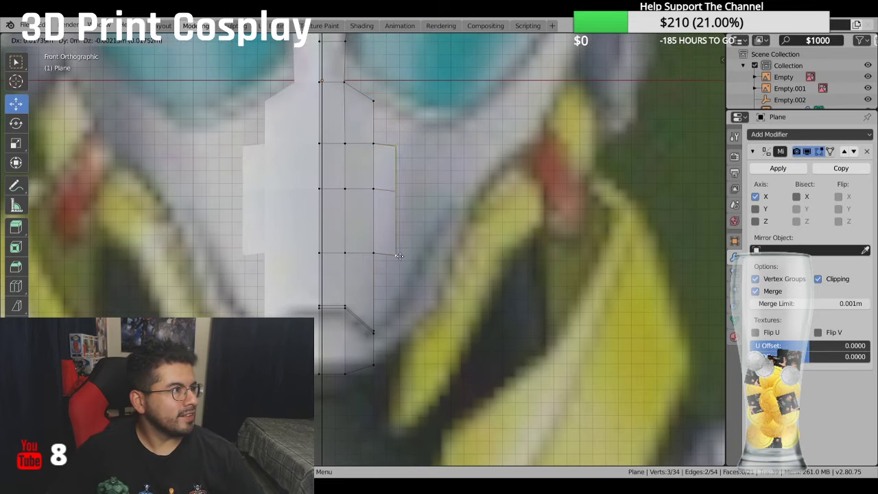
pyautogui.press('x')
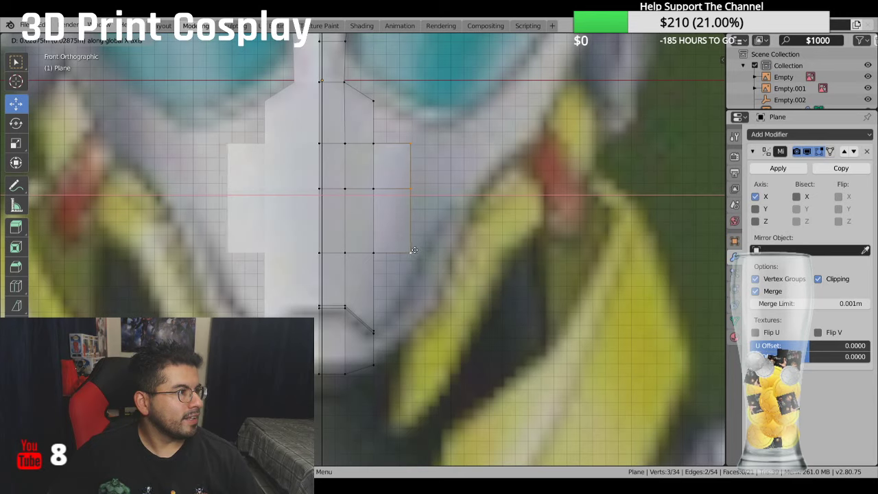
pyautogui.click(414, 250)
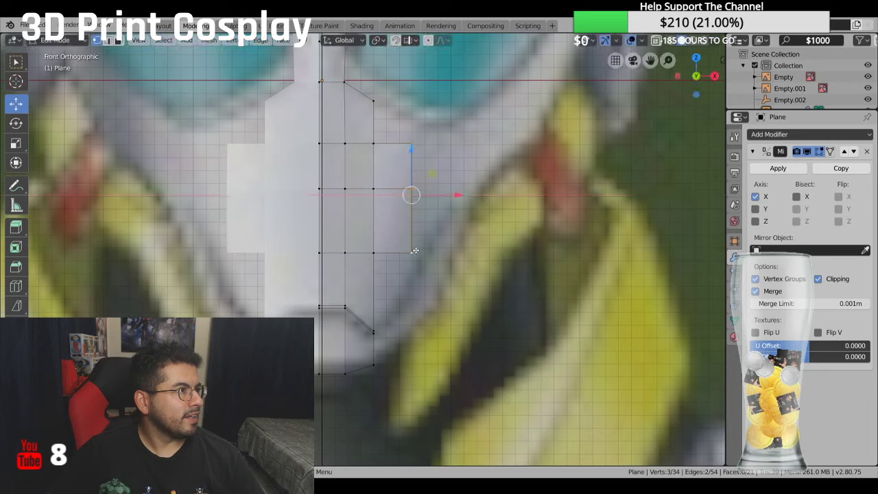
# Step: Raise the new top outer corner vertex along Z to angle the top
pyautogui.click(412, 143)
pyautogui.press('g')
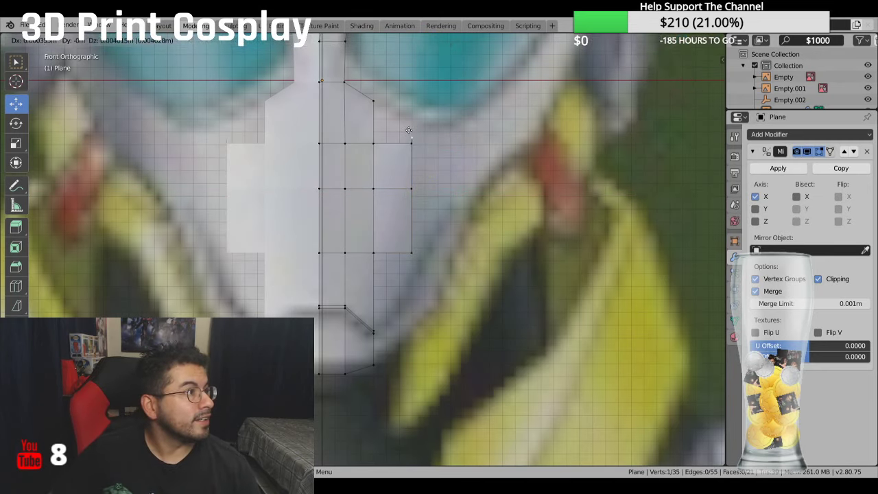
pyautogui.press('z')
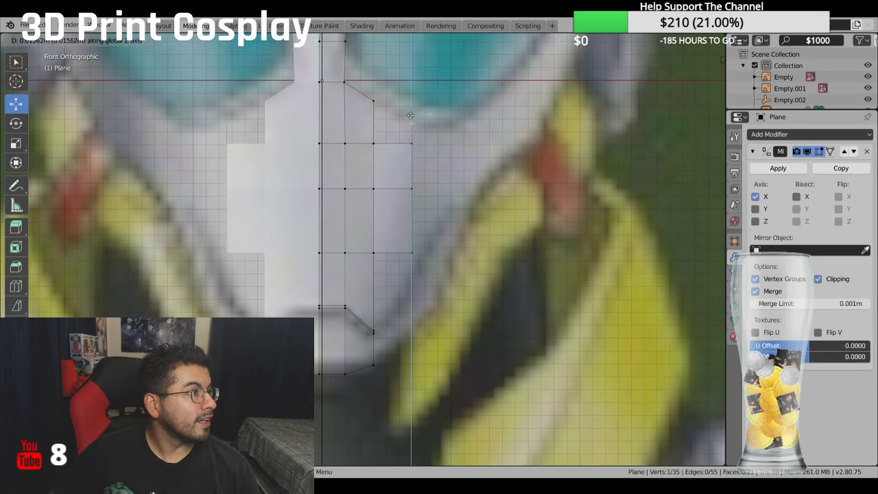
pyautogui.click(411, 115)
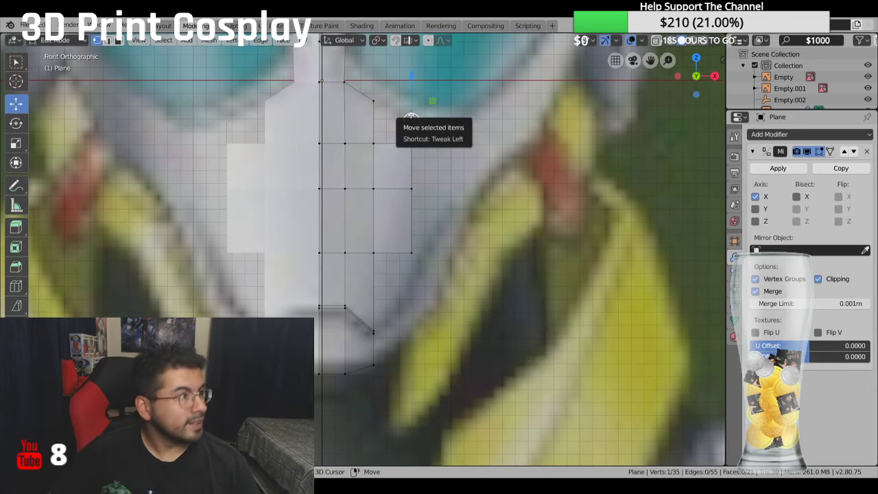
pyautogui.keyDown('shift'); pyautogui.click(373, 101); pyautogui.keyUp('shift')
pyautogui.keyDown('shift'); pyautogui.click(373, 143); pyautogui.keyUp('shift')
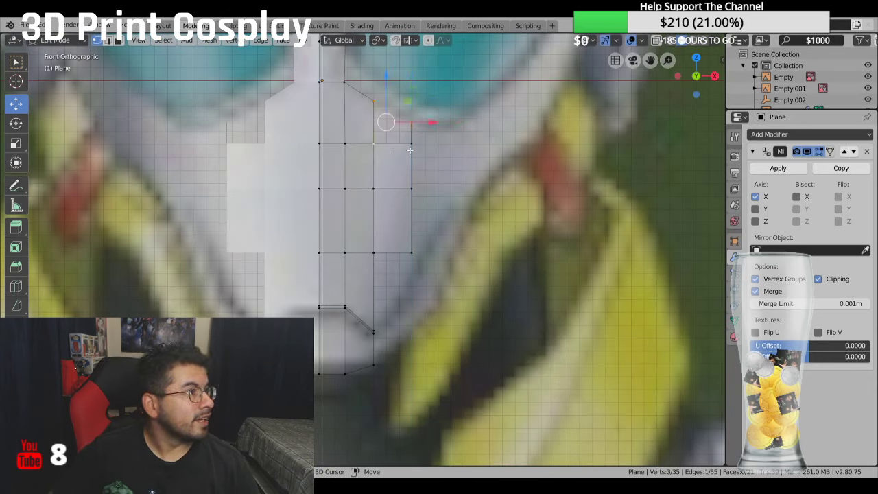
pyautogui.keyDown('shift'); pyautogui.click(412, 143); pyautogui.keyUp('shift')
pyautogui.click(402, 262)
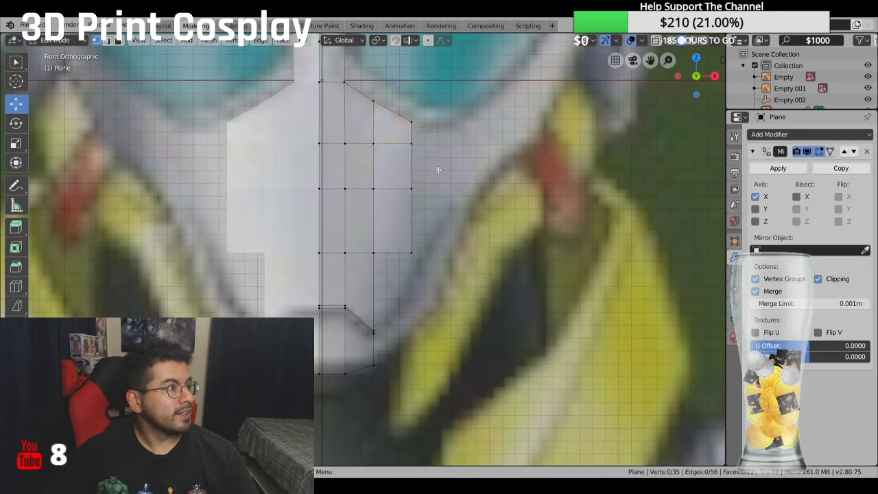
# Step: Extrude a new bottom vertex from the lower outer corner and fill the gap to the bottom tip
pyautogui.click(412, 252)
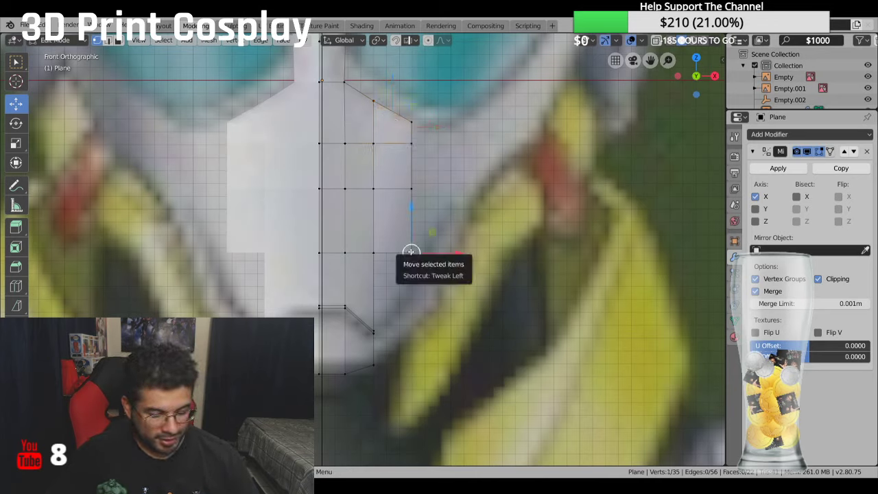
pyautogui.press('e')
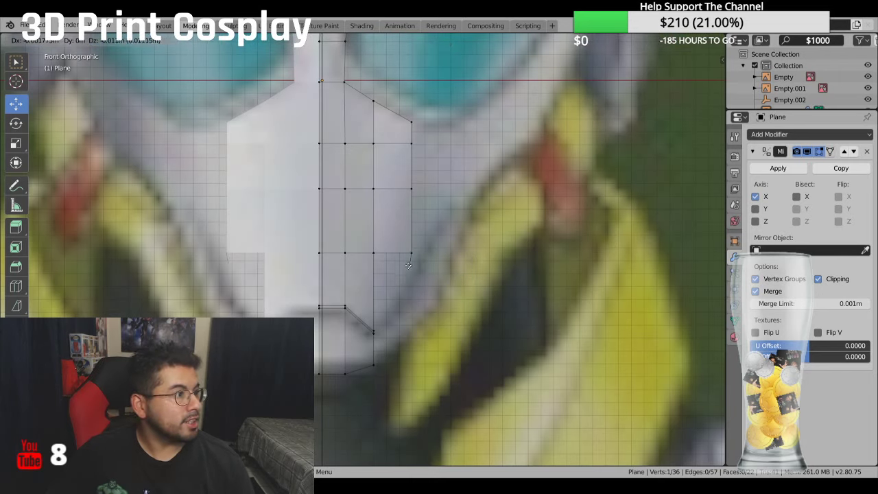
pyautogui.press('z')
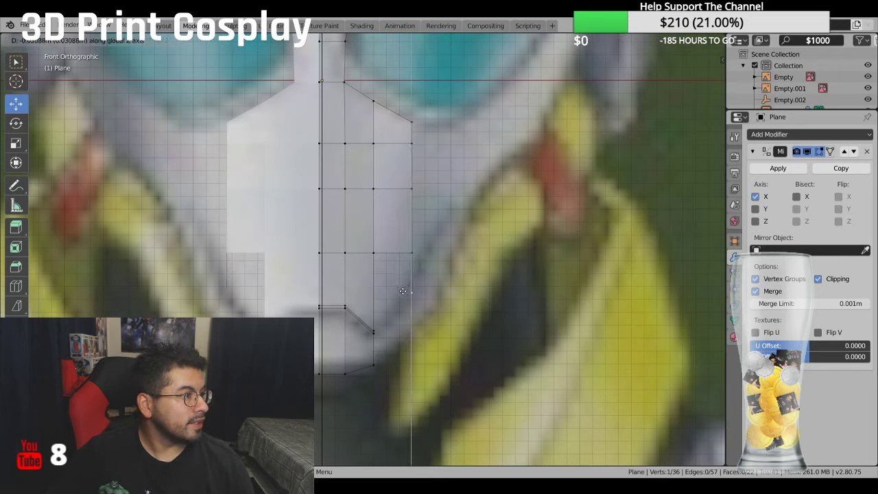
pyautogui.press('z')
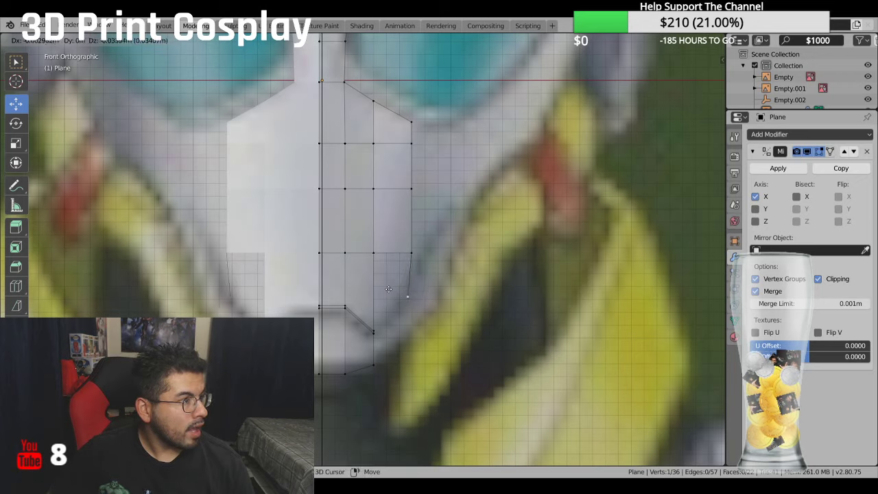
pyautogui.click(388, 289)
pyautogui.keyDown('shift'); pyautogui.click(374, 331); pyautogui.keyUp('shift')
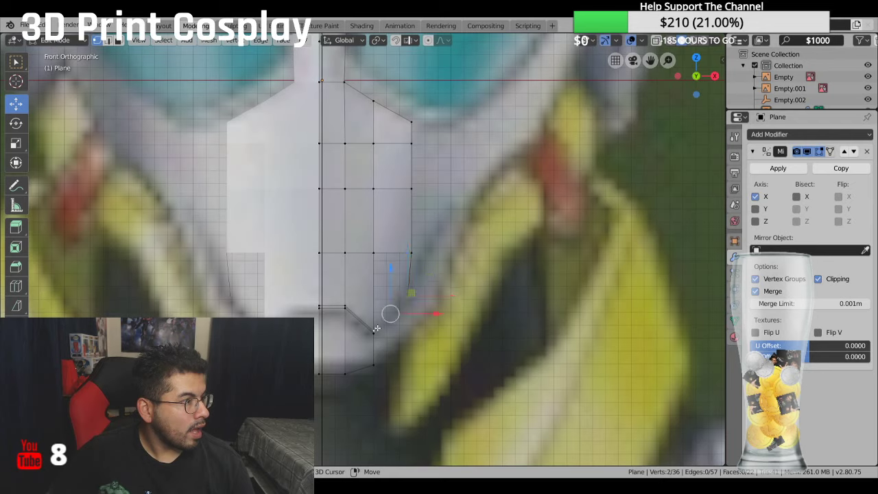
pyautogui.keyDown('ctrl'); pyautogui.click(404, 251); pyautogui.keyUp('ctrl')
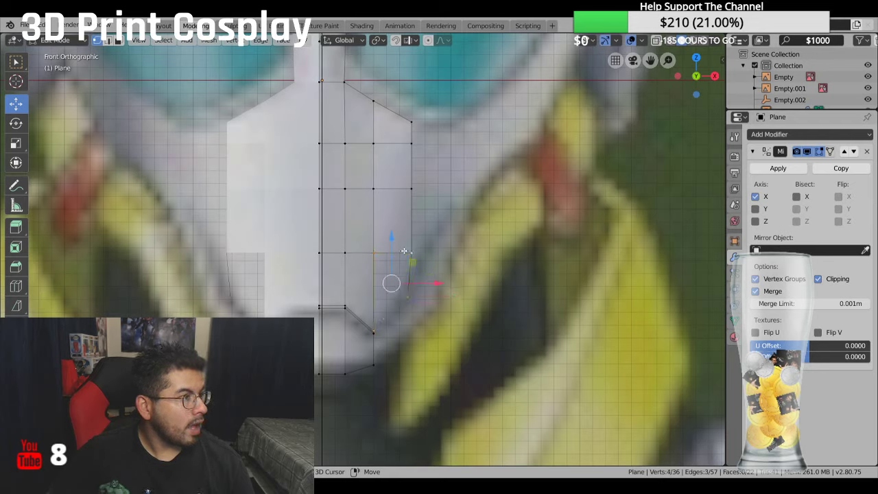
pyautogui.press('f')
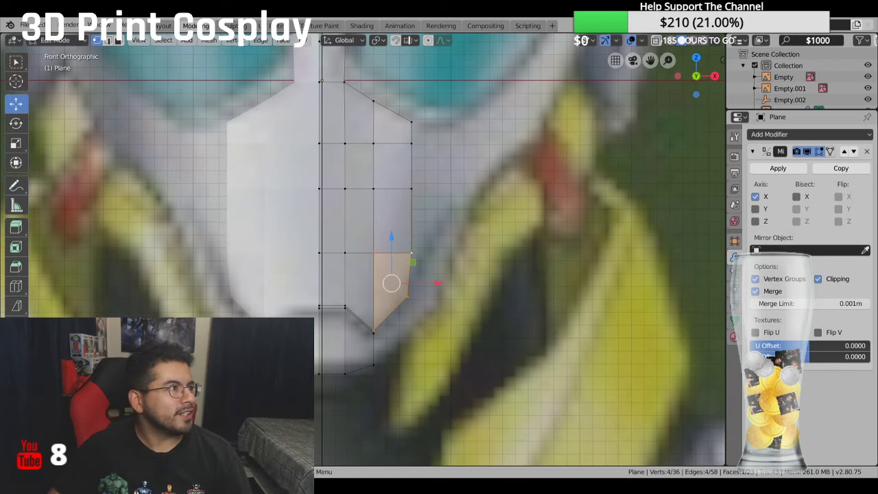
# Step: Select every outer-edge vertex from the top corner down to the bottom corner
pyautogui.click(411, 121)
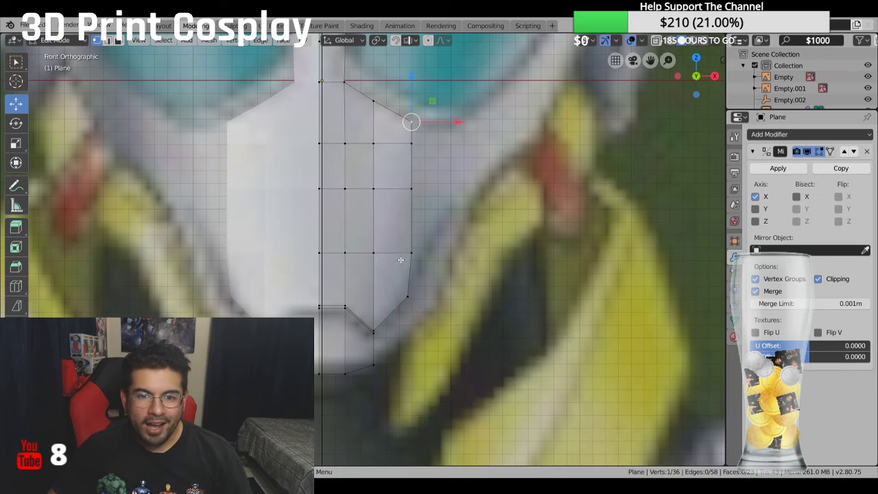
pyautogui.keyDown('shift'); pyautogui.click(421, 290); pyautogui.keyUp('shift')
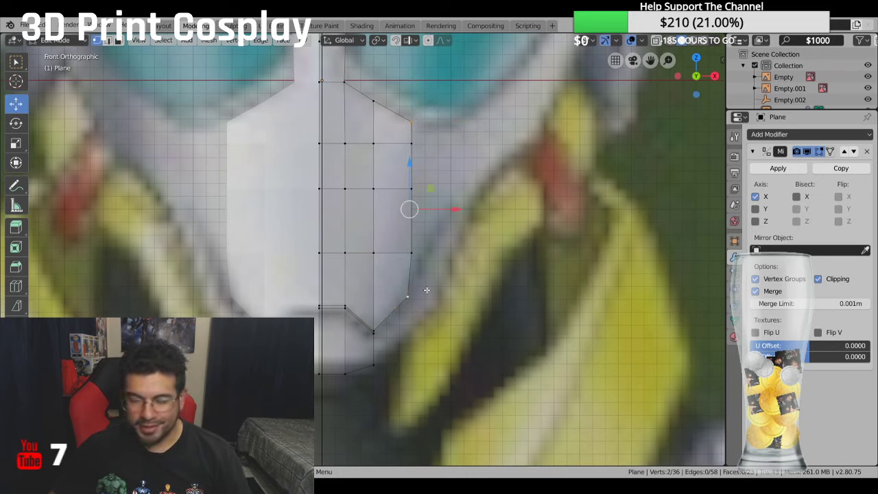
pyautogui.keyDown('ctrl'); pyautogui.click(411, 144); pyautogui.keyUp('ctrl')
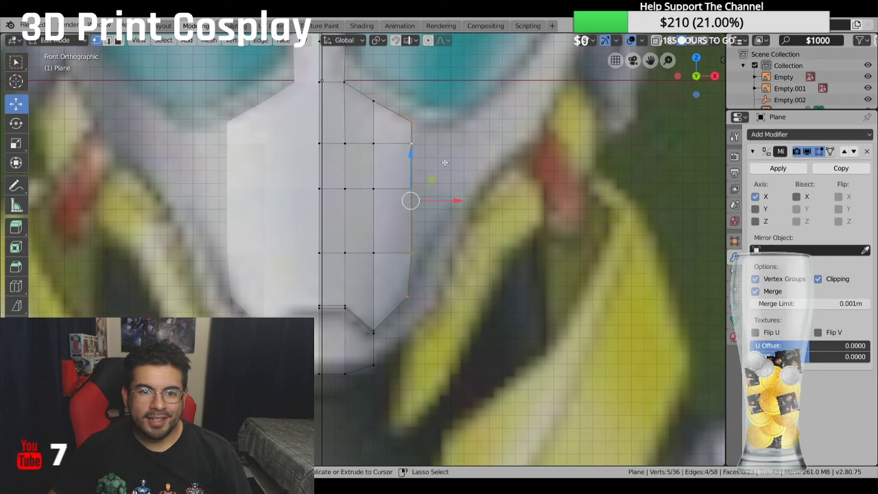
# Step: In right view, move the outer edge back along Y and push the lowest outer vertex further back
pyautogui.press('KP_3')
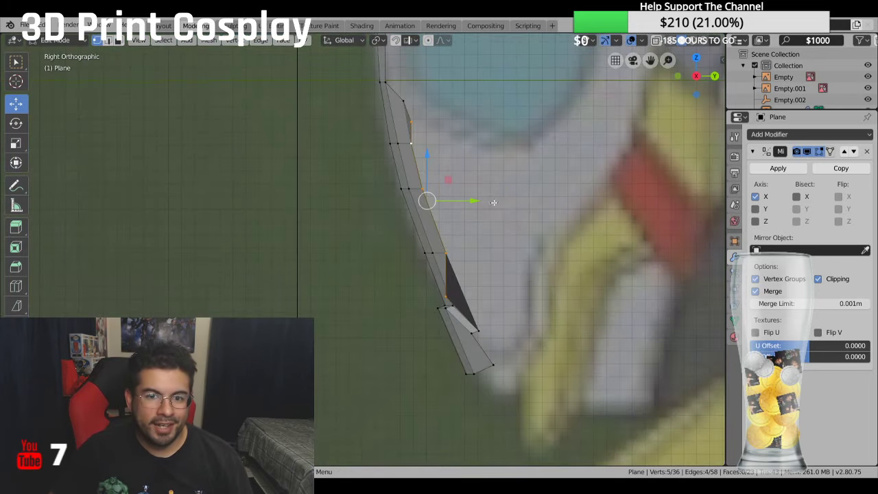
pyautogui.moveTo(482, 202); pyautogui.dragTo(489, 200)
pyautogui.click(457, 293)
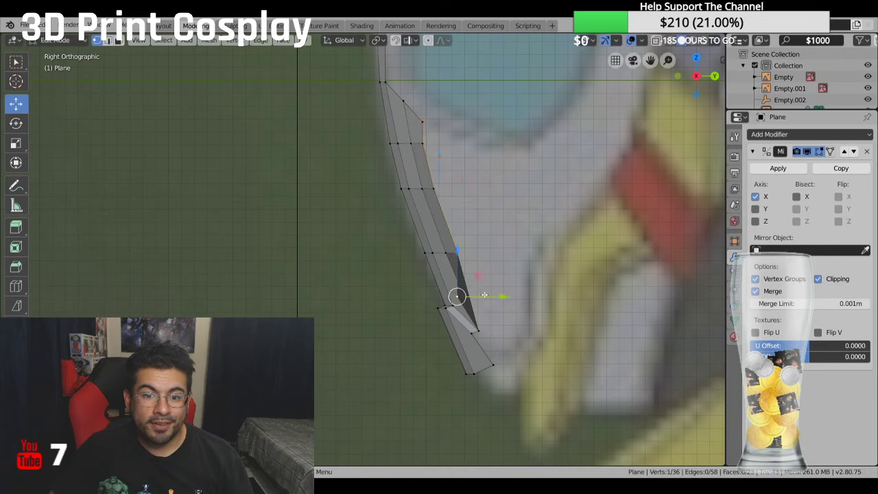
pyautogui.press('g')
pyautogui.press('y')
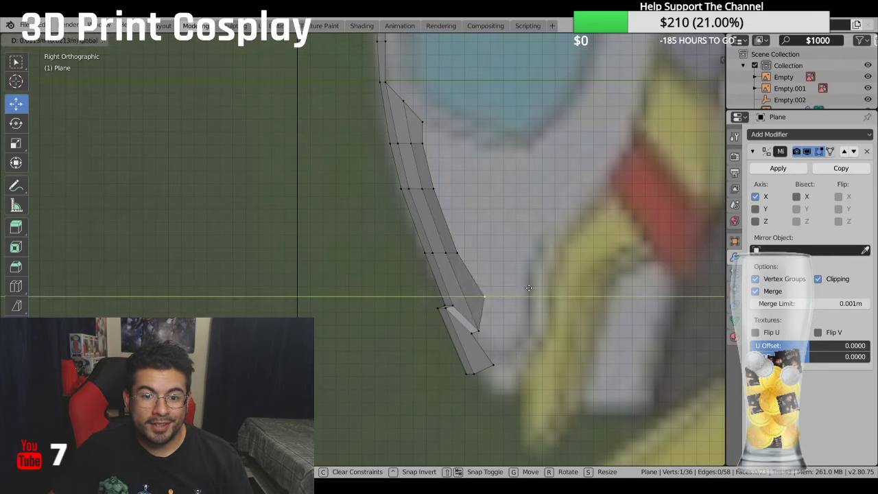
pyautogui.click(526, 289)
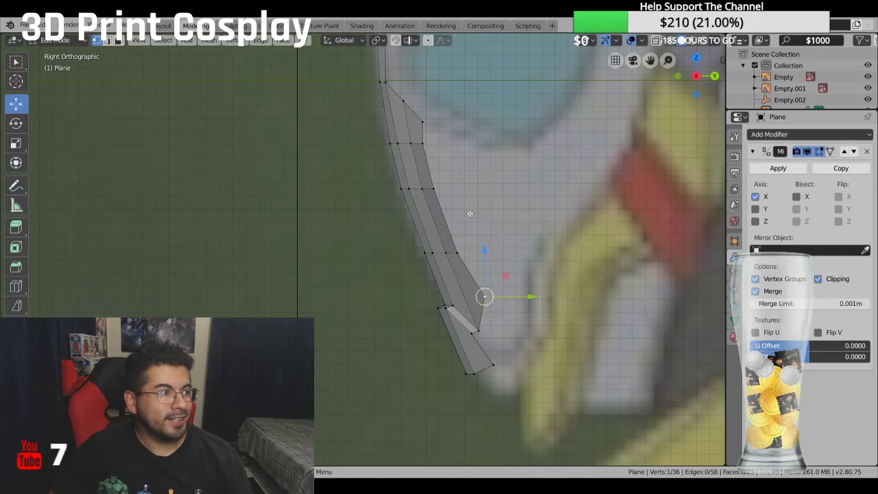
pyautogui.moveTo(470, 214)
pyautogui.mouseDown(button='middle')
pyautogui.moveTo(479, 204)
pyautogui.moveTo(460, 203)
pyautogui.mouseUp(button='middle')
pyautogui.press('KP_3')
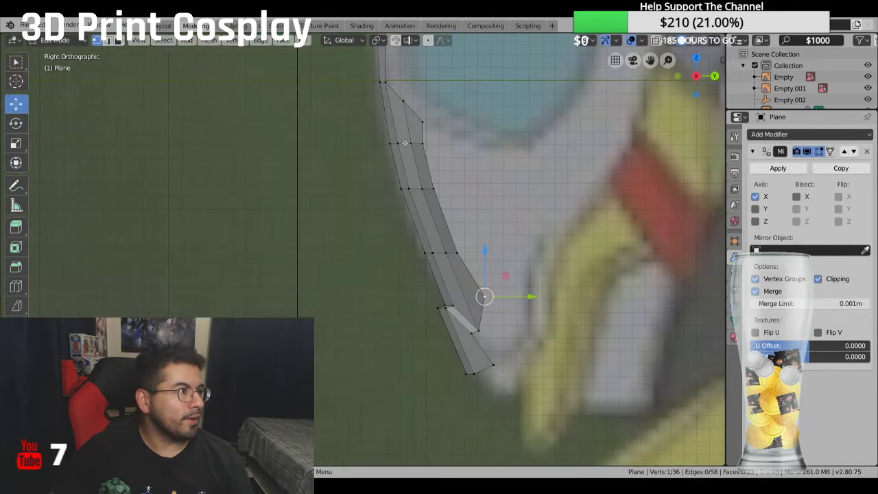
# Step: Select the upper outer vertices, push them back along the curve, and inspect in perspective
pyautogui.click(419, 121)
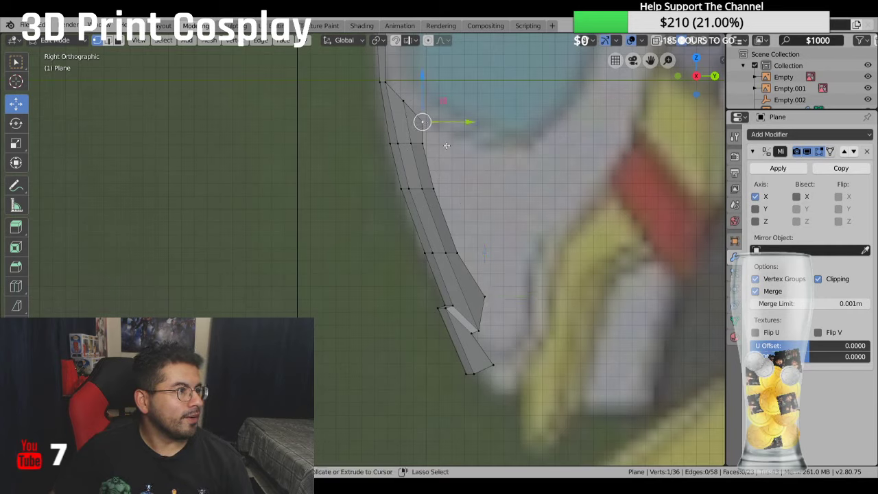
pyautogui.keyDown('ctrl'); pyautogui.click(434, 187); pyautogui.keyUp('ctrl')
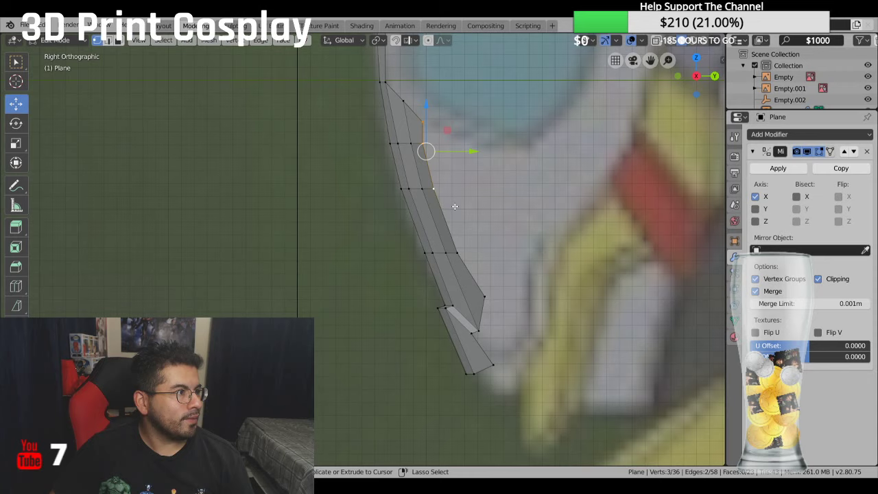
pyautogui.keyDown('ctrl'); pyautogui.click(457, 253); pyautogui.keyUp('ctrl')
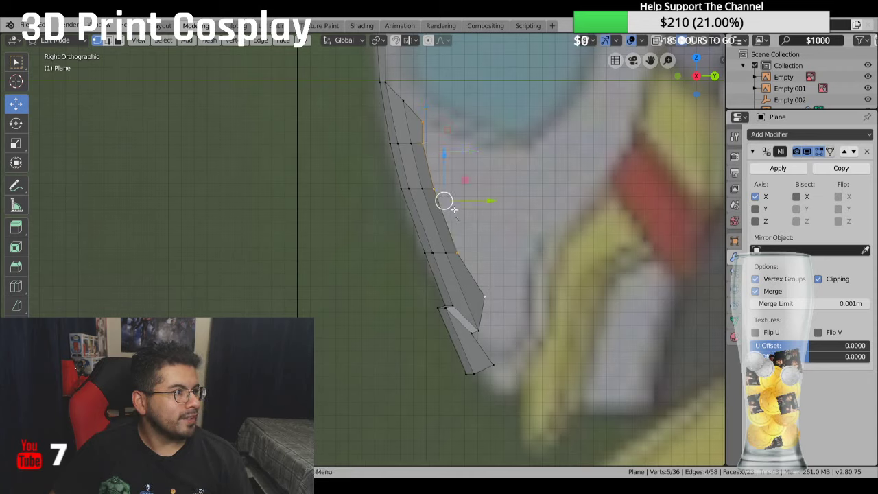
pyautogui.moveTo(453, 209); pyautogui.dragTo(479, 209)
pyautogui.moveTo(478, 229); pyautogui.dragTo(530, 236, button='middle')
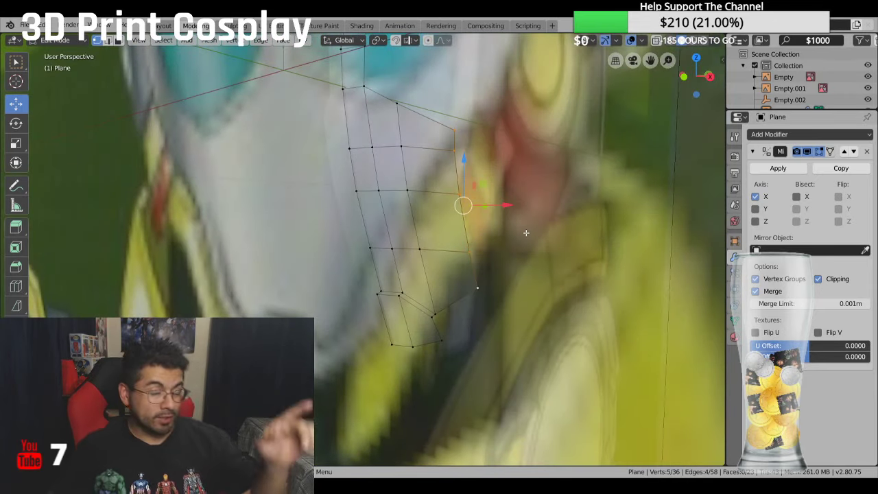
pyautogui.press('KP_1')
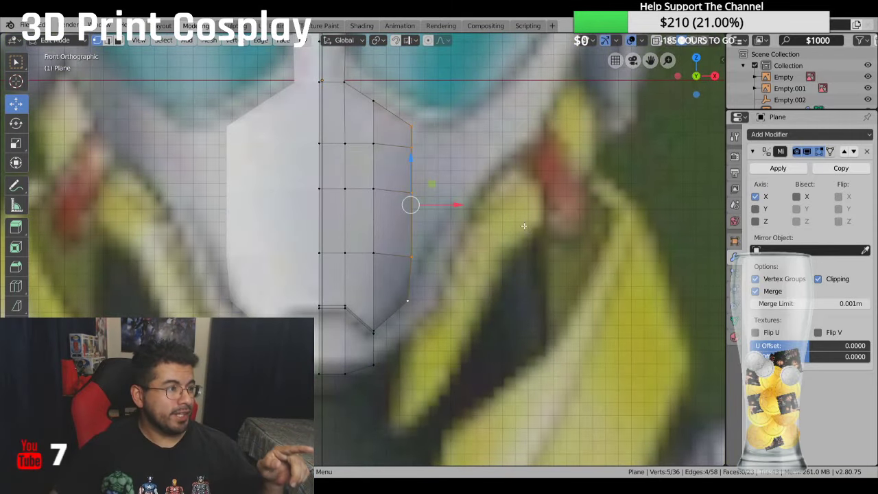
pyautogui.scroll(-1, 480, 298)
pyautogui.scroll(-2, 480, 298)
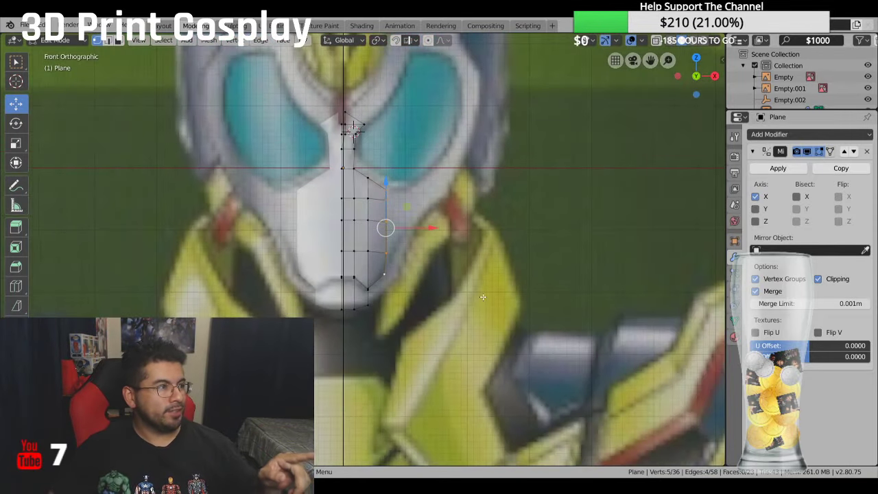
pyautogui.press('KP_3')
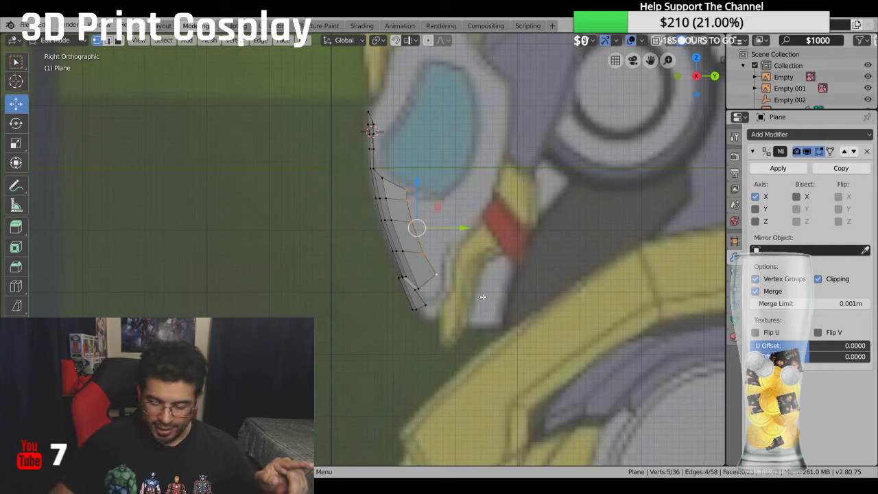
pyautogui.press('KP_1')
pyautogui.press('KP_3')
pyautogui.press('KP_1')
pyautogui.press('KP_3')
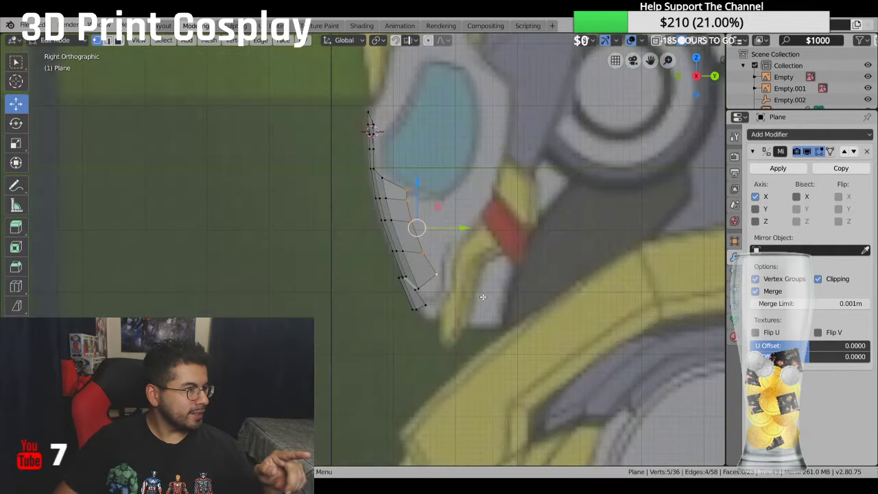
pyautogui.press('KP_1')
pyautogui.press('KP_3')
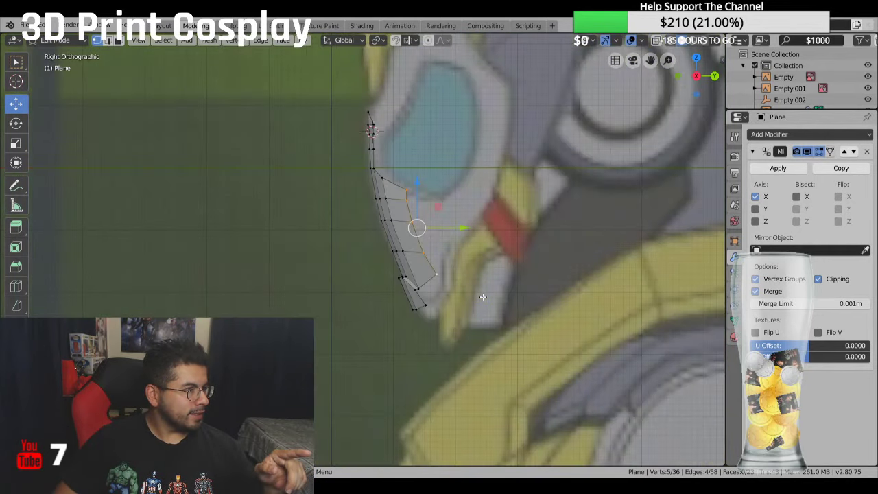
pyautogui.press('KP_1')
pyautogui.press('KP_3')
pyautogui.press('KP_1')
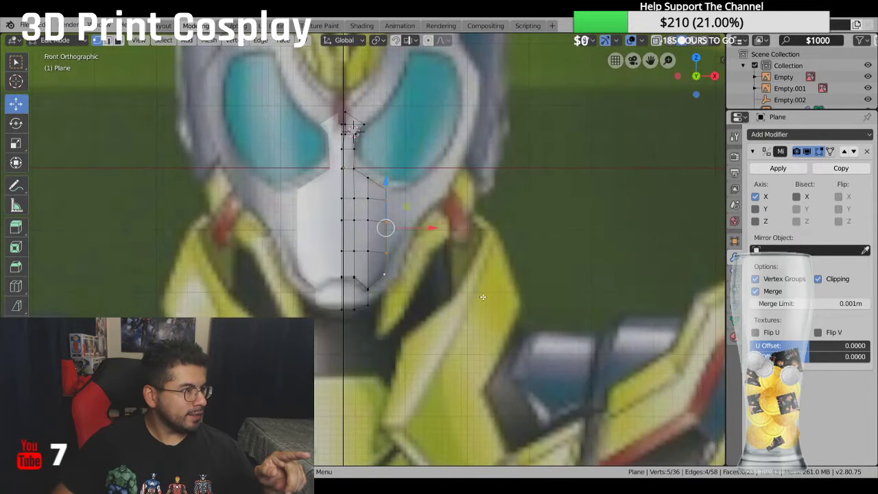
pyautogui.press('KP_3')
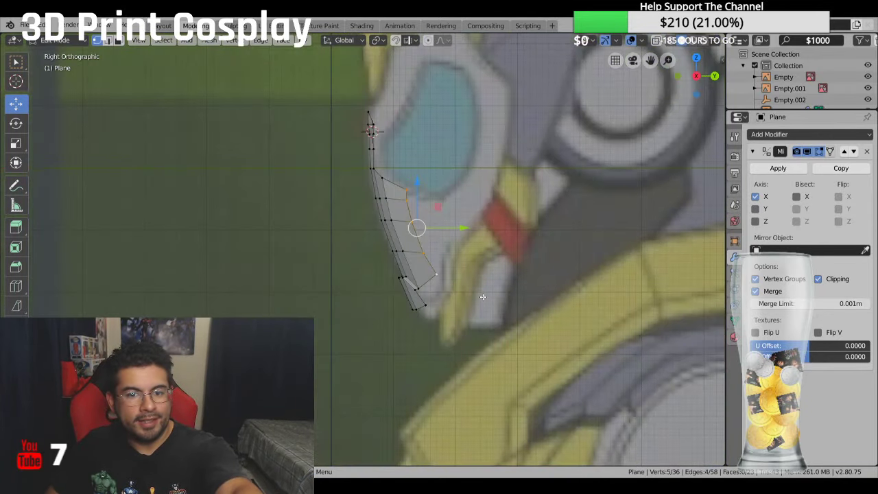
pyautogui.press('KP_1')
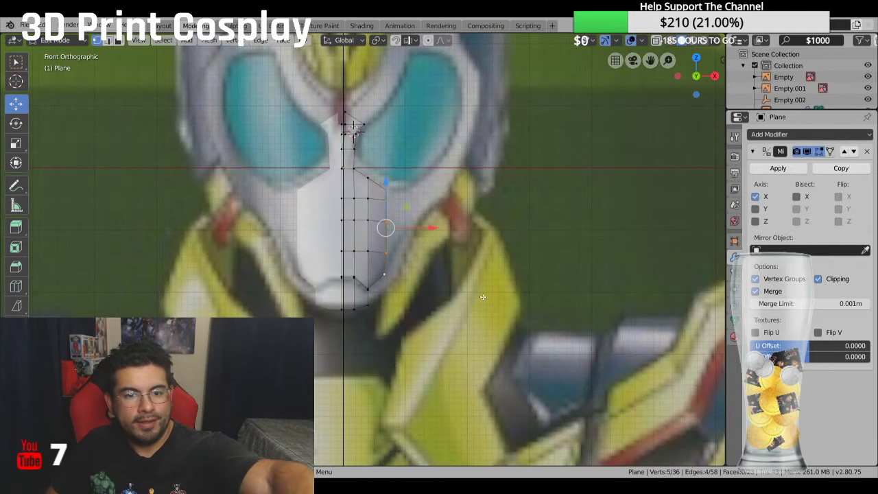
pyautogui.press('KP_3')
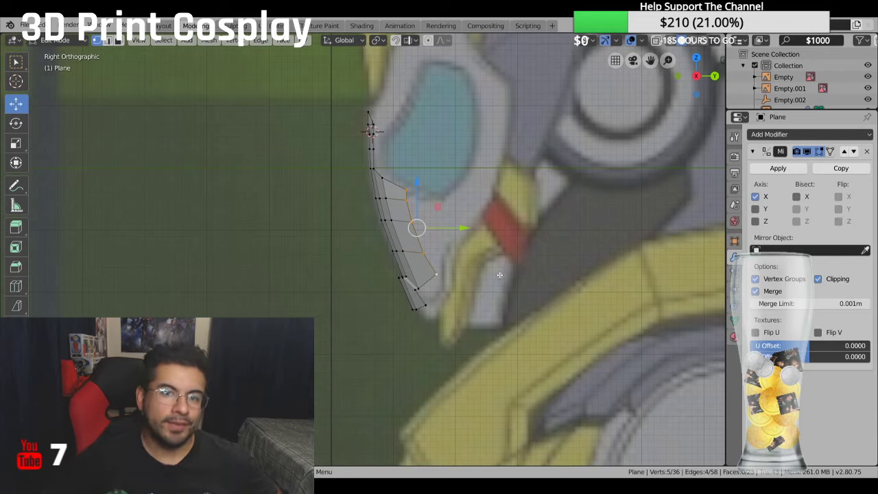
pyautogui.scroll(-8, 485, 299)
pyautogui.scroll(-1, 487, 301)
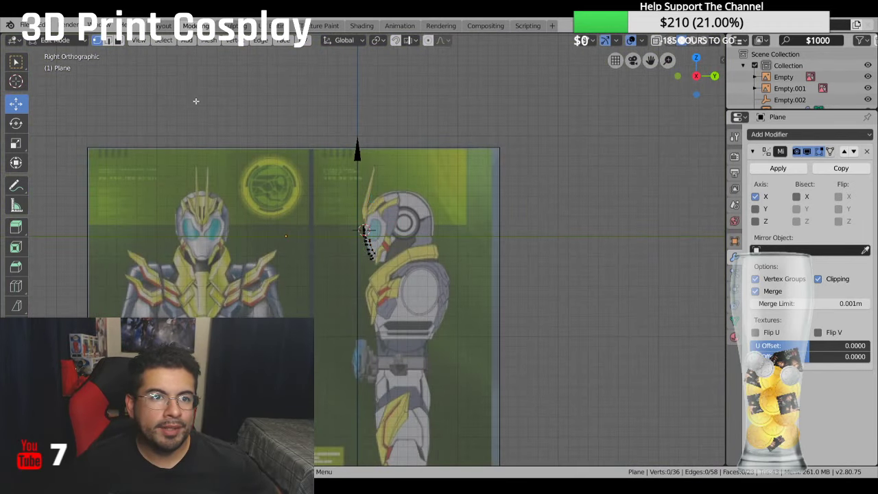
# Step: Return to Object Mode, select the side-view reference image and frame it in Right view
pyautogui.click(56, 41)
pyautogui.click(55, 54)
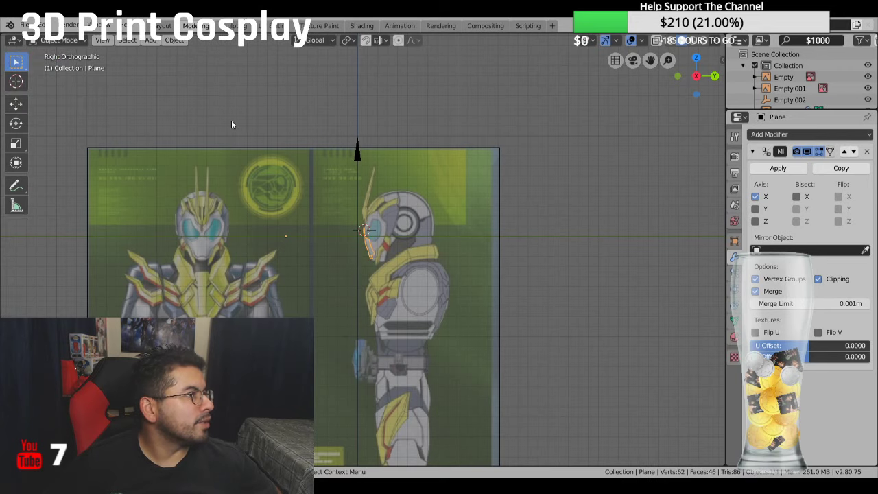
pyautogui.click(451, 177)
pyautogui.scroll(6, 451, 176)
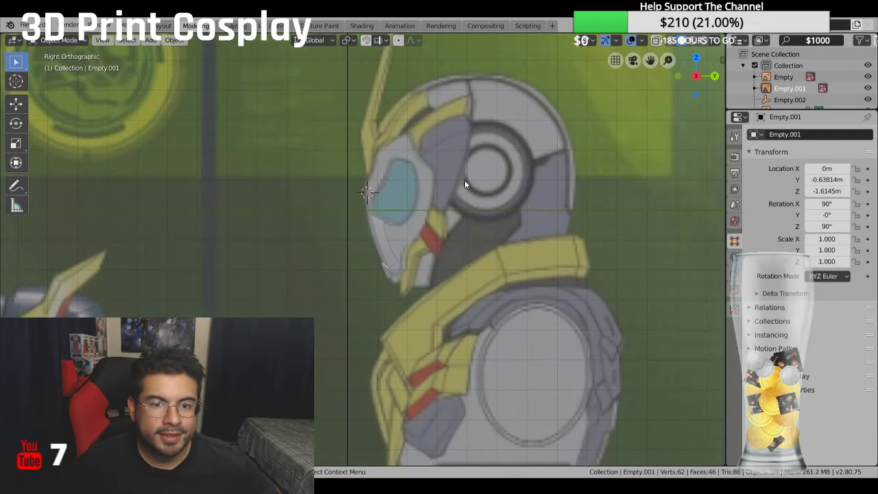
pyautogui.scroll(3, 502, 158)
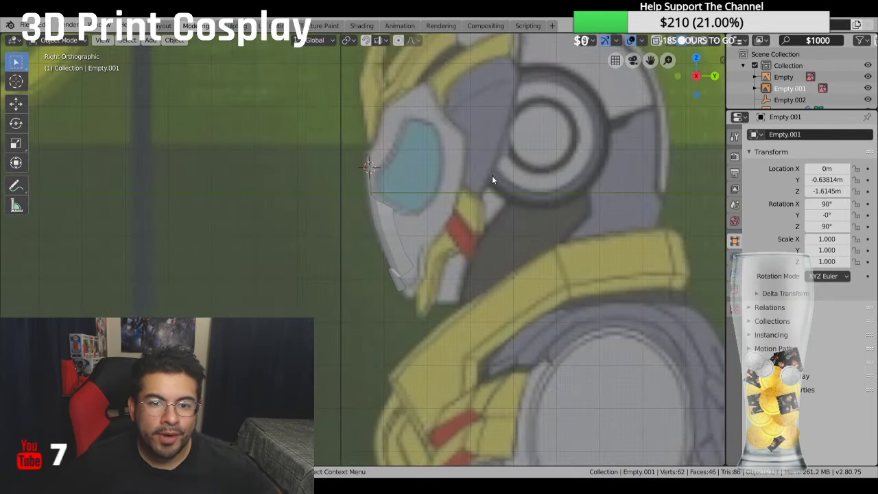
pyautogui.keyDown('shift'); pyautogui.moveTo(492, 179); pyautogui.dragTo(490, 275, button='middle'); pyautogui.keyUp('shift')
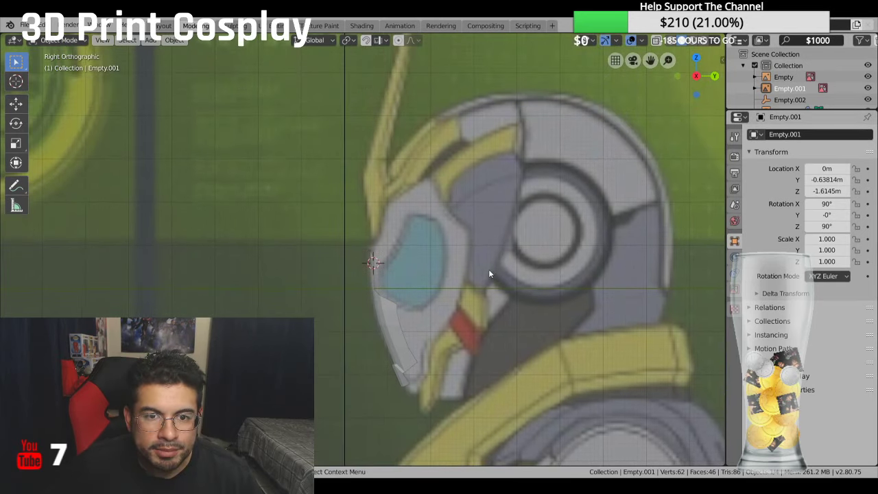
pyautogui.scroll(-8, 451, 286)
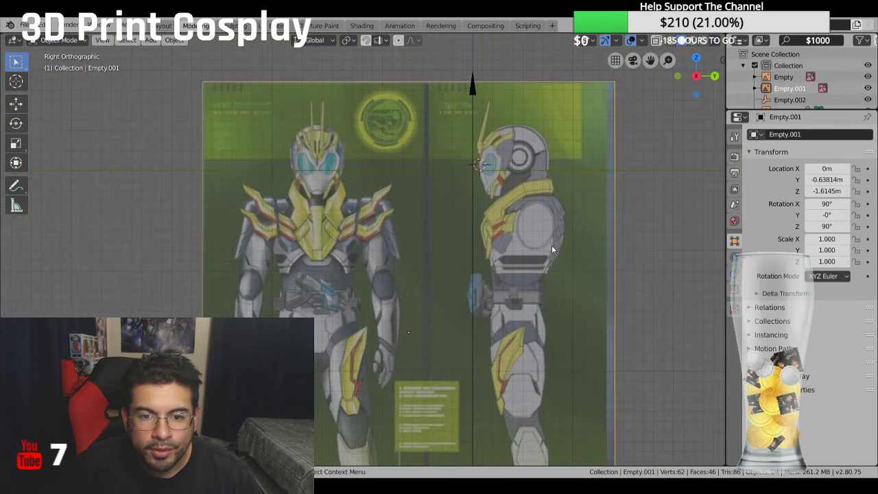
pyautogui.moveTo(551, 245)
pyautogui.mouseDown(button='middle')
pyautogui.moveTo(523, 252)
pyautogui.moveTo(540, 250)
pyautogui.mouseUp(button='middle')
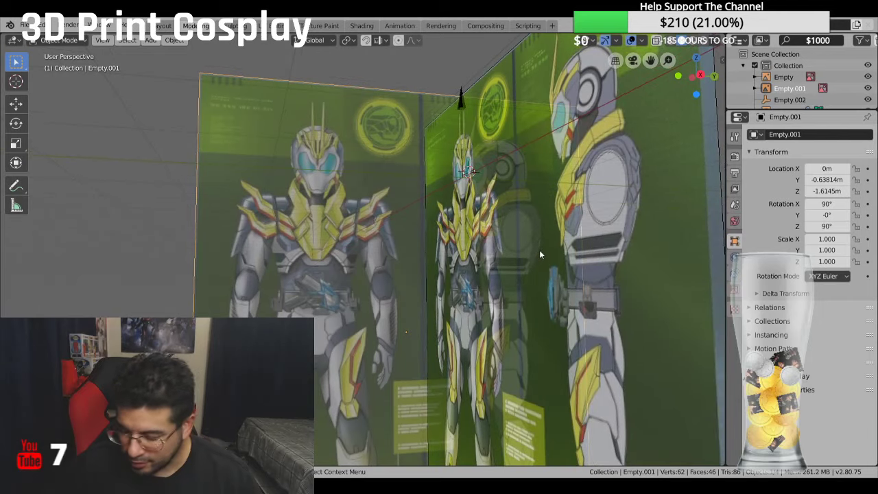
pyautogui.press('KP_3')
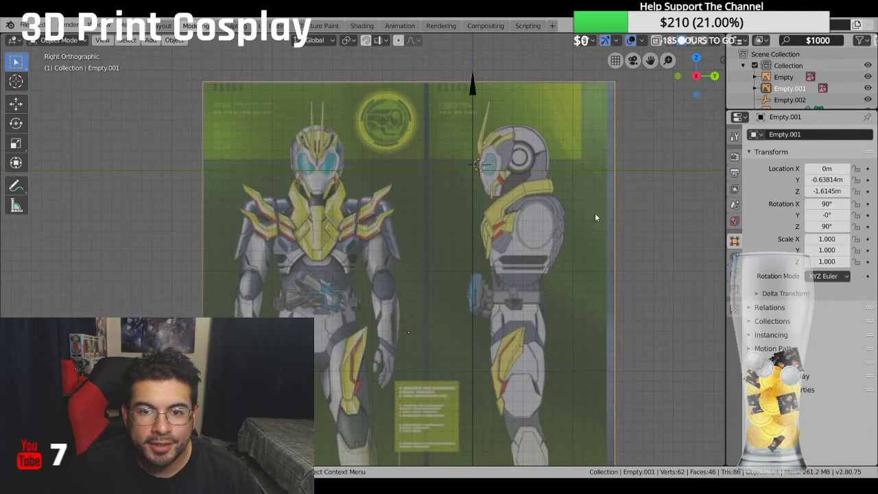
# Step: Raise the side reference image slightly along Z to -1.6013 m, then deselect it
pyautogui.click(16, 103)
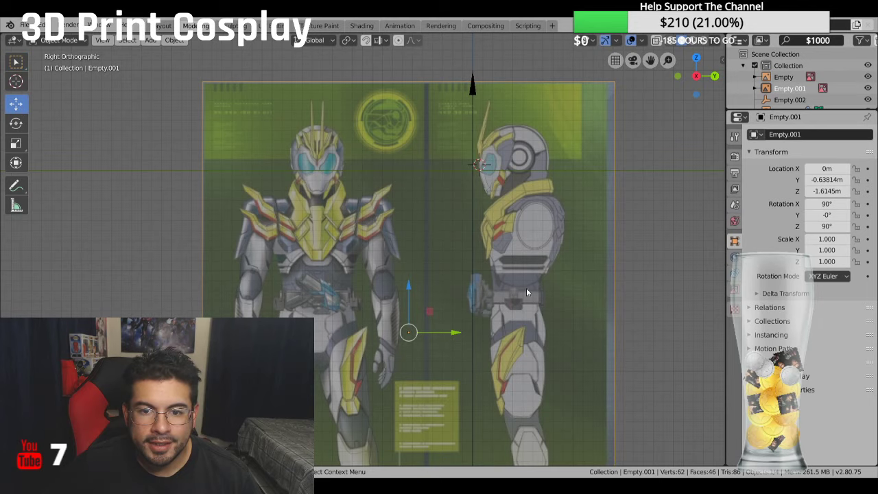
pyautogui.scroll(4, 446, 291)
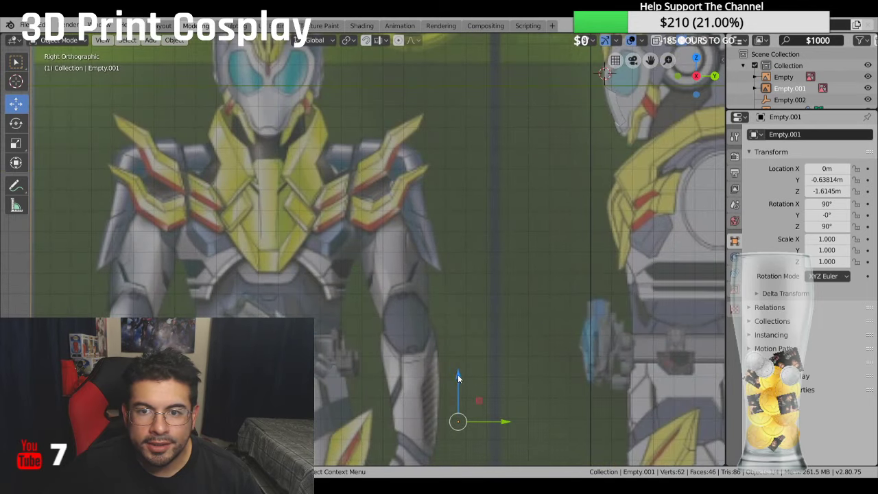
pyautogui.moveTo(457, 374); pyautogui.dragTo(453, 372)
pyautogui.scroll(-4, 439, 420)
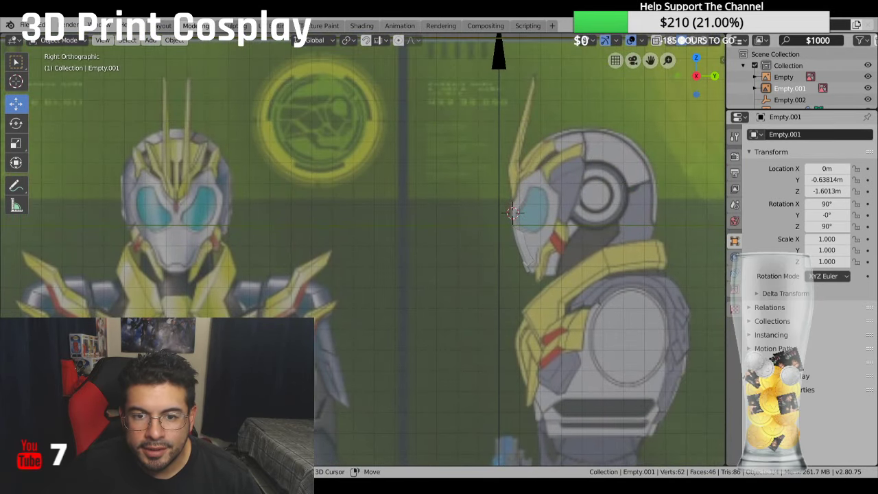
pyautogui.scroll(3, 485, 211)
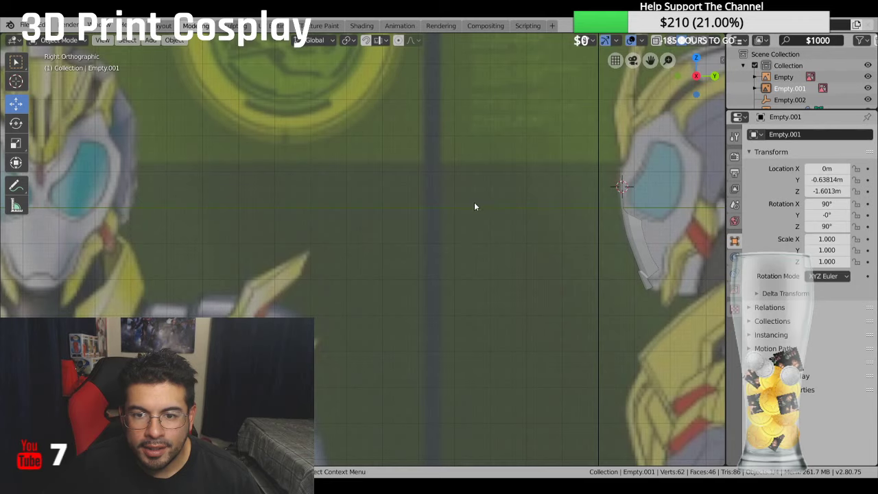
pyautogui.scroll(1, 474, 206)
pyautogui.scroll(-3, 481, 208)
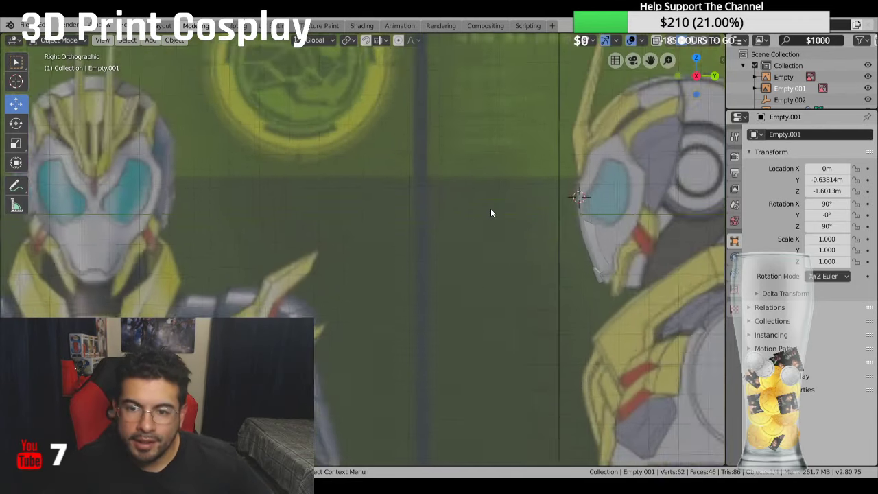
pyautogui.scroll(2, 486, 205)
pyautogui.scroll(-5, 485, 205)
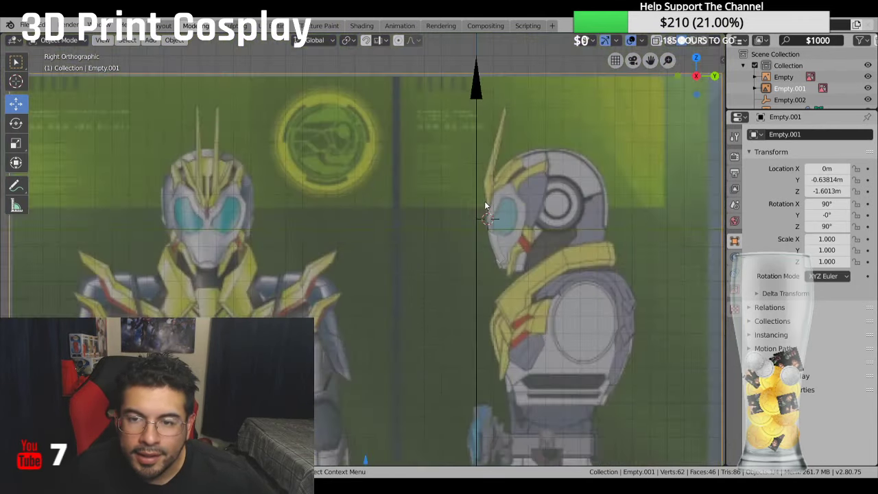
pyautogui.click(108, 102)
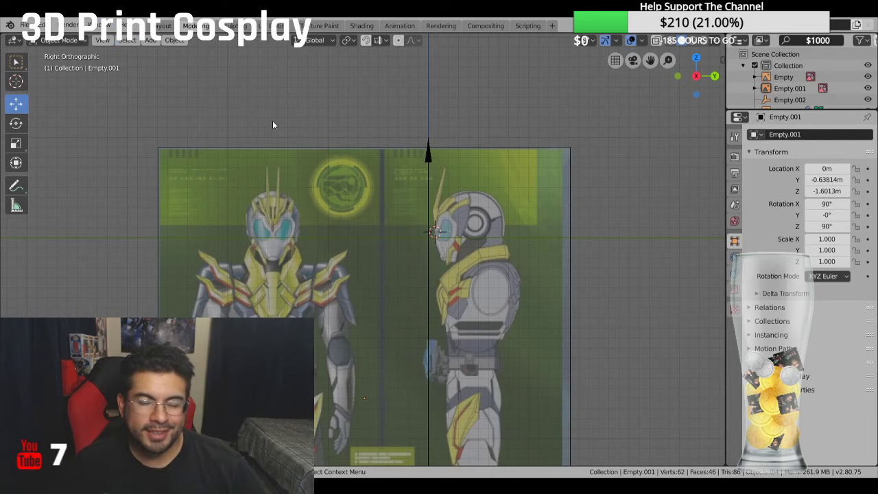
# Step: Orbit around the reference planes in perspective and select the Plane mesh object
pyautogui.scroll(-3, 261, 127)
pyautogui.moveTo(264, 136); pyautogui.dragTo(294, 137, button='middle')
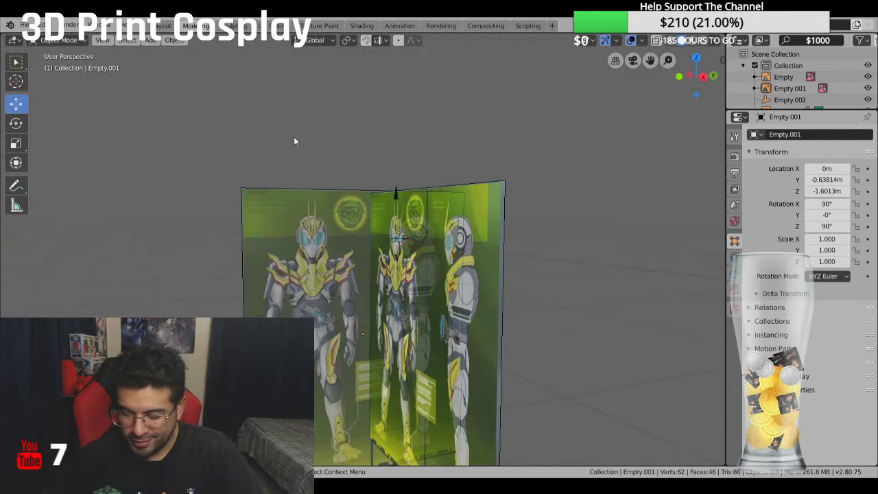
pyautogui.press('KP_1')
pyautogui.scroll(3, 294, 137)
pyautogui.scroll(6, 295, 141)
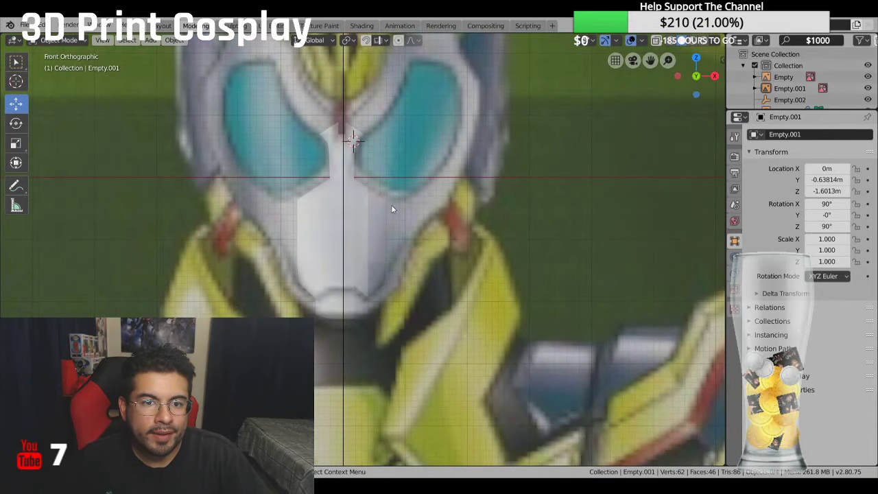
pyautogui.moveTo(392, 210); pyautogui.dragTo(582, 231, button='middle')
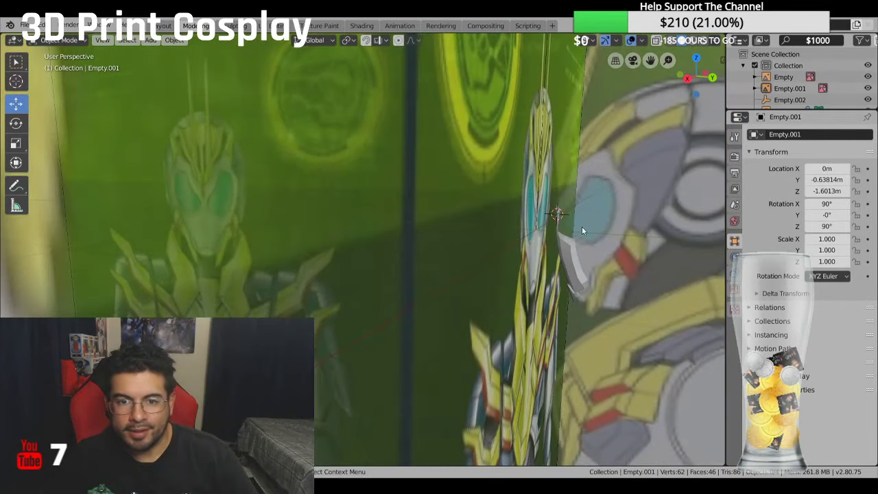
pyautogui.click(568, 256)
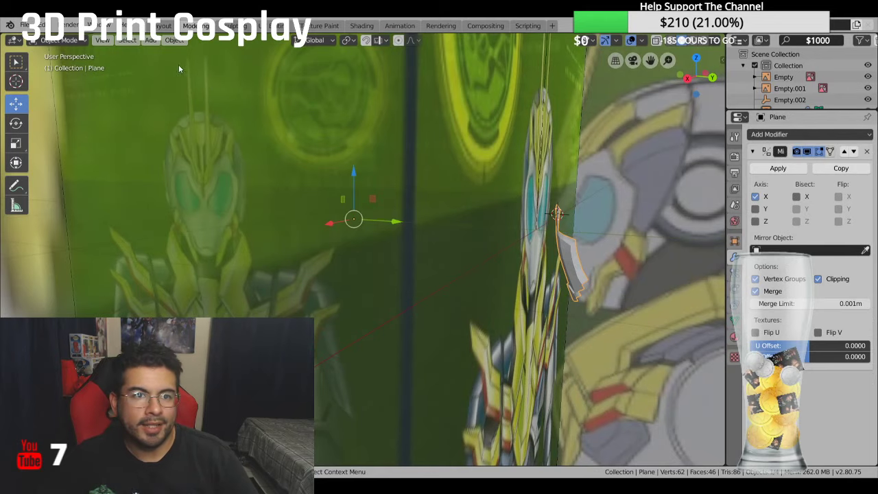
# Step: Switch the Plane into Edit Mode and zoom the view onto the helmet's front
pyautogui.click(127, 41)
pyautogui.click(58, 40)
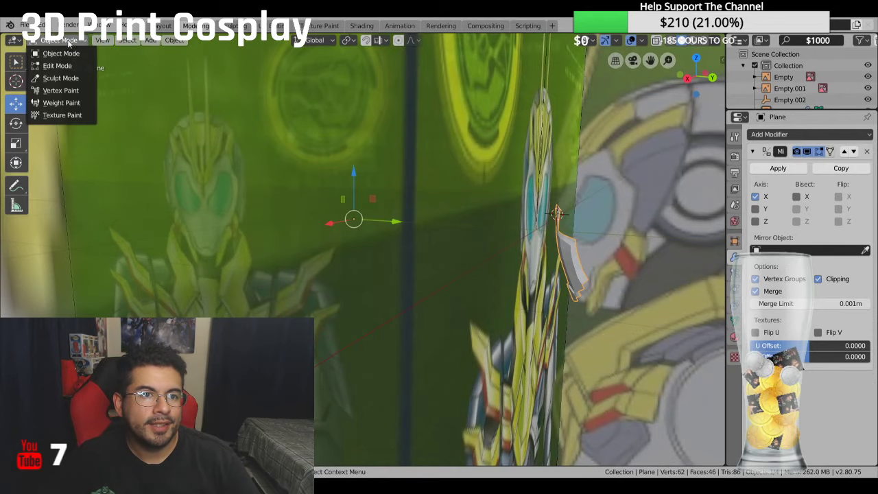
pyautogui.click(59, 66)
pyautogui.moveTo(412, 343); pyautogui.dragTo(524, 457, button='middle')
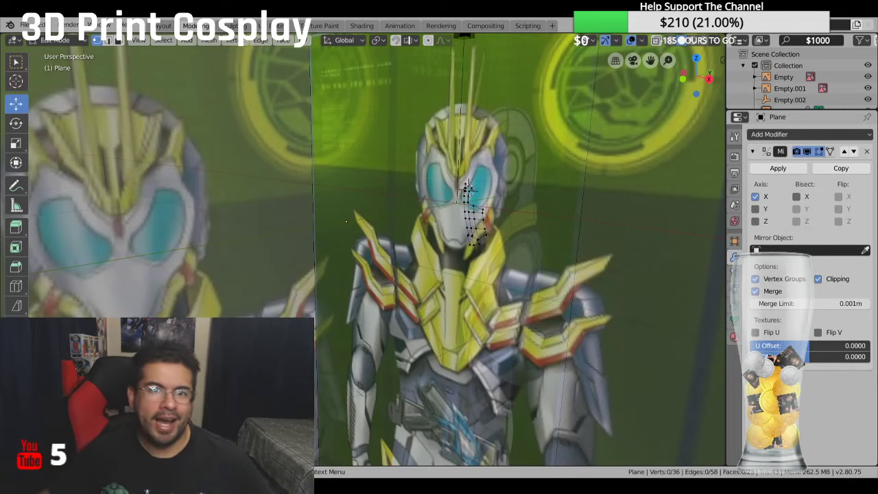
# Step: Snap to Right Orthographic view, zoom in and select a vertex on the face-plate strip
pyautogui.moveTo(467, 191); pyautogui.dragTo(591, 223, button='middle')
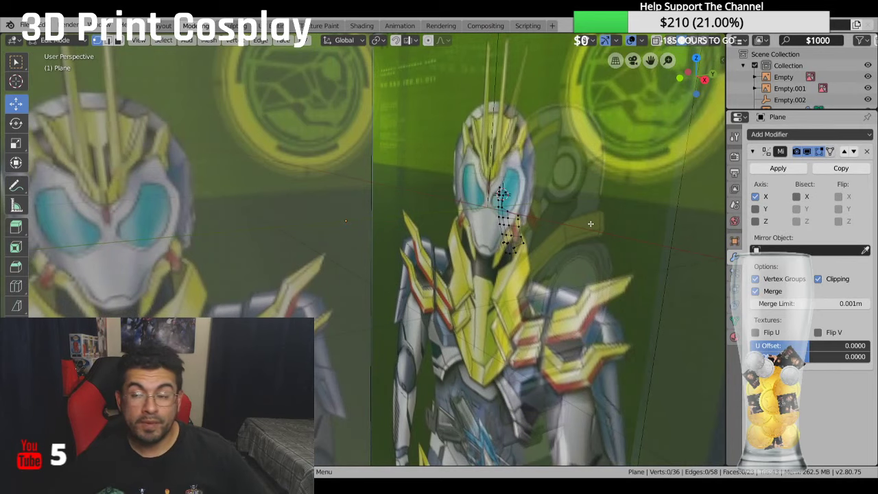
pyautogui.press('KP_3')
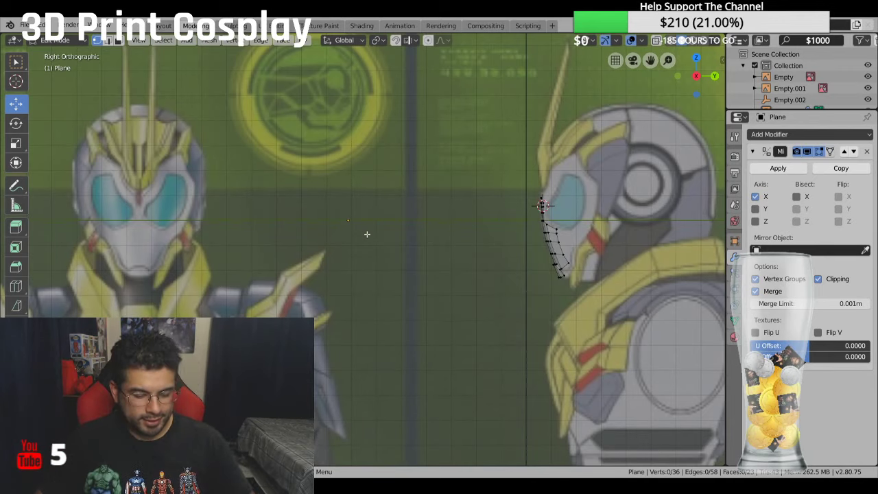
pyautogui.scroll(4, 392, 249)
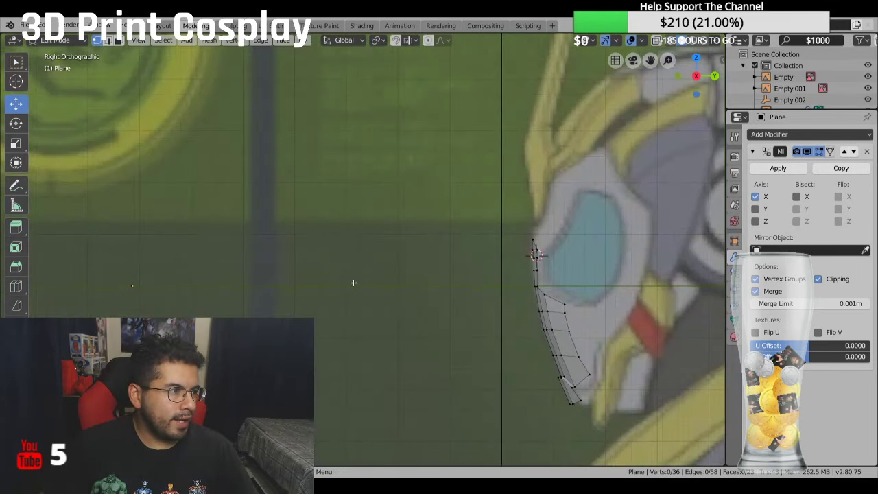
pyautogui.scroll(2, 353, 283)
pyautogui.scroll(1, 357, 235)
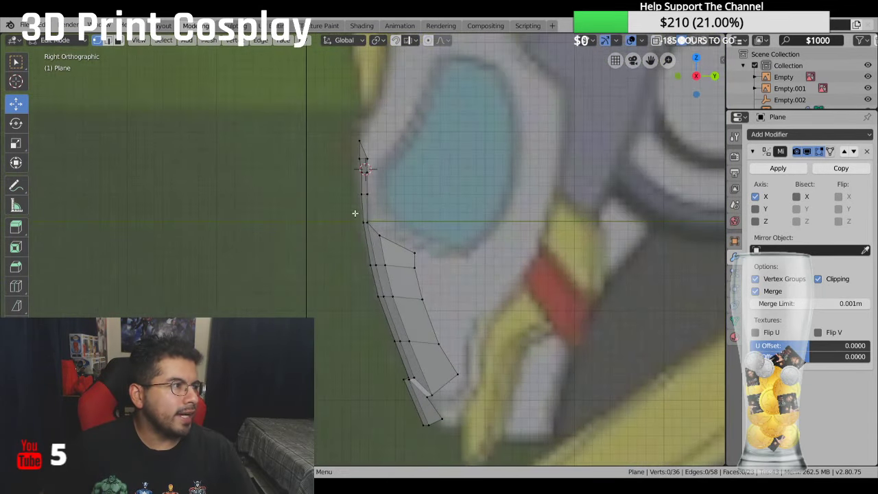
pyautogui.click(367, 222)
pyautogui.moveTo(410, 221); pyautogui.dragTo(412, 222)
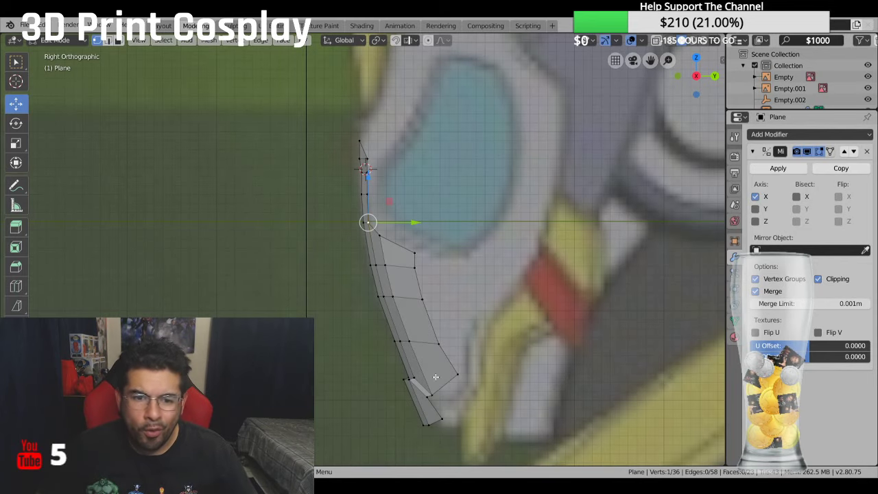
# Step: Move the strip's bottom edge outward and pull a corner vertex down and right
pyautogui.scroll(1, 458, 393)
pyautogui.keyDown('shift'); pyautogui.moveTo(469, 388); pyautogui.dragTo(455, 275, button='middle'); pyautogui.keyUp('shift')
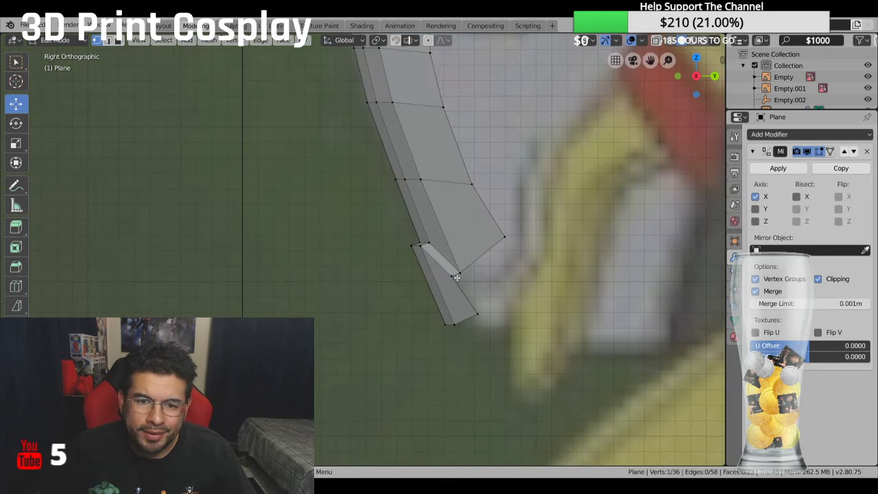
pyautogui.click(458, 275)
pyautogui.keyDown('shift'); pyautogui.click(450, 278); pyautogui.keyUp('shift')
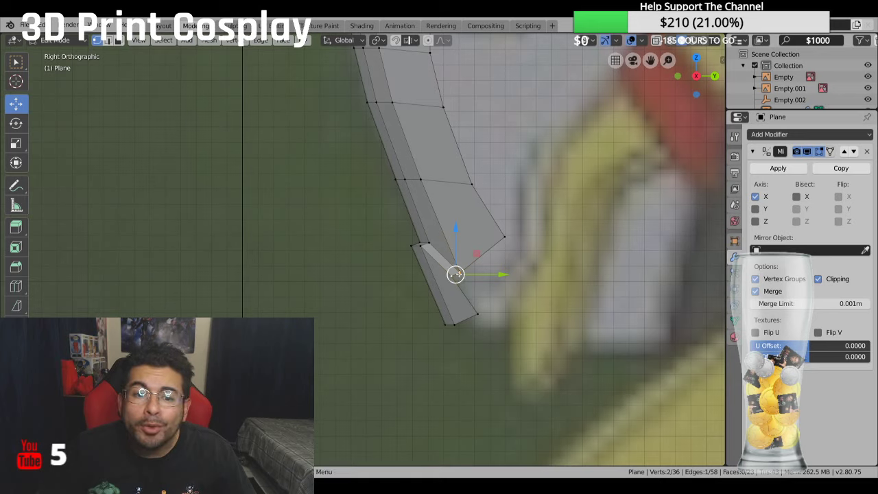
pyautogui.moveTo(456, 275); pyautogui.dragTo(488, 284)
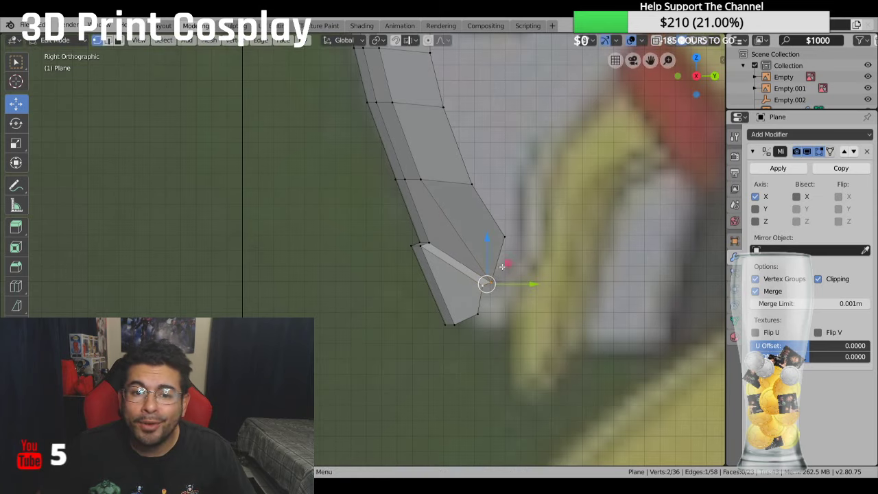
pyautogui.moveTo(504, 237); pyautogui.dragTo(519, 245)
# Step: Shift the two bottom vertices right and up, then nudge the right corner vertex upward
pyautogui.click(445, 325)
pyautogui.keyDown('shift'); pyautogui.click(444, 325); pyautogui.keyUp('shift')
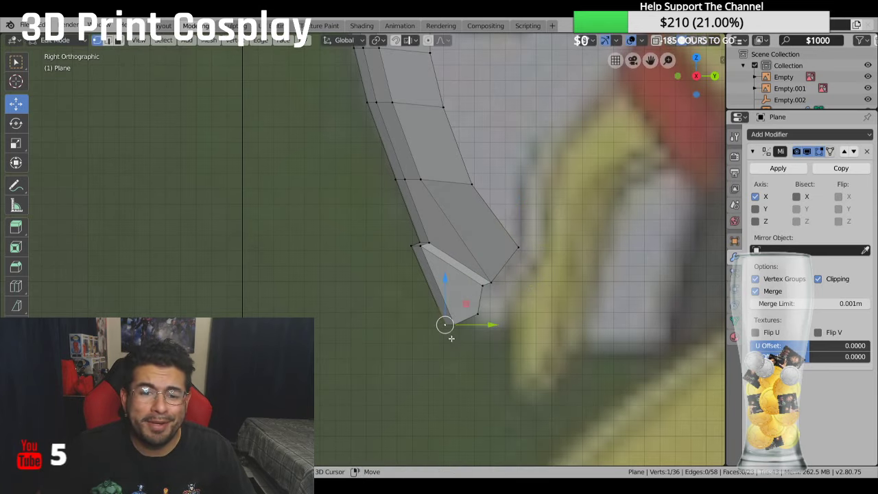
pyautogui.keyDown('shift'); pyautogui.click(477, 315); pyautogui.keyUp('shift')
pyautogui.keyDown('shift'); pyautogui.click(449, 324); pyautogui.keyUp('shift')
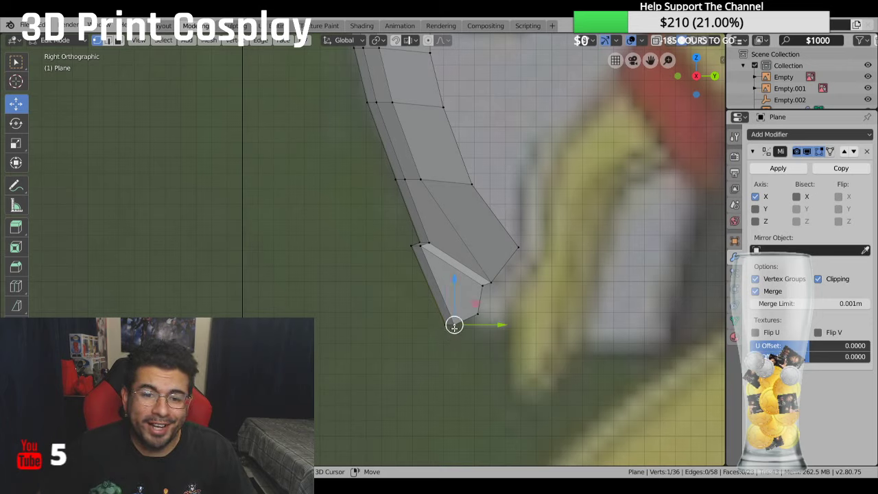
pyautogui.moveTo(500, 321); pyautogui.dragTo(511, 320)
pyautogui.moveTo(468, 283); pyautogui.dragTo(503, 313)
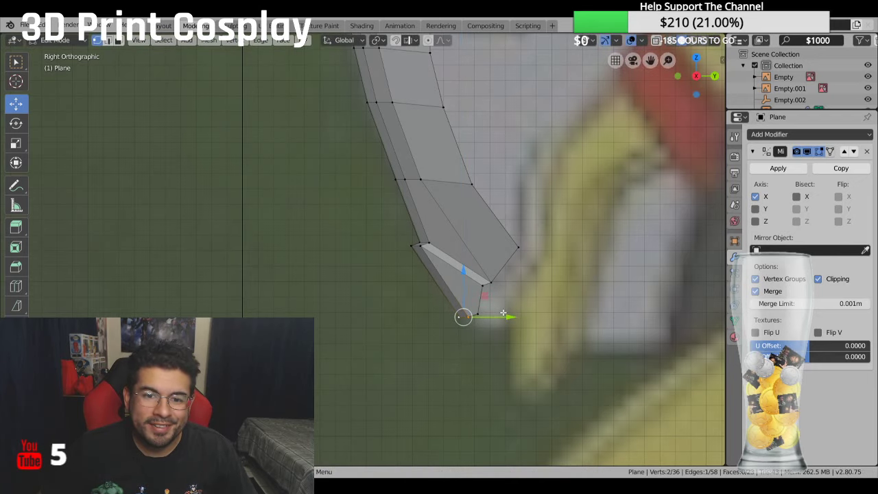
pyautogui.click(480, 314)
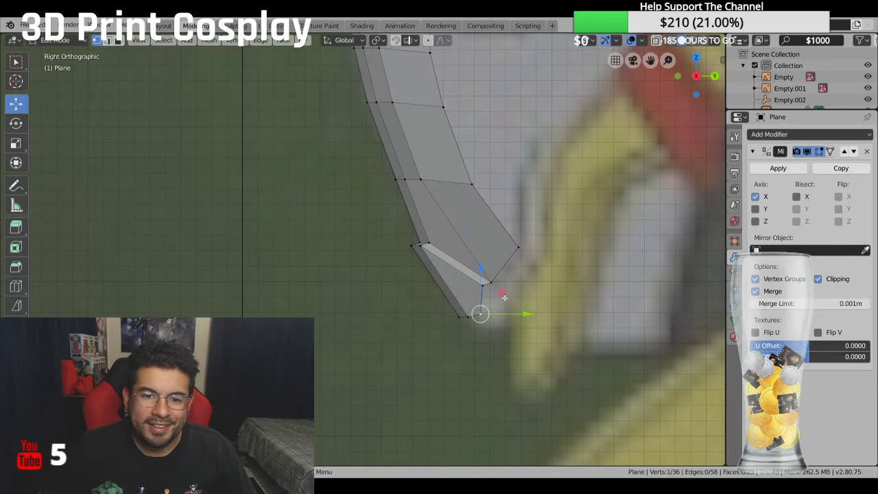
pyautogui.moveTo(484, 264); pyautogui.dragTo(483, 264)
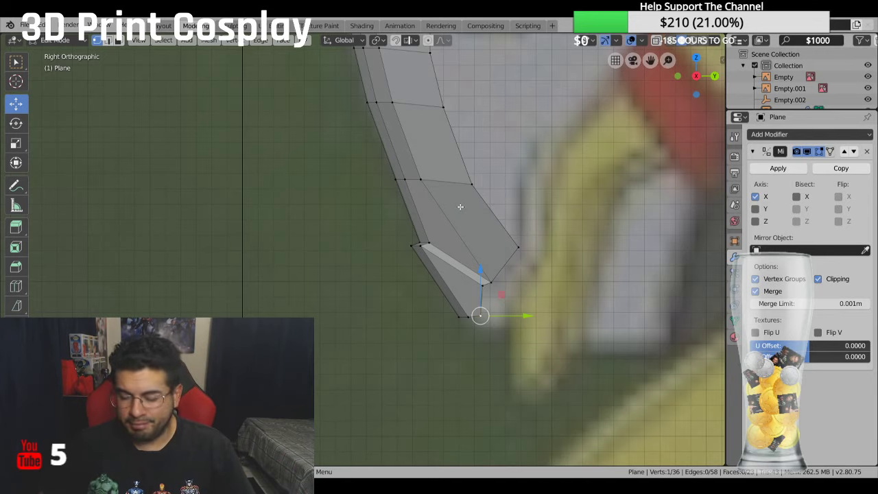
# Step: In Front view, shift the lower-right vertex along X and reposition the bottom tip vertices
pyautogui.press('KP_1')
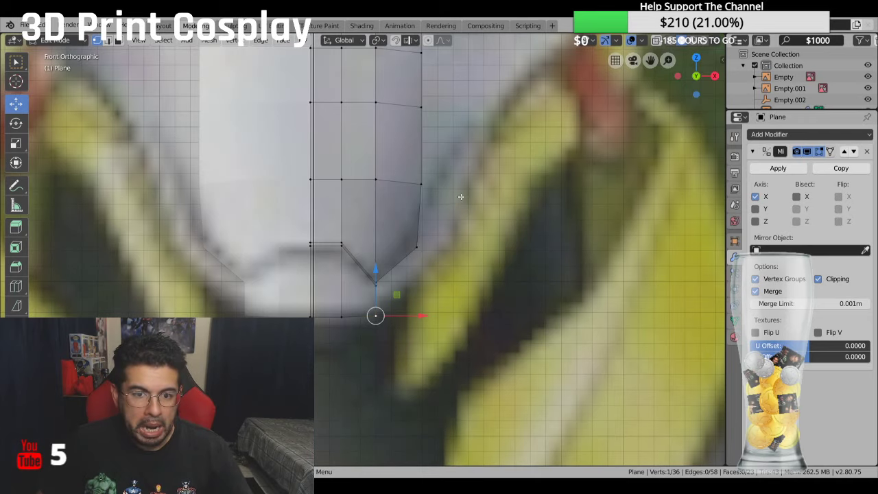
pyautogui.keyDown('shift'); pyautogui.moveTo(475, 187); pyautogui.dragTo(533, 245, button='middle'); pyautogui.keyUp('shift')
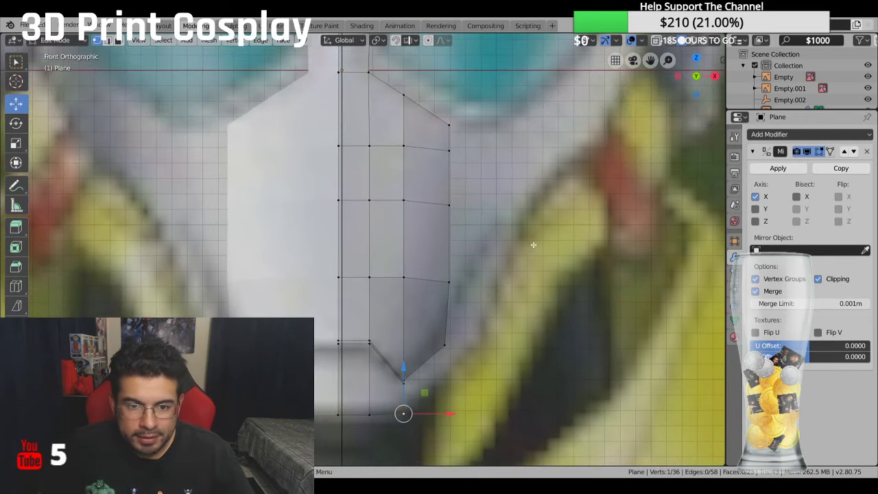
pyautogui.click(445, 345)
pyautogui.press('g')
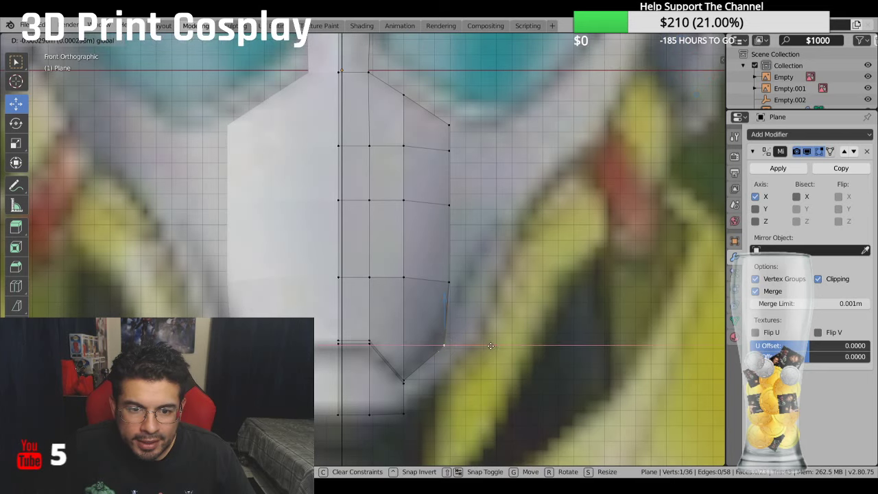
pyautogui.press('x')
pyautogui.click(481, 346)
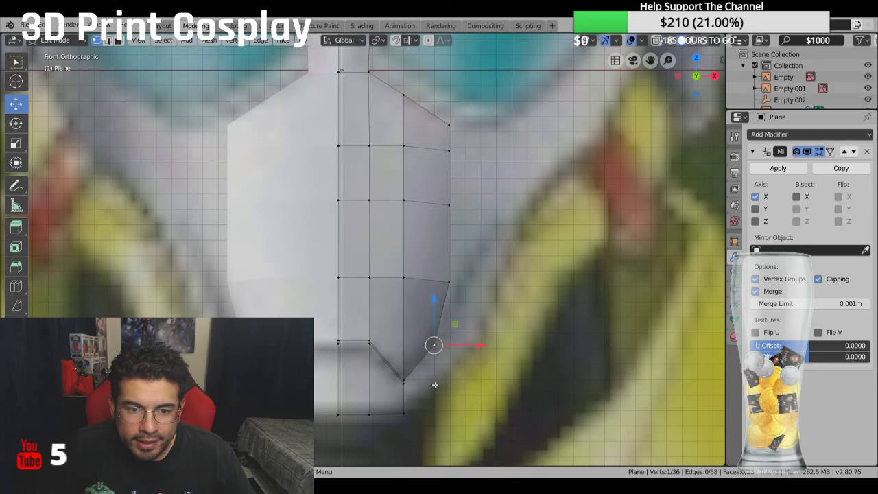
pyautogui.click(403, 383)
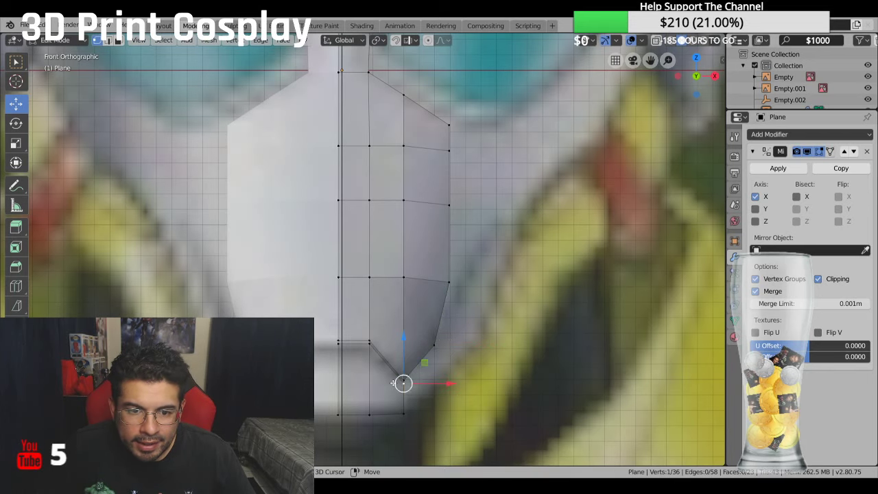
pyautogui.keyDown('ctrl'); pyautogui.click(407, 346); pyautogui.keyUp('ctrl')
pyautogui.press('g')
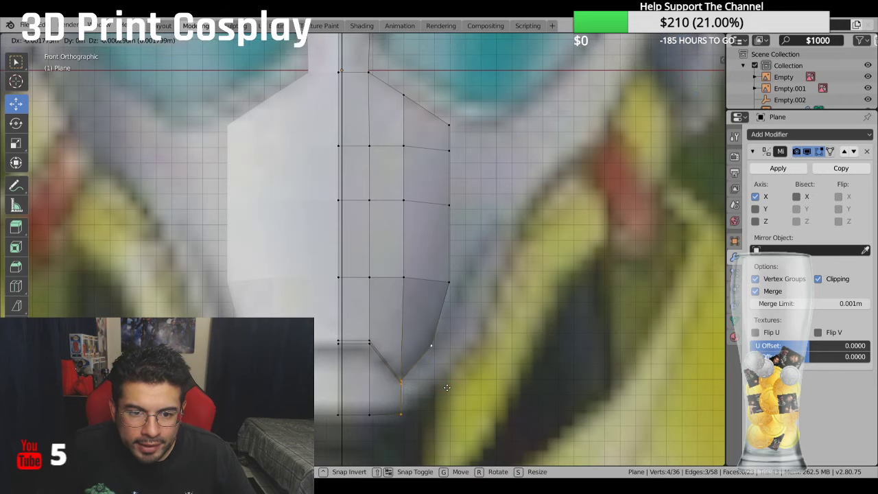
pyautogui.click(445, 376)
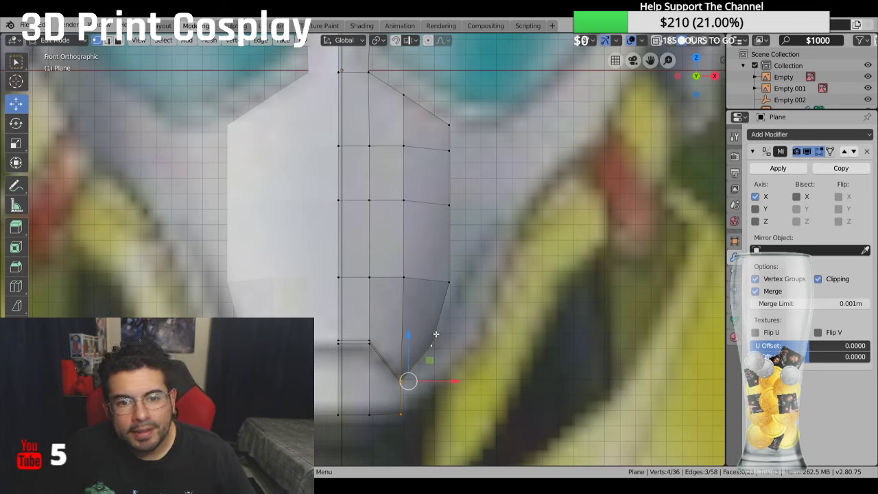
# Step: Push the strip's outer-edge vertices outward along X one by one, rounding its contour
pyautogui.click(435, 344)
pyautogui.press('g')
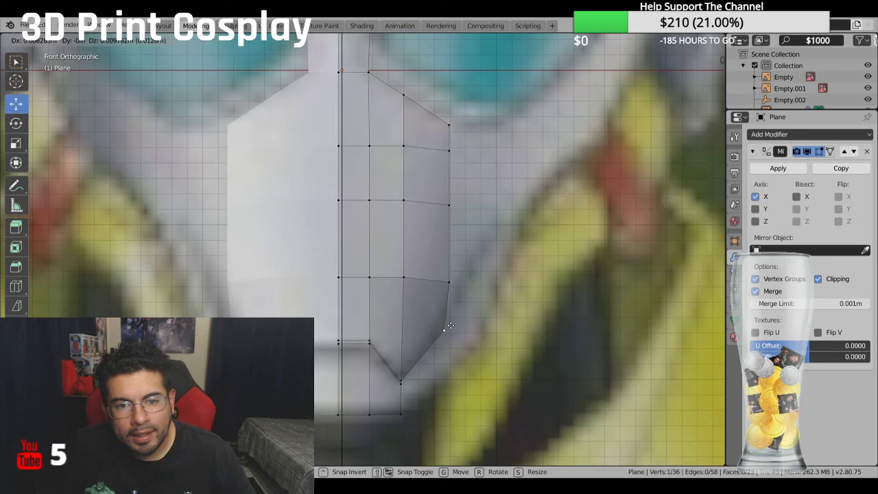
pyautogui.press('x')
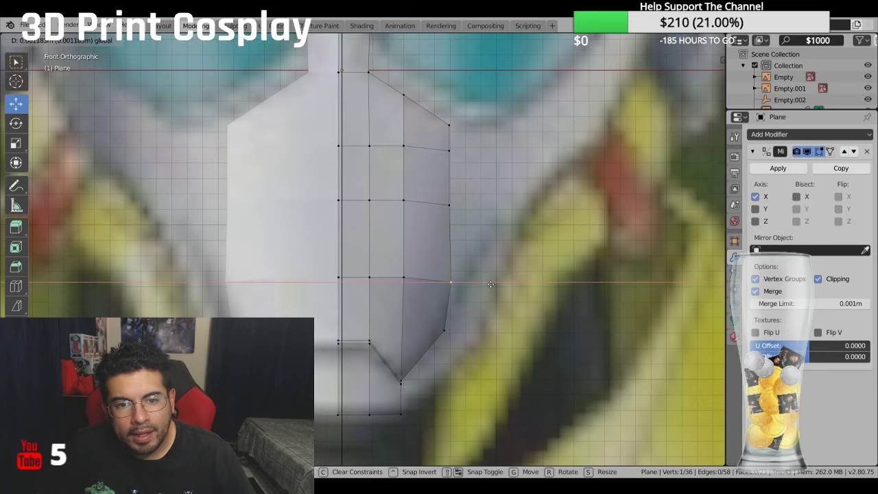
pyautogui.click(493, 283)
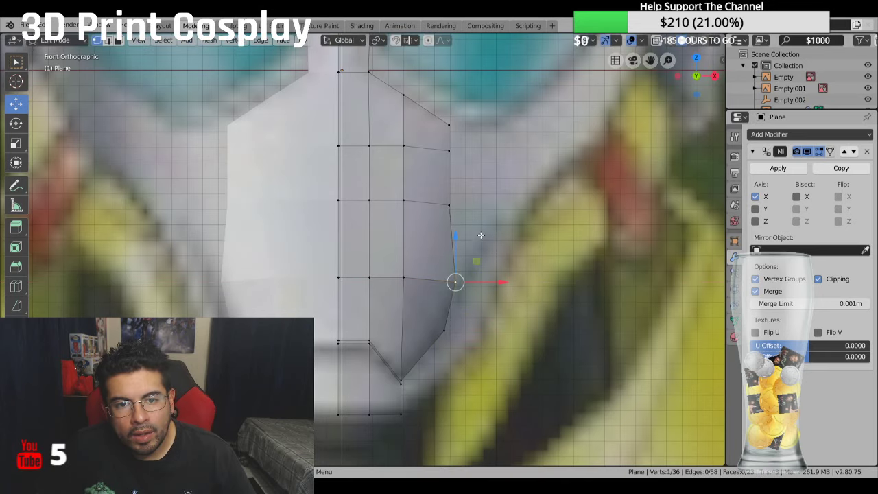
pyautogui.click(458, 201)
pyautogui.press('g')
pyautogui.press('x')
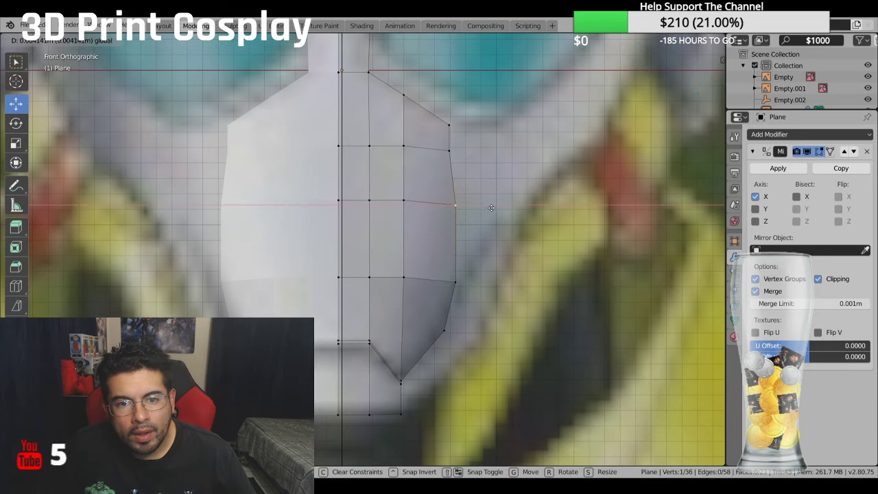
pyautogui.click(494, 207)
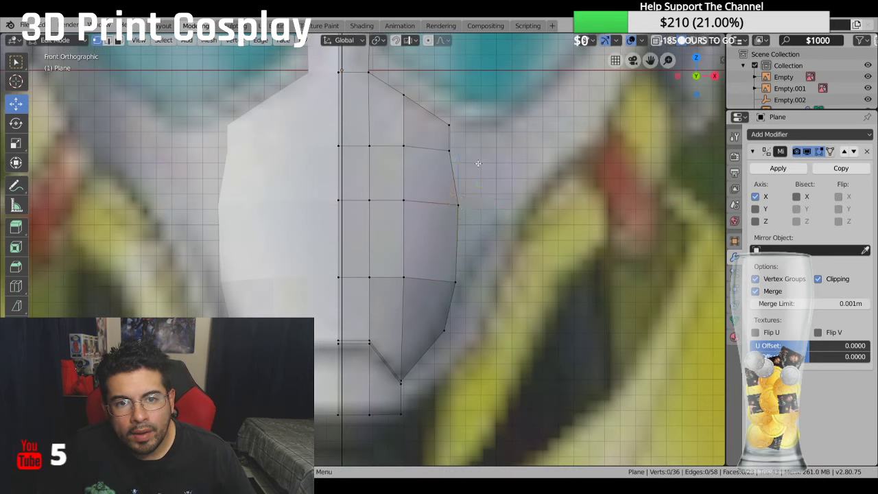
pyautogui.click(451, 150)
pyautogui.press('g')
pyautogui.press('x')
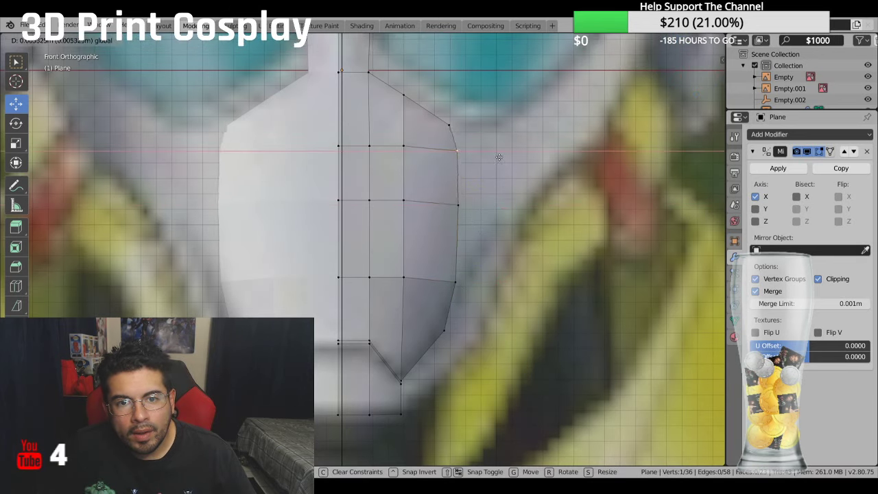
pyautogui.click(502, 157)
pyautogui.click(450, 126)
pyautogui.press('g')
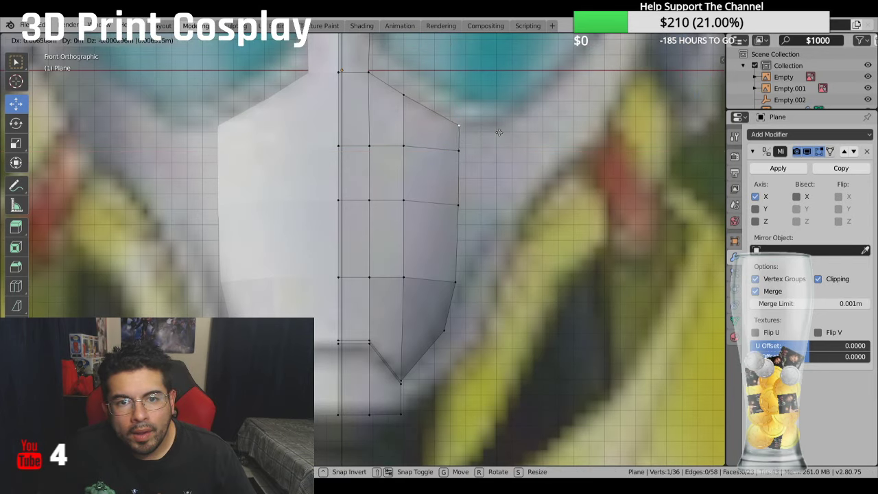
pyautogui.click(499, 132)
# Step: Hide the front reference Empty in the Outliner and orbit to an angled view of the strip
pyautogui.scroll(-3, 461, 236)
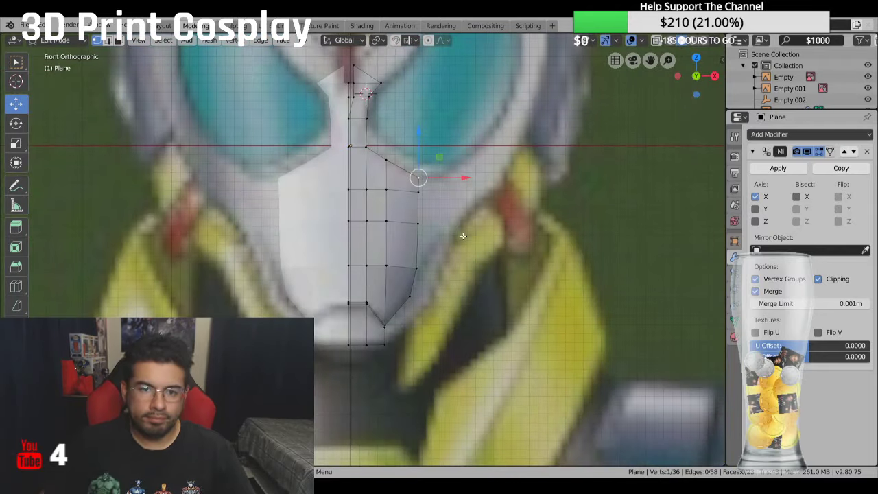
pyautogui.keyDown('shift'); pyautogui.moveTo(463, 236); pyautogui.dragTo(503, 264, button='middle'); pyautogui.keyUp('shift')
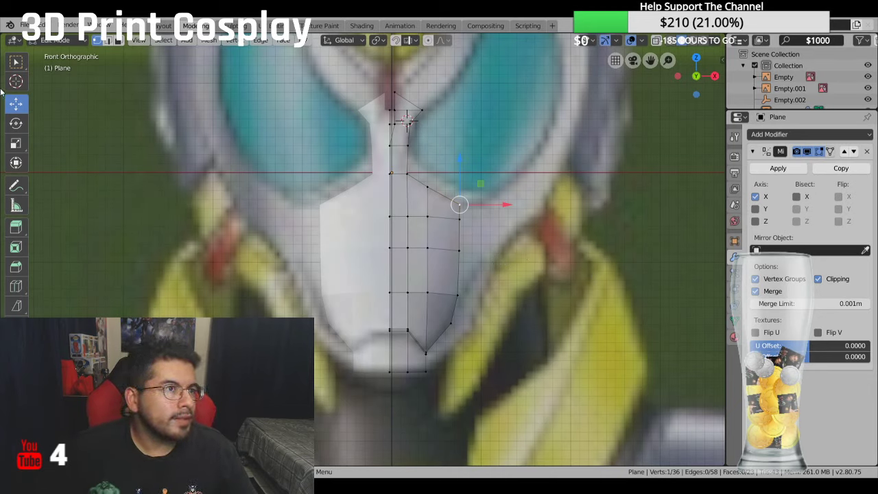
pyautogui.click(869, 77)
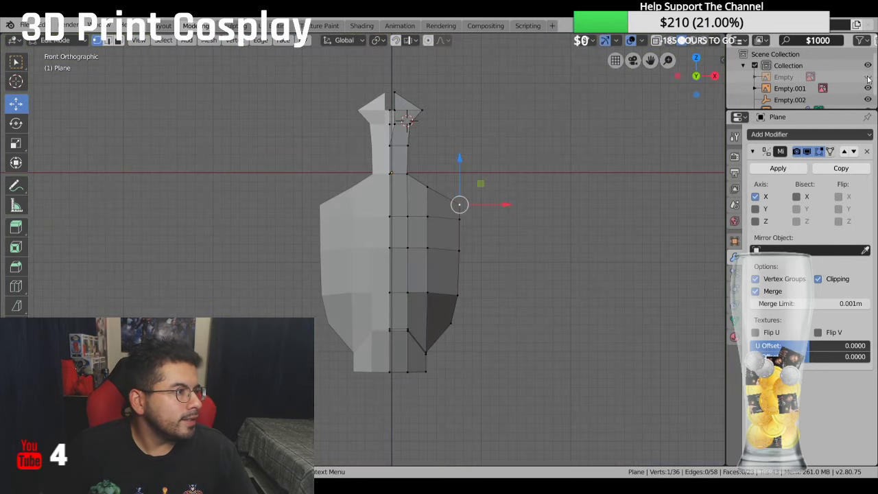
pyautogui.moveTo(559, 226); pyautogui.dragTo(405, 188, button='middle')
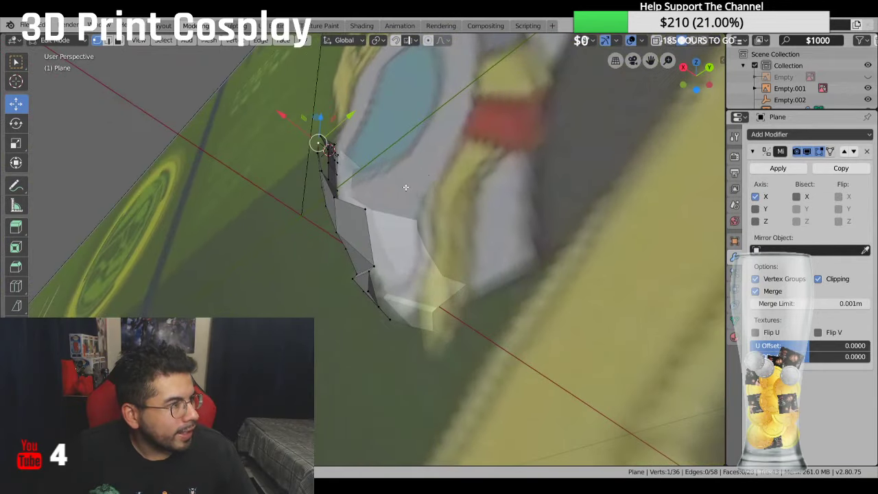
# Step: In Right view, move the strip's bottom vertex forward onto the side profile, then return to Front view
pyautogui.press('KP_3')
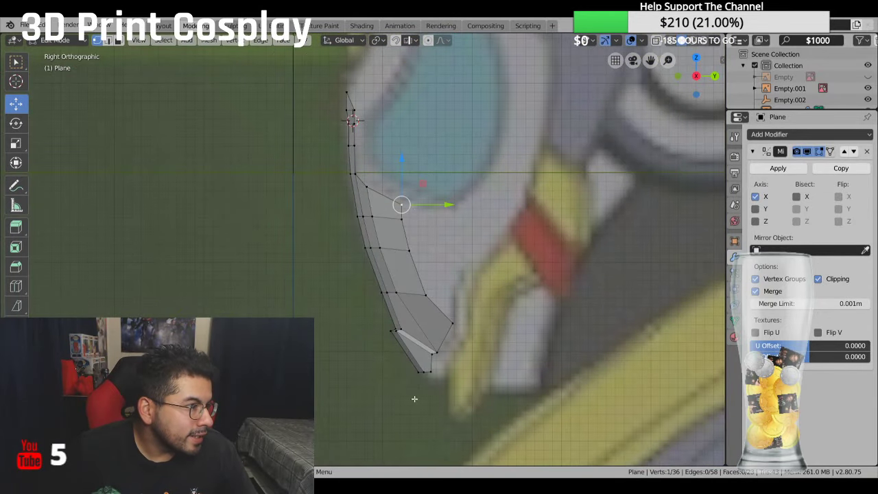
pyautogui.click(429, 372)
pyautogui.moveTo(472, 373); pyautogui.dragTo(489, 354)
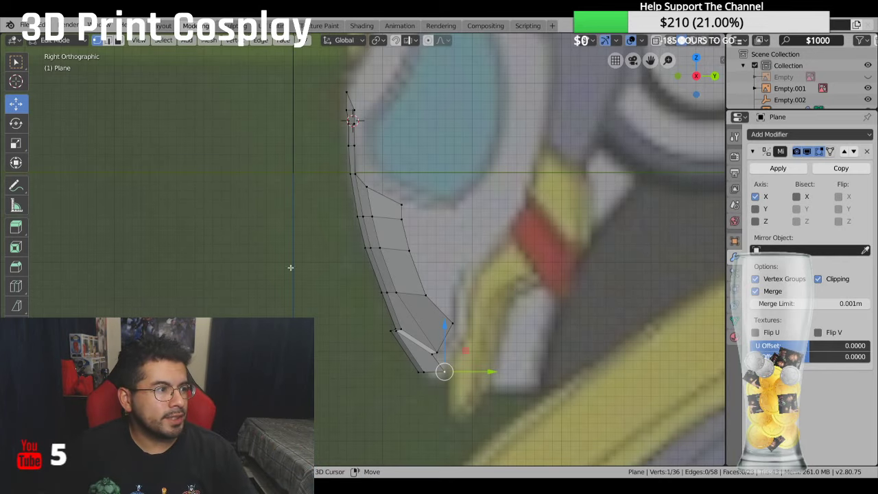
pyautogui.keyDown('shift'); pyautogui.moveTo(417, 273); pyautogui.dragTo(428, 300, button='middle'); pyautogui.keyUp('shift')
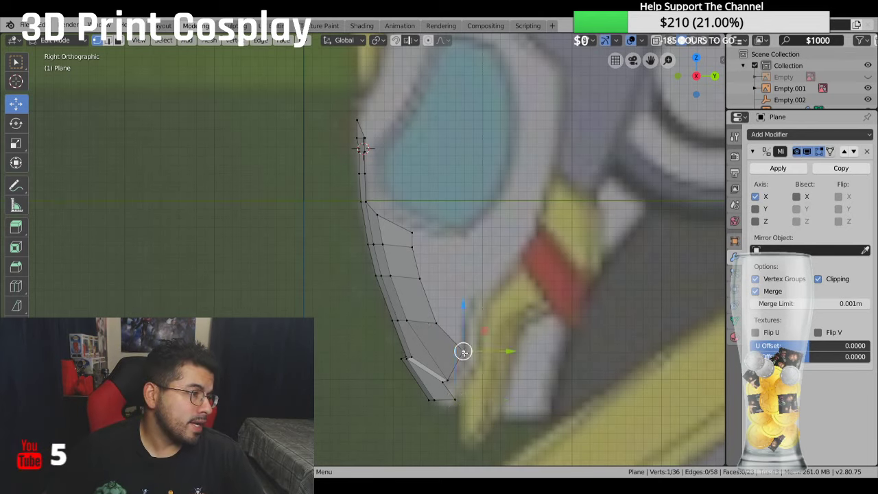
pyautogui.press('g')
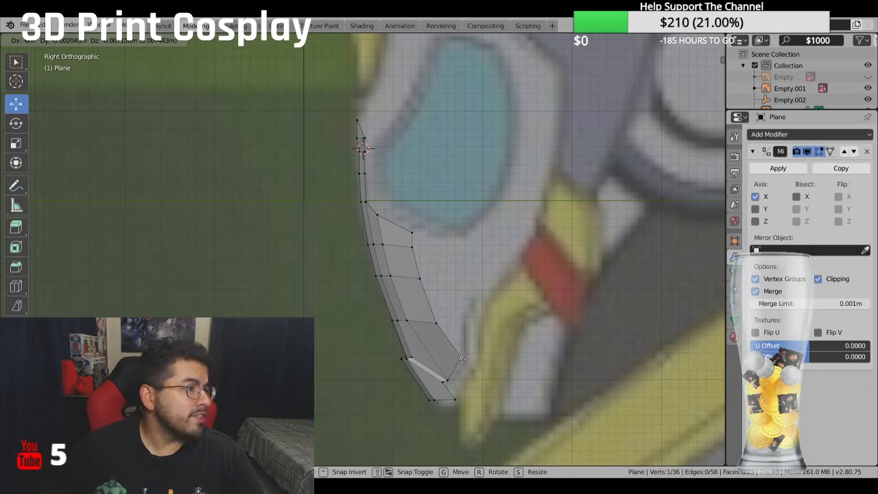
pyautogui.click(461, 359)
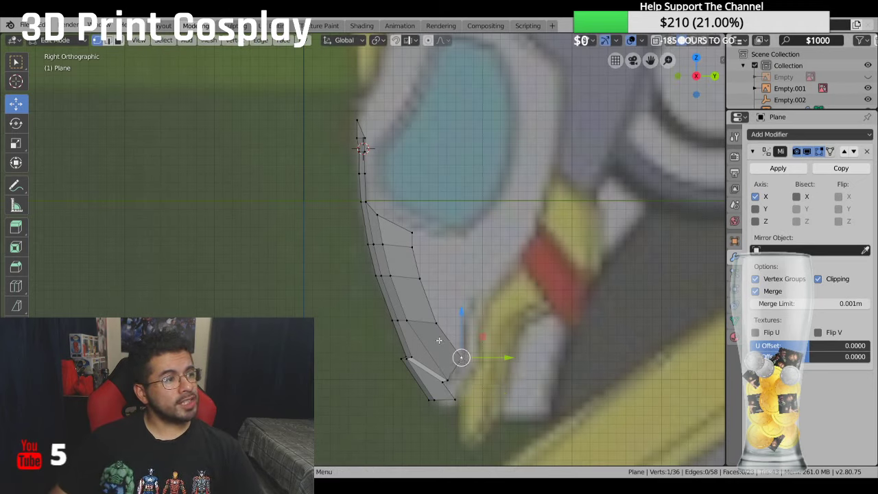
pyautogui.click(437, 322)
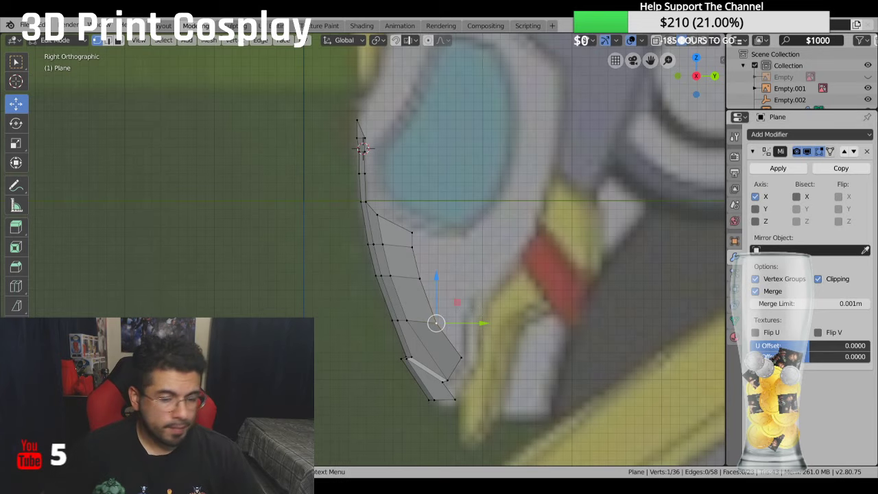
pyautogui.click(304, 204)
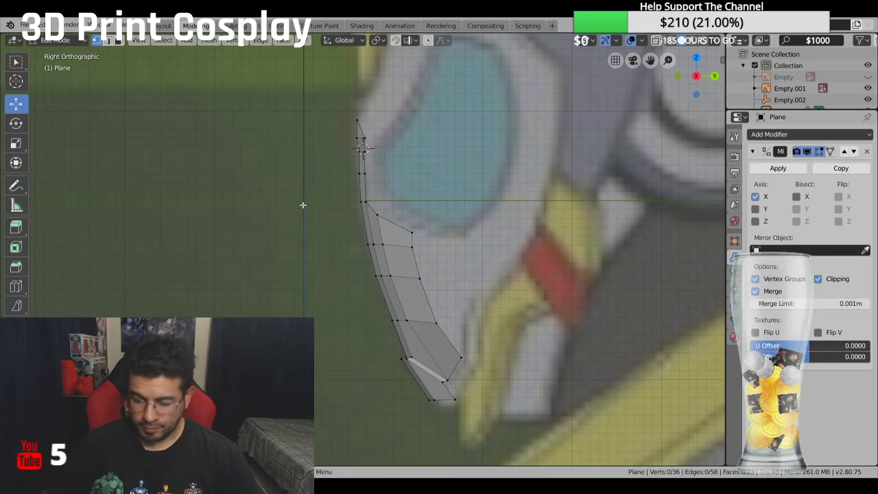
pyautogui.press('KP_1')
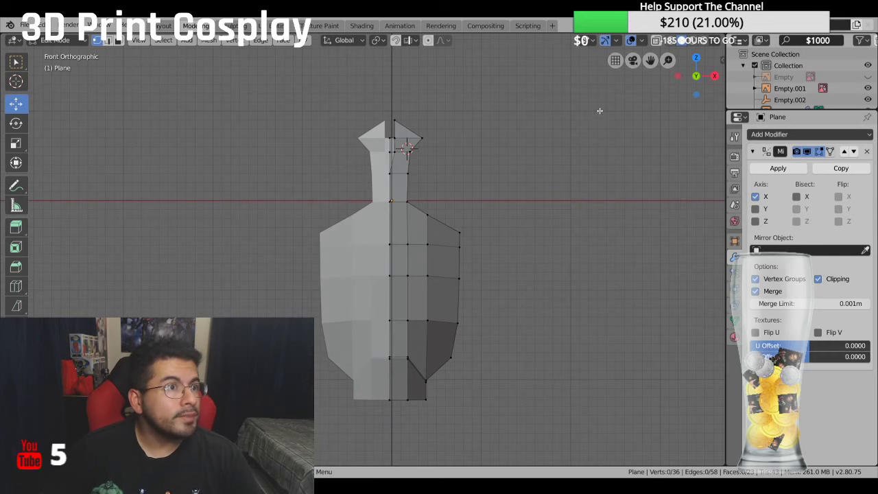
# Step: Show the front reference image again and, in Right view, push a lower strip vertex forward
pyautogui.click(868, 77)
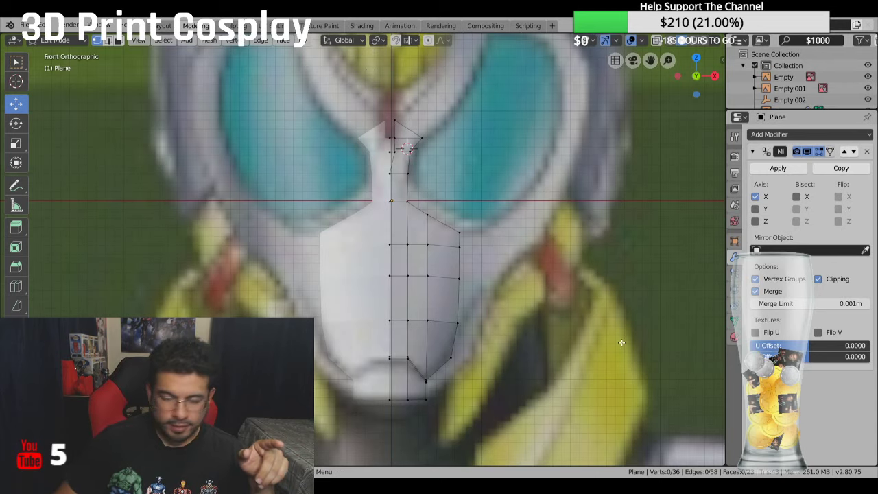
pyautogui.press('KP_3')
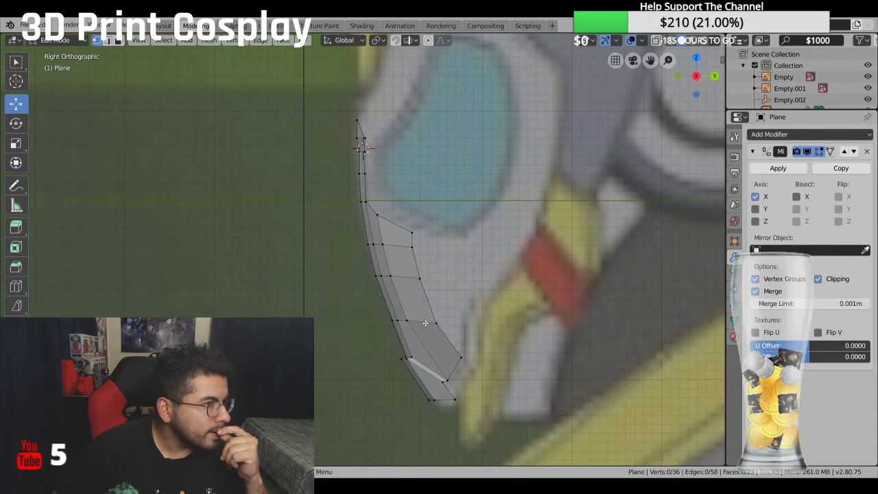
pyautogui.click(437, 322)
pyautogui.moveTo(483, 326); pyautogui.dragTo(509, 323)
# Step: Slide the upper outer vertices along Y one by one to follow the side profile, then adjust a lower vertex's height
pyautogui.click(422, 277)
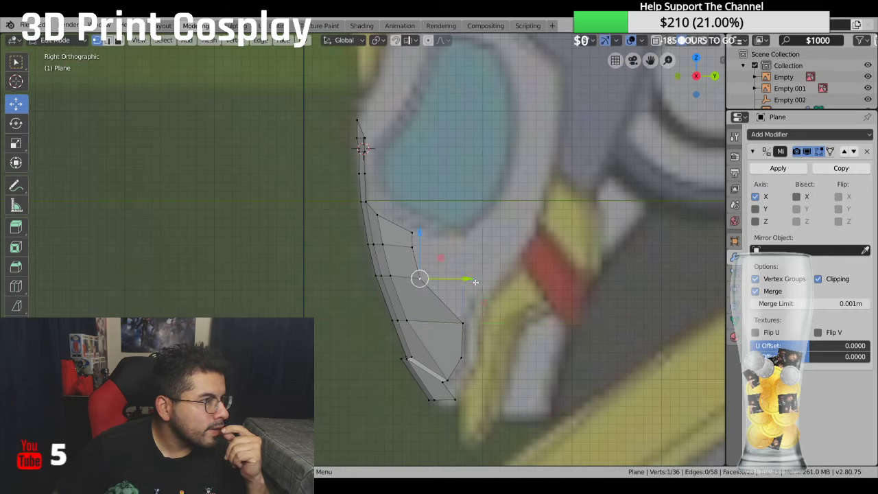
pyautogui.press('g')
pyautogui.press('y')
pyautogui.click(504, 281)
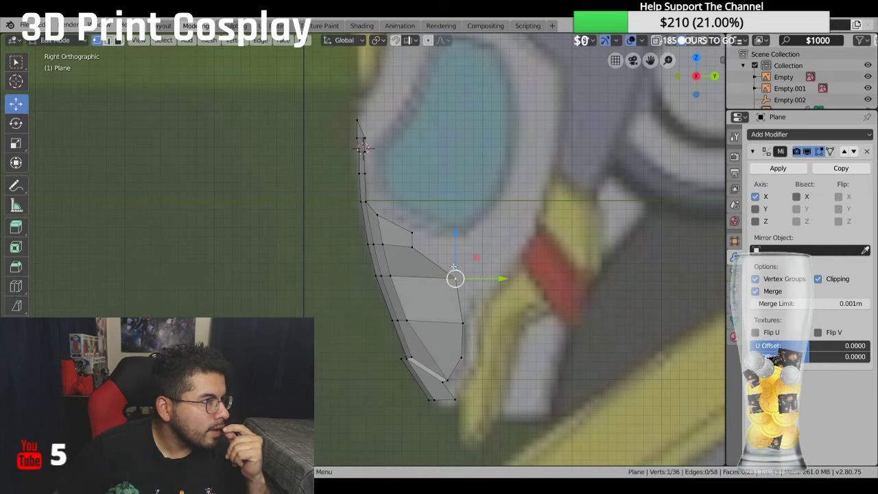
pyautogui.click(409, 248)
pyautogui.press('g')
pyautogui.press('y')
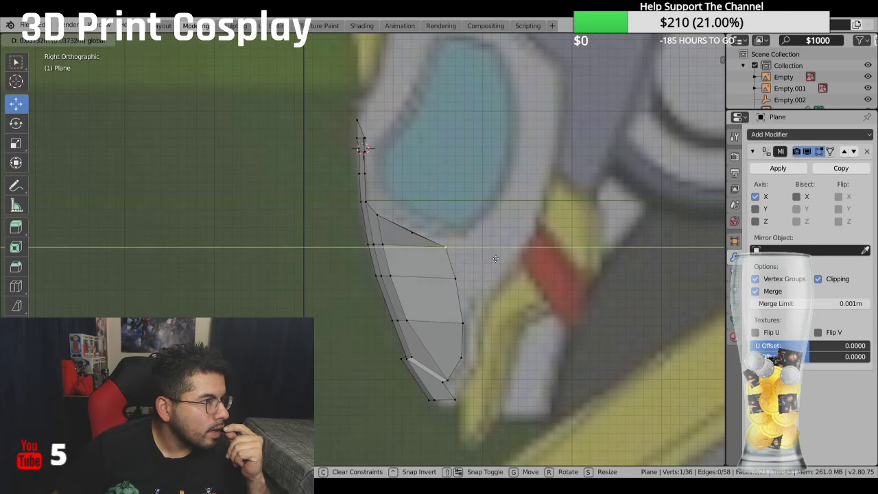
pyautogui.click(478, 260)
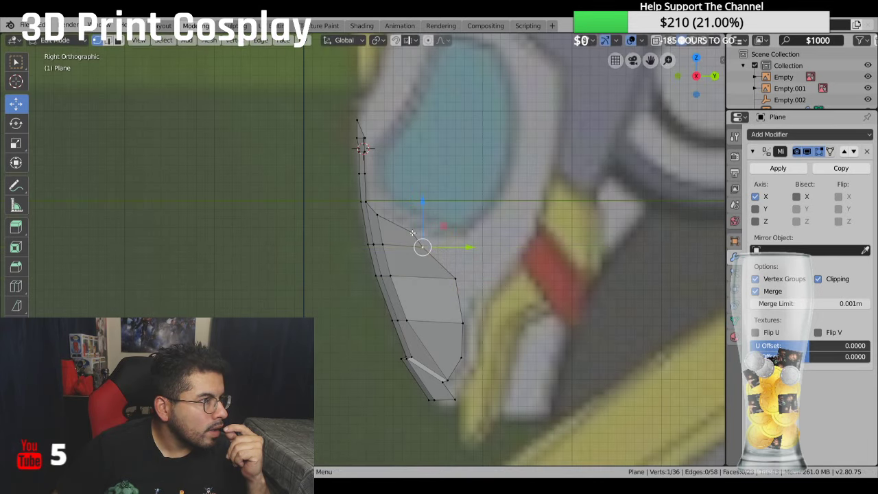
pyautogui.click(412, 232)
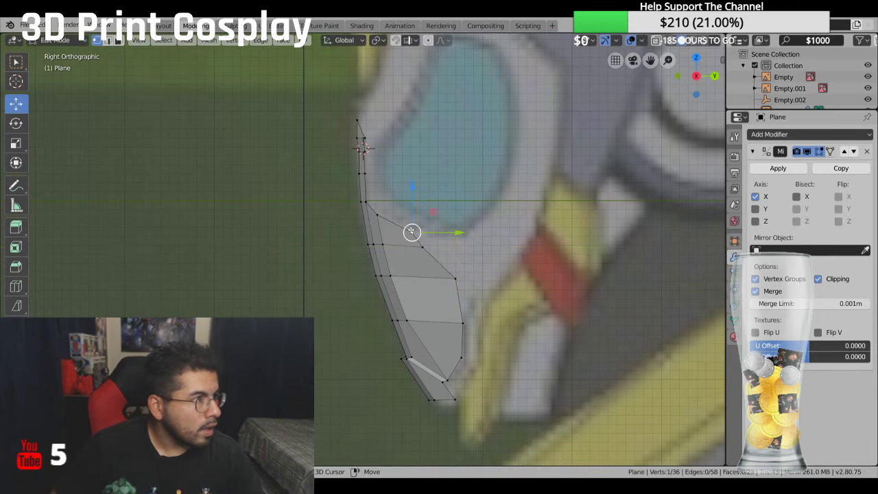
pyautogui.press('g')
pyautogui.press('y')
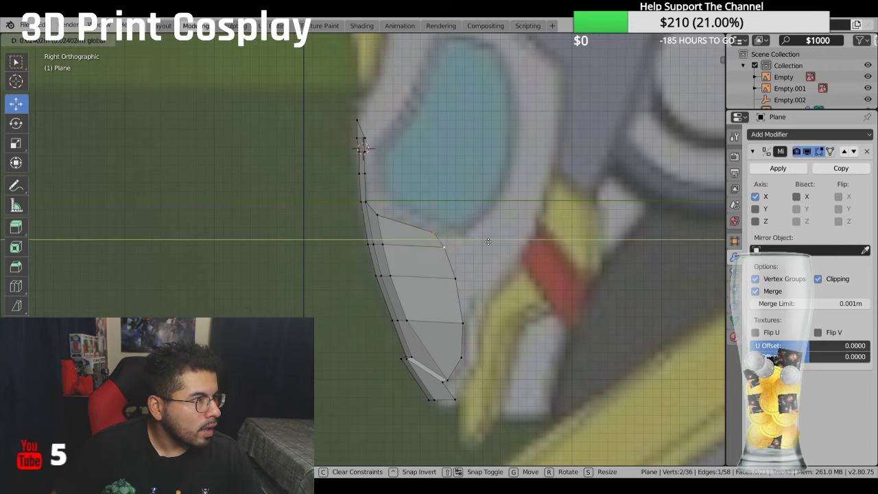
pyautogui.click(494, 241)
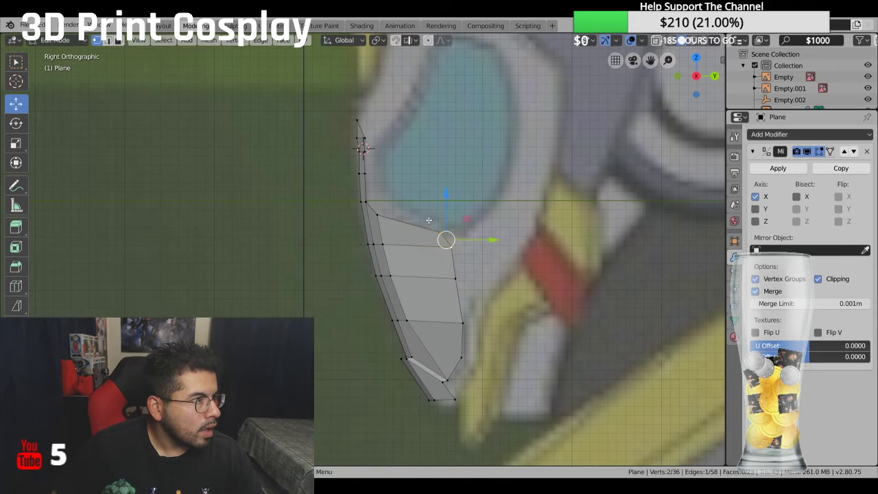
pyautogui.press('g')
pyautogui.press('y')
pyautogui.click(490, 235)
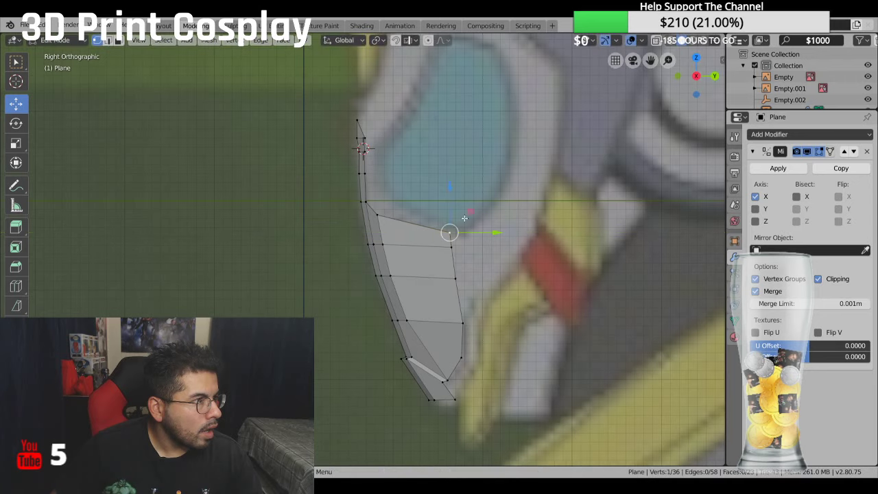
pyautogui.press('g')
pyautogui.press('y')
pyautogui.click(442, 196)
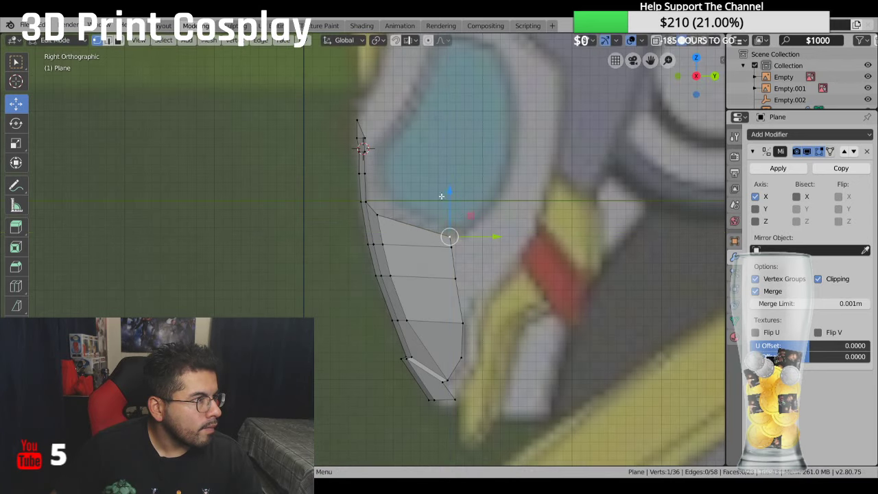
pyautogui.click(463, 358)
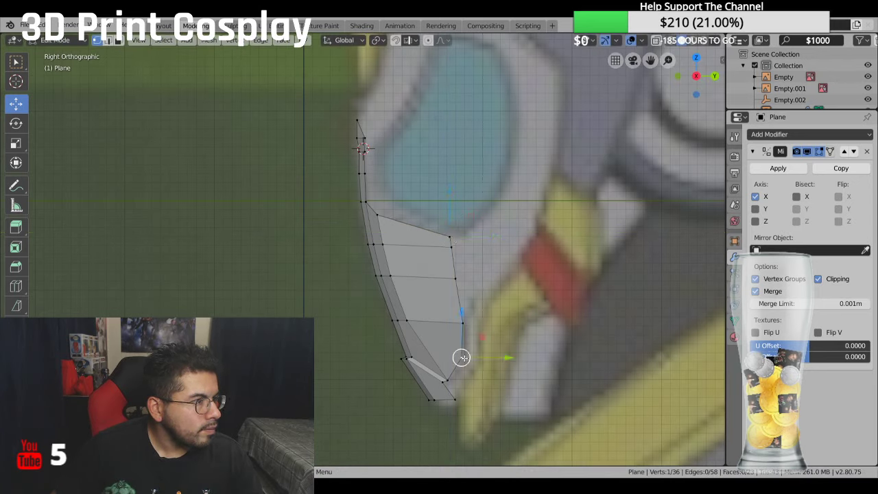
pyautogui.moveTo(465, 319); pyautogui.dragTo(463, 318)
# Step: Zoom out and orbit to check the strip's curve, then return to Front Orthographic view
pyautogui.scroll(-3, 463, 318)
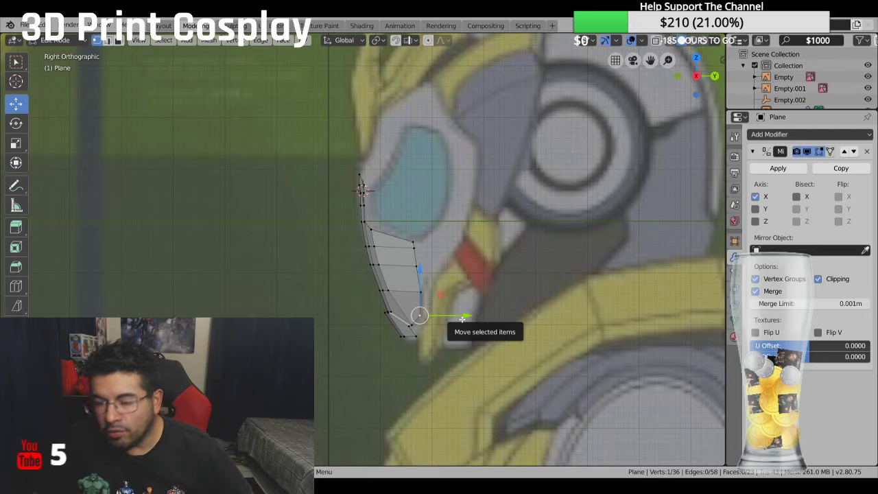
pyautogui.moveTo(261, 293); pyautogui.dragTo(564, 262, button='middle')
pyautogui.press('KP_1')
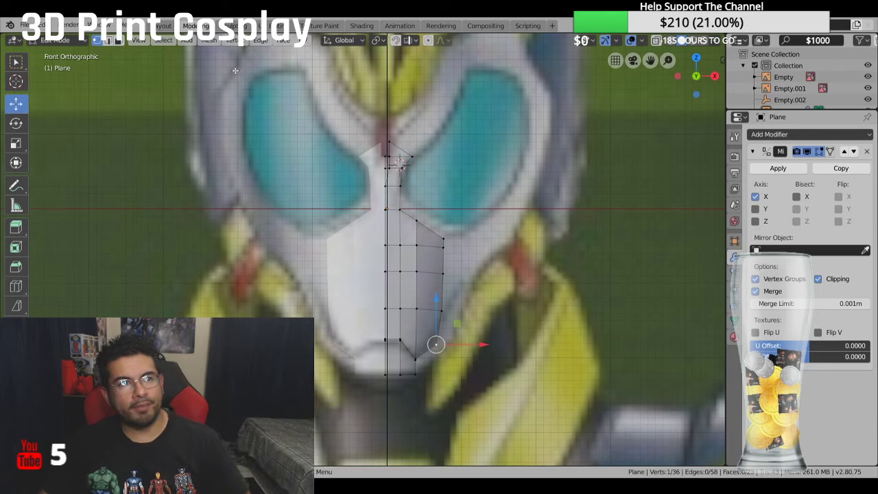
# Step: Hide the front reference image, orbit around the mesh, then zoom into the Right view profile
pyautogui.click(868, 77)
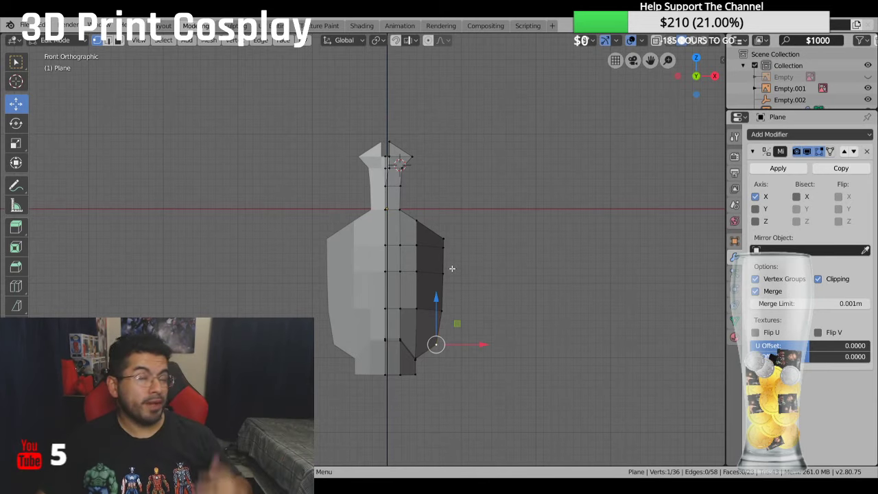
pyautogui.moveTo(506, 227); pyautogui.dragTo(504, 226, button='middle')
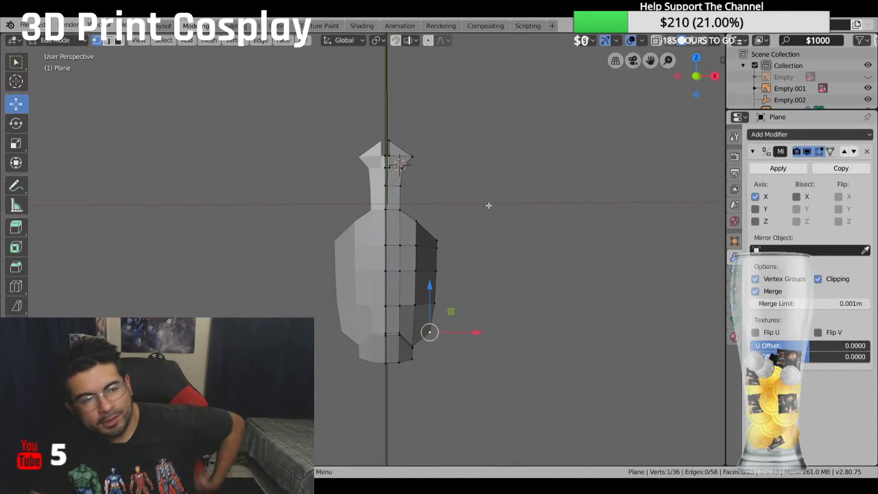
pyautogui.moveTo(494, 157); pyautogui.dragTo(544, 196, button='middle')
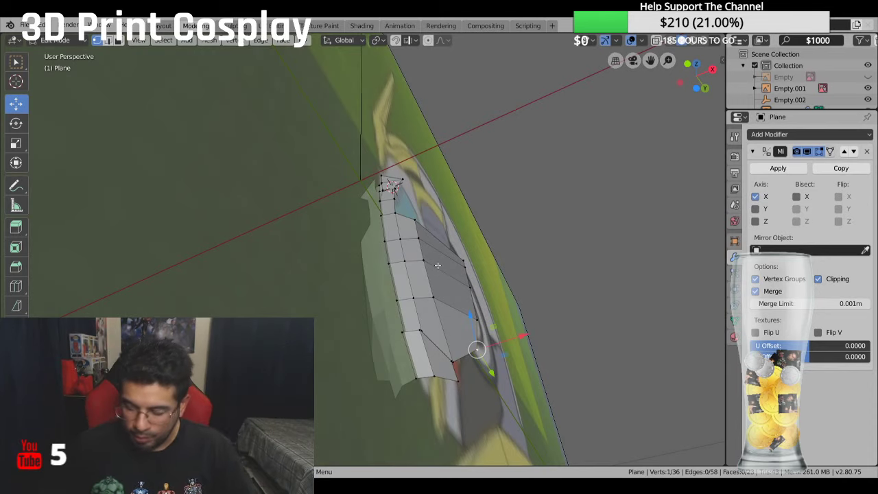
pyautogui.press('KP_1')
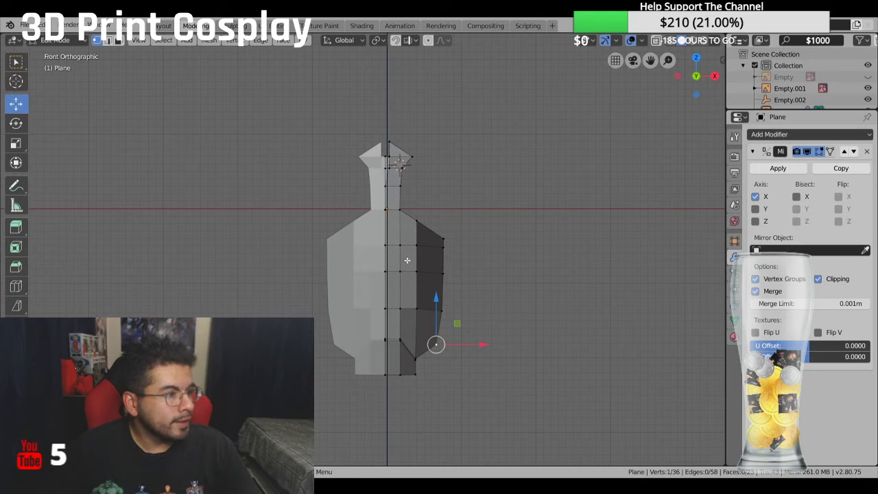
pyautogui.press('KP_3')
pyautogui.scroll(3, 412, 275)
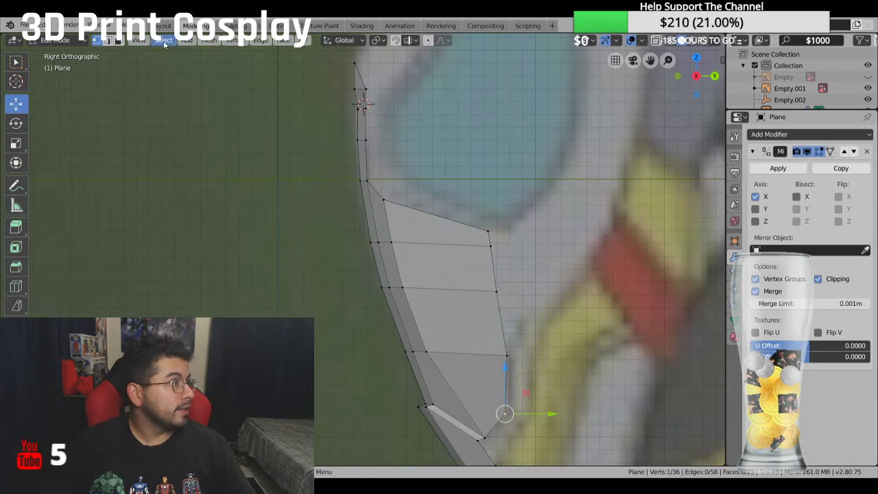
# Step: In Face select mode, select the strip's bottom face plus the three faces stacked above it
pyautogui.click(118, 40)
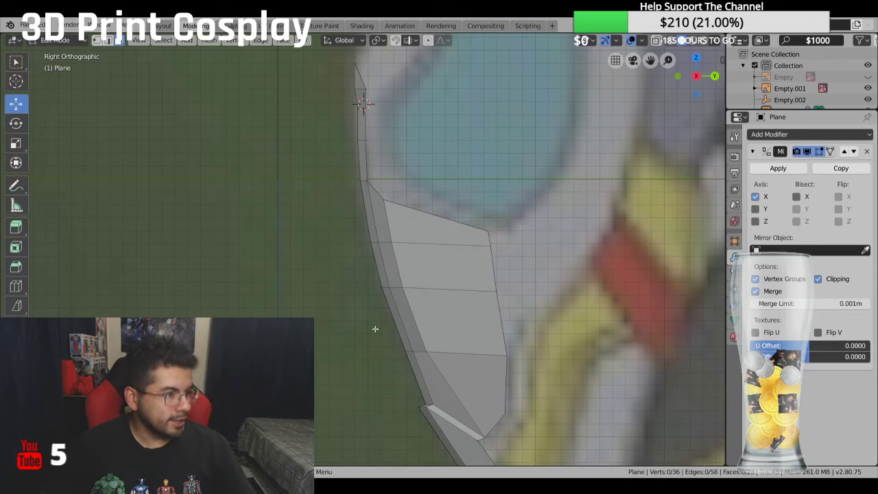
pyautogui.click(494, 392)
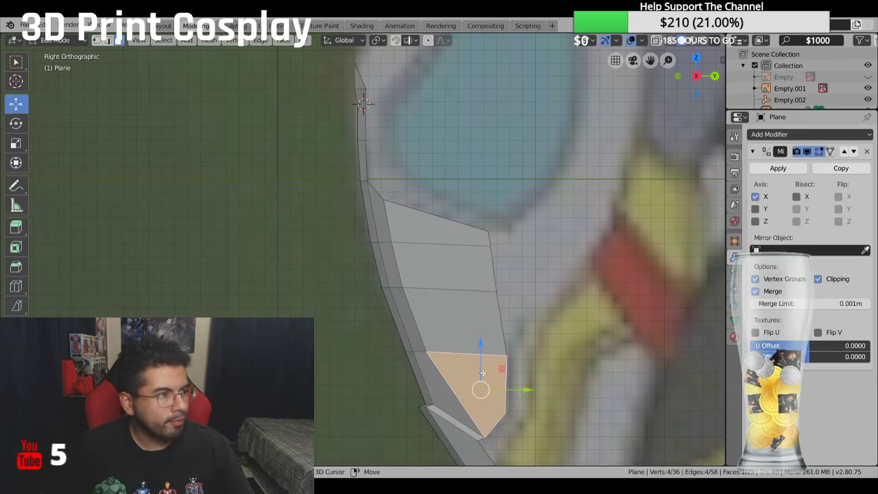
pyautogui.keyDown('shift'); pyautogui.click(459, 317); pyautogui.keyUp('shift')
pyautogui.keyDown('shift'); pyautogui.click(442, 251); pyautogui.keyUp('shift')
pyautogui.keyDown('shift'); pyautogui.click(438, 234); pyautogui.keyUp('shift')
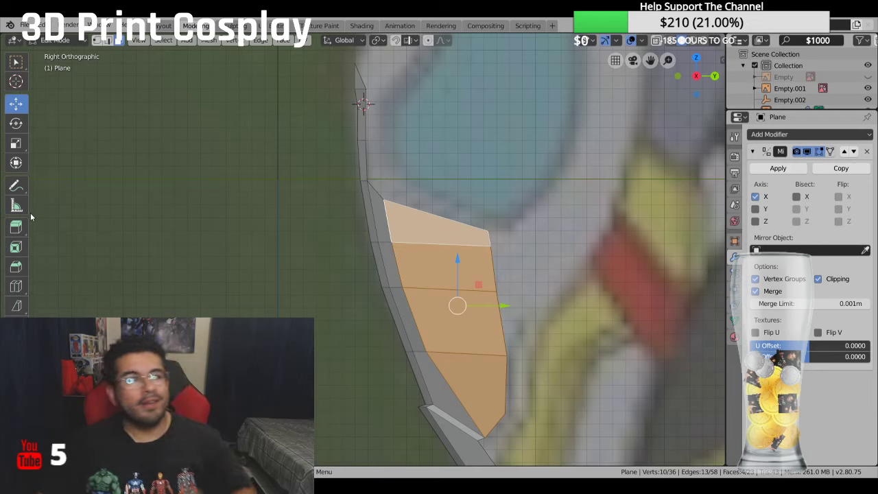
# Step: Knife-cut a line of edges from the strip's top down through its faces
pyautogui.click(17, 306)
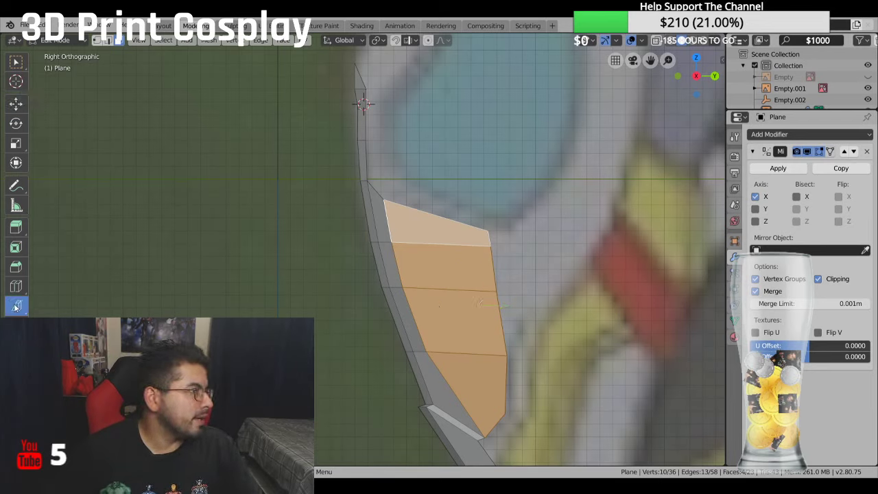
pyautogui.press('k')
pyautogui.click(494, 431)
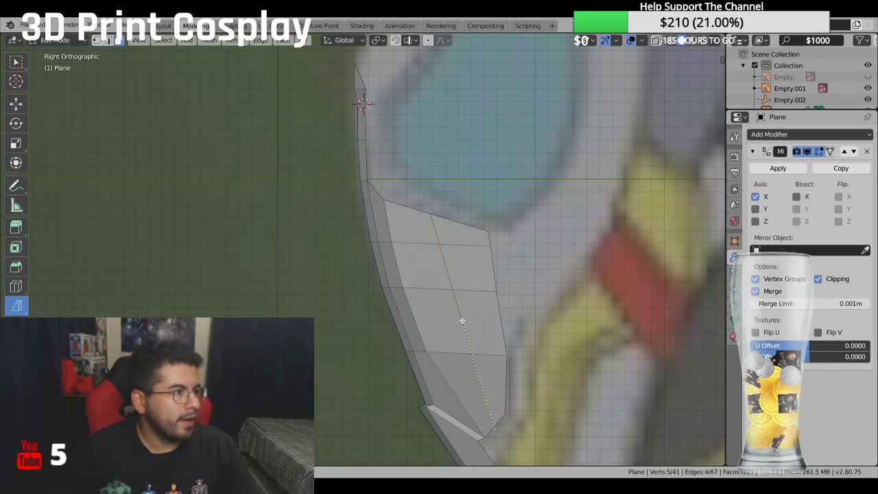
pyautogui.press('Return')
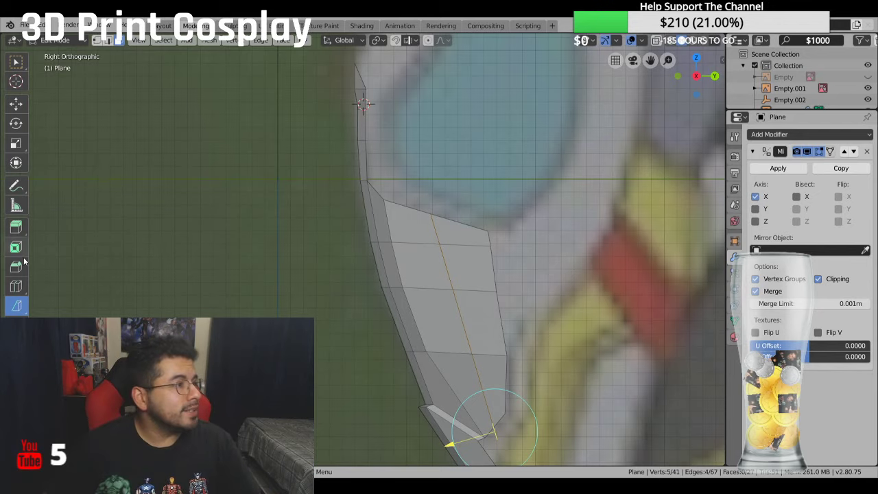
# Step: Clear the selection and orbit to inspect the newly cut strip's shape
pyautogui.click(24, 284)
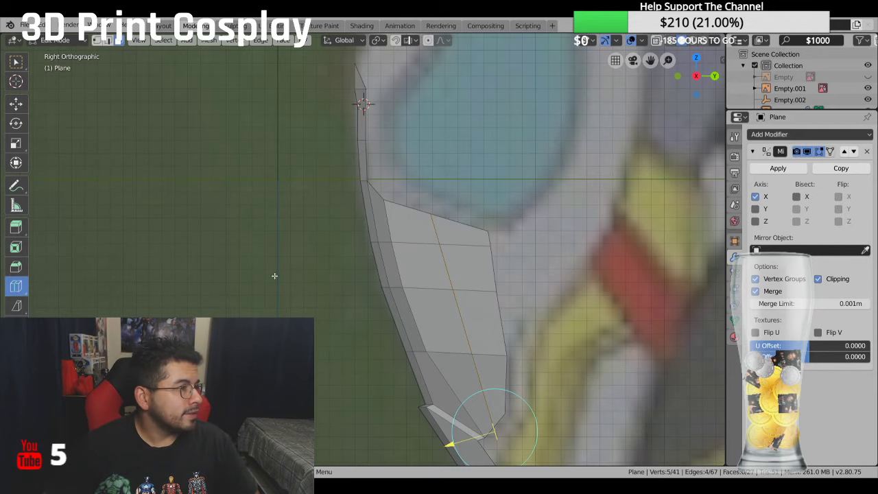
pyautogui.moveTo(277, 277); pyautogui.dragTo(282, 294, button='middle')
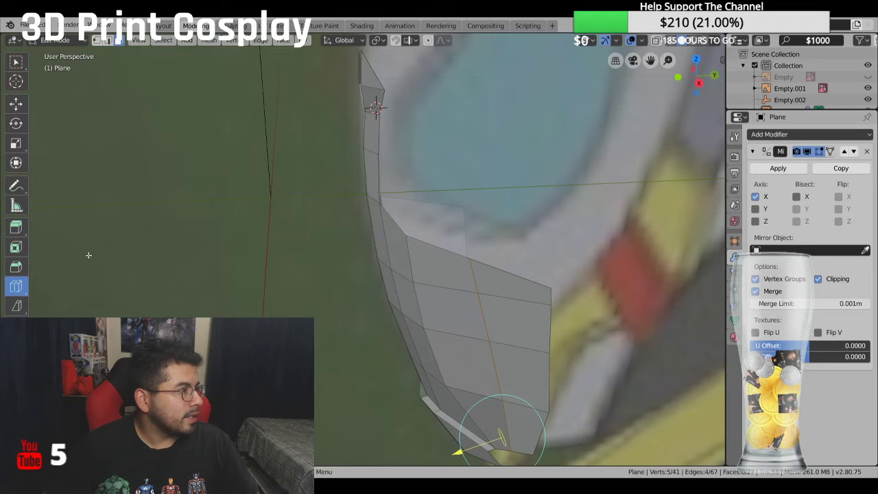
pyautogui.click(15, 306)
pyautogui.hotkey('alt', 'a')
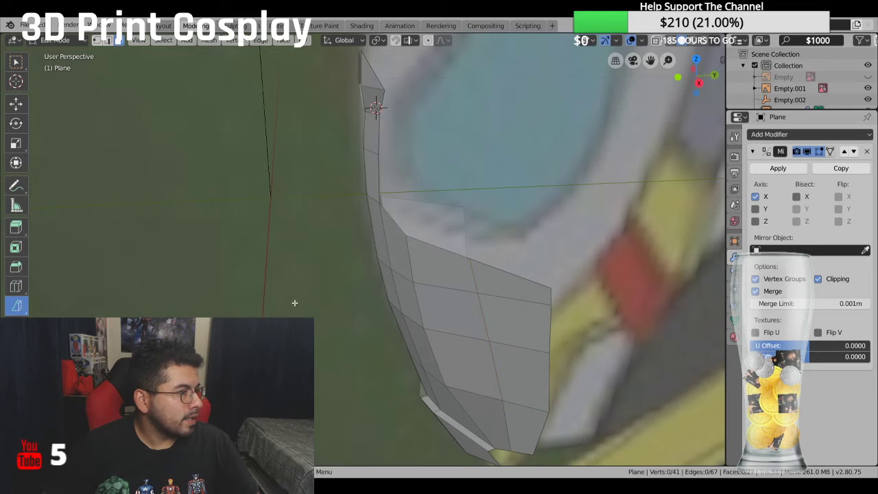
pyautogui.moveTo(295, 303); pyautogui.dragTo(295, 241, button='middle')
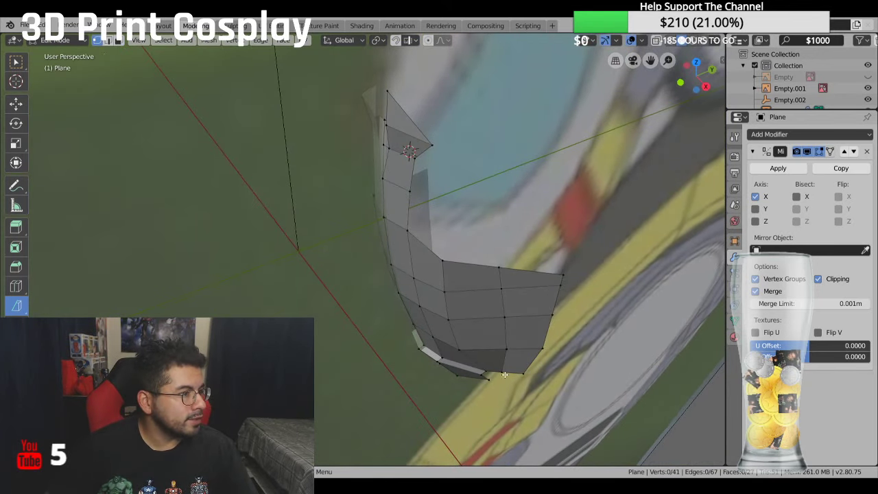
# Step: Select the vertices of the new middle cut column, up to its top vertex
pyautogui.keyDown('shift'); pyautogui.click(506, 350); pyautogui.keyUp('shift')
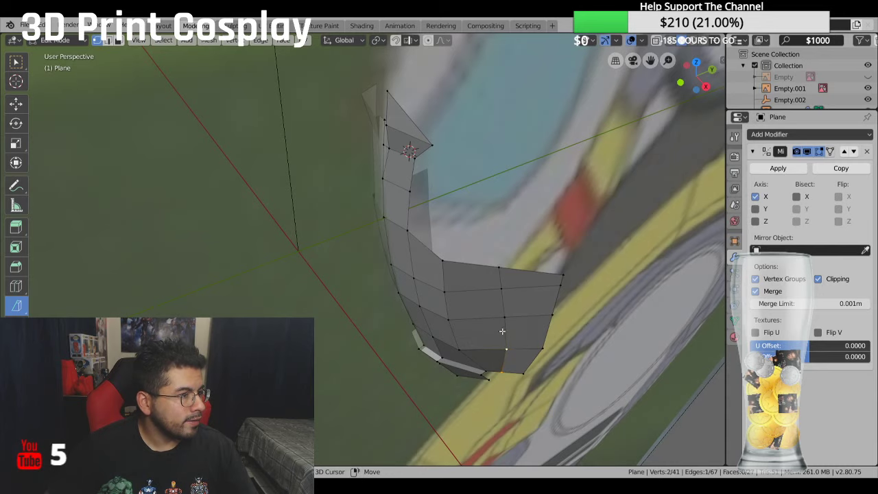
pyautogui.keyDown('shift'); pyautogui.click(501, 270); pyautogui.keyUp('shift')
pyautogui.moveTo(501, 271); pyautogui.dragTo(524, 327, button='middle')
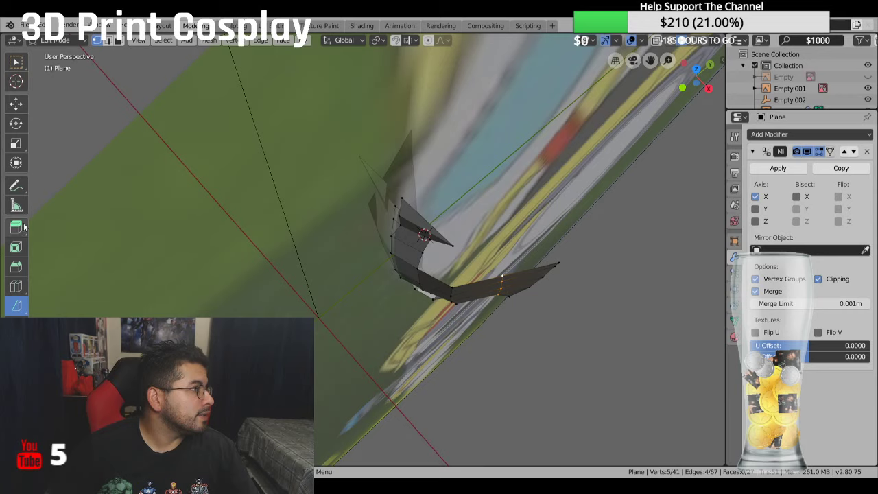
# Step: Move the selected column outward along the green Y axis so the strip bows into a curve
pyautogui.click(16, 104)
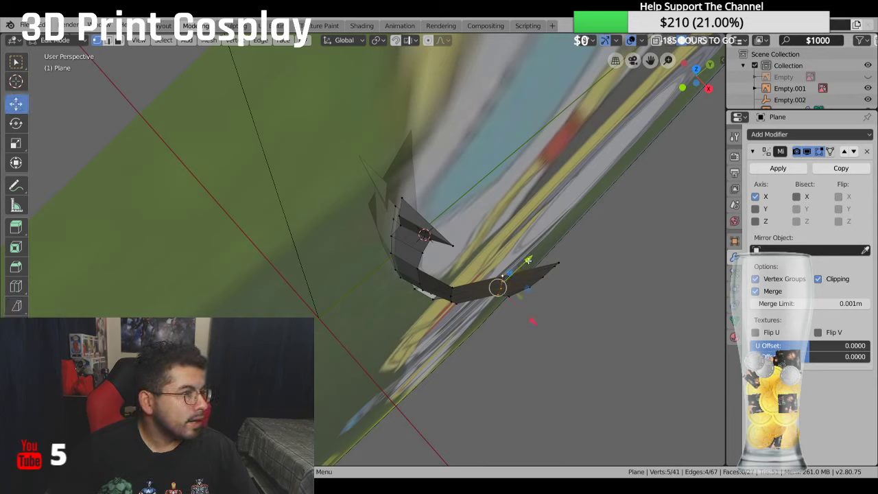
pyautogui.moveTo(527, 260); pyautogui.dragTo(525, 336)
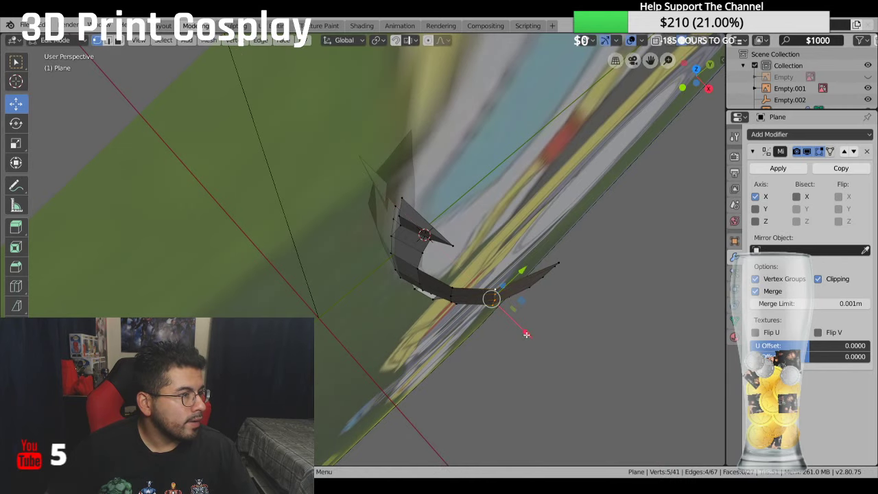
pyautogui.moveTo(525, 336); pyautogui.dragTo(565, 353, button='middle')
pyautogui.scroll(5, 565, 343)
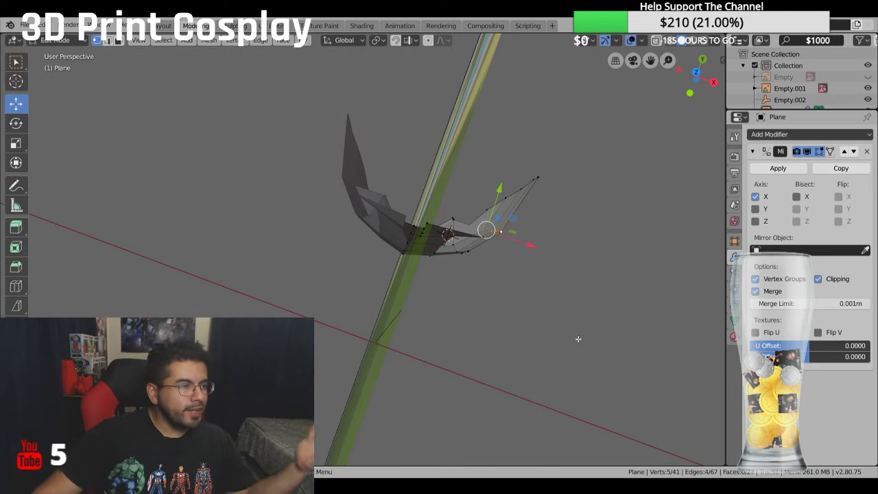
pyautogui.scroll(5, 582, 335)
pyautogui.moveTo(582, 336); pyautogui.dragTo(535, 274, button='middle')
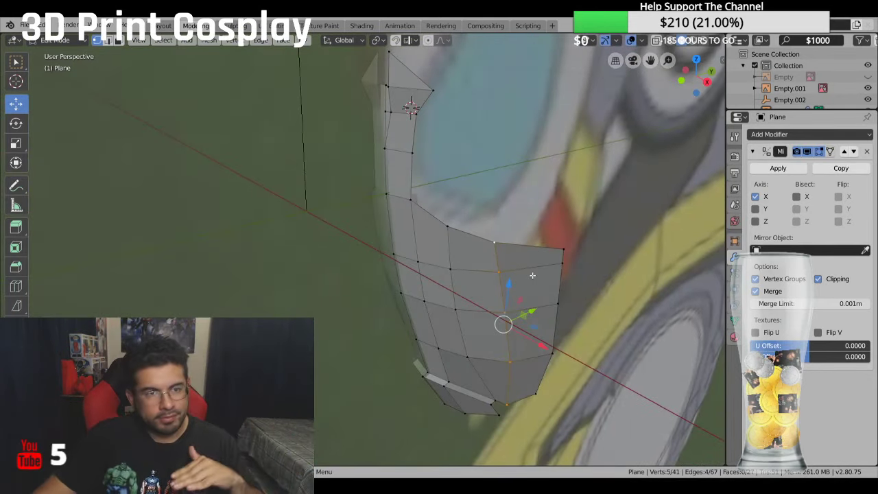
# Step: View the curved face-plate in Right Orthographic, zoomed out to show the whole helmet reference
pyautogui.moveTo(539, 278); pyautogui.dragTo(464, 309, button='middle')
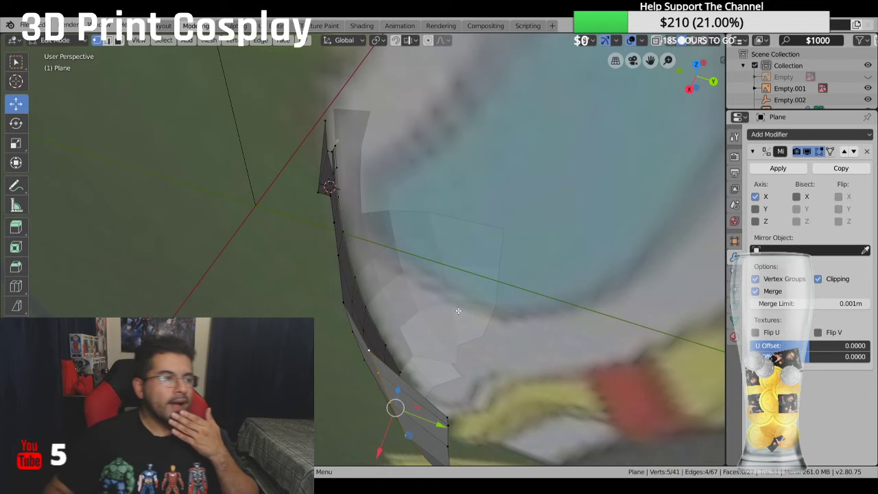
pyautogui.scroll(-6, 458, 311)
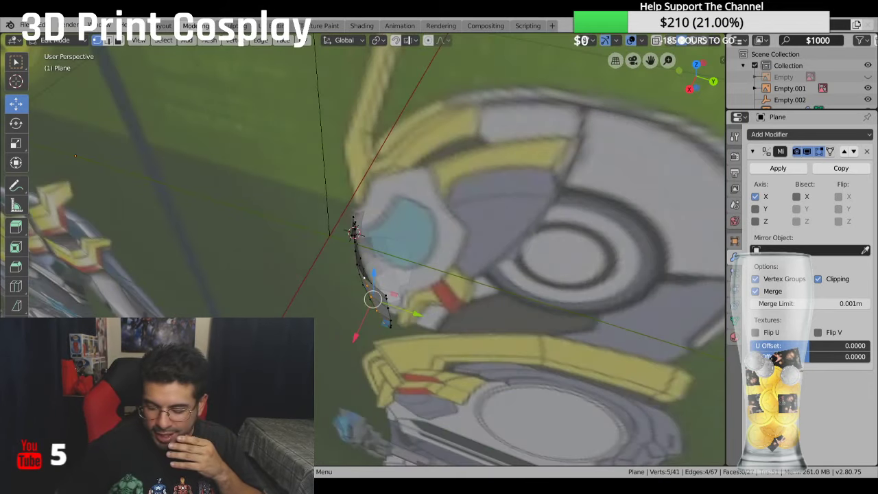
pyautogui.press('KP_3')
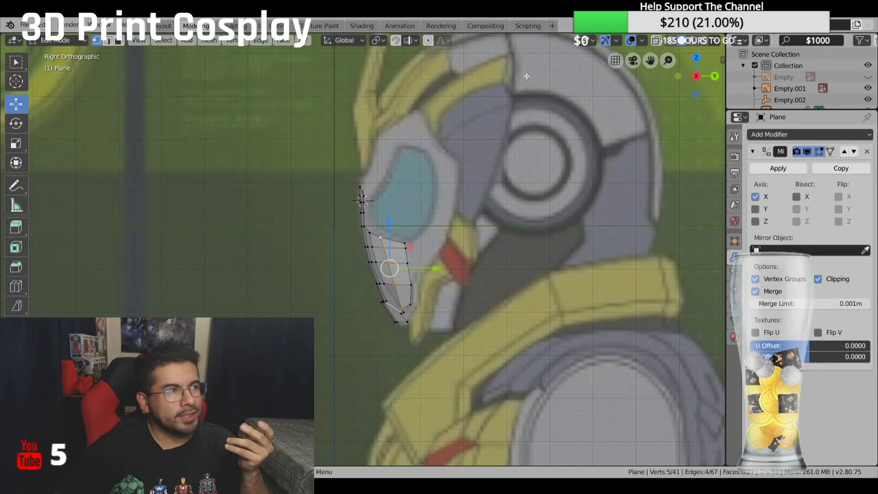
pyautogui.scroll(-2, 523, 77)
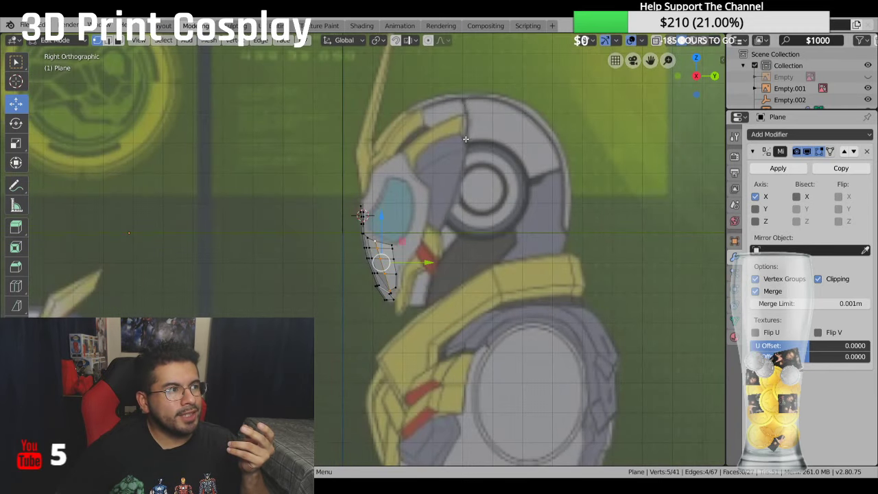
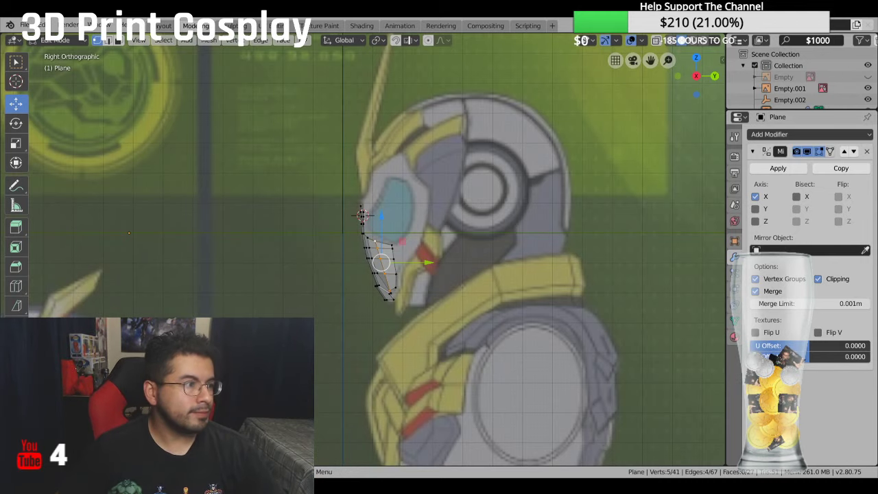
# Step: Show the mesh in Front Orthographic, deselect everything, unhide the 'Empty' front reference, and zoom in
pyautogui.press('KP_1')
pyautogui.hotkey('alt', 'a')
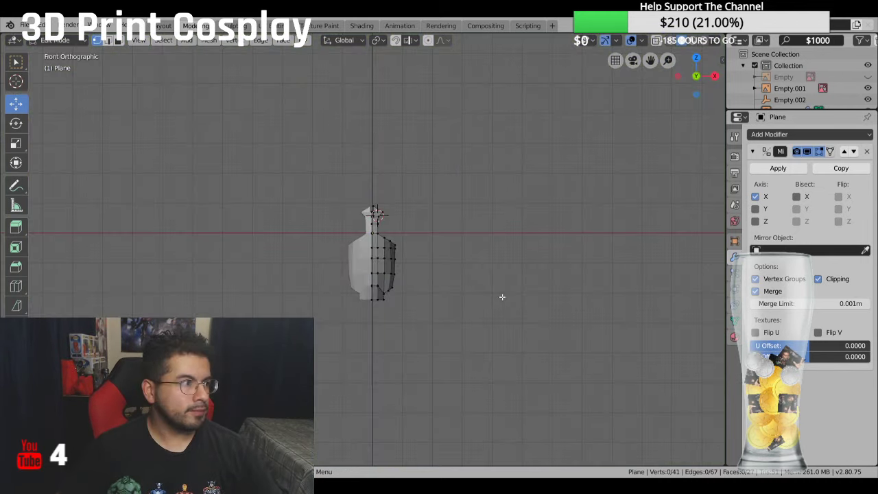
pyautogui.click(868, 77)
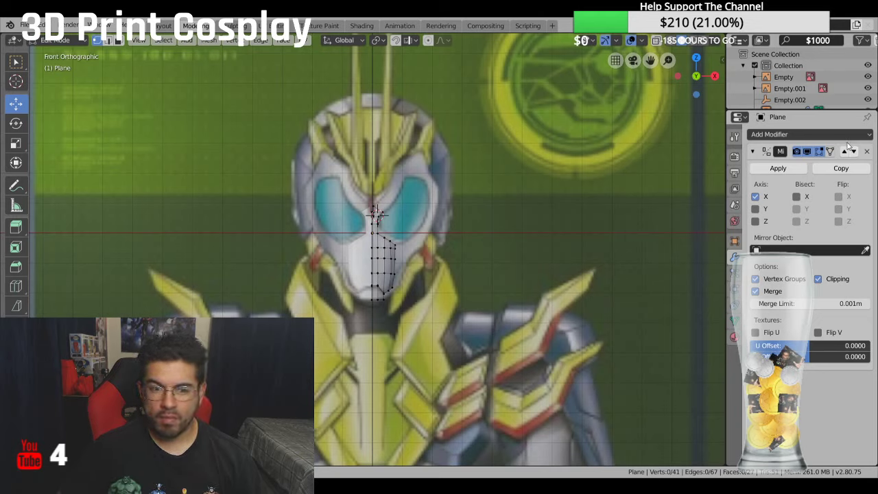
pyautogui.scroll(5, 396, 259)
pyautogui.scroll(4, 396, 259)
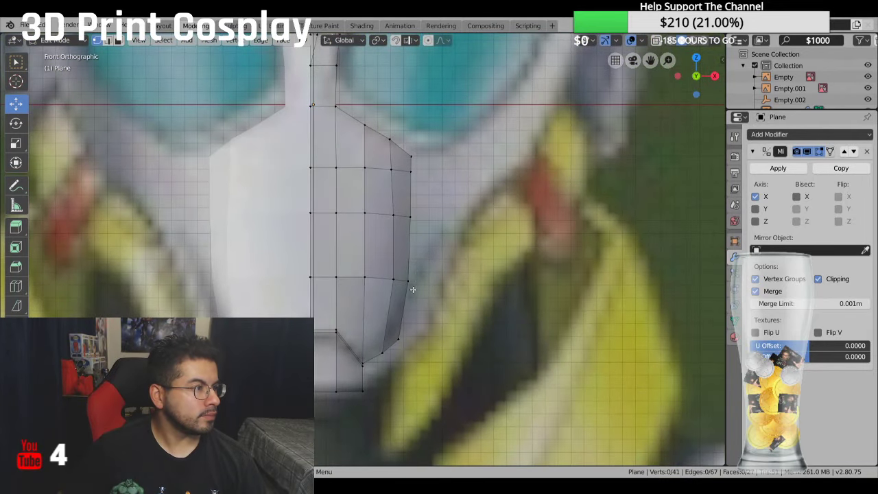
pyautogui.click(407, 280)
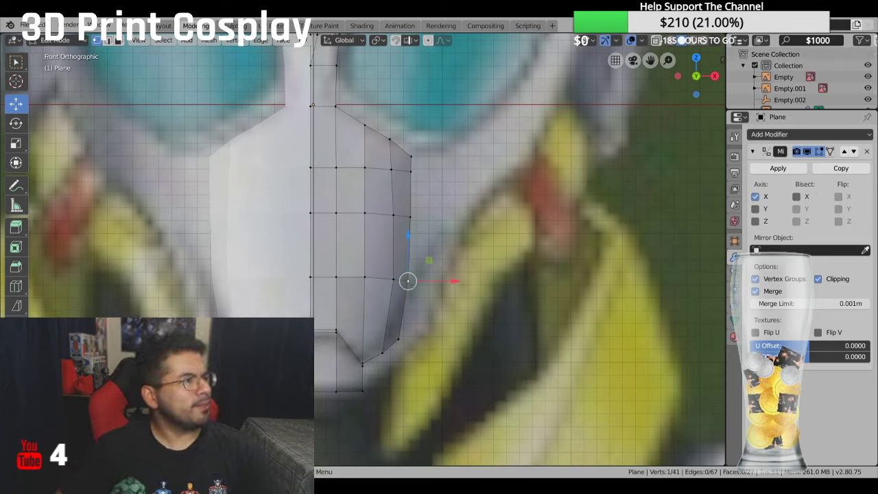
# Step: Raise the top vertex of the side edge straight up along Z
pyautogui.click(390, 140)
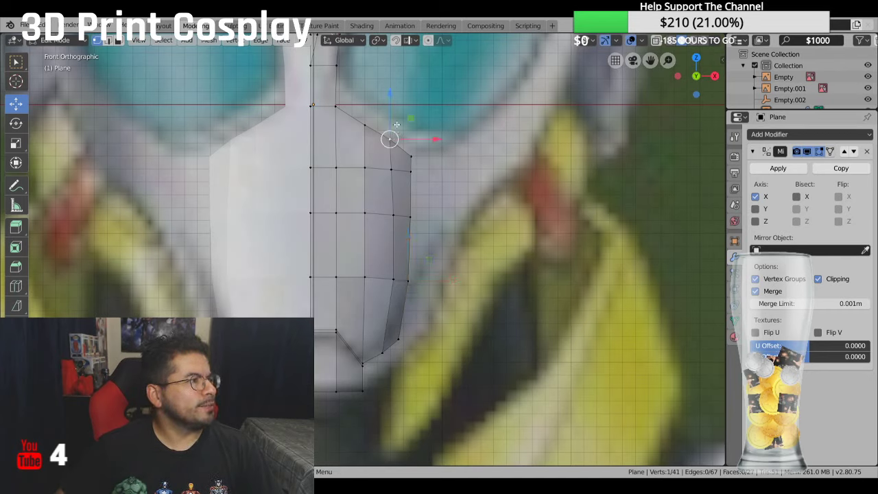
pyautogui.press('g')
pyautogui.press('z')
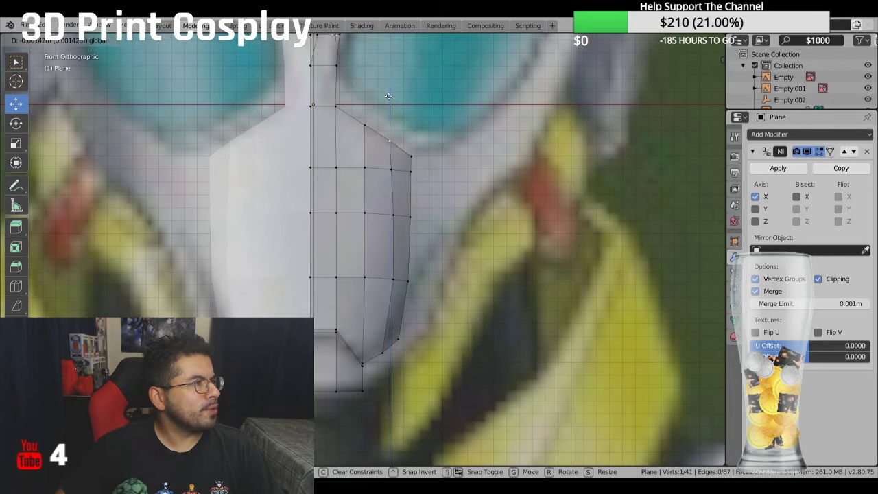
pyautogui.click(389, 96)
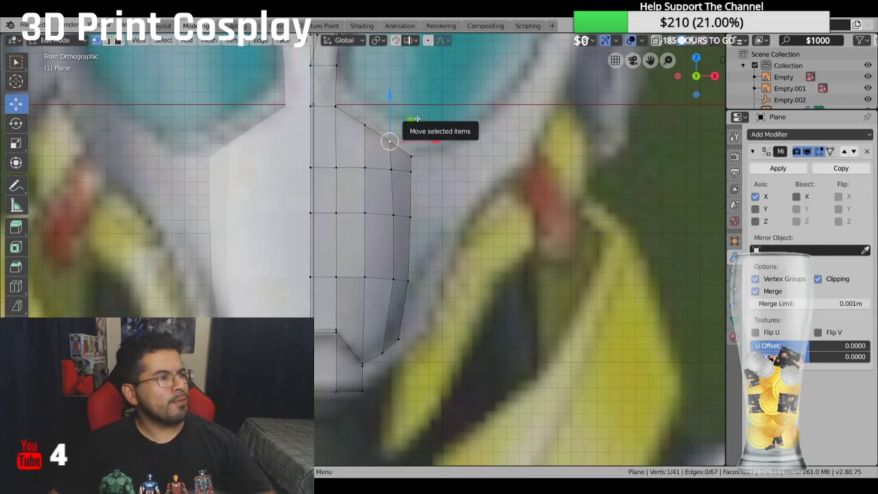
# Step: Extrude the three outer side-edge vertices to the right as a new strip of faces
pyautogui.click(411, 156)
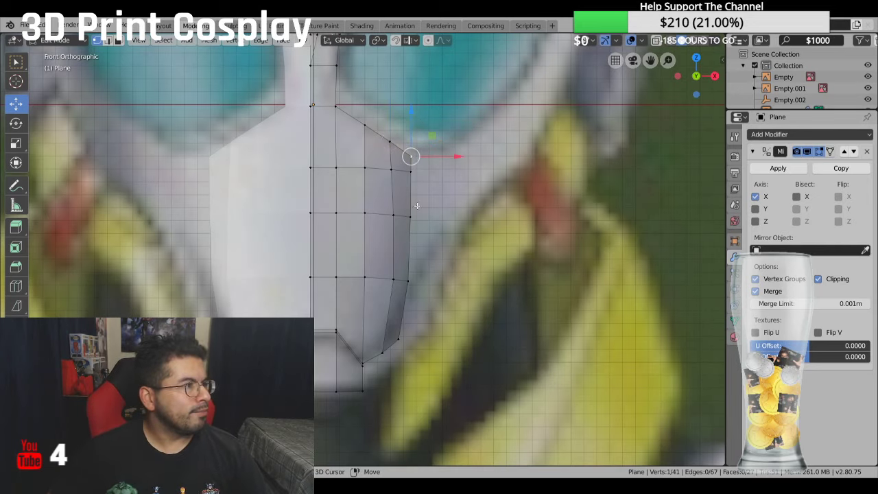
pyautogui.keyDown('shift'); pyautogui.click(413, 180); pyautogui.keyUp('shift')
pyautogui.keyDown('shift'); pyautogui.click(416, 218); pyautogui.keyUp('shift')
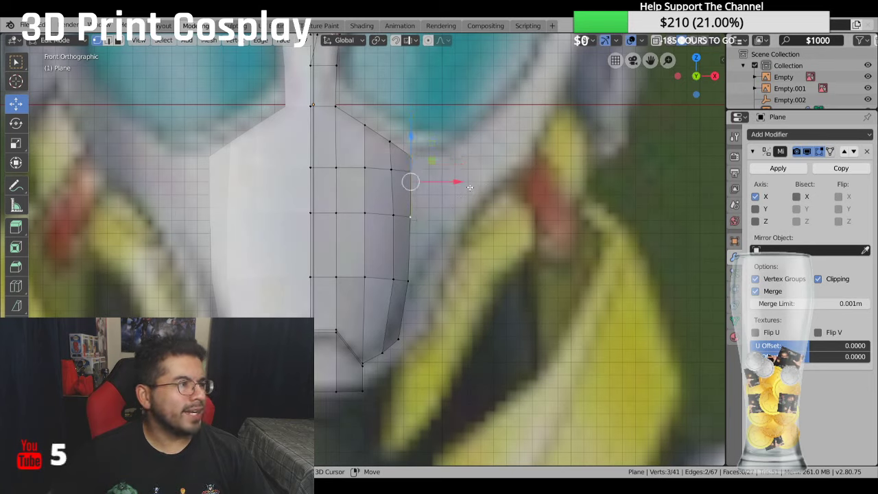
pyautogui.press('e')
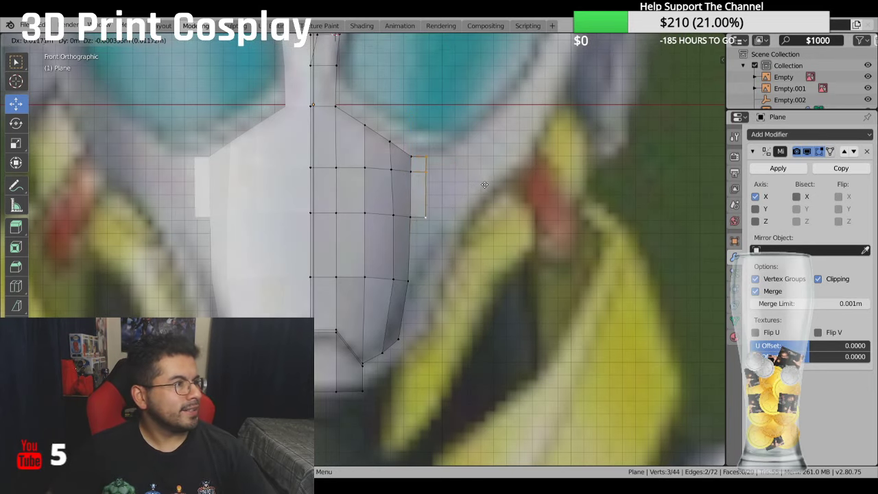
pyautogui.click(498, 182)
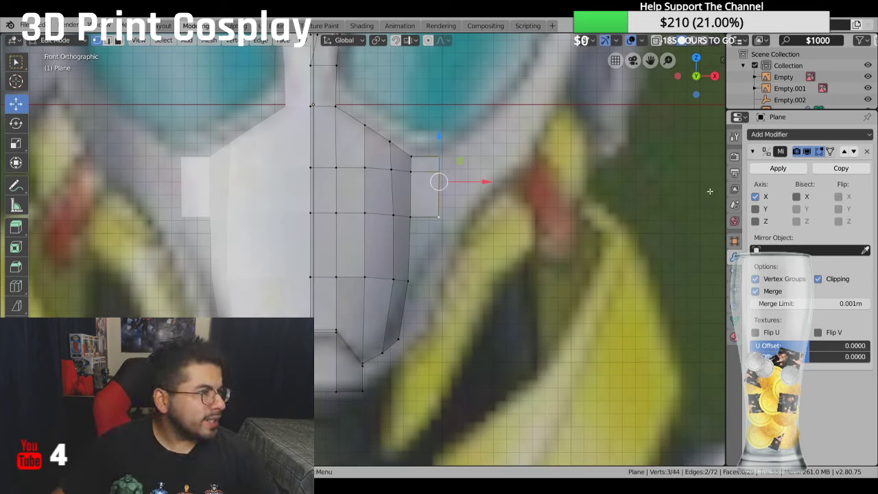
# Step: Fill the three corner vertices below the new strip with a triangular face
pyautogui.click(408, 280)
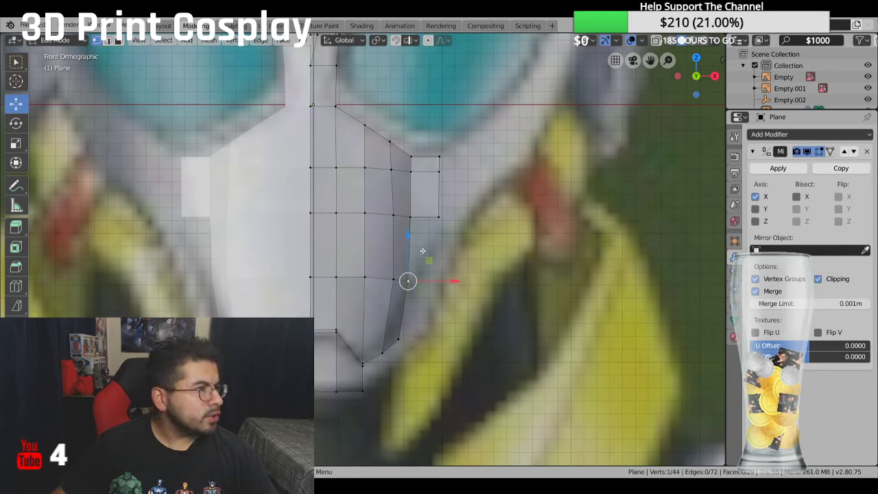
pyautogui.keyDown('ctrl'); pyautogui.click(439, 217); pyautogui.keyUp('ctrl')
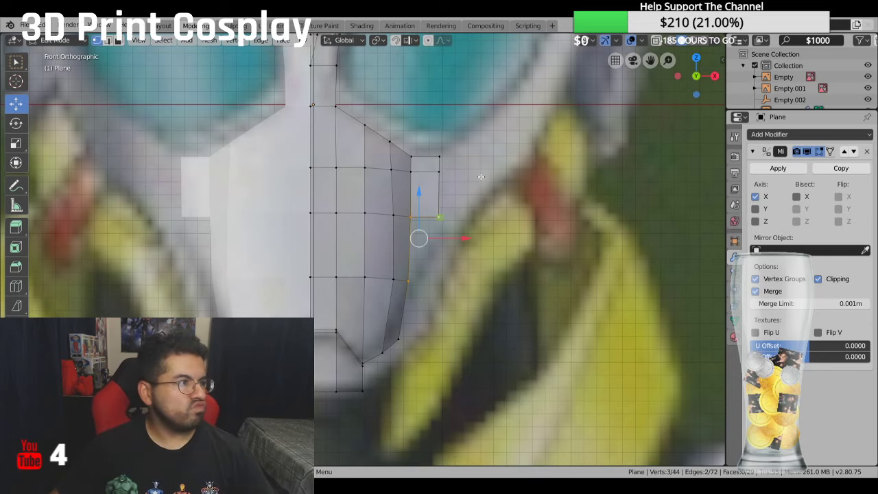
pyautogui.press('f')
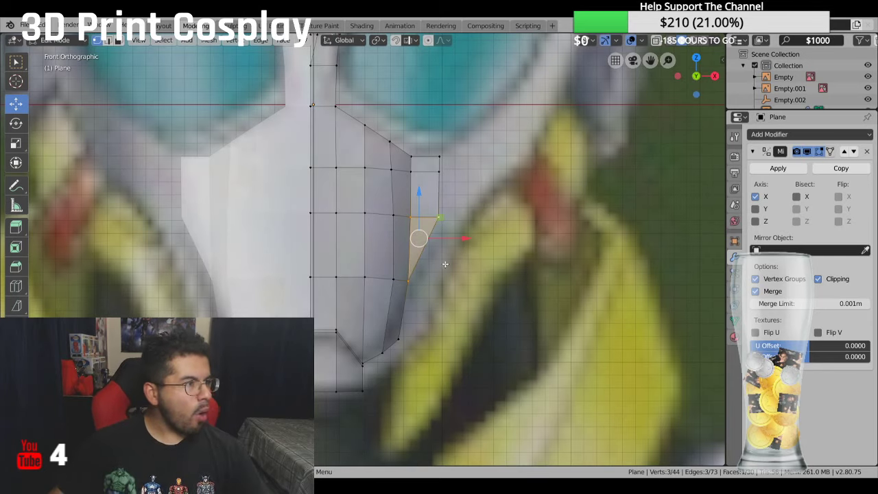
# Step: Move the strip's outer edge further right along X, ending in Right view
pyautogui.click(461, 210)
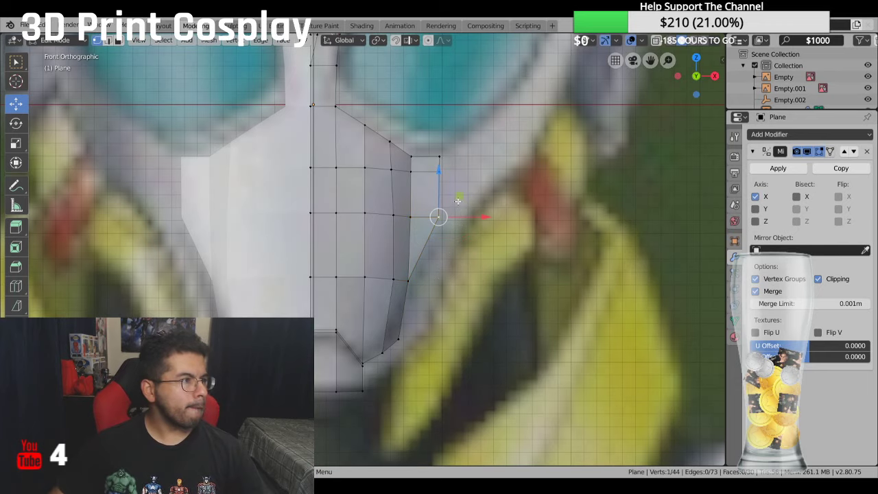
pyautogui.keyDown('ctrl'); pyautogui.click(454, 158); pyautogui.keyUp('ctrl')
pyautogui.moveTo(487, 179); pyautogui.dragTo(497, 183)
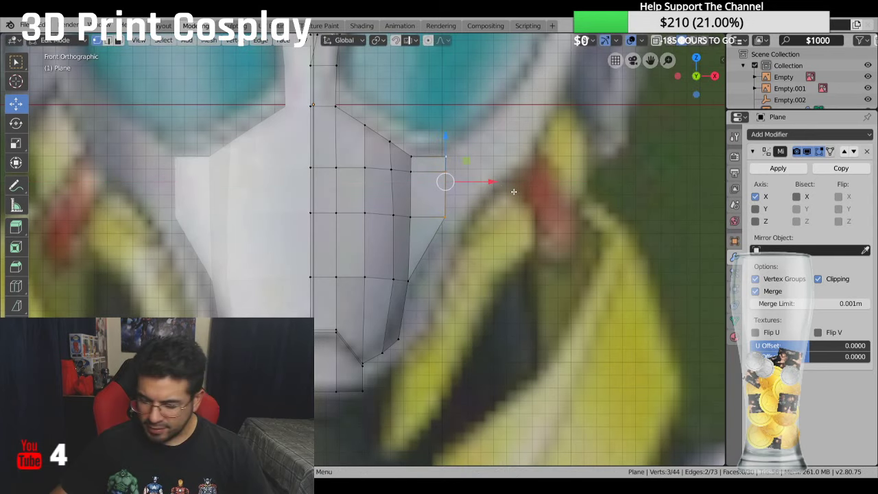
pyautogui.press('KP_3')
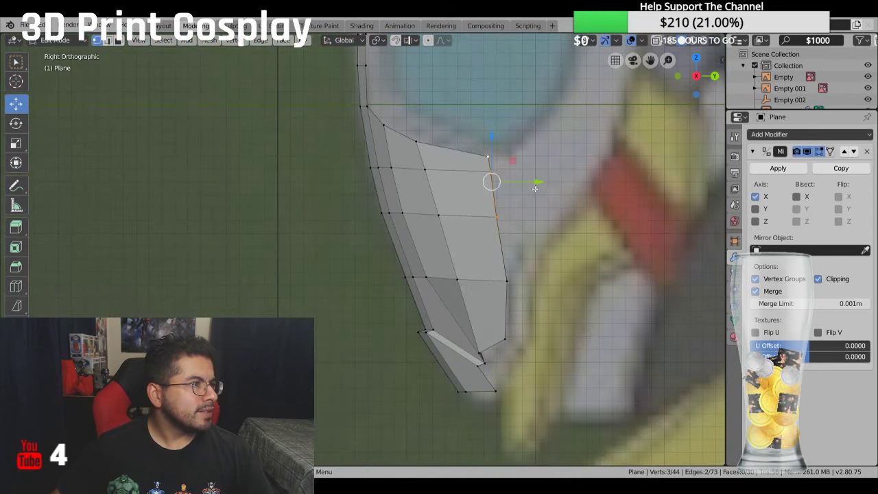
# Step: Slide the strip's outer edge back along Y and reposition its vertices to follow the side reference's jaw curve
pyautogui.moveTo(535, 188); pyautogui.dragTo(572, 176)
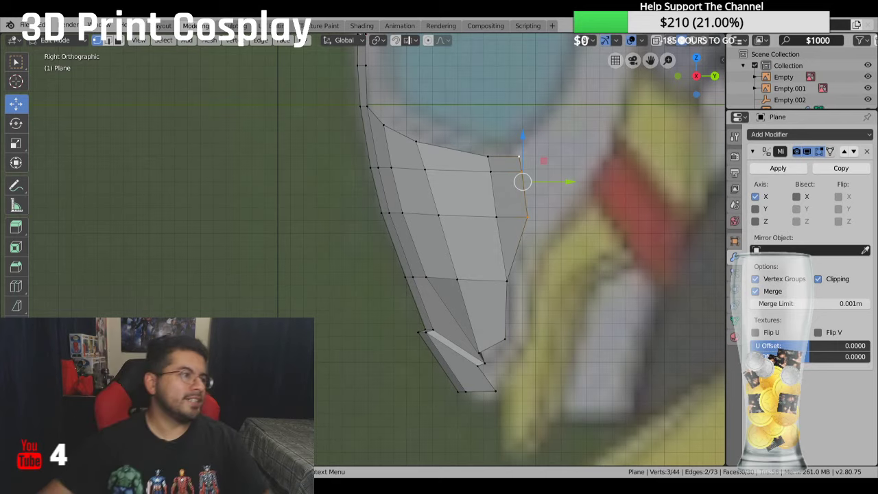
pyautogui.moveTo(384, 62); pyautogui.dragTo(500, 223, button='middle')
pyautogui.click(510, 292)
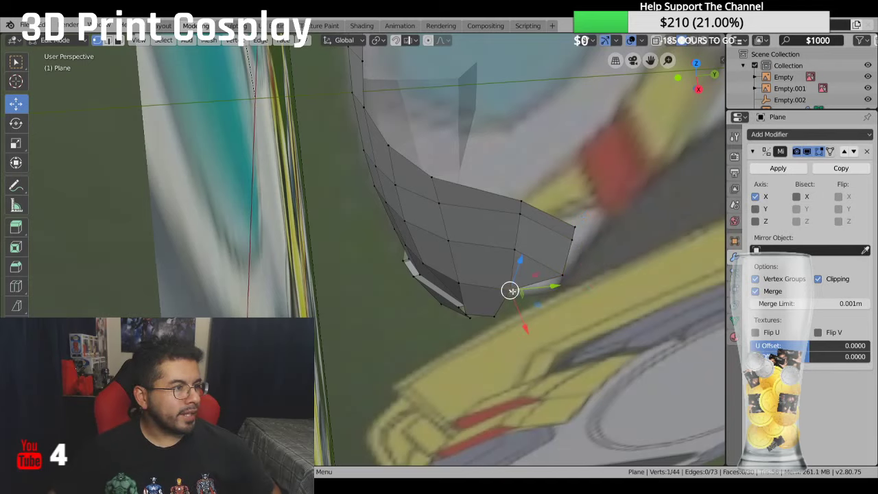
pyautogui.moveTo(520, 203); pyautogui.dragTo(521, 322, button='middle')
pyautogui.press('g')
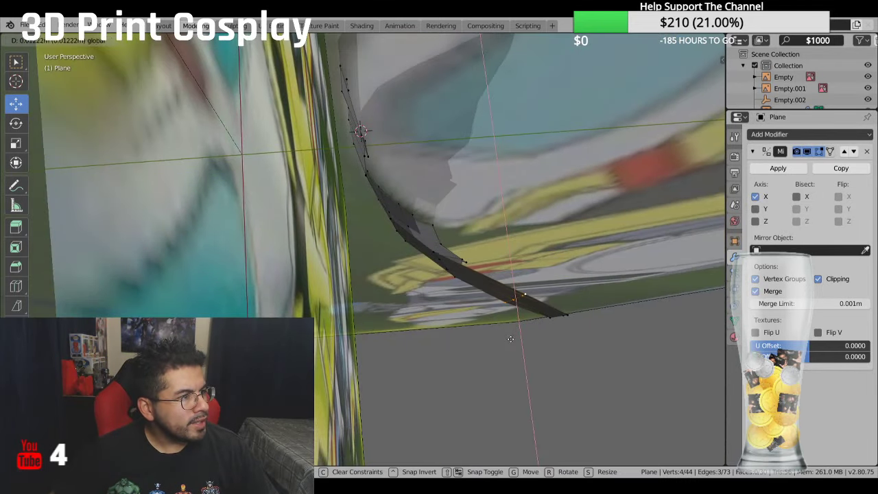
pyautogui.click(507, 332)
pyautogui.press('g')
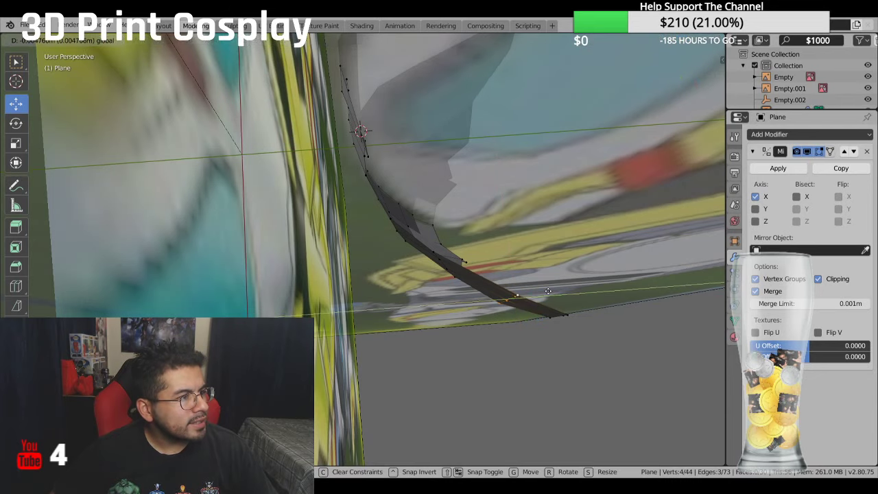
pyautogui.click(539, 299)
pyautogui.moveTo(539, 298); pyautogui.dragTo(549, 202, button='middle')
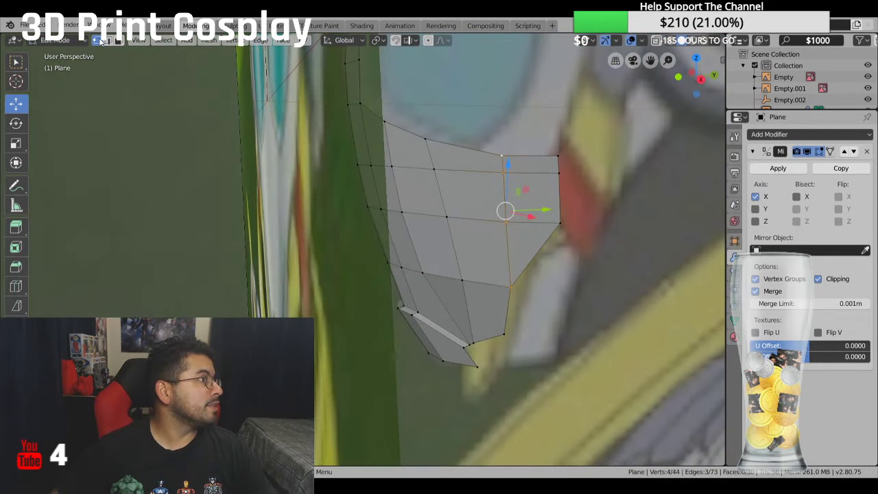
# Step: Switch to Object Mode, zoom out, and hide the Empty and Empty.001 reference images
pyautogui.click(55, 40)
pyautogui.click(55, 52)
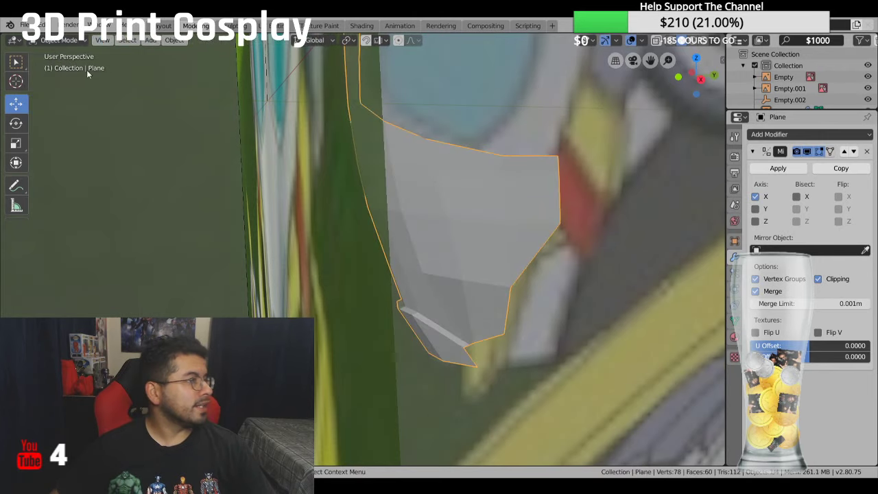
pyautogui.scroll(-4, 231, 122)
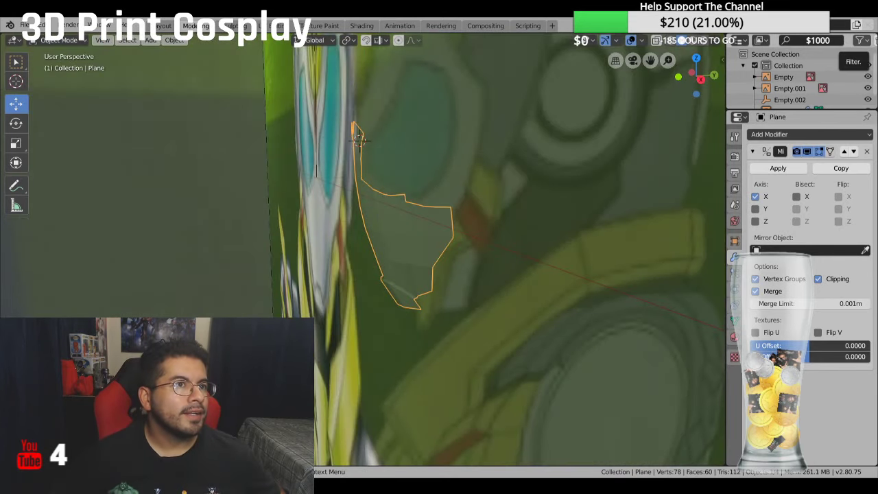
pyautogui.click(868, 77)
pyautogui.click(868, 89)
pyautogui.moveTo(590, 186); pyautogui.dragTo(649, 168, button='middle')
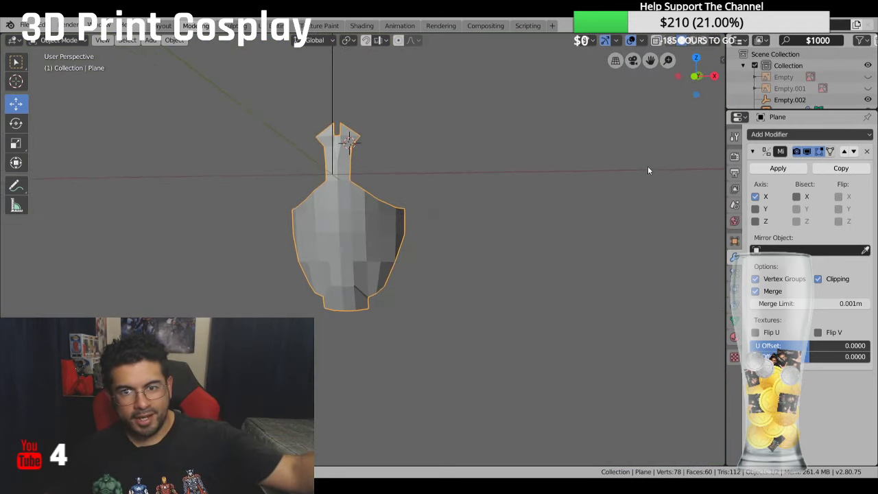
# Step: Preview the mask in wireframe, material and rendered shading, then return to Solid and show shading options
pyautogui.click(673, 43)
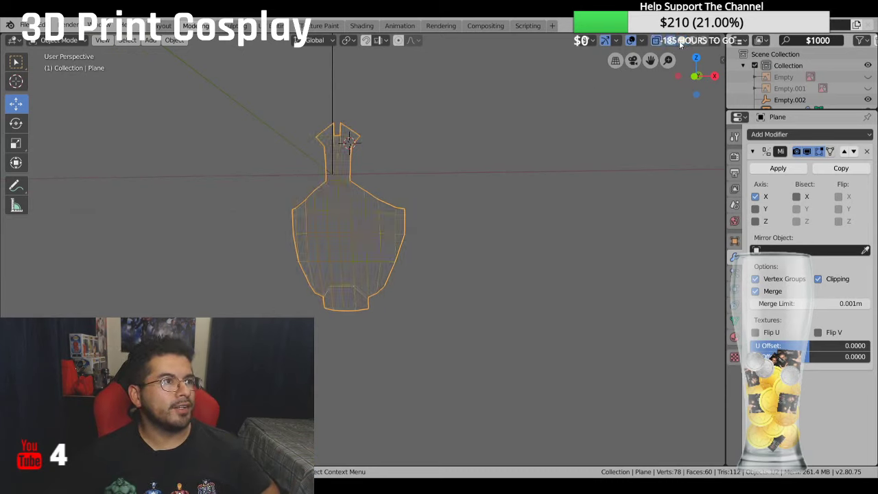
pyautogui.click(681, 42)
pyautogui.click(693, 44)
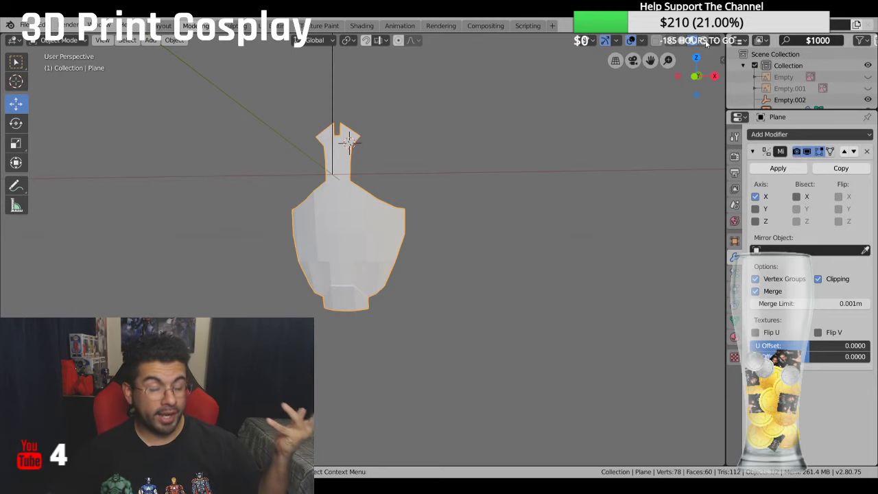
pyautogui.click(707, 42)
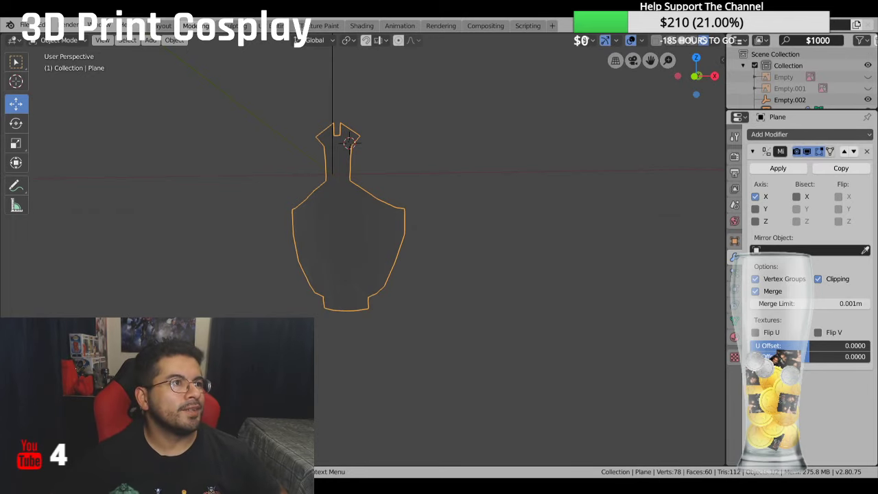
pyautogui.click(683, 41)
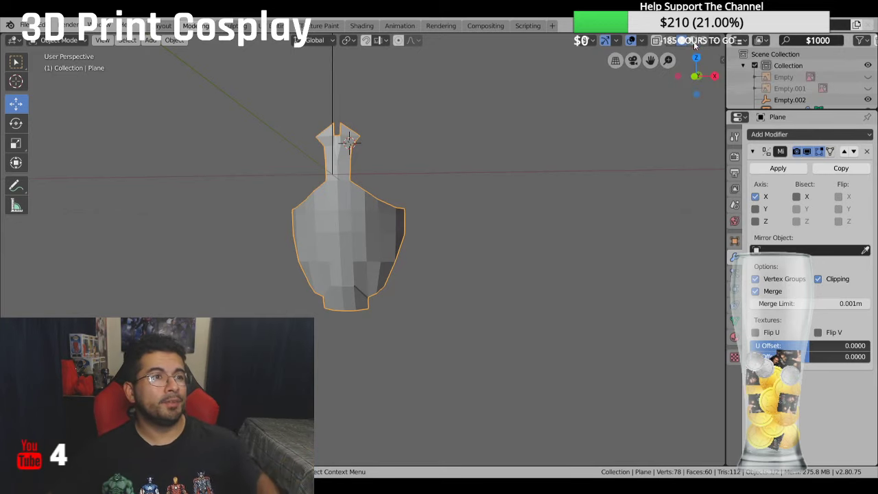
pyautogui.click(715, 41)
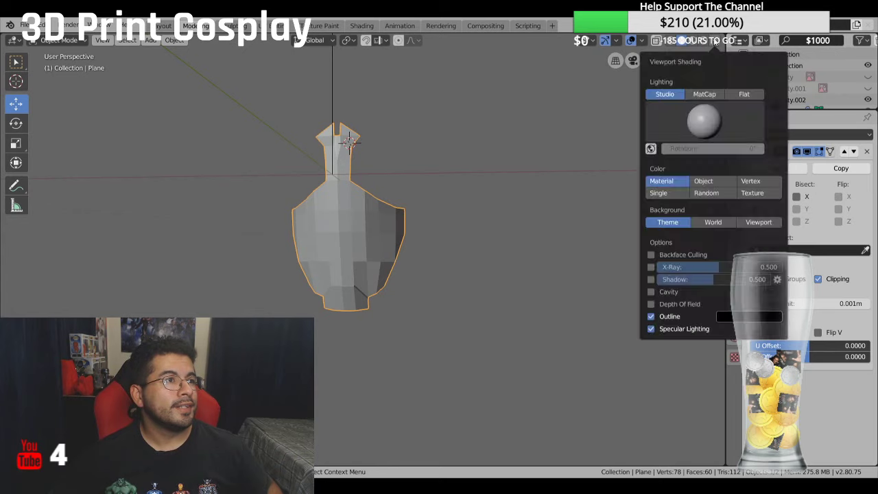
# Step: Switch solid lighting to MatCap and try the ring-highlight and rainbow normal matcaps
pyautogui.click(705, 94)
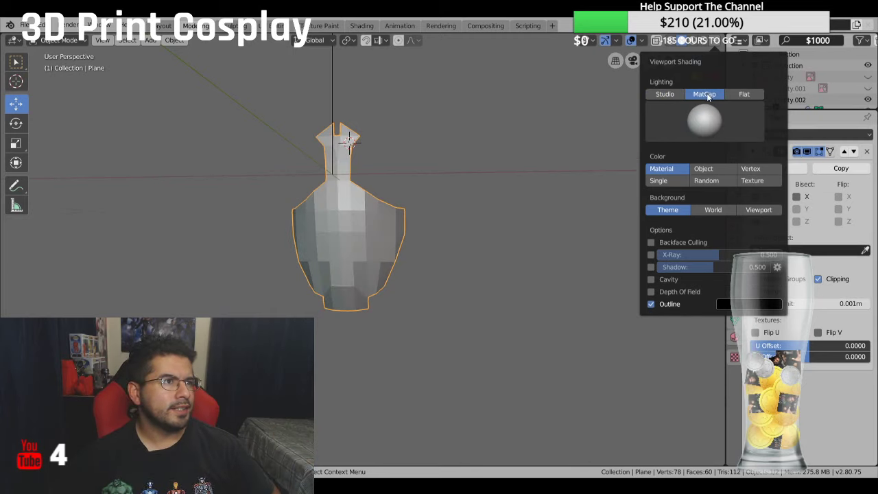
pyautogui.click(711, 120)
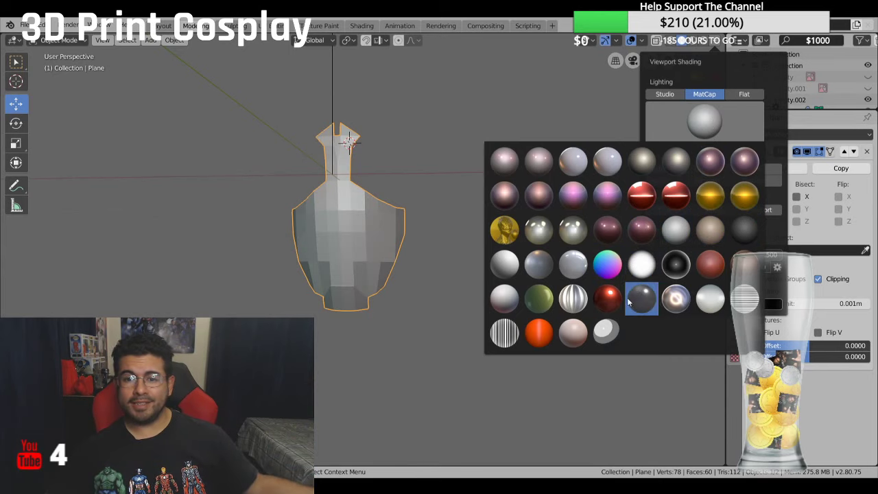
pyautogui.click(675, 300)
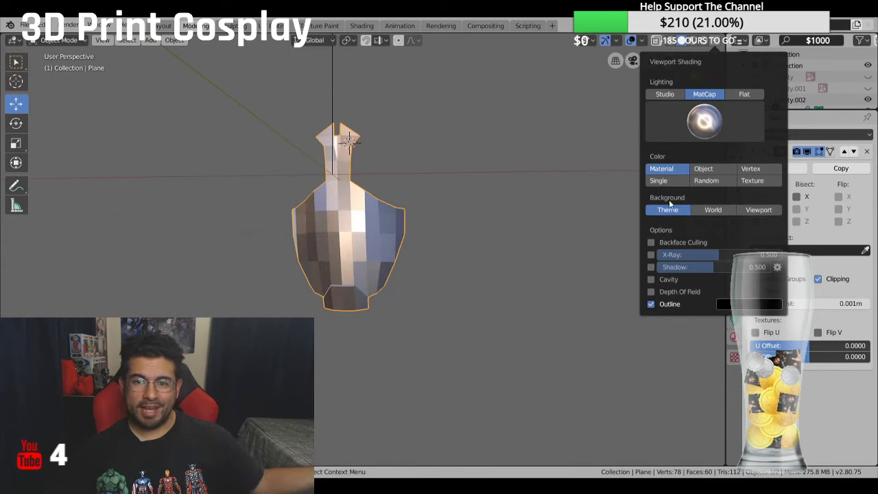
pyautogui.click(708, 129)
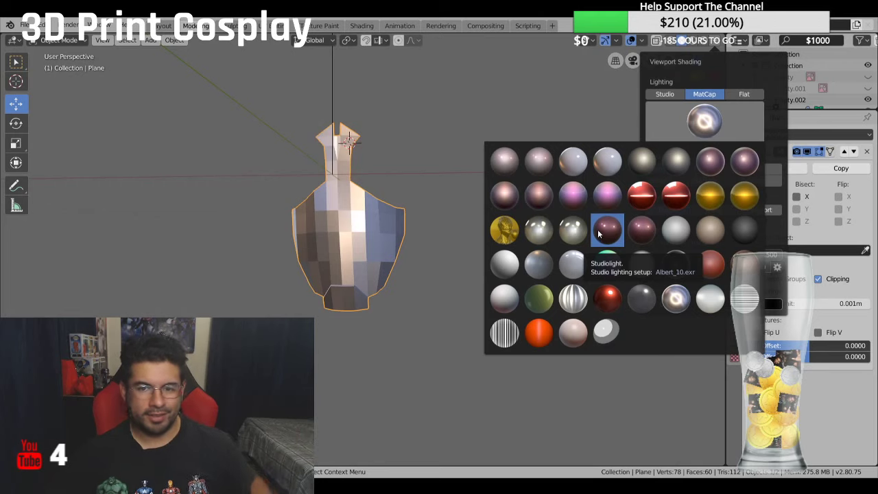
pyautogui.click(601, 266)
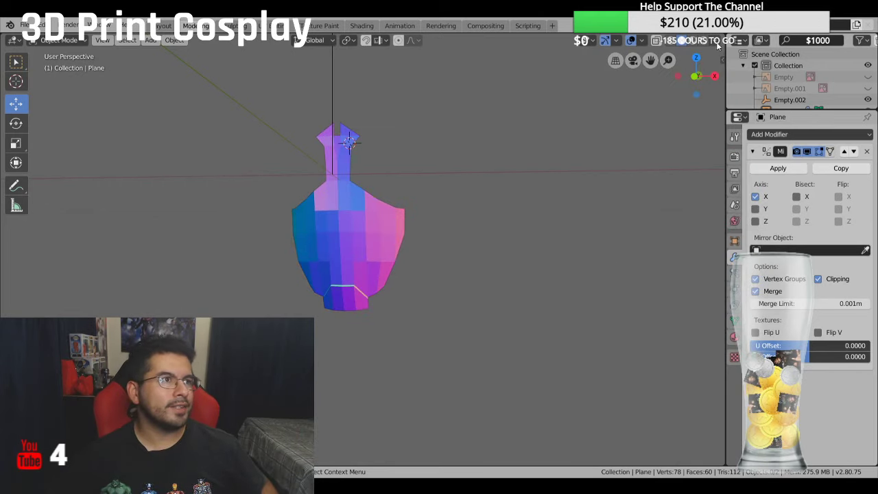
# Step: Try the red matcap, then settle on the gold matcap and orbit to inspect
pyautogui.click(718, 45)
pyautogui.click(704, 117)
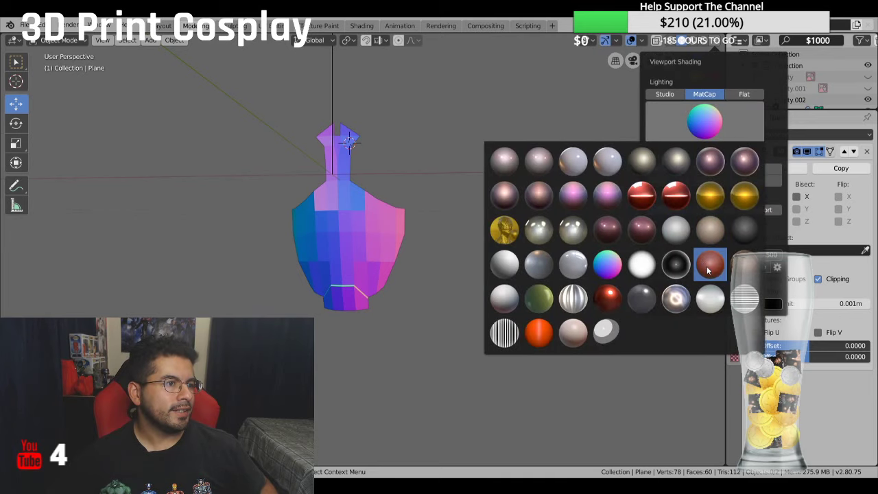
pyautogui.click(707, 266)
pyautogui.click(703, 117)
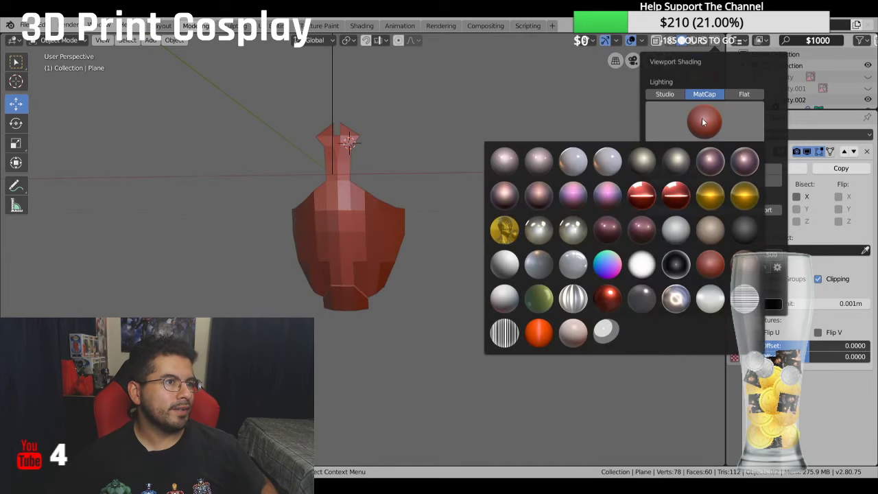
pyautogui.click(705, 198)
pyautogui.moveTo(465, 242)
pyautogui.mouseDown(button='middle')
pyautogui.moveTo(527, 256)
pyautogui.moveTo(639, 251)
pyautogui.moveTo(662, 230)
pyautogui.moveTo(718, 263)
pyautogui.moveTo(540, 280)
pyautogui.moveTo(539, 189)
pyautogui.mouseUp(button='middle')
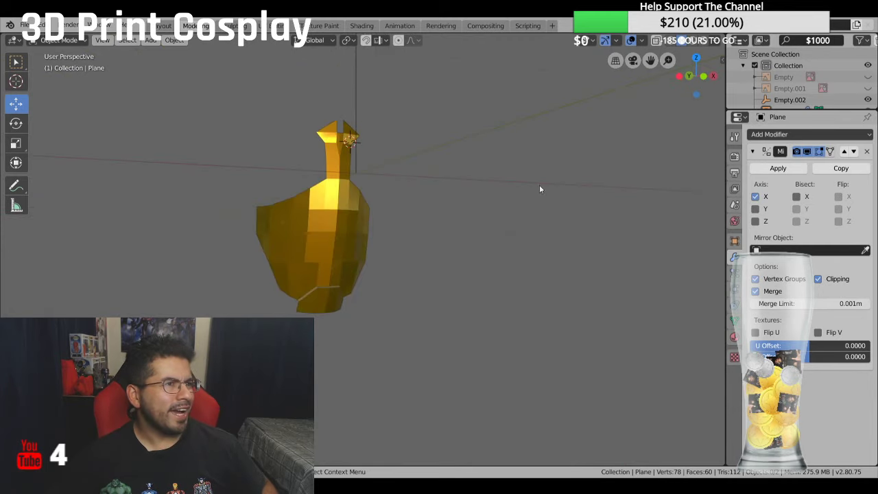
# Step: Try another gold matcap, orbit and zoom out, then bring up the matcap choices again
pyautogui.click(716, 40)
pyautogui.click(706, 122)
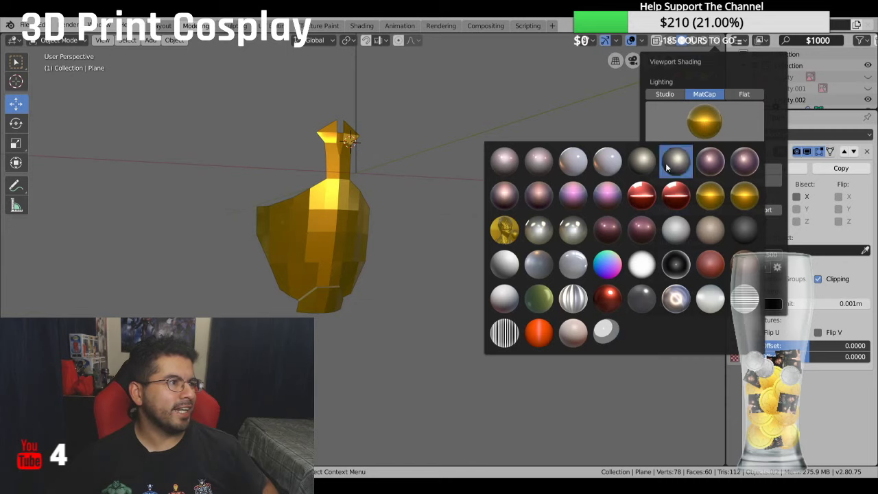
pyautogui.click(507, 234)
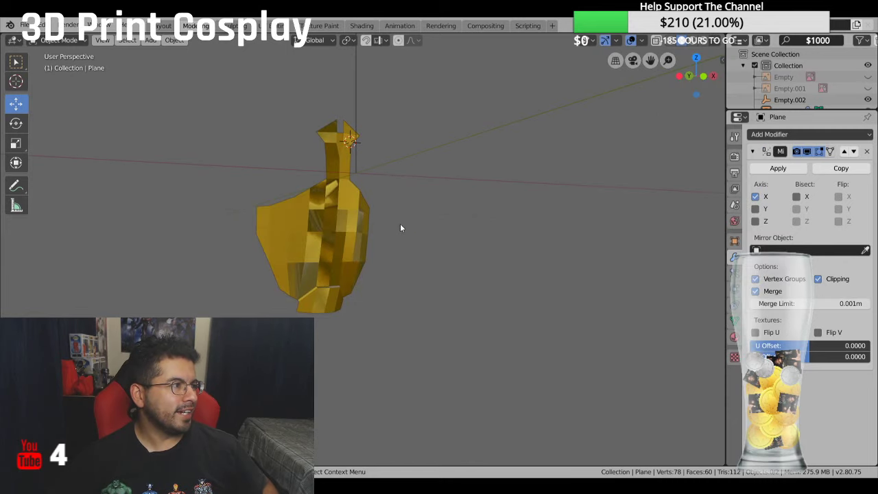
pyautogui.moveTo(401, 228); pyautogui.dragTo(305, 224, button='middle')
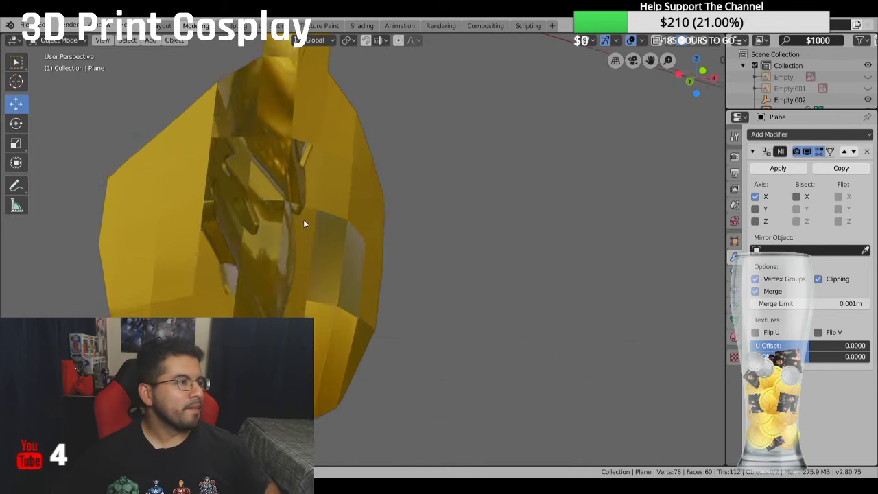
pyautogui.scroll(-5, 303, 219)
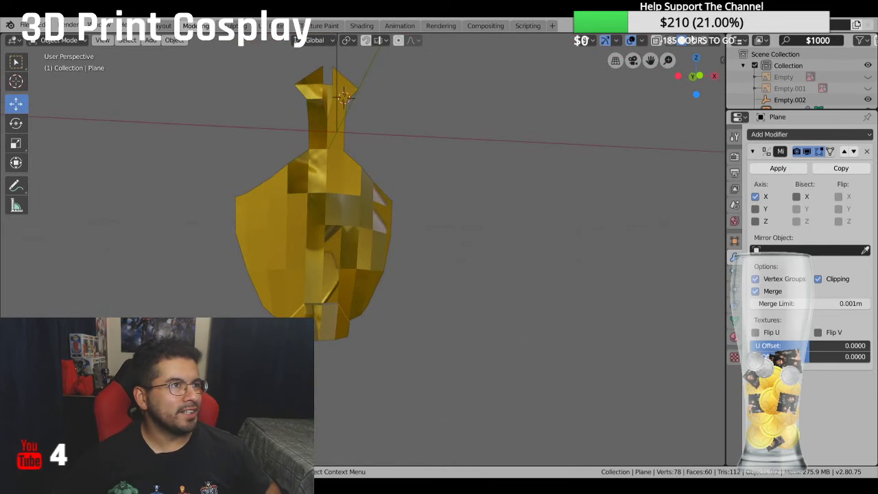
pyautogui.click(709, 42)
pyautogui.click(712, 121)
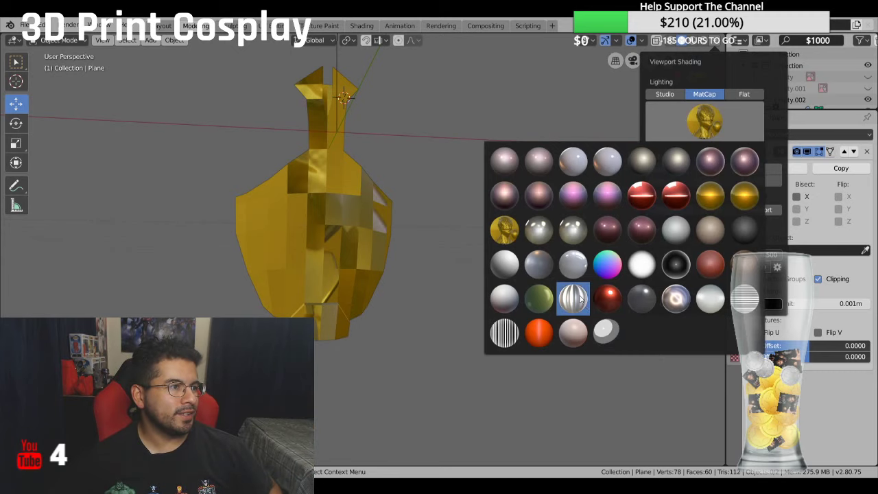
# Step: Apply a plain grey matcap, then set lighting back to Studio with a brighter studio light
pyautogui.click(534, 265)
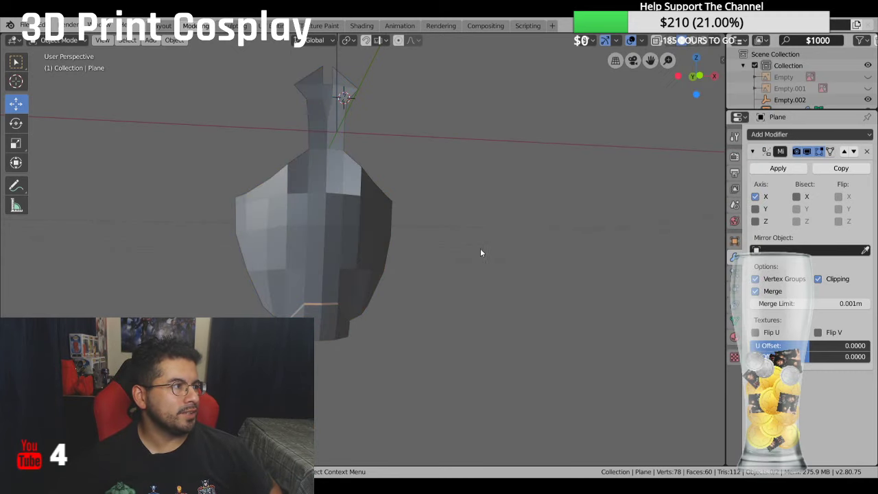
pyautogui.moveTo(480, 248)
pyautogui.mouseDown(button='middle')
pyautogui.moveTo(349, 234)
pyautogui.moveTo(289, 283)
pyautogui.moveTo(415, 257)
pyautogui.moveTo(606, 103)
pyautogui.mouseUp(button='middle')
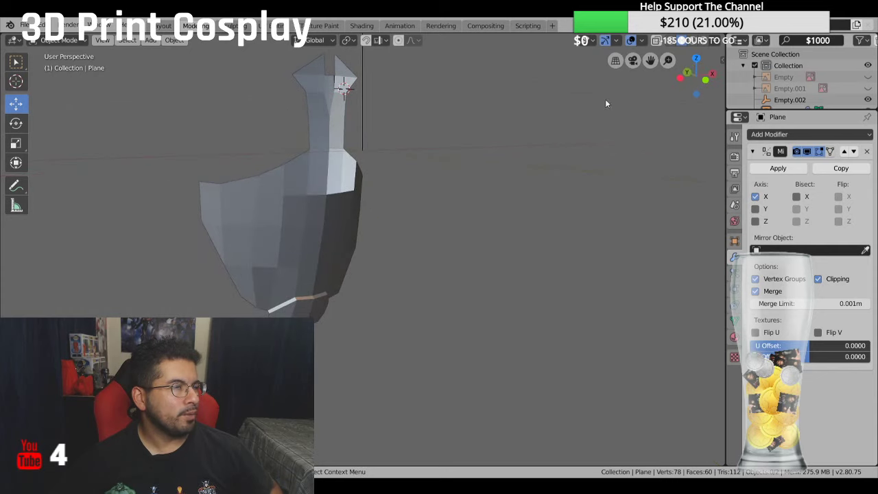
pyautogui.click(641, 39)
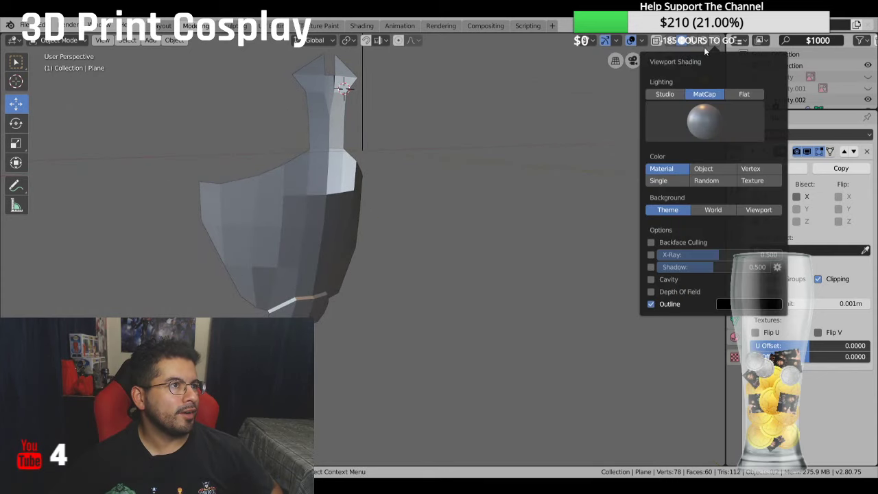
pyautogui.click(660, 96)
pyautogui.click(700, 127)
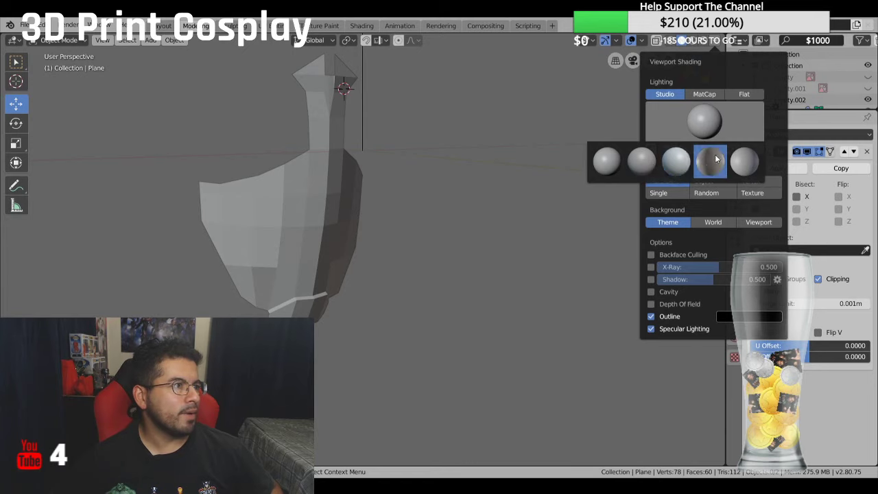
pyautogui.click(708, 163)
pyautogui.click(689, 137)
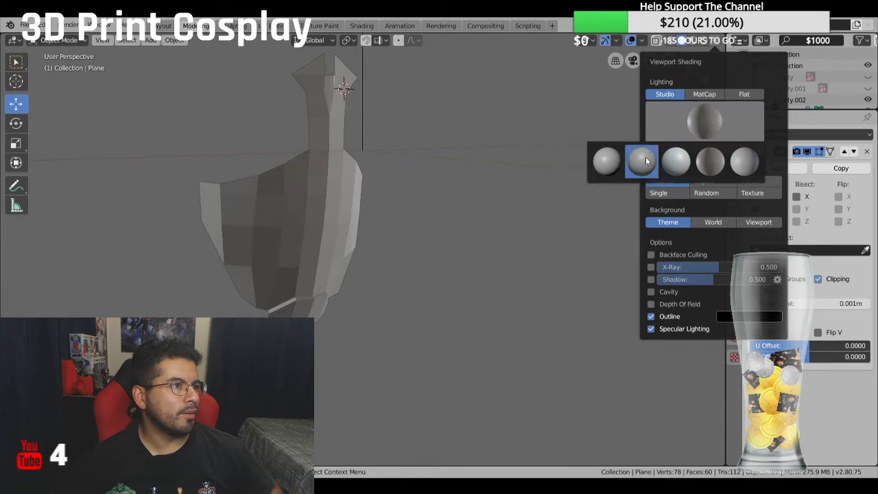
pyautogui.click(670, 165)
pyautogui.moveTo(517, 182)
pyautogui.mouseDown(button='middle')
pyautogui.moveTo(380, 195)
pyautogui.moveTo(513, 184)
pyautogui.moveTo(357, 177)
pyautogui.moveTo(512, 169)
pyautogui.moveTo(446, 224)
pyautogui.moveTo(447, 184)
pyautogui.moveTo(481, 183)
pyautogui.mouseUp(button='middle')
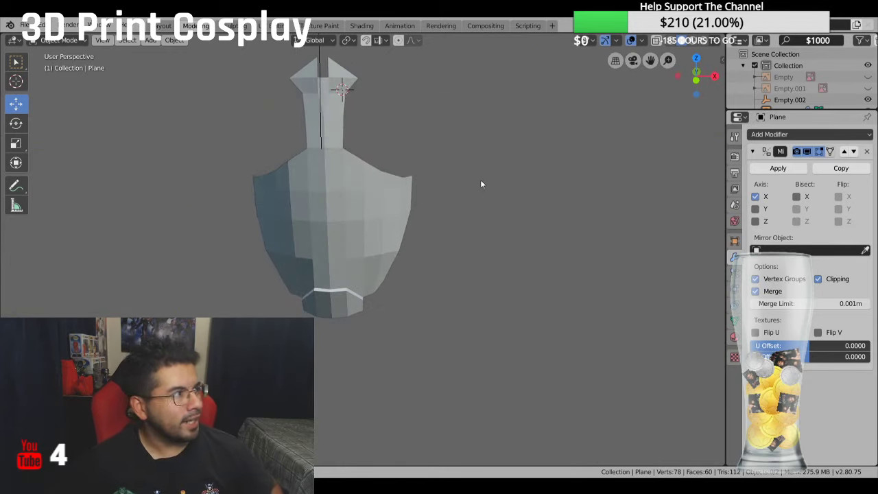
# Step: View the mask in Front Orthographic (Numpad 1) and bring up the viewport shading settings
pyautogui.press('KP_1')
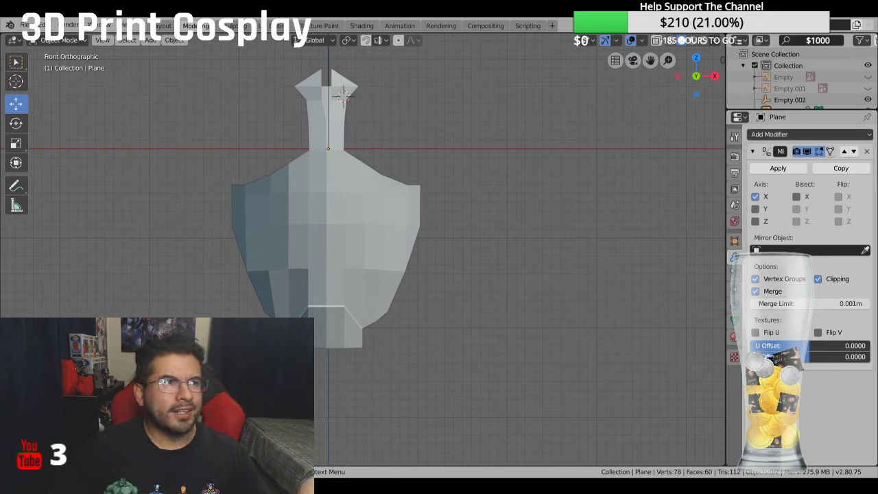
pyautogui.click(718, 41)
# Step: Set lighting to MatCap and try the Random, Single, Material, Object, Vertex and Texture colour options
pyautogui.click(716, 96)
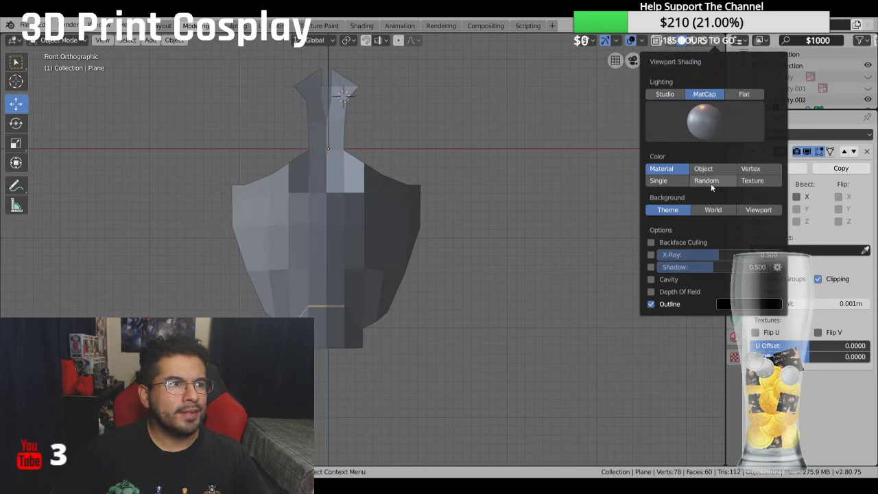
pyautogui.click(713, 182)
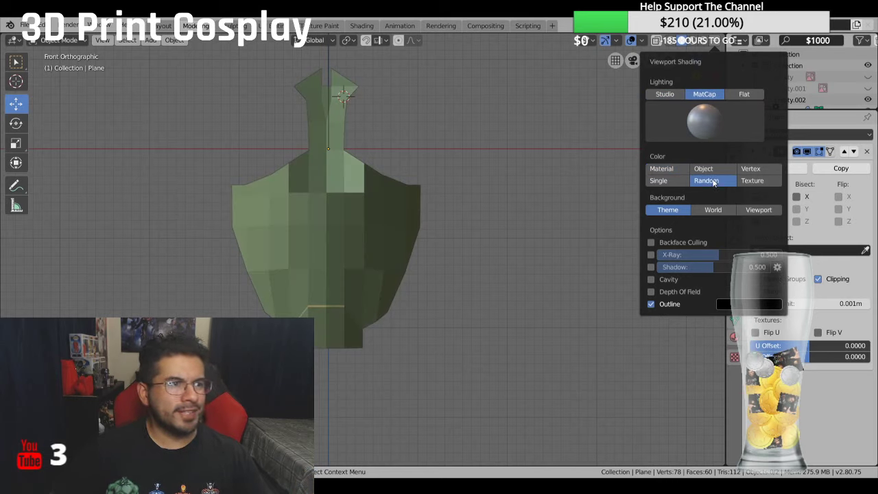
pyautogui.click(659, 180)
pyautogui.click(663, 169)
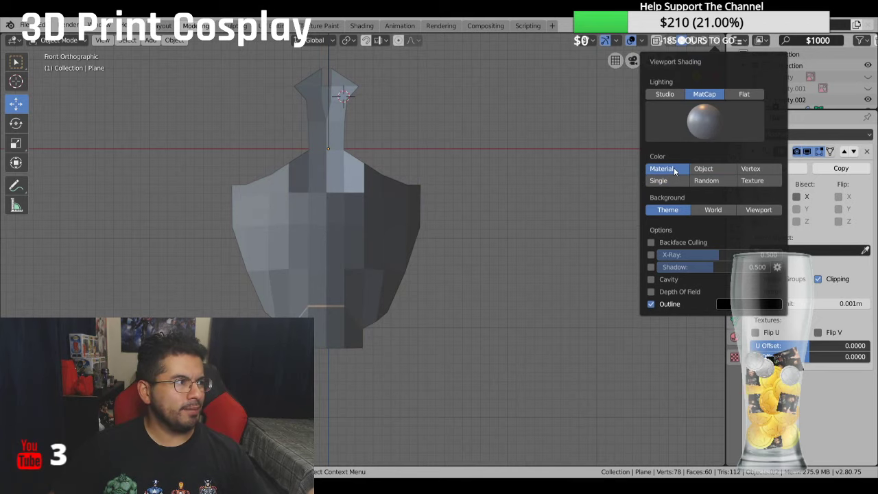
pyautogui.click(699, 173)
pyautogui.click(751, 169)
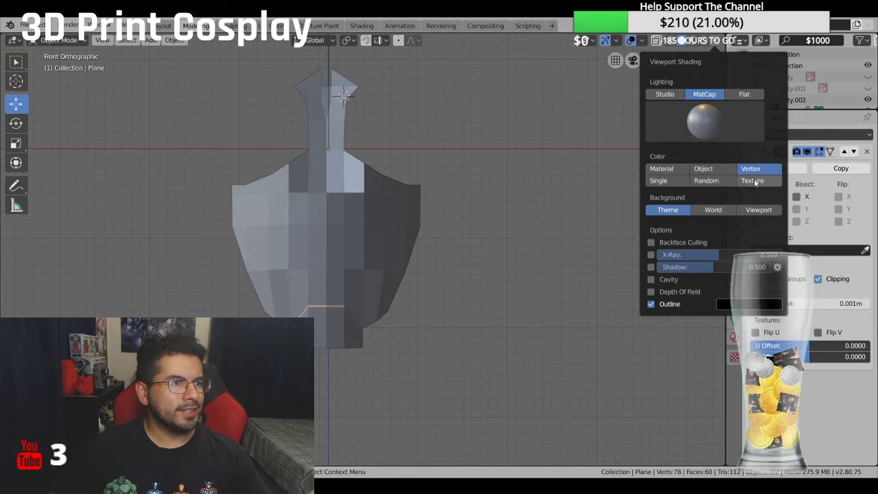
pyautogui.click(753, 180)
pyautogui.click(717, 181)
# Step: Set the background to Viewport, colour by Object, and darken the background colour to black
pyautogui.click(755, 210)
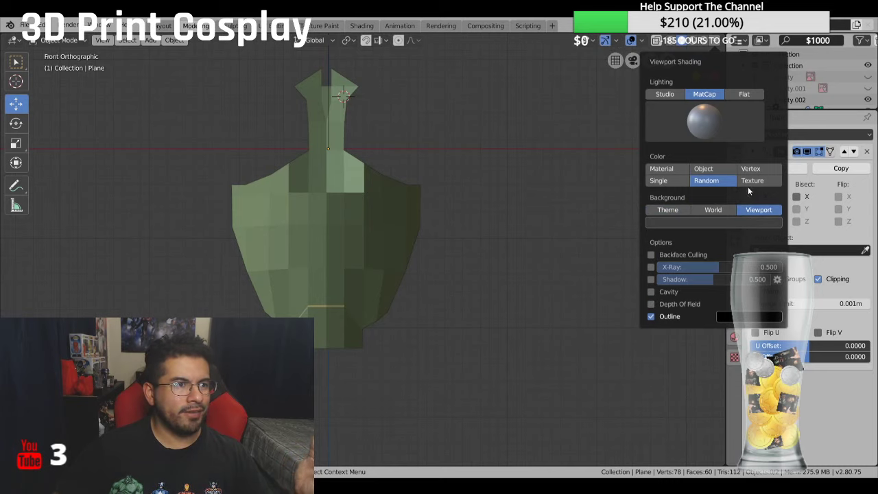
pyautogui.click(753, 181)
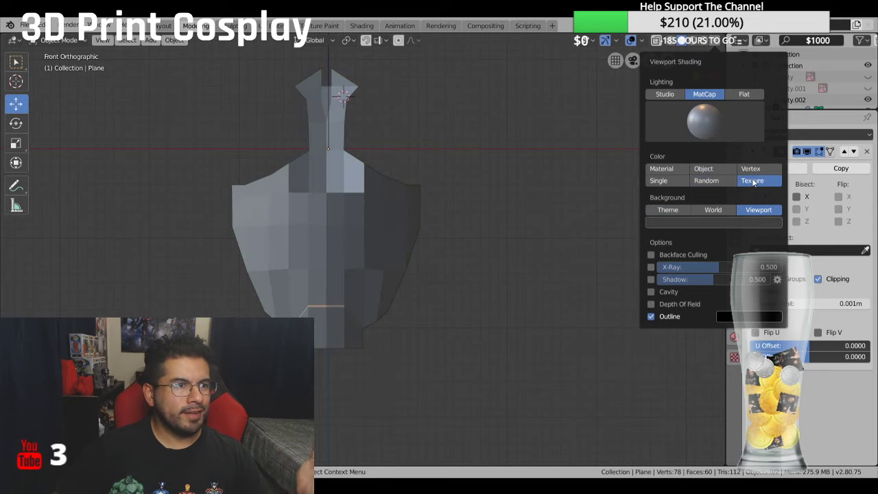
pyautogui.click(706, 172)
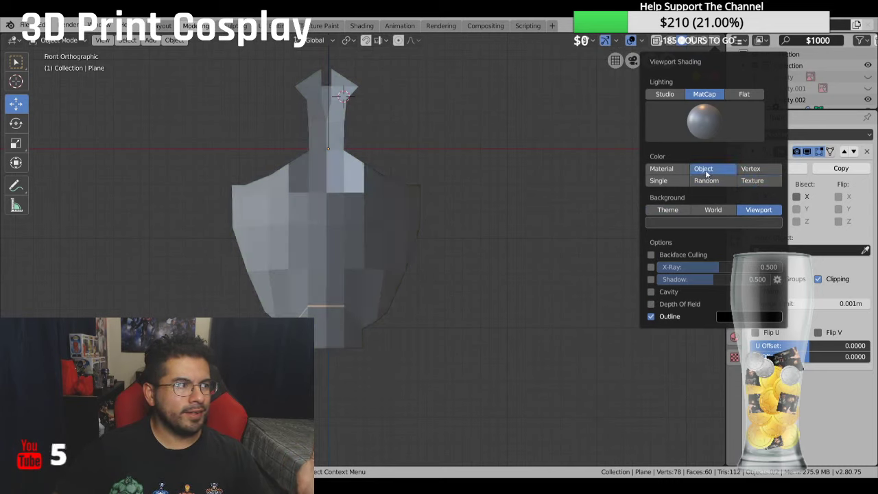
pyautogui.click(739, 225)
pyautogui.moveTo(772, 135); pyautogui.dragTo(773, 152)
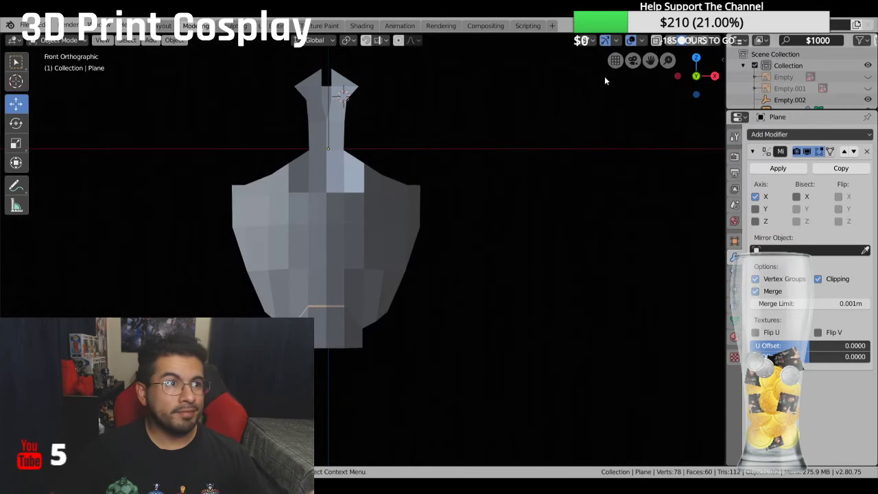
# Step: Select the face-mask plane and switch it into Edit Mode
pyautogui.moveTo(869, 77); pyautogui.dragTo(869, 89)
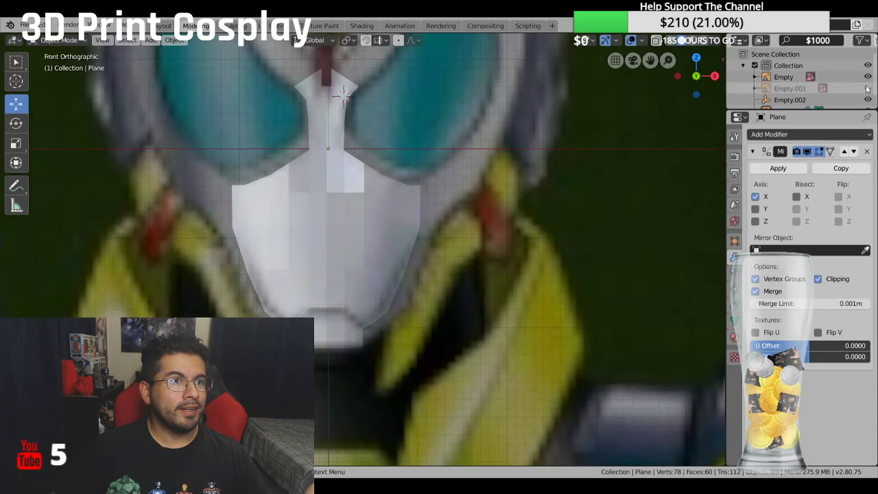
pyautogui.scroll(-3, 521, 160)
pyautogui.keyDown('shift'); pyautogui.scroll(-2, 497, 164); pyautogui.keyUp('shift')
pyautogui.scroll(2, 497, 164)
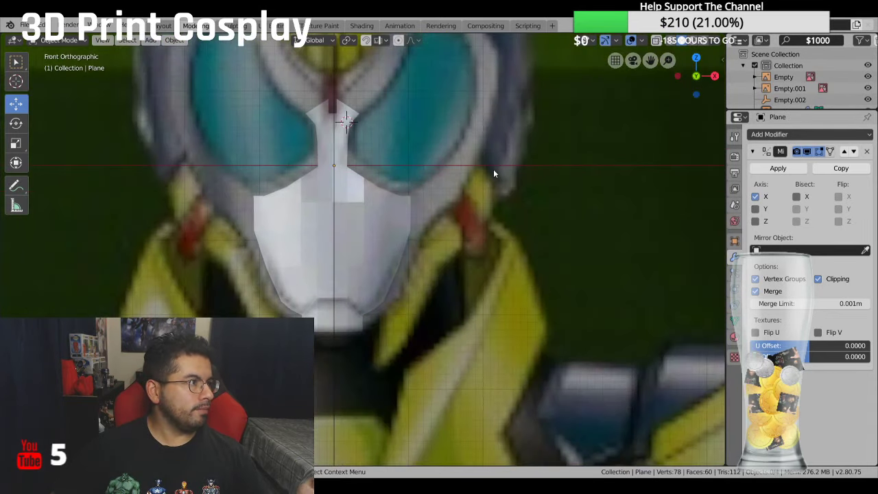
pyautogui.press('a')
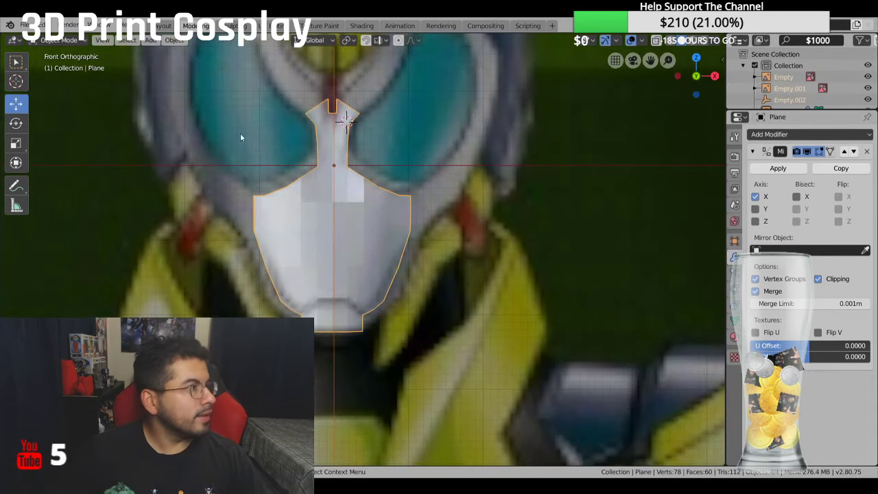
pyautogui.click(58, 40)
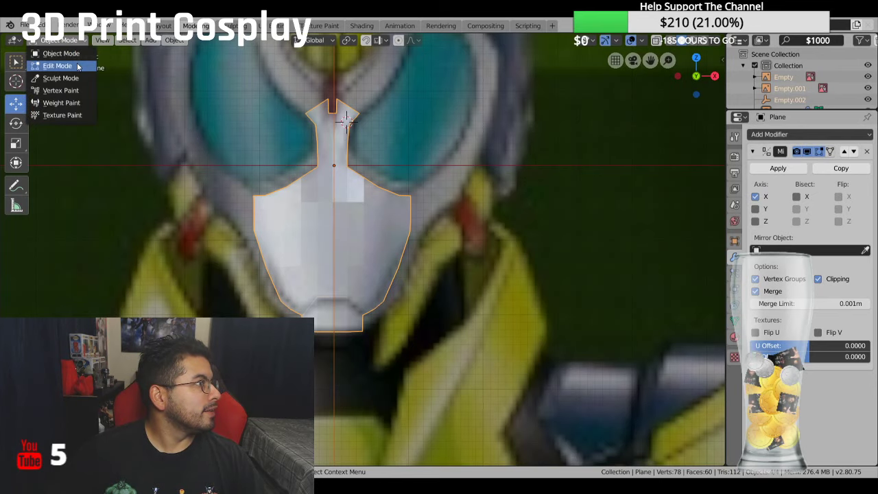
pyautogui.click(78, 65)
# Step: Frame the head in front view and hide the first reference image, Empty
pyautogui.scroll(-6, 313, 180)
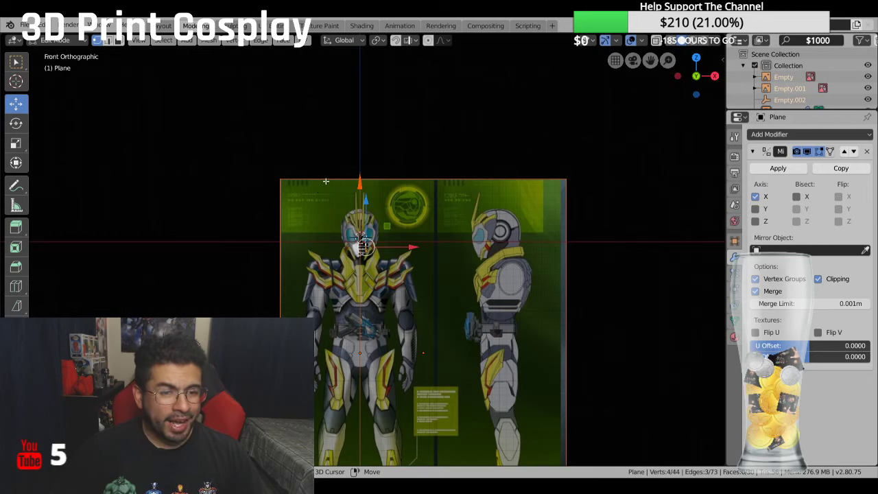
pyautogui.keyDown('shift'); pyautogui.moveTo(326, 181); pyautogui.dragTo(304, 92, button='middle'); pyautogui.keyUp('shift')
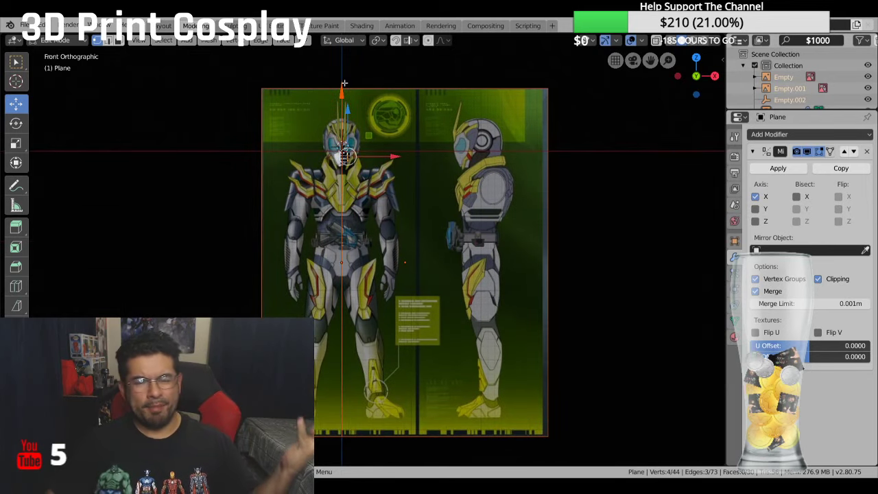
pyautogui.scroll(6, 350, 117)
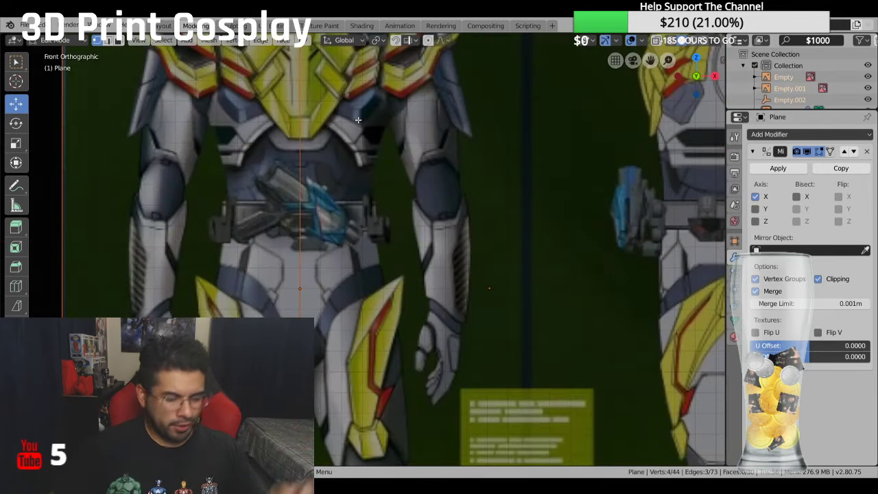
pyautogui.keyDown('shift'); pyautogui.moveTo(358, 120); pyautogui.dragTo(444, 214, button='middle'); pyautogui.keyUp('shift')
pyautogui.scroll(5, 467, 224)
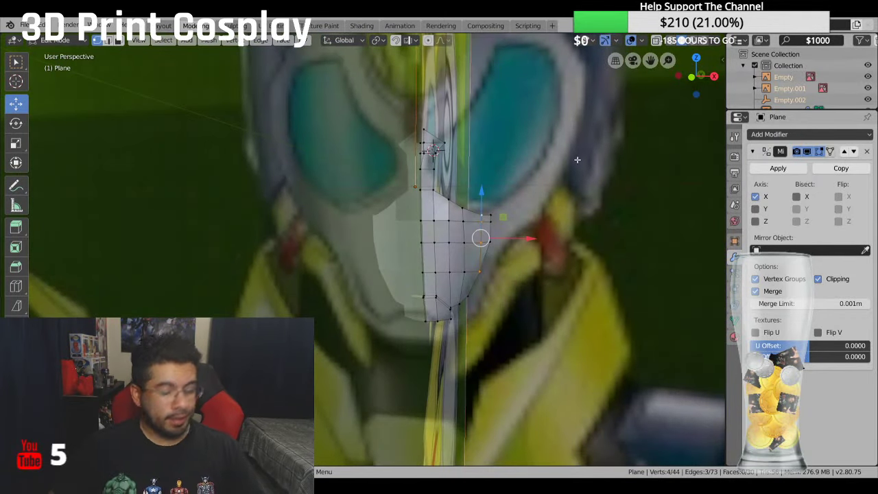
pyautogui.press('KP_1')
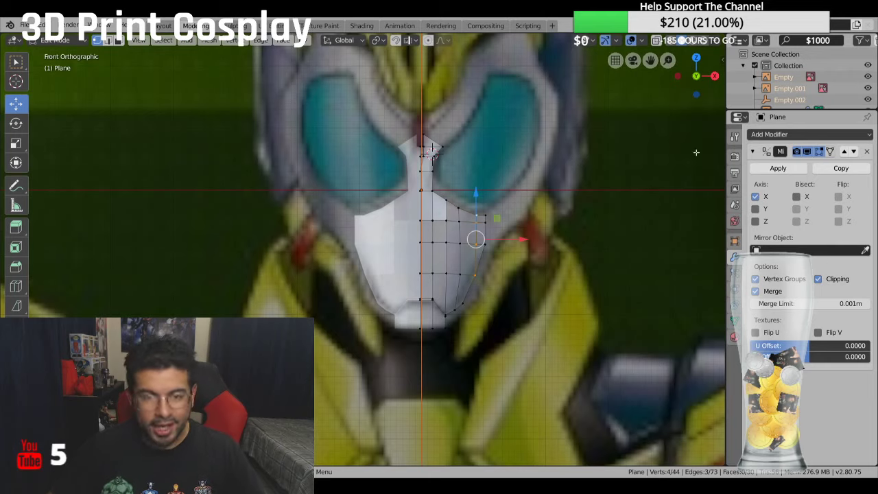
pyautogui.click(868, 77)
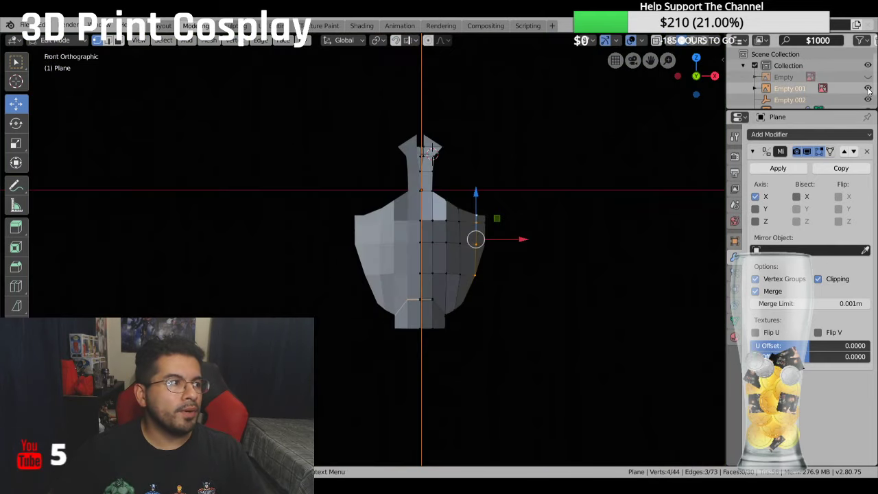
# Step: Hide the second reference image, Empty.001, and bring up the Viewport Overlays settings
pyautogui.click(868, 89)
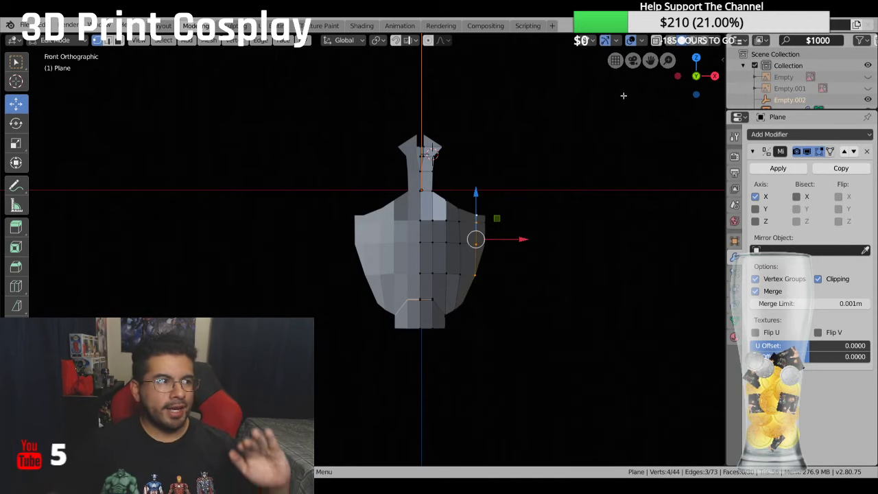
pyautogui.click(640, 41)
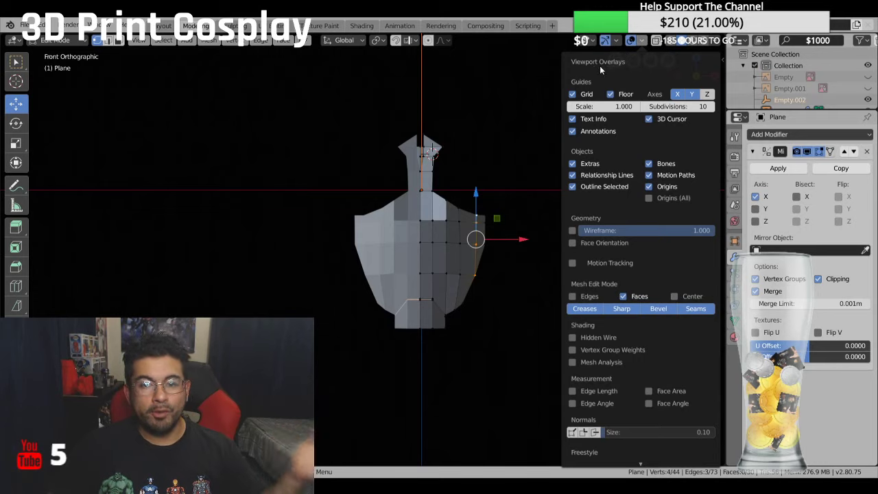
# Step: Enable the Face Orientation overlay and orbit to an angled side view of the mask
pyautogui.click(572, 244)
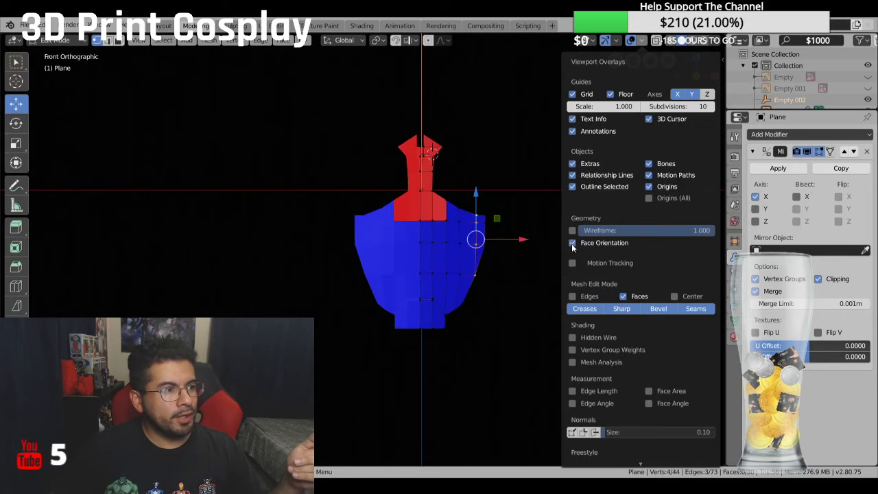
pyautogui.moveTo(521, 177); pyautogui.dragTo(547, 298, button='middle')
pyautogui.scroll(5, 616, 286)
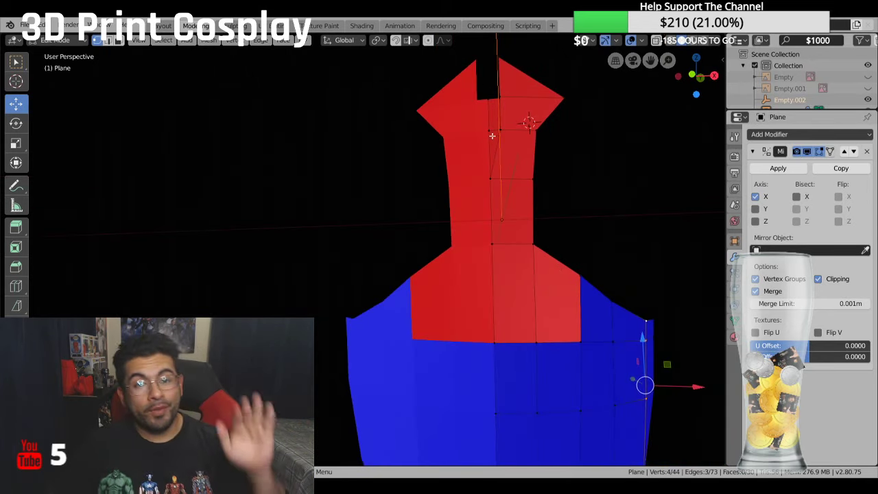
pyautogui.moveTo(492, 137); pyautogui.dragTo(494, 167, button='middle')
# Step: Select the red neck faces running up the mask's column
pyautogui.hotkey('alt', 'a')
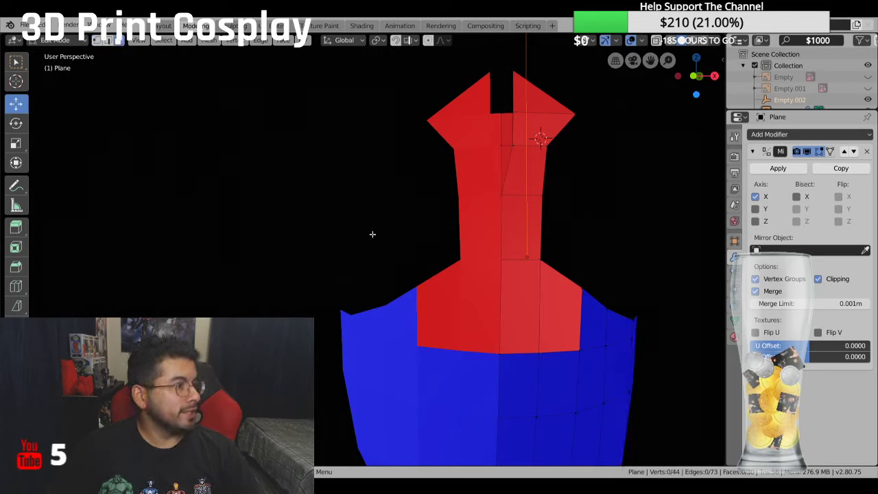
pyautogui.click(541, 285)
pyautogui.keyDown('ctrl'); pyautogui.click(507, 246); pyautogui.keyUp('ctrl')
pyautogui.keyDown('ctrl'); pyautogui.click(507, 205); pyautogui.keyUp('ctrl')
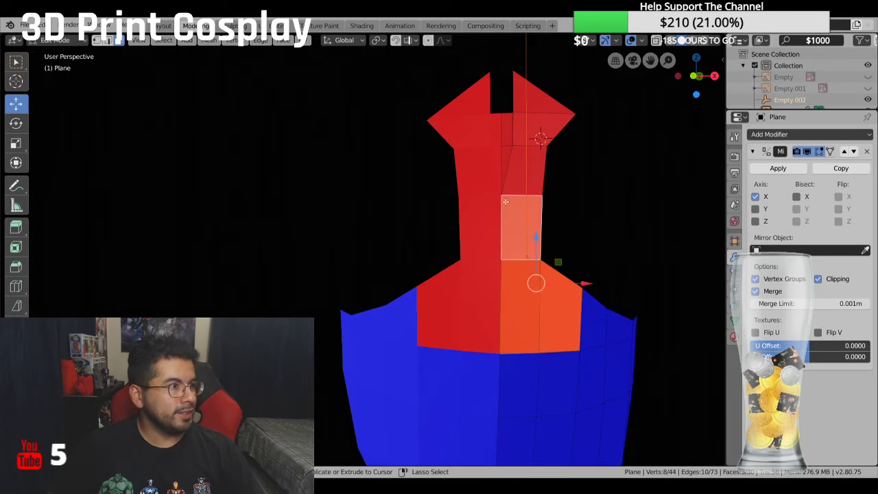
pyautogui.keyDown('ctrl'); pyautogui.click(508, 164); pyautogui.keyUp('ctrl')
pyautogui.keyDown('ctrl'); pyautogui.click(505, 147); pyautogui.keyUp('ctrl')
pyautogui.keyDown('ctrl'); pyautogui.click(506, 131); pyautogui.keyUp('ctrl')
pyautogui.keyDown('ctrl'); pyautogui.click(523, 121); pyautogui.keyUp('ctrl')
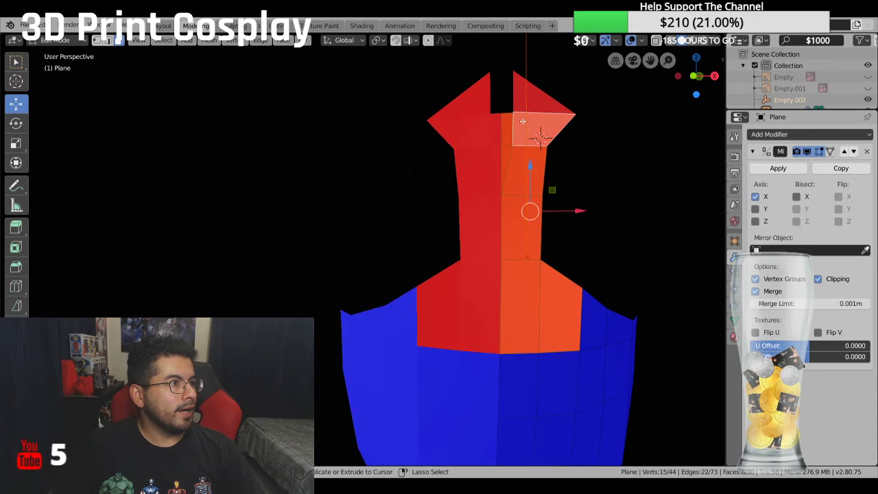
pyautogui.keyDown('ctrl'); pyautogui.click(534, 98); pyautogui.keyUp('ctrl')
pyautogui.moveTo(534, 97); pyautogui.dragTo(571, 150, button='middle')
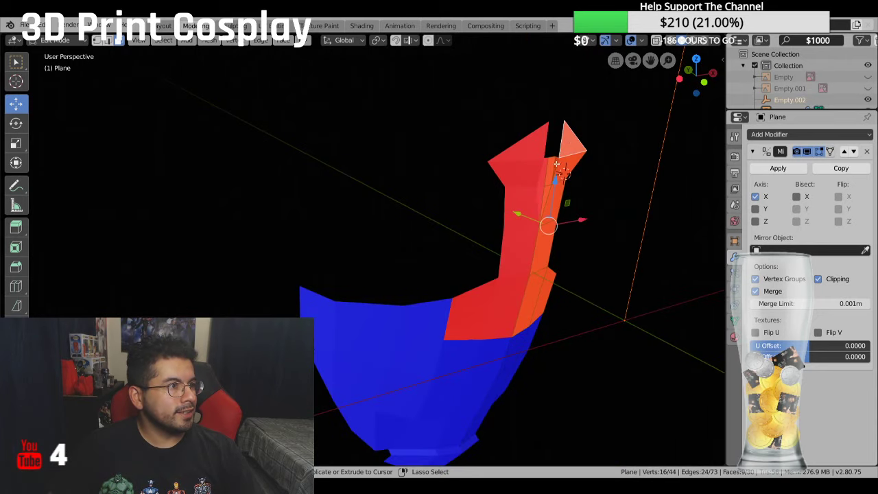
pyautogui.keyDown('shift'); pyautogui.click(556, 160); pyautogui.keyUp('shift')
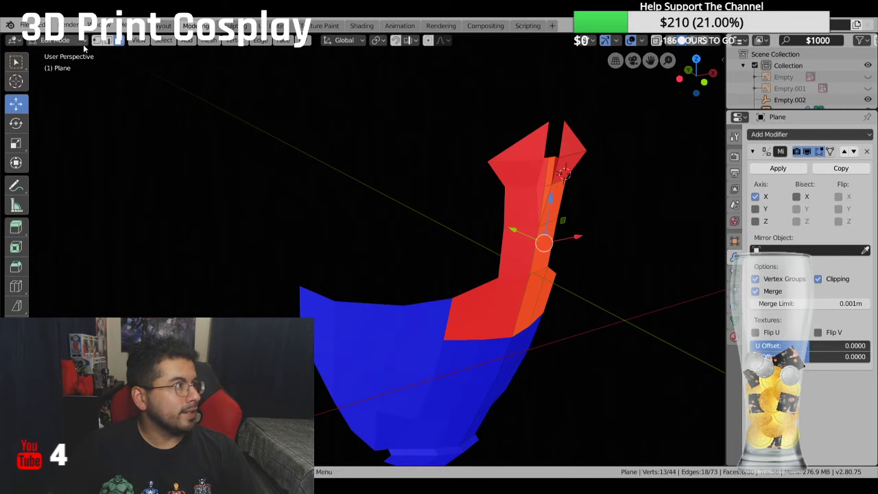
# Step: Refine the selection to cover all red column faces, including the top triangle, excluding the sliver
pyautogui.click(16, 62)
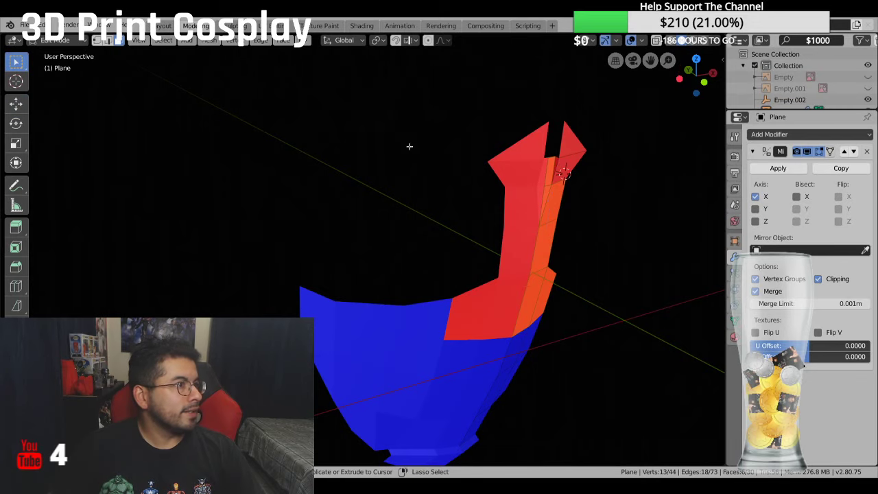
pyautogui.moveTo(574, 148); pyautogui.dragTo(555, 161, button='middle')
pyautogui.click(570, 143)
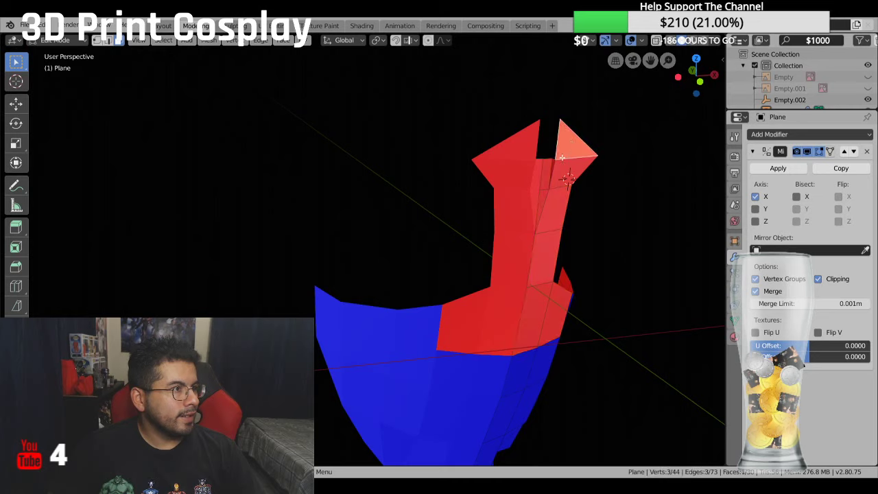
pyautogui.click(573, 162)
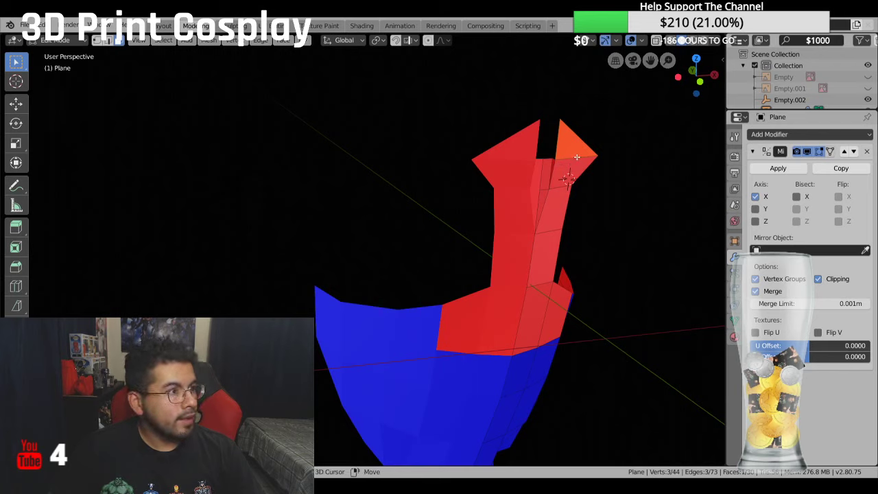
pyautogui.keyDown('shift'); pyautogui.click(565, 164); pyautogui.keyUp('shift')
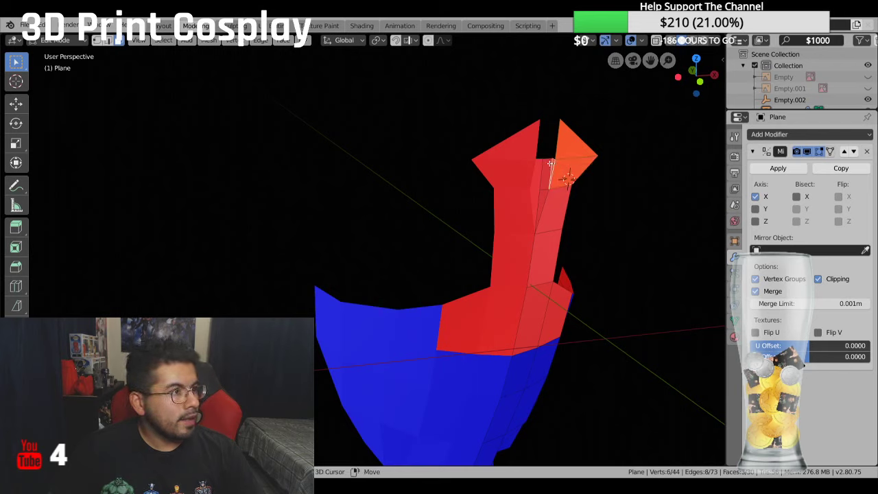
pyautogui.keyDown('shift'); pyautogui.click(547, 177); pyautogui.keyUp('shift')
pyautogui.keyDown('shift'); pyautogui.click(551, 209); pyautogui.keyUp('shift')
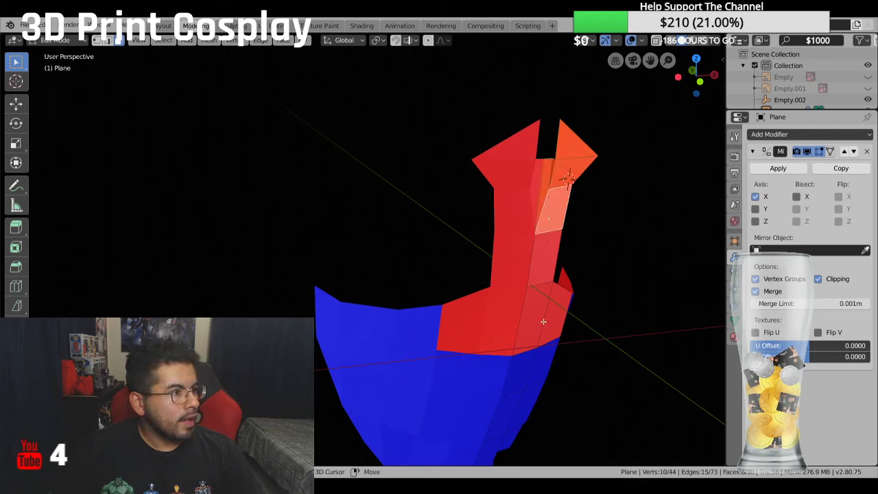
pyautogui.keyDown('shift'); pyautogui.click(543, 321); pyautogui.keyUp('shift')
pyautogui.keyDown('shift'); pyautogui.click(532, 318); pyautogui.keyUp('shift')
pyautogui.keyDown('shift'); pyautogui.click(549, 256); pyautogui.keyUp('shift')
pyautogui.moveTo(549, 257); pyautogui.dragTo(570, 250, button='middle')
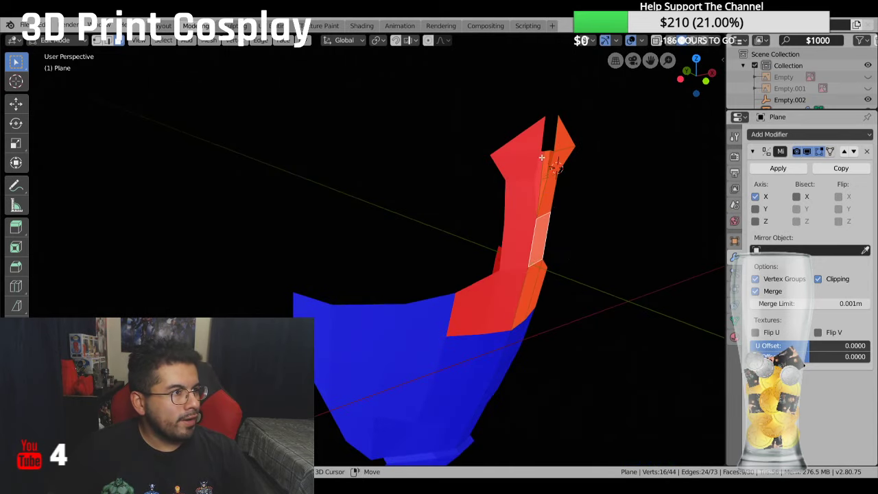
pyautogui.keyDown('shift'); pyautogui.click(553, 154); pyautogui.keyUp('shift')
pyautogui.keyDown('shift'); pyautogui.click(552, 153); pyautogui.keyUp('shift')
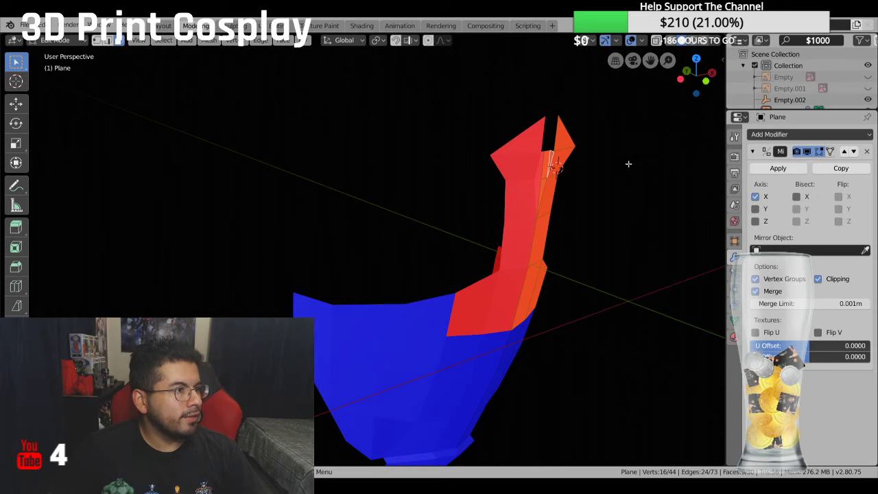
pyautogui.moveTo(627, 163); pyautogui.dragTo(581, 144, button='middle')
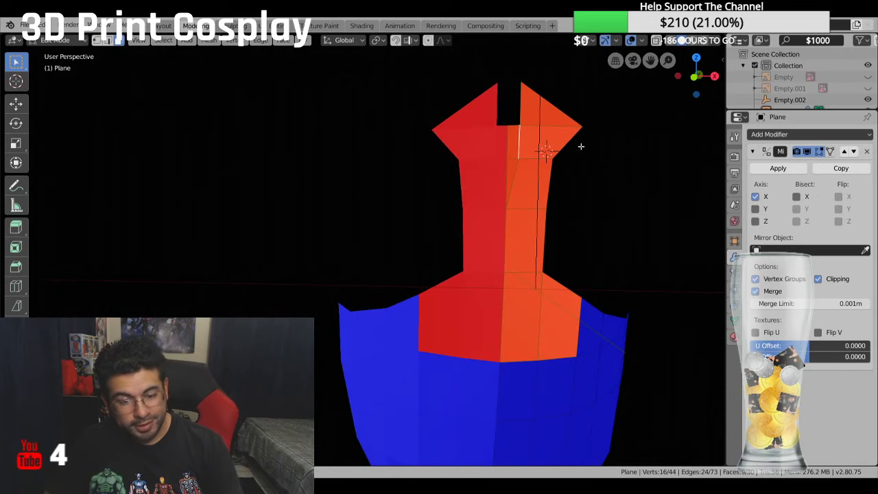
# Step: Flip the normals of the selected faces with Alt+N, deselect, and inspect from behind
pyautogui.hotkey('alt', 'n')
pyautogui.click(581, 146)
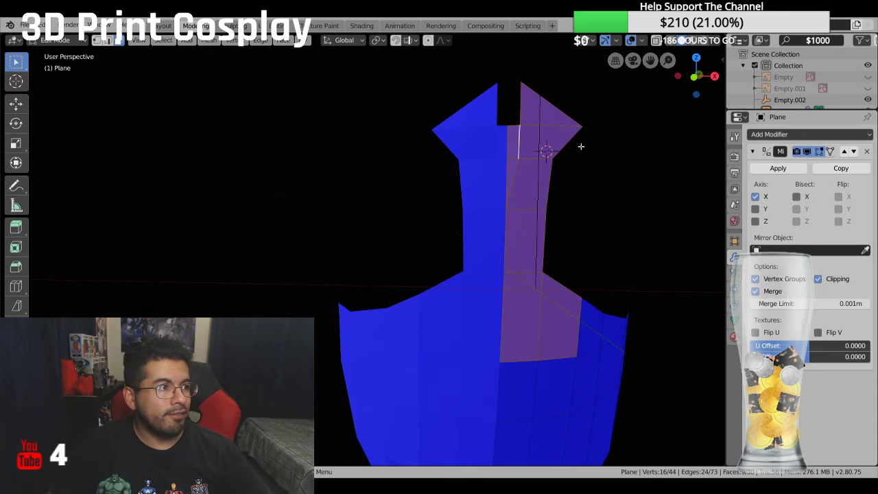
pyautogui.hotkey('alt', 'a')
pyautogui.press('KP_4')
pyautogui.press('KP_4')
pyautogui.press('KP_4')
pyautogui.press('KP_4')
pyautogui.press('KP_4')
pyautogui.press('KP_4')
pyautogui.press('KP_4')
pyautogui.press('KP_4')
pyautogui.press('KP_4')
pyautogui.press('KP_4')
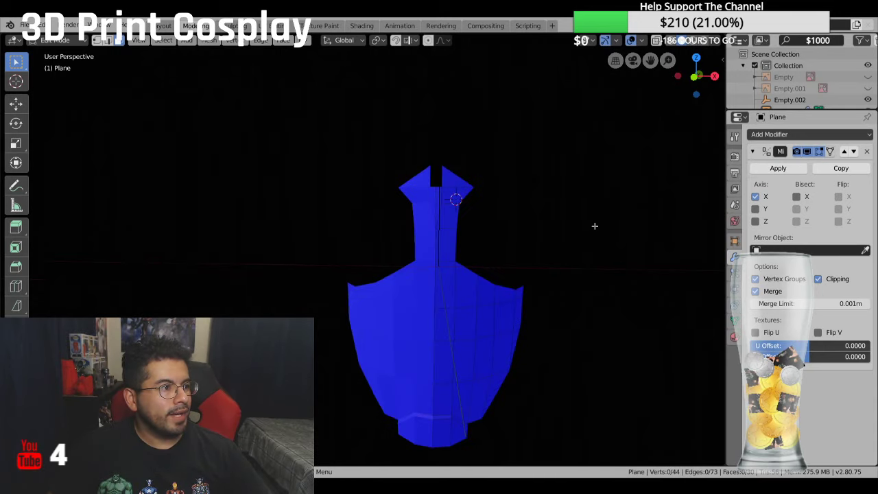
pyautogui.moveTo(455, 230); pyautogui.dragTo(569, 243, button='middle')
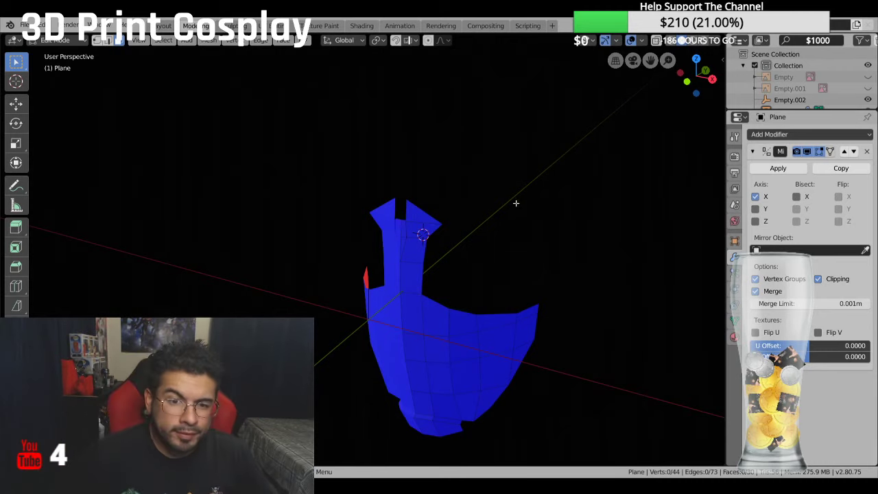
# Step: Turn off the Face Orientation overlay and unhide the first reference image
pyautogui.moveTo(515, 201); pyautogui.dragTo(538, 195, button='middle')
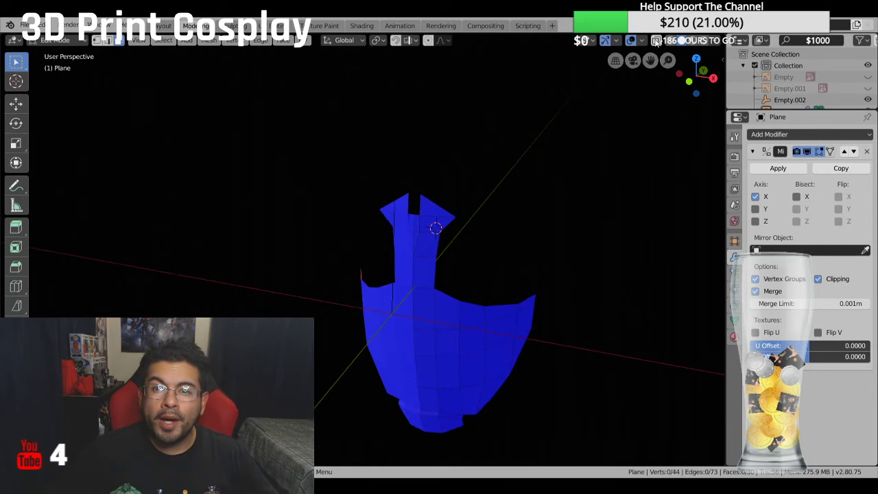
pyautogui.click(642, 42)
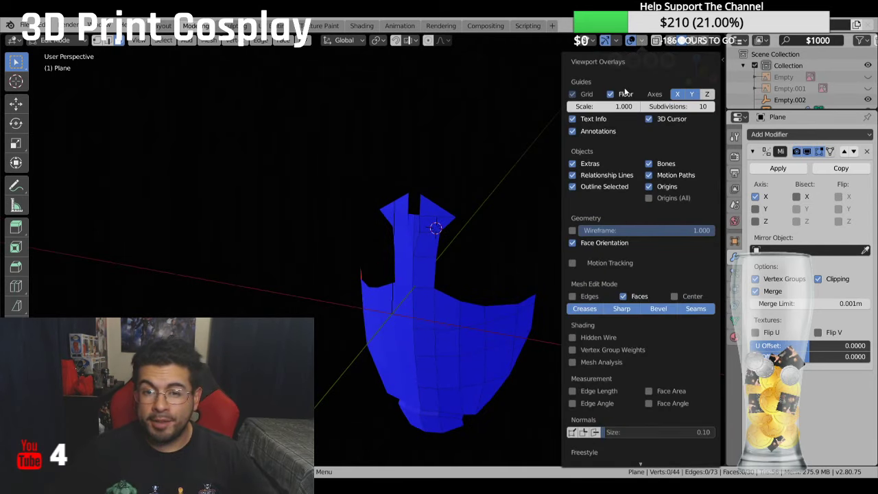
pyautogui.click(573, 243)
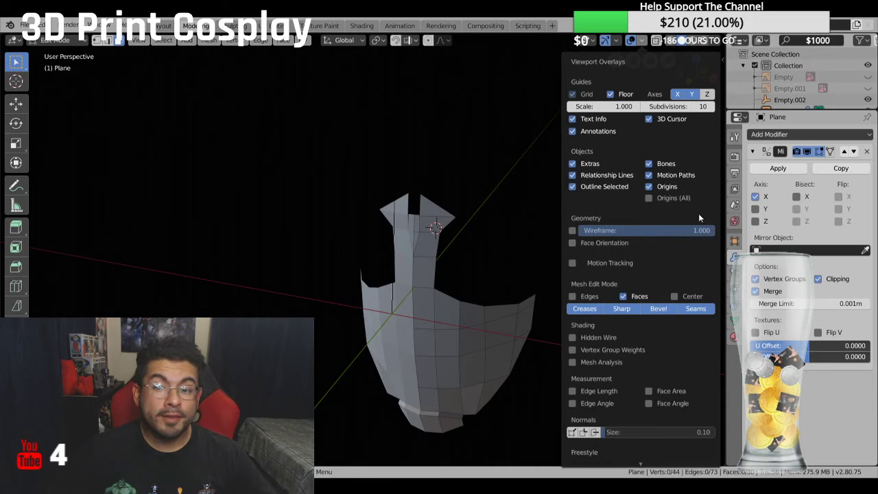
pyautogui.click(867, 77)
# Step: Unhide the second reference image and centre the mask in front view
pyautogui.click(868, 88)
pyautogui.press('KP_1')
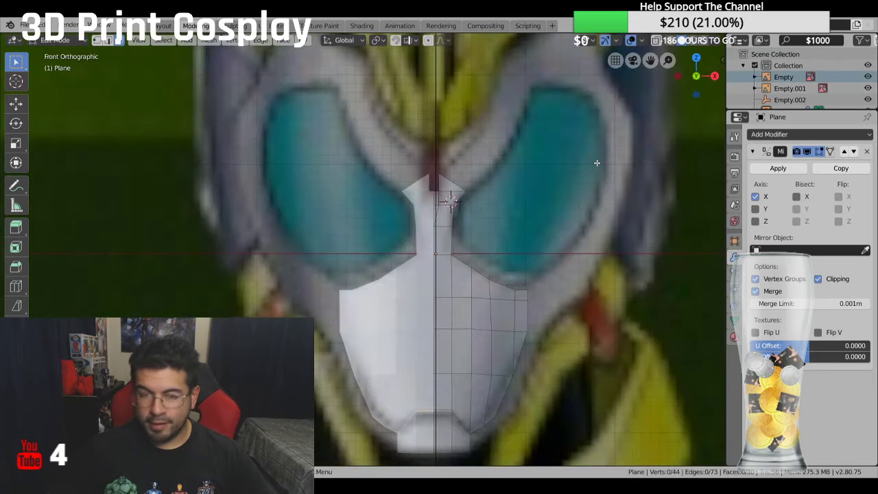
pyautogui.scroll(2, 597, 162)
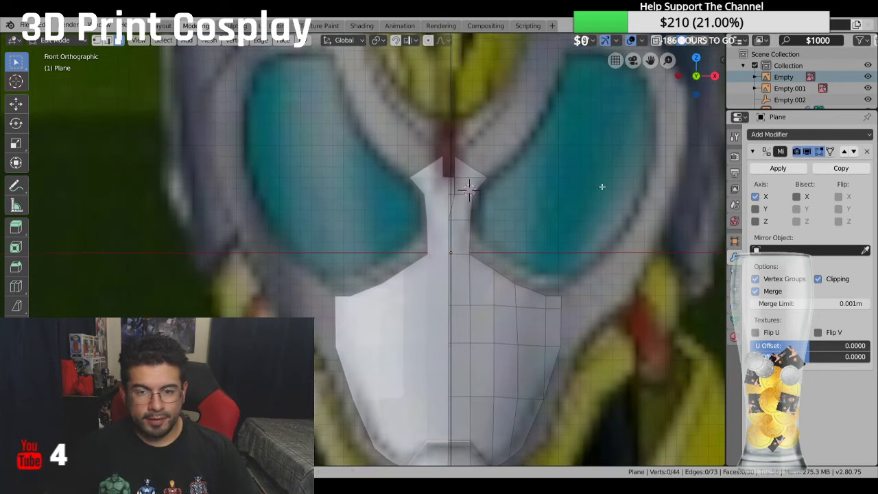
pyautogui.keyDown('shift'); pyautogui.moveTo(600, 186); pyautogui.dragTo(579, 63, button='middle'); pyautogui.keyUp('shift')
pyautogui.keyDown('shift'); pyautogui.moveTo(532, 155); pyautogui.dragTo(494, 235, button='middle'); pyautogui.keyUp('shift')
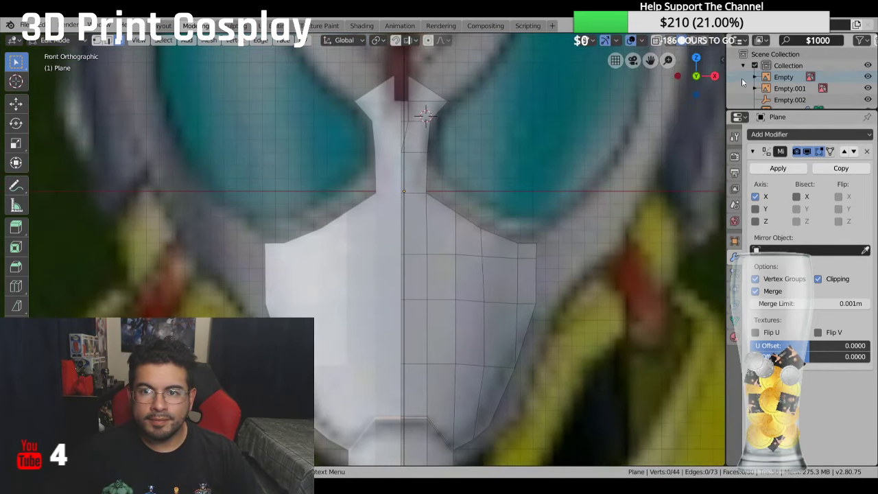
# Step: Set the viewport shading background colour to mid grey, value 0.517
pyautogui.click(715, 42)
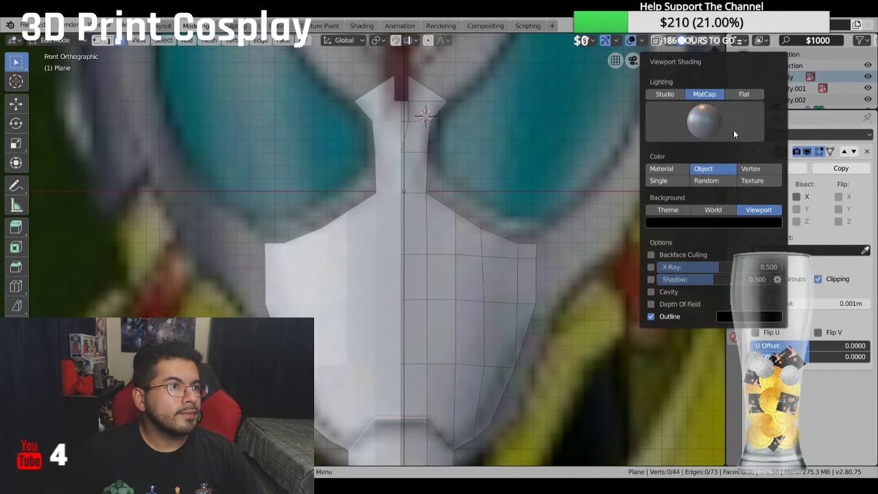
pyautogui.click(756, 222)
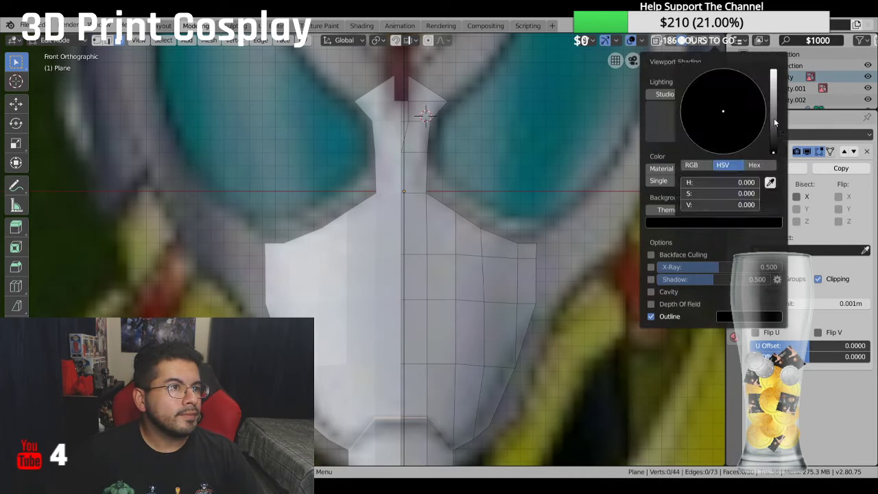
pyautogui.moveTo(774, 152); pyautogui.dragTo(773, 109)
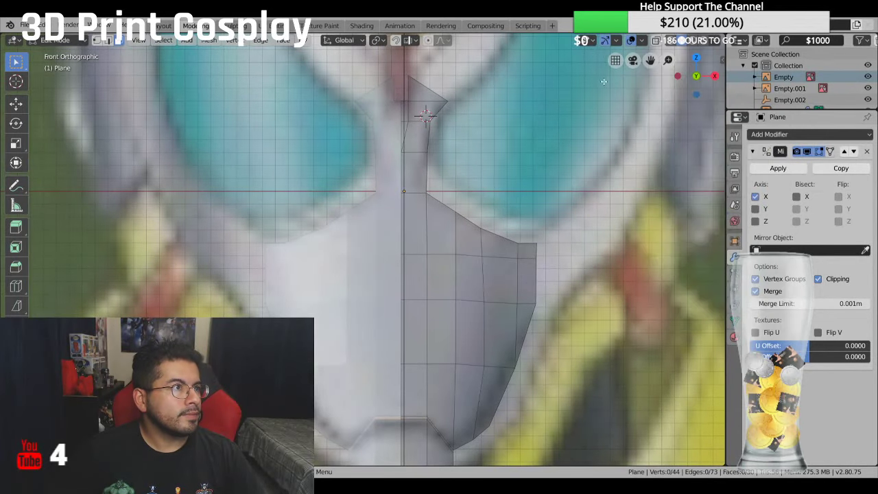
pyautogui.scroll(-2, 506, 302)
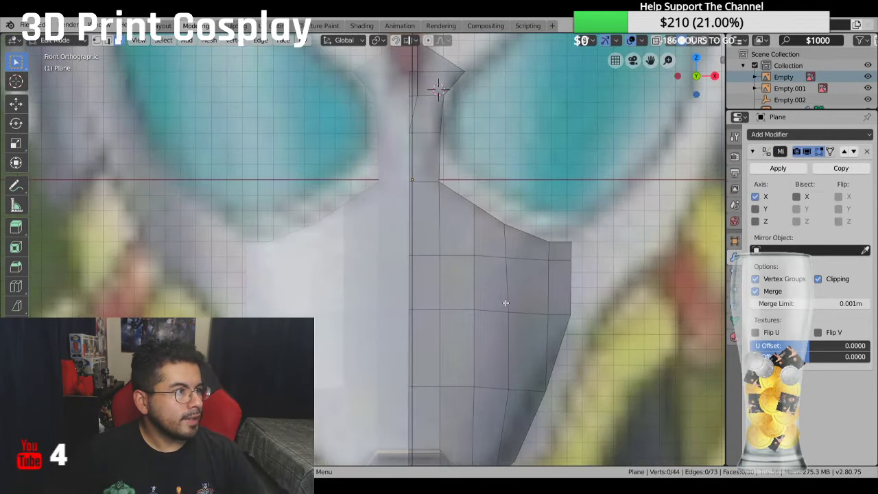
pyautogui.scroll(2, 478, 256)
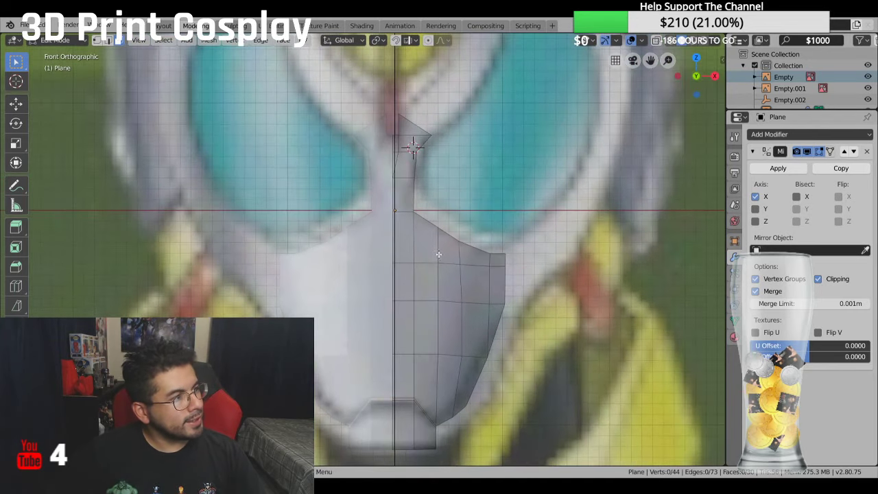
# Step: Move the cheek panel's upper edge and its vertices up to match the reference
pyautogui.click(442, 224)
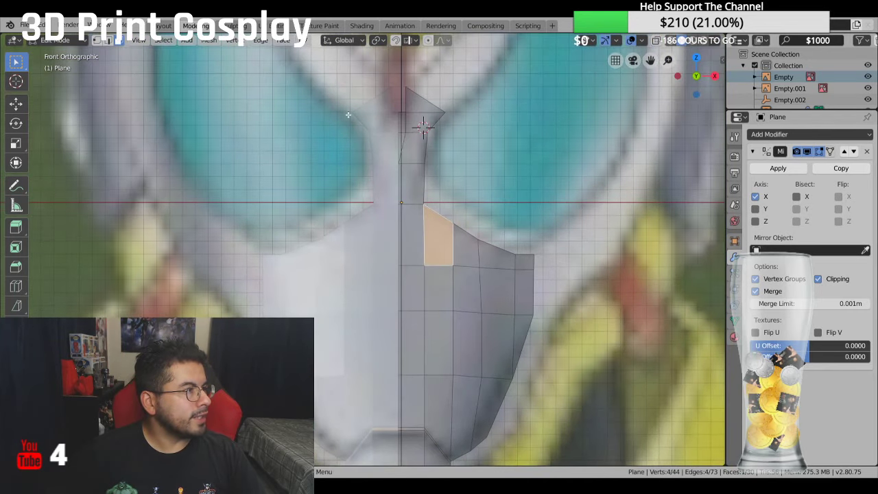
pyautogui.press('1')
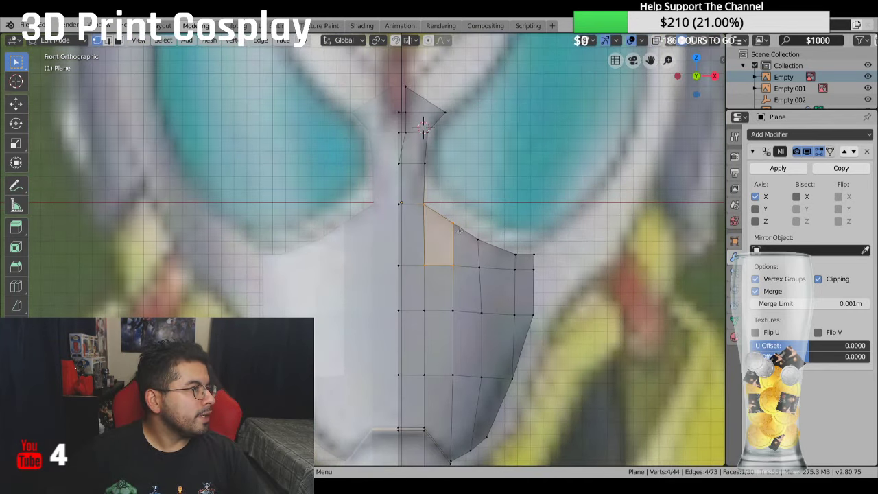
pyautogui.keyDown('ctrl'); pyautogui.moveTo(426, 203); pyautogui.dragTo(466, 243); pyautogui.keyUp('ctrl')
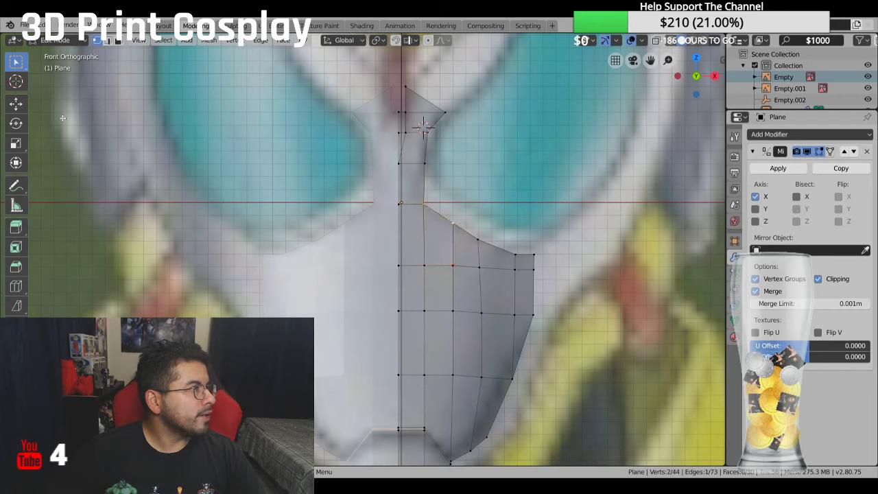
pyautogui.click(20, 105)
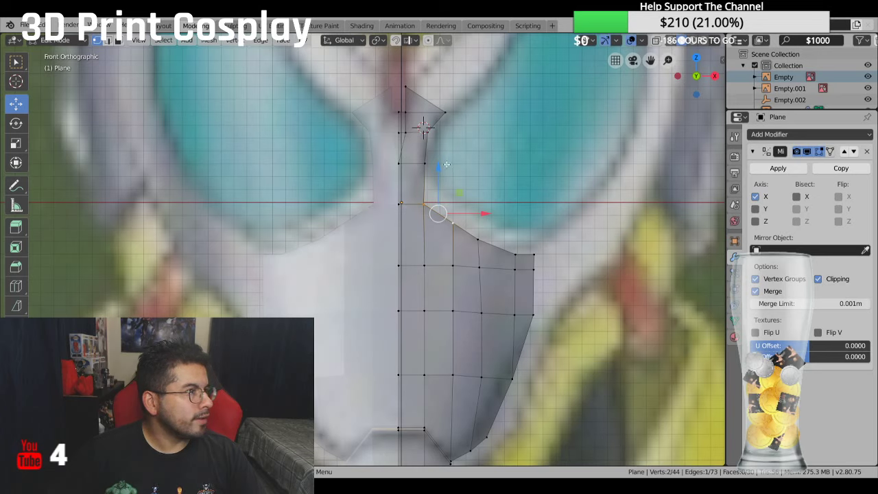
pyautogui.moveTo(439, 167); pyautogui.dragTo(438, 163)
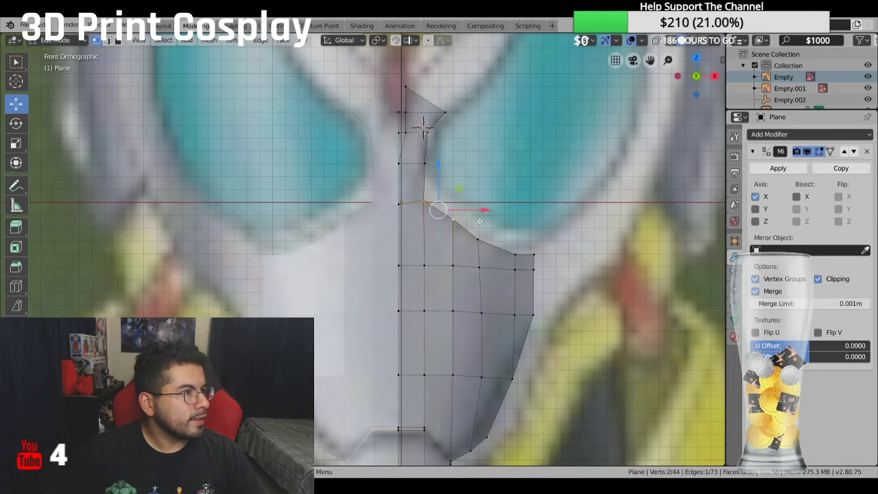
pyautogui.click(478, 237)
pyautogui.moveTo(476, 193); pyautogui.dragTo(475, 190)
pyautogui.click(397, 204)
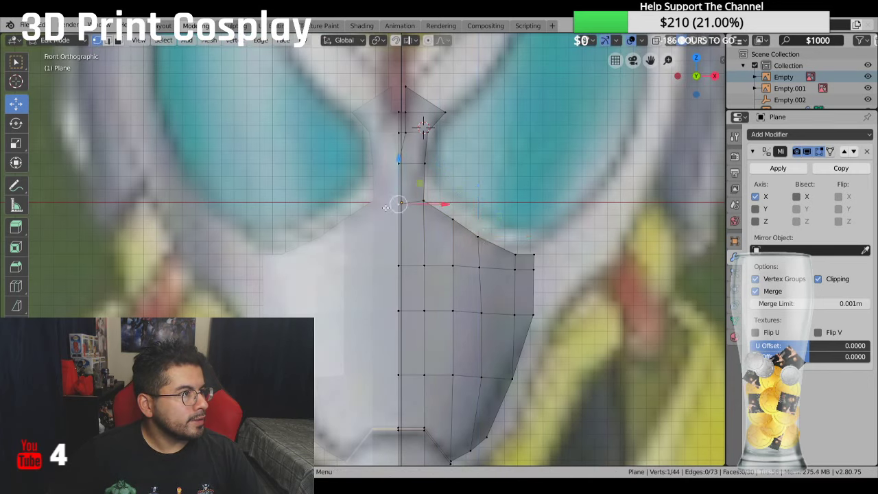
pyautogui.moveTo(399, 168); pyautogui.dragTo(408, 166)
# Step: Adjust the remaining cheek-edge and corner vertices to follow the reference outline
pyautogui.click(520, 255)
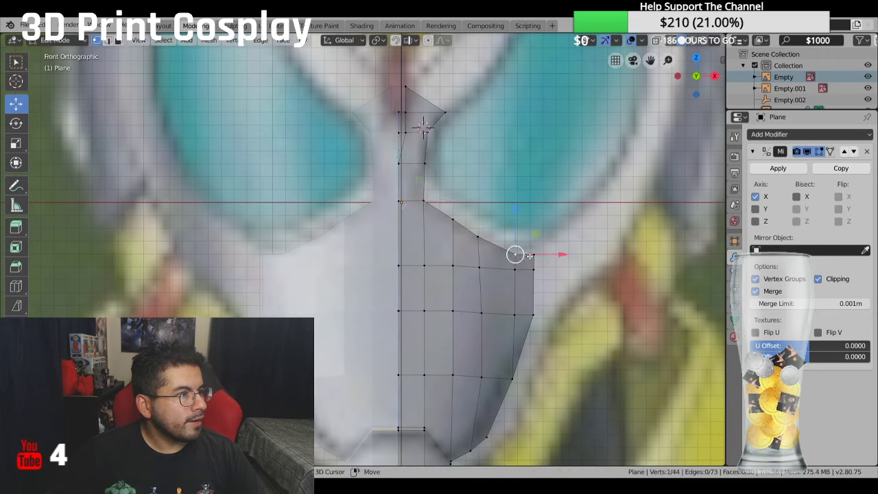
pyautogui.keyDown('shift'); pyautogui.click(540, 263); pyautogui.keyUp('shift')
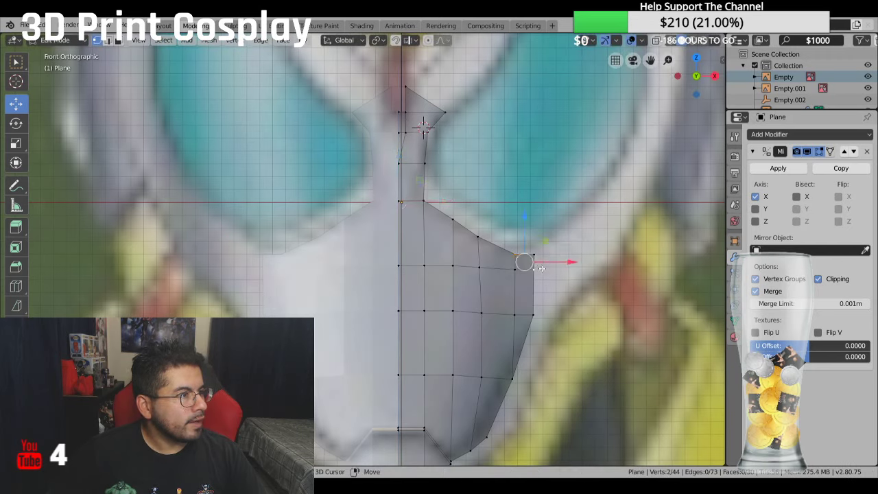
pyautogui.click(519, 253)
pyautogui.keyDown('shift'); pyautogui.click(538, 254); pyautogui.keyUp('shift')
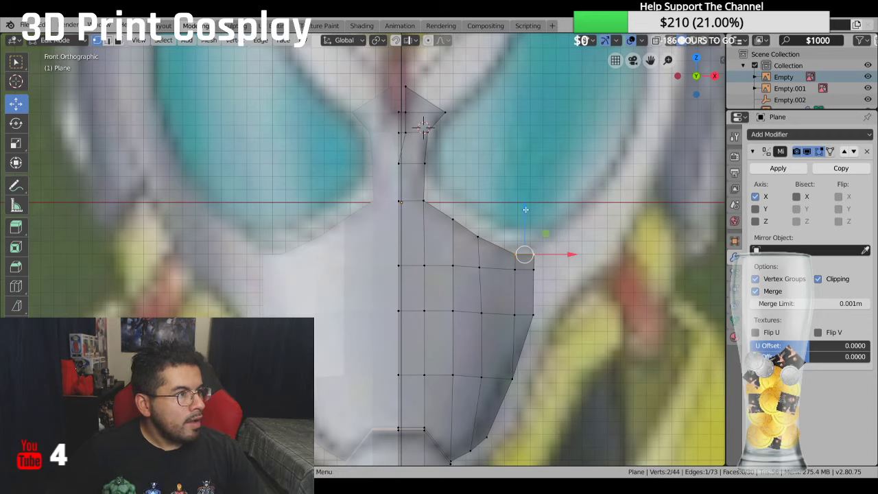
pyautogui.moveTo(525, 209); pyautogui.dragTo(529, 205)
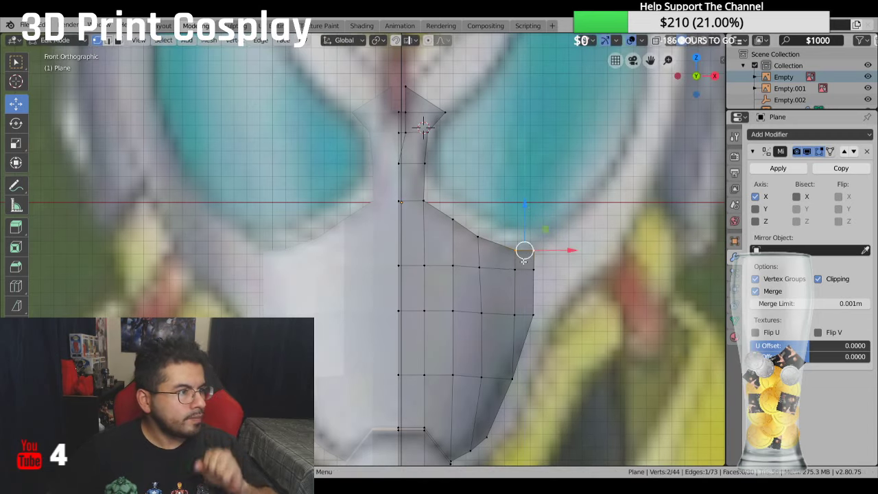
pyautogui.click(483, 380)
pyautogui.moveTo(529, 379); pyautogui.dragTo(527, 380)
pyautogui.click(486, 268)
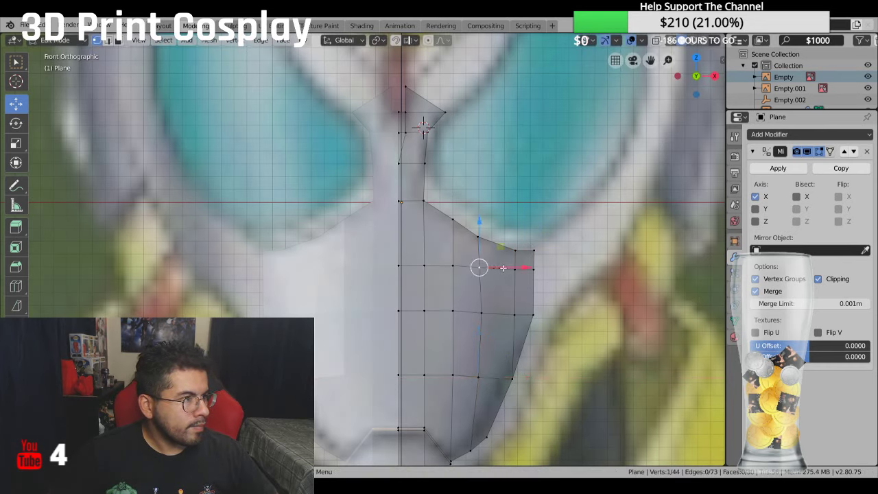
pyautogui.moveTo(506, 268); pyautogui.dragTo(509, 268)
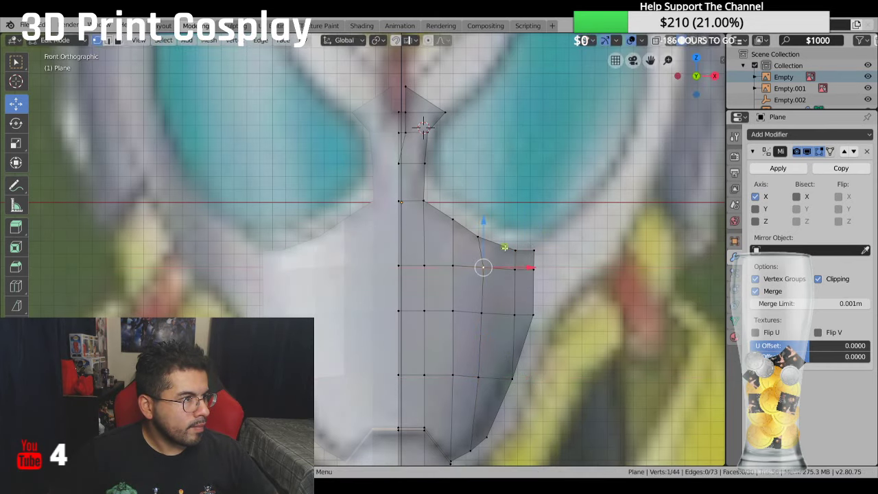
pyautogui.click(479, 236)
pyautogui.moveTo(528, 237); pyautogui.dragTo(533, 236)
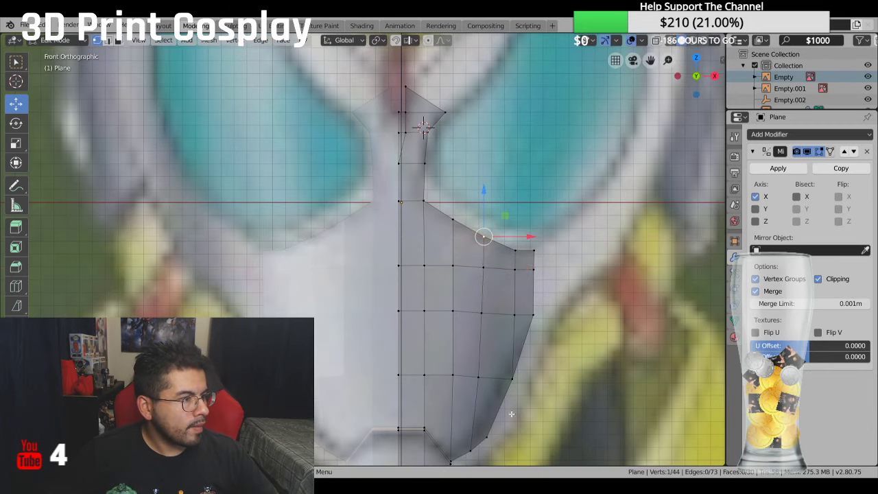
pyautogui.scroll(-2, 489, 451)
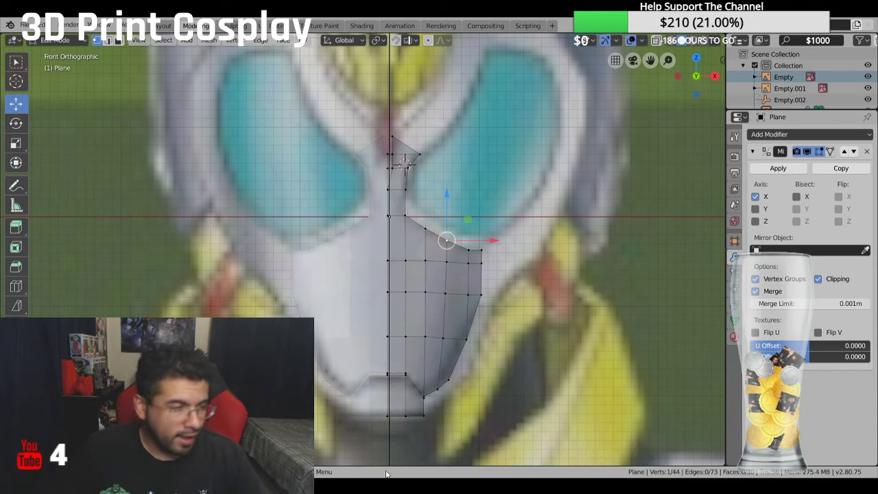
# Step: Zoom in and orbit into a close User Perspective view of the cheek panel
pyautogui.scroll(4, 443, 371)
pyautogui.moveTo(442, 370); pyautogui.dragTo(492, 354, button='middle')
# Step: Reposition the lower cheek-edge vertices, sliding them along Y in right side view
pyautogui.click(471, 364)
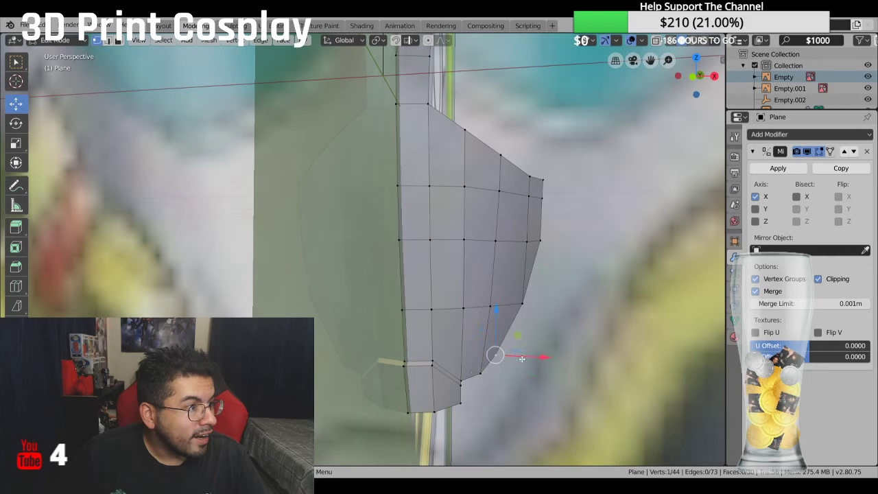
pyautogui.press('g')
pyautogui.click(502, 374)
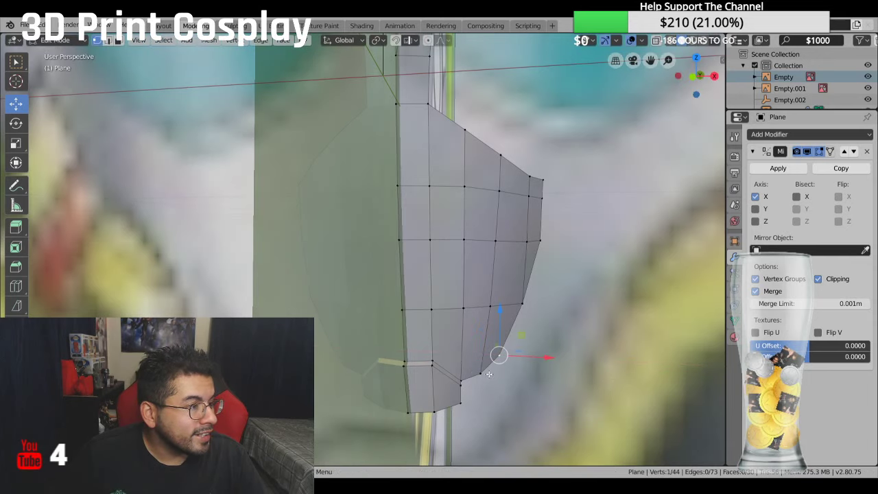
pyautogui.keyDown('shift'); pyautogui.click(484, 374); pyautogui.keyUp('shift')
pyautogui.keyDown('shift'); pyautogui.click(522, 304); pyautogui.keyUp('shift')
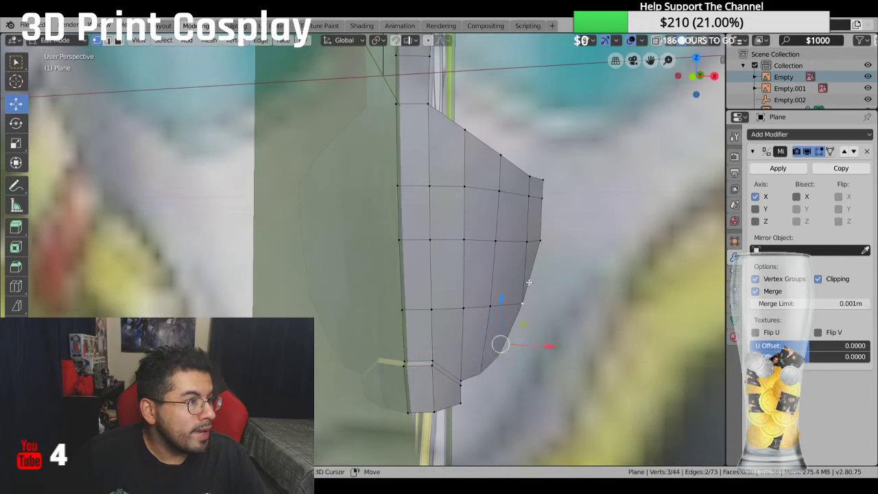
pyautogui.keyDown('shift'); pyautogui.click(540, 241); pyautogui.keyUp('shift')
pyautogui.moveTo(536, 249); pyautogui.dragTo(536, 249, button='middle')
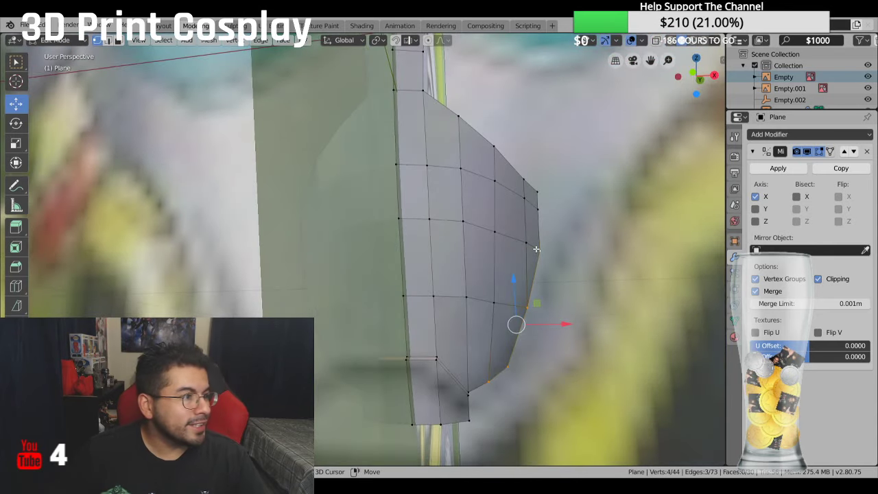
pyautogui.keyDown('shift'); pyautogui.click(543, 253); pyautogui.keyUp('shift')
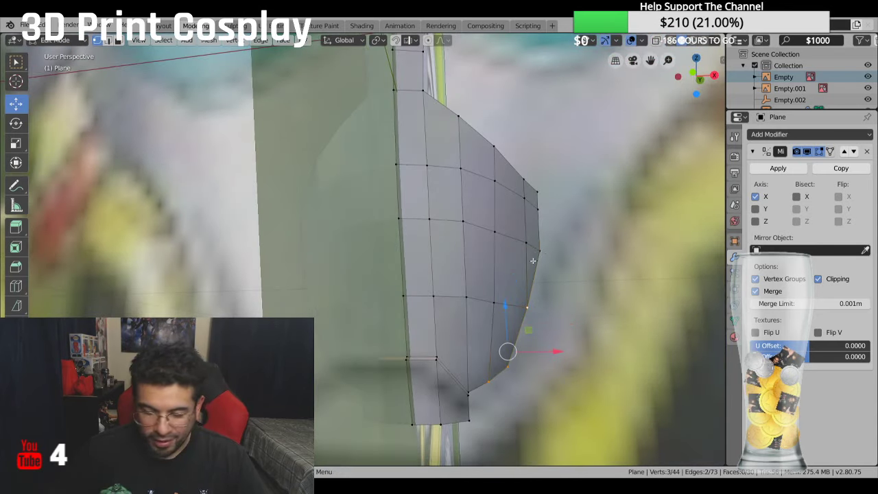
pyautogui.press('KP_3')
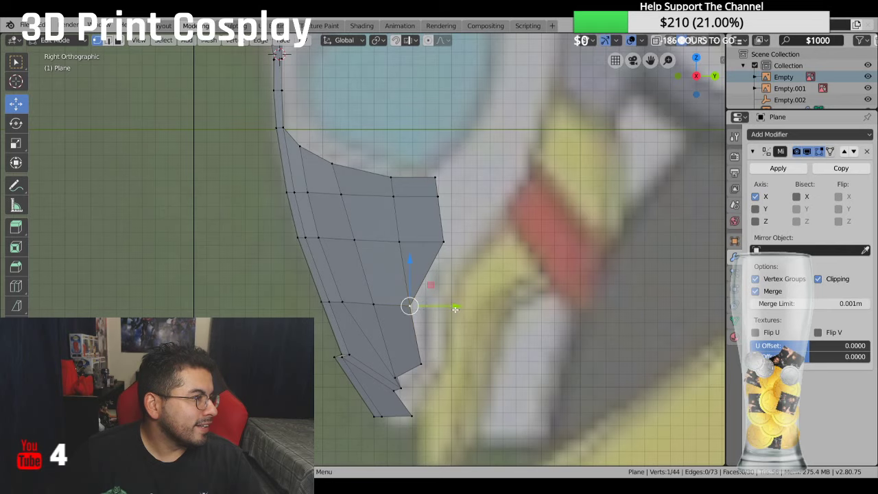
pyautogui.press('g')
pyautogui.press('y')
pyautogui.click(464, 313)
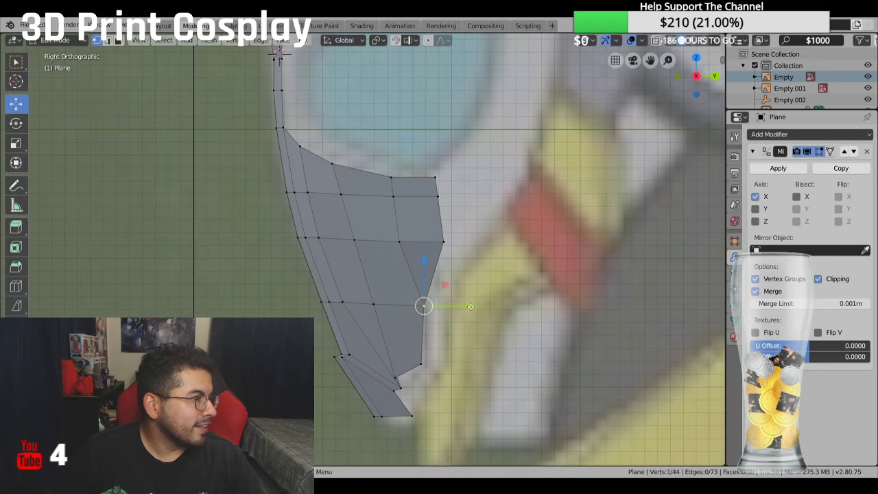
# Step: Extrude a new edge from the two lower chin vertices, constrained to the Y axis
pyautogui.click(398, 378)
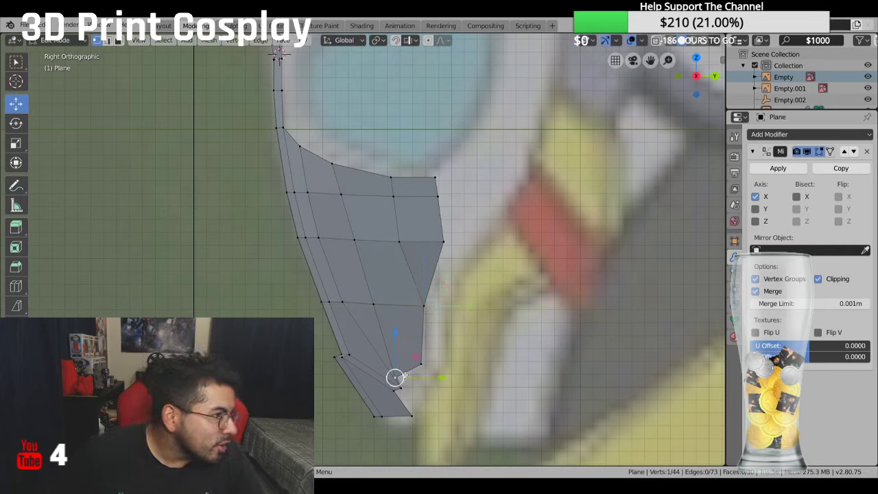
pyautogui.moveTo(451, 375); pyautogui.dragTo(457, 374)
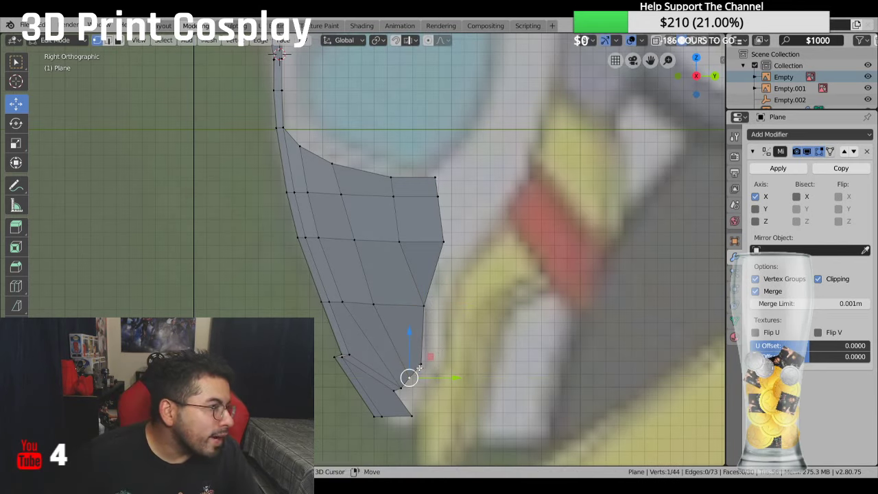
pyautogui.keyDown('shift'); pyautogui.click(427, 305); pyautogui.keyUp('shift')
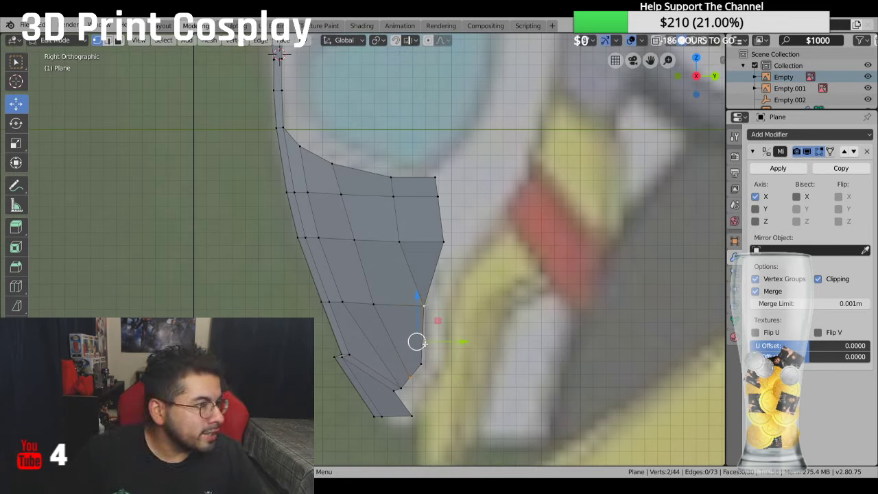
pyautogui.press('f')
pyautogui.press('e')
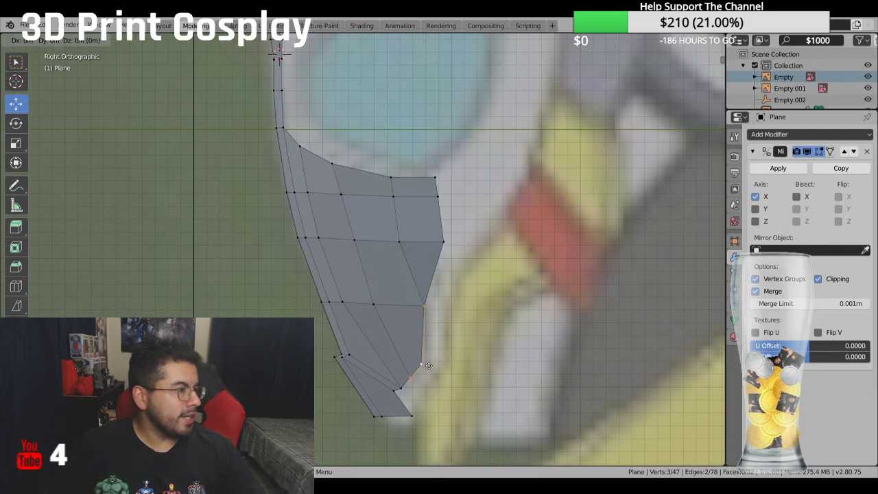
pyautogui.press('z')
pyautogui.press('y')
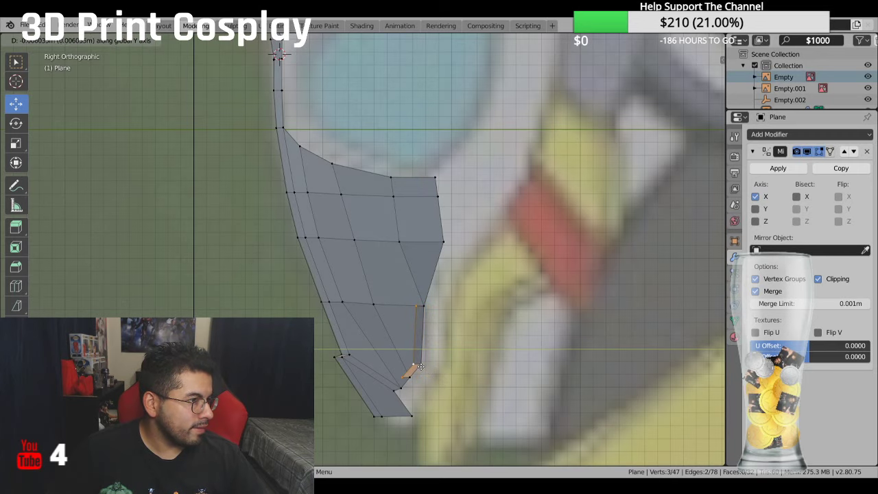
pyautogui.click(421, 367)
pyautogui.moveTo(412, 349); pyautogui.dragTo(474, 343, button='middle')
# Step: Extrude the new edge up along Z and nudge its vertices into place
pyautogui.press('e')
pyautogui.press('z')
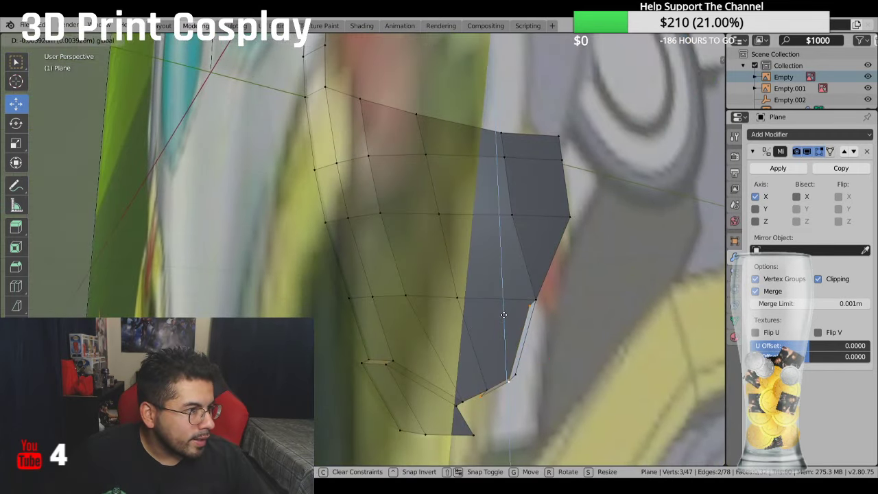
pyautogui.click(505, 319)
pyautogui.moveTo(505, 320); pyautogui.dragTo(524, 374, button='middle')
pyautogui.moveTo(518, 276); pyautogui.dragTo(518, 256, button='middle')
pyautogui.moveTo(551, 280); pyautogui.dragTo(556, 273)
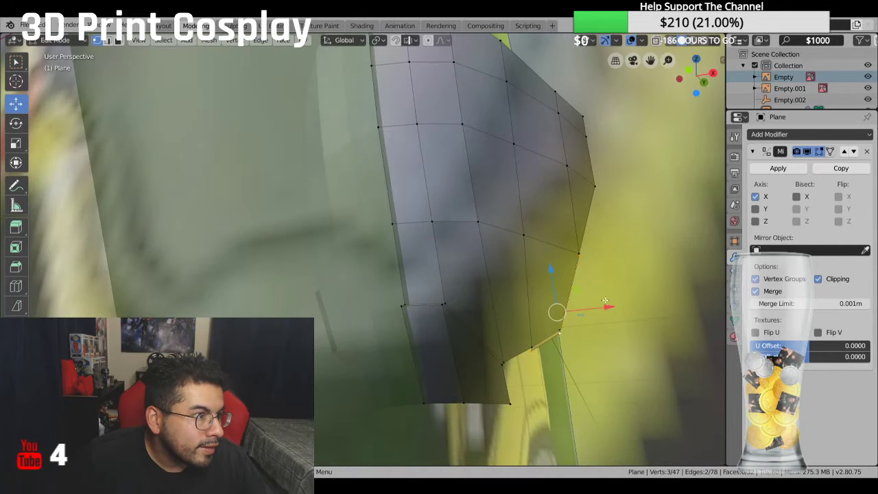
pyautogui.click(561, 333)
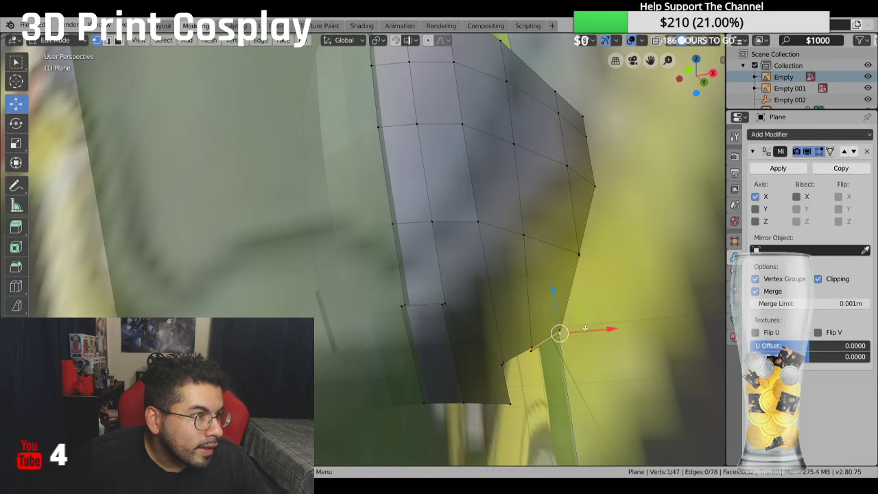
pyautogui.moveTo(617, 329); pyautogui.dragTo(596, 299)
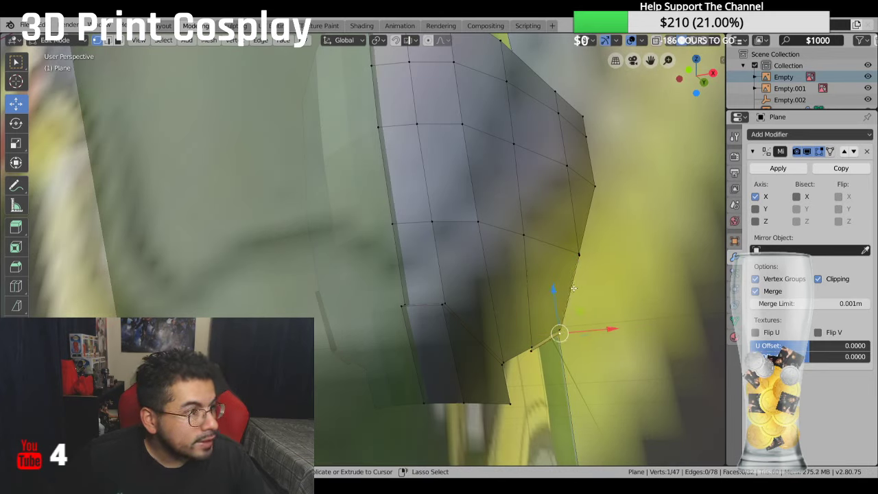
pyautogui.keyDown('shift'); pyautogui.click(580, 255); pyautogui.keyUp('shift')
pyautogui.moveTo(621, 289); pyautogui.dragTo(630, 289)
pyautogui.moveTo(630, 289); pyautogui.dragTo(533, 352, button='middle')
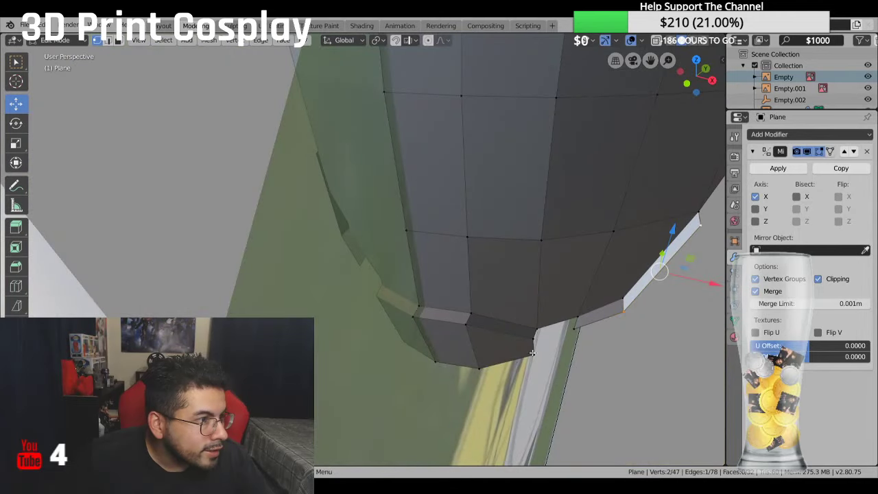
# Step: Fill a new face between four vertices bridging the gap under the chin
pyautogui.click(575, 327)
pyautogui.moveTo(575, 328); pyautogui.dragTo(537, 329)
pyautogui.keyDown('shift'); pyautogui.click(527, 342); pyautogui.keyUp('shift')
pyautogui.keyDown('shift'); pyautogui.click(578, 321); pyautogui.keyUp('shift')
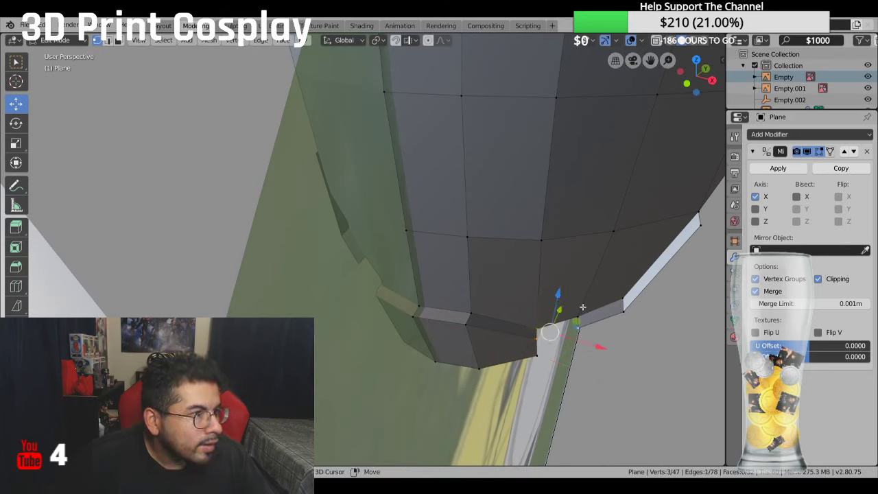
pyautogui.keyDown('shift'); pyautogui.click(582, 317); pyautogui.keyUp('shift')
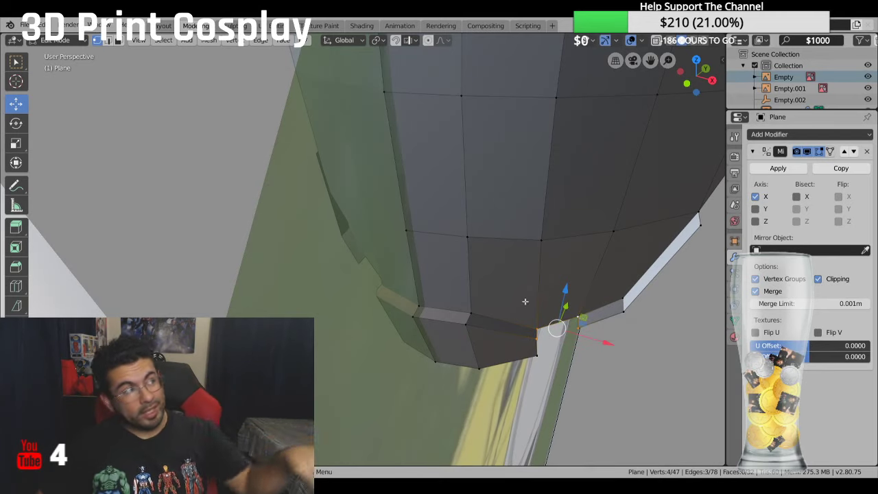
pyautogui.press('f')
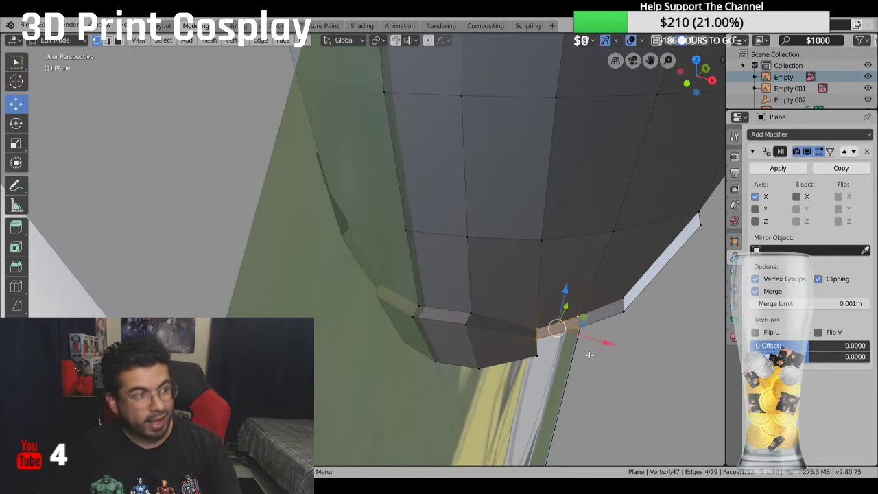
pyautogui.moveTo(590, 355); pyautogui.dragTo(633, 316, button='middle')
pyautogui.scroll(4, 621, 321)
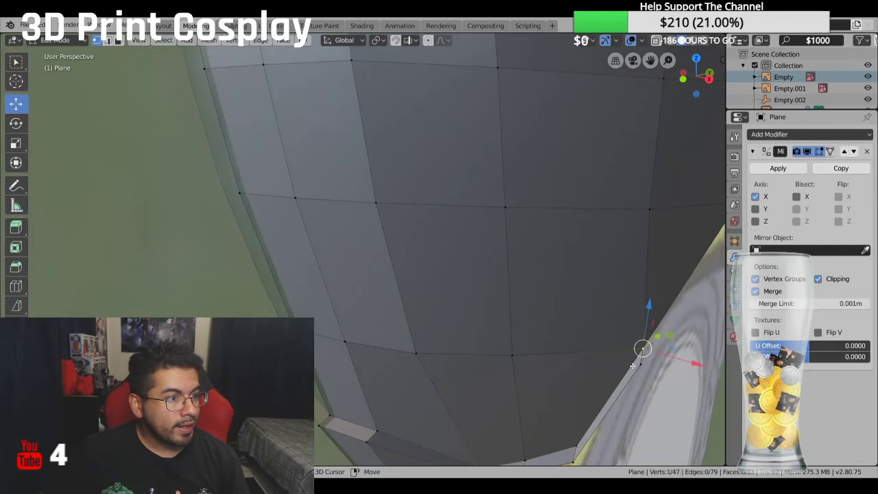
# Step: Connect the two selected jaw vertices with a new edge under the chin
pyautogui.keyDown('shift'); pyautogui.moveTo(639, 345); pyautogui.dragTo(521, 368, button='middle'); pyautogui.keyUp('shift')
pyautogui.keyDown('shift'); pyautogui.click(620, 214); pyautogui.keyUp('shift')
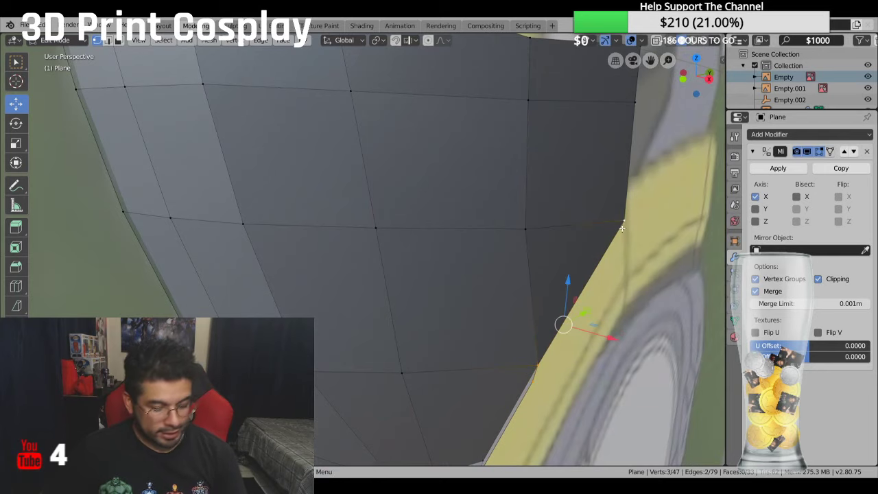
pyautogui.press('f')
pyautogui.moveTo(623, 228); pyautogui.dragTo(525, 243, button='middle')
# Step: Nudge the jaw-edge and lower chin vertices along X, Y and Z to refine the underside
pyautogui.click(542, 197)
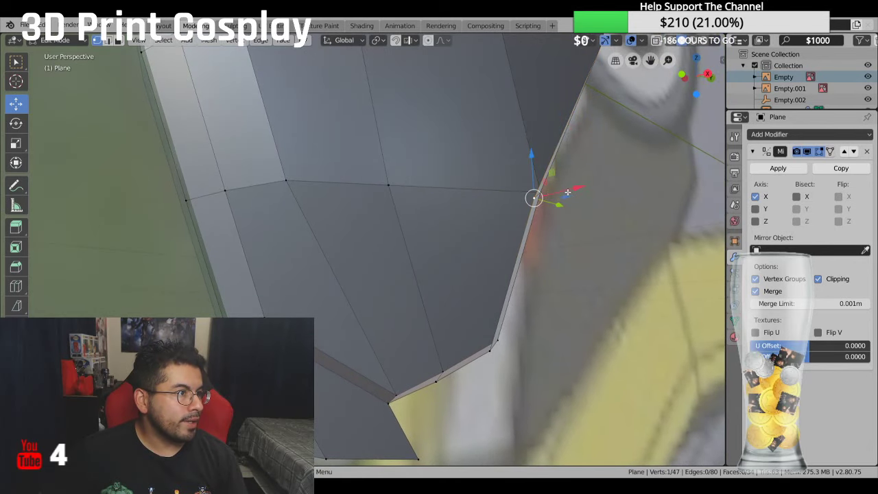
pyautogui.moveTo(563, 205); pyautogui.dragTo(541, 262)
pyautogui.moveTo(526, 303); pyautogui.dragTo(563, 286, button='middle')
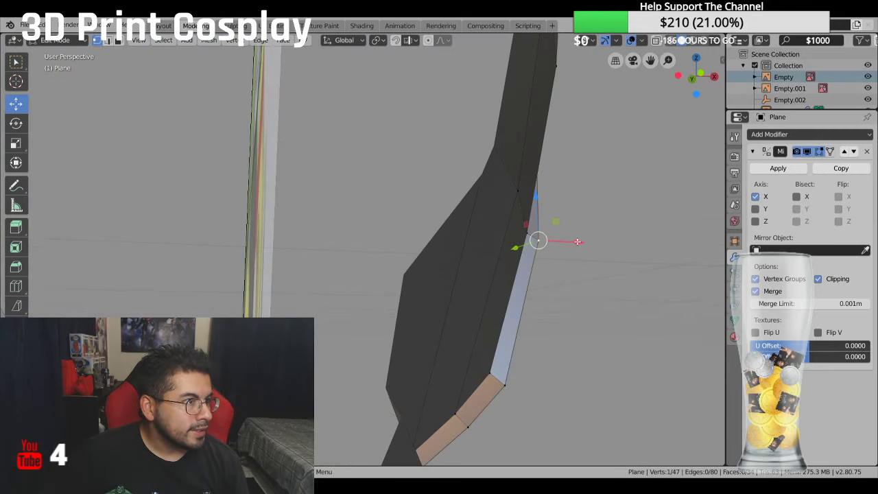
pyautogui.moveTo(577, 242); pyautogui.dragTo(569, 244)
pyautogui.click(503, 388)
pyautogui.moveTo(537, 387); pyautogui.dragTo(532, 383)
pyautogui.moveTo(498, 336); pyautogui.dragTo(499, 332)
pyautogui.click(472, 427)
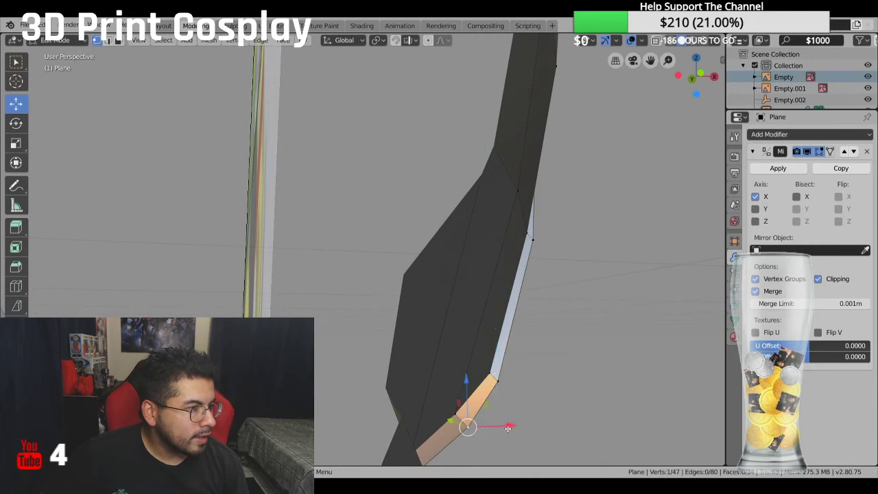
pyautogui.moveTo(465, 379); pyautogui.dragTo(465, 375)
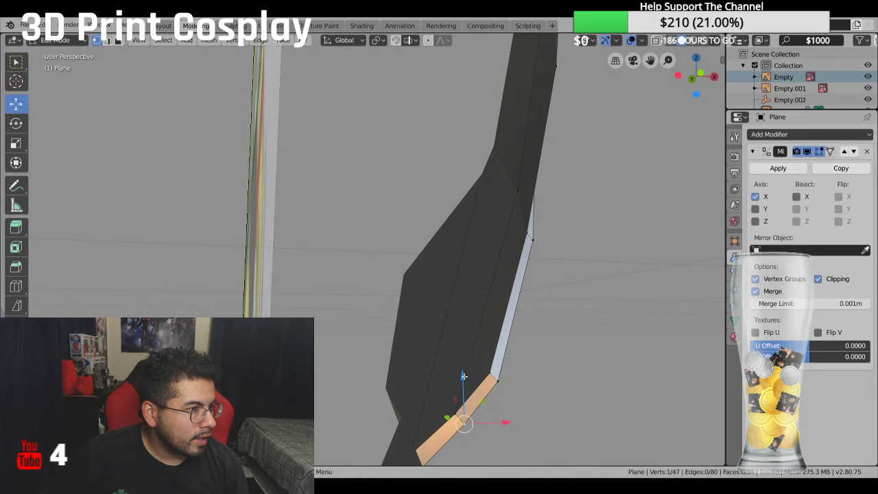
pyautogui.moveTo(465, 374); pyautogui.dragTo(354, 388, button='middle')
pyautogui.scroll(2, 352, 377)
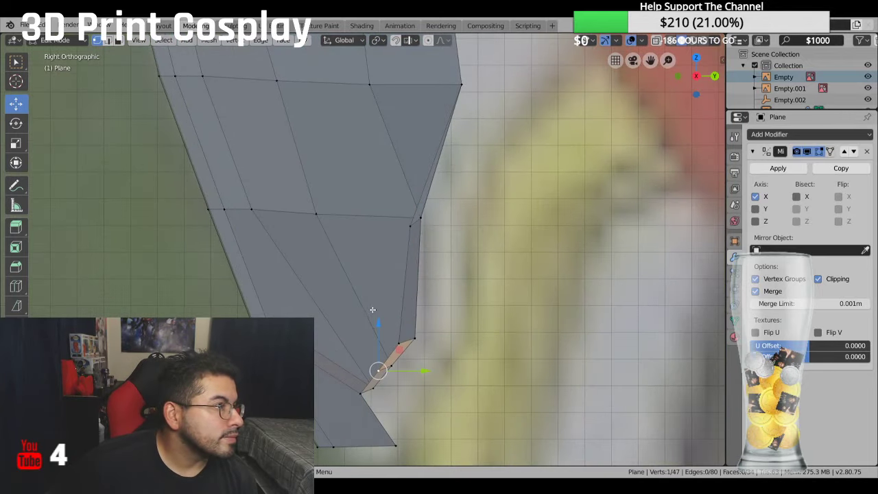
# Step: Shift the jaw outline vertices forward along Y onto the side reference outline
pyautogui.click(413, 228)
pyautogui.moveTo(454, 226); pyautogui.dragTo(463, 225)
pyautogui.click(400, 345)
pyautogui.moveTo(443, 343); pyautogui.dragTo(460, 342)
pyautogui.click(382, 375)
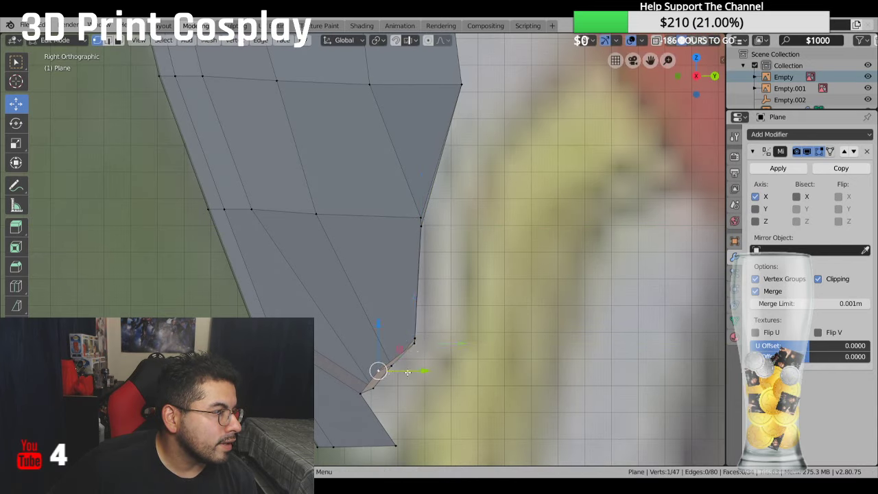
pyautogui.moveTo(413, 375)
pyautogui.mouseDown()
pyautogui.moveTo(429, 374)
pyautogui.moveTo(414, 390)
pyautogui.mouseUp()
pyautogui.click(361, 394)
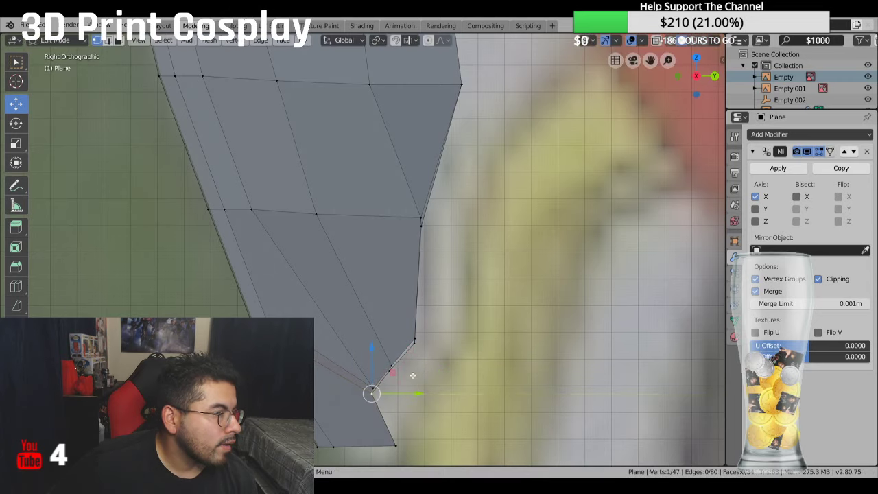
# Step: Raise the jaw corner vertex along Z and adjust the lower jaw vertex's height
pyautogui.click(421, 219)
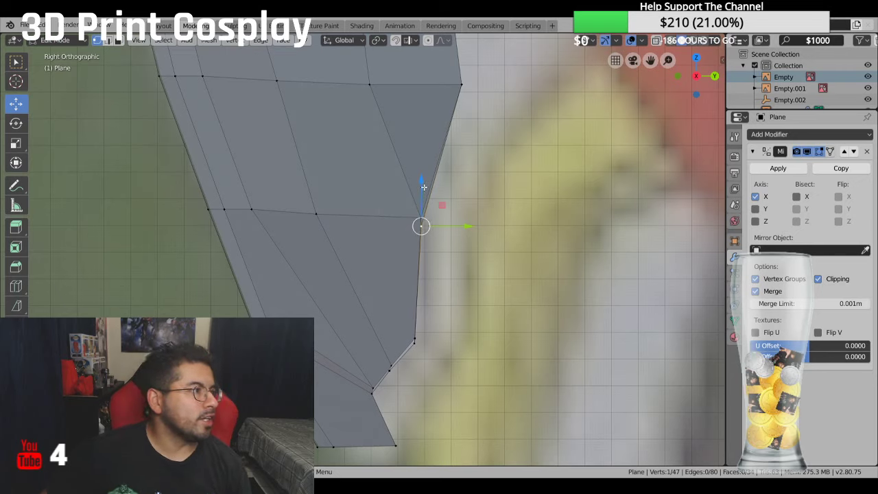
pyautogui.moveTo(422, 187); pyautogui.dragTo(427, 181)
pyautogui.moveTo(449, 219); pyautogui.dragTo(471, 226)
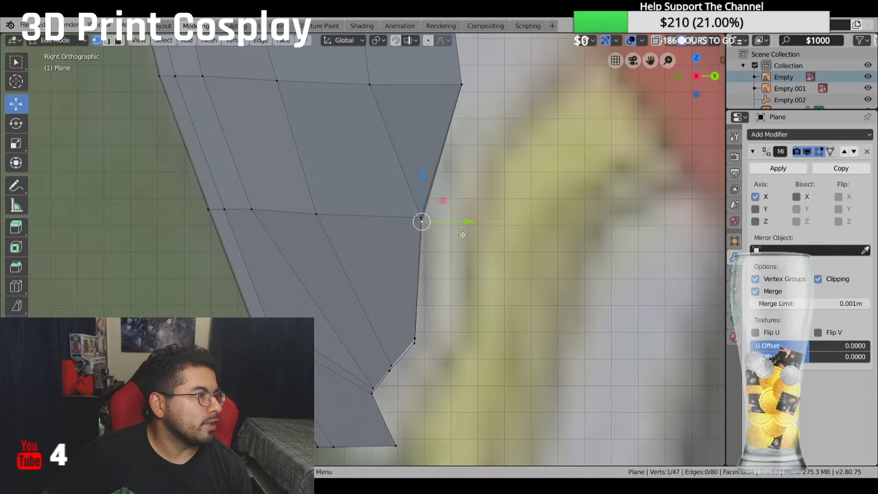
pyautogui.click(416, 341)
pyautogui.moveTo(415, 291); pyautogui.dragTo(416, 291)
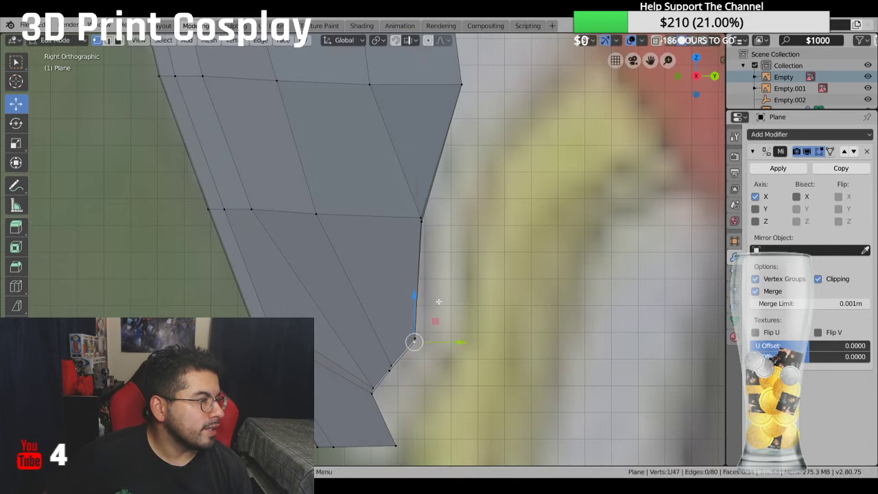
pyautogui.moveTo(415, 291); pyautogui.dragTo(473, 260, button='middle')
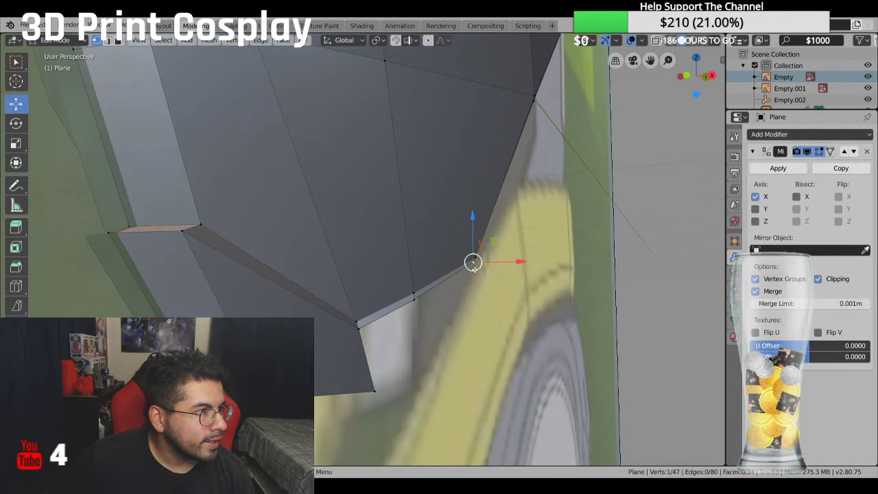
# Step: Reposition the selected jaw vertex freely with G after cancelling a first attempt
pyautogui.moveTo(472, 261); pyautogui.dragTo(482, 263)
pyautogui.moveTo(482, 264); pyautogui.dragTo(507, 270, button='middle')
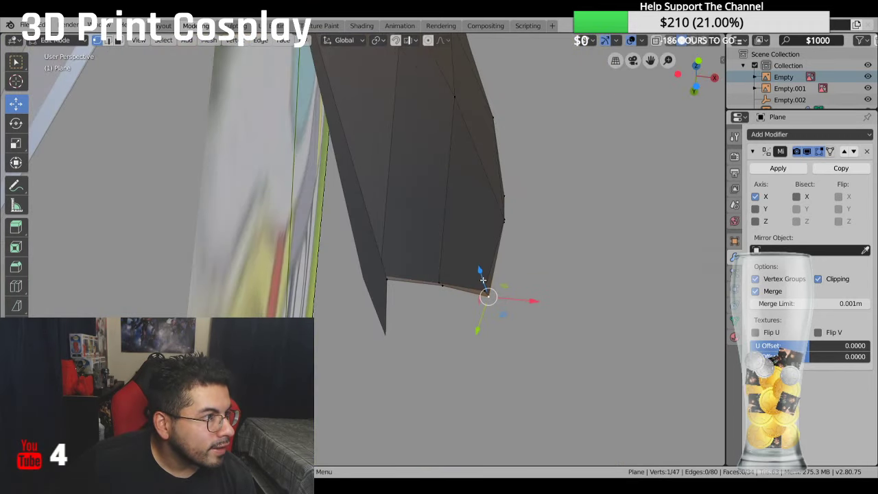
pyautogui.moveTo(484, 280)
pyautogui.mouseDown()
pyautogui.moveTo(486, 269)
pyautogui.moveTo(501, 300)
pyautogui.moveTo(535, 299)
pyautogui.moveTo(487, 270)
pyautogui.mouseUp()
pyautogui.rightClick(502, 300)
pyautogui.moveTo(487, 269); pyautogui.dragTo(456, 337, button='middle')
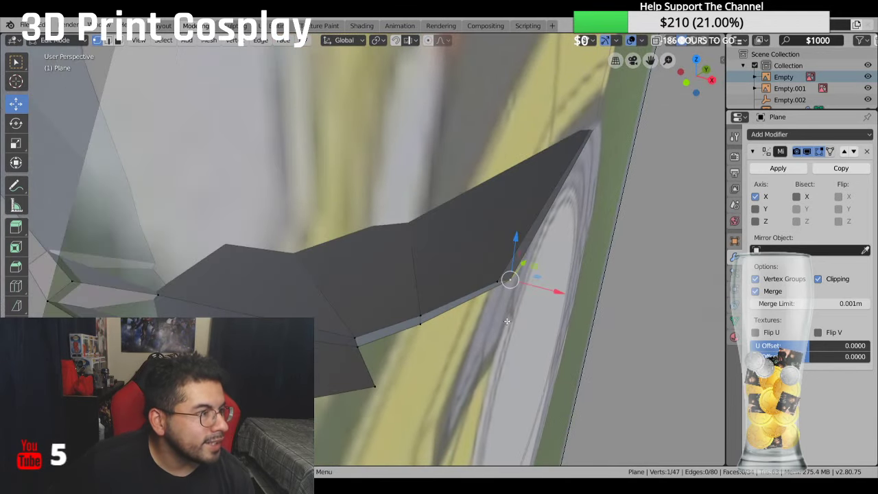
pyautogui.moveTo(507, 321); pyautogui.dragTo(472, 291, button='middle')
pyautogui.press('g')
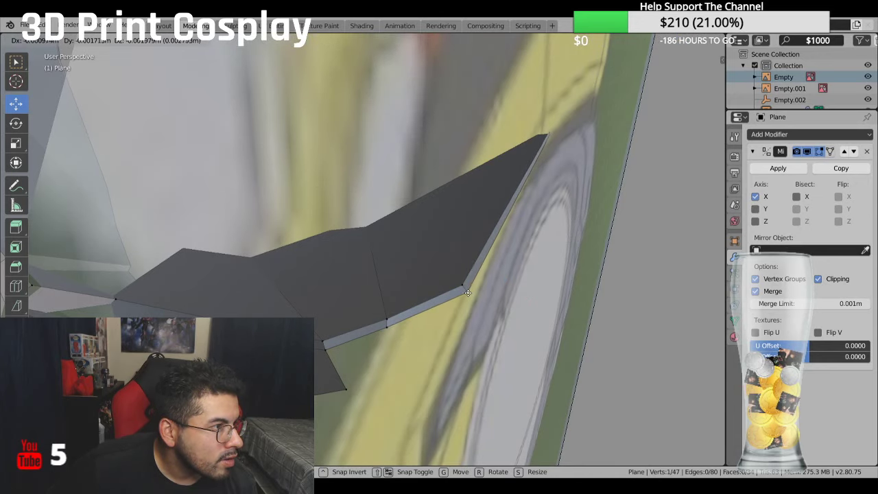
pyautogui.click(467, 293)
# Step: Switch to Right Orthographic view and zoom out against the side reference
pyautogui.moveTo(467, 293); pyautogui.dragTo(431, 298, button='middle')
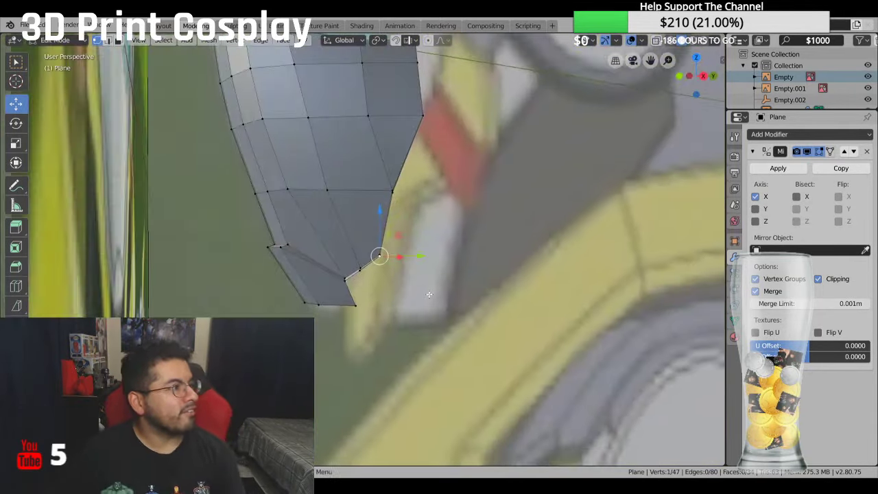
pyautogui.press('KP_3')
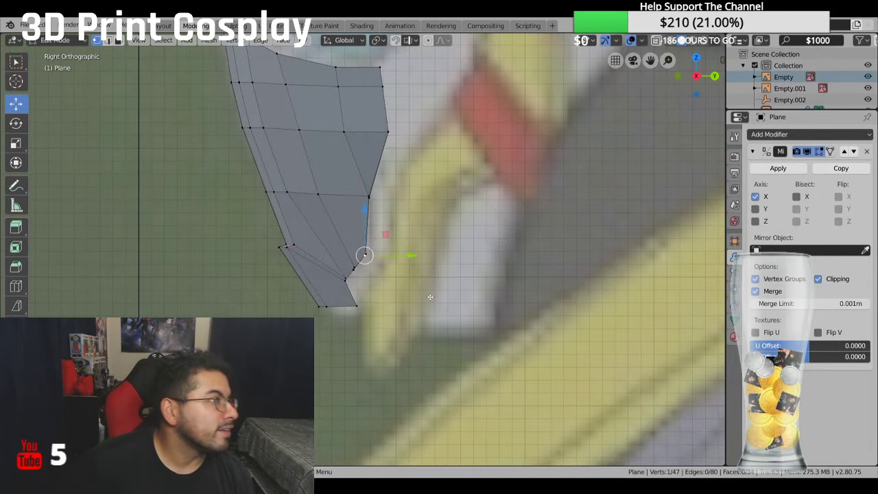
pyautogui.scroll(-1, 416, 292)
pyautogui.scroll(-2, 415, 292)
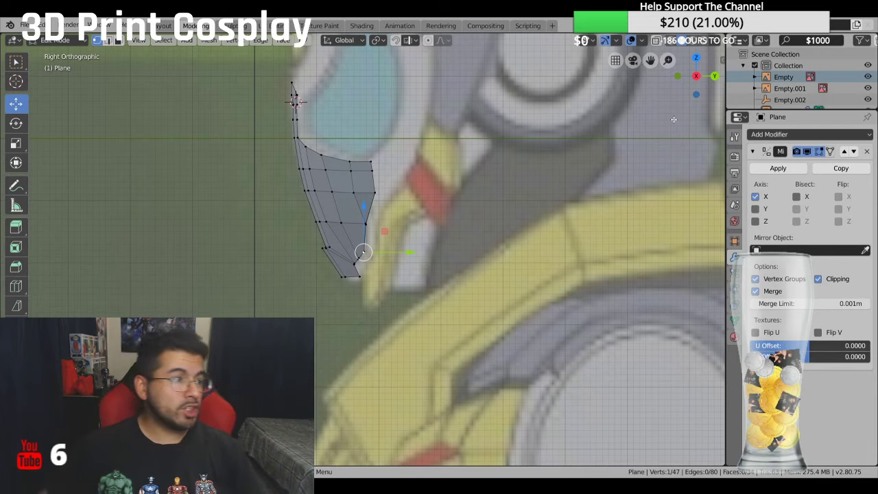
# Step: Zoom in and slide the lower jaw-edge vertex slightly along its edge
pyautogui.scroll(2, 452, 198)
pyautogui.scroll(1, 449, 184)
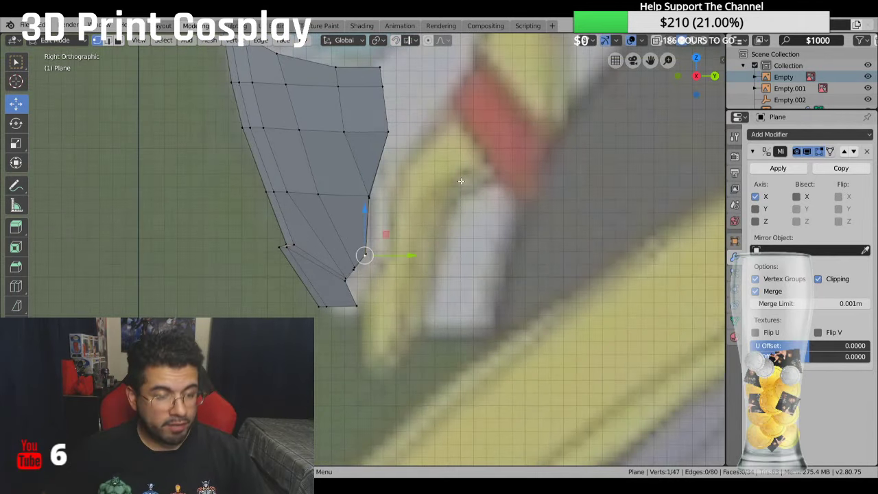
pyautogui.scroll(2, 463, 182)
pyautogui.keyDown('ctrl'); pyautogui.scroll(3, 473, 188); pyautogui.keyUp('ctrl')
pyautogui.scroll(3, 561, 262)
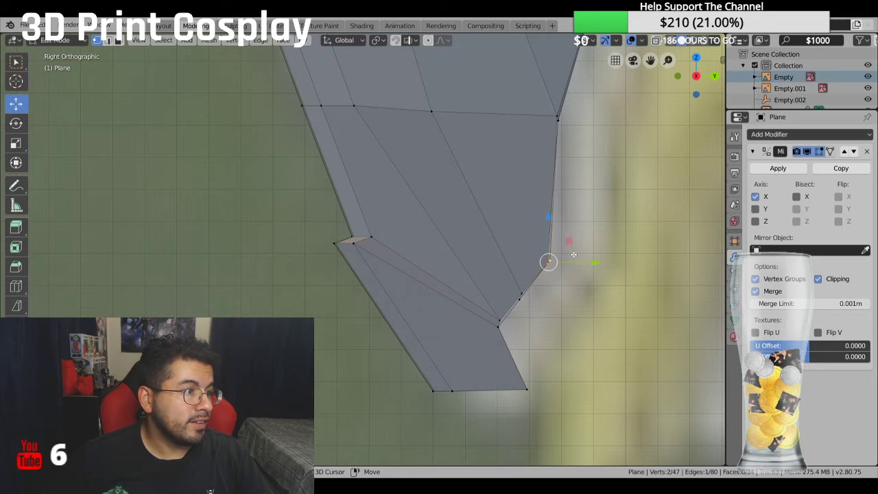
pyautogui.keyDown('shift'); pyautogui.click(607, 259); pyautogui.keyUp('shift')
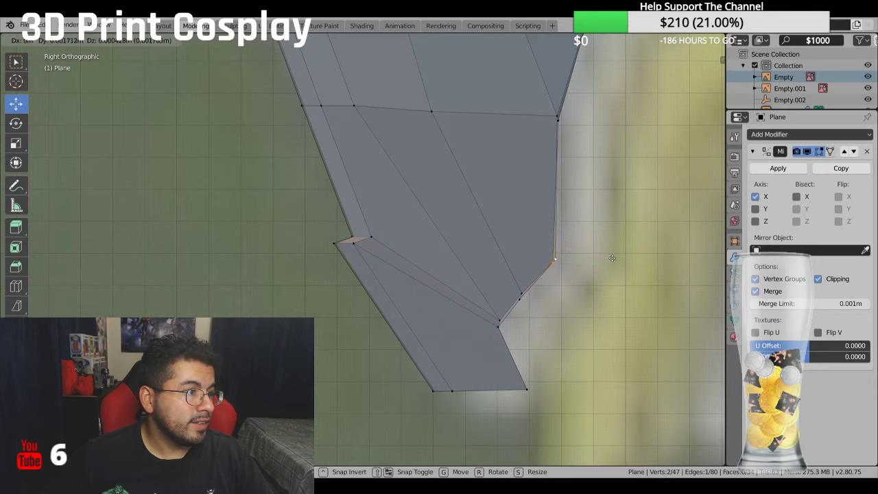
pyautogui.click(561, 281)
pyautogui.moveTo(561, 281); pyautogui.dragTo(602, 274, button='middle')
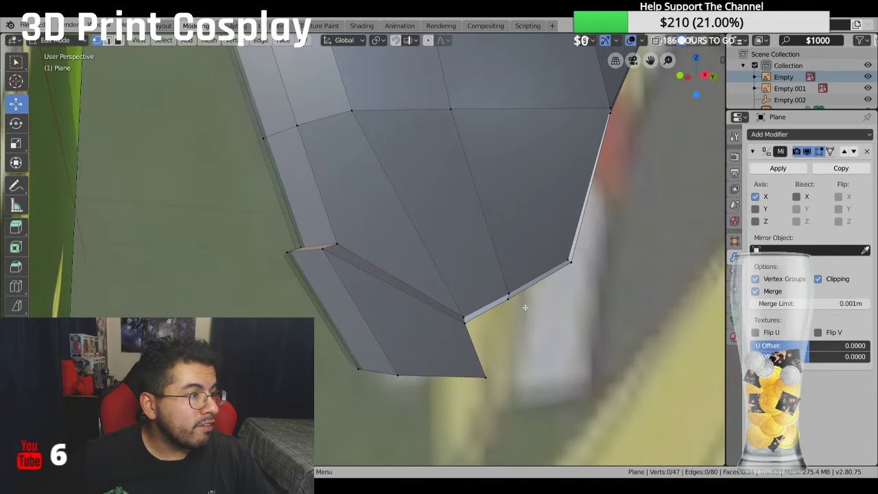
pyautogui.click(509, 299)
pyautogui.moveTo(508, 300); pyautogui.dragTo(511, 297)
pyautogui.moveTo(511, 297); pyautogui.dragTo(578, 276, button='middle')
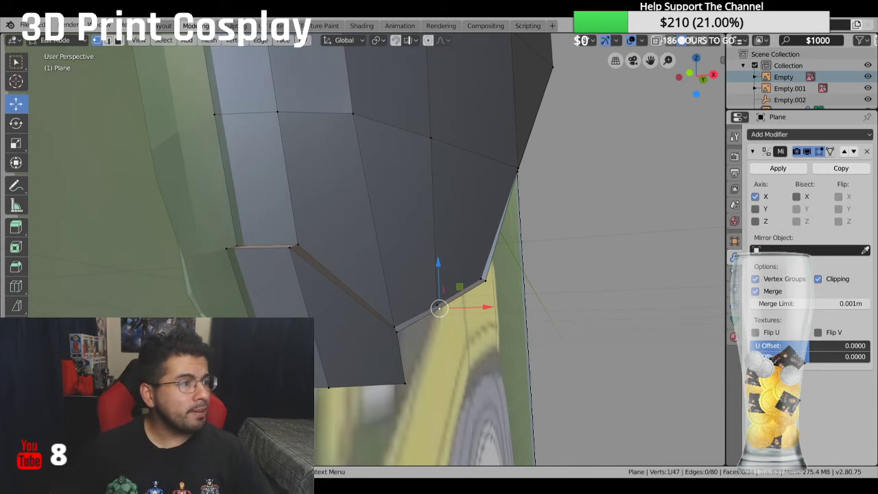
# Step: Deselect all and view the mask from Front Orthographic, zoomed out
pyautogui.click(627, 243)
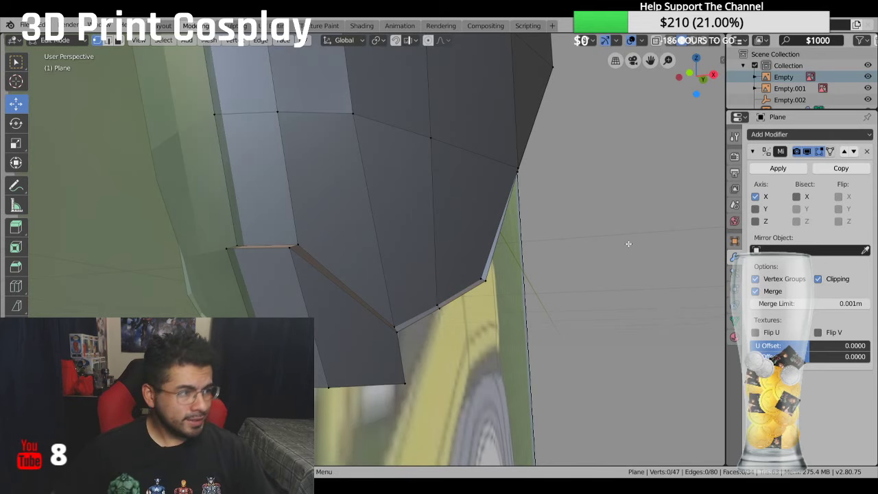
pyautogui.press('KP_1')
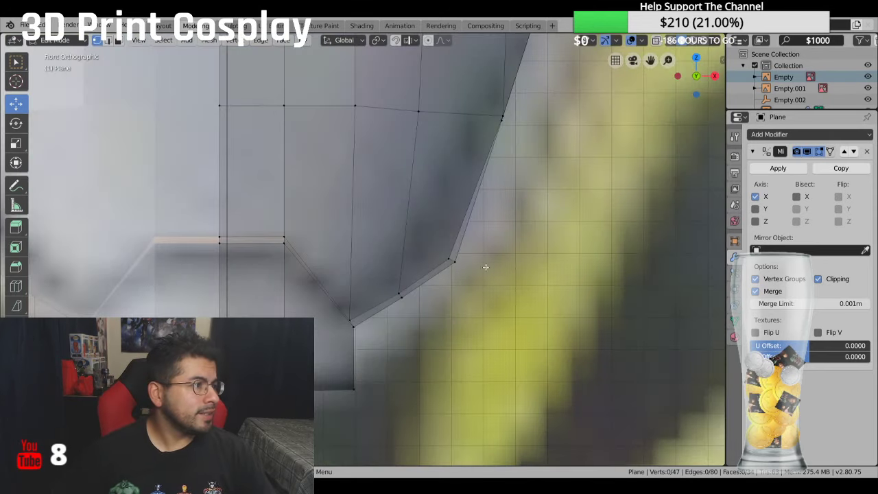
pyautogui.scroll(-3, 485, 268)
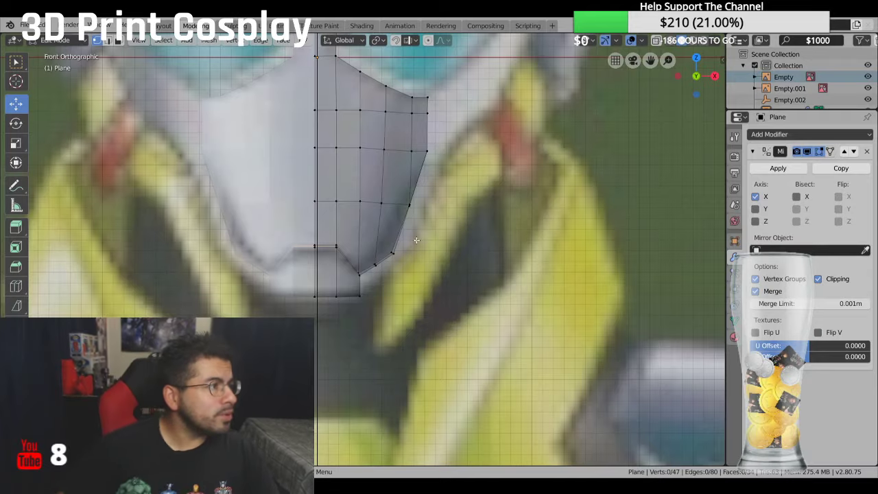
# Step: Nudge the mask's right-edge vertex up and right to follow the front reference outline
pyautogui.scroll(5, 412, 238)
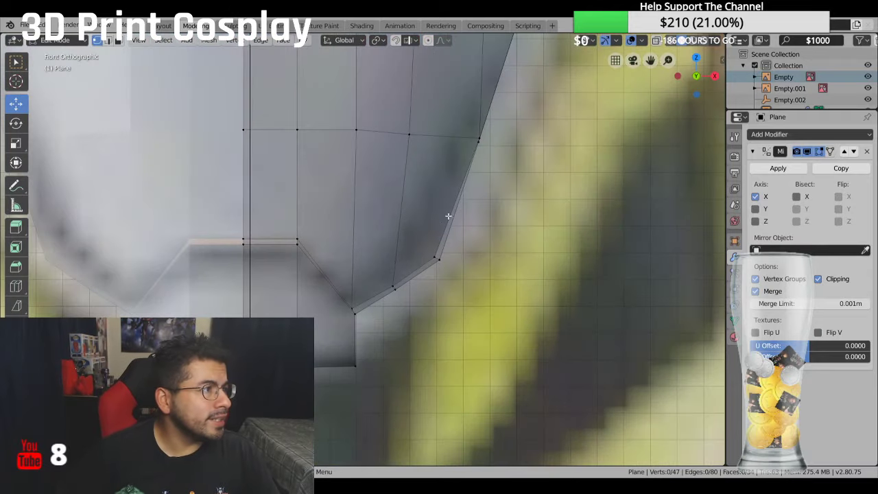
pyautogui.click(481, 142)
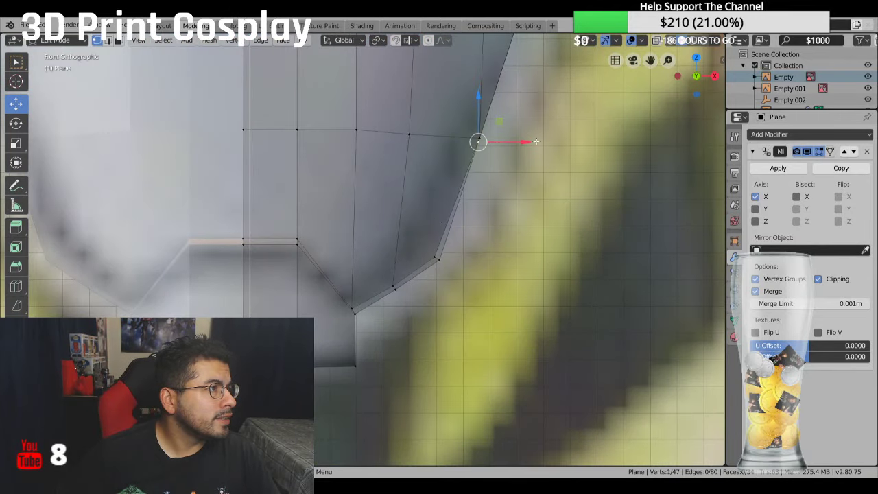
pyautogui.moveTo(534, 142); pyautogui.dragTo(536, 140)
pyautogui.moveTo(481, 95); pyautogui.dragTo(484, 93)
pyautogui.moveTo(526, 140); pyautogui.dragTo(528, 140)
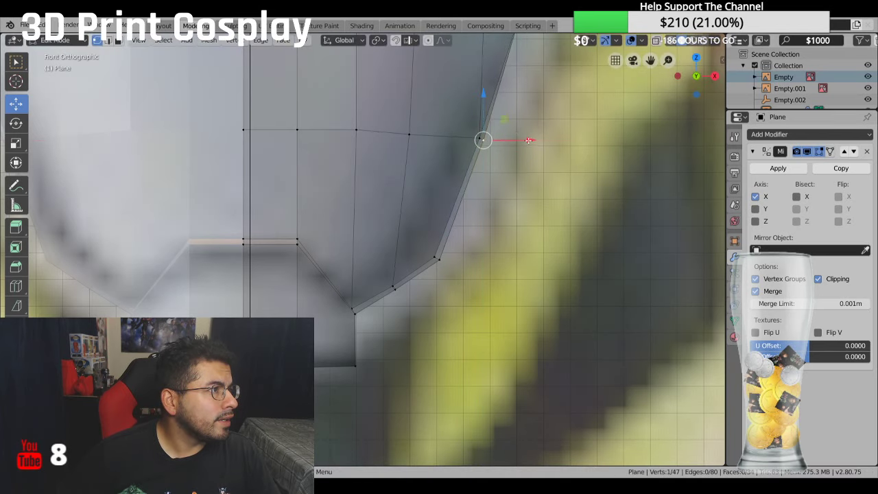
pyautogui.press('g')
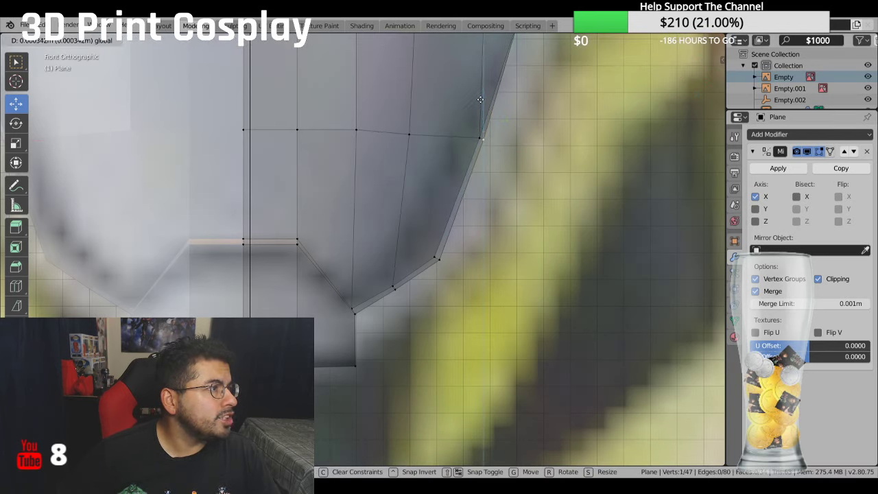
pyautogui.click(481, 99)
# Step: Select the two neighbouring vertices on the lower jaw edge
pyautogui.scroll(-4, 507, 241)
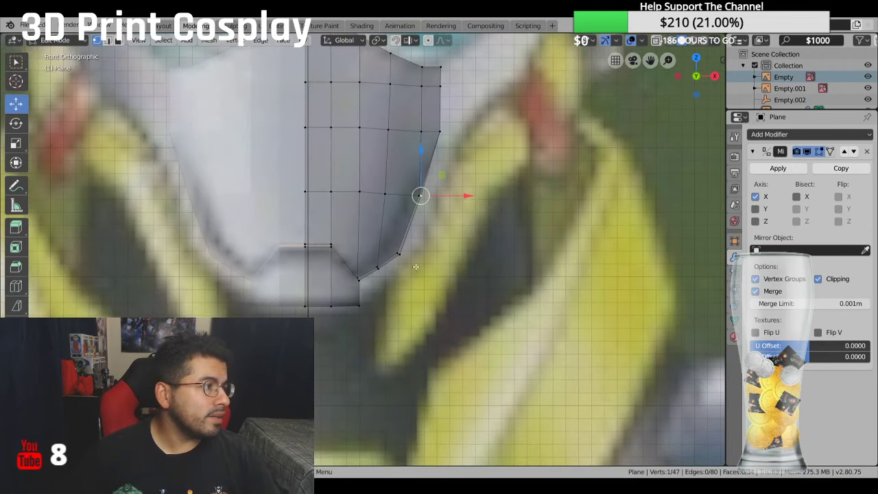
pyautogui.click(377, 271)
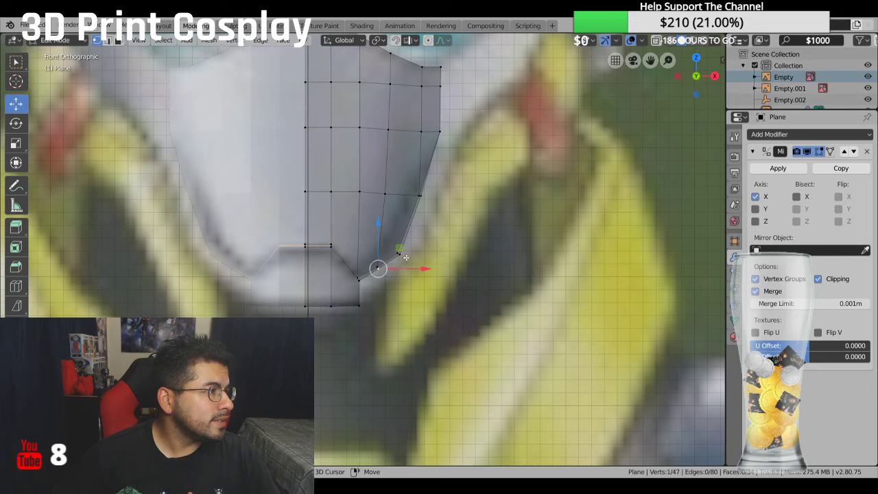
pyautogui.keyDown('shift'); pyautogui.click(406, 257); pyautogui.keyUp('shift')
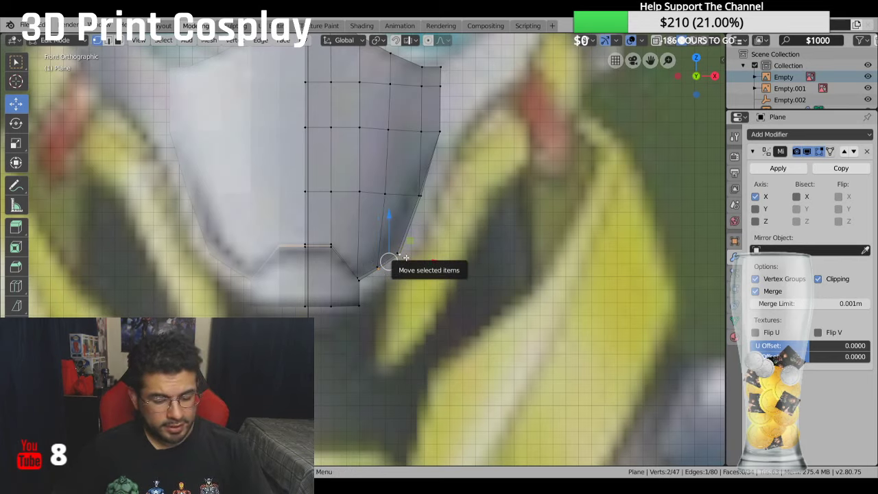
# Step: Extrude the two jaw vertices along X, then extrude another vertex and lower it slightly
pyautogui.press('e')
pyautogui.press('x')
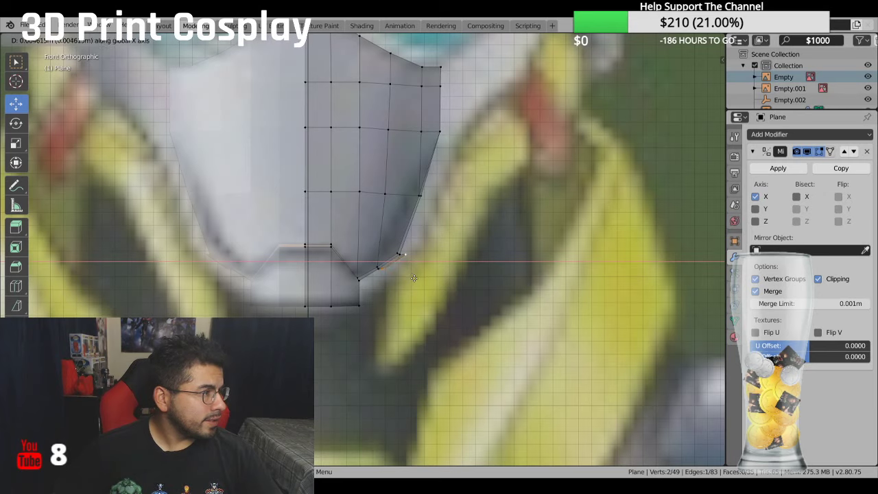
pyautogui.click(416, 273)
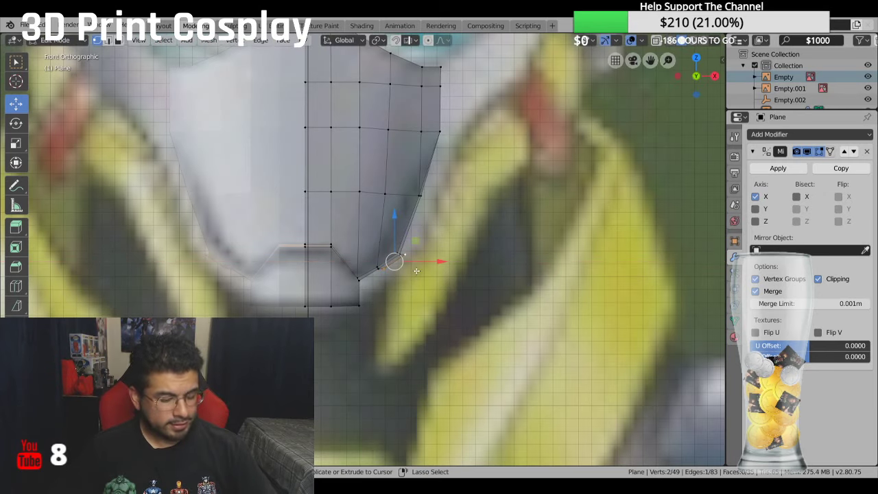
pyautogui.press('e')
pyautogui.press('z')
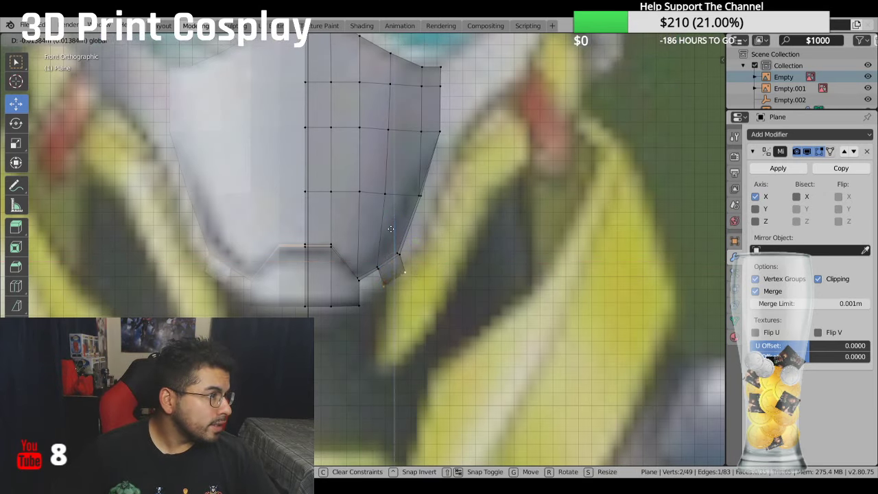
pyautogui.press('x')
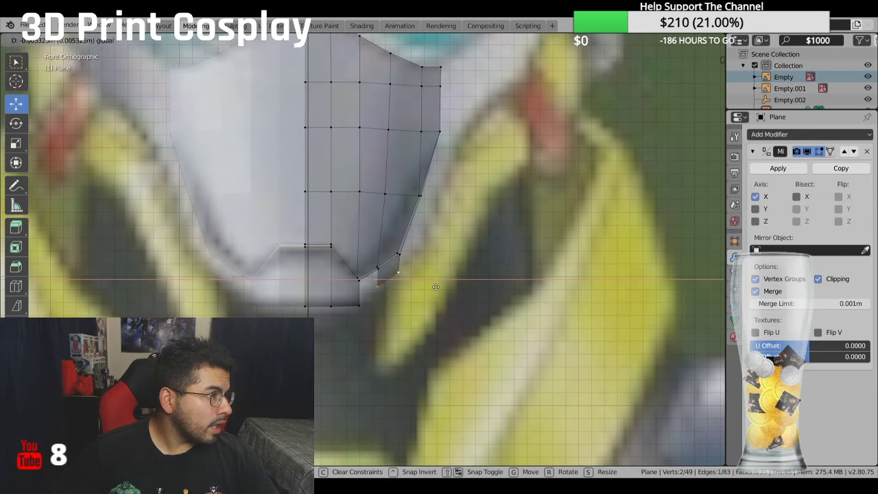
pyautogui.click(427, 280)
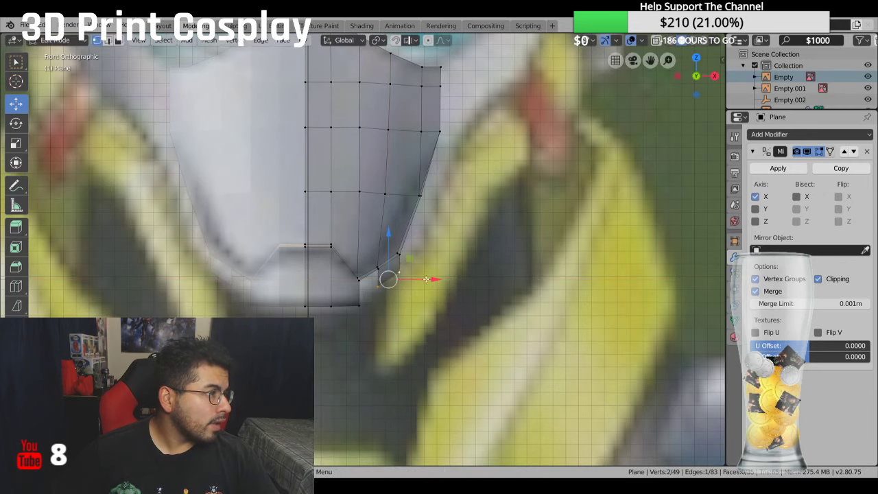
pyautogui.press('g')
pyautogui.click(389, 234)
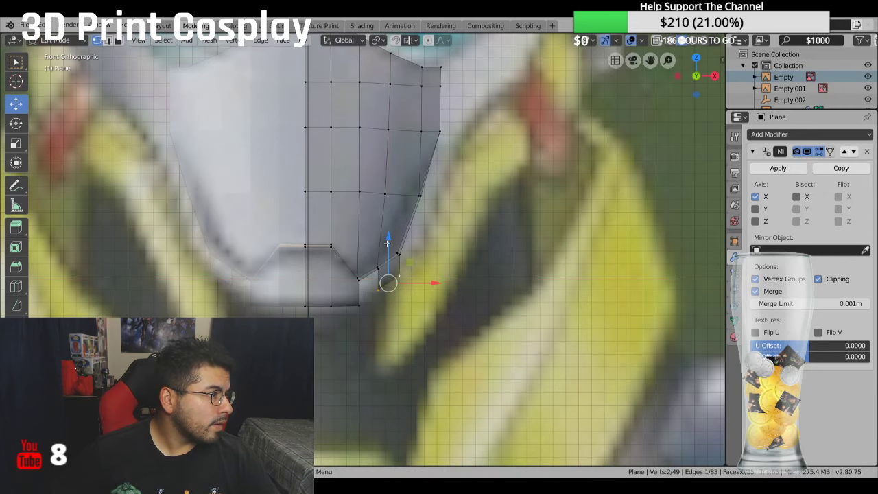
# Step: Join the new vertices to the bottom chin vertices with an edge
pyautogui.click(363, 306)
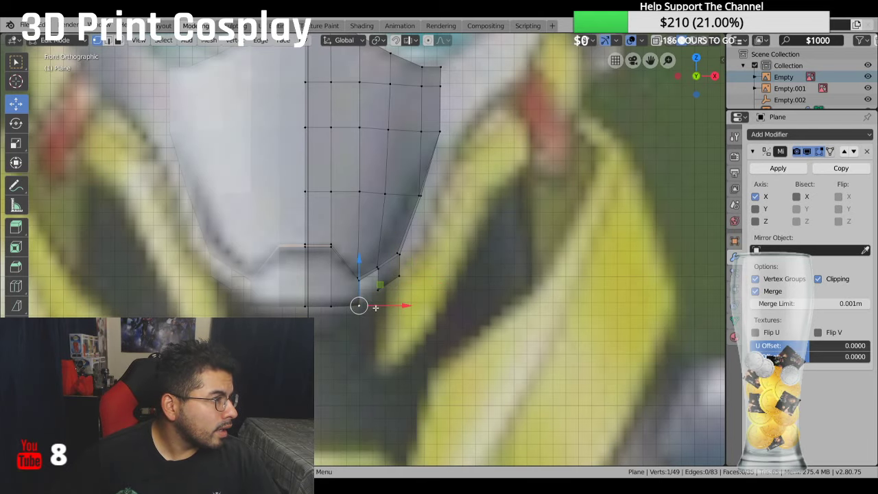
pyautogui.scroll(4, 393, 293)
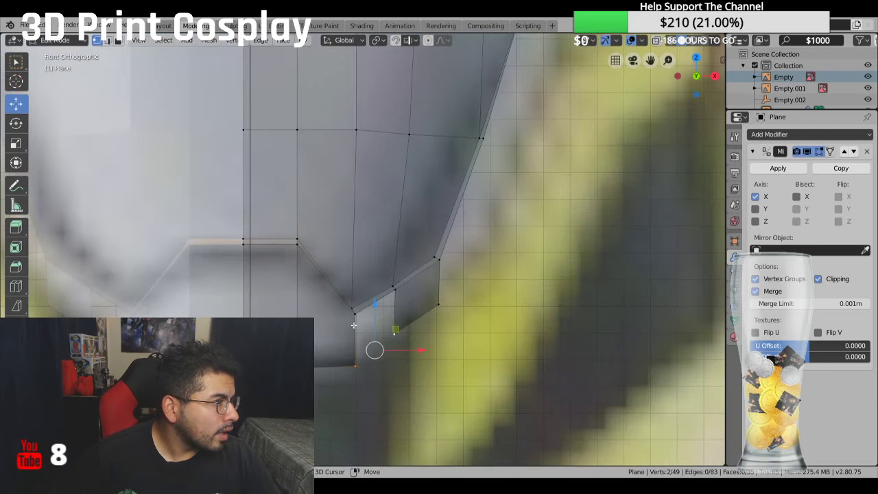
pyautogui.keyDown('shift'); pyautogui.click(365, 281); pyautogui.keyUp('shift')
pyautogui.keyDown('shift'); pyautogui.click(398, 290); pyautogui.keyUp('shift')
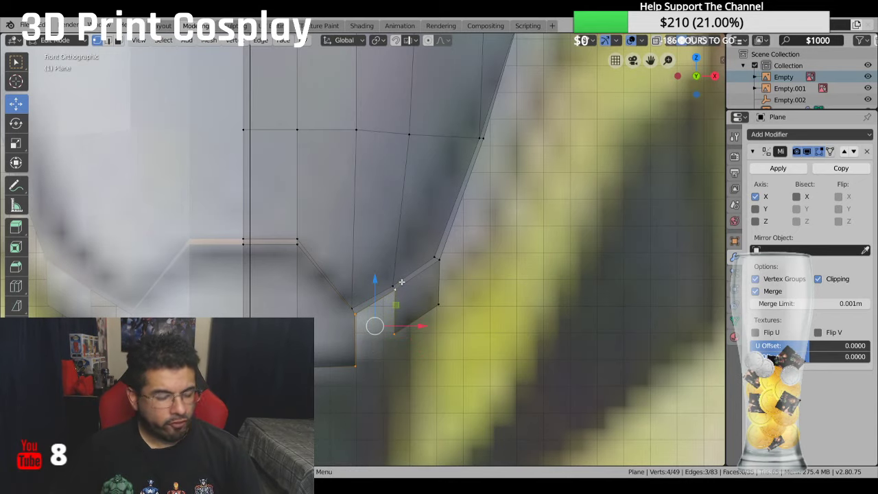
pyautogui.press('f')
pyautogui.scroll(-5, 516, 337)
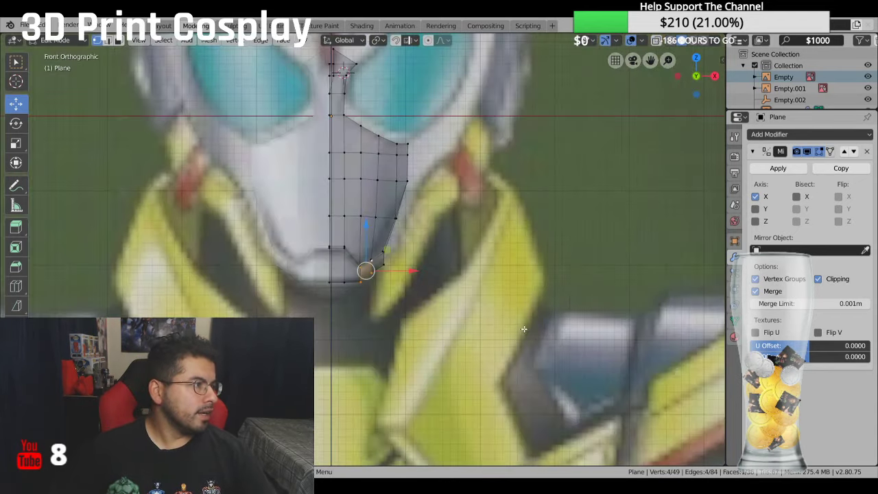
# Step: Lower a single jaw vertex slightly
pyautogui.scroll(1, 523, 330)
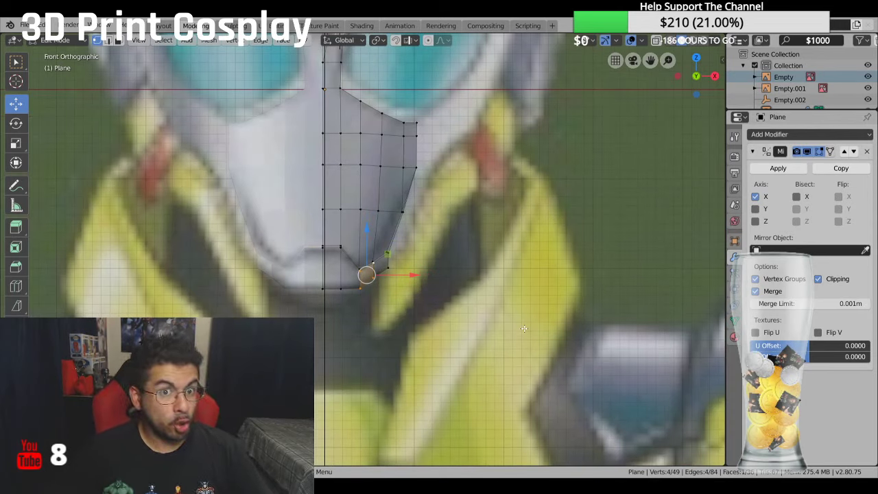
pyautogui.click(327, 291)
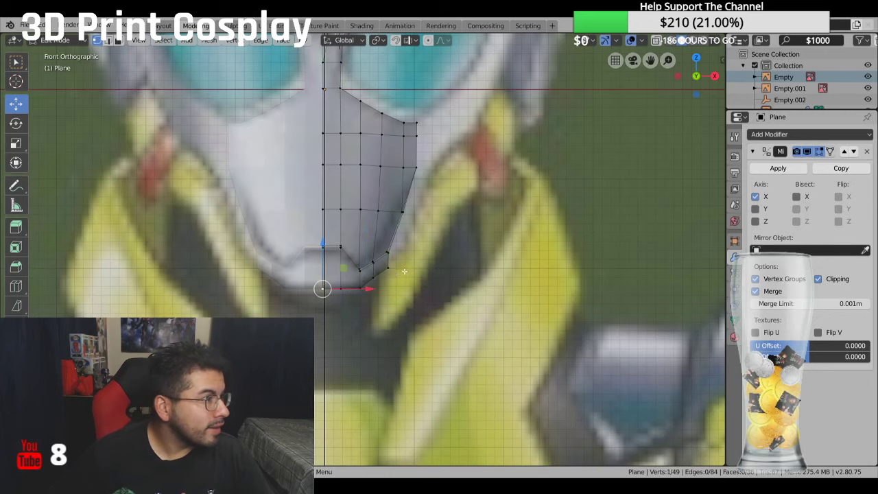
pyautogui.scroll(3, 376, 279)
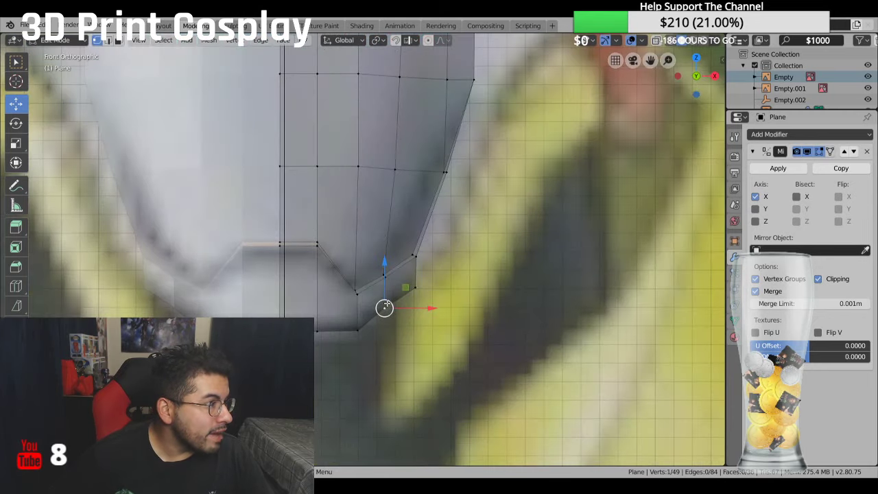
pyautogui.moveTo(385, 273); pyautogui.dragTo(374, 286)
pyautogui.scroll(-1, 375, 287)
# Step: Extrude the five chin bottom-edge vertices in place and move the new edge down along Z
pyautogui.click(323, 315)
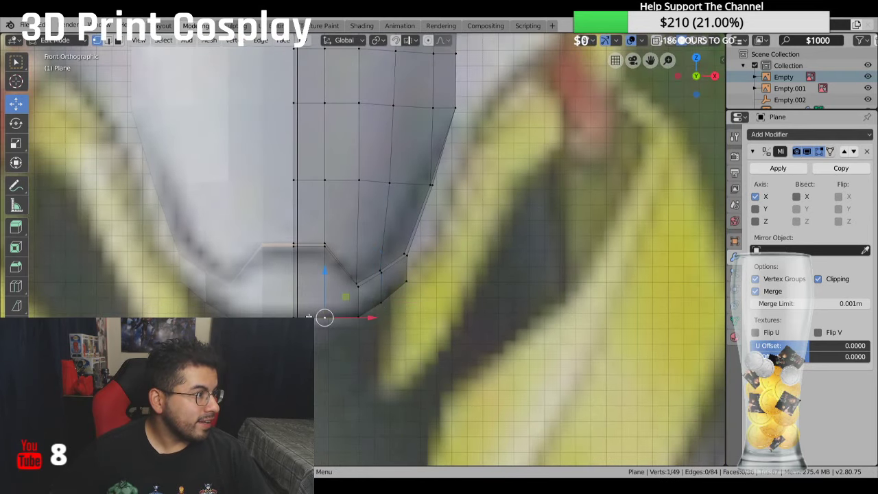
pyautogui.click(296, 315)
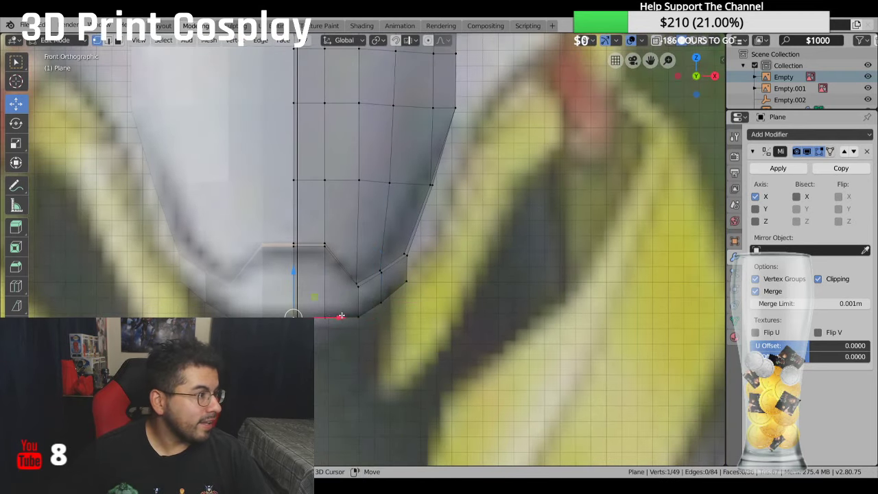
pyautogui.keyDown('ctrl'); pyautogui.click(405, 281); pyautogui.keyUp('ctrl')
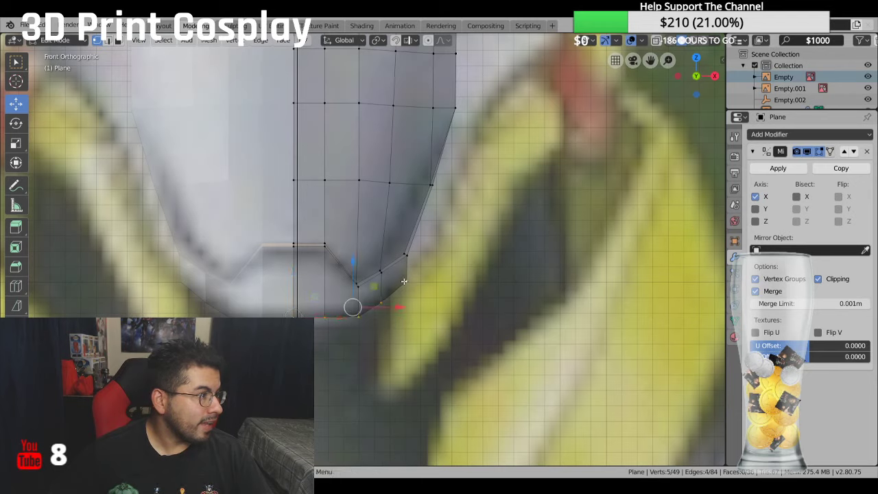
pyautogui.press('e')
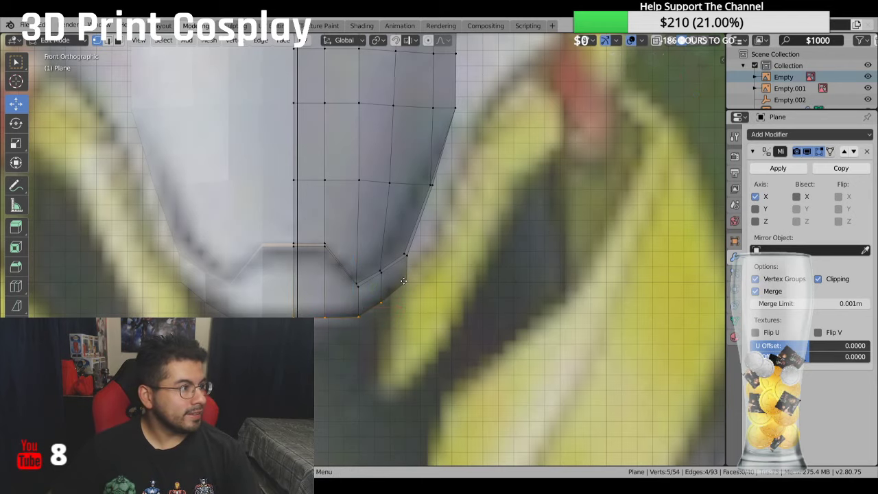
pyautogui.rightClick(403, 281)
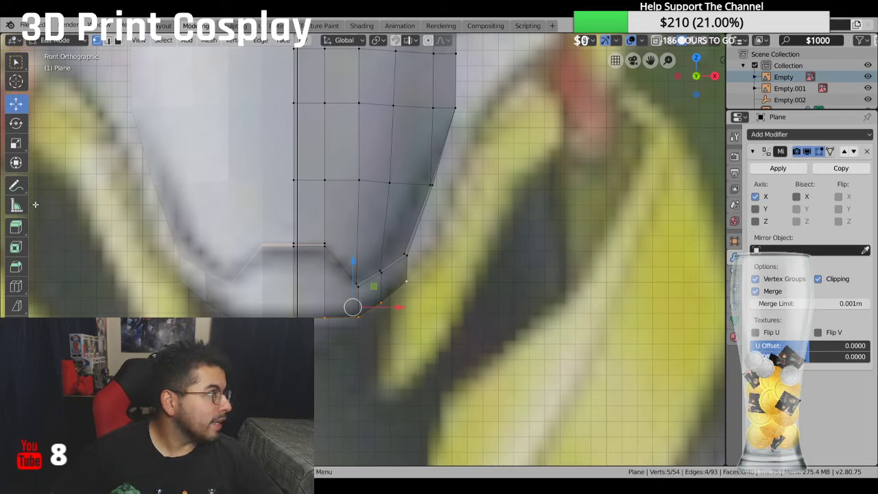
pyautogui.press('g')
pyautogui.press('z')
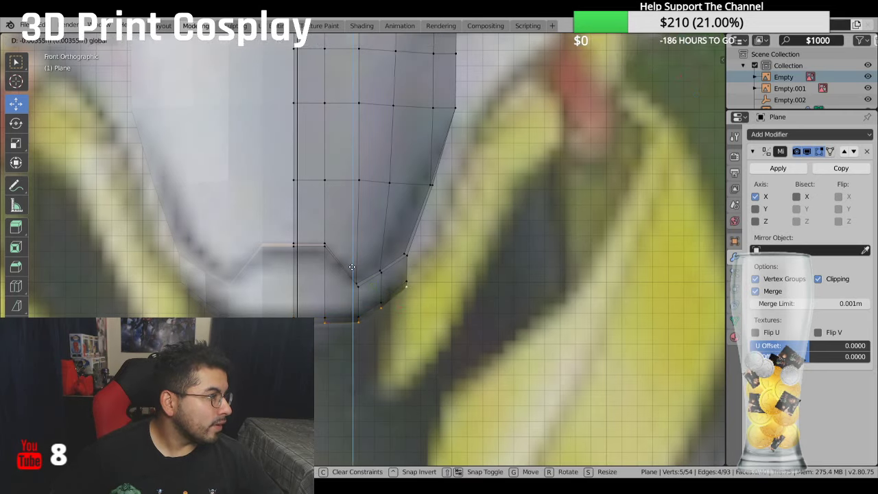
pyautogui.click(351, 272)
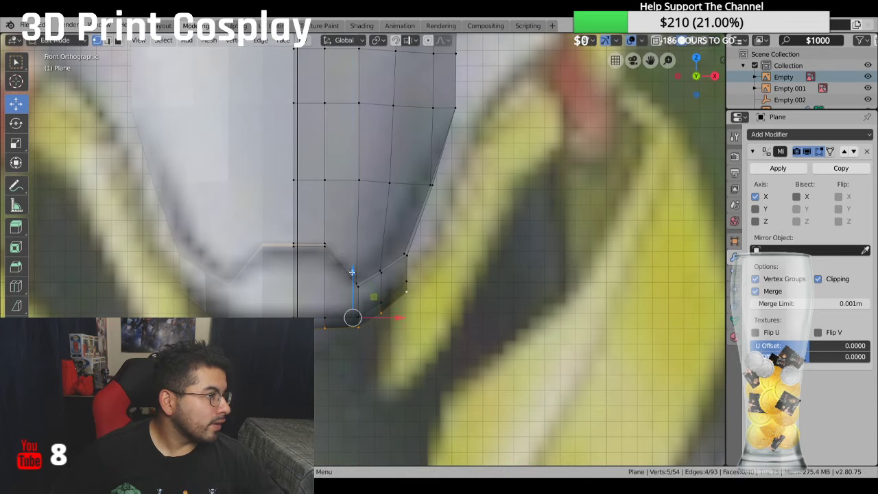
pyautogui.moveTo(351, 273); pyautogui.dragTo(342, 314, button='middle')
# Step: In Right view, reposition the new chin bottom edge horizontally and vertically to match the reference
pyautogui.press('KP_3')
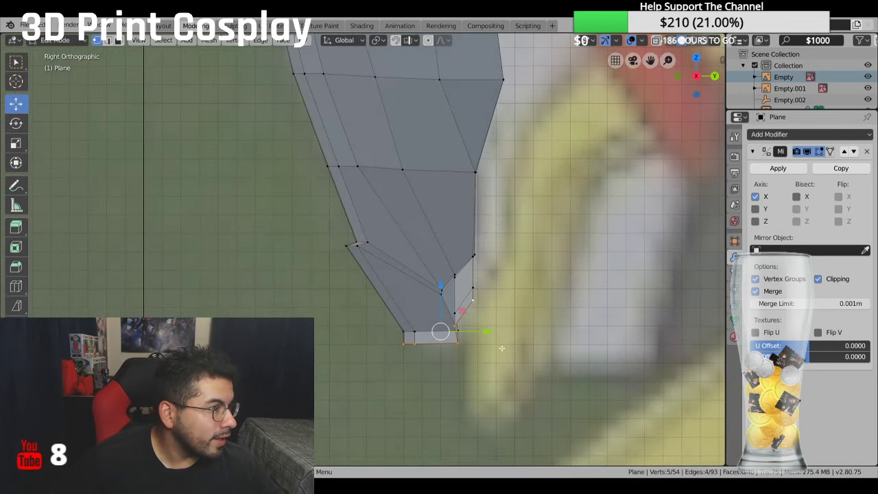
pyautogui.moveTo(485, 332); pyautogui.dragTo(496, 322)
pyautogui.moveTo(464, 291); pyautogui.dragTo(465, 280)
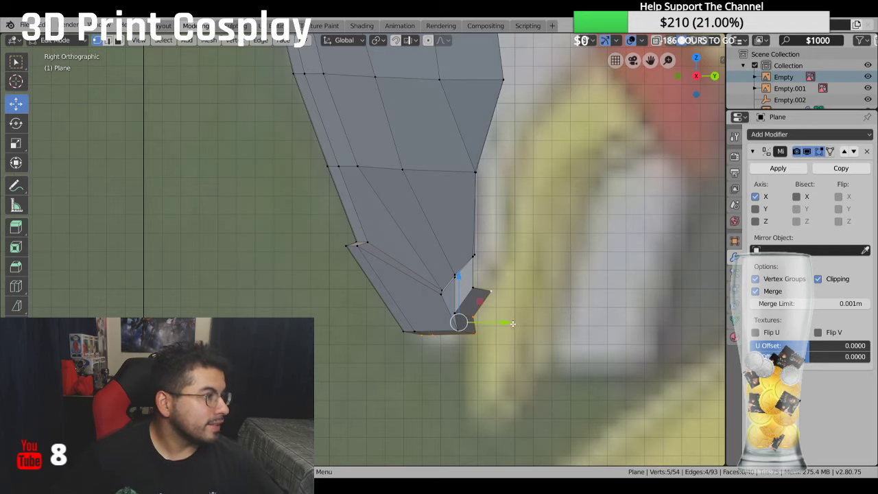
pyautogui.scroll(-1, 503, 340)
pyautogui.scroll(1, 503, 340)
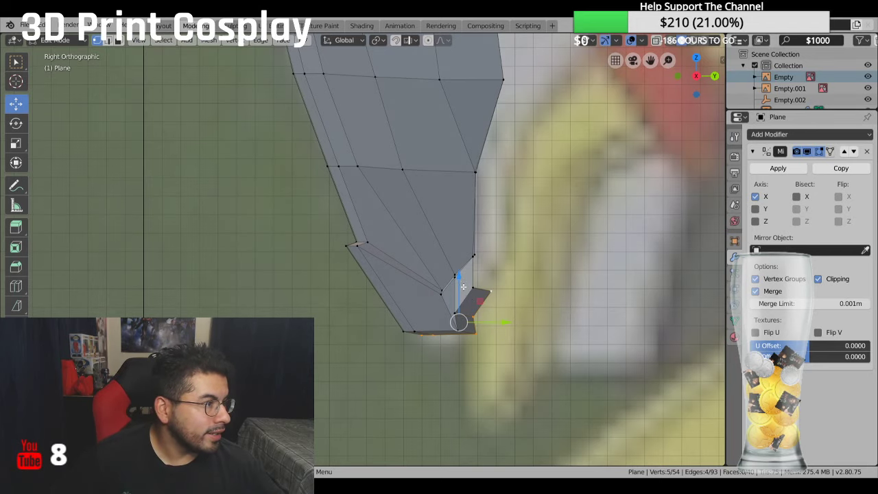
pyautogui.moveTo(463, 287); pyautogui.dragTo(464, 293)
pyautogui.scroll(1, 466, 311)
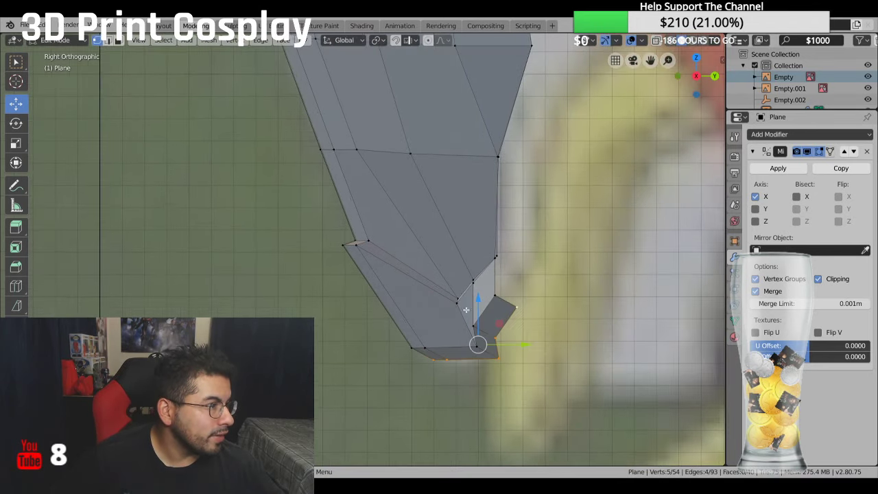
# Step: Slide the chin's outer corner vertices forward along Y onto the side profile
pyautogui.click(479, 324)
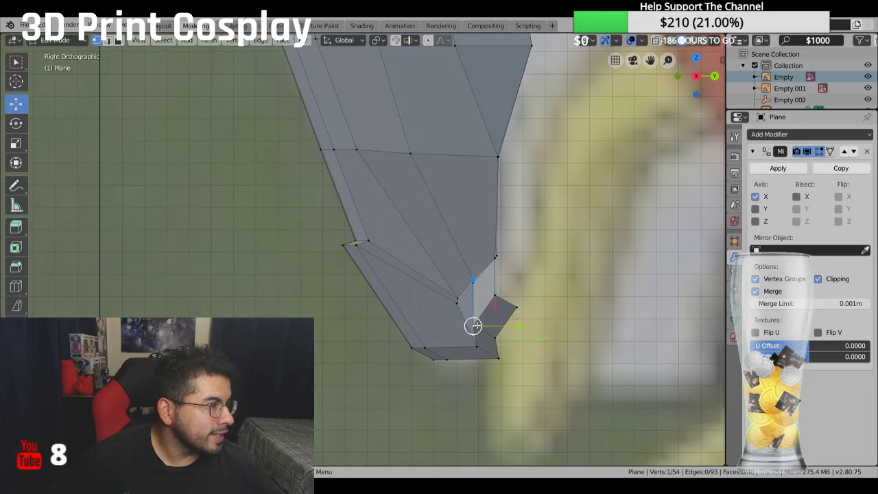
pyautogui.press('g')
pyautogui.press('y')
pyautogui.click(529, 322)
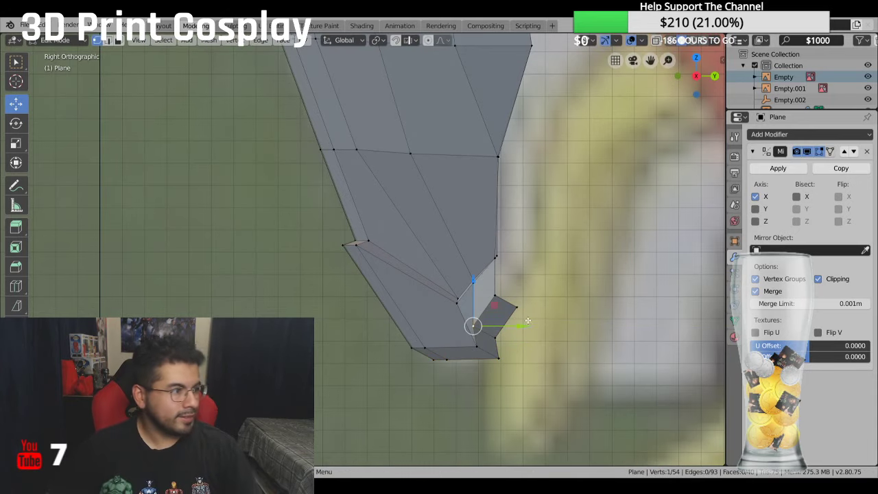
pyautogui.keyDown('shift'); pyautogui.click(508, 335); pyautogui.keyUp('shift')
pyautogui.press('g')
pyautogui.press('y')
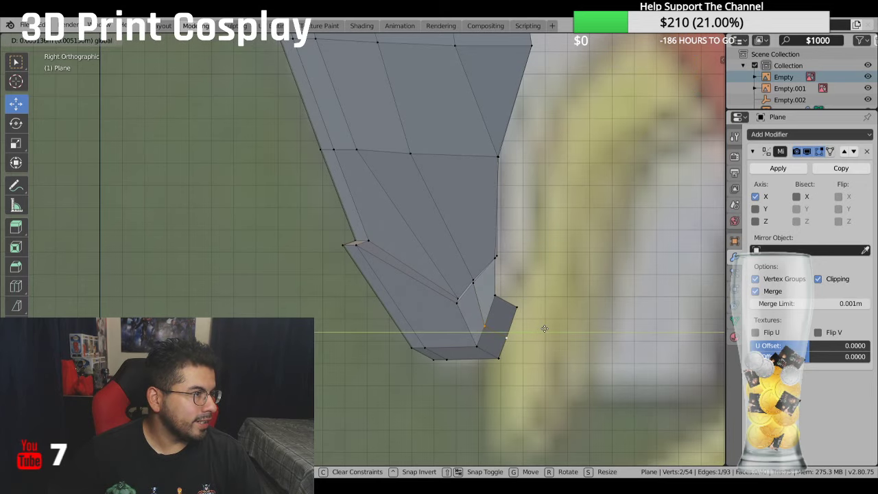
pyautogui.click(542, 328)
# Step: Select three chin side-edge vertices and start moving them along Y
pyautogui.scroll(2, 522, 313)
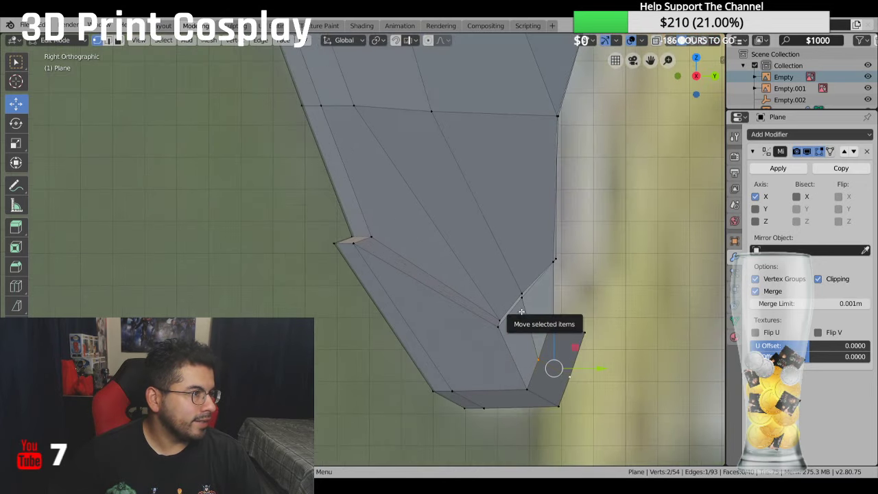
pyautogui.click(554, 263)
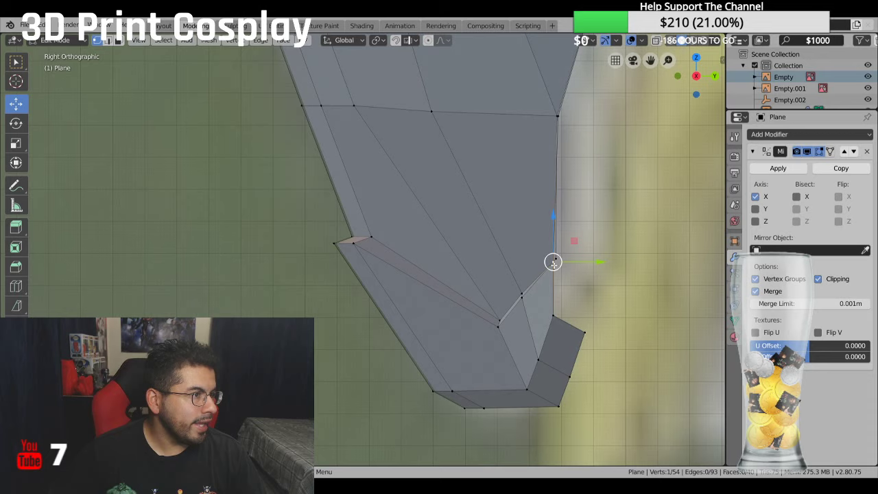
pyautogui.keyDown('shift'); pyautogui.click(554, 315); pyautogui.keyUp('shift')
pyautogui.keyDown('shift'); pyautogui.click(584, 332); pyautogui.keyUp('shift')
pyautogui.press('g')
pyautogui.press('y')
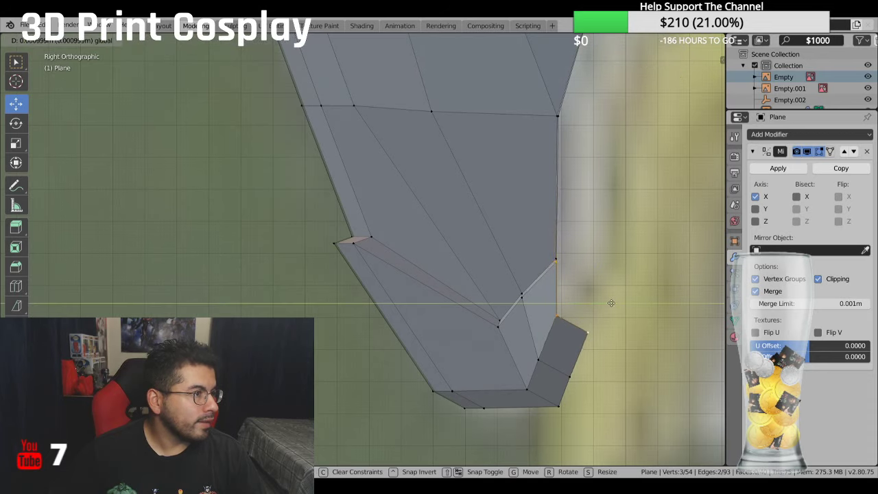
# Step: Place the three side-edge vertices so the chin's front edge runs straight down
pyautogui.click(609, 302)
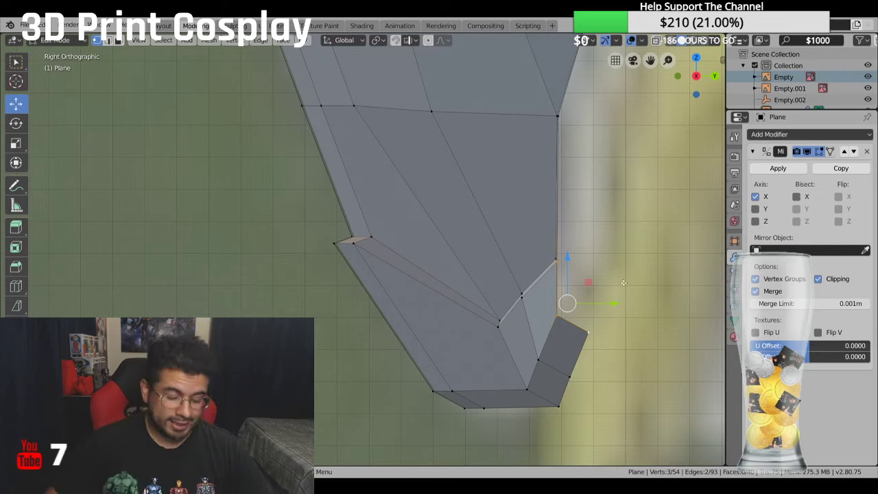
pyautogui.scroll(-5, 521, 180)
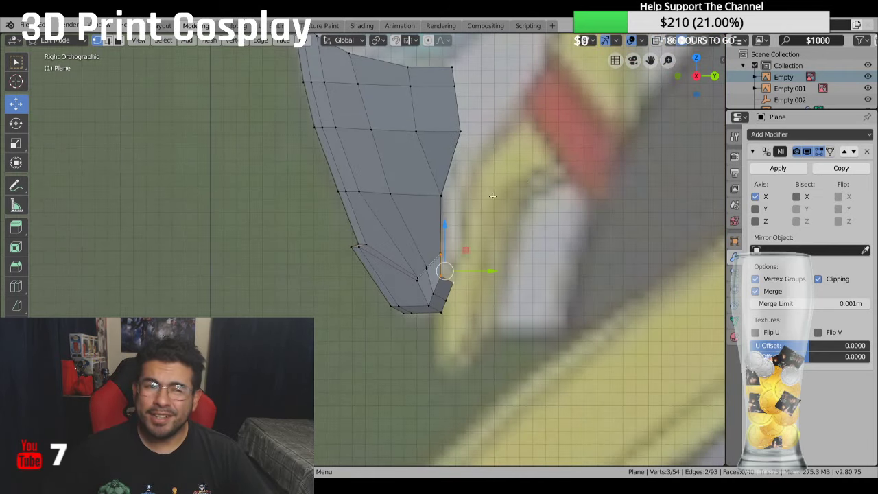
pyautogui.scroll(4, 493, 196)
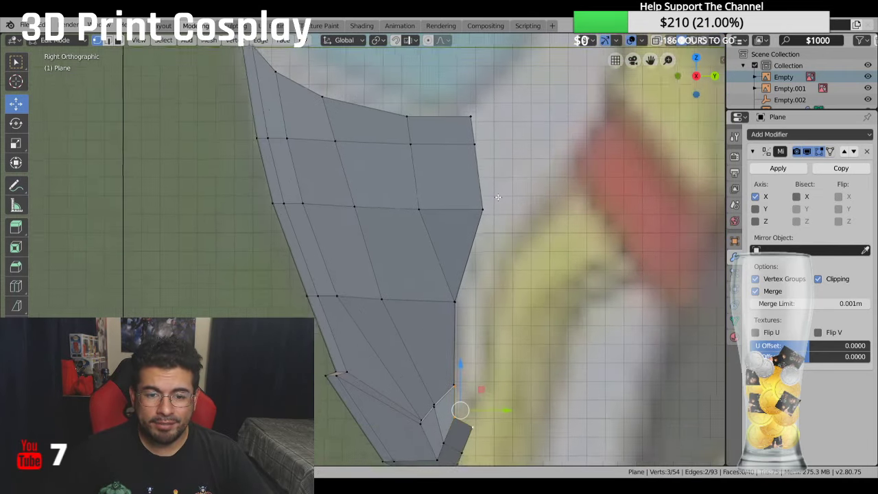
pyautogui.scroll(3, 498, 197)
pyautogui.scroll(1, 539, 355)
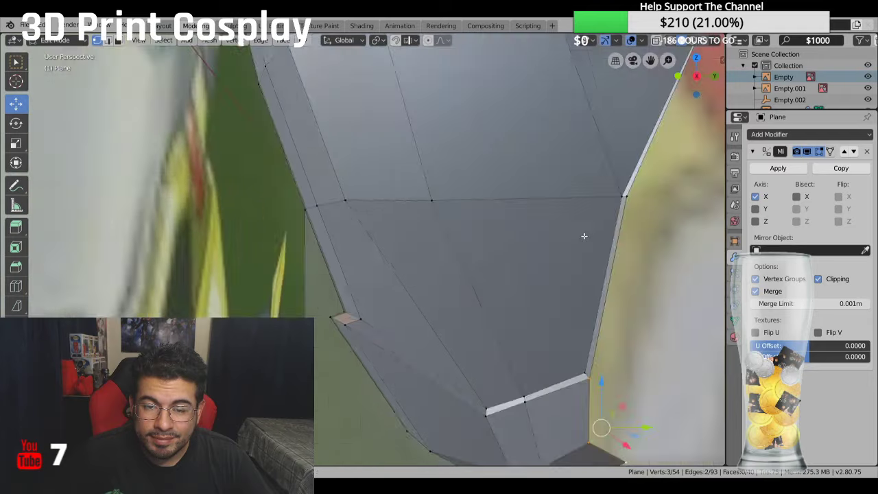
# Step: Select the two vertices of the chin's side edge and return to Right Orthographic view
pyautogui.moveTo(582, 236); pyautogui.dragTo(645, 225, button='middle')
pyautogui.keyDown('shift'); pyautogui.click(645, 225); pyautogui.keyUp('shift')
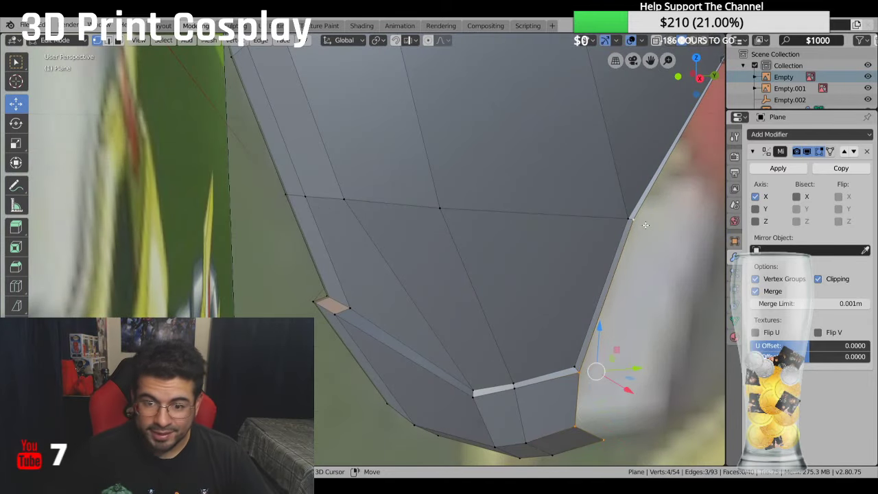
pyautogui.keyDown('shift'); pyautogui.click(580, 426); pyautogui.keyUp('shift')
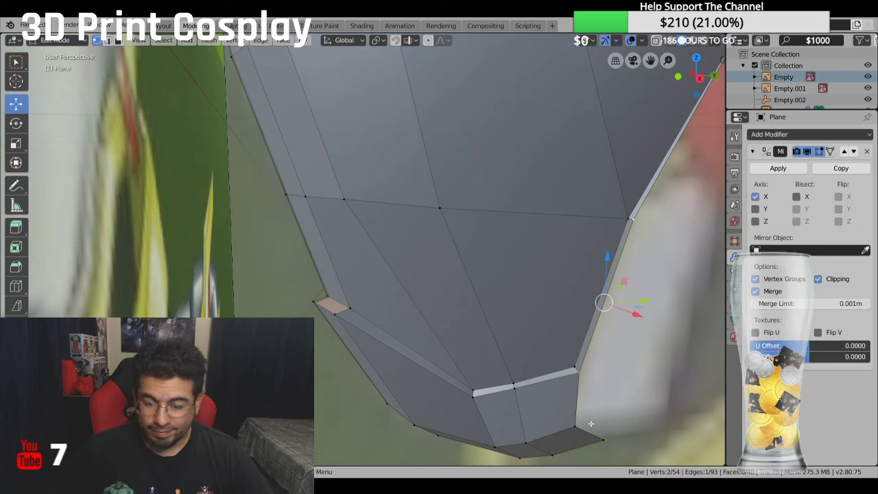
pyautogui.keyDown('shift'); pyautogui.click(588, 427); pyautogui.keyUp('shift')
pyautogui.press('KP_3')
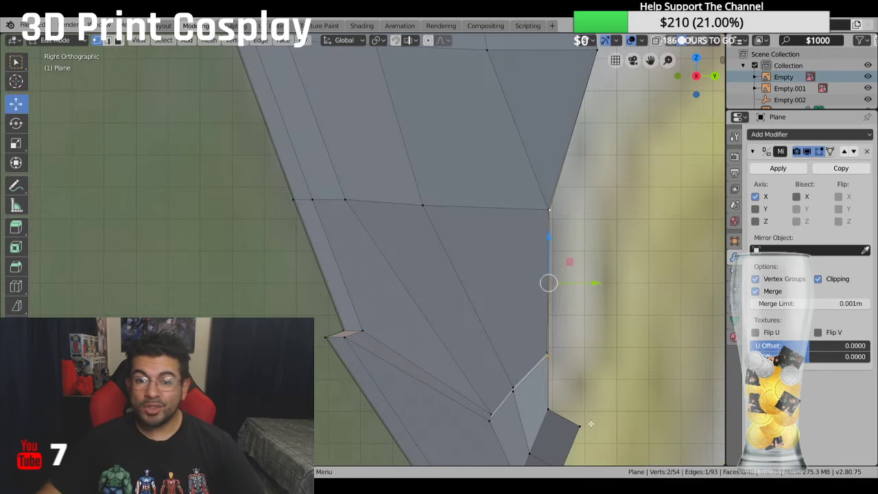
pyautogui.scroll(-2, 591, 424)
pyautogui.scroll(-1, 591, 424)
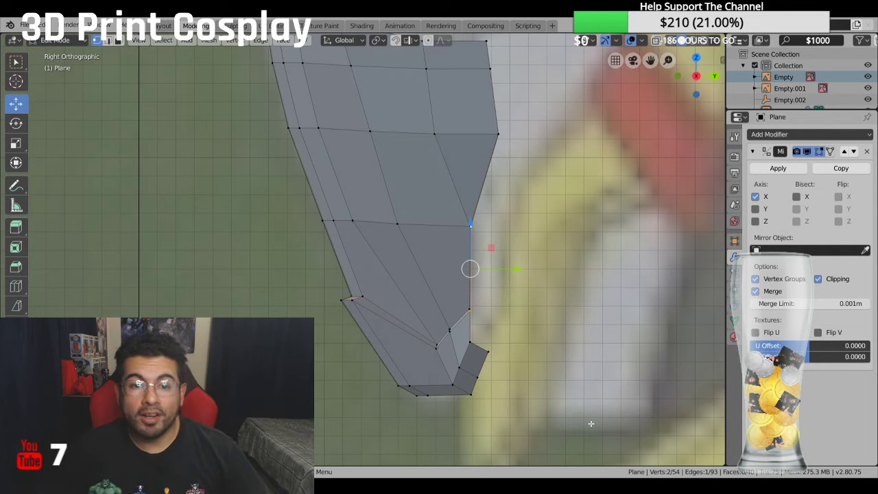
# Step: Extrude the chin's side edge and slide it outward to form a new side face
pyautogui.press('e')
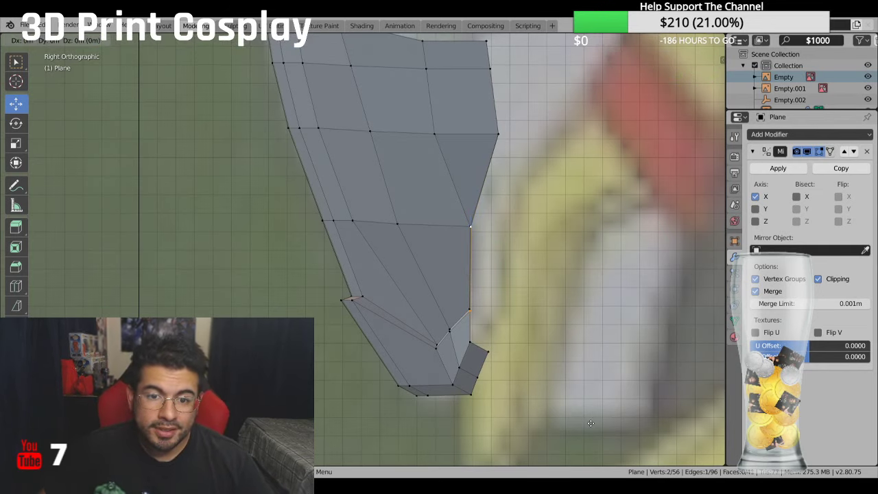
pyautogui.rightClick(590, 424)
pyautogui.press('g')
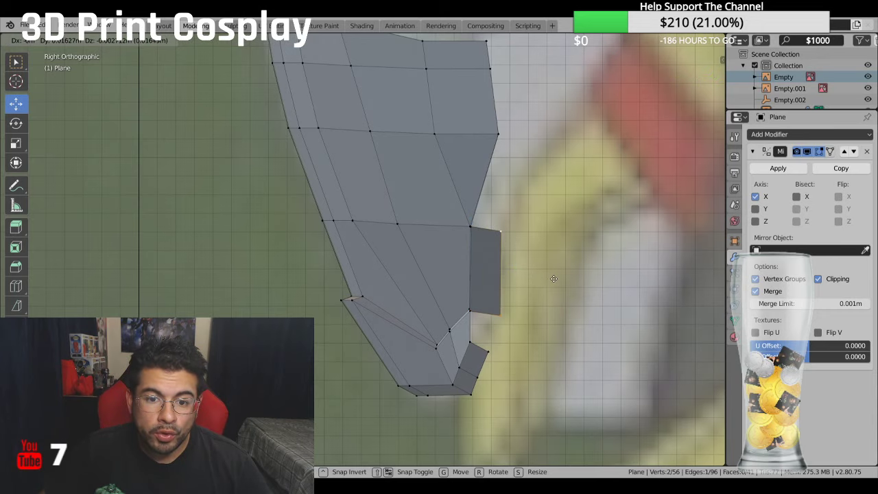
pyautogui.click(554, 279)
pyautogui.scroll(-5, 553, 279)
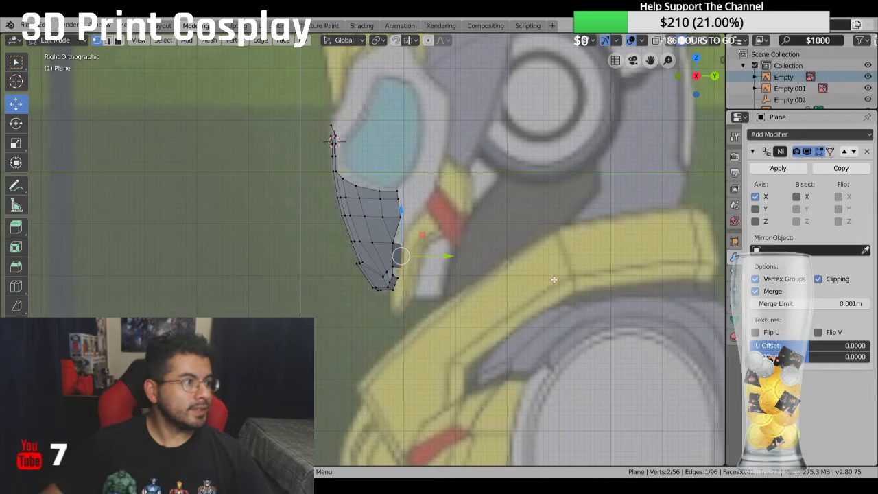
pyautogui.scroll(2, 553, 279)
pyautogui.scroll(3, 553, 304)
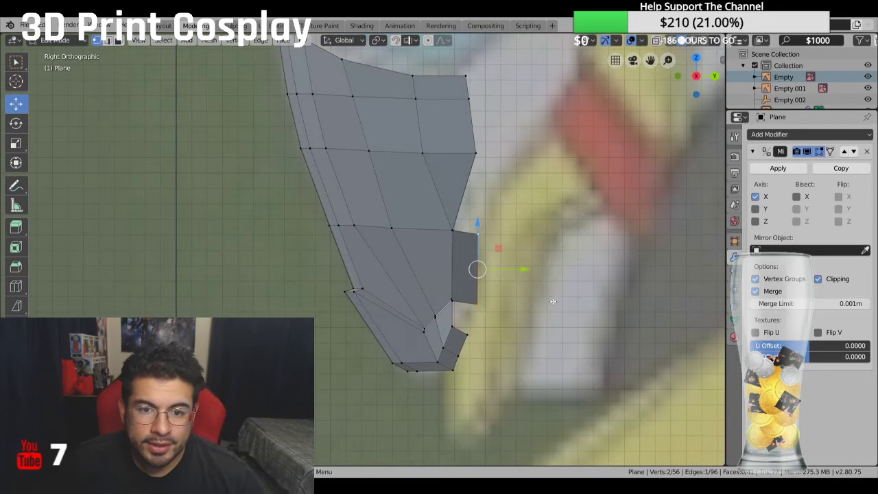
# Step: Move the side face's lower outer corner vertex along Y to line up with the jaw piece
pyautogui.click(476, 302)
pyautogui.press('g')
pyautogui.press('y')
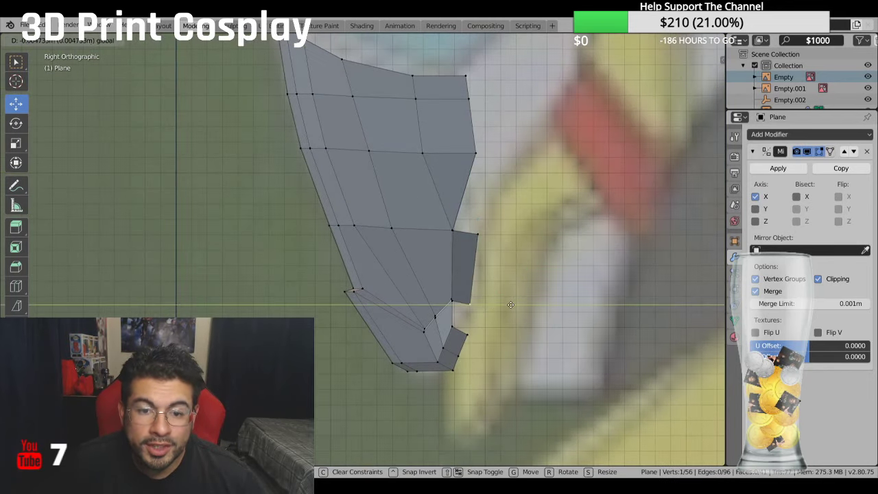
pyautogui.click(519, 304)
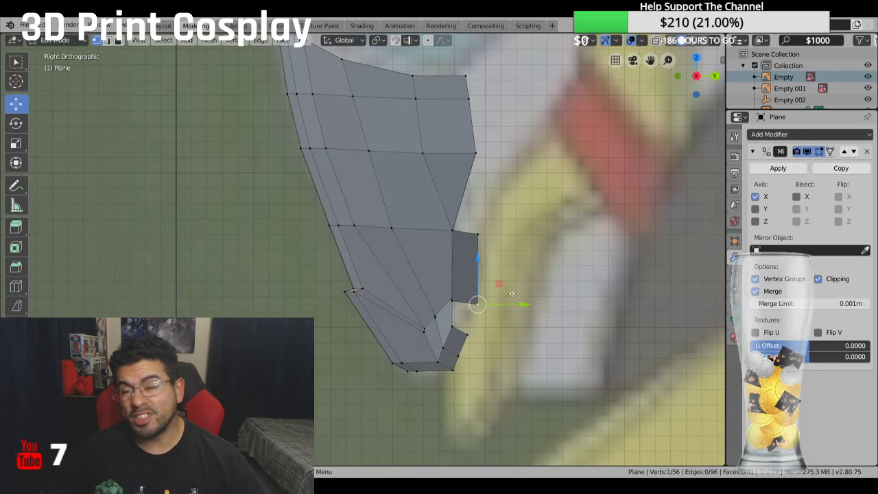
# Step: Select the four vertices surrounding the gap between the side face and jaw piece
pyautogui.scroll(3, 479, 323)
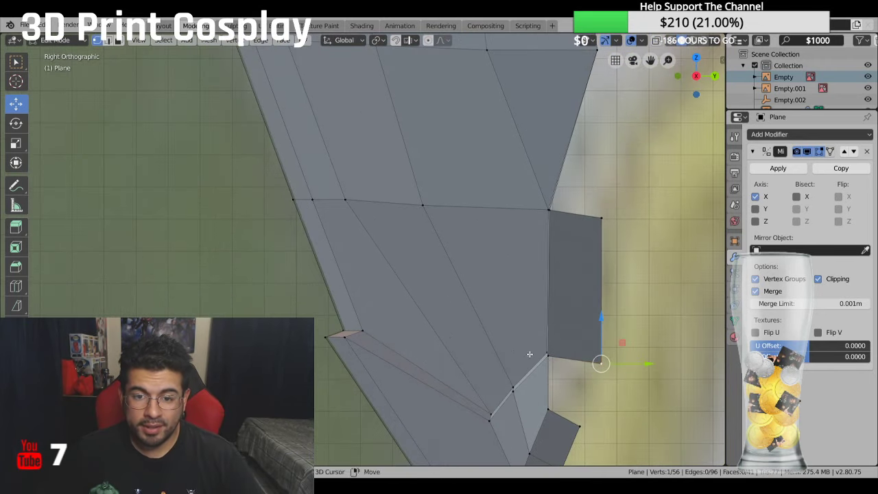
pyautogui.click(554, 355)
pyautogui.keyDown('shift'); pyautogui.click(545, 409); pyautogui.keyUp('shift')
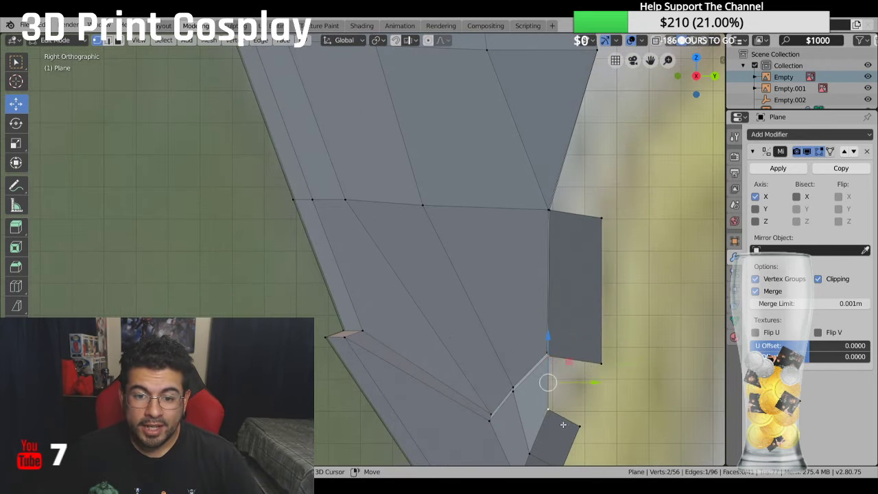
pyautogui.keyDown('shift'); pyautogui.click(571, 428); pyautogui.keyUp('shift')
pyautogui.keyDown('shift'); pyautogui.click(602, 365); pyautogui.keyUp('shift')
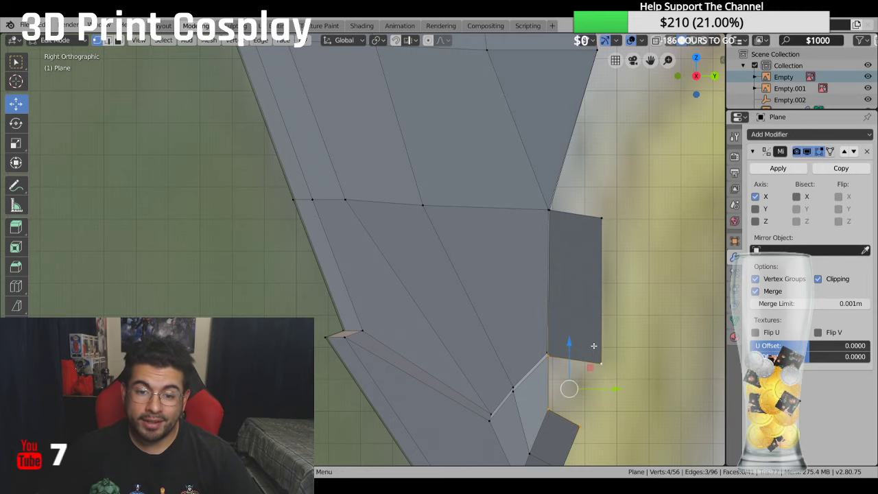
# Step: Fill a face across the four selected vertices to bridge the side face and jaw
pyautogui.press('f')
pyautogui.moveTo(594, 345); pyautogui.dragTo(644, 344, button='middle')
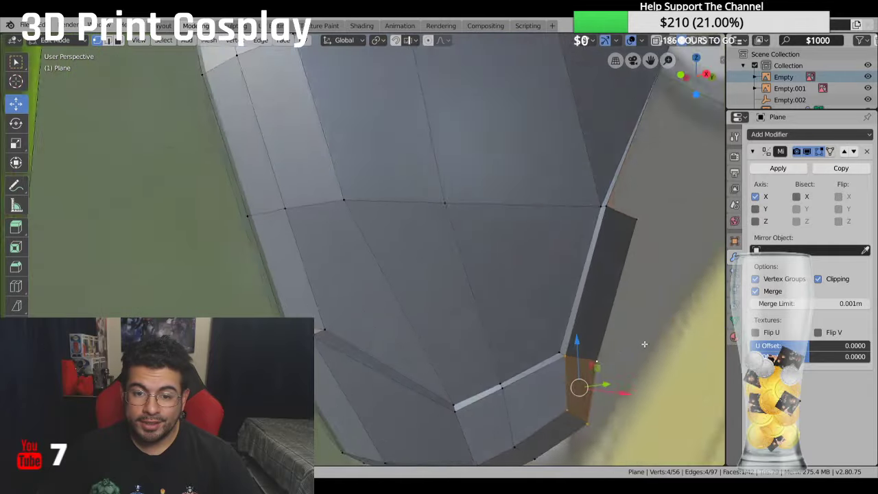
pyautogui.press('KP_1')
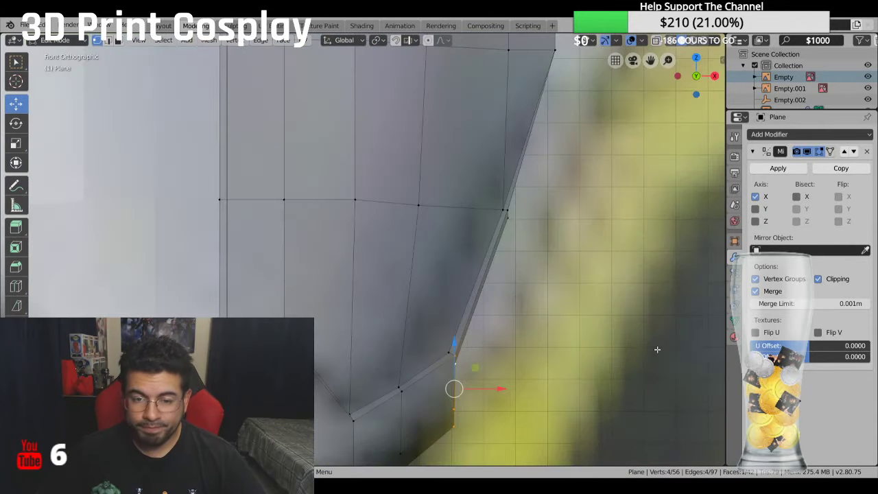
pyautogui.moveTo(645, 352); pyautogui.dragTo(574, 223, button='middle')
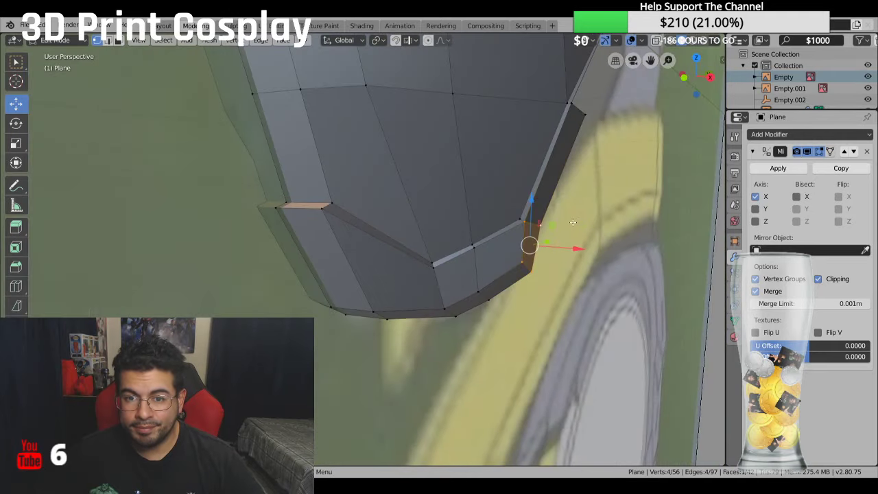
# Step: Extrude the chin's two side-edge vertices outward along X in Front view
pyautogui.click(564, 225)
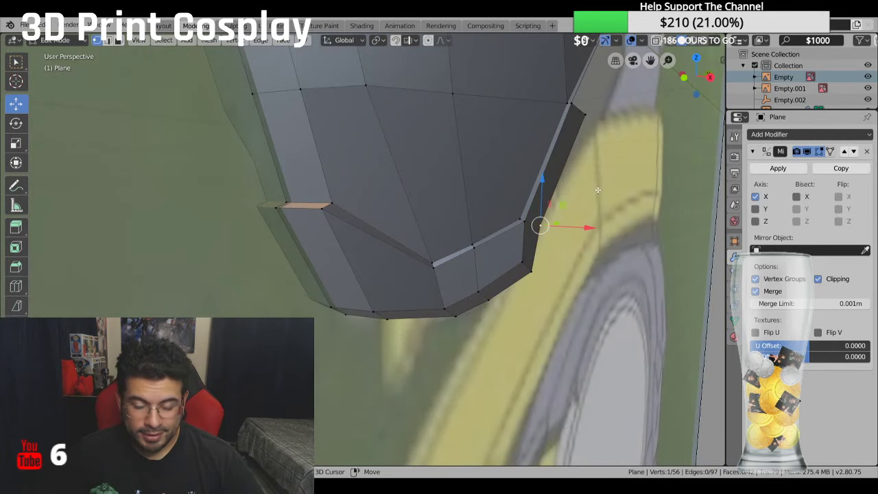
pyautogui.keyDown('shift'); pyautogui.click(588, 118); pyautogui.keyUp('shift')
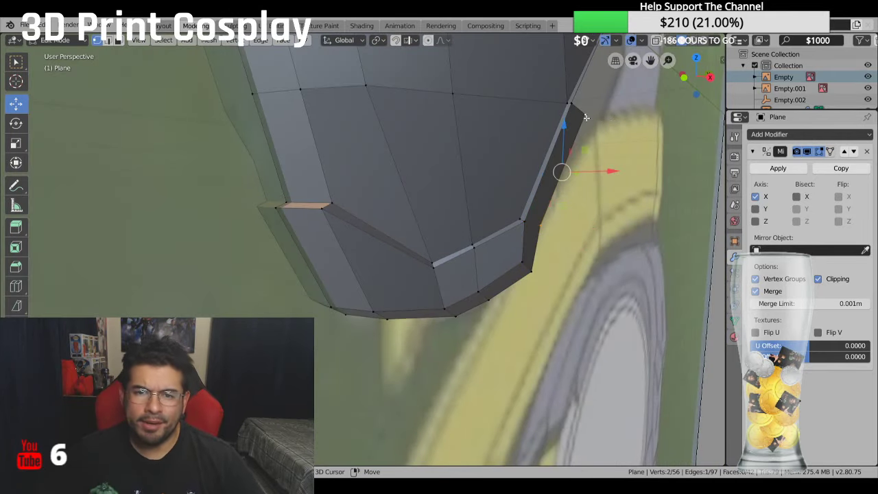
pyautogui.press('KP_1')
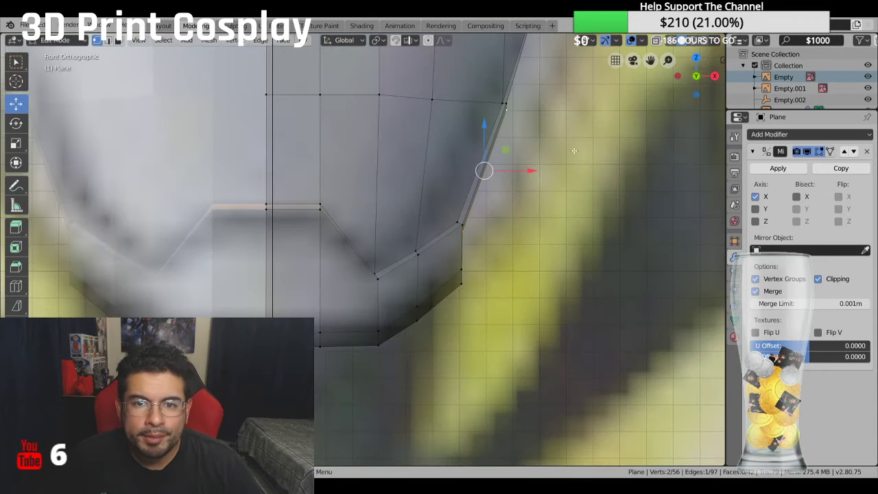
pyautogui.press('e')
pyautogui.press('x')
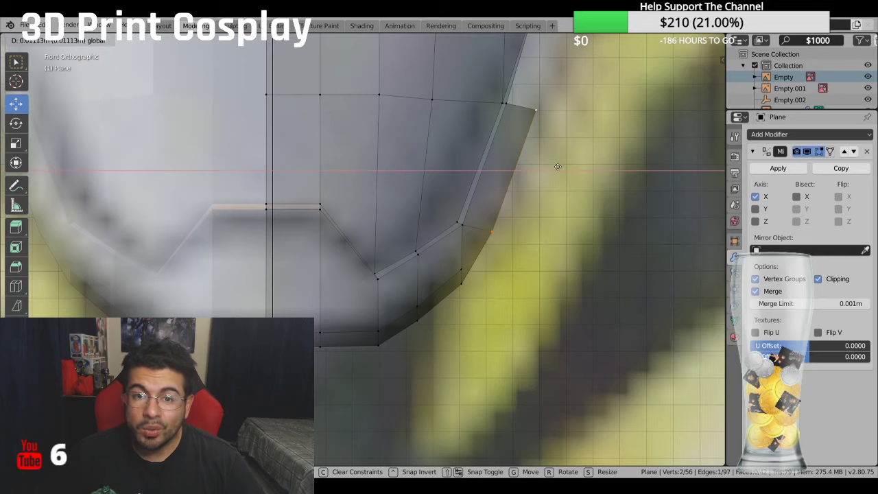
pyautogui.click(558, 167)
pyautogui.moveTo(558, 168); pyautogui.dragTo(435, 172, button='middle')
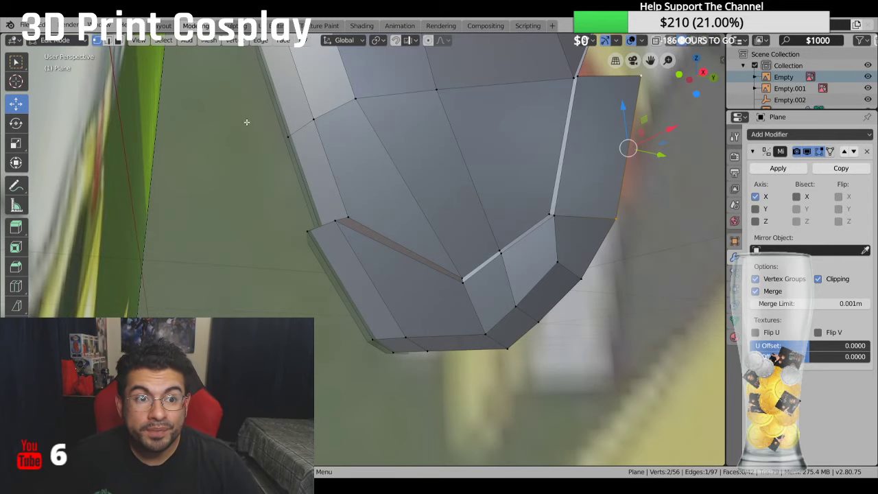
# Step: Frame the jaw corner from below and switch to Face select mode
pyautogui.moveTo(461, 152); pyautogui.dragTo(453, 178, button='middle')
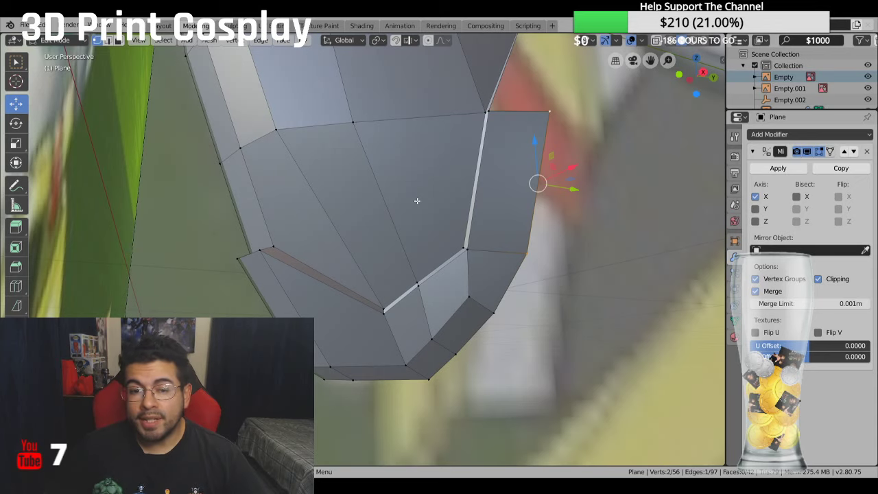
pyautogui.scroll(2, 417, 201)
pyautogui.keyDown('shift'); pyautogui.moveTo(438, 193); pyautogui.dragTo(409, 148, button='middle'); pyautogui.keyUp('shift')
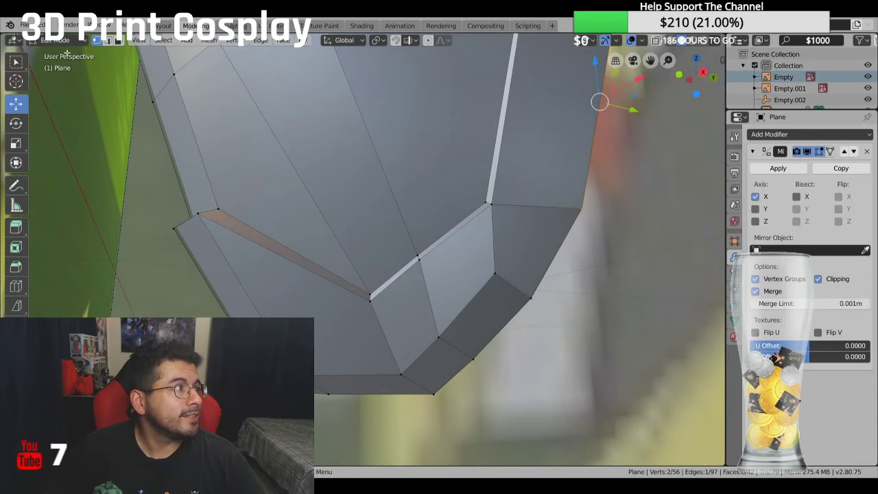
pyautogui.click(117, 42)
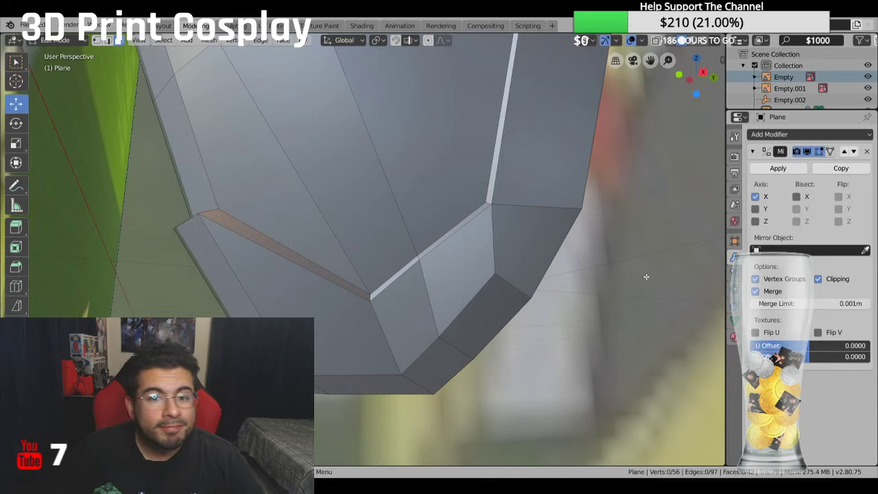
# Step: Delete the misplaced face at the jaw corner
pyautogui.click(533, 240)
pyautogui.press('x')
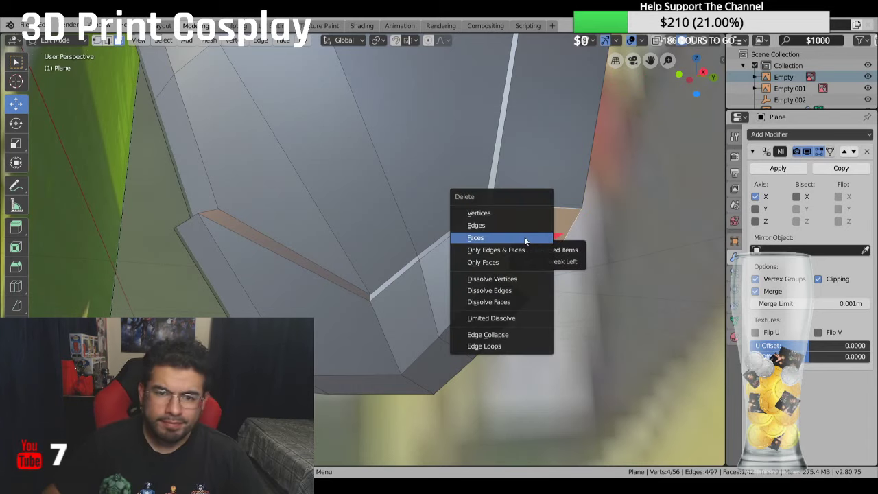
pyautogui.click(524, 239)
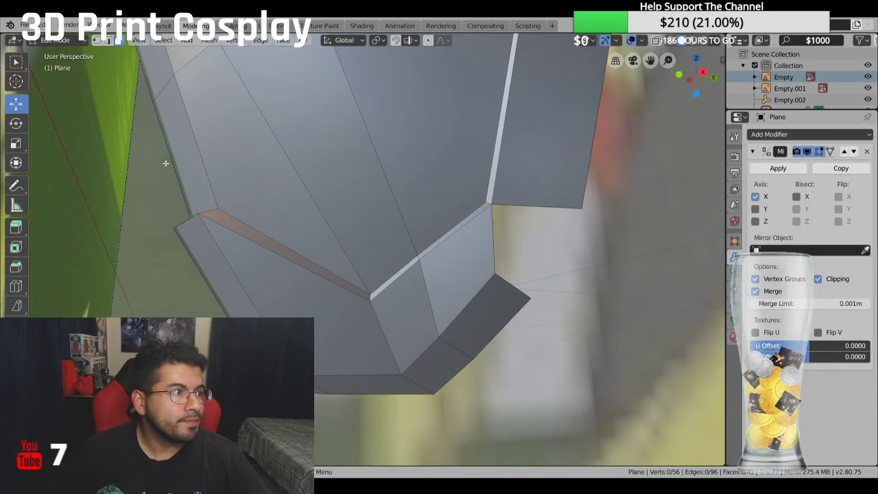
# Step: In Vertex select mode, select three vertices around the jaw-corner opening
pyautogui.click(97, 40)
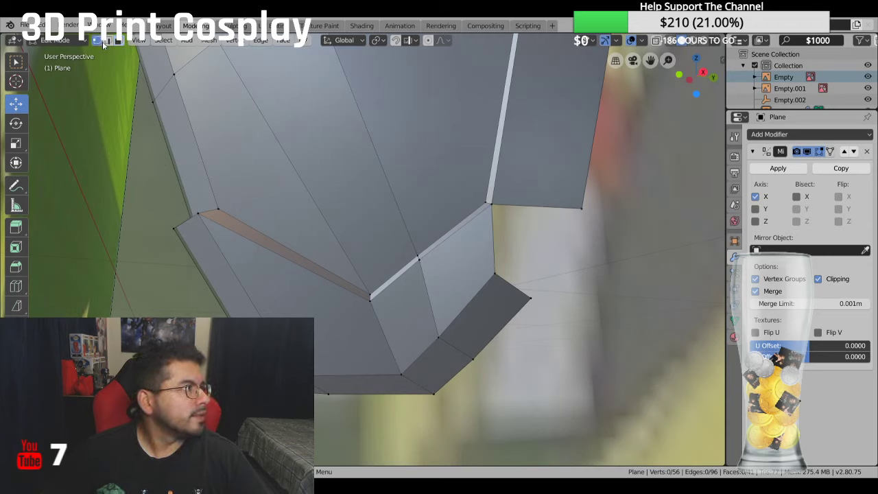
pyautogui.click(489, 204)
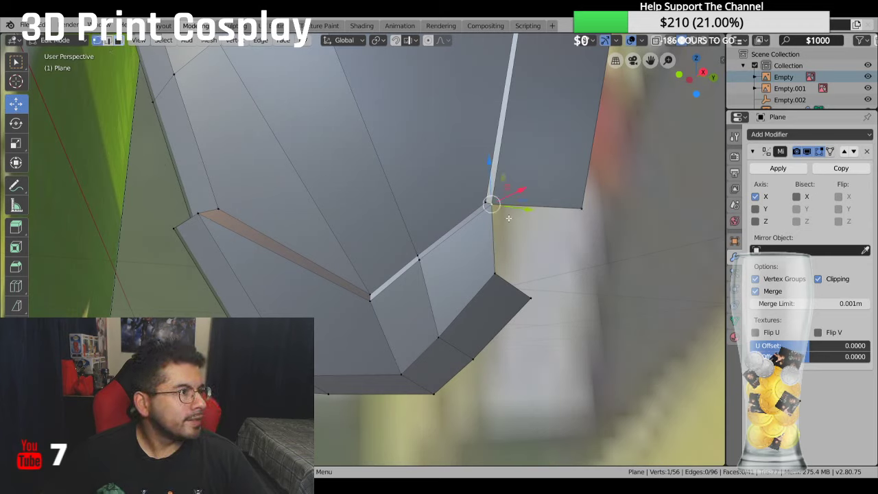
pyautogui.keyDown('shift'); pyautogui.click(495, 276); pyautogui.keyUp('shift')
pyautogui.keyDown('shift'); pyautogui.click(578, 199); pyautogui.keyUp('shift')
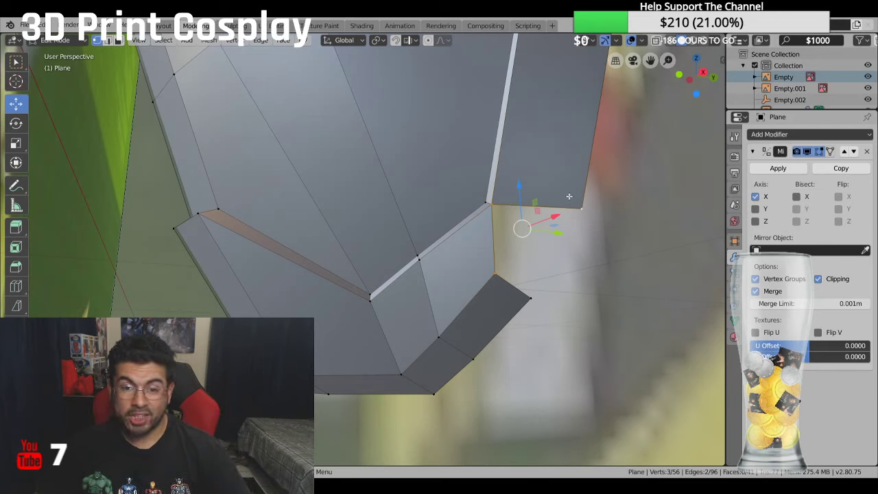
# Step: Fill a triangle from the three vertices, then select the three vertices bounding the remaining gap
pyautogui.press('f')
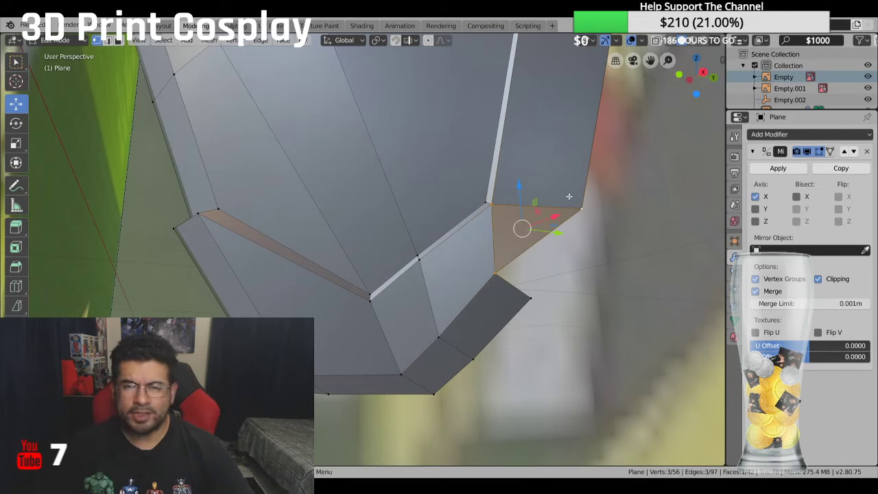
pyautogui.click(490, 272)
pyautogui.click(548, 265)
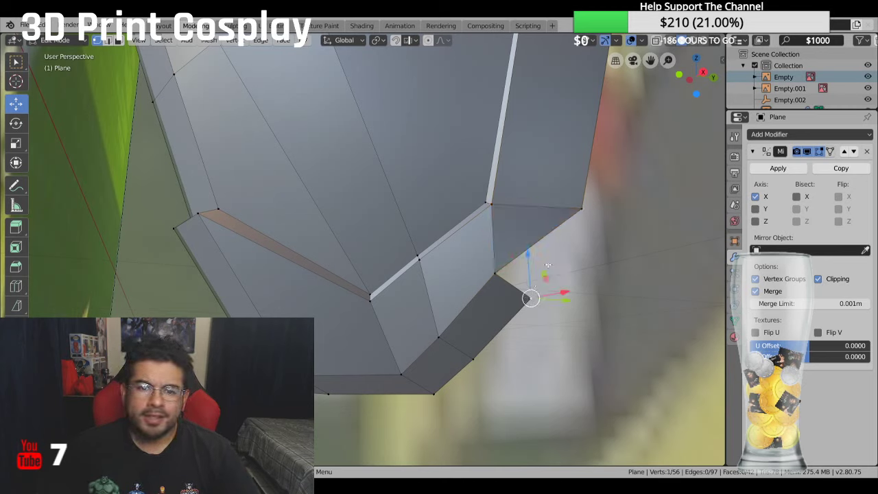
pyautogui.click(579, 205)
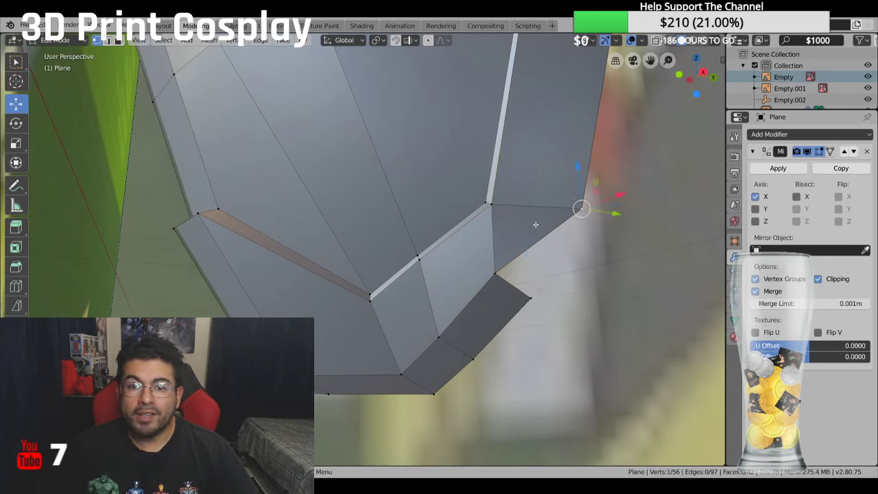
pyautogui.click(478, 269)
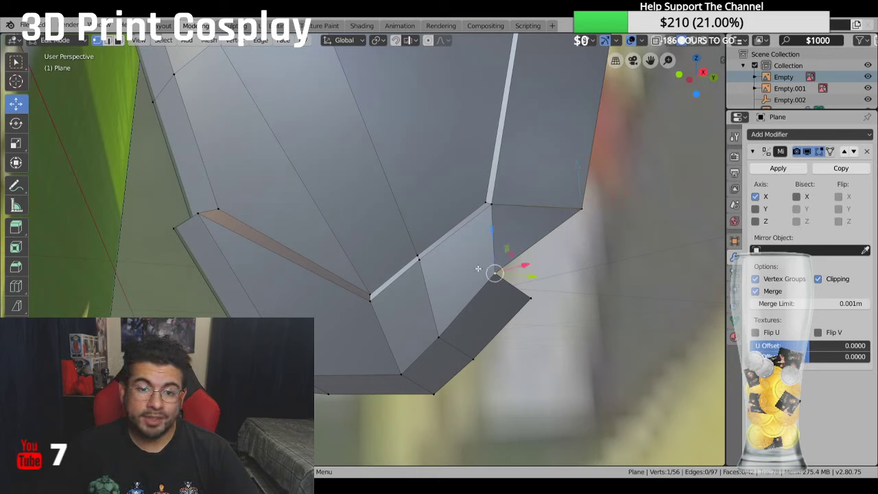
pyautogui.keyDown('shift'); pyautogui.click(527, 296); pyautogui.keyUp('shift')
pyautogui.keyDown('shift'); pyautogui.click(561, 206); pyautogui.keyUp('shift')
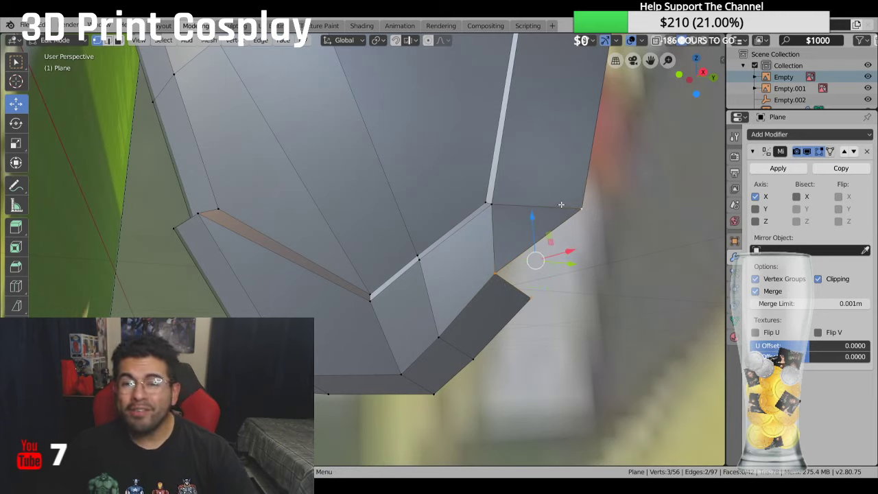
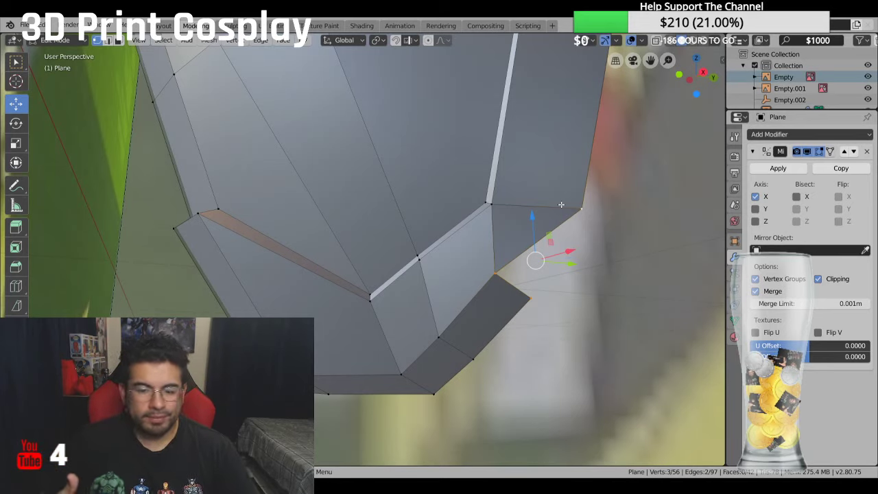
# Step: Fill the lower-edge gap with a face from the three vertices and turn on Face Orientation shading
pyautogui.press('f')
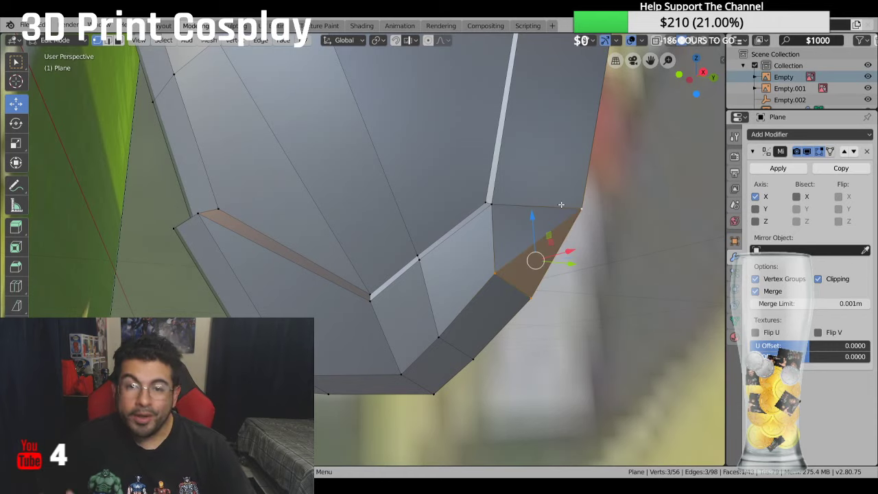
pyautogui.hotkey('alt', 'a')
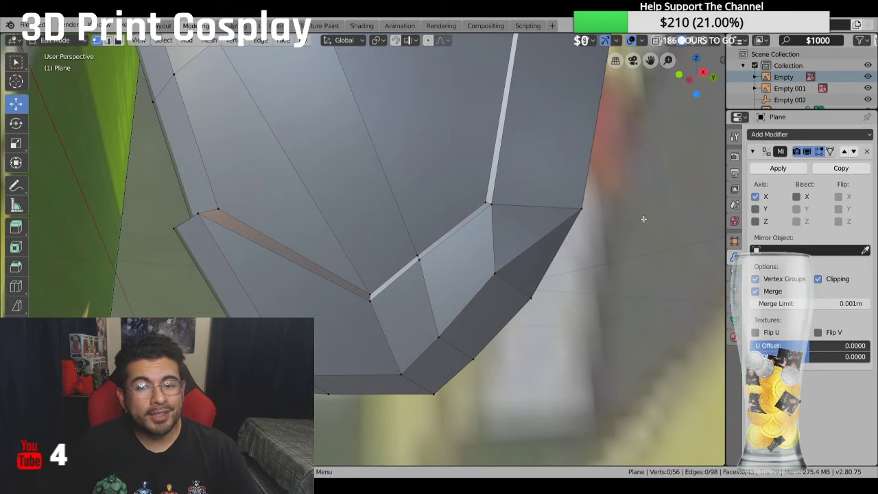
pyautogui.moveTo(613, 242); pyautogui.dragTo(643, 219, button='middle')
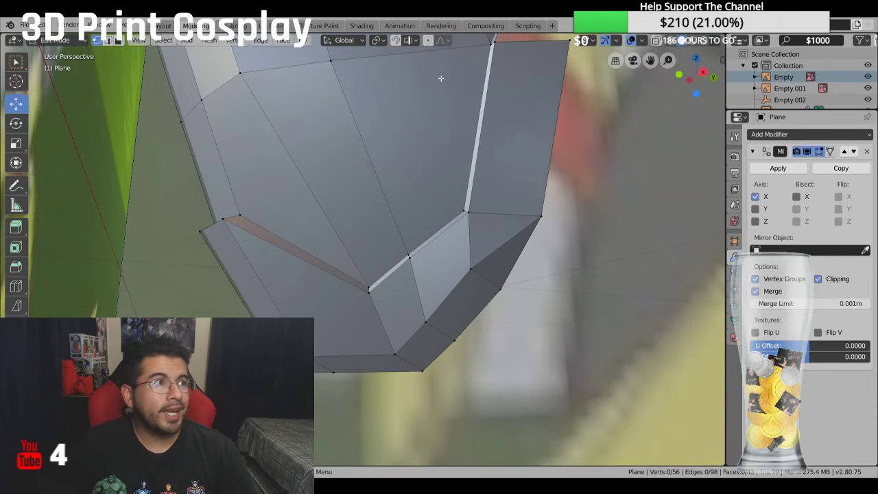
pyautogui.click(643, 40)
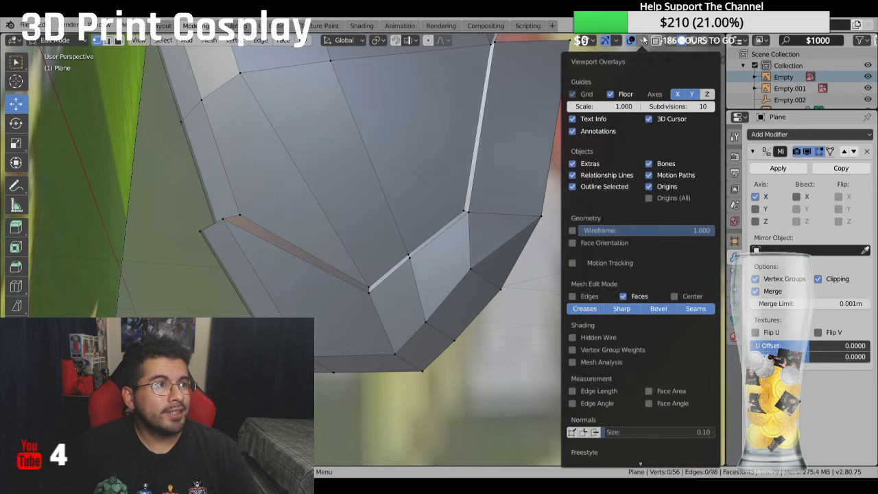
pyautogui.click(587, 242)
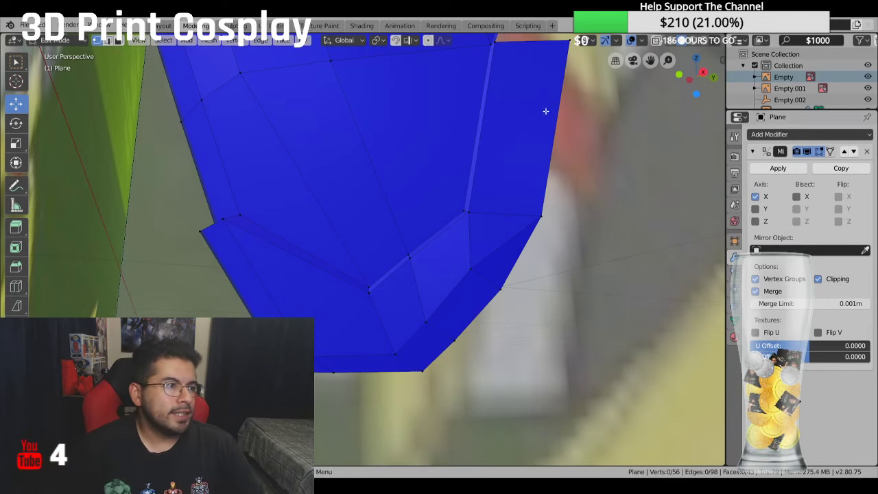
# Step: In Front view, extrude a new vertex out from the upper corner of the side edge
pyautogui.press('KP_1')
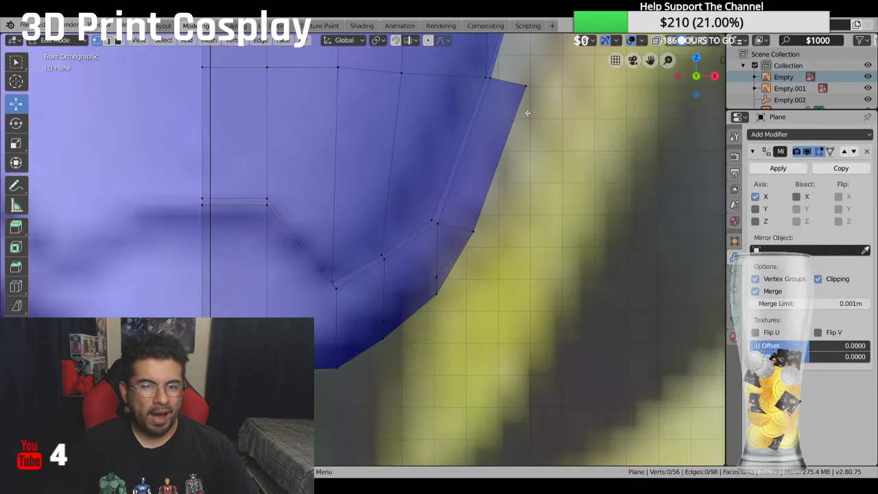
pyautogui.scroll(3, 476, 89)
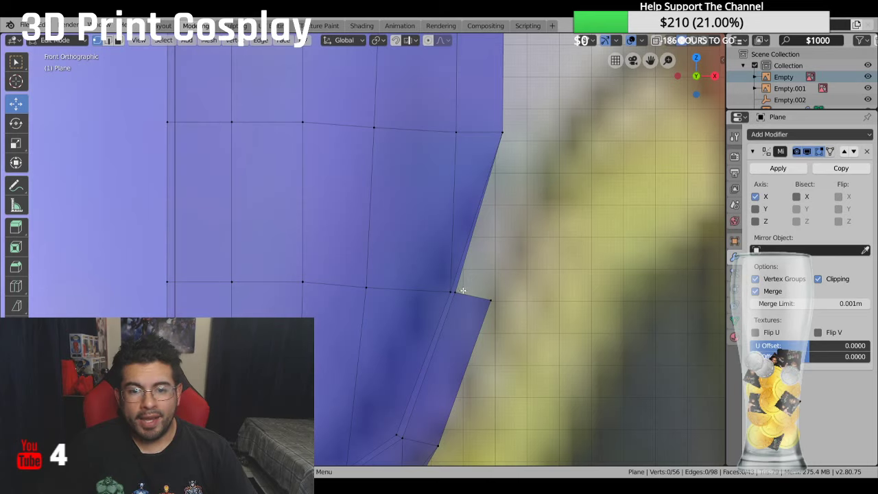
pyautogui.click(503, 133)
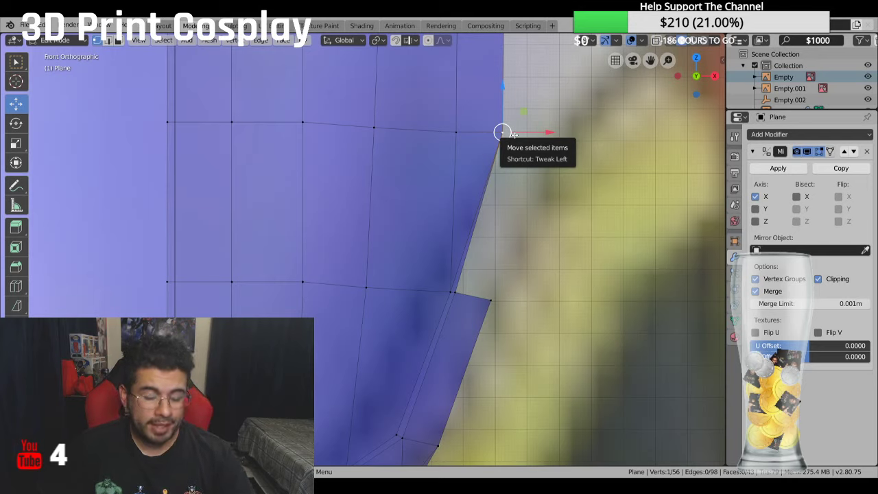
pyautogui.press('e')
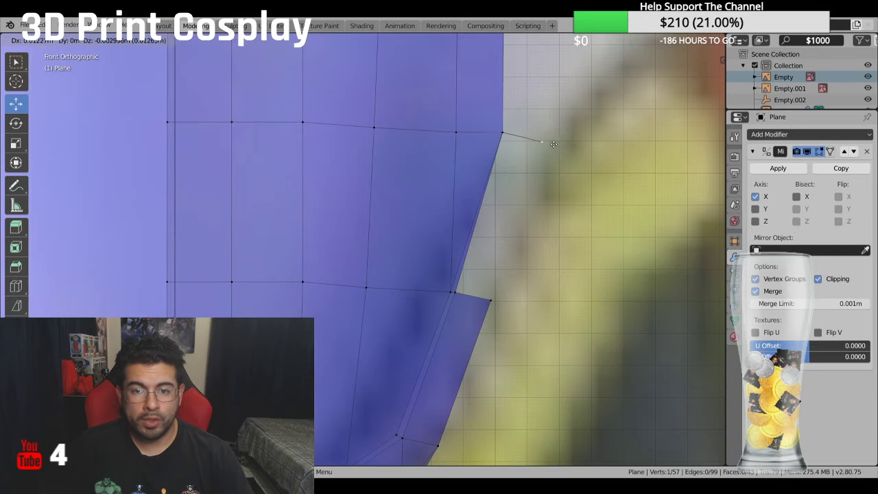
pyautogui.click(562, 147)
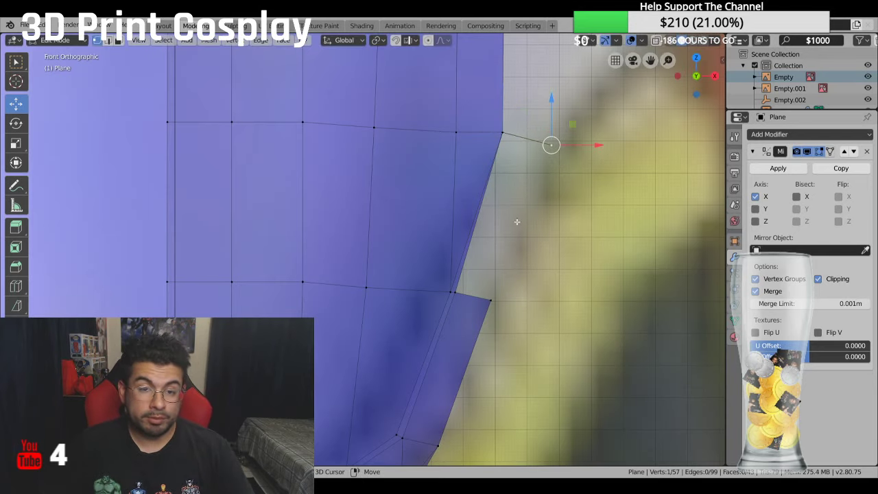
# Step: Fill a triangular face between the new vertex and the edge vertices, then deselect
pyautogui.keyDown('shift'); pyautogui.click(462, 298); pyautogui.keyUp('shift')
pyautogui.keyDown('shift'); pyautogui.click(490, 300); pyautogui.keyUp('shift')
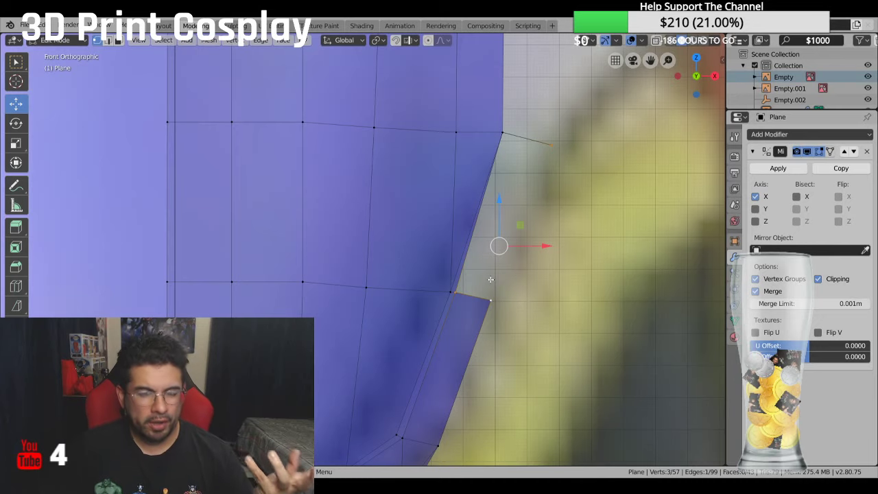
pyautogui.press('e')
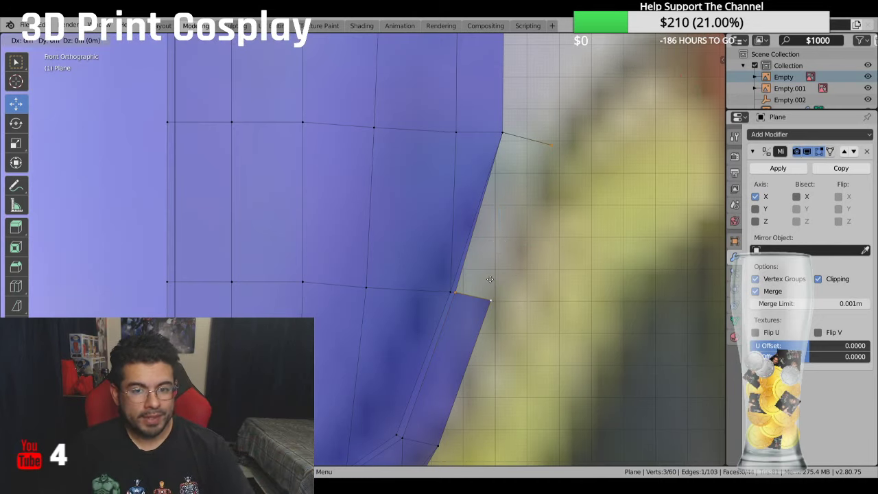
pyautogui.press('Escape')
pyautogui.hotkey('ctrl', 'z')
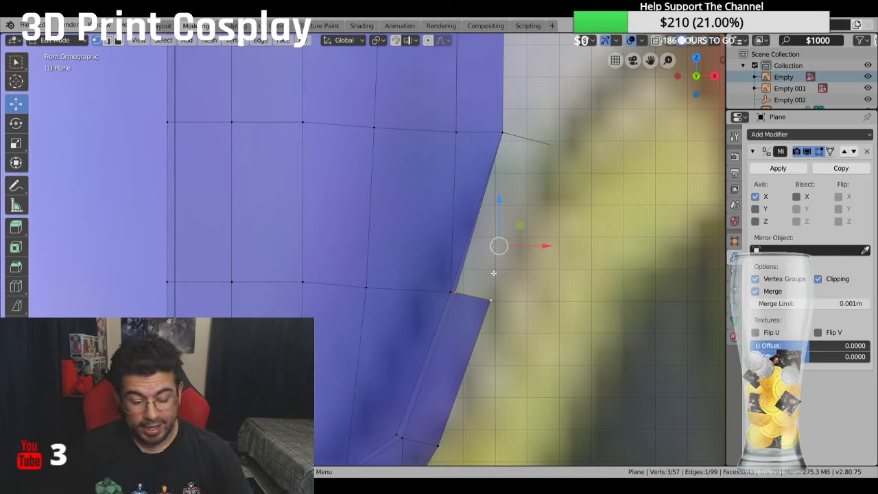
pyautogui.press('f')
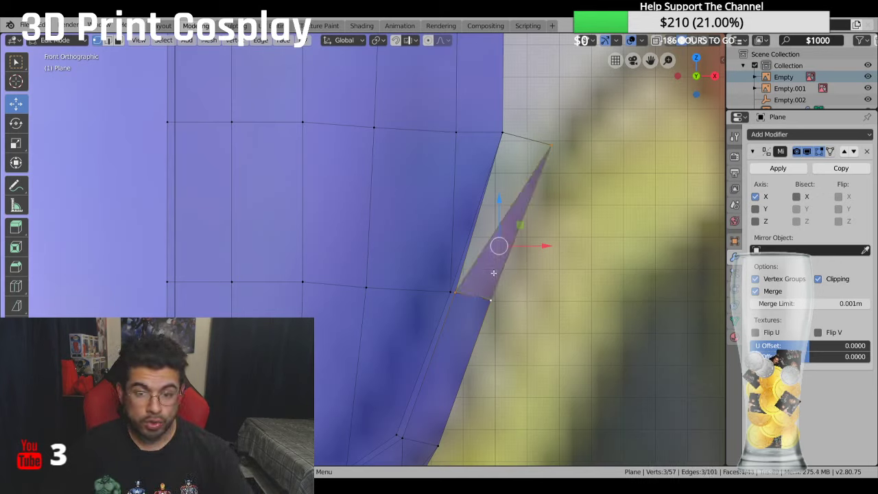
pyautogui.keyDown('shift'); pyautogui.click(507, 140); pyautogui.keyUp('shift')
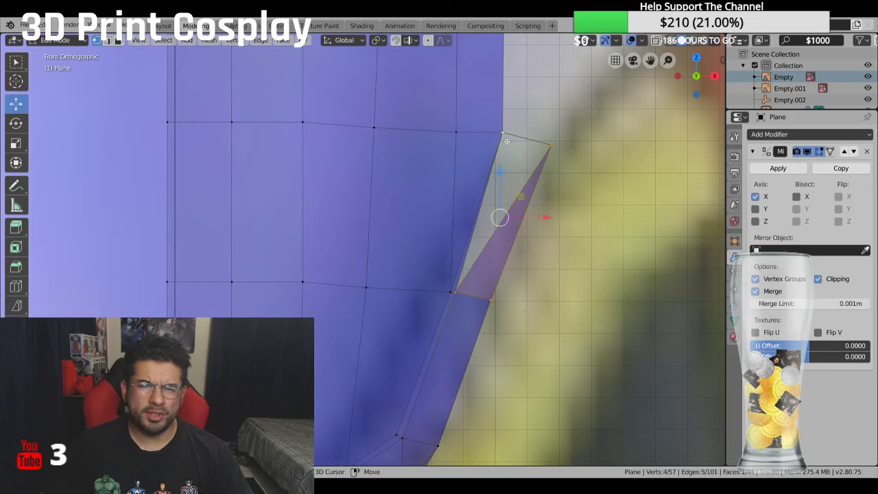
pyautogui.keyDown('shift'); pyautogui.click(493, 291); pyautogui.keyUp('shift')
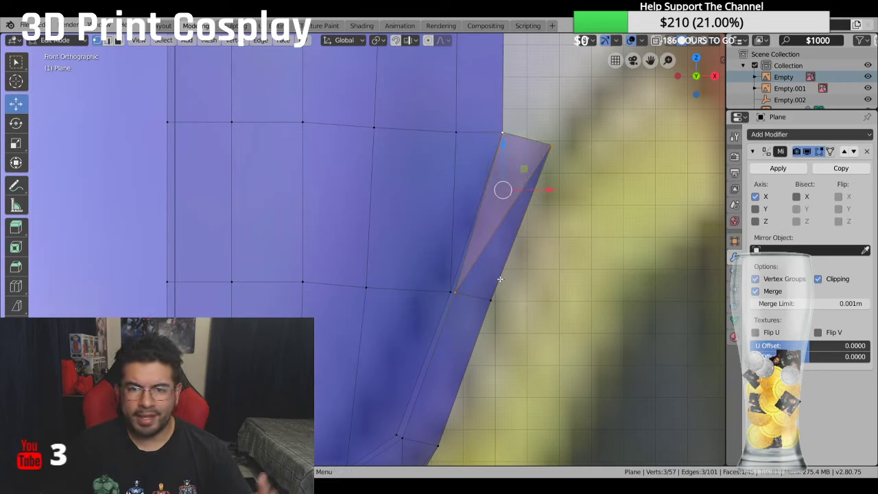
pyautogui.hotkey('alt', 'a')
pyautogui.moveTo(501, 279); pyautogui.dragTo(525, 252, button='middle')
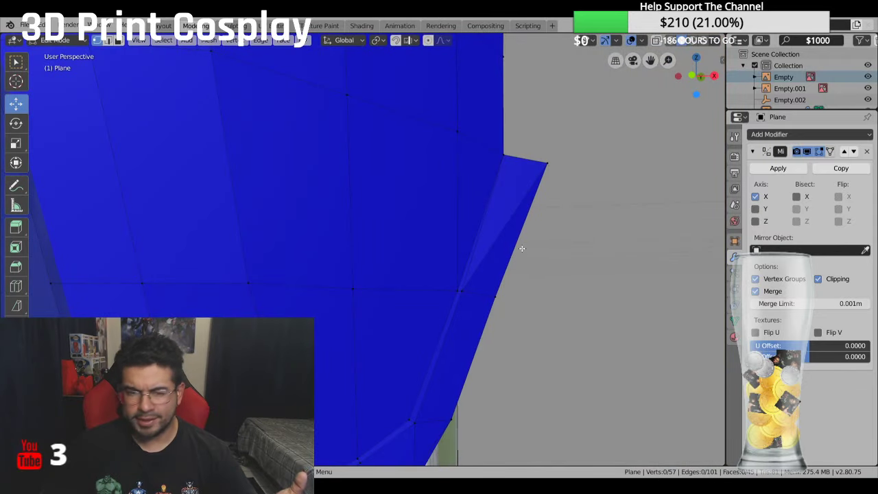
# Step: In Right view, move the spike's tip vertex outward sideways
pyautogui.press('KP_3')
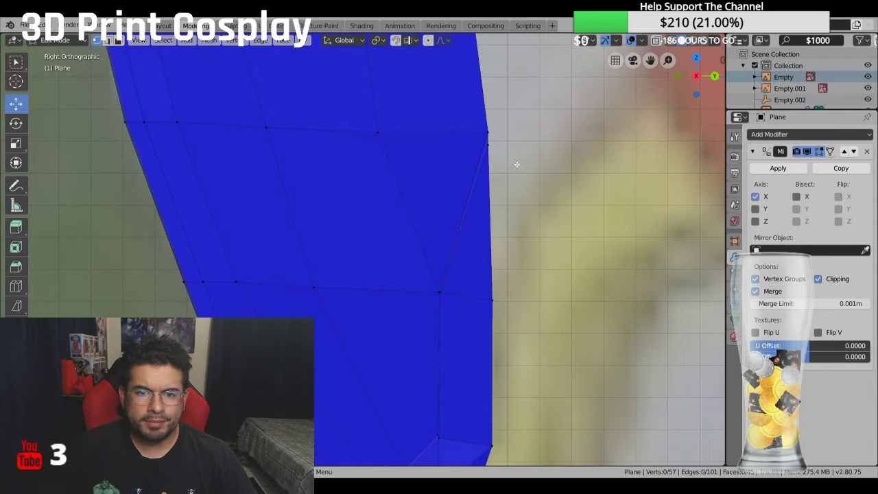
pyautogui.moveTo(518, 164); pyautogui.dragTo(562, 149, button='middle')
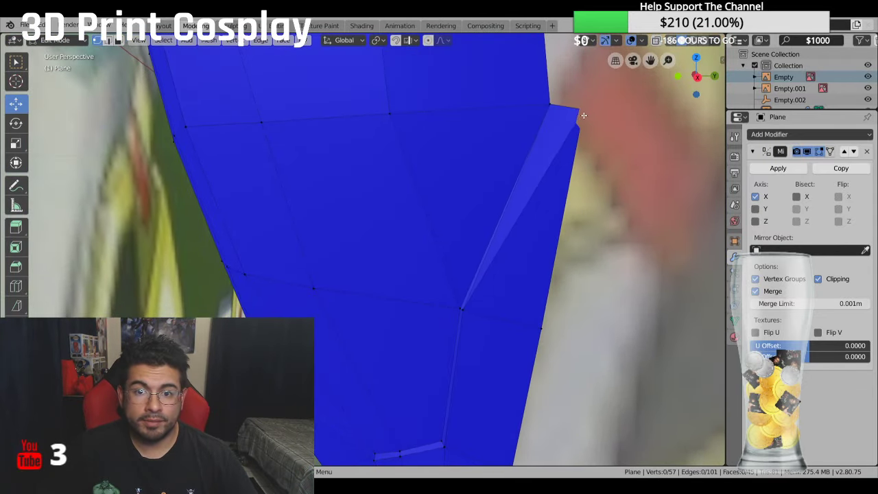
pyautogui.moveTo(584, 115); pyautogui.dragTo(597, 127, button='middle')
pyautogui.click(622, 130)
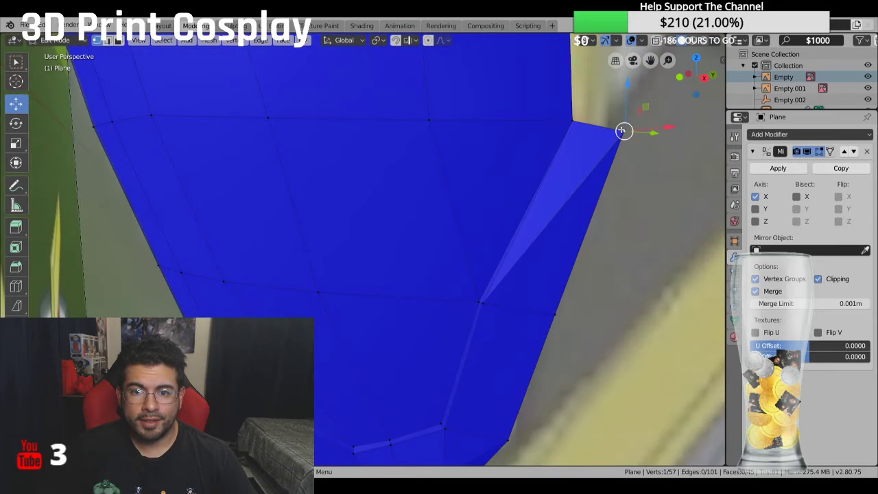
pyautogui.press('KP_3')
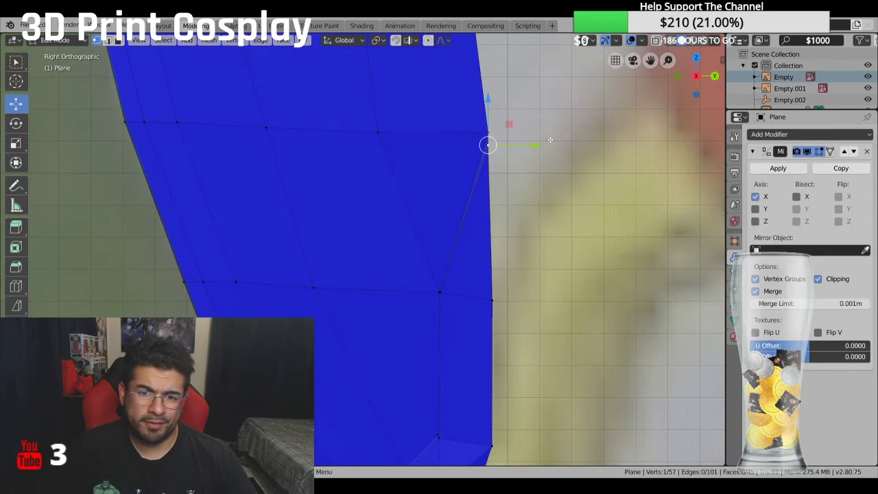
pyautogui.moveTo(538, 144); pyautogui.dragTo(604, 160)
pyautogui.scroll(-4, 598, 160)
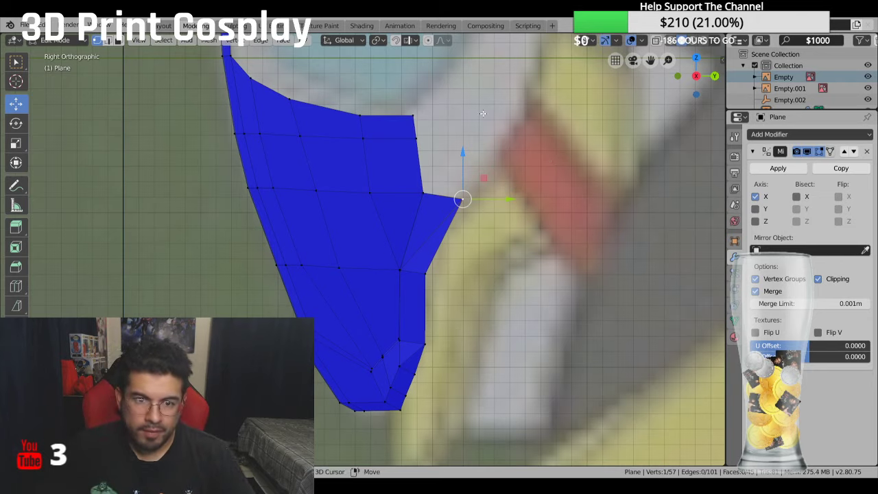
# Step: Select the triangular flap face to check it, then deselect and orbit into perspective
pyautogui.keyDown('shift'); pyautogui.click(417, 139); pyautogui.keyUp('shift')
pyautogui.keyDown('shift'); pyautogui.click(420, 193); pyautogui.keyUp('shift')
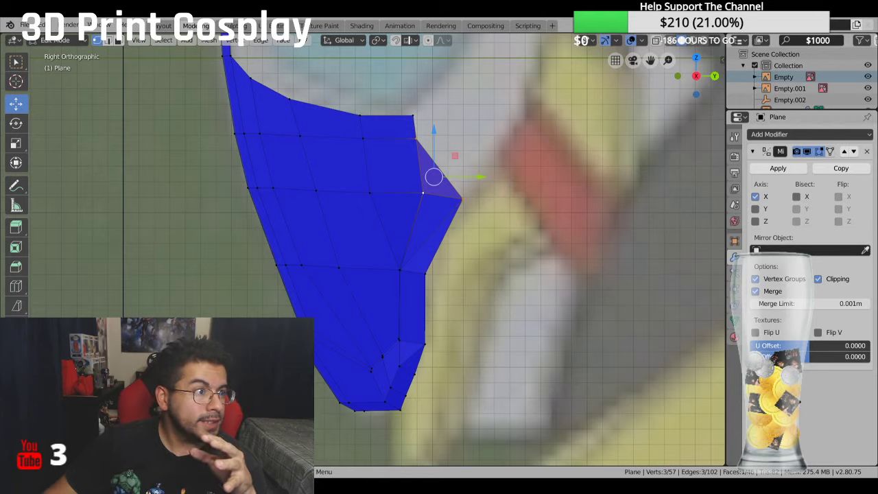
pyautogui.hotkey('alt', 'a')
pyautogui.moveTo(480, 206); pyautogui.dragTo(630, 264, button='middle')
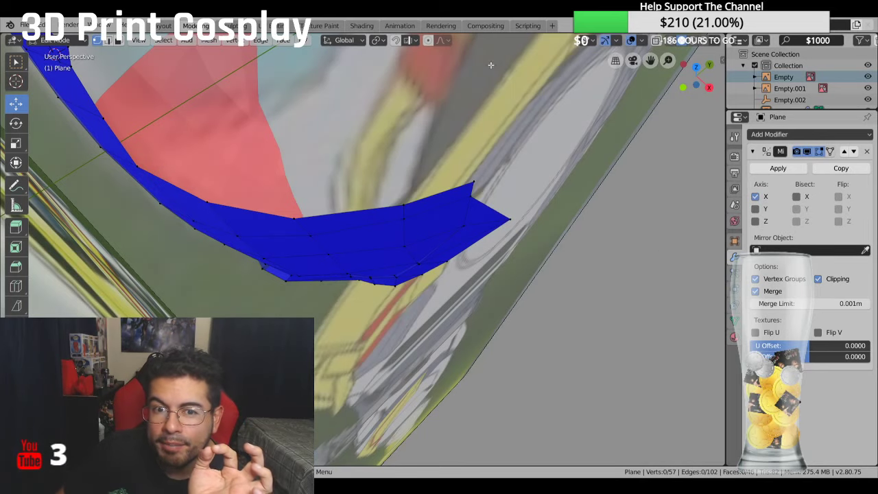
# Step: Orbit the view to see the new spike flap edge-on
pyautogui.moveTo(708, 251); pyautogui.dragTo(540, 128, button='middle')
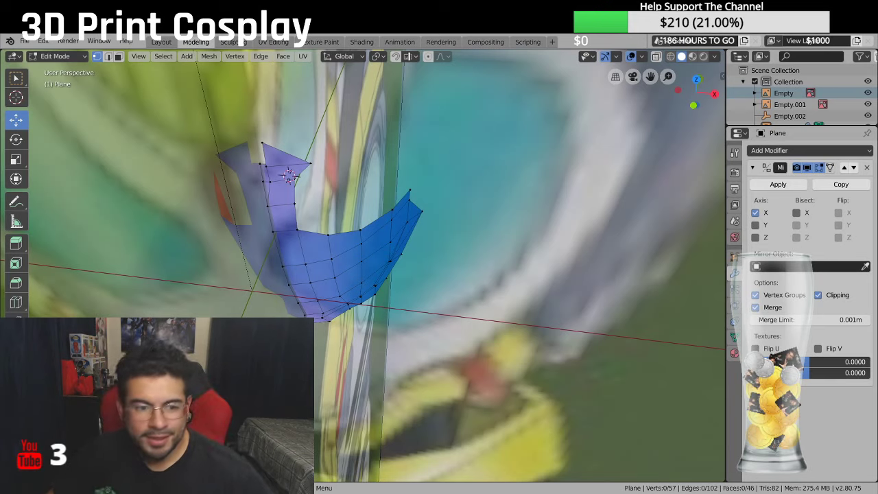
# Step: In Front view, raise the upper side corner vertex and extrude a spike tip up and outward
pyautogui.moveTo(557, 256); pyautogui.dragTo(516, 188, button='middle')
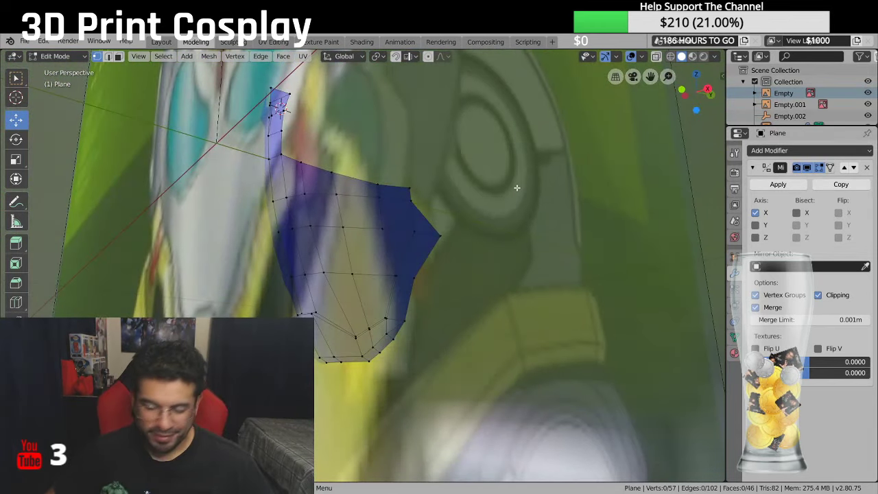
pyautogui.press('KP_3')
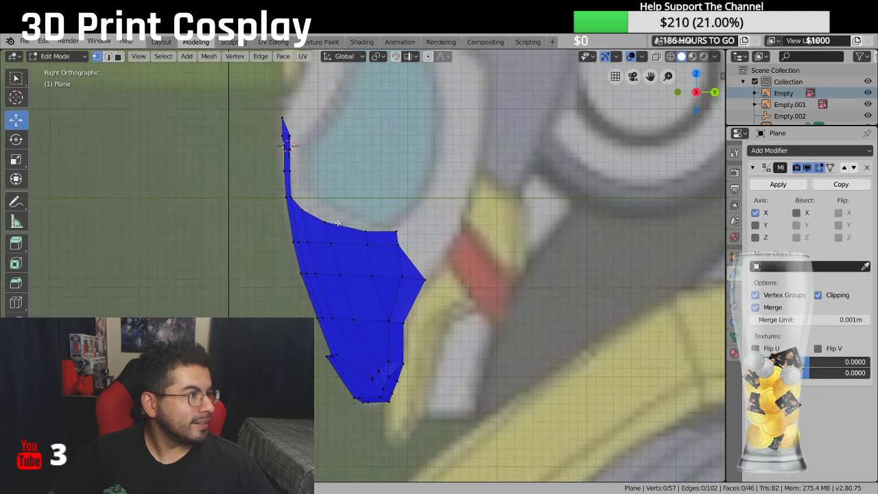
pyautogui.press('KP_1')
pyautogui.scroll(2, 384, 221)
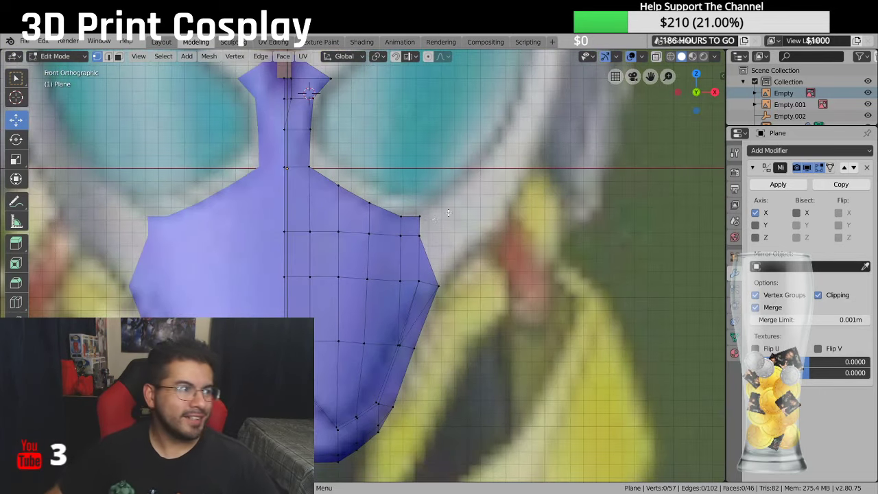
pyautogui.click(419, 235)
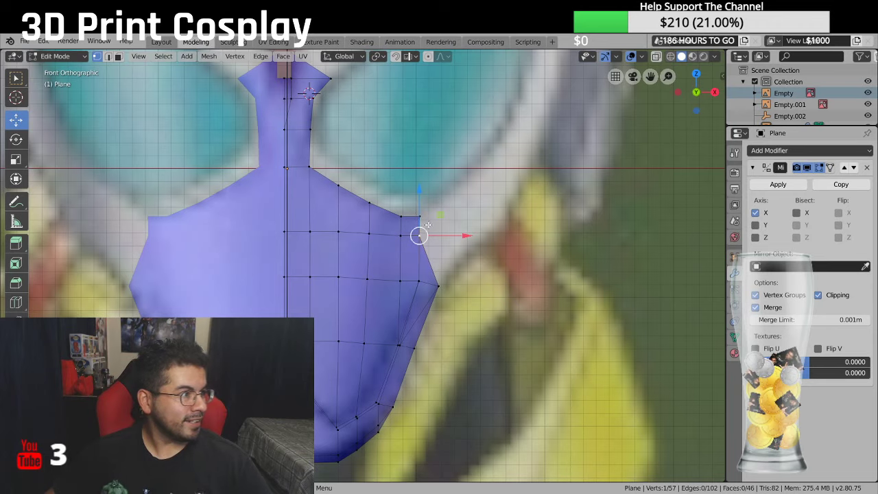
pyautogui.moveTo(420, 234); pyautogui.dragTo(422, 213)
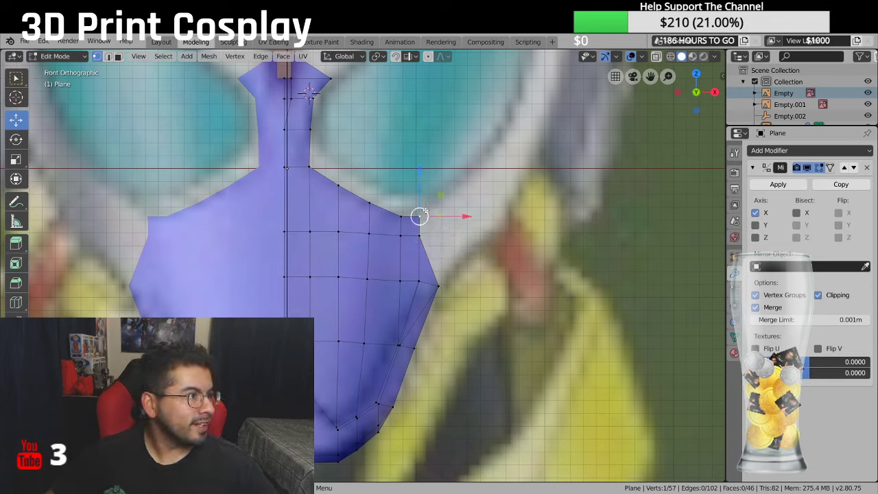
pyautogui.press('e')
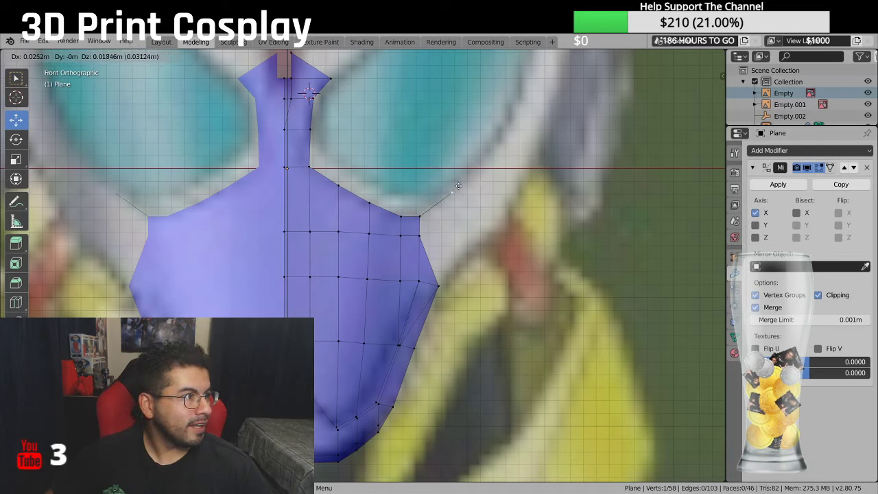
pyautogui.click(458, 187)
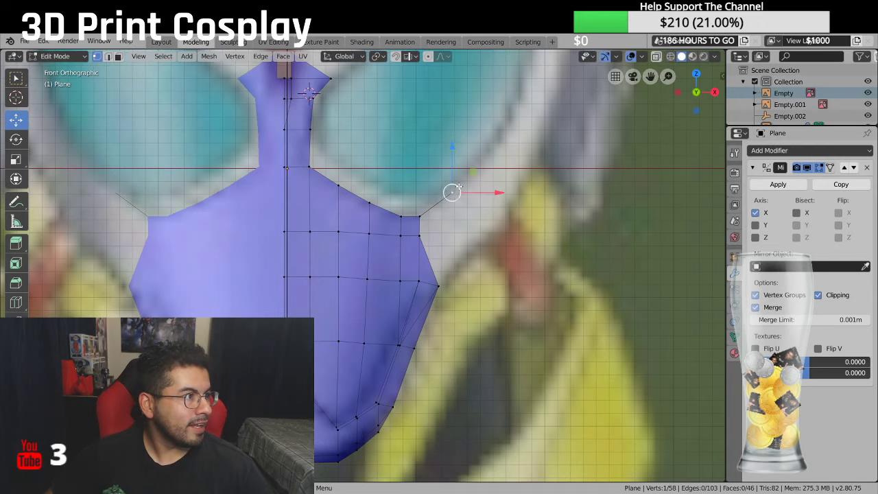
# Step: Fill the spike's three vertices with a triangular face and grab its tip in Right view
pyautogui.click(419, 236)
pyautogui.keyDown('shift'); pyautogui.click(430, 203); pyautogui.keyUp('shift')
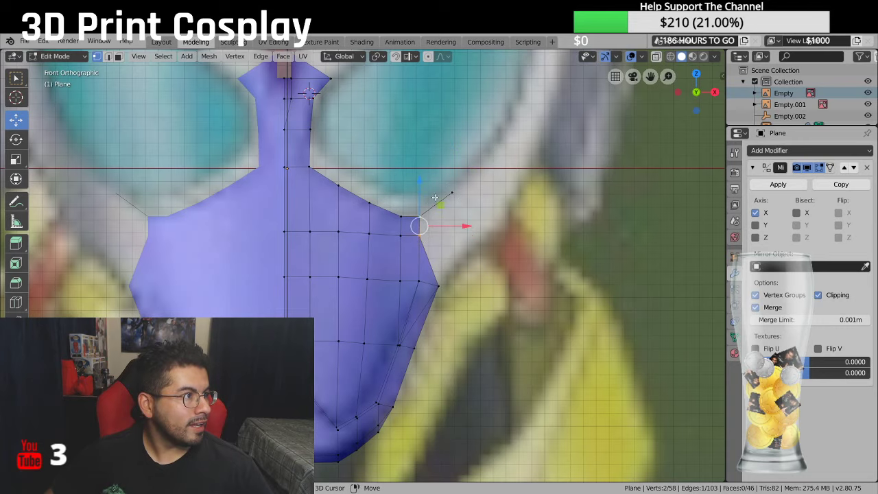
pyautogui.keyDown('shift'); pyautogui.click(459, 182); pyautogui.keyUp('shift')
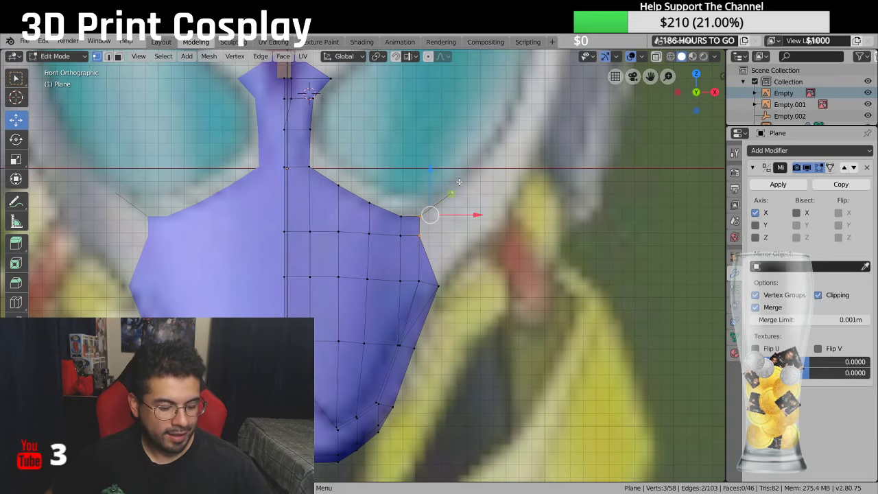
pyautogui.press('f')
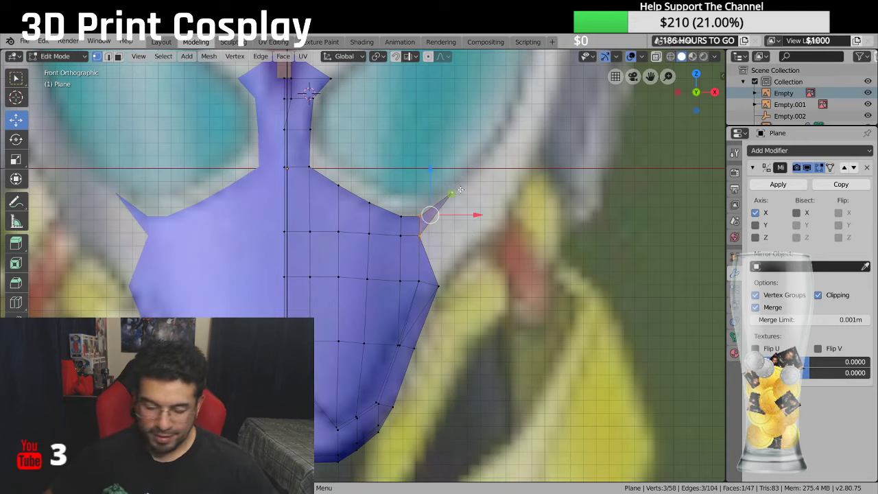
pyautogui.press('KP_3')
pyautogui.click(433, 194)
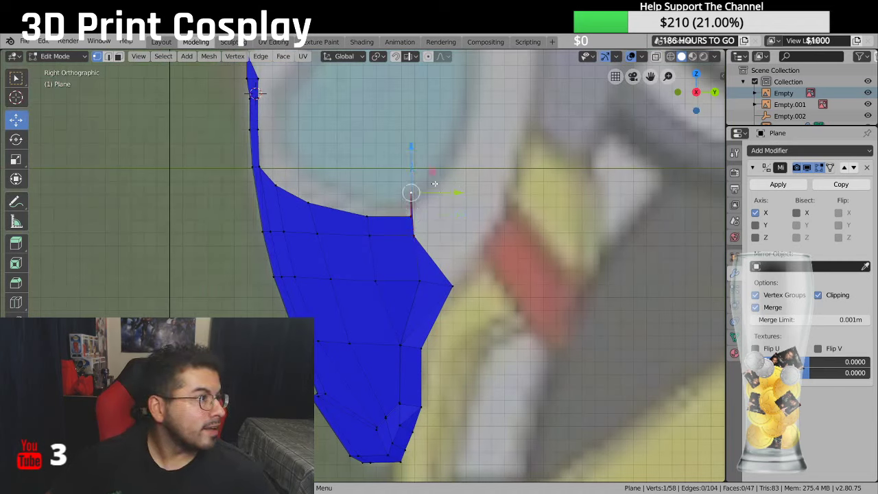
pyautogui.press('g')
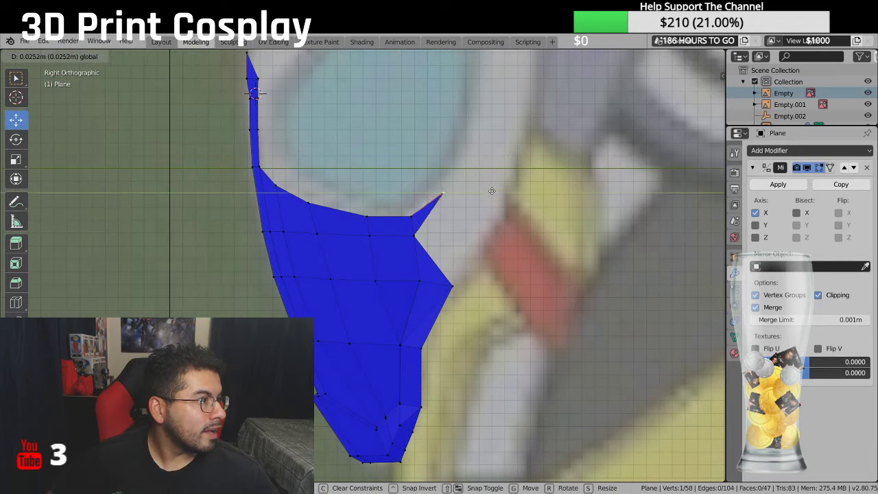
# Step: Place the spike tip angled outward from the body in Right view
pyautogui.click(492, 191)
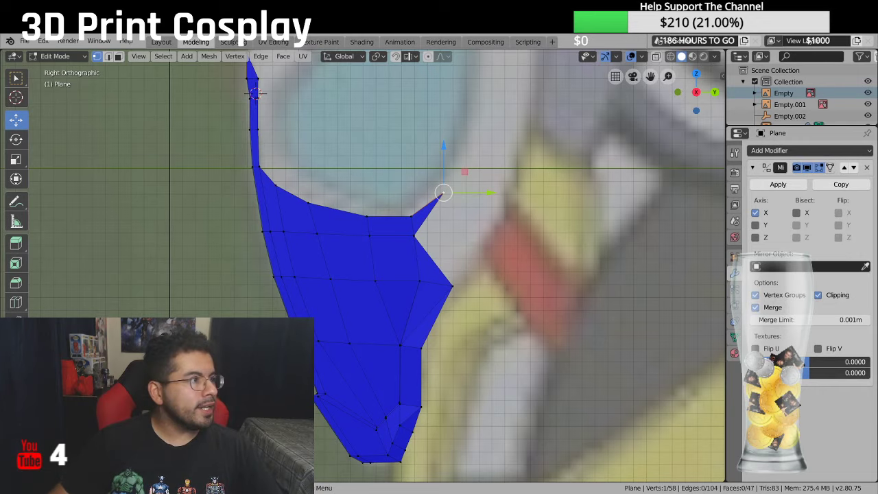
# Step: Extrude a new vertex beside the spike from its base and fill a face with the tip and base
pyautogui.moveTo(402, 229); pyautogui.dragTo(469, 170, button='middle')
pyautogui.press('KP_1')
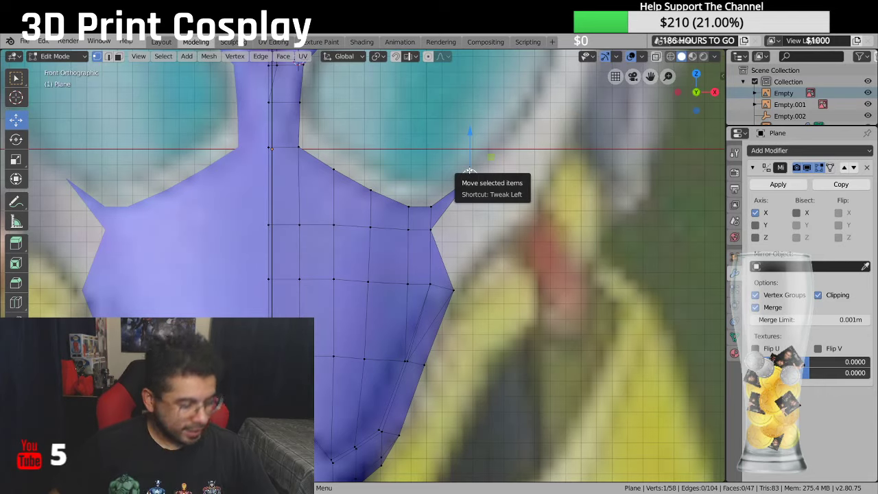
pyautogui.click(431, 230)
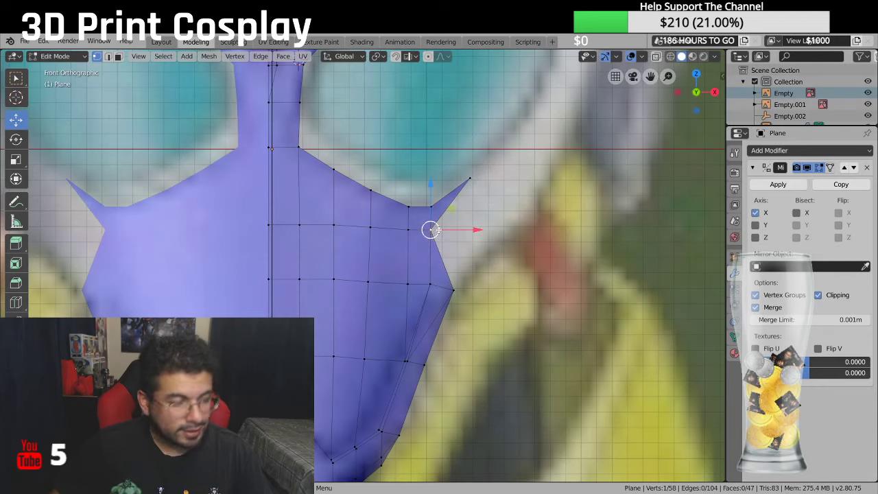
pyautogui.press('e')
pyautogui.click(485, 194)
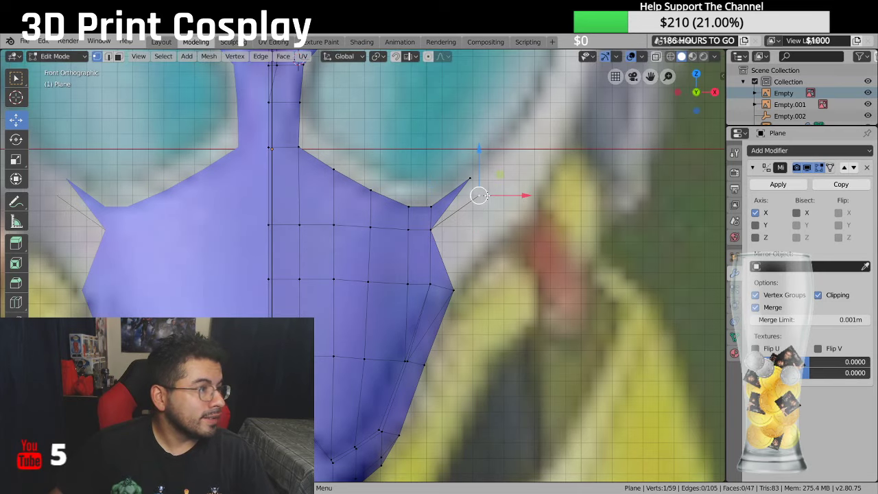
pyautogui.keyDown('shift'); pyautogui.click(469, 177); pyautogui.keyUp('shift')
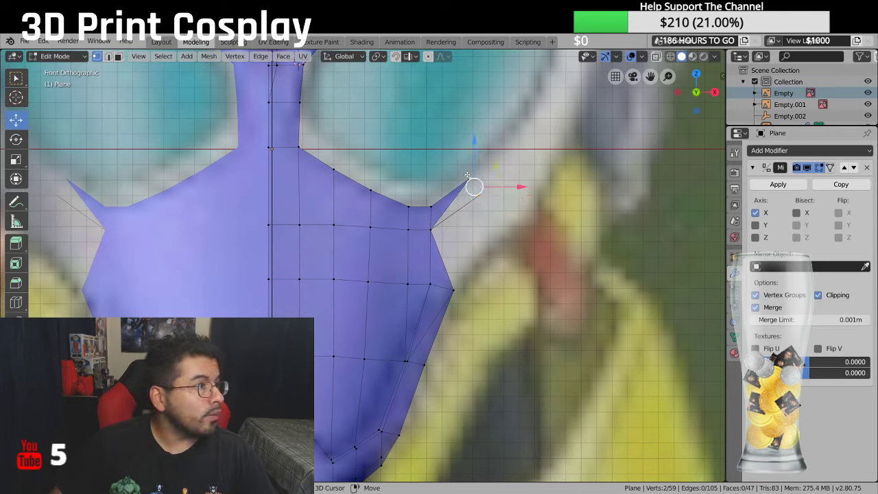
pyautogui.keyDown('shift'); pyautogui.click(423, 232); pyautogui.keyUp('shift')
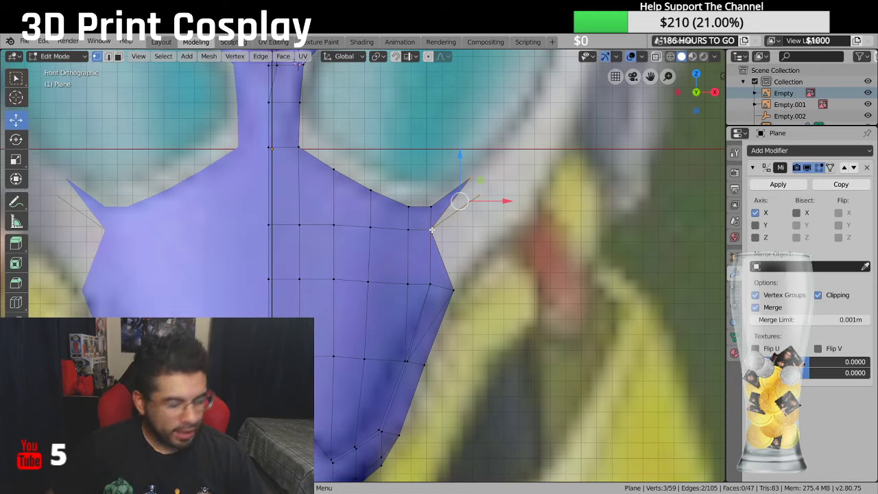
pyautogui.press('e')
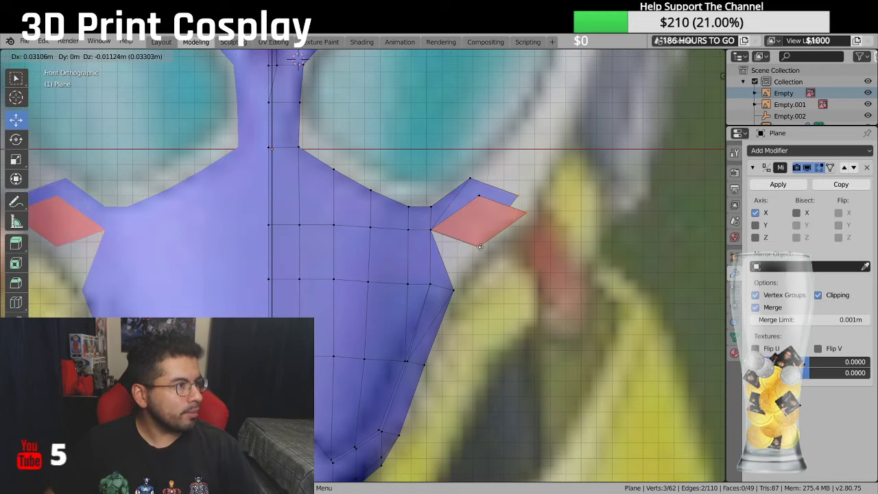
pyautogui.click(480, 247)
pyautogui.hotkey('ctrl', 'z')
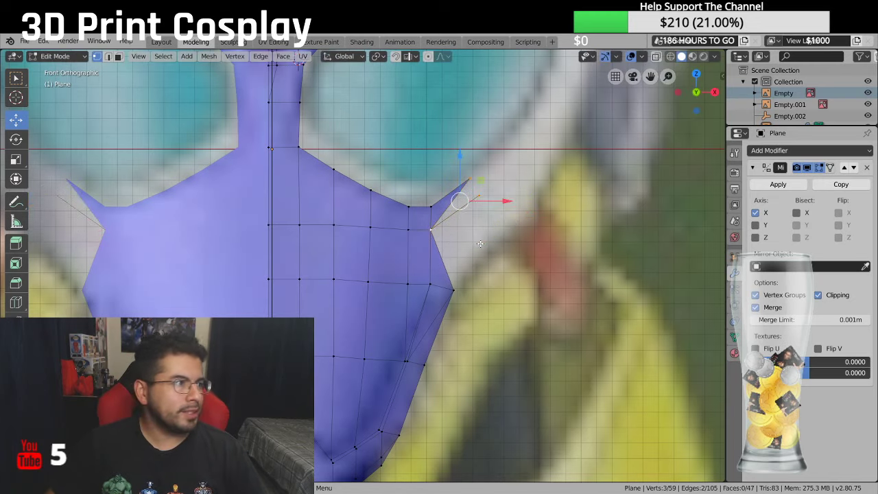
pyautogui.press('f')
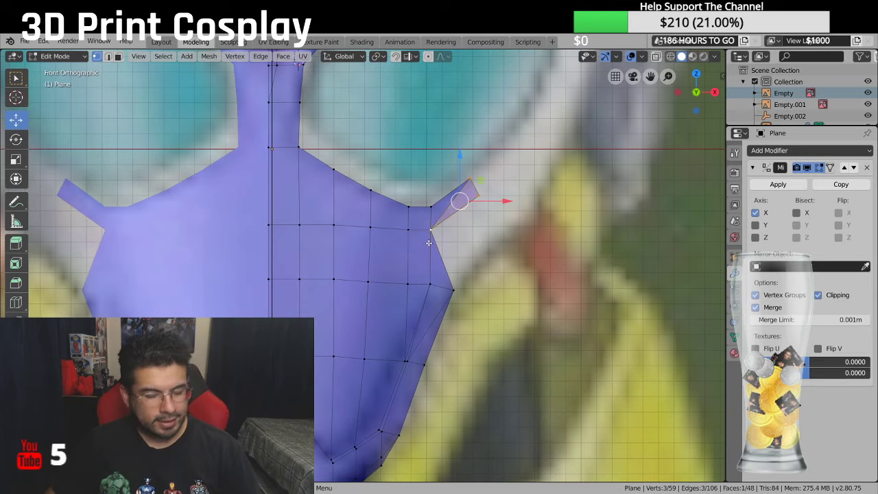
# Step: Extrude another vertex below the spike and fill the notch with a four-vertex face
pyautogui.click(453, 289)
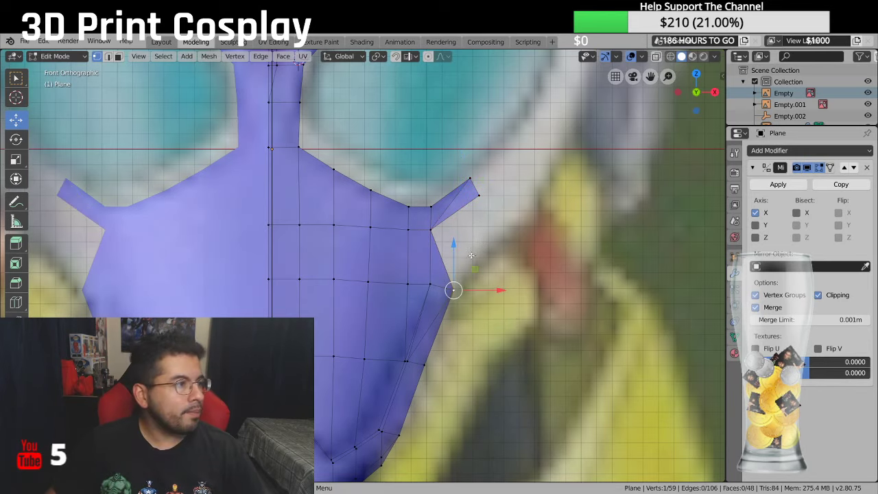
pyautogui.press('e')
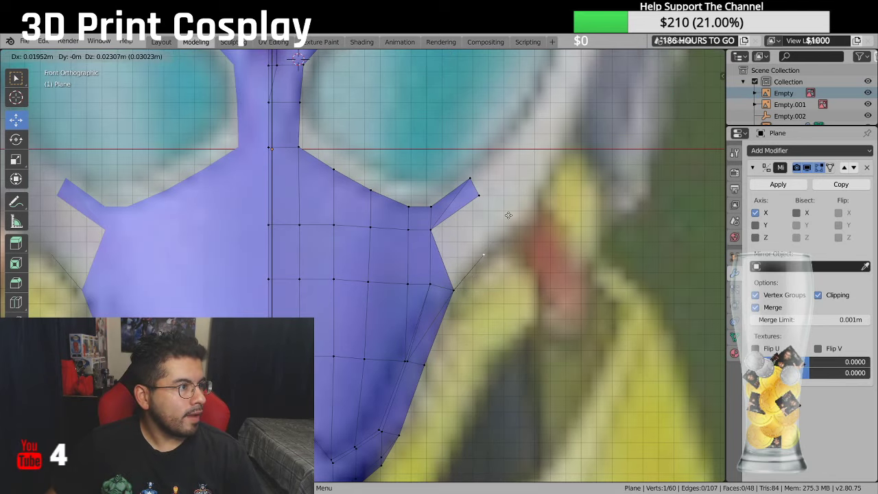
pyautogui.click(504, 197)
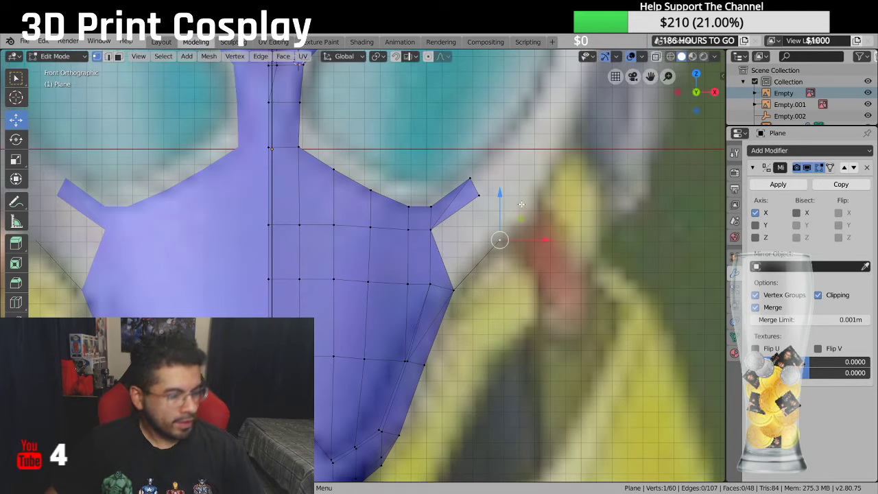
pyautogui.keyDown('shift'); pyautogui.click(472, 181); pyautogui.keyUp('shift')
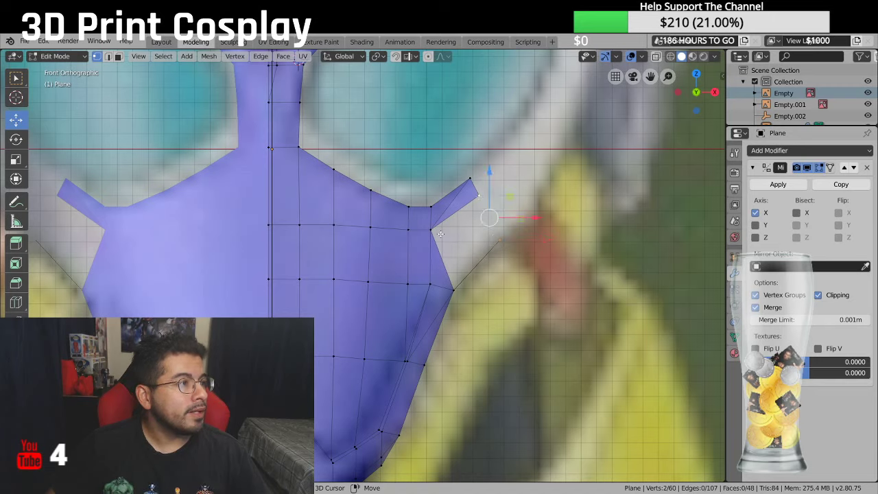
pyautogui.keyDown('shift'); pyautogui.click(432, 228); pyautogui.keyUp('shift')
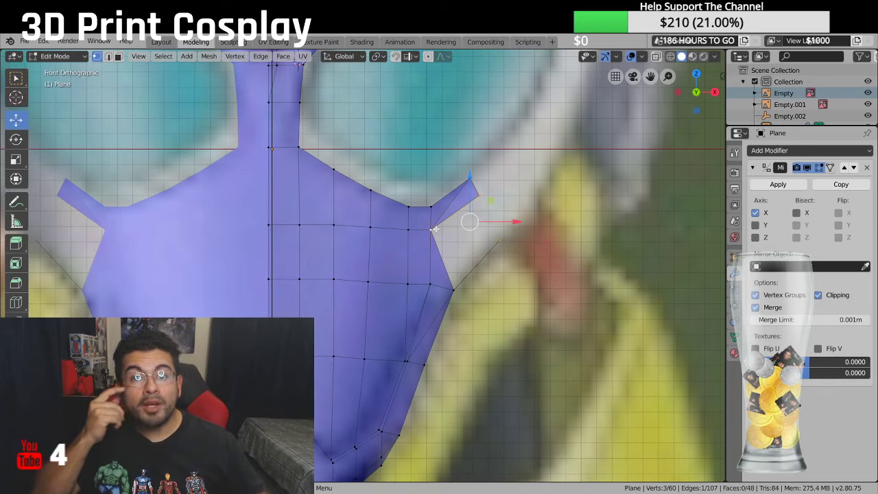
pyautogui.keyDown('shift'); pyautogui.click(462, 297); pyautogui.keyUp('shift')
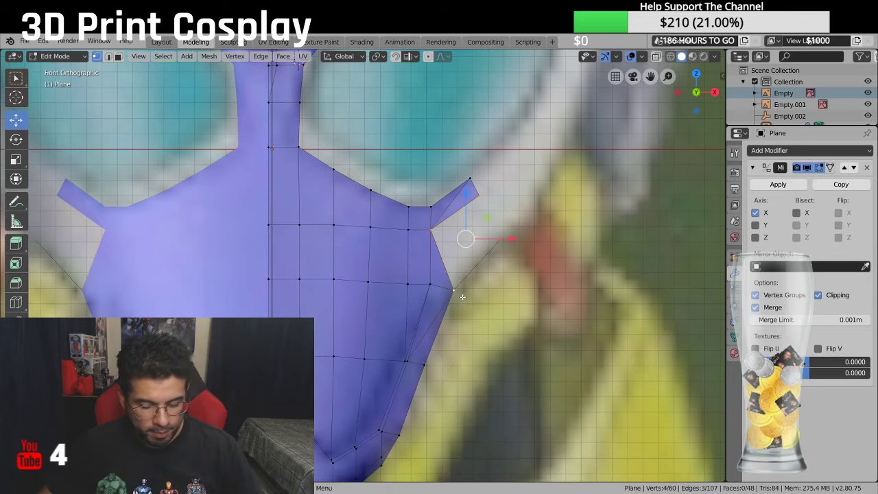
pyautogui.press('e')
pyautogui.click(463, 294)
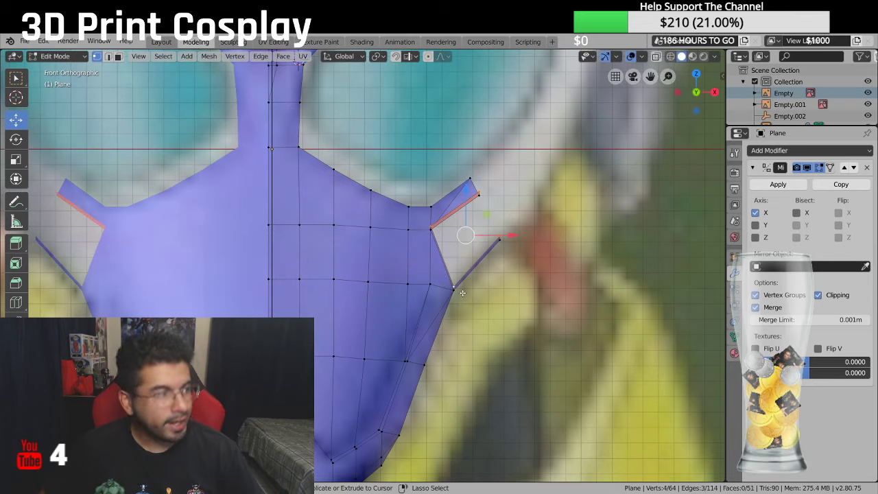
pyautogui.hotkey('ctrl', 'z')
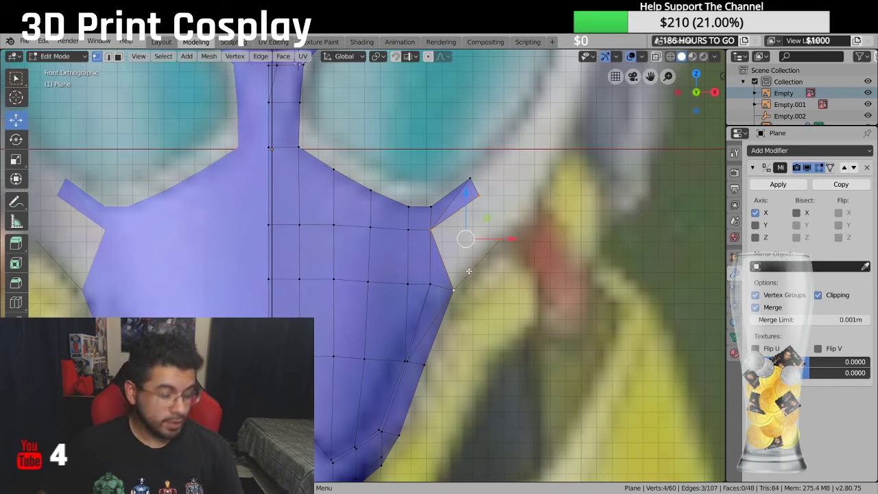
pyautogui.press('f')
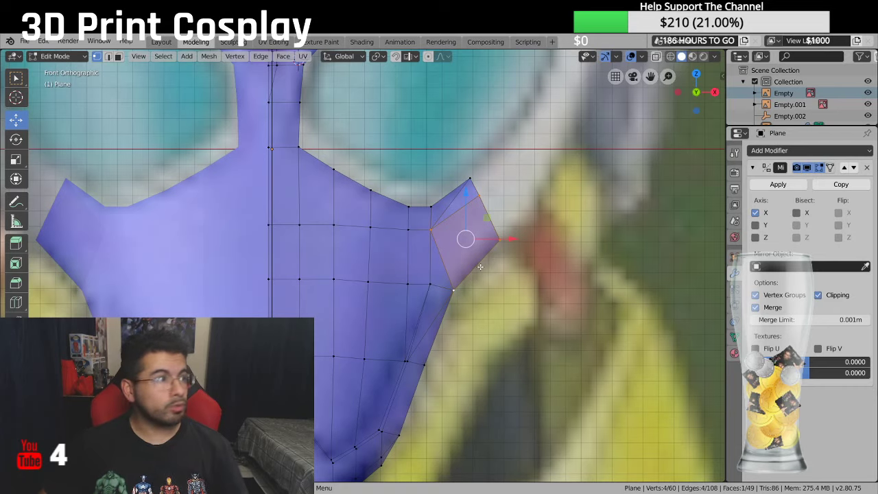
# Step: Select only the outer shoulder tip vertex and switch to Right view
pyautogui.hotkey('alt', 'a')
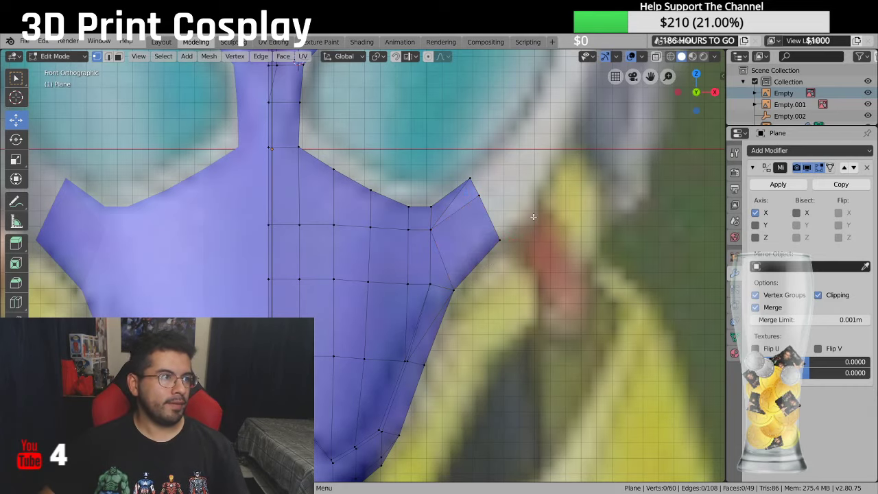
pyautogui.click(500, 239)
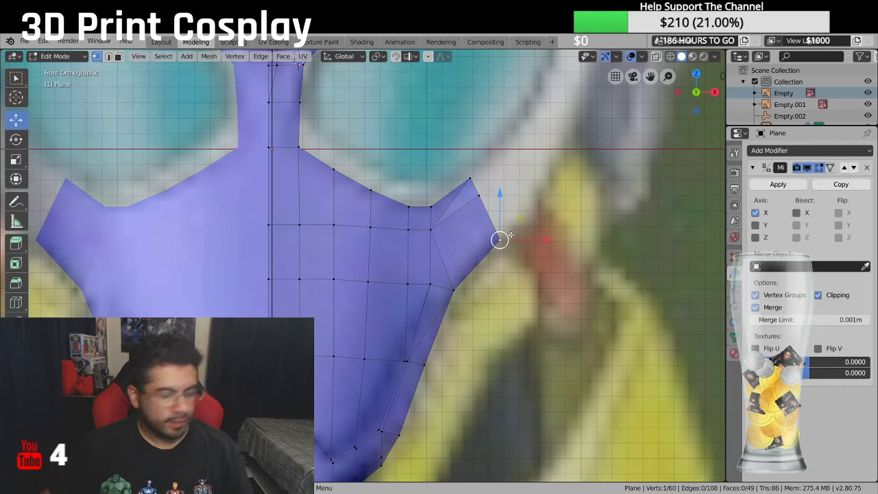
pyautogui.press('KP_3')
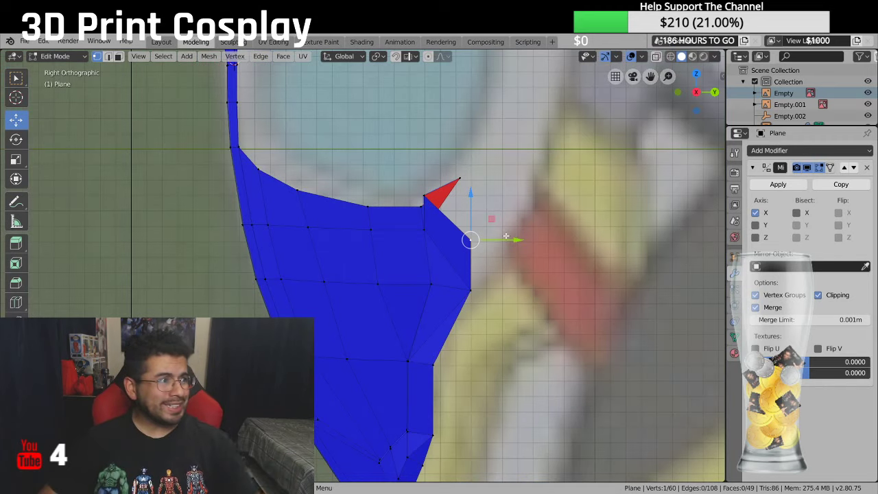
# Step: Slide the shoulder tip edge outward in depth, then nudge the upper corner vertex slightly back
pyautogui.keyDown('shift'); pyautogui.click(424, 200); pyautogui.keyUp('shift')
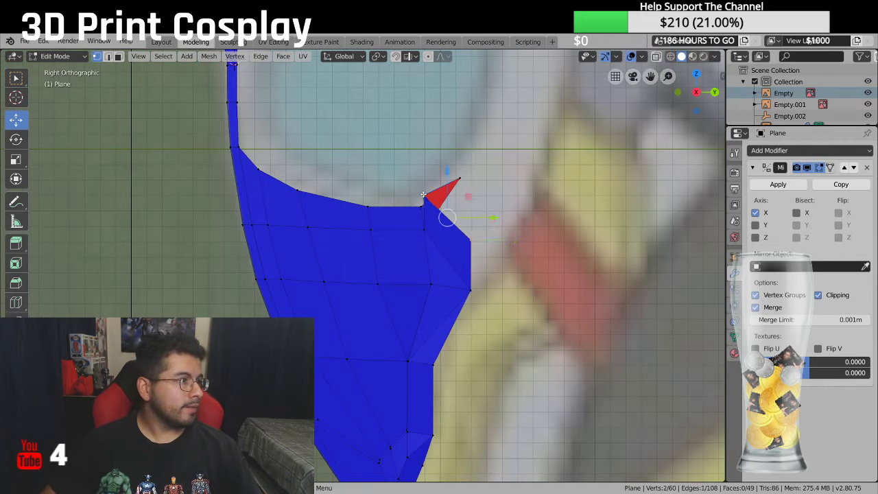
pyautogui.moveTo(496, 216); pyautogui.dragTo(557, 239)
pyautogui.click(538, 239)
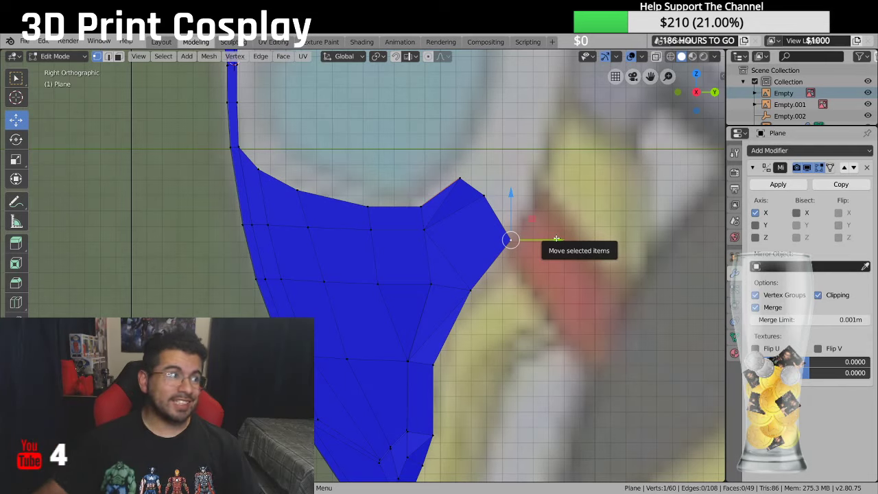
pyautogui.click(484, 196)
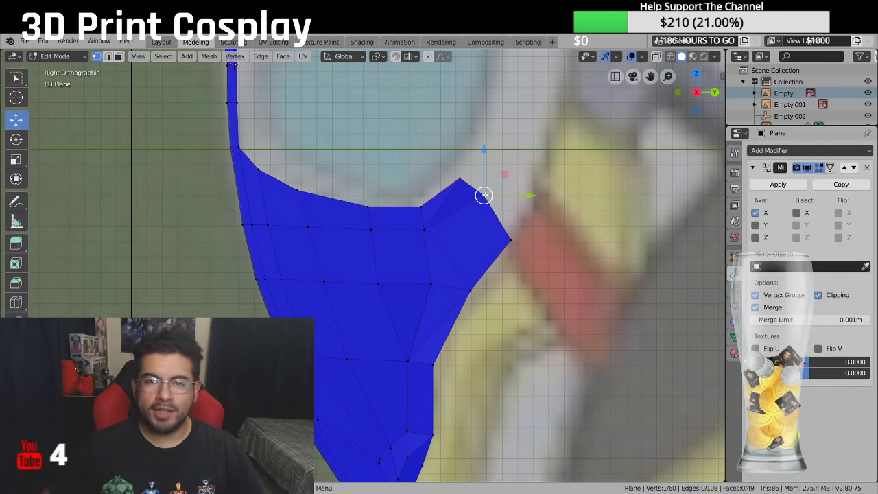
pyautogui.moveTo(534, 203); pyautogui.dragTo(514, 203)
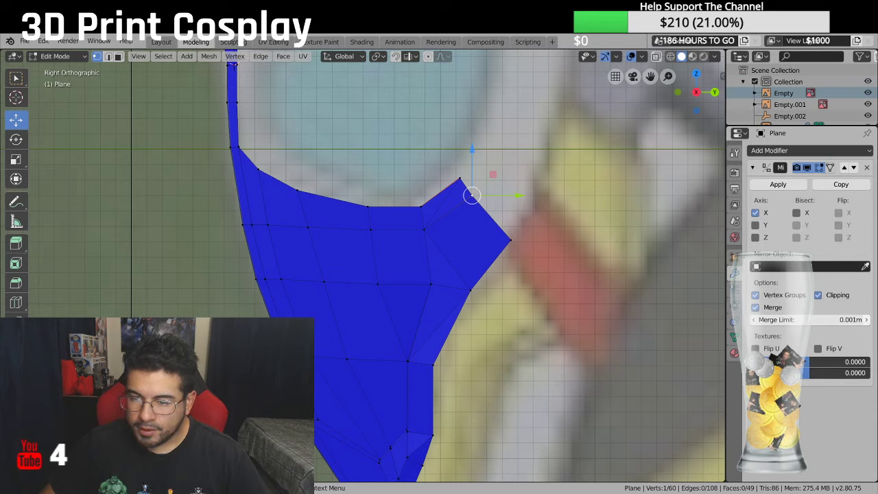
# Step: Toggle undo and redo repeatedly to compare shoulder versions, keep the latest, and return to Front view
pyautogui.scroll(2, 471, 196)
pyautogui.scroll(-2, 471, 196)
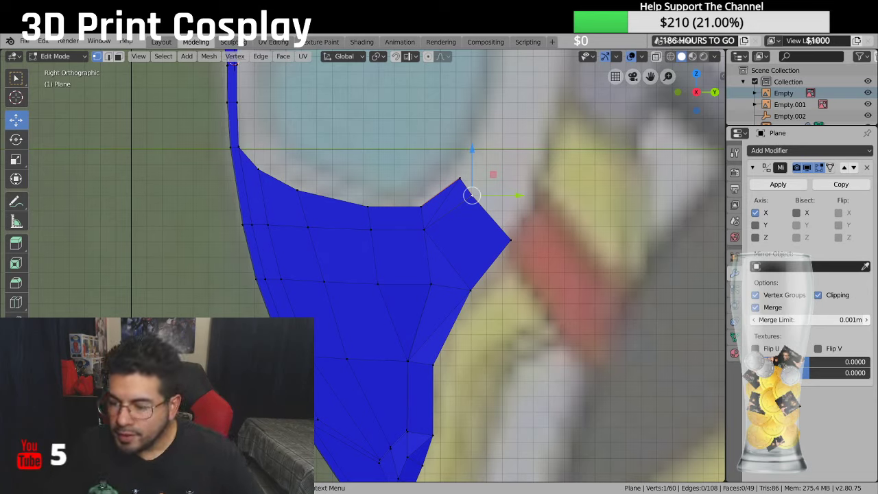
pyautogui.hotkey('ctrl', 'z')
pyautogui.hotkey('ctrl', 'shift', 'z')
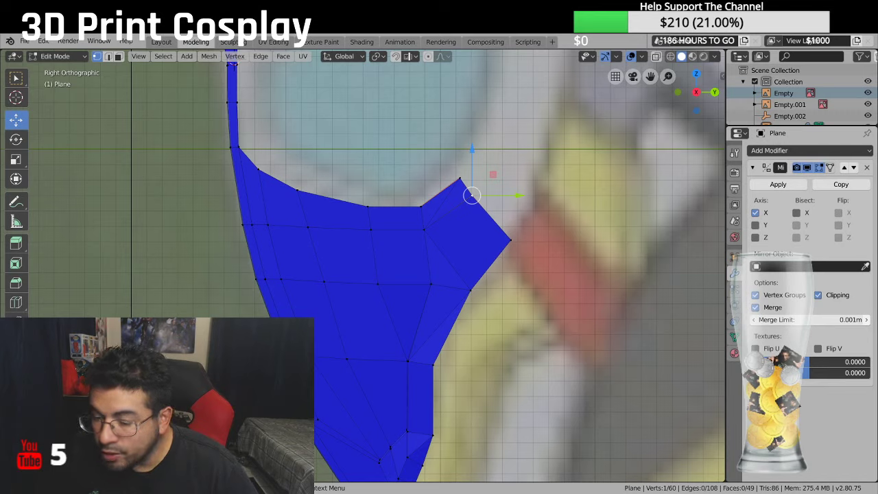
pyautogui.hotkey('ctrl', 'z')
pyautogui.hotkey('ctrl', 'shift', 'z')
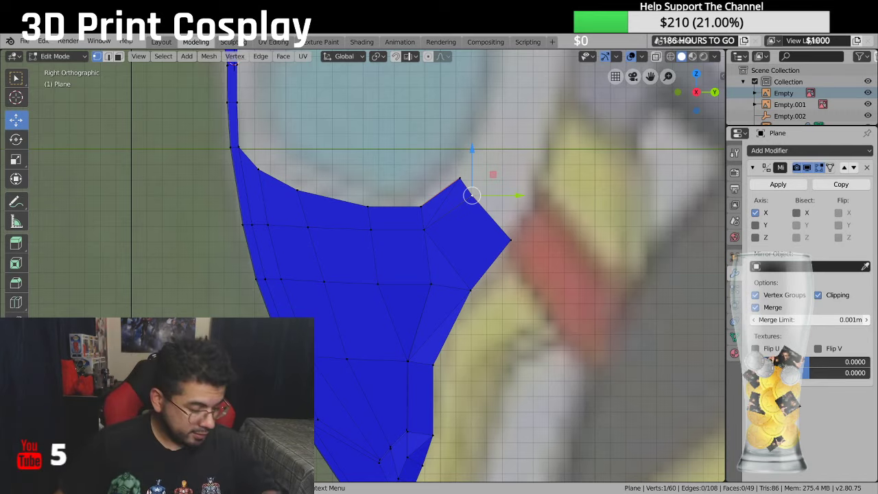
pyautogui.hotkey('ctrl', 'z')
pyautogui.hotkey('ctrl', 'shift', 'z')
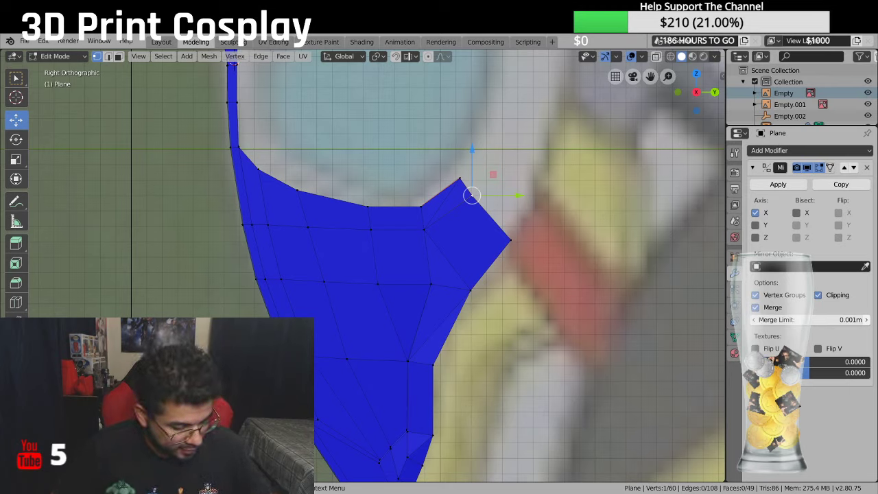
pyautogui.hotkey('ctrl', 'z')
pyautogui.hotkey('ctrl', 'shift', 'z')
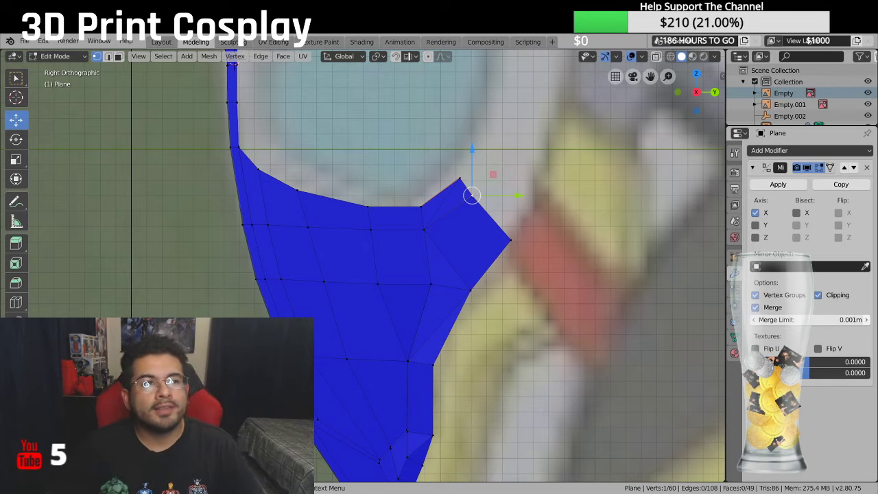
pyautogui.hotkey('ctrl', 'z')
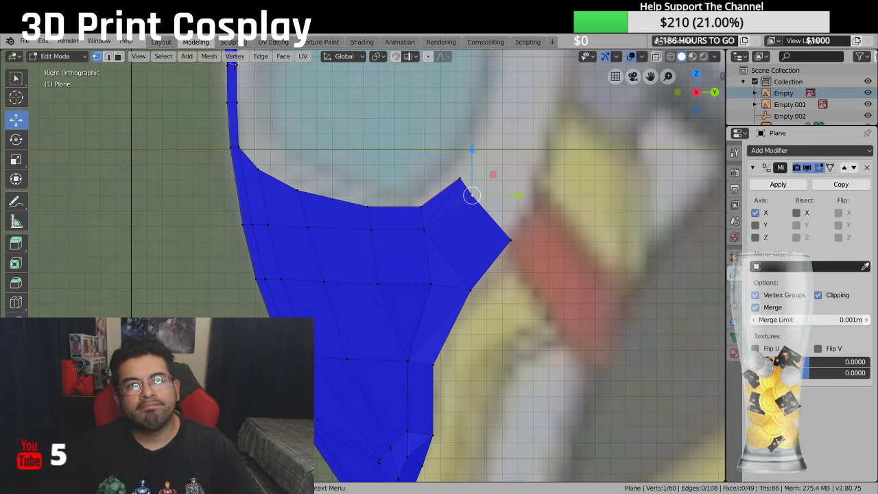
pyautogui.hotkey('ctrl', 'shift', 'z')
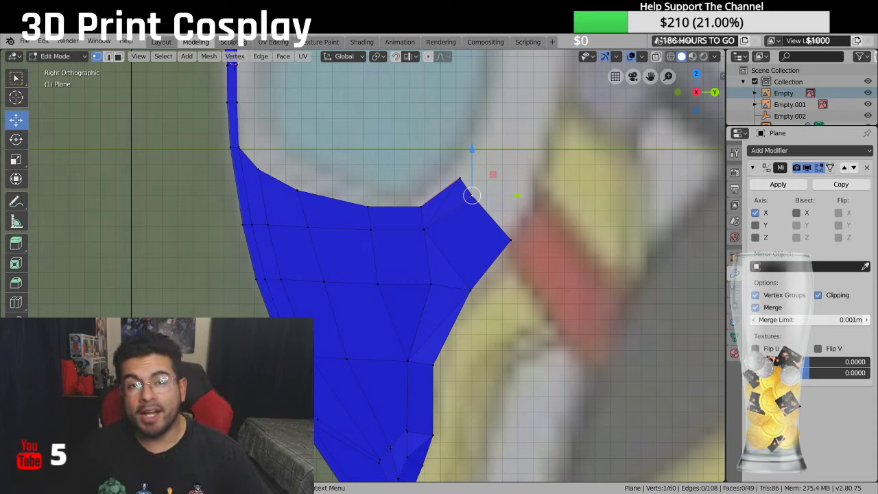
pyautogui.hotkey('ctrl', 'z')
pyautogui.hotkey('ctrl', 'shift', 'z')
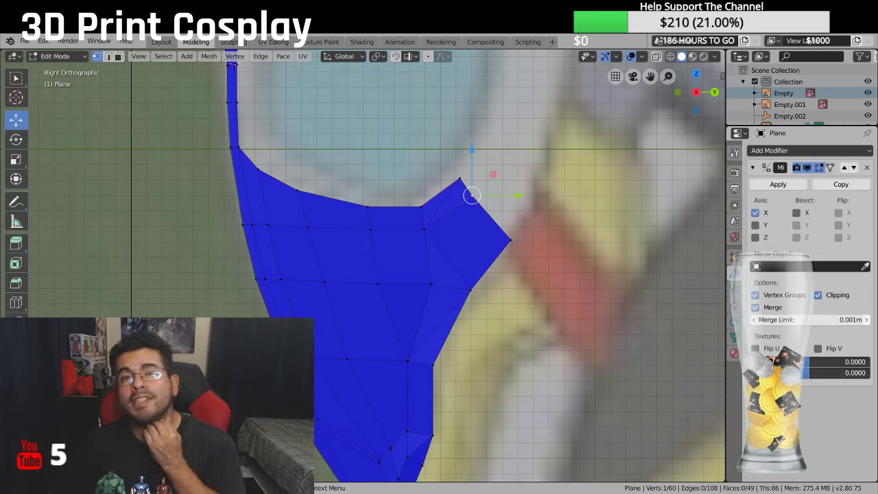
pyautogui.hotkey('ctrl', 'z')
pyautogui.hotkey('ctrl', 'shift', 'z')
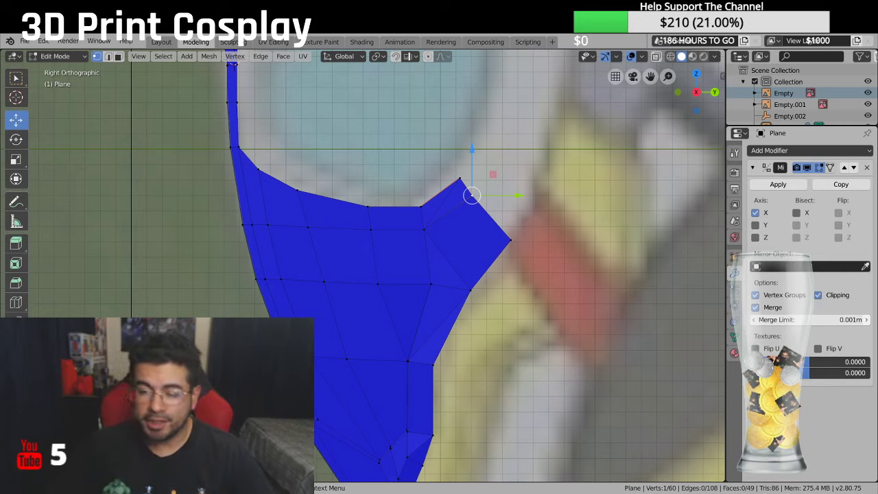
pyautogui.hotkey('ctrl', 'z')
pyautogui.hotkey('ctrl', 'shift', 'z')
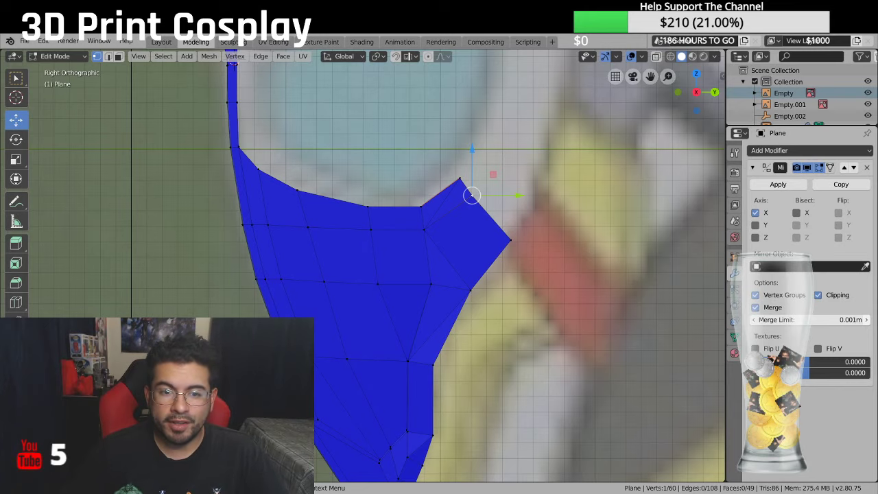
pyautogui.moveTo(521, 226); pyautogui.dragTo(538, 241, button='middle')
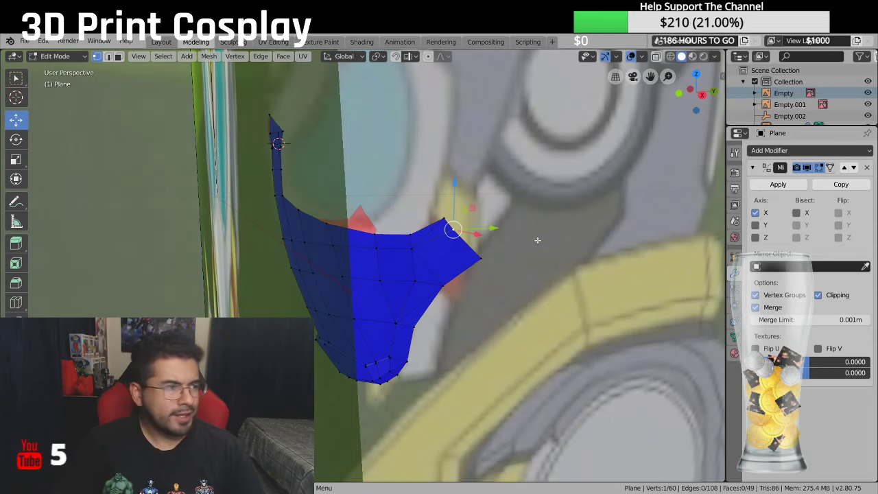
pyautogui.press('KP_1')
pyautogui.scroll(2, 459, 199)
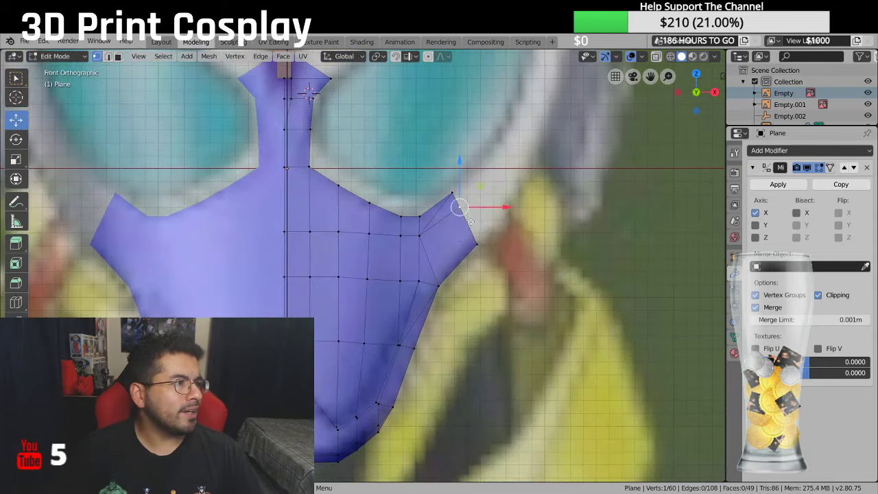
pyautogui.press('z')
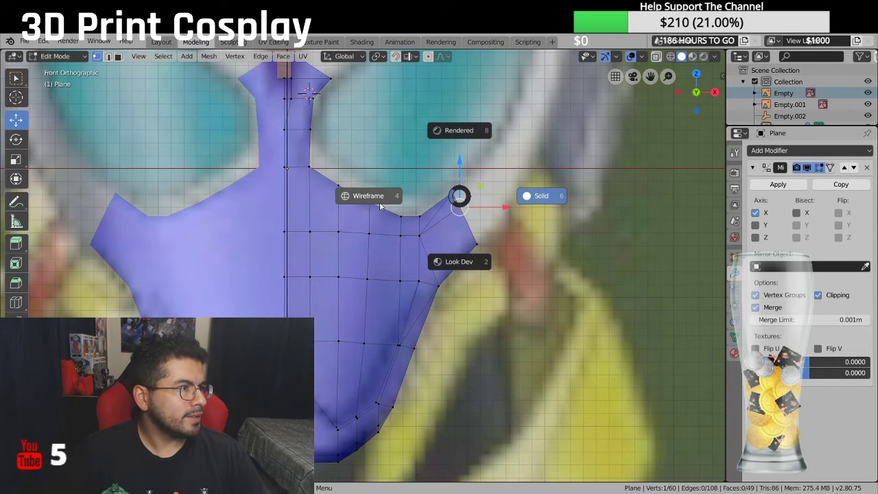
pyautogui.click(575, 194)
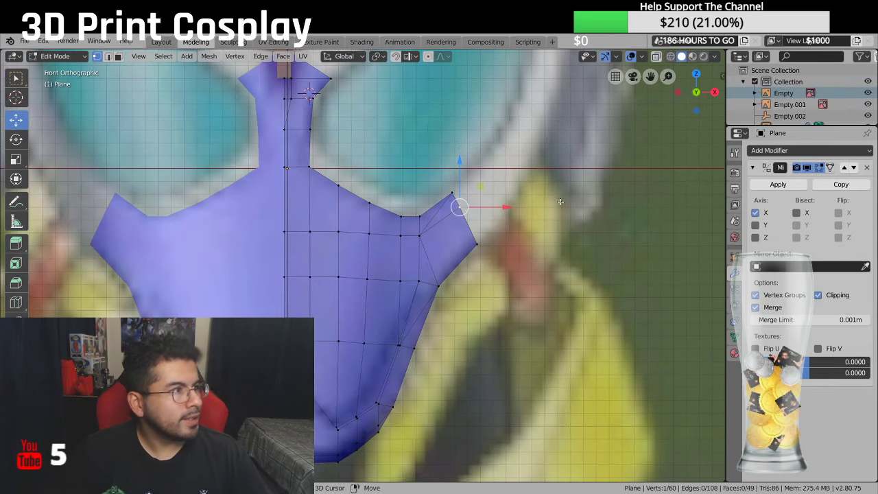
pyautogui.keyDown('shift'); pyautogui.moveTo(550, 204); pyautogui.dragTo(477, 261, button='middle'); pyautogui.keyUp('shift')
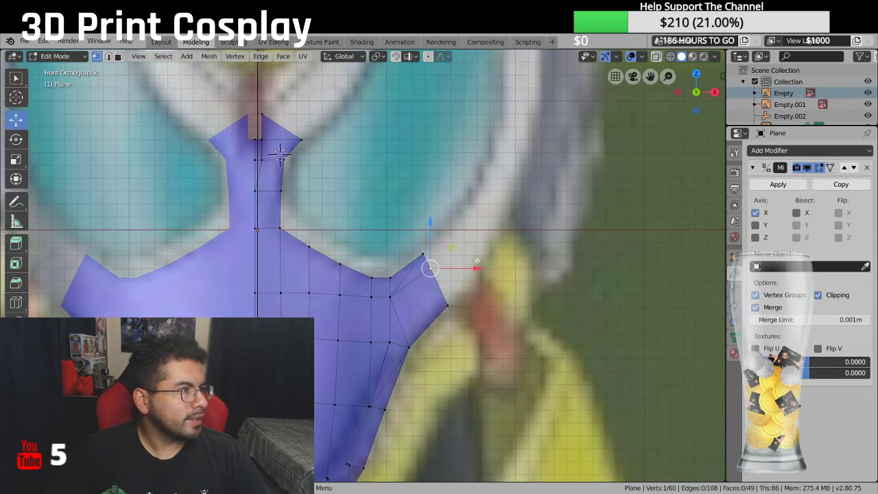
pyautogui.click(424, 254)
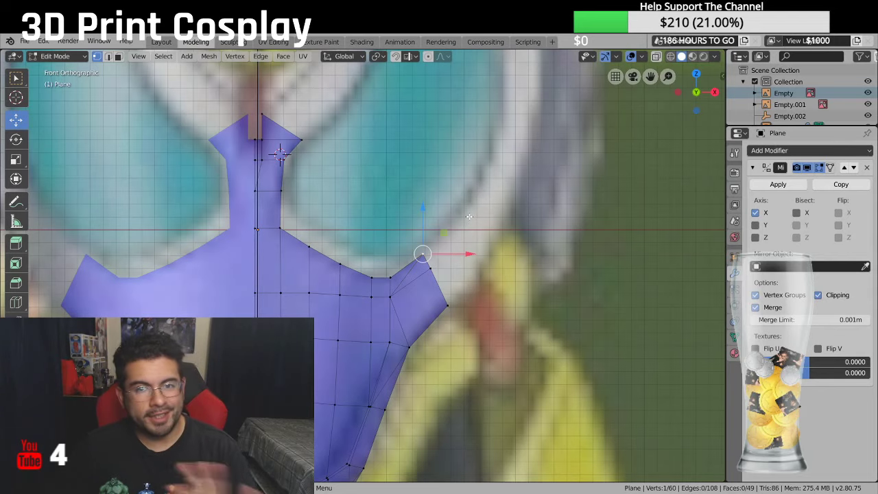
# Step: Cancel an accidental inset and switch to box selection in vertex select mode
pyautogui.press('i')
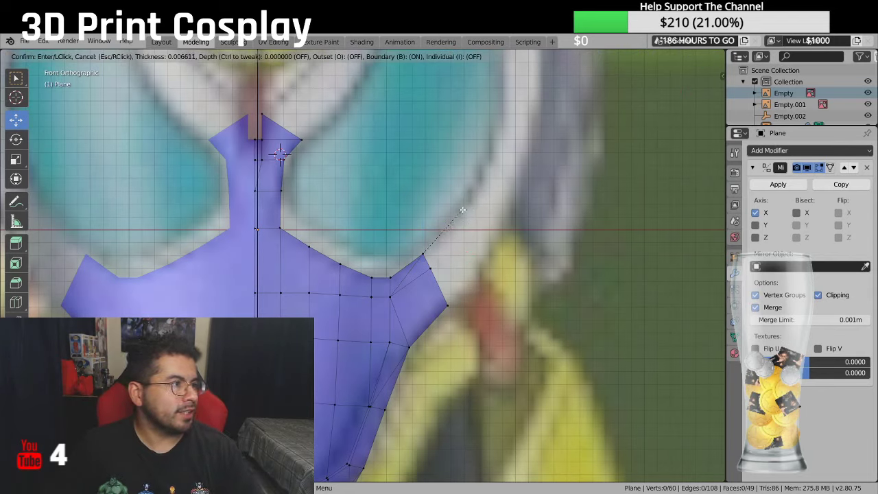
pyautogui.press('Escape')
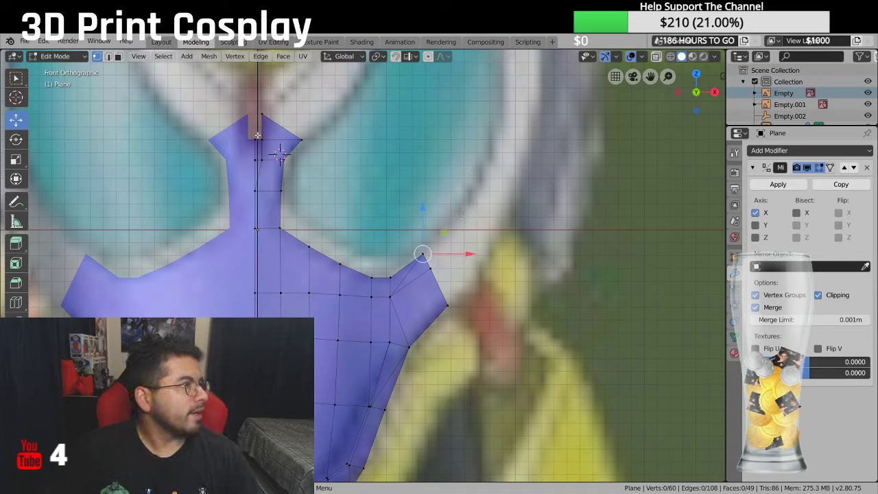
pyautogui.rightClick(515, 273)
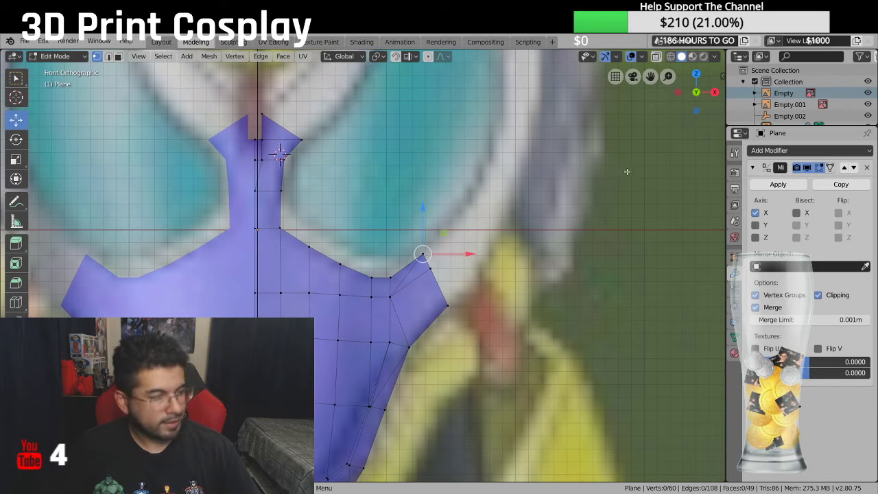
pyautogui.click(15, 79)
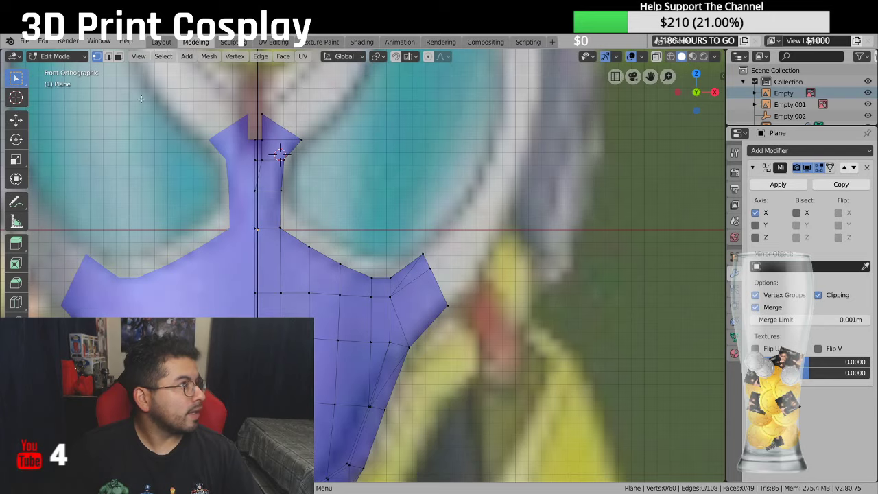
pyautogui.click(108, 57)
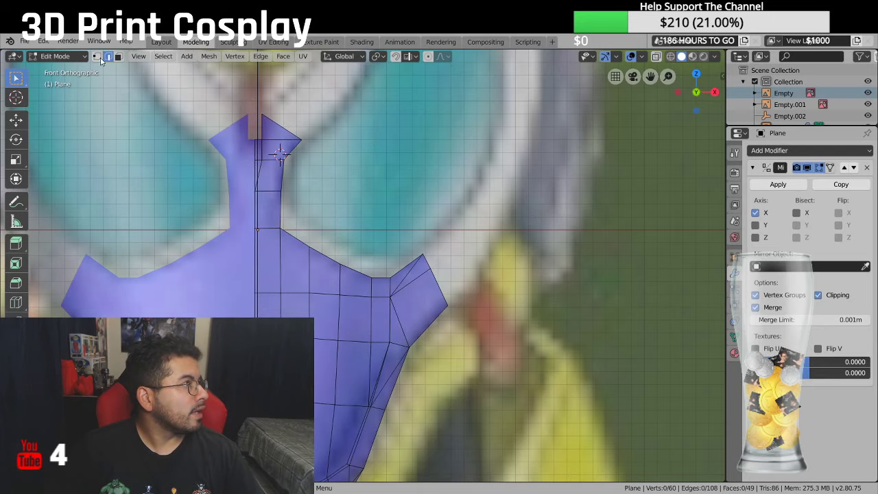
pyautogui.click(97, 56)
pyautogui.moveTo(394, 170); pyautogui.dragTo(357, 180, button='middle')
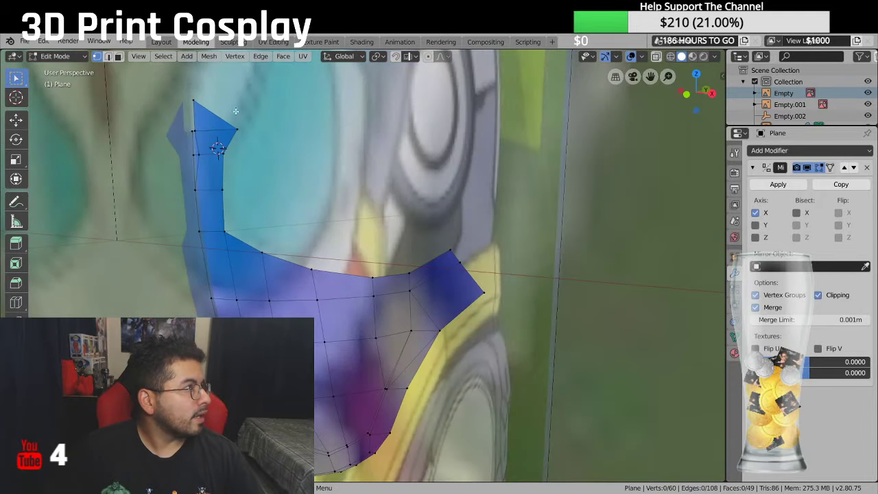
# Step: With the Move tool, select the top-right corner vertex and extrude a new vertex in Front view
pyautogui.click(16, 120)
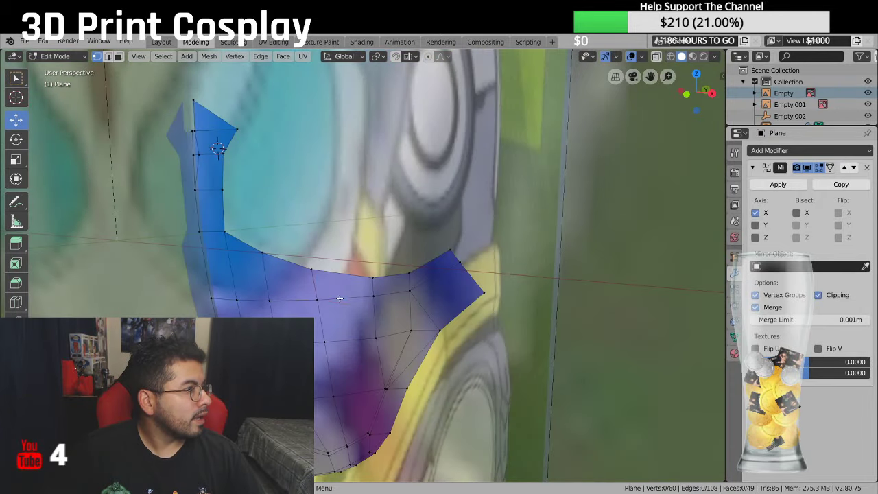
pyautogui.click(451, 252)
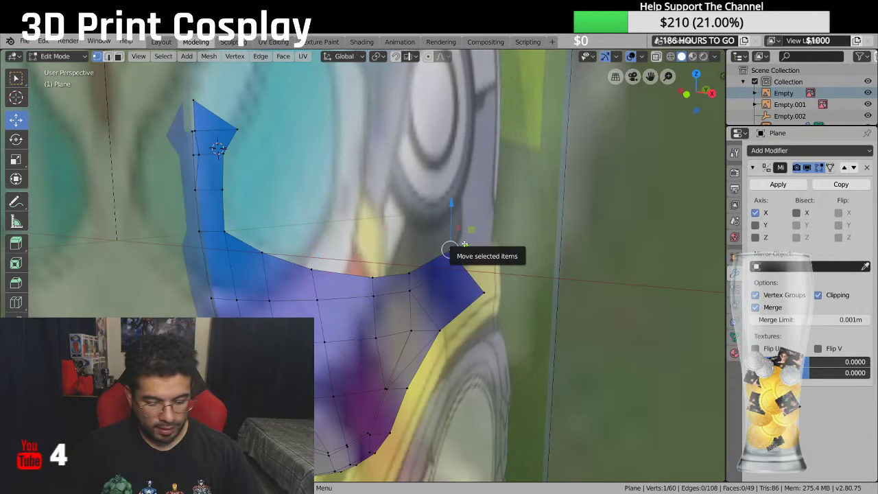
pyautogui.press('KP_1')
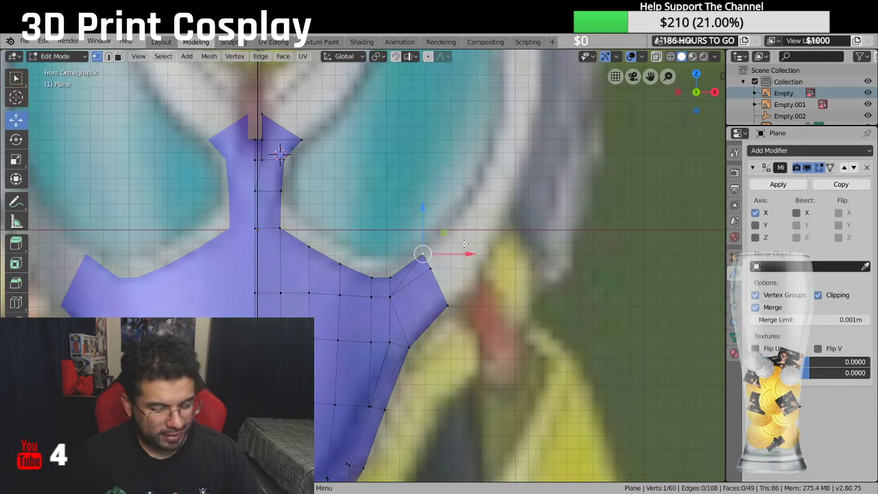
pyautogui.press('e')
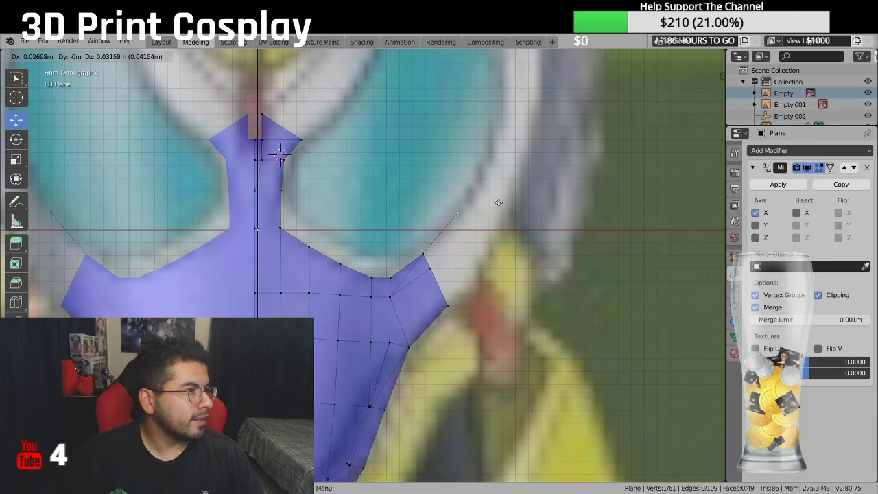
# Step: Place the extruded vertex and fill a triangular face with the two neighbouring tip vertices
pyautogui.click(499, 204)
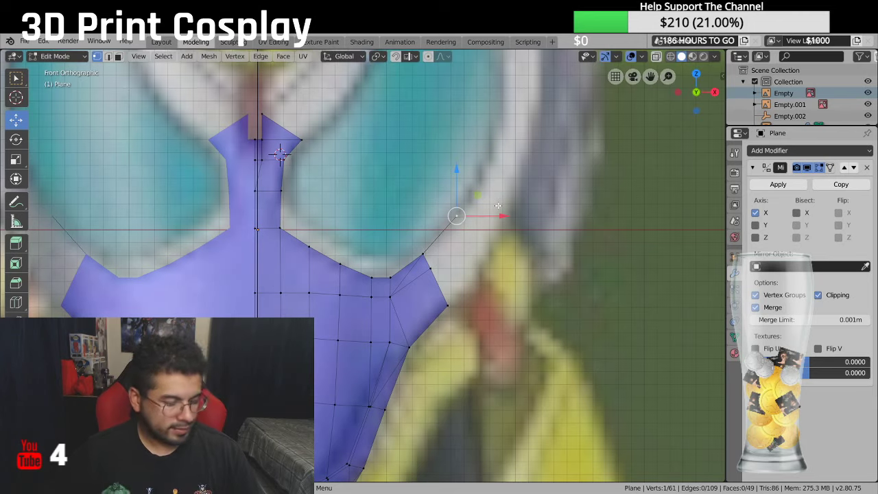
pyautogui.keyDown('shift'); pyautogui.click(431, 268); pyautogui.keyUp('shift')
pyautogui.keyDown('shift'); pyautogui.click(416, 254); pyautogui.keyUp('shift')
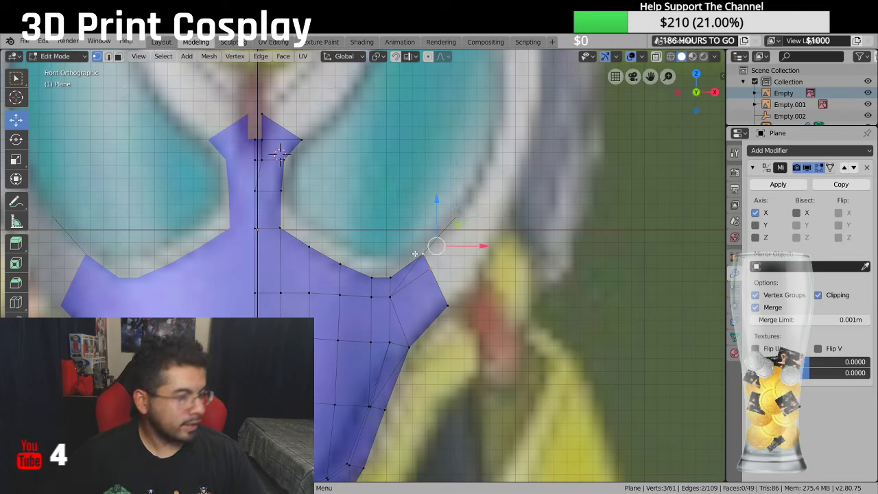
pyautogui.press('f')
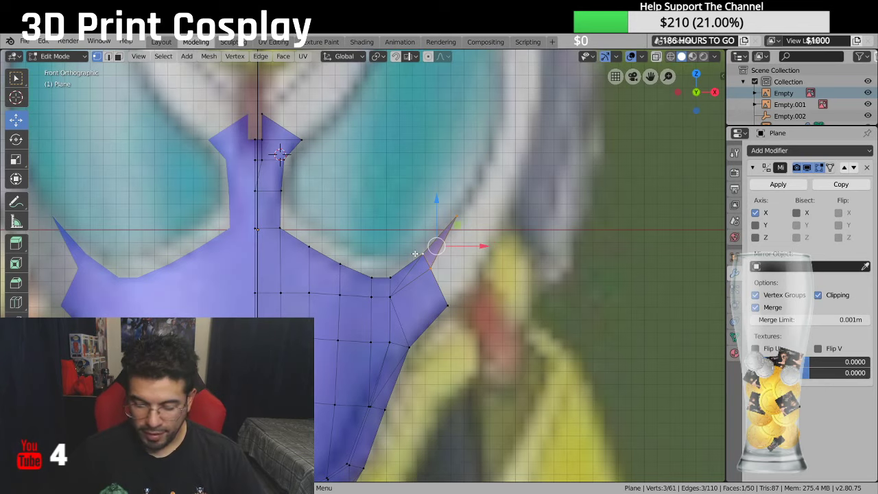
# Step: In the right side view, move the spike tip vertex outward to give it depth
pyautogui.press('KP_3')
pyautogui.click(424, 215)
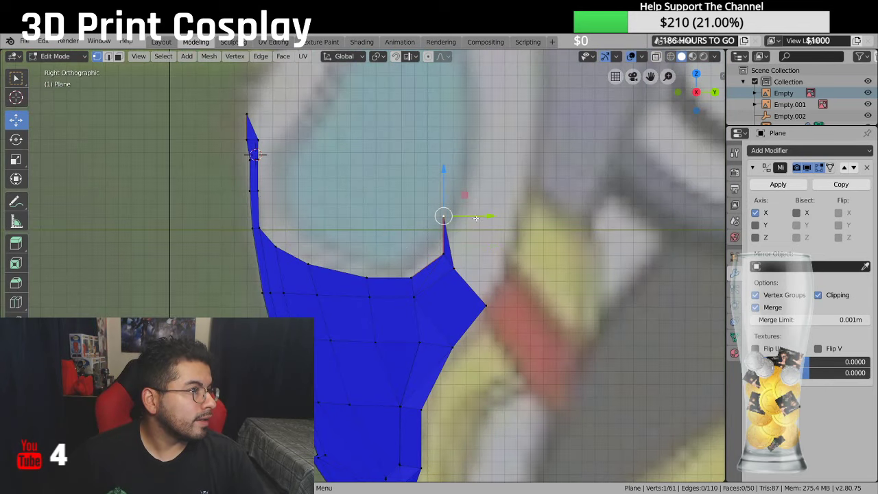
pyautogui.press('g')
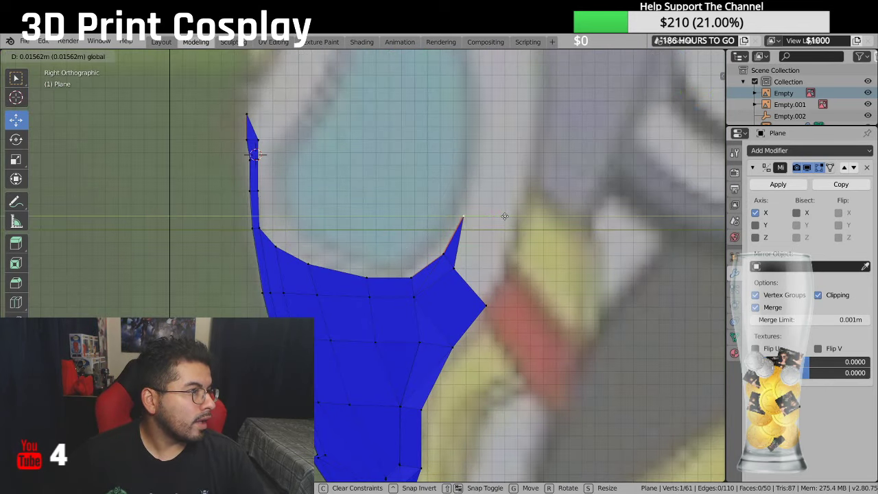
pyautogui.click(505, 217)
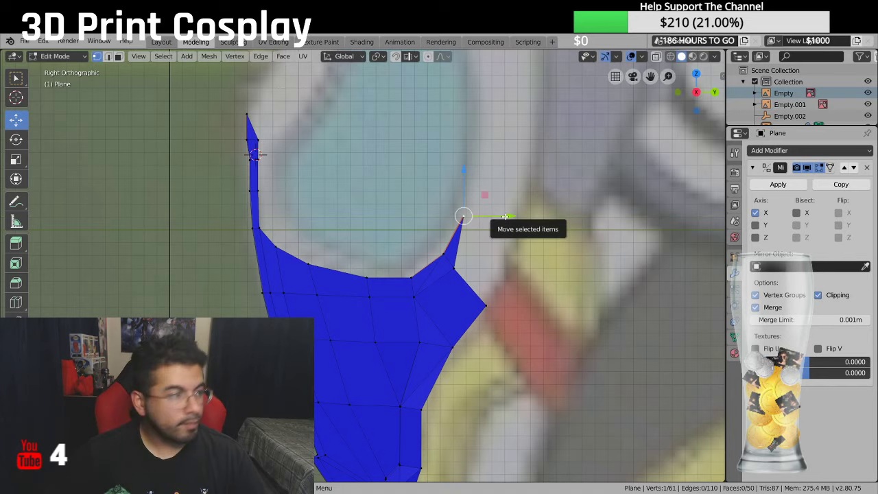
pyautogui.press('KP_1')
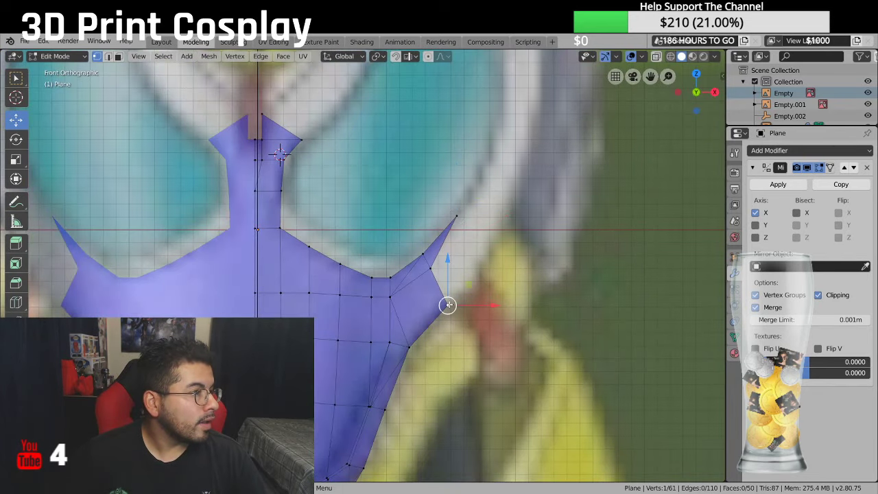
# Step: Extrude a second flap vertex and fill a four-sided face with the spike tip and right edge
pyautogui.press('e')
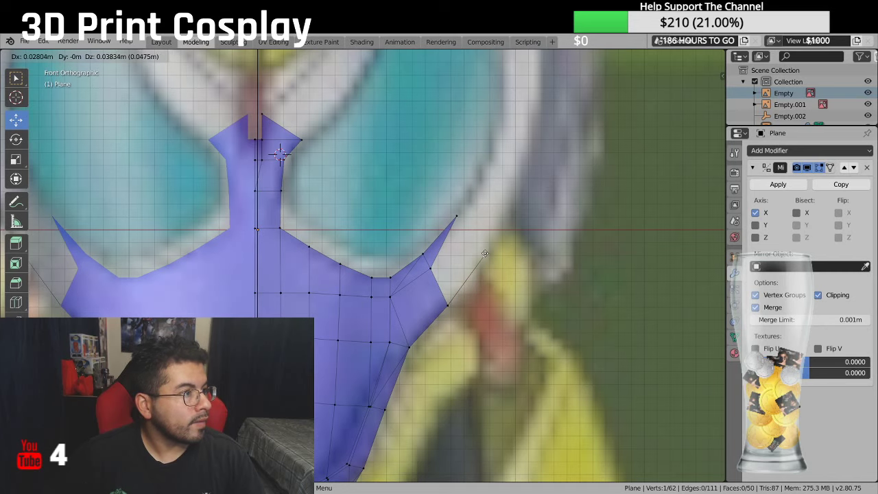
pyautogui.click(486, 253)
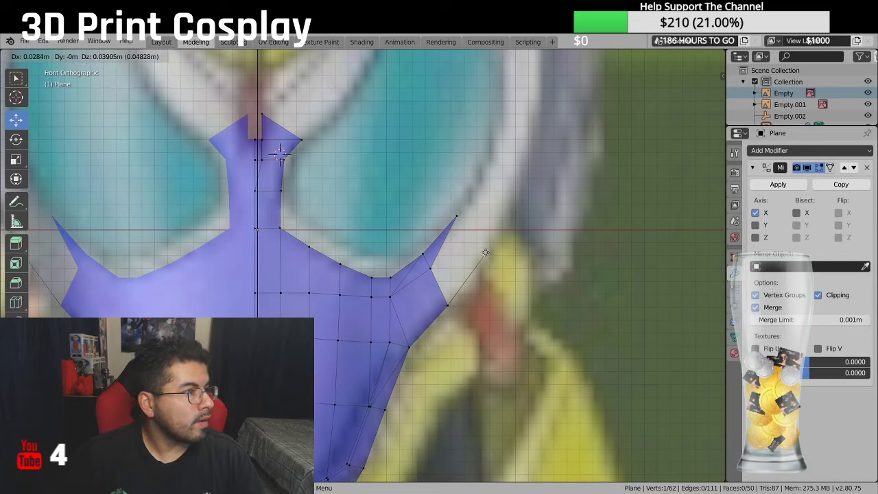
pyautogui.keyDown('shift'); pyautogui.click(457, 218); pyautogui.keyUp('shift')
pyautogui.keyDown('ctrl'); pyautogui.click(447, 304); pyautogui.keyUp('ctrl')
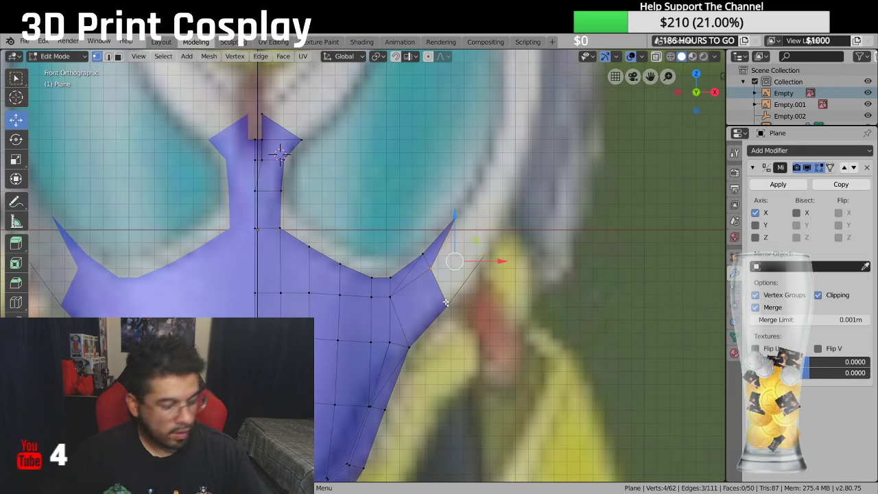
pyautogui.press('f')
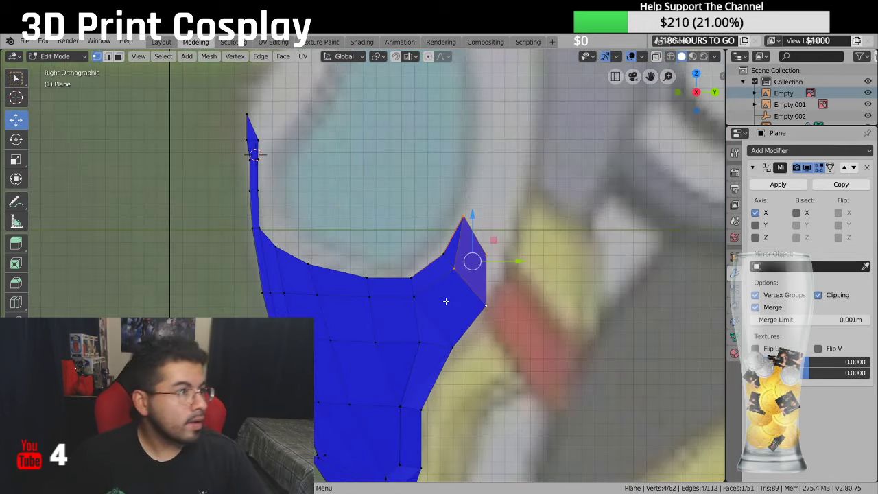
# Step: From the side view, push the flap's outer vertex further along Y
pyautogui.press('KP_3')
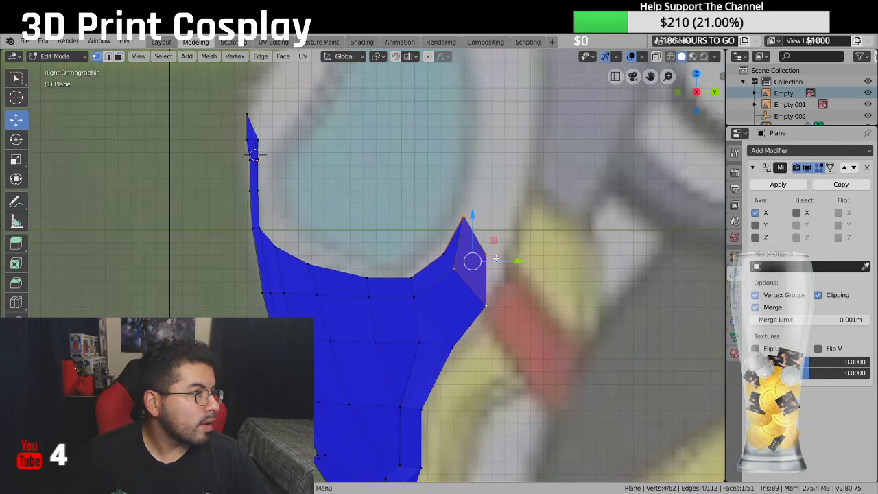
pyautogui.moveTo(494, 256); pyautogui.dragTo(526, 261)
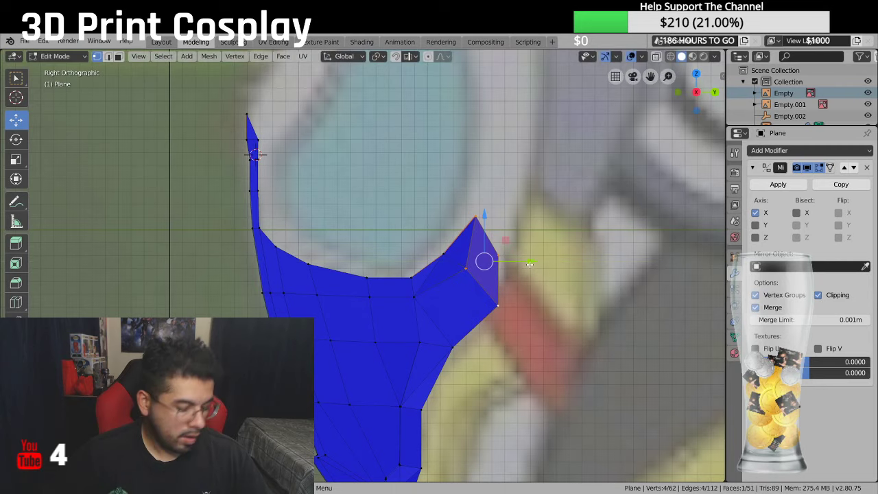
pyautogui.hotkey('ctrl', 'z')
pyautogui.click(527, 274)
pyautogui.click(486, 256)
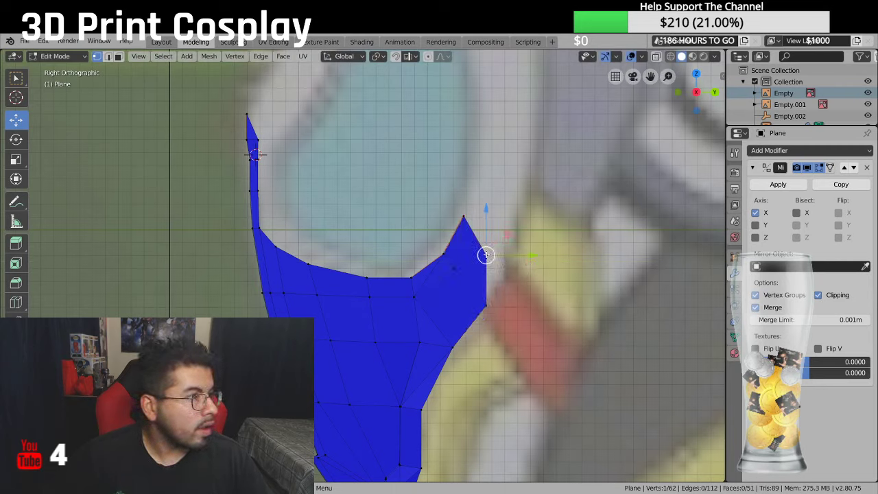
pyautogui.moveTo(531, 256); pyautogui.dragTo(554, 261)
pyautogui.scroll(-4, 529, 281)
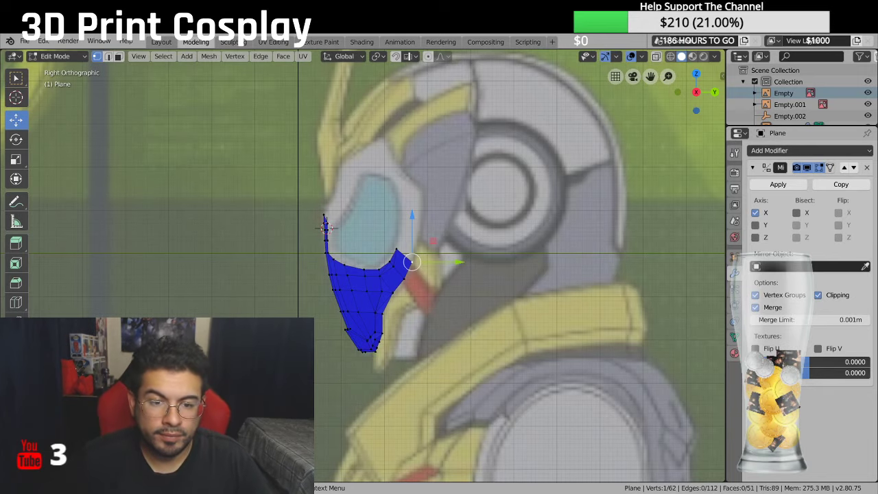
# Step: Zoom to the mesh bottom and lower the bottom-right vertex with the Move gizmo
pyautogui.scroll(5, 700, 190)
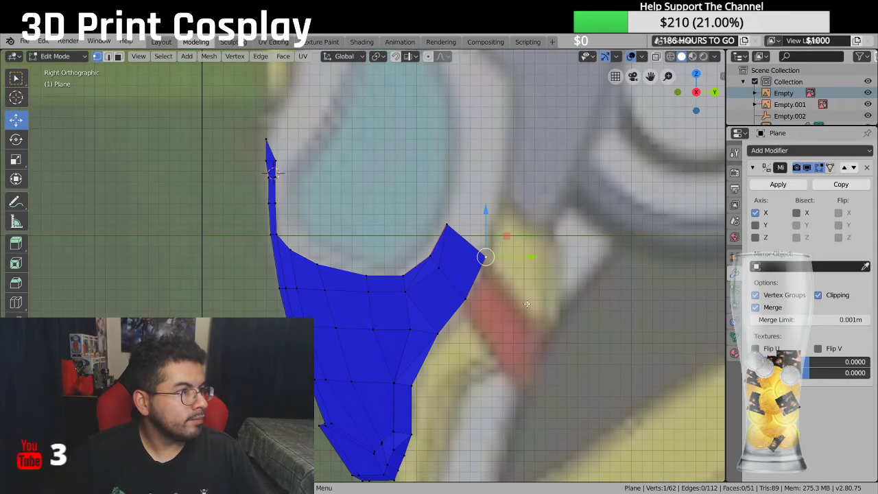
pyautogui.scroll(3, 521, 309)
pyautogui.scroll(-4, 494, 343)
pyautogui.keyDown('shift'); pyautogui.moveTo(494, 343); pyautogui.dragTo(521, 186, button='middle'); pyautogui.keyUp('shift')
pyautogui.scroll(3, 521, 185)
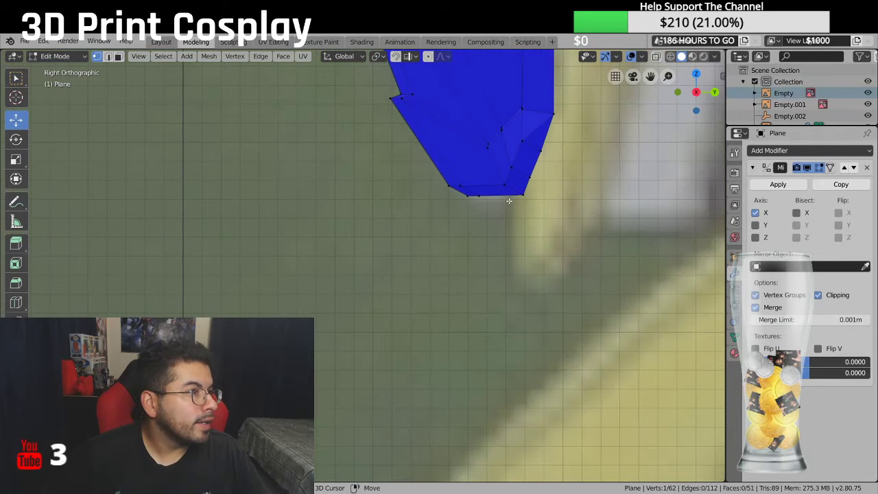
pyautogui.click(523, 194)
pyautogui.moveTo(522, 149); pyautogui.dragTo(479, 155)
# Step: Lower another bottom-edge vertex slightly and shift neighbouring vertices sideways to refine the side profile
pyautogui.click(479, 195)
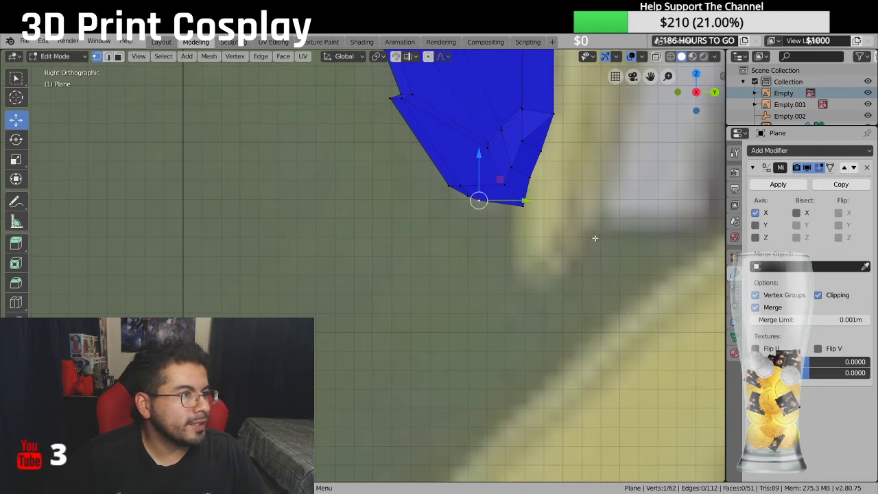
pyautogui.click(523, 203)
pyautogui.moveTo(521, 157); pyautogui.dragTo(597, 155)
pyautogui.click(533, 178)
pyautogui.click(558, 144)
pyautogui.scroll(-3, 598, 155)
pyautogui.scroll(-3, 597, 154)
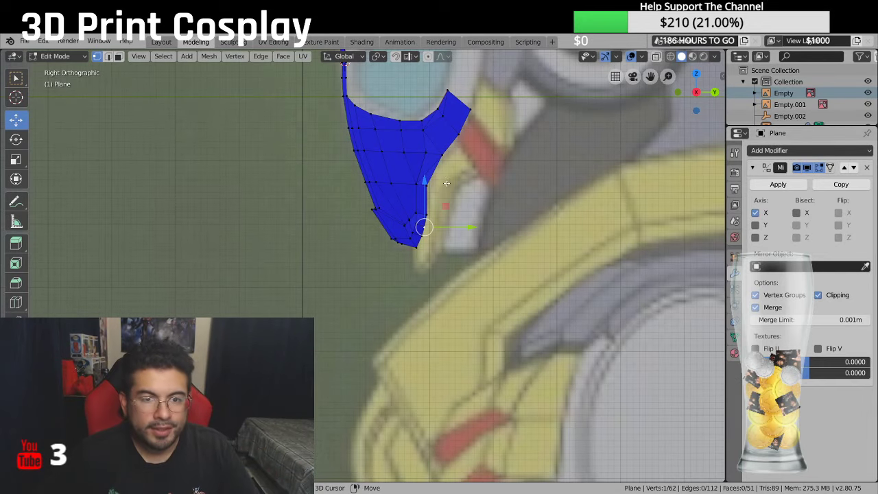
pyautogui.keyDown('shift'); pyautogui.scroll(6, 444, 186); pyautogui.keyUp('shift')
pyautogui.keyDown('shift'); pyautogui.moveTo(455, 298); pyautogui.dragTo(457, 312, button='middle'); pyautogui.keyUp('shift')
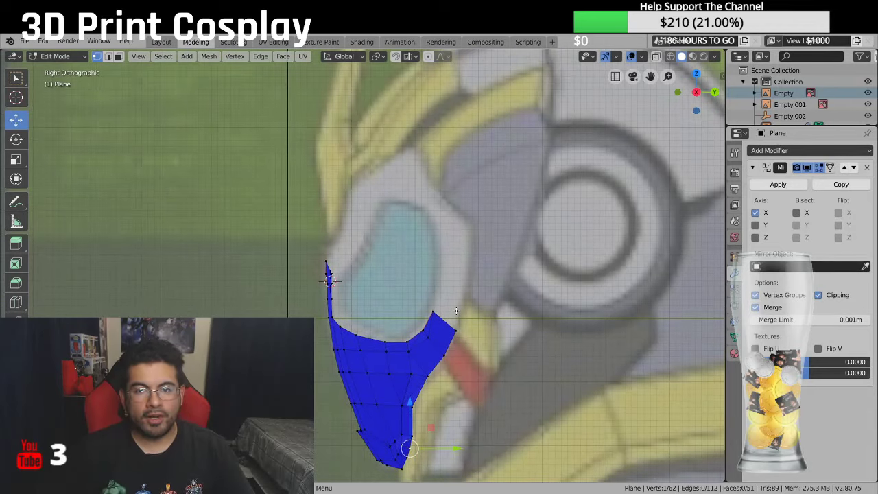
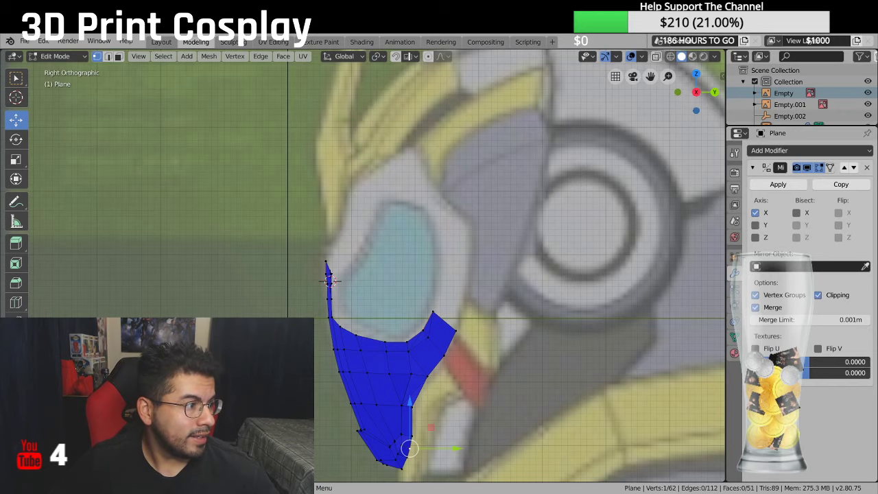
# Step: Slide the mid-edge vertex along Y in Right view to follow the reference outline
pyautogui.moveTo(508, 302); pyautogui.dragTo(546, 307, button='middle')
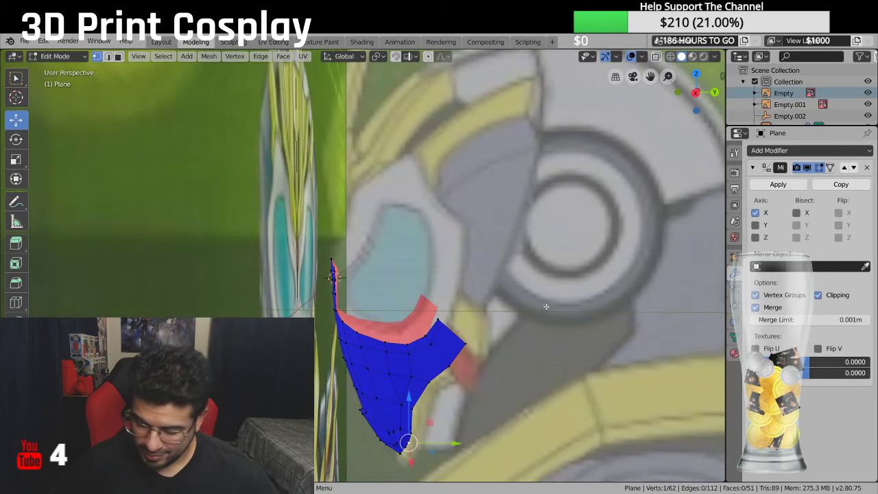
pyautogui.press('KP_3')
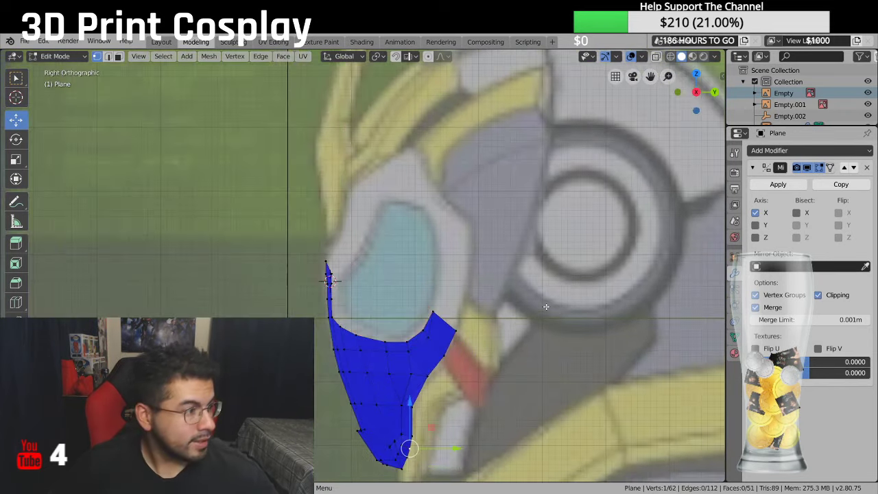
pyautogui.keyDown('shift'); pyautogui.scroll(-2, 550, 343); pyautogui.keyUp('shift')
pyautogui.keyDown('shift'); pyautogui.scroll(-2, 551, 343); pyautogui.keyUp('shift')
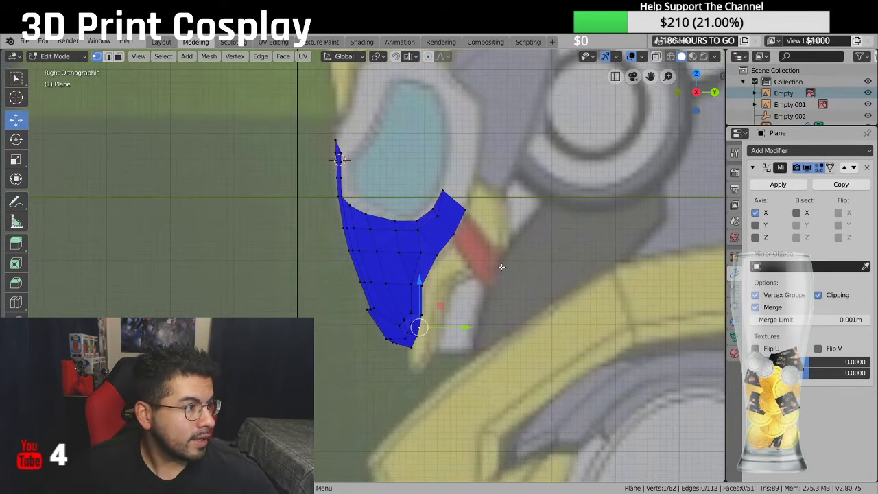
pyautogui.scroll(2, 471, 277)
pyautogui.press('g')
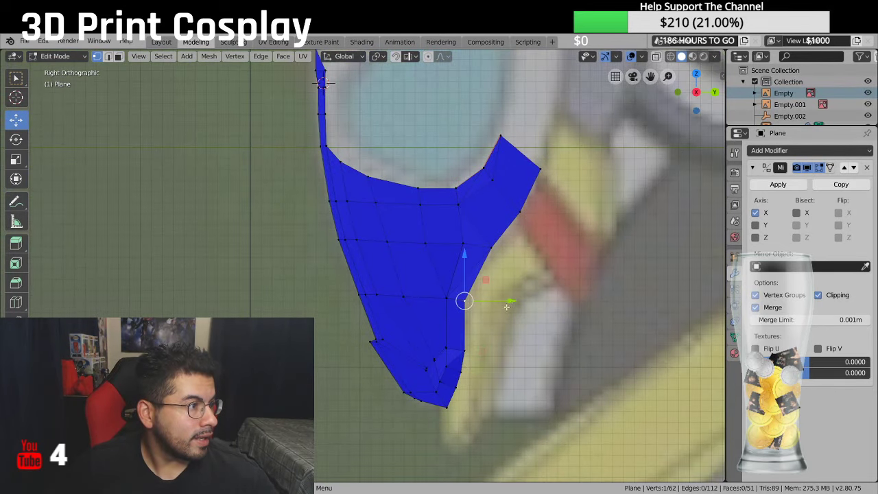
pyautogui.press('y')
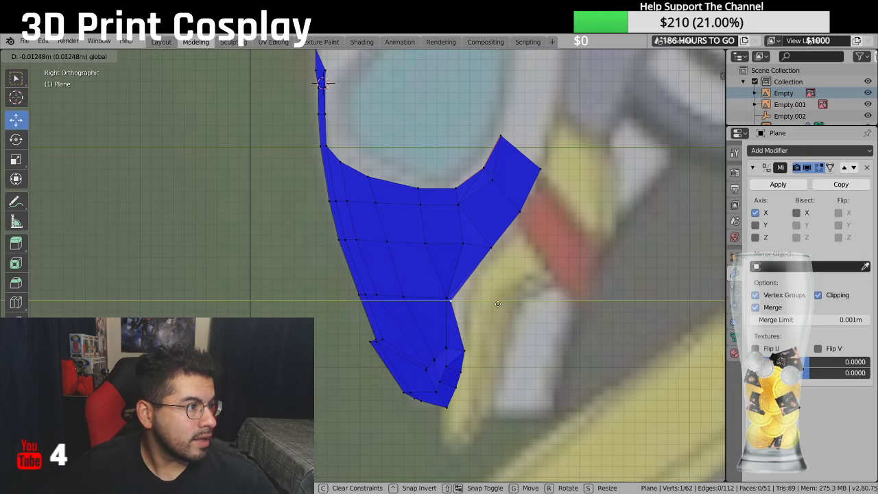
pyautogui.click(513, 306)
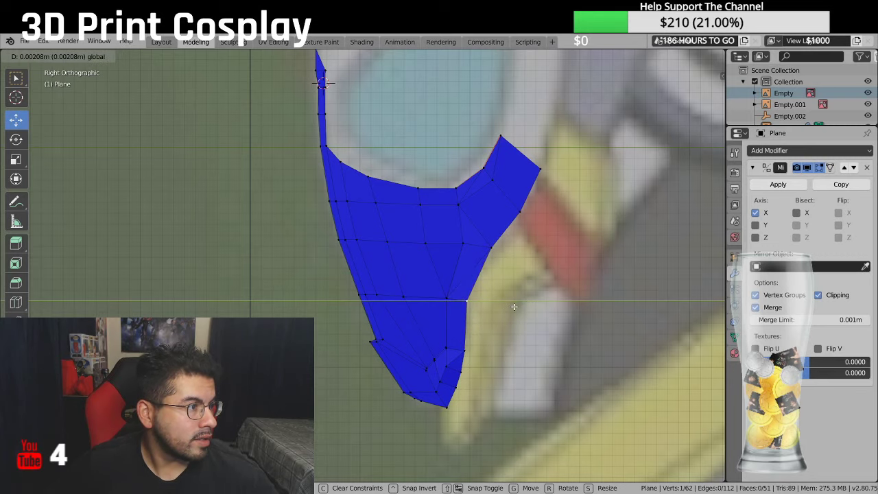
# Step: Select the right-edge vertices from the bottom tip up to the top-right corner
pyautogui.keyDown('shift'); pyautogui.moveTo(506, 415); pyautogui.dragTo(495, 363, button='middle'); pyautogui.keyUp('shift')
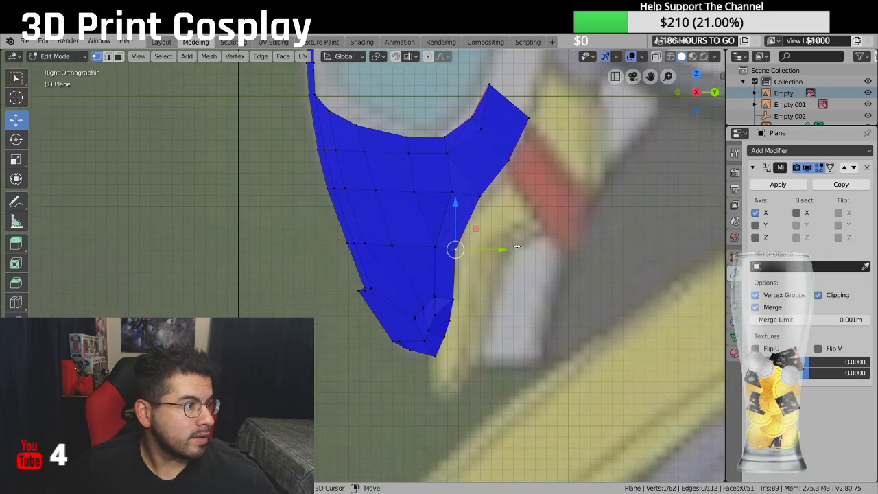
pyautogui.click(436, 356)
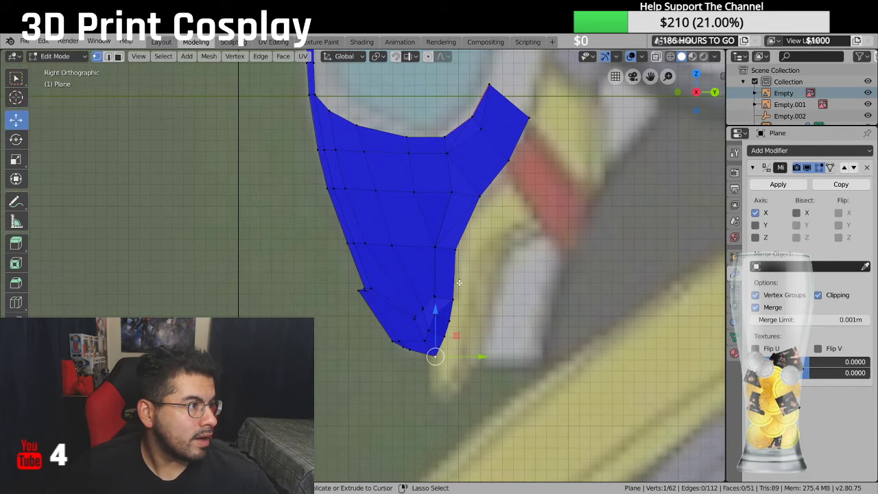
pyautogui.keyDown('ctrl'); pyautogui.click(459, 310); pyautogui.keyUp('ctrl')
pyautogui.keyDown('ctrl'); pyautogui.click(459, 245); pyautogui.keyUp('ctrl')
pyautogui.keyDown('ctrl'); pyautogui.click(481, 194); pyautogui.keyUp('ctrl')
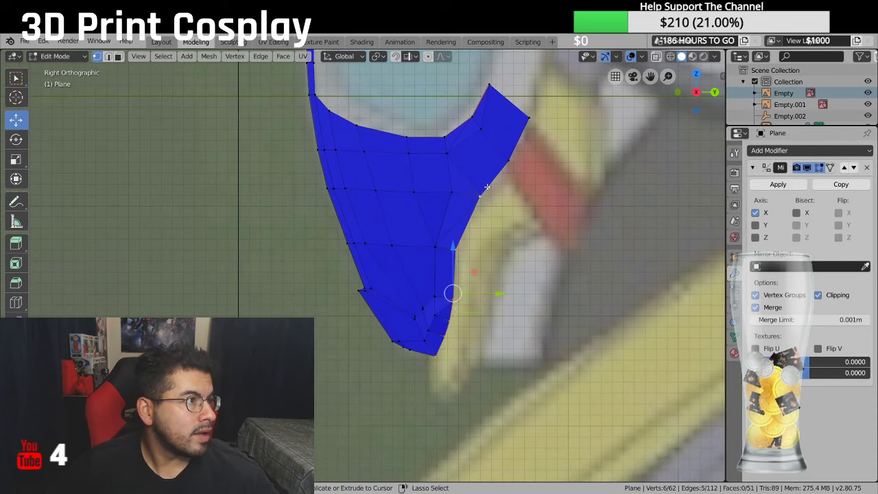
pyautogui.keyDown('ctrl'); pyautogui.click(508, 149); pyautogui.keyUp('ctrl')
pyautogui.keyDown('ctrl'); pyautogui.click(529, 117); pyautogui.keyUp('ctrl')
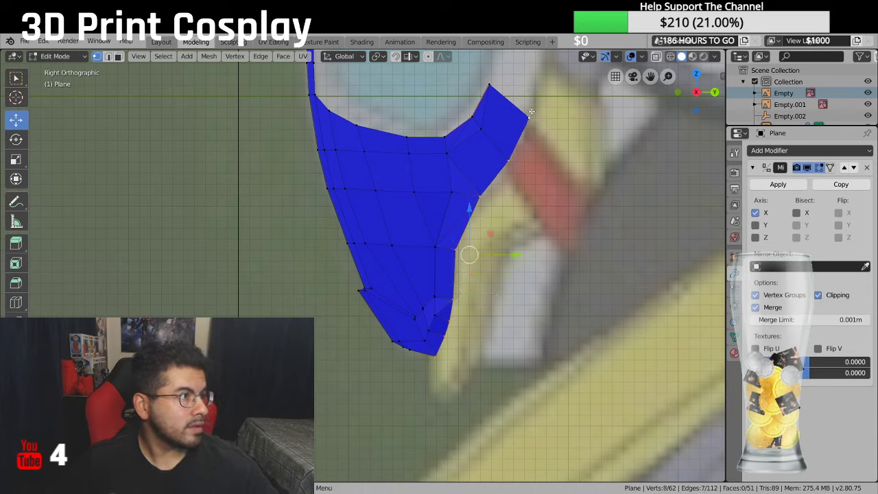
# Step: Extrude the selected right edge into a new strip and slide one outer vertex outward
pyautogui.press('e')
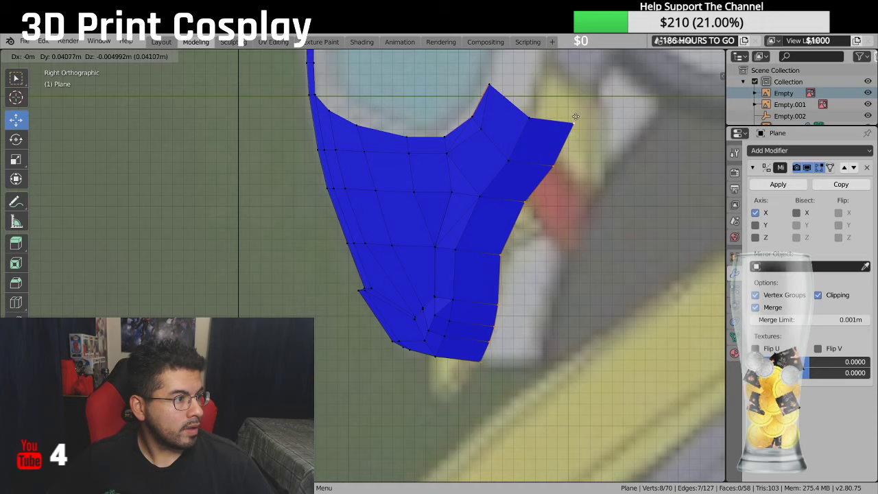
pyautogui.click(576, 117)
pyautogui.click(487, 258)
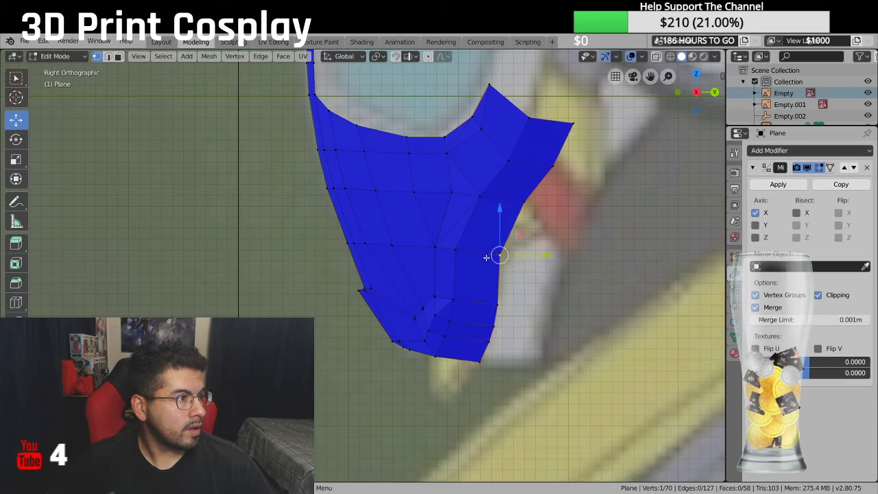
pyautogui.moveTo(539, 256); pyautogui.dragTo(559, 255)
# Step: Move the strip's lower and upper outer vertices along Y to match the reference
pyautogui.click(499, 304)
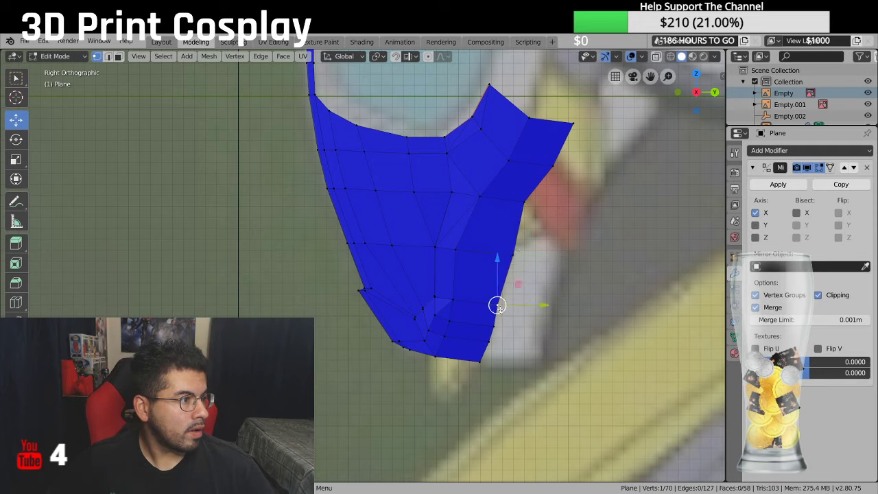
pyautogui.press('g')
pyautogui.press('y')
pyautogui.click(548, 304)
pyautogui.click(526, 201)
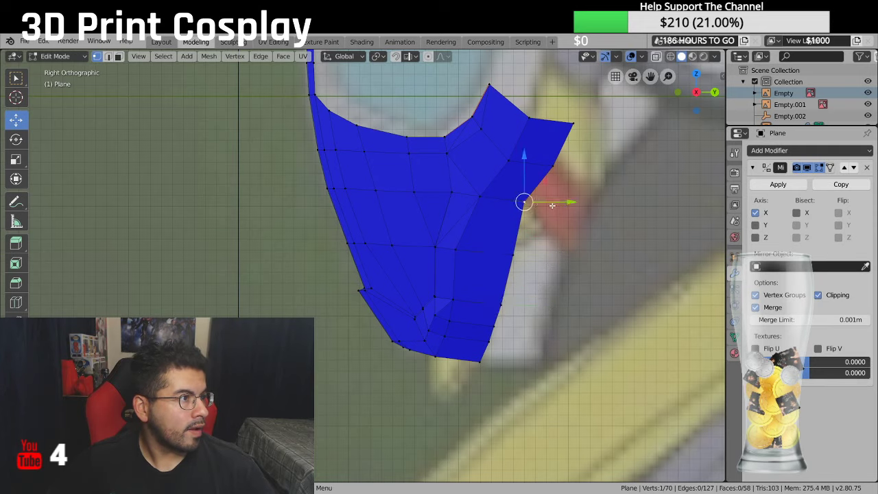
pyautogui.press('g')
pyautogui.press('y')
pyautogui.click(569, 201)
# Step: Align the strip's top vertex and another edge vertex along Y to the mask outline
pyautogui.click(554, 166)
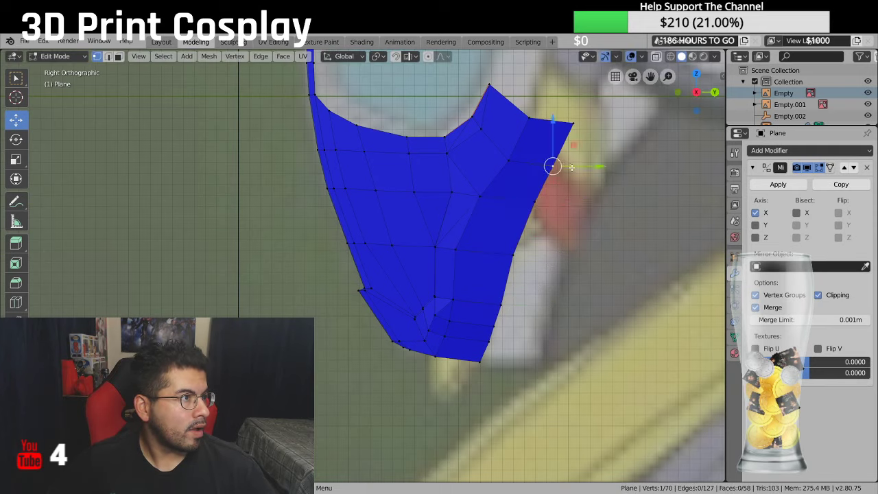
pyautogui.press('g')
pyautogui.press('y')
pyautogui.click(599, 166)
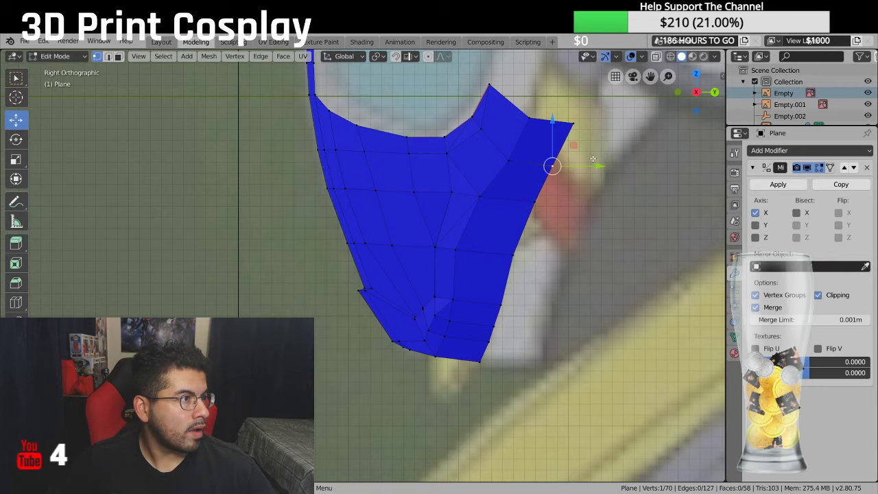
pyautogui.click(514, 259)
pyautogui.press('g')
pyautogui.press('y')
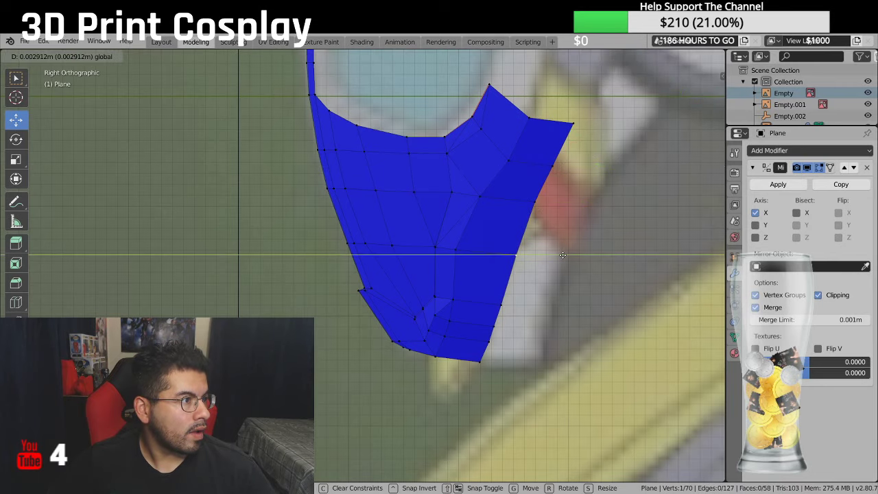
pyautogui.click(555, 266)
pyautogui.scroll(-4, 555, 266)
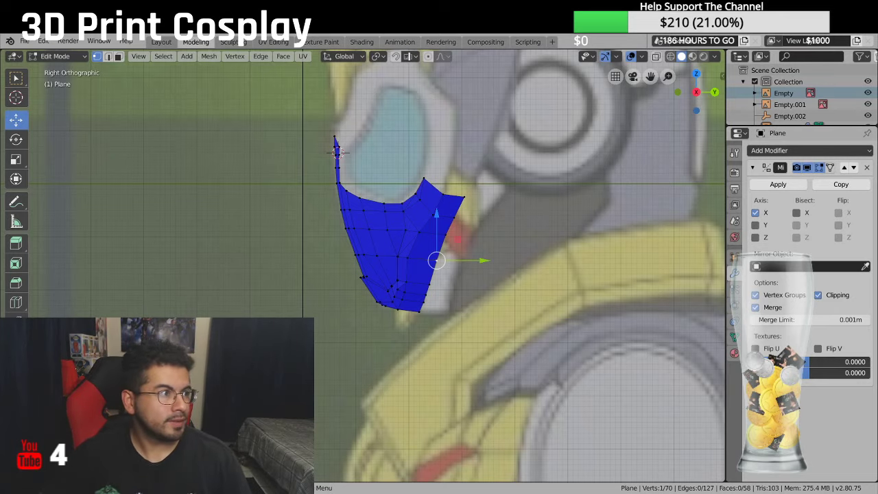
pyautogui.moveTo(494, 130); pyautogui.dragTo(685, 233, button='middle')
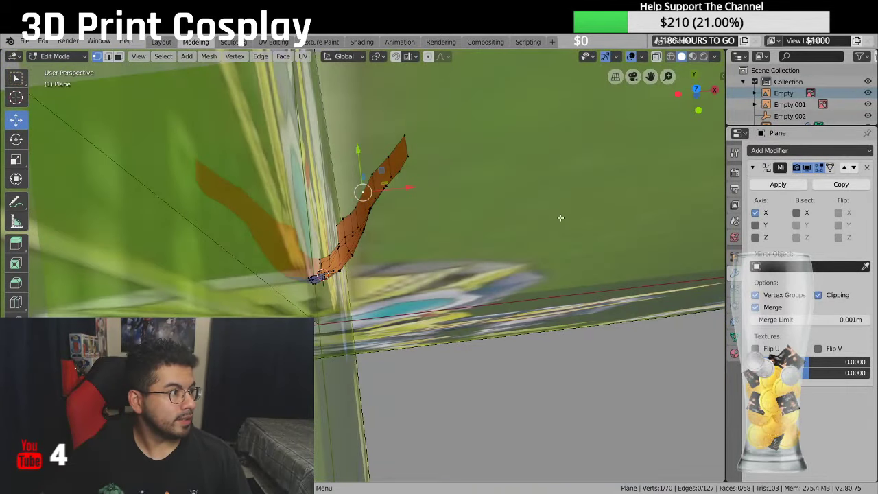
pyautogui.moveTo(561, 218); pyautogui.dragTo(514, 158, button='middle')
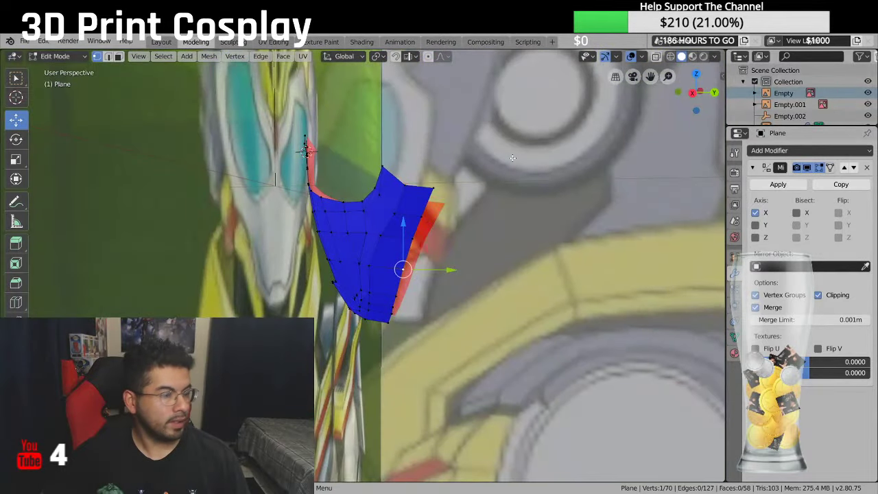
pyautogui.press('KP_3')
pyautogui.scroll(5, 235, 251)
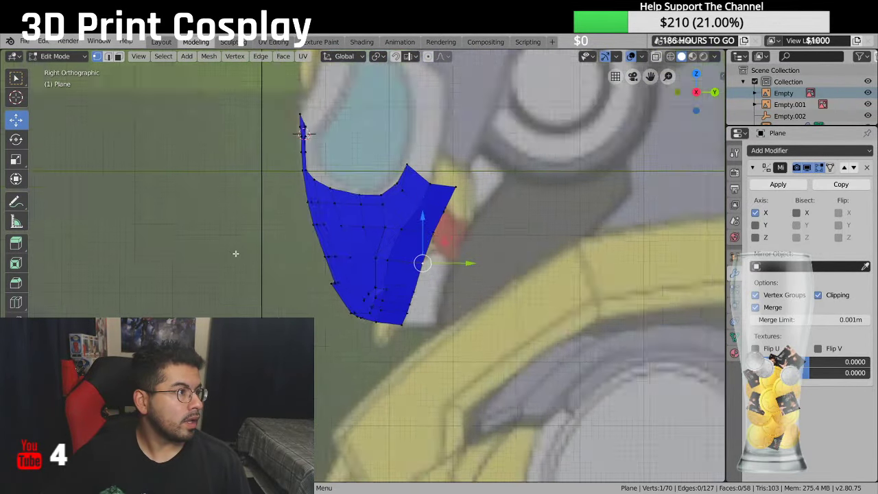
pyautogui.moveTo(251, 259); pyautogui.dragTo(314, 249, button='middle')
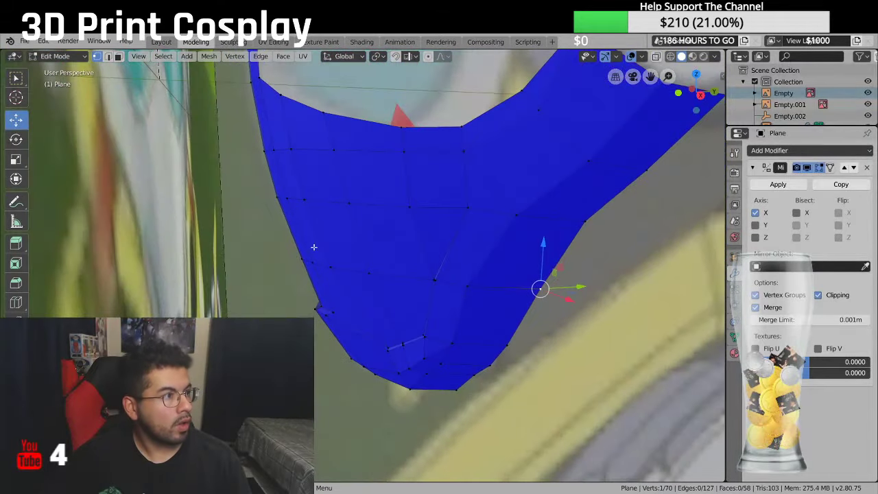
pyautogui.press('KP_3')
pyautogui.scroll(2, 518, 251)
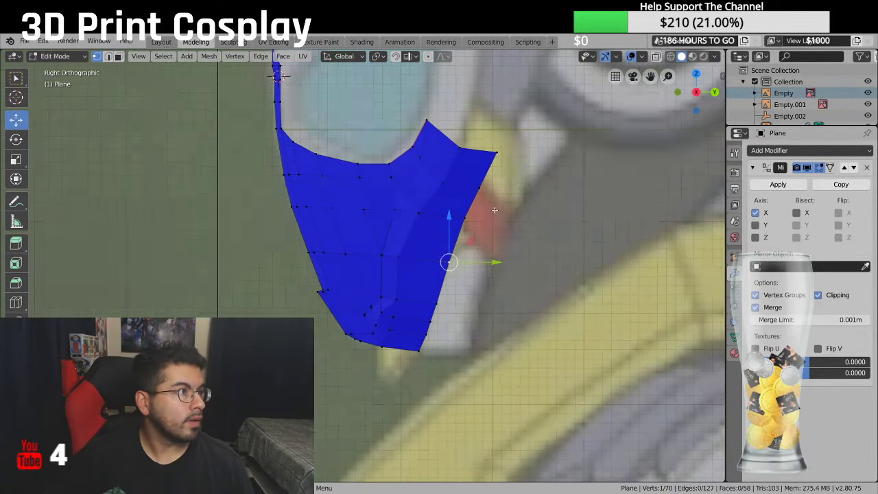
pyautogui.keyDown('shift'); pyautogui.moveTo(518, 251); pyautogui.dragTo(471, 293, button='middle'); pyautogui.keyUp('shift')
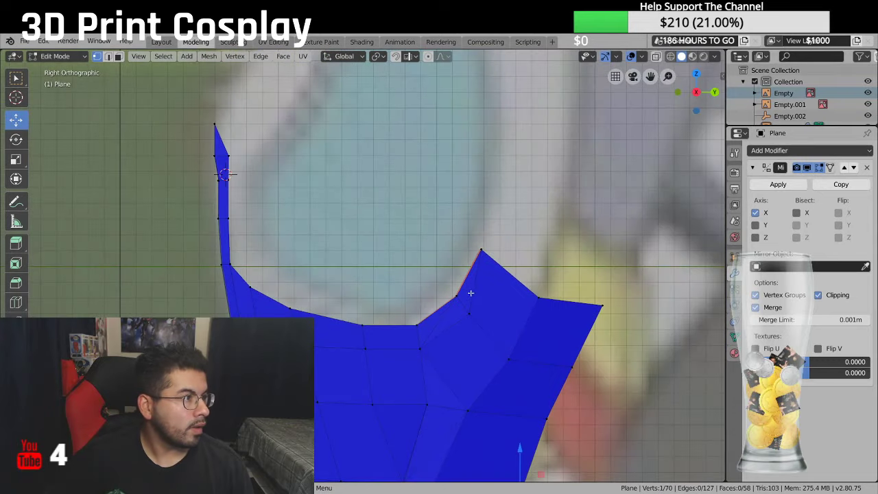
pyautogui.click(481, 250)
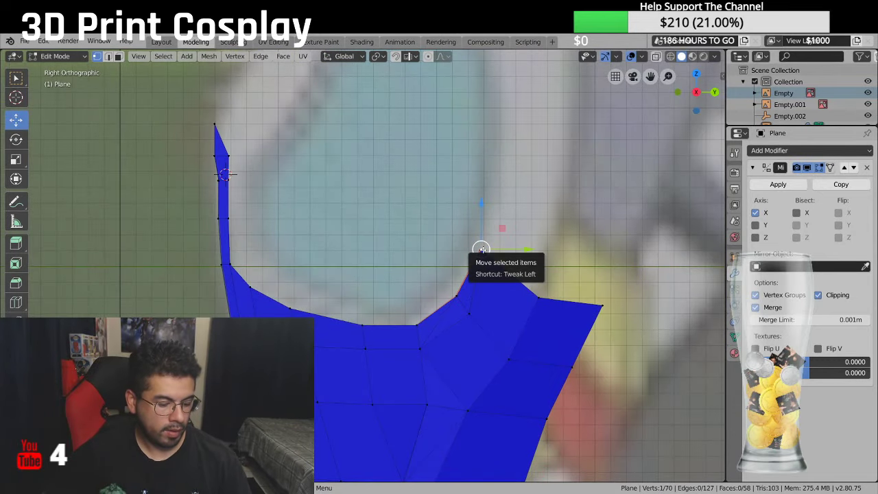
# Step: Extrude new vertices from the cheek tip, one upward and one out to the right
pyautogui.press('e')
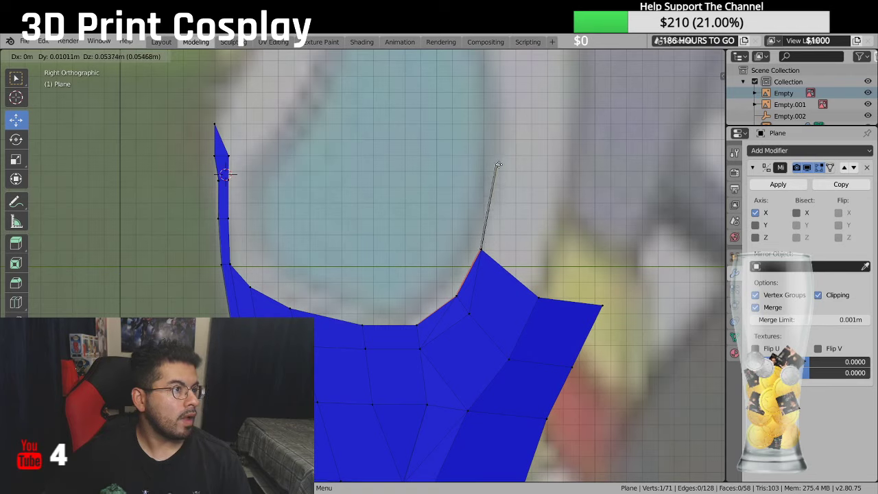
pyautogui.click(498, 165)
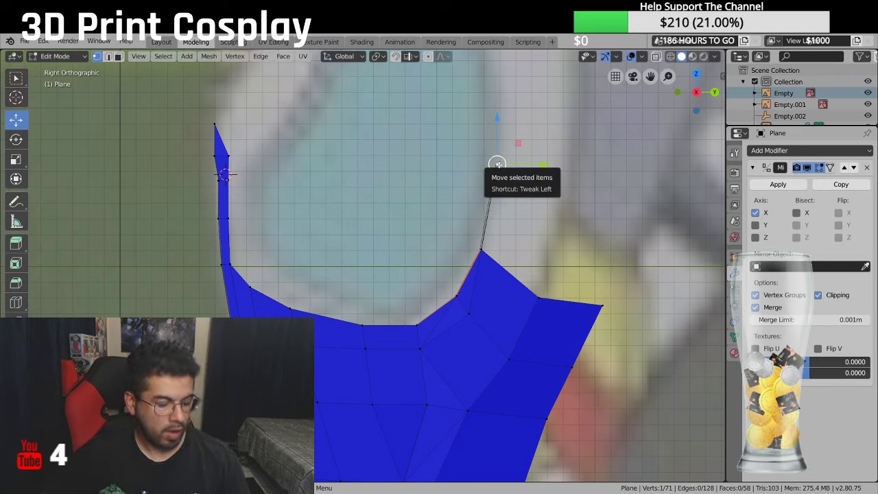
pyautogui.press('e')
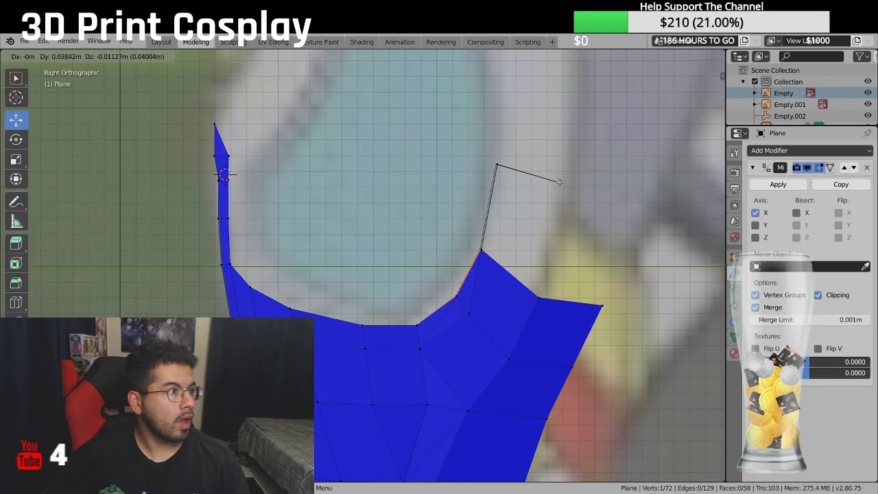
pyautogui.click(558, 182)
# Step: Fill the four cheek vertices with a new face and return to orthographic Right view
pyautogui.moveTo(560, 182); pyautogui.dragTo(543, 212, button='middle')
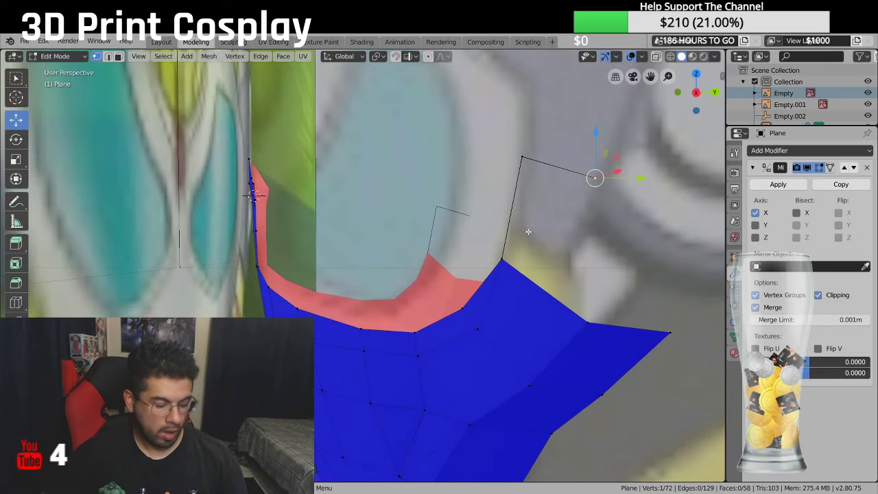
pyautogui.keyDown('shift'); pyautogui.click(584, 328); pyautogui.keyUp('shift')
pyautogui.keyDown('shift'); pyautogui.click(504, 262); pyautogui.keyUp('shift')
pyautogui.keyDown('shift'); pyautogui.click(521, 157); pyautogui.keyUp('shift')
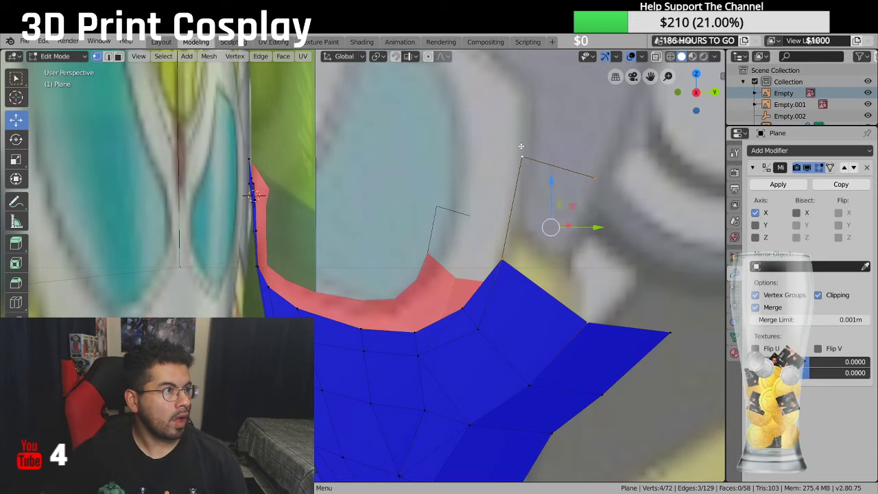
pyautogui.press('f')
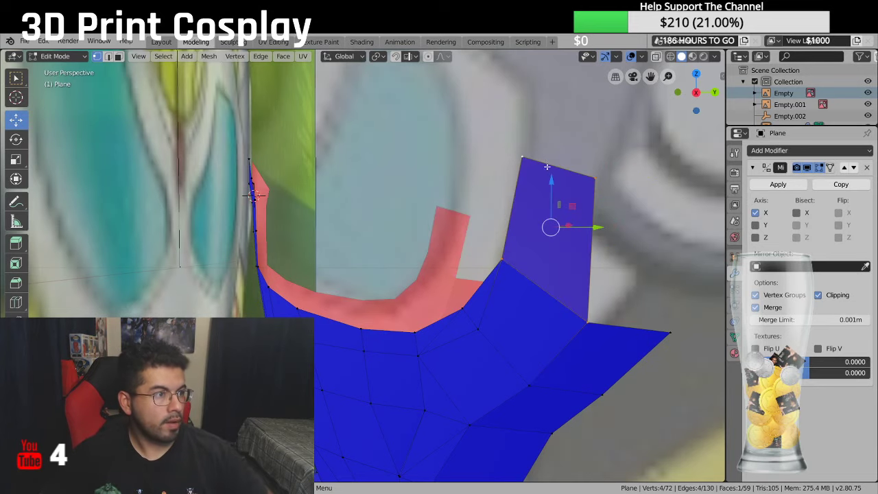
pyautogui.press('KP_3')
pyautogui.press('KP_5')
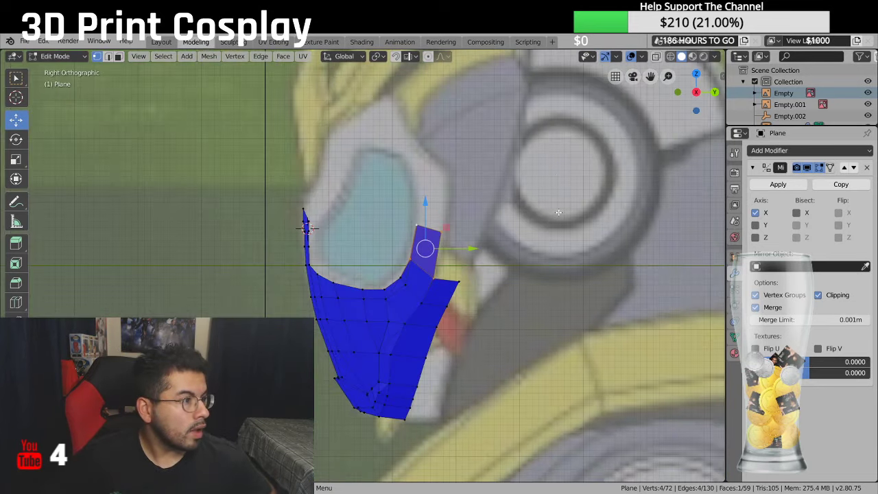
# Step: In Front view, select the new face's top-right vertex and move it outward
pyautogui.press('KP_1')
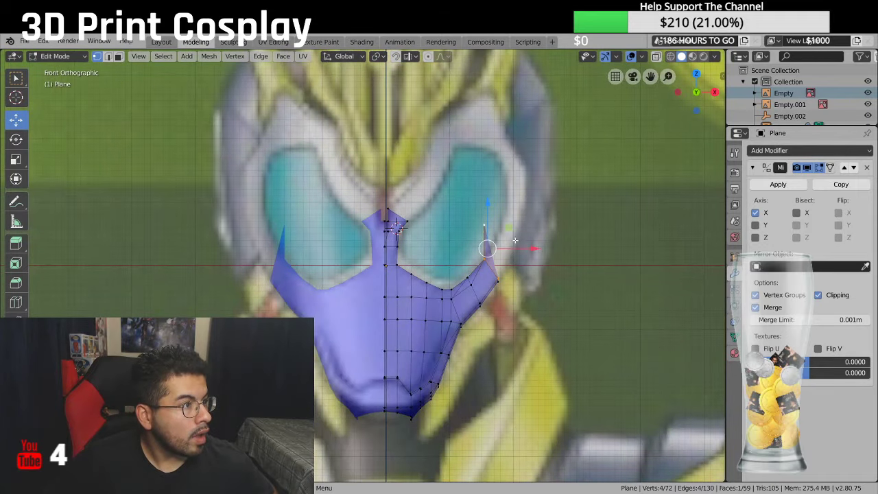
pyautogui.moveTo(517, 240)
pyautogui.mouseDown(button='middle')
pyautogui.moveTo(497, 240)
pyautogui.moveTo(508, 238)
pyautogui.mouseUp(button='middle')
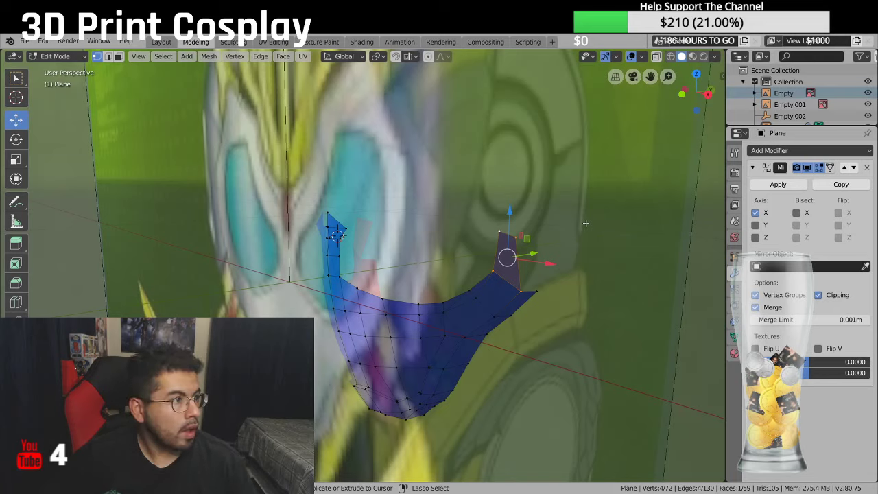
pyautogui.click(547, 236)
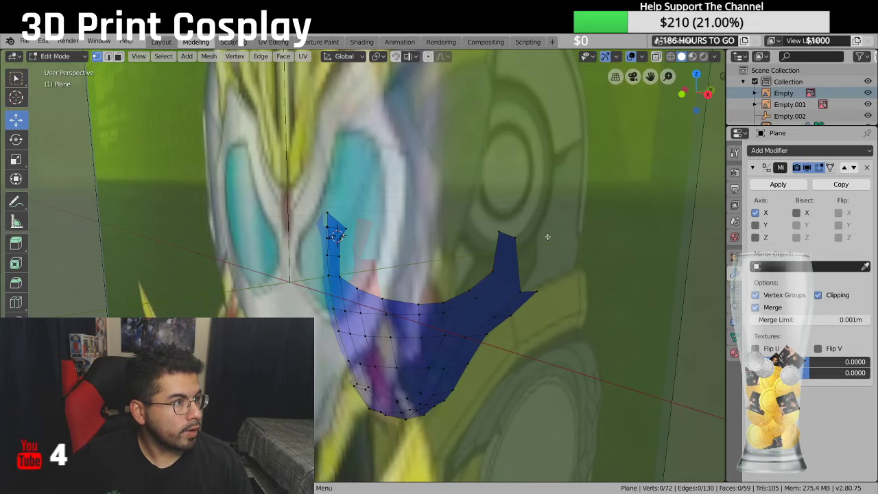
pyautogui.click(520, 237)
pyautogui.press('KP_1')
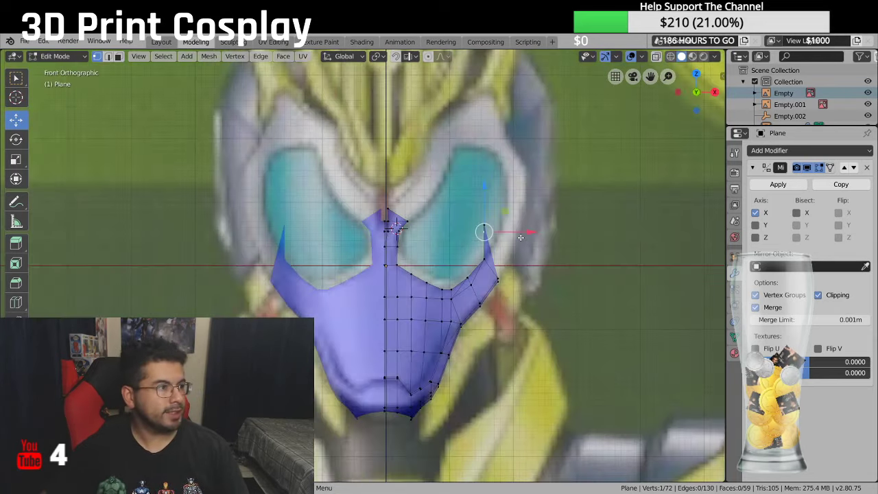
pyautogui.press('g')
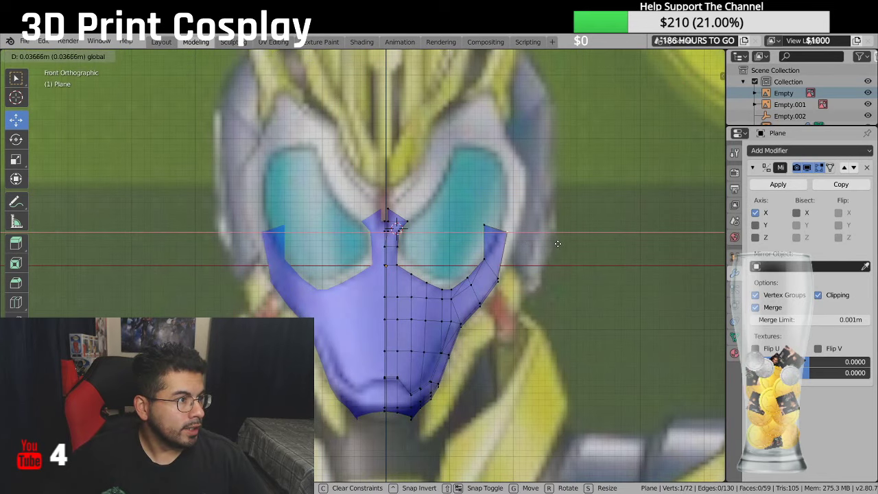
pyautogui.click(564, 247)
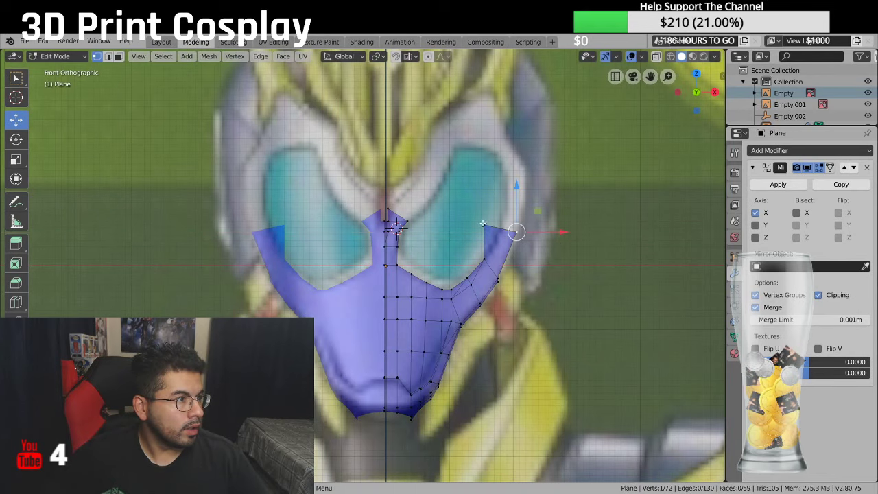
# Step: Fine-tune the tip vertices, then shift both tip vertices down and left to widen the strip
pyautogui.press('g')
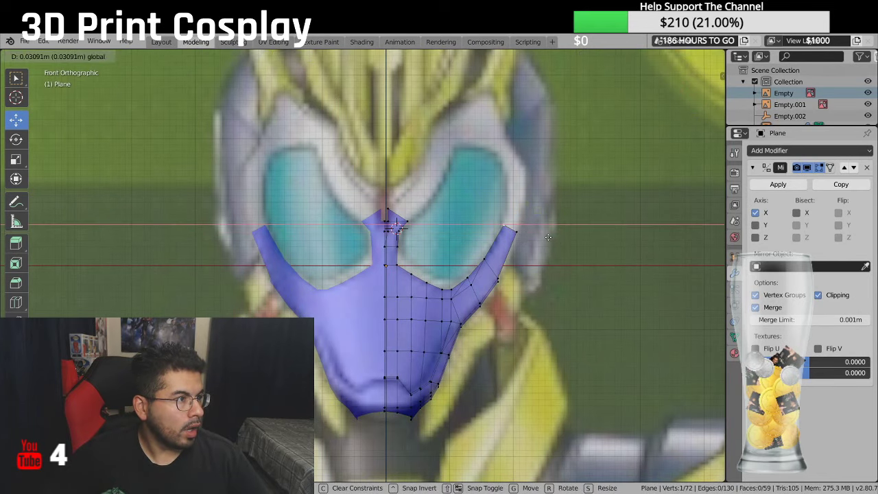
pyautogui.click(541, 234)
pyautogui.press('g')
pyautogui.click(549, 226)
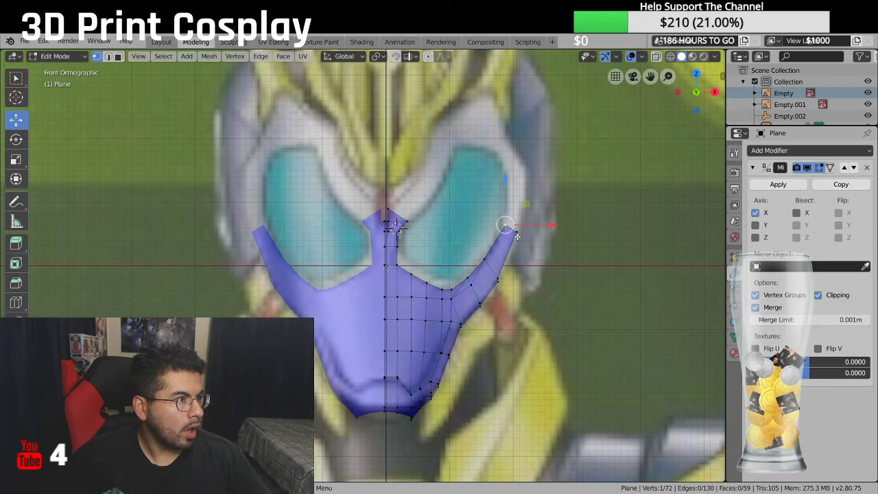
pyautogui.press('g')
pyautogui.click(543, 230)
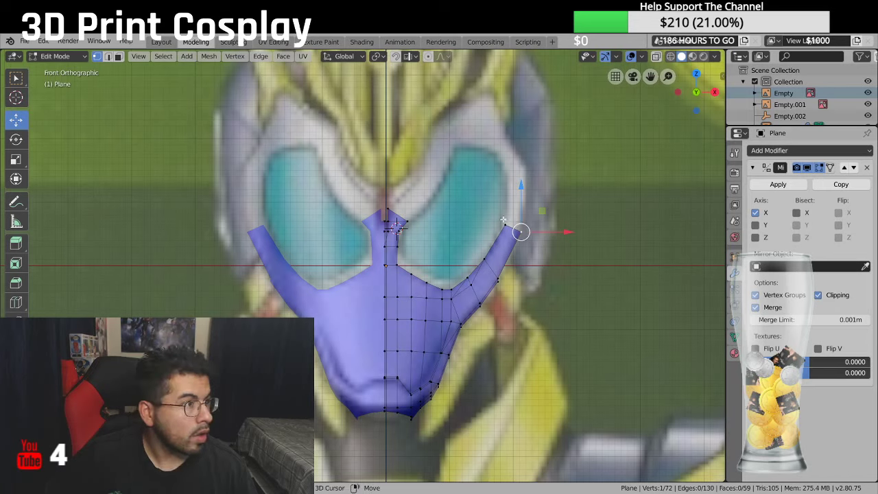
pyautogui.keyDown('shift'); pyautogui.click(513, 228); pyautogui.keyUp('shift')
pyautogui.press('g')
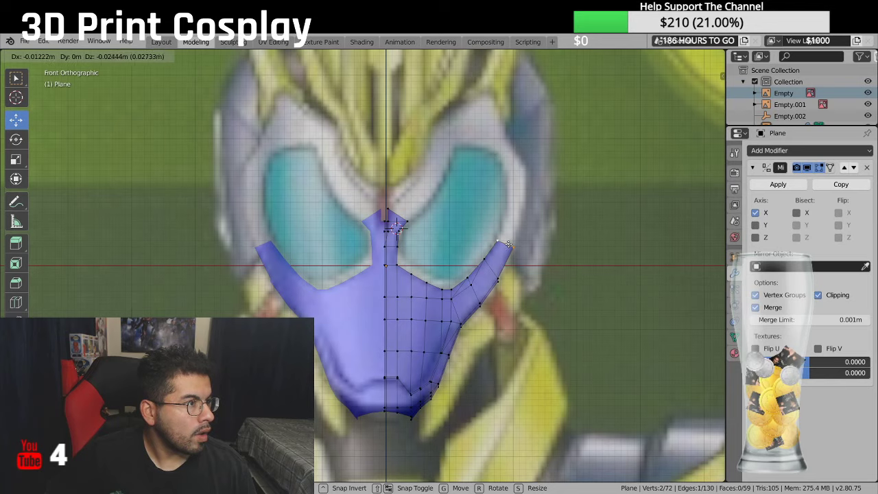
pyautogui.click(508, 244)
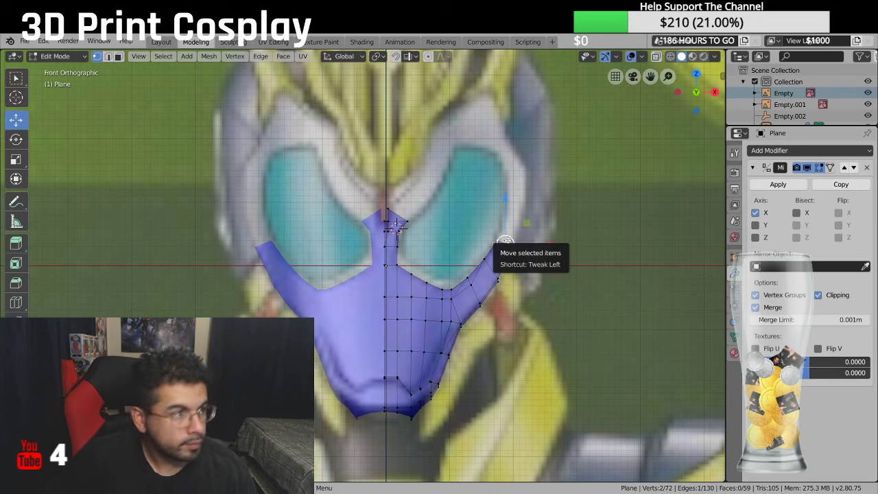
# Step: Extrude the strip tip upward three times so it curves beside the eye to the top
pyautogui.press('e')
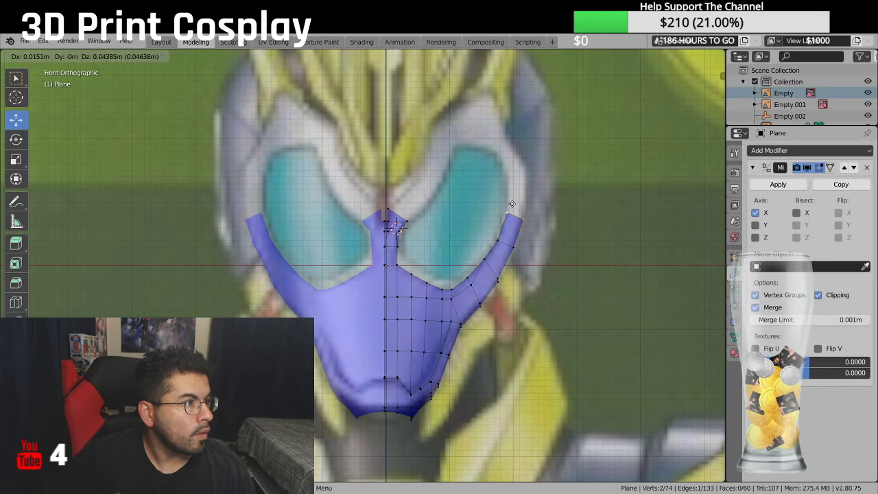
pyautogui.click(513, 203)
pyautogui.press('e')
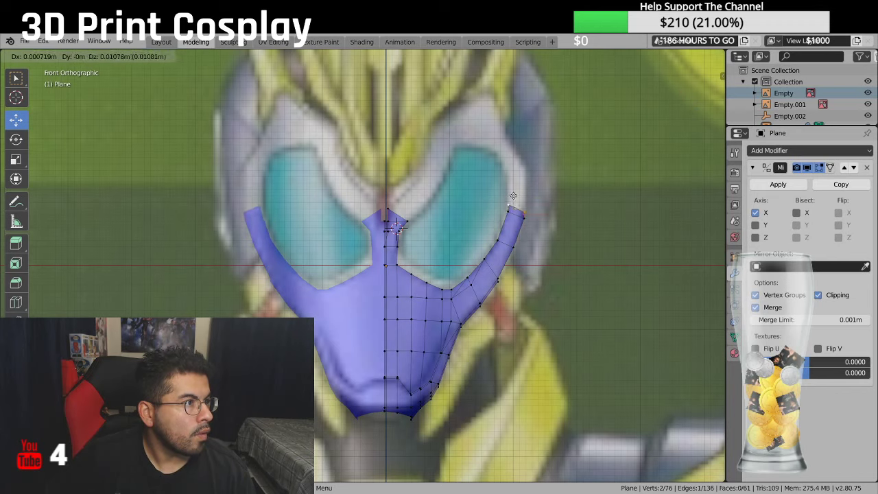
pyautogui.click(513, 175)
pyautogui.press('e')
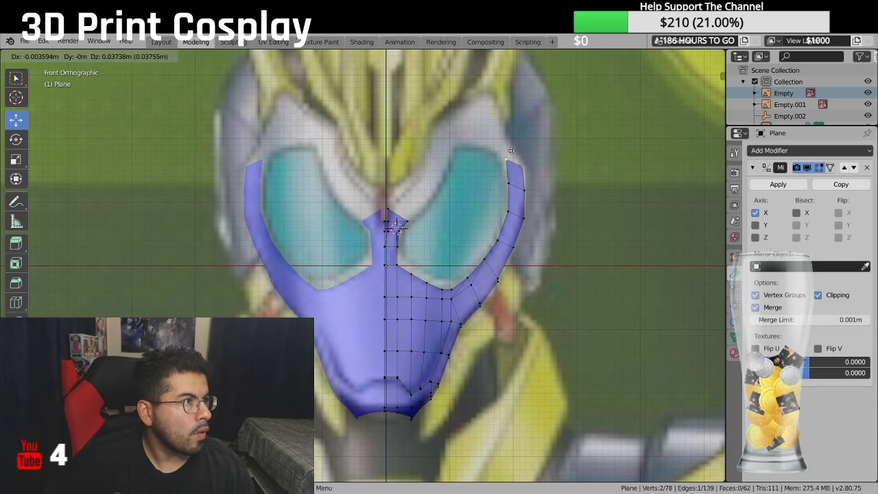
pyautogui.click(515, 162)
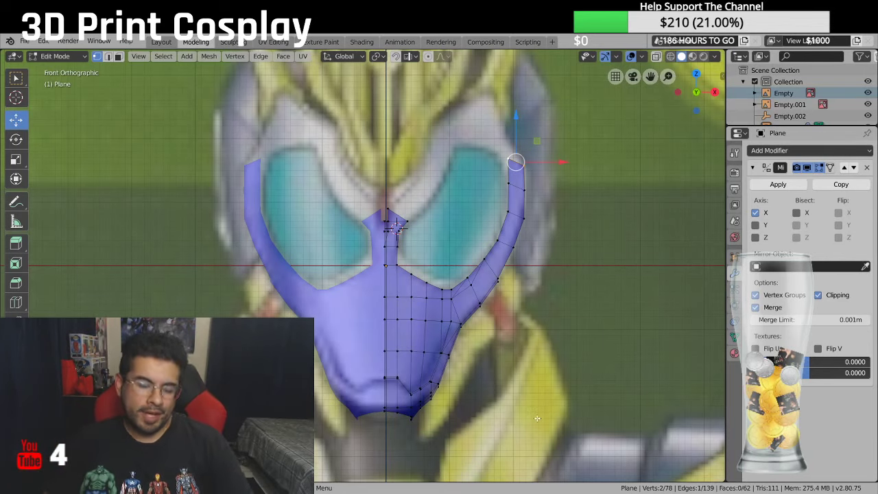
pyautogui.keyDown('shift'); pyautogui.moveTo(410, 397); pyautogui.dragTo(525, 453, button='middle'); pyautogui.keyUp('shift')
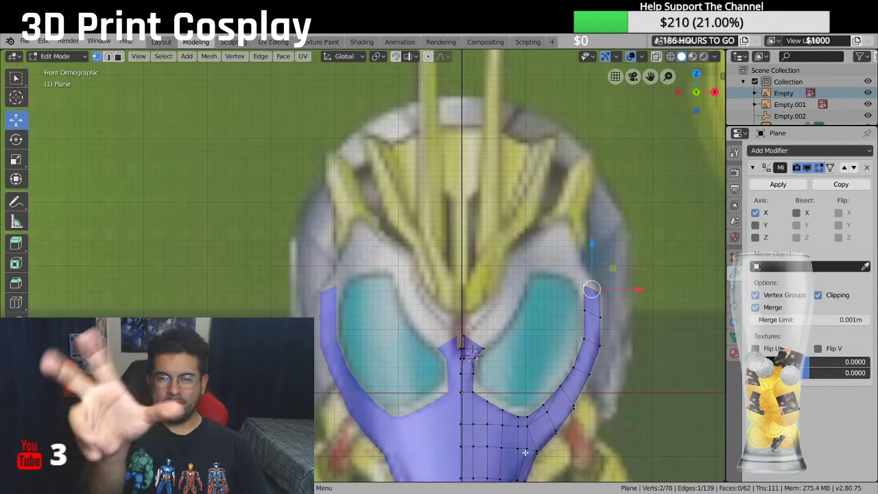